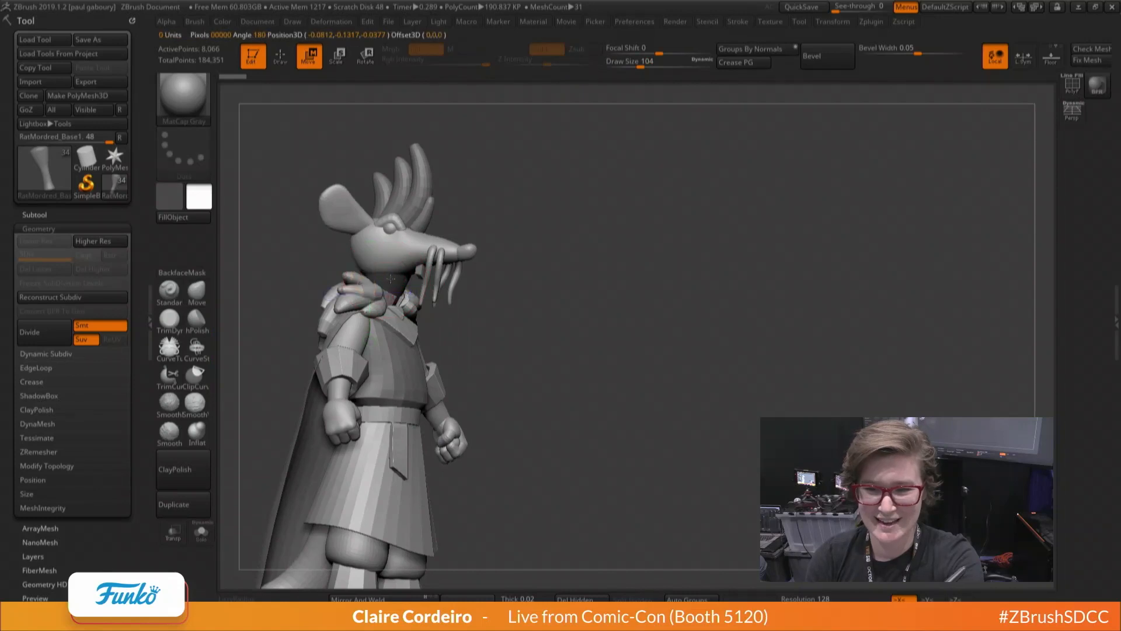
Switch from the transform gizmo to drawing with the Move brush and set its draw size to 46 beside the rat's neck
left_click(311, 296, "ctrl")
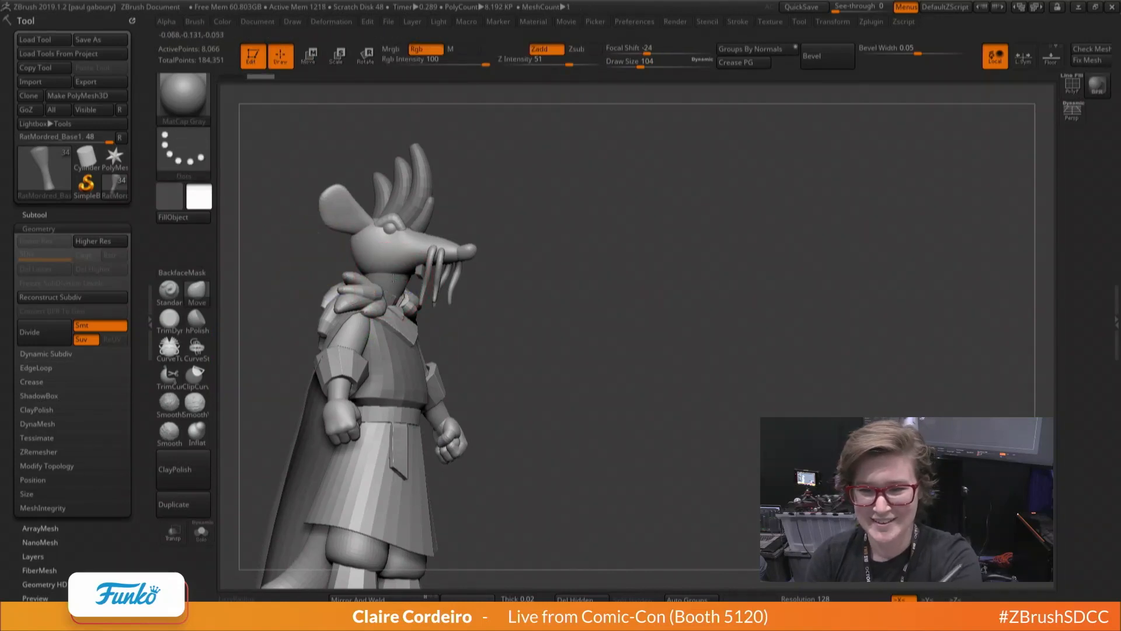
key("space")
mouse_move(283, 279)
left_mouse_down()
mouse_move(303, 262)
mouse_move(272, 282)
left_mouse_up()
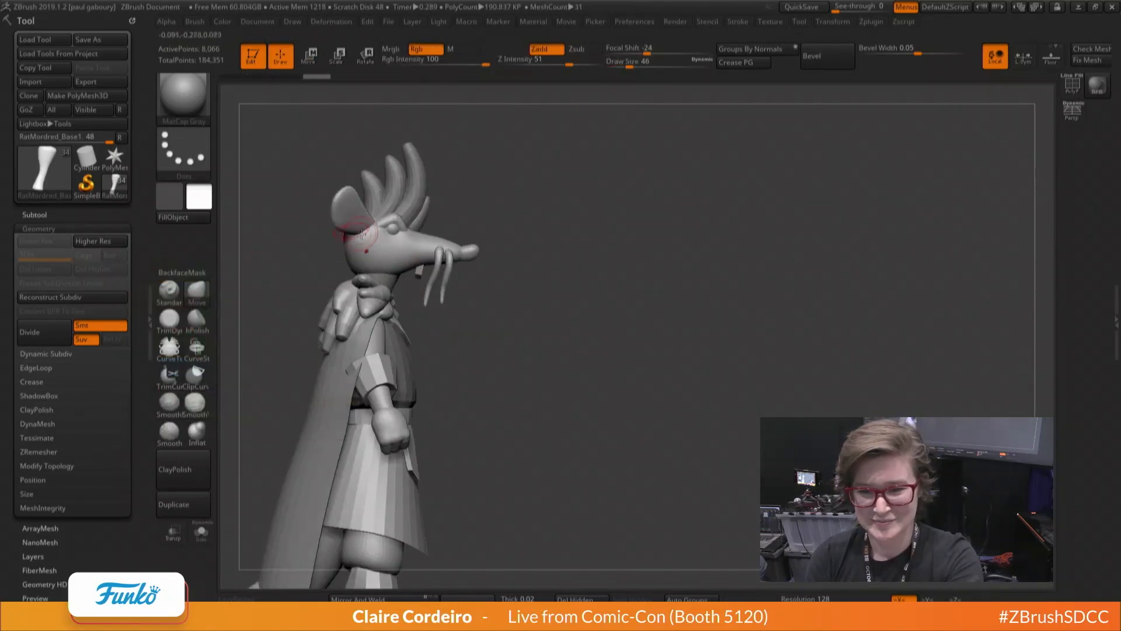
mouse_move(366, 241)
right_mouse_down()
mouse_move(318, 285)
mouse_move(361, 326)
right_mouse_up()
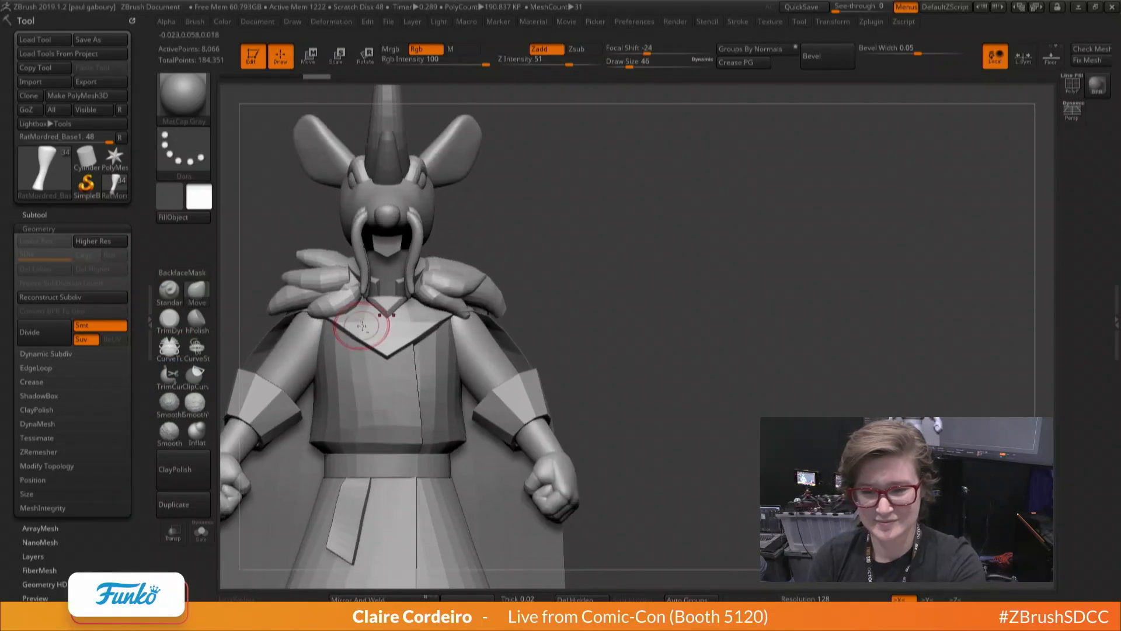
Set the draw size to 97 and isolate the V-shaped chest collar with its polygon wireframe displayed
key("space")
mouse_move(351, 331)
left_mouse_down()
mouse_move(363, 342)
mouse_move(343, 335)
left_mouse_up()
key("space")
mouse_move(343, 321)
right_mouse_down()
mouse_move(341, 338)
mouse_move(388, 353)
right_mouse_up()
left_click(201, 532)
key("shift+f")
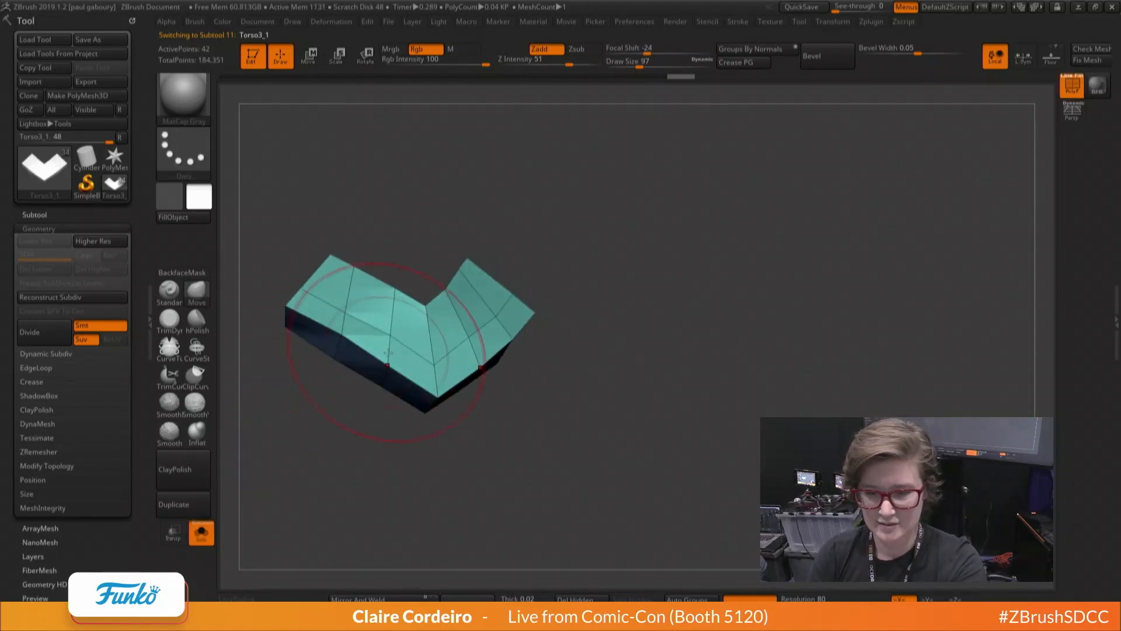
With ZModeler, mark the collar's outer row of polygons and extrude it with QMesh into a raised trim
right_click_drag(281, 290, 319, 315)
key("b")
key("z")
key("m")
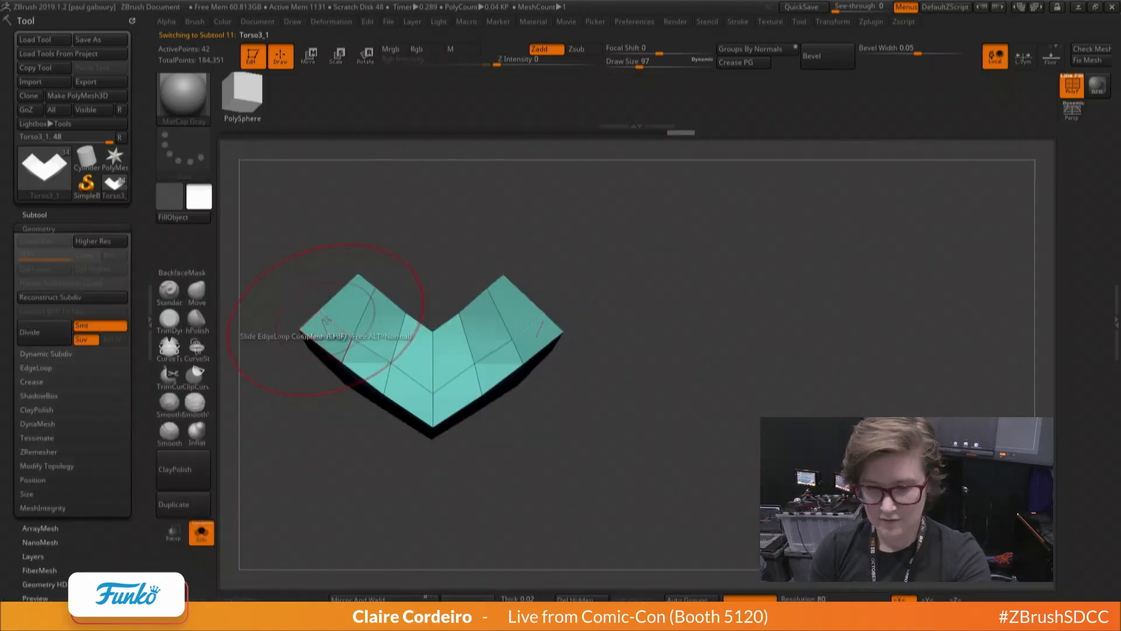
left_click(326, 334, "alt")
left_click(367, 365, "alt")
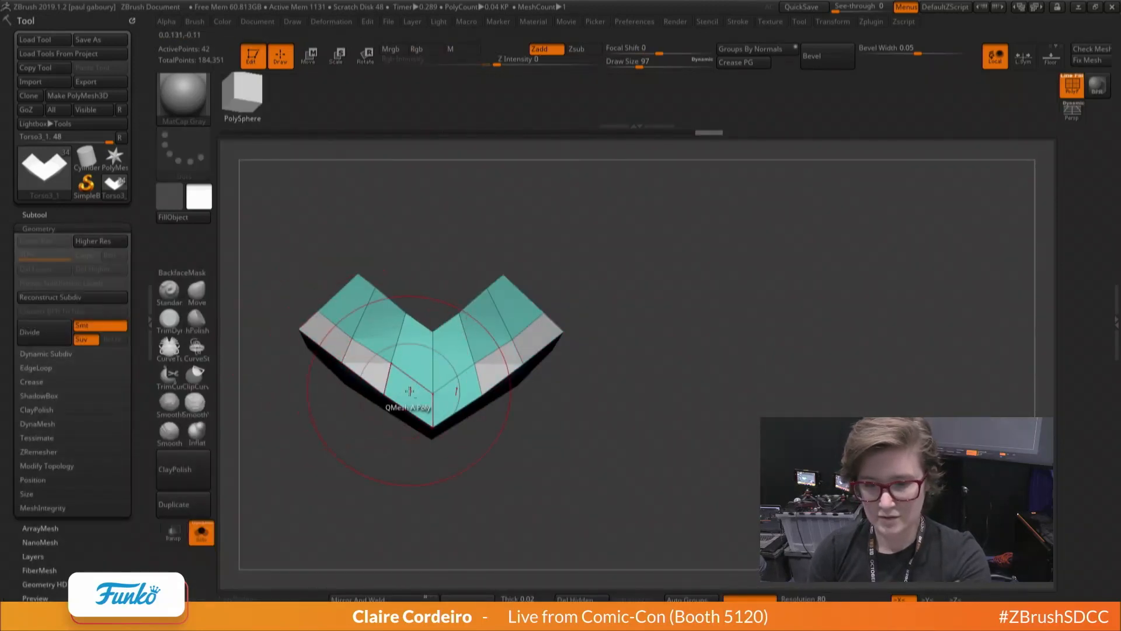
left_click(408, 390, "alt")
right_click_drag(287, 356, 330, 361)
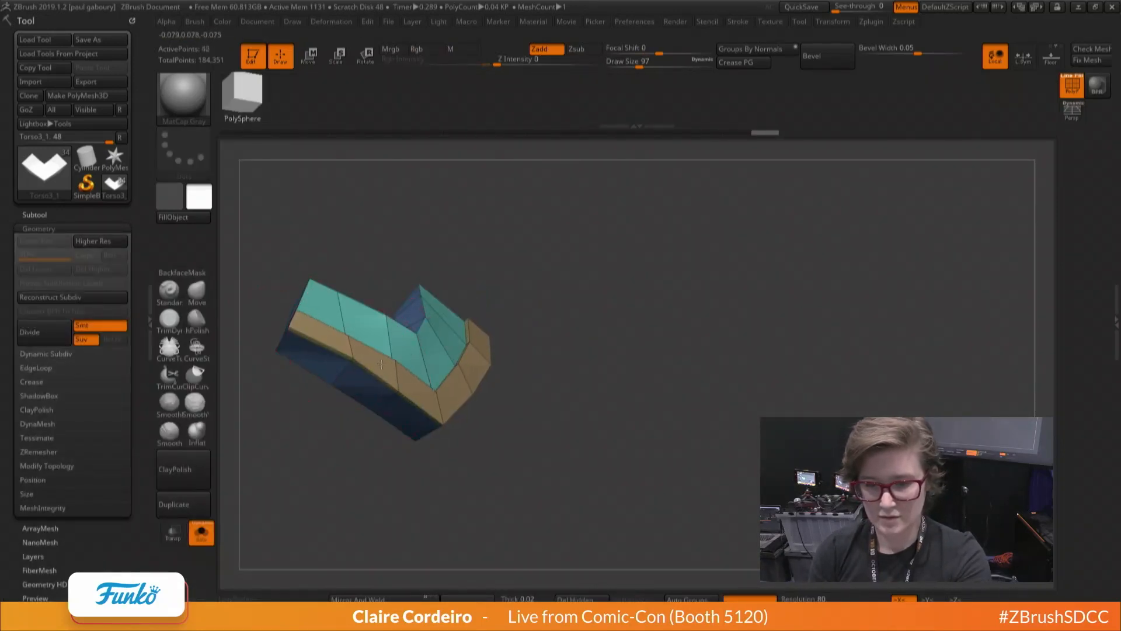
left_click_drag(385, 361, 381, 364)
right_click_drag(280, 455, 260, 467, "shift")
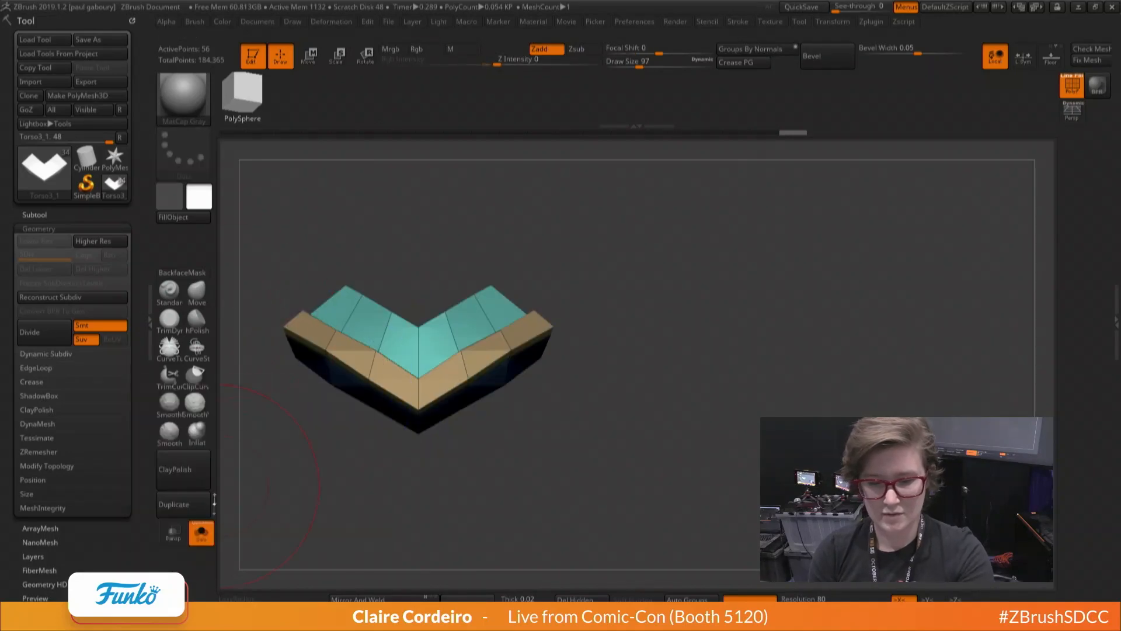
Show the whole character again and set the Move brush to a draw size of 74 for the collar
left_click(201, 533)
mouse_move(325, 333)
right_mouse_down()
mouse_move(326, 346)
mouse_move(324, 307)
mouse_move(327, 330)
right_mouse_up()
key("b")
key("m")
key("v")
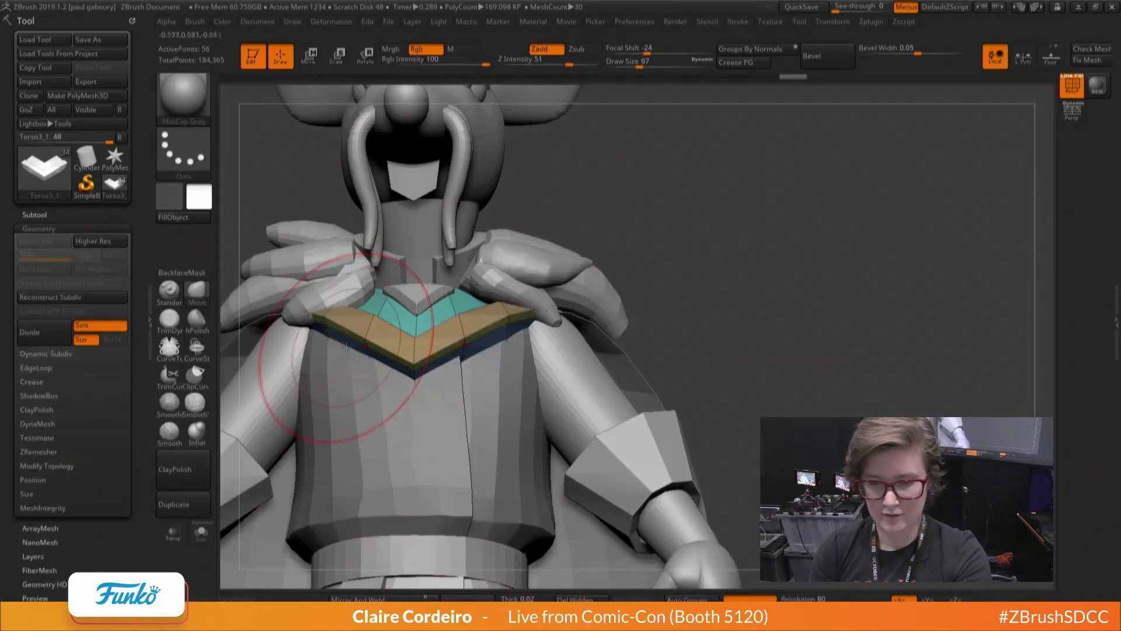
left_click_drag(336, 337, 324, 348)
key("space")
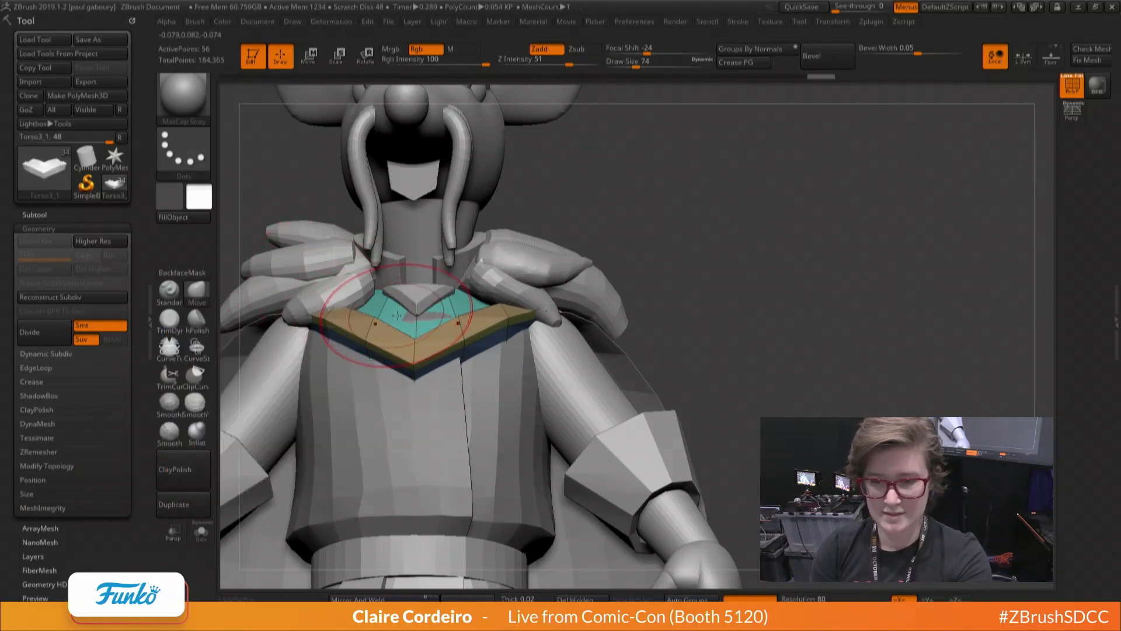
right_click_drag(308, 316, 375, 346)
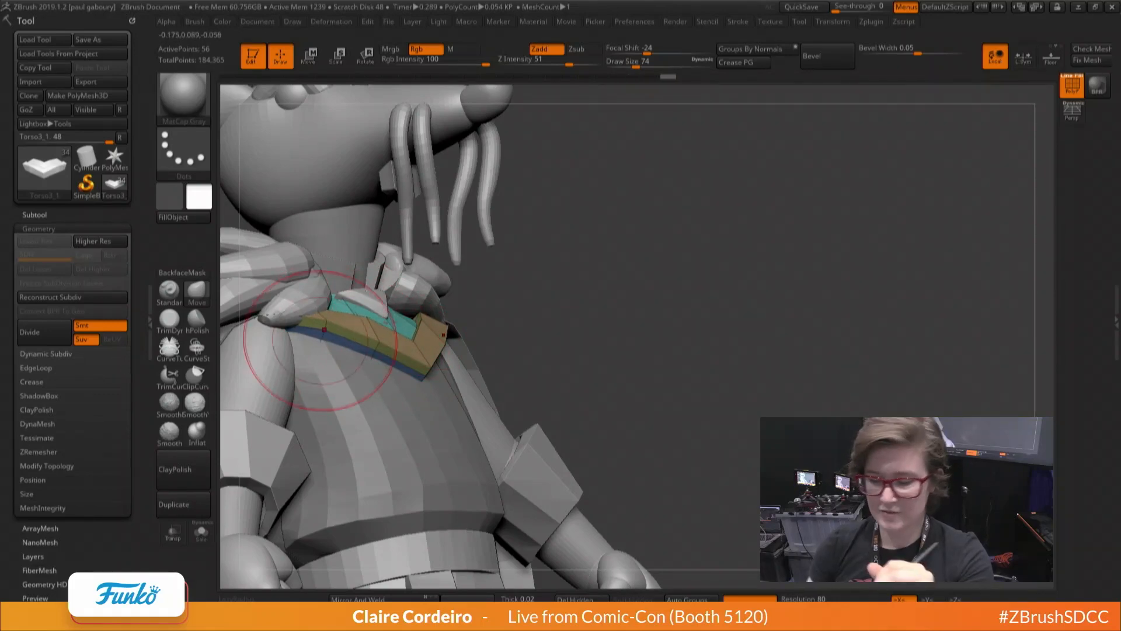
Examine the collar in the reference artwork pavel-tomashevskiy-ratred.jpg in Photos, then return to the model in ZBrush
left_click_drag(0, 47, 976, 69)
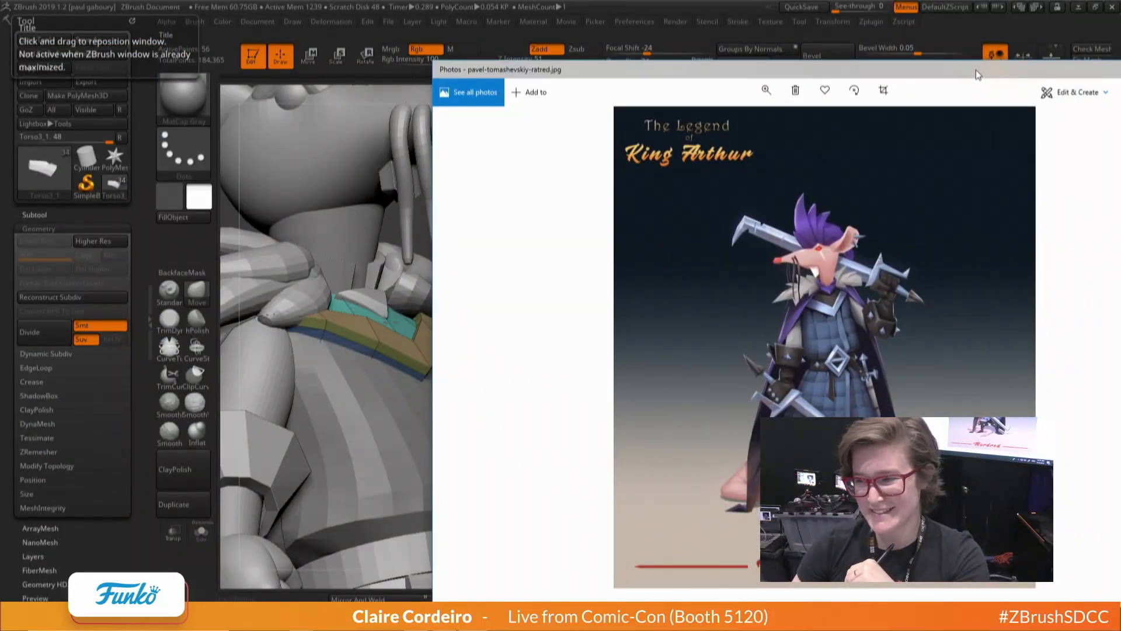
left_click_drag(976, 69, 961, 71)
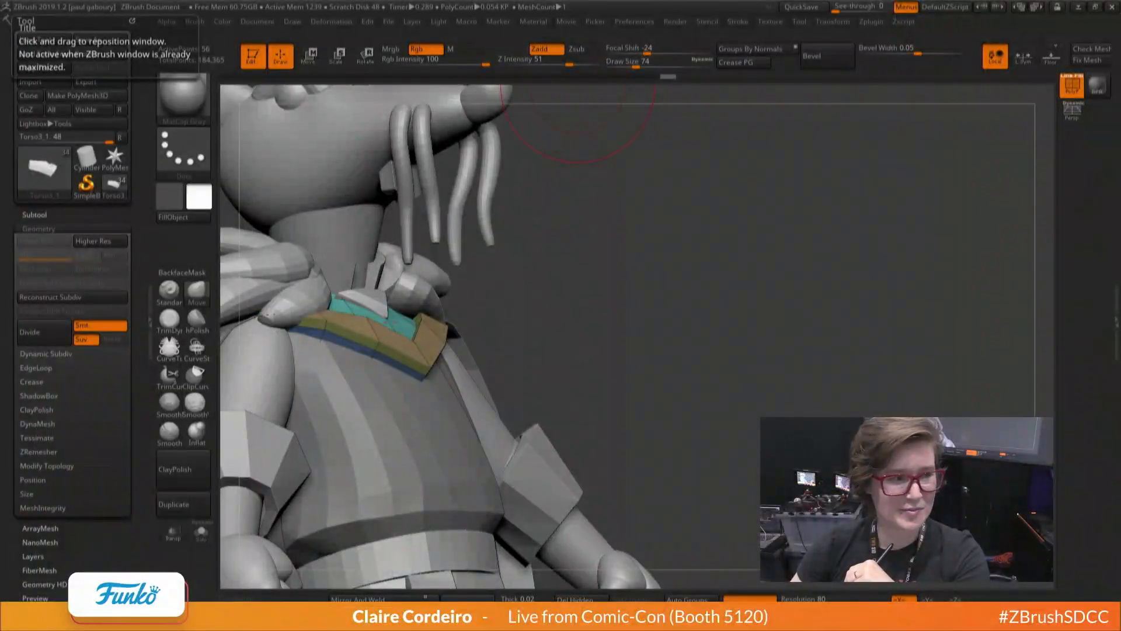
mouse_move(362, 351)
right_mouse_down()
mouse_move(327, 318)
mouse_move(351, 328)
right_mouse_up()
Hide the polygon wireframe and set the Move brush to a draw size of 94 over the chest
key("shift+f")
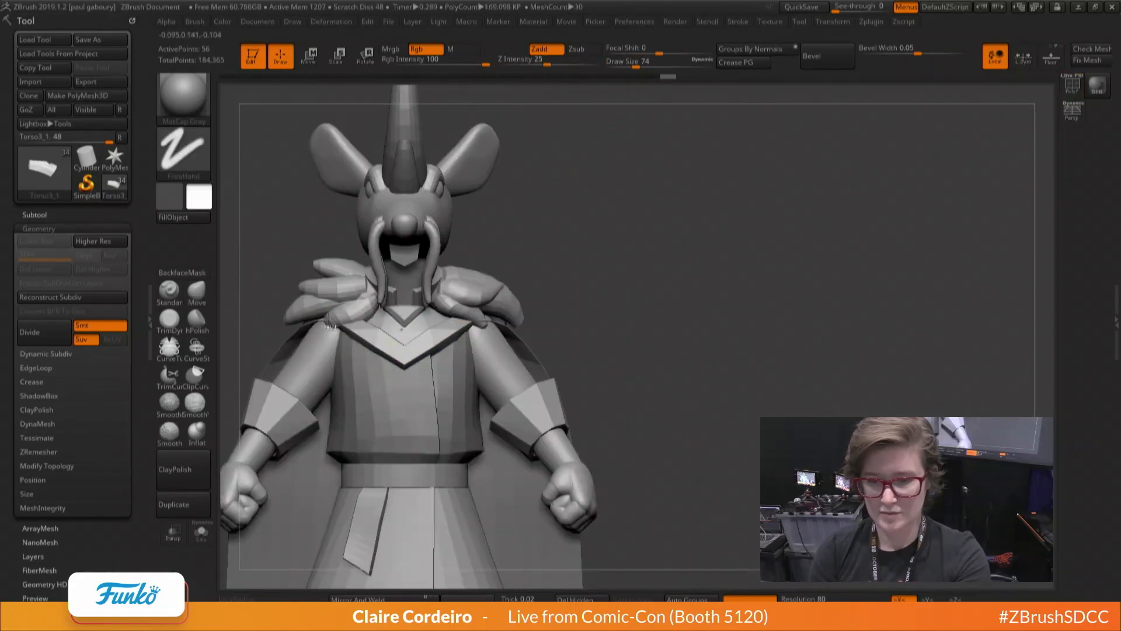
key("b")
key("m")
key("v")
key("space")
left_click_drag(347, 361, 350, 360)
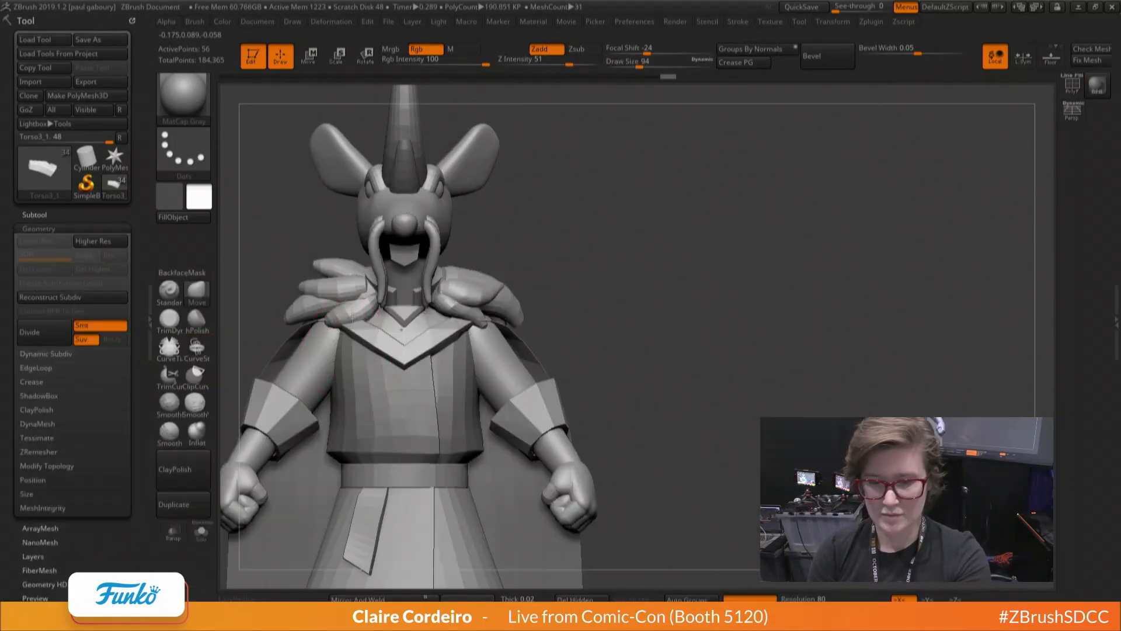
mouse_move(349, 363)
right_mouse_down()
mouse_move(351, 338)
mouse_move(349, 374)
mouse_move(353, 359)
right_mouse_up()
Reduce the Move brush's draw size to 22 and check the collar in isolation before showing the full character again
key("space")
key("space")
left_click_drag(363, 333, 359, 309)
left_click(201, 534)
key("space")
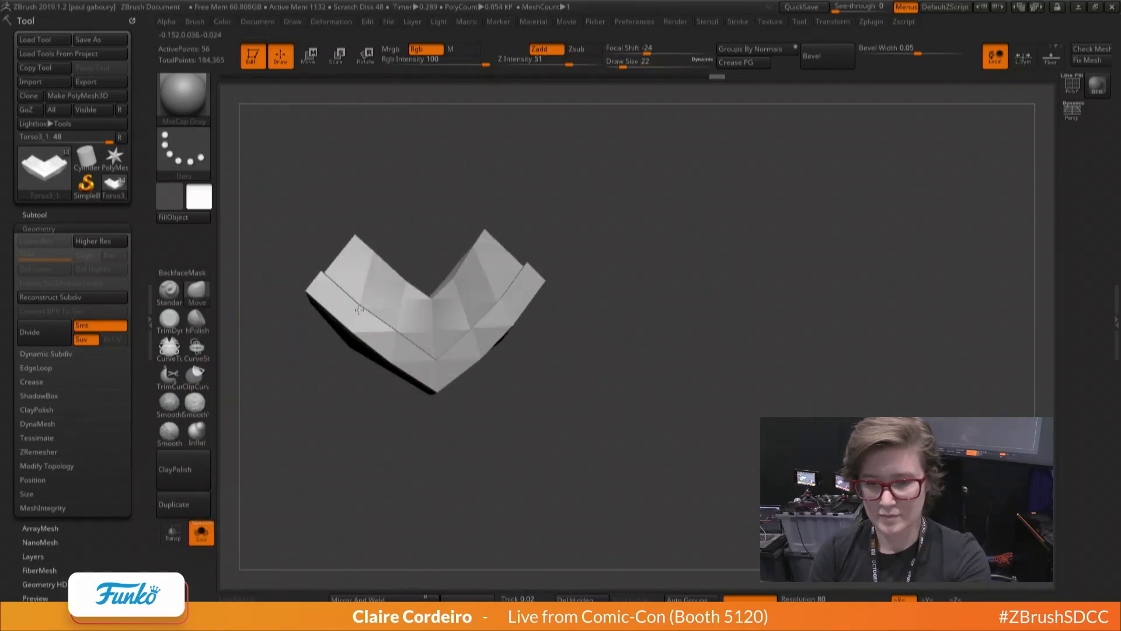
right_click_drag(331, 291, 317, 268)
left_click(205, 536)
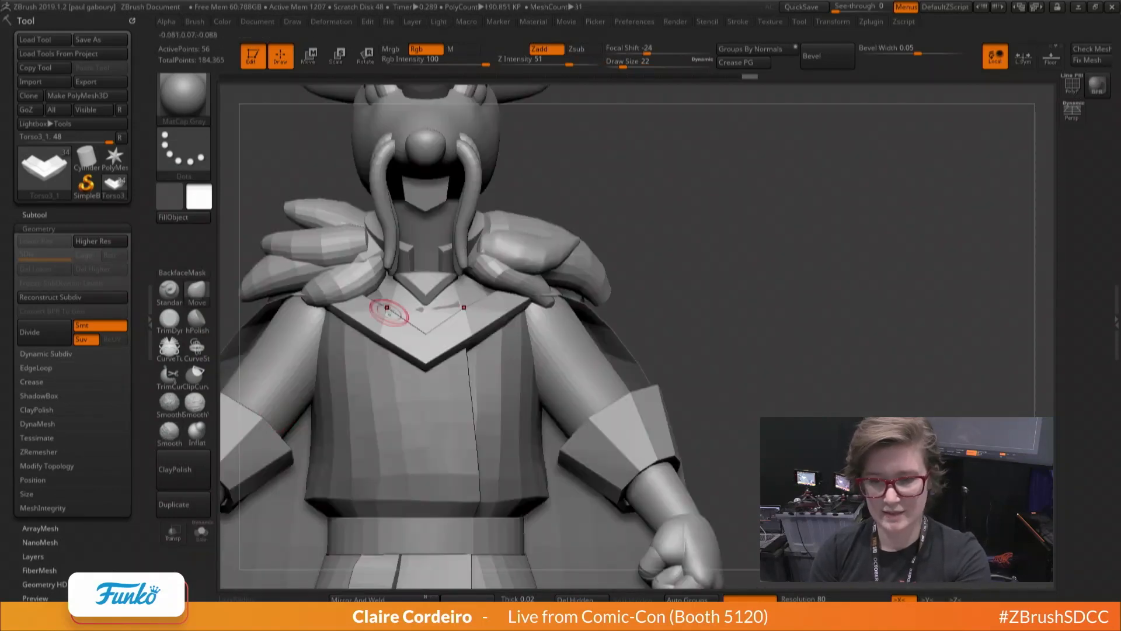
Fit the collar against the chest with the Move brush at draw sizes 29 and 23, checking its shape in isolation
key("space")
left_click_drag(386, 313, 372, 290)
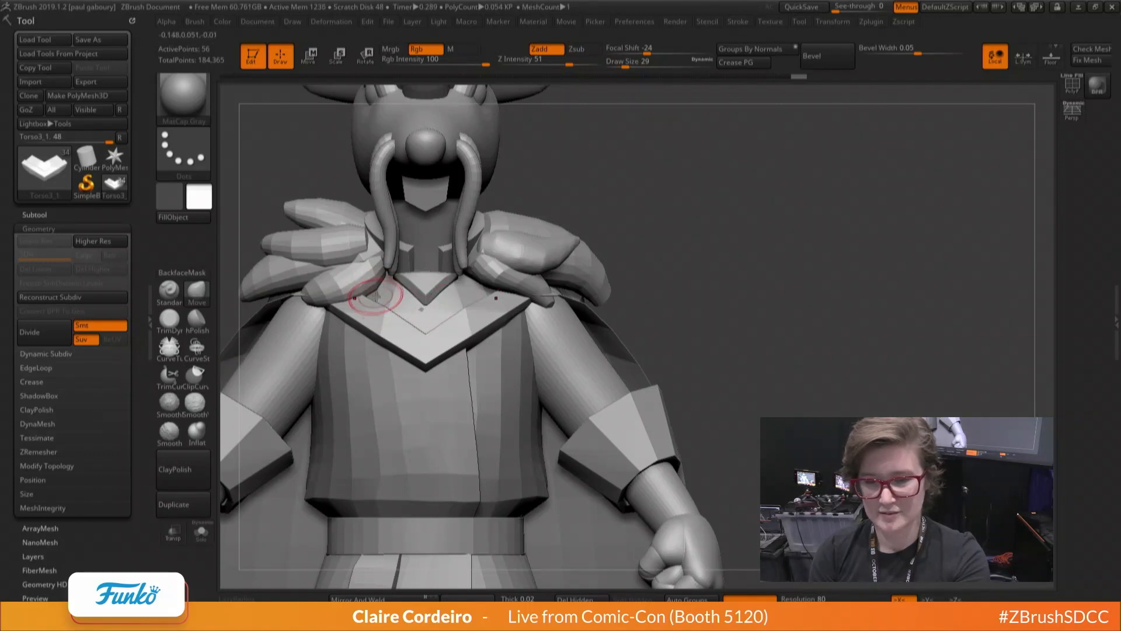
key("space")
key("space")
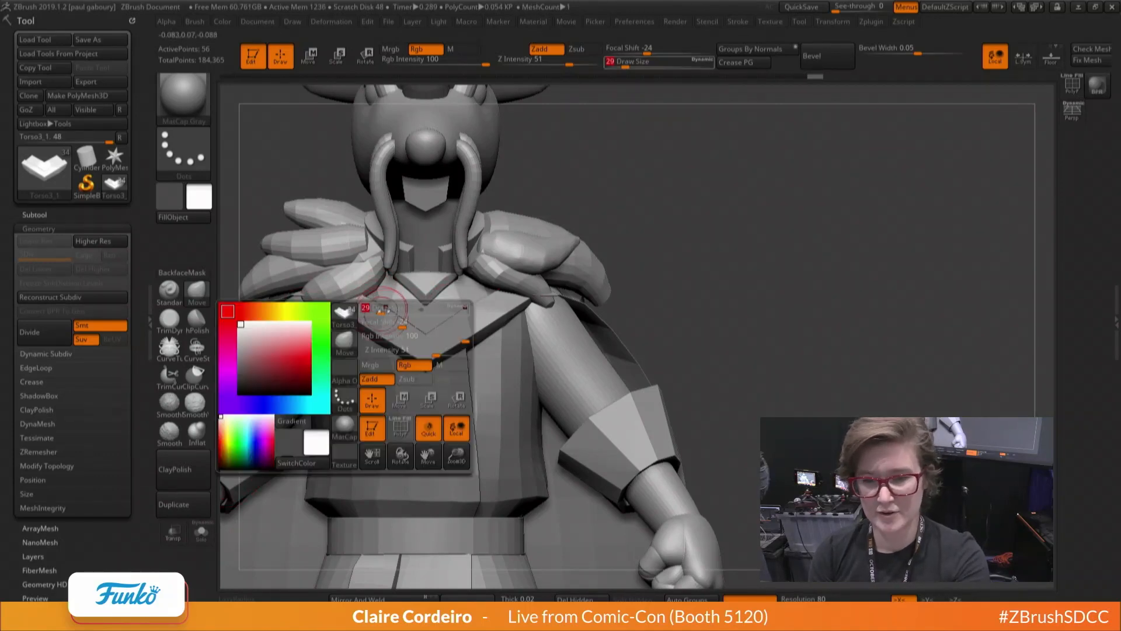
left_click_drag(391, 310, 383, 306)
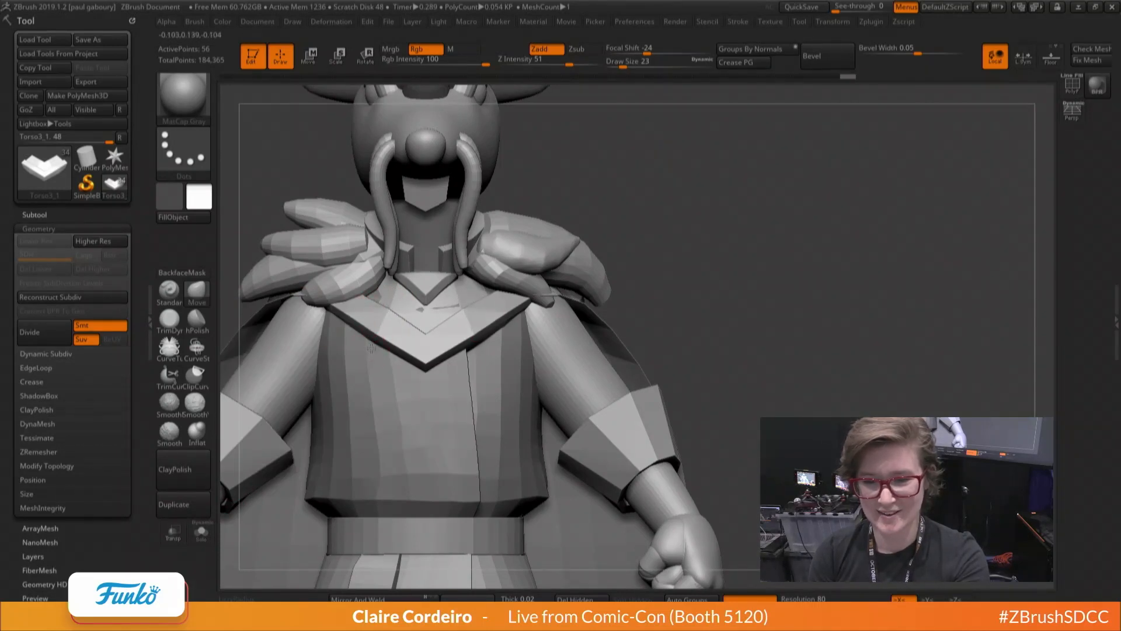
left_click(201, 533)
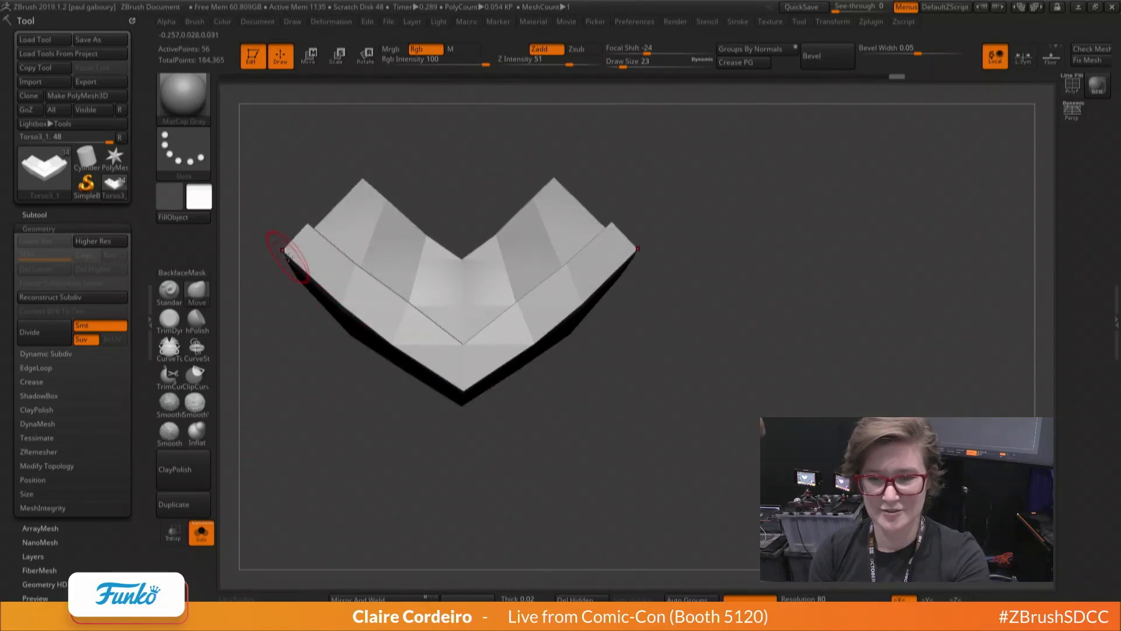
left_click(202, 533)
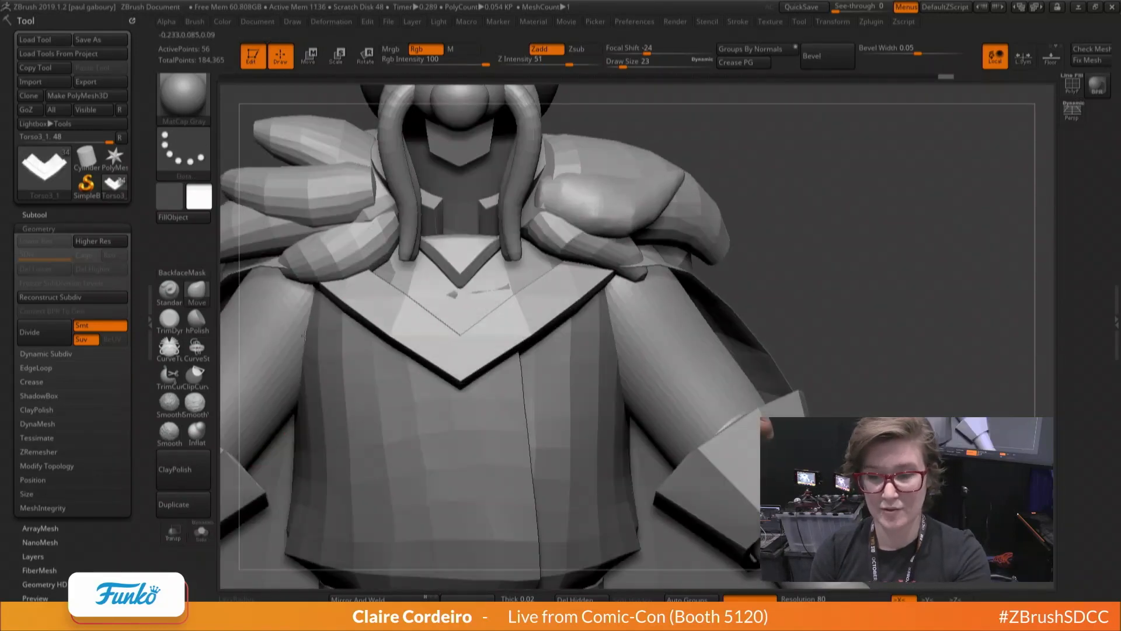
Pull the collar's inner area clear of the torso with the Move brush at draw sizes 44 and 18
key("space")
mouse_move(411, 254)
left_mouse_down()
mouse_move(427, 256)
mouse_move(405, 249)
mouse_move(405, 237)
left_mouse_up()
key("space")
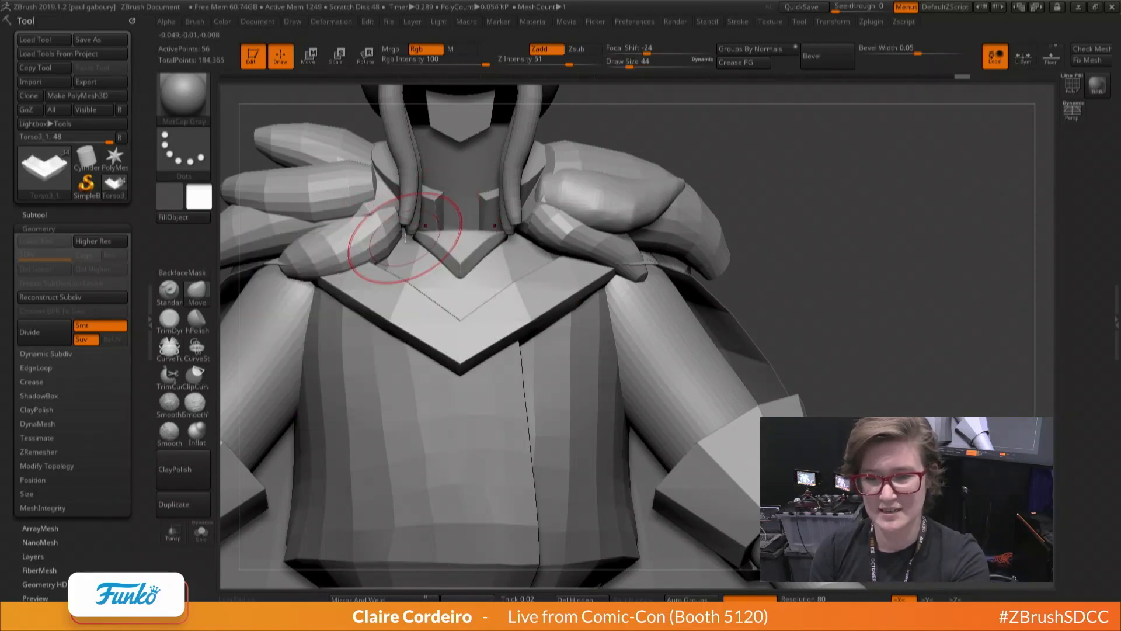
key("space")
left_click_drag(412, 295, 400, 294)
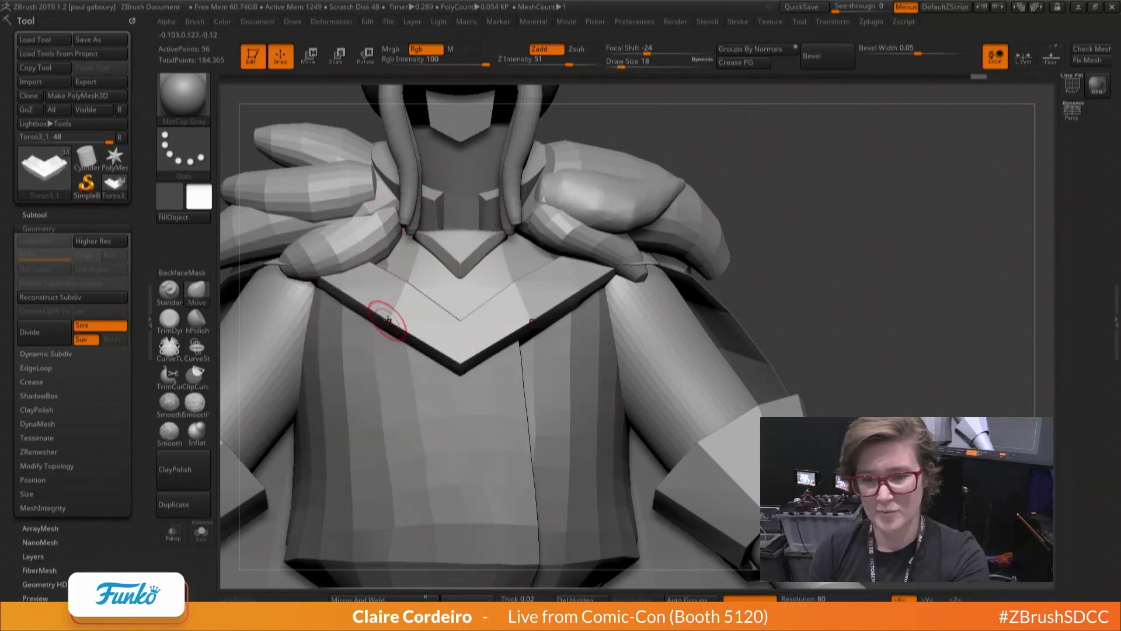
Isolate the collar with its wireframe displayed and crease the complete edge loop between the raised trim and inner panel using ZModeler
left_click(201, 541)
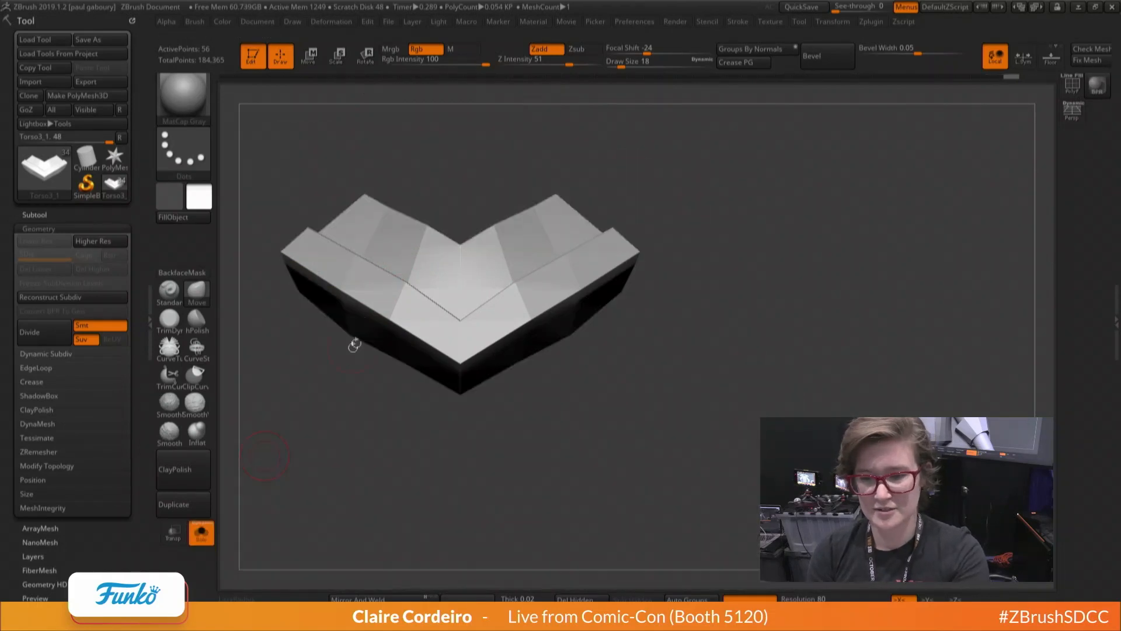
key("shift+f")
right_click_drag(356, 343, 424, 316)
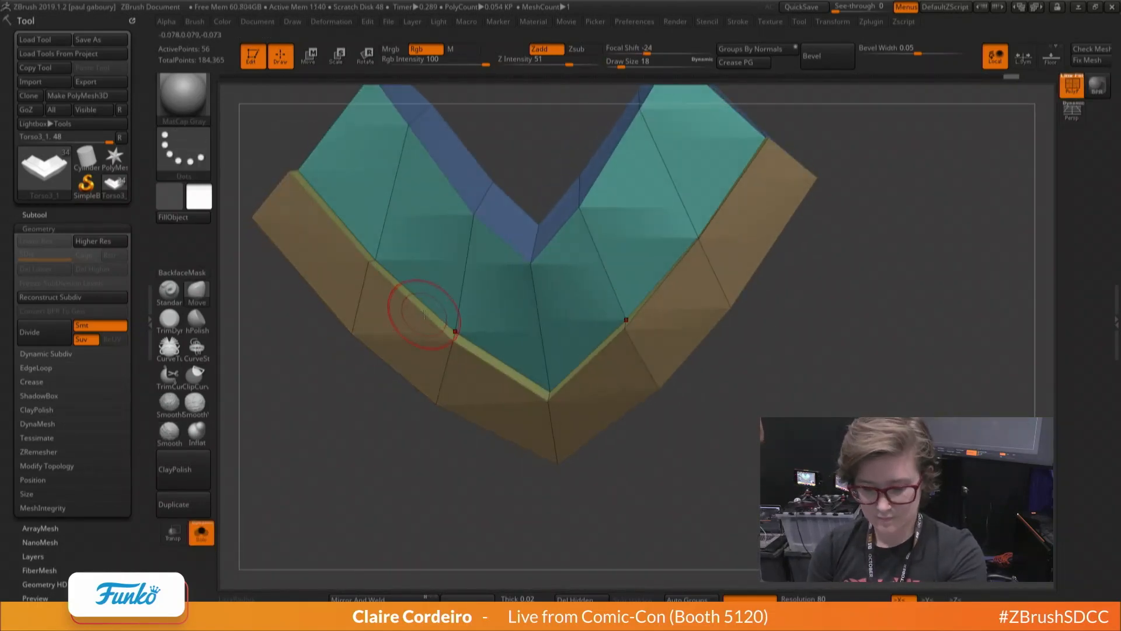
key("b")
key("z")
key("m")
key("space")
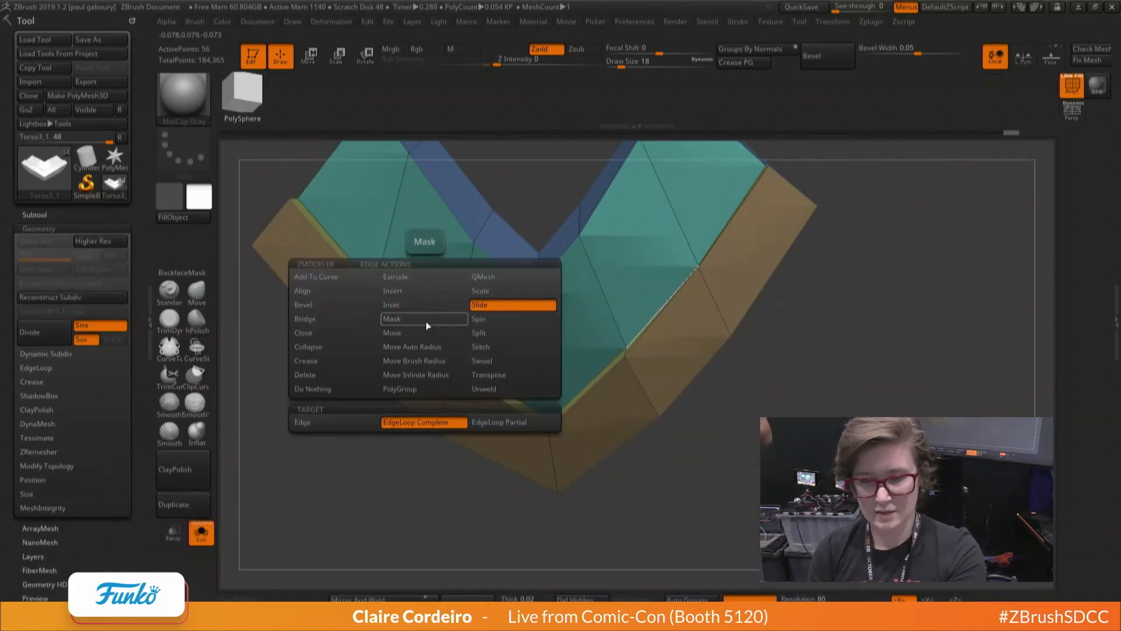
left_click(305, 361)
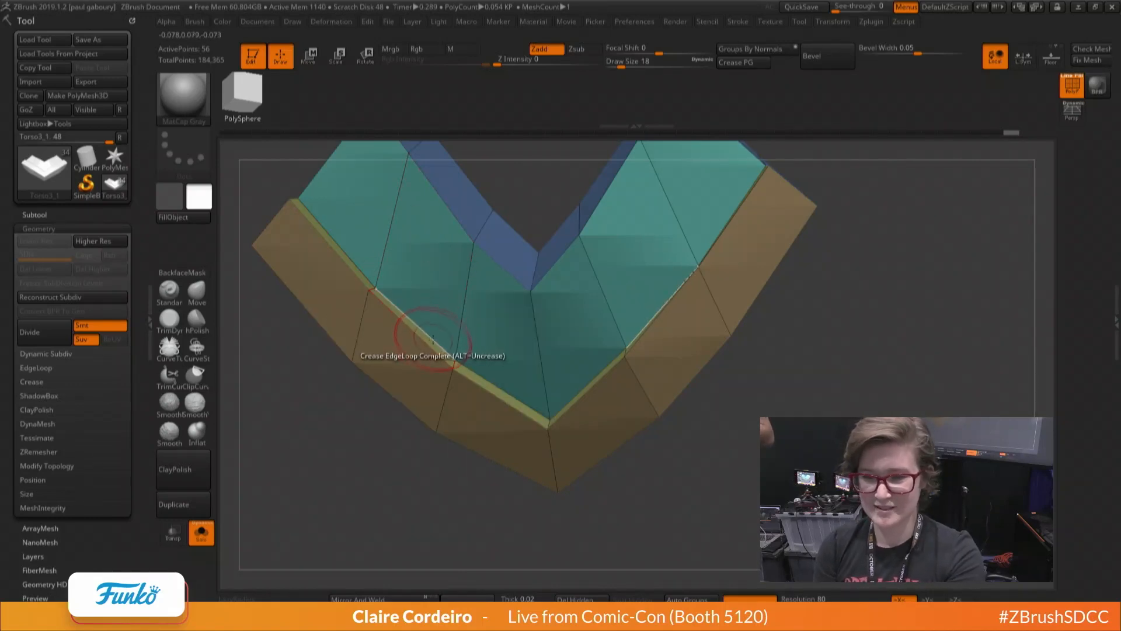
left_click(433, 340)
Crease the complete outer edge loop of the collar's raised trim
left_click_drag(346, 377, 354, 369)
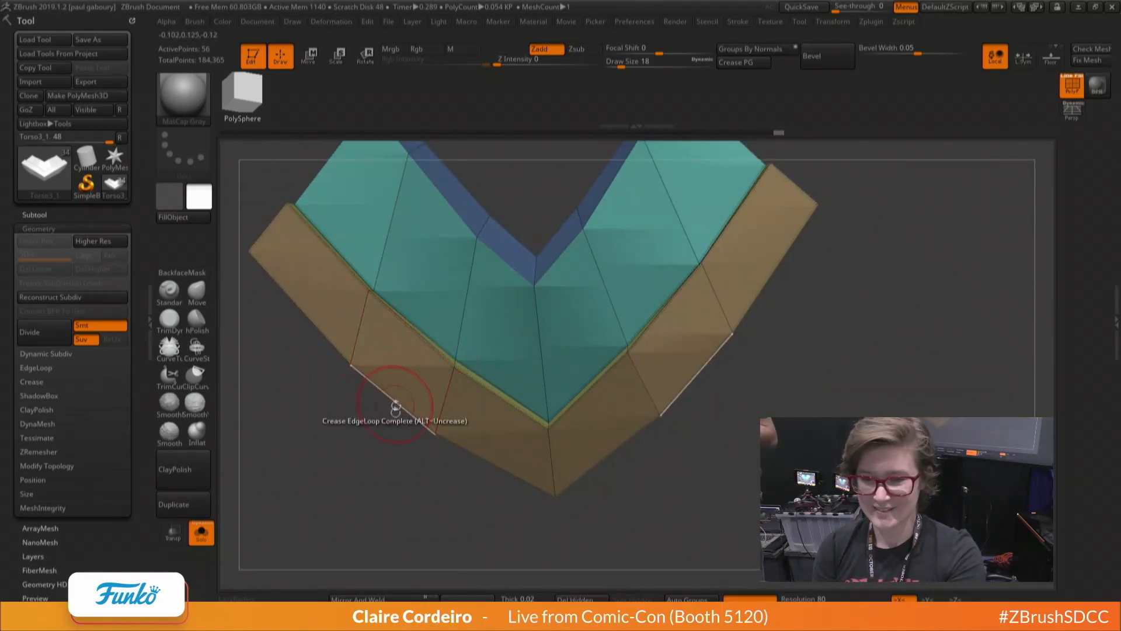
right_click_drag(396, 406, 386, 397)
right_click_drag(348, 333, 318, 358, "ctrl")
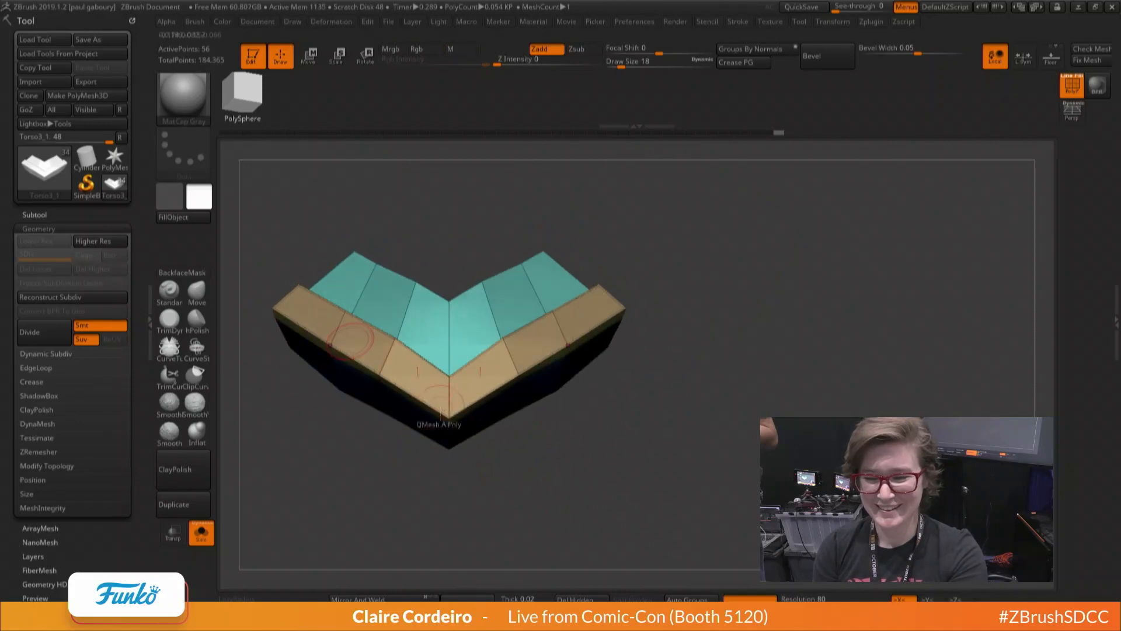
right_click_drag(441, 412, 440, 384)
mouse_move(348, 374)
right_mouse_down()
mouse_move(319, 400)
mouse_move(323, 390)
right_mouse_up()
right_click_drag(363, 339, 355, 378, "shift")
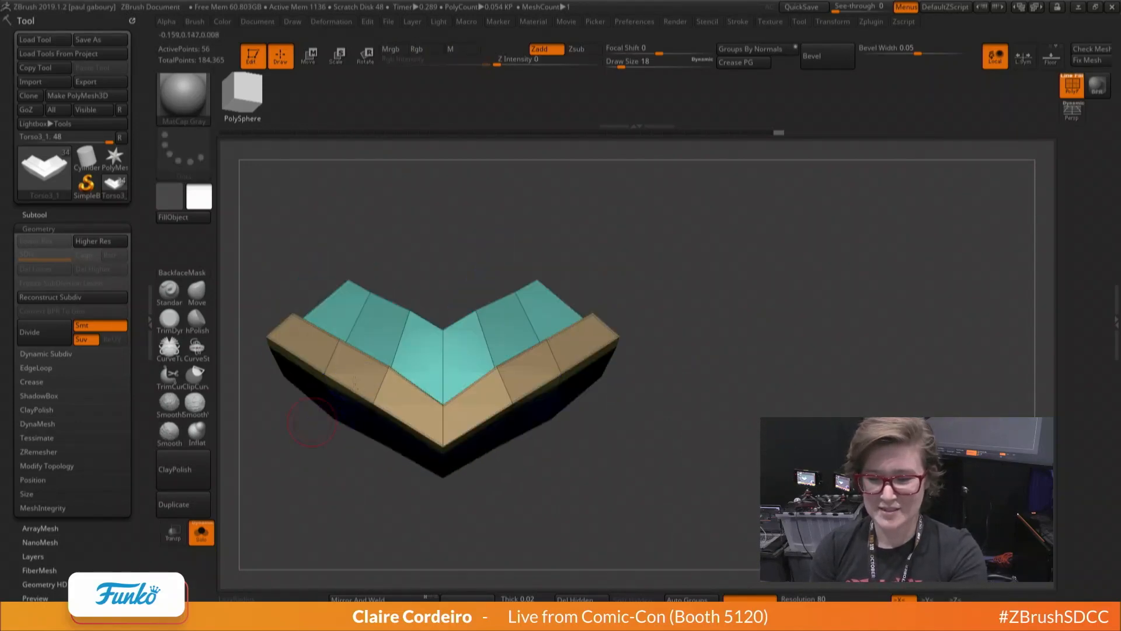
right_click_drag(312, 421, 327, 374)
right_click_drag(416, 357, 418, 336, "ctrl")
key("space")
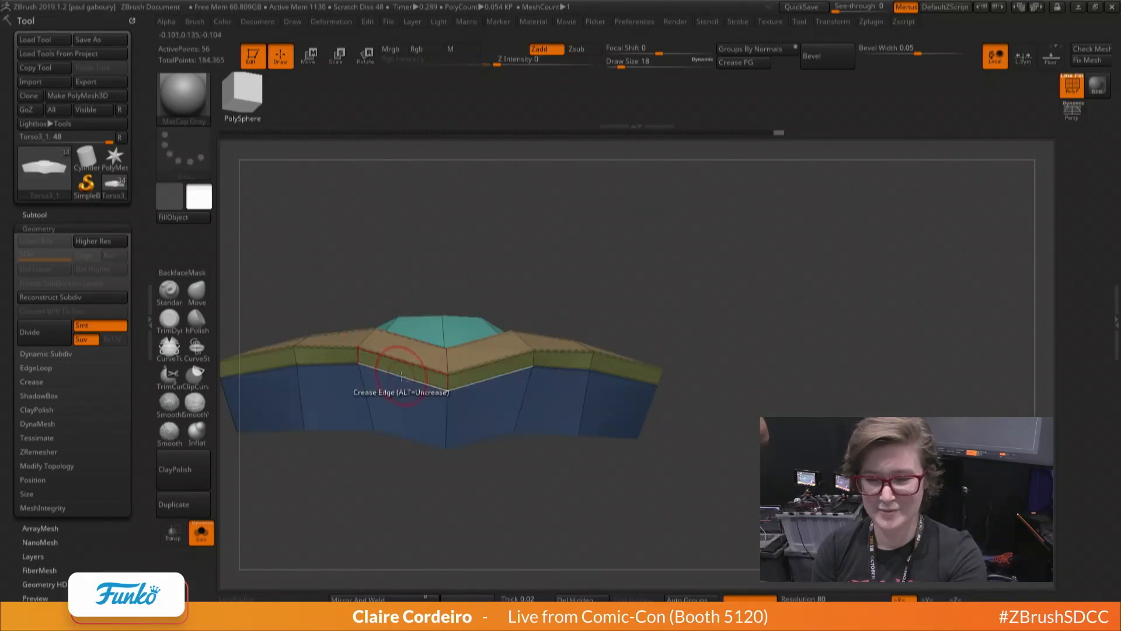
right_click_drag(401, 375, 350, 304)
key("space")
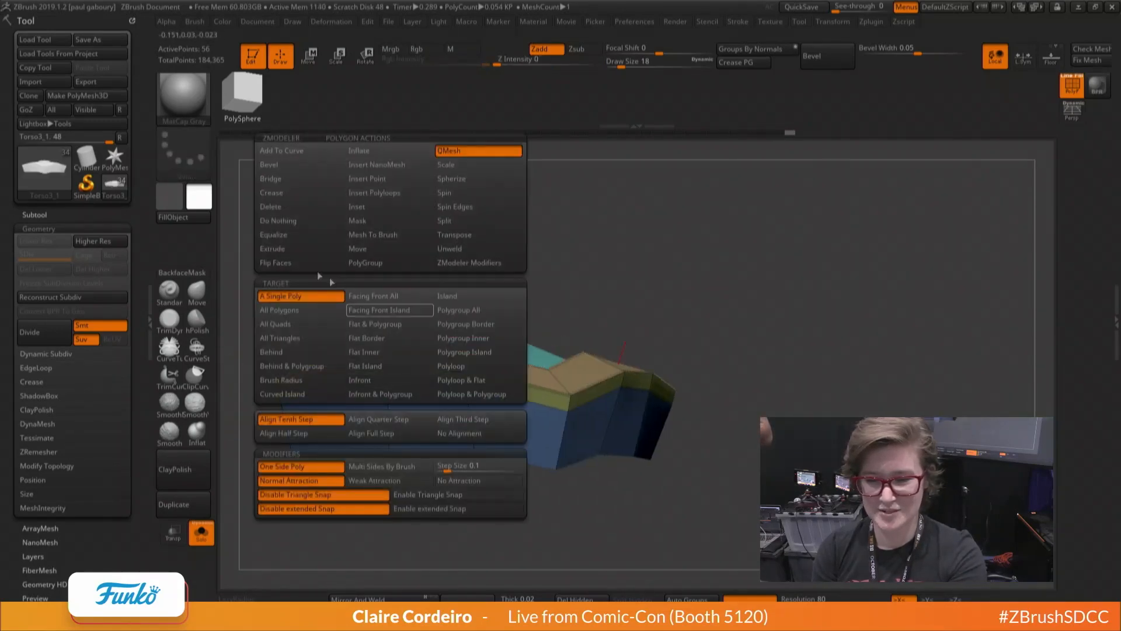
left_click(288, 249)
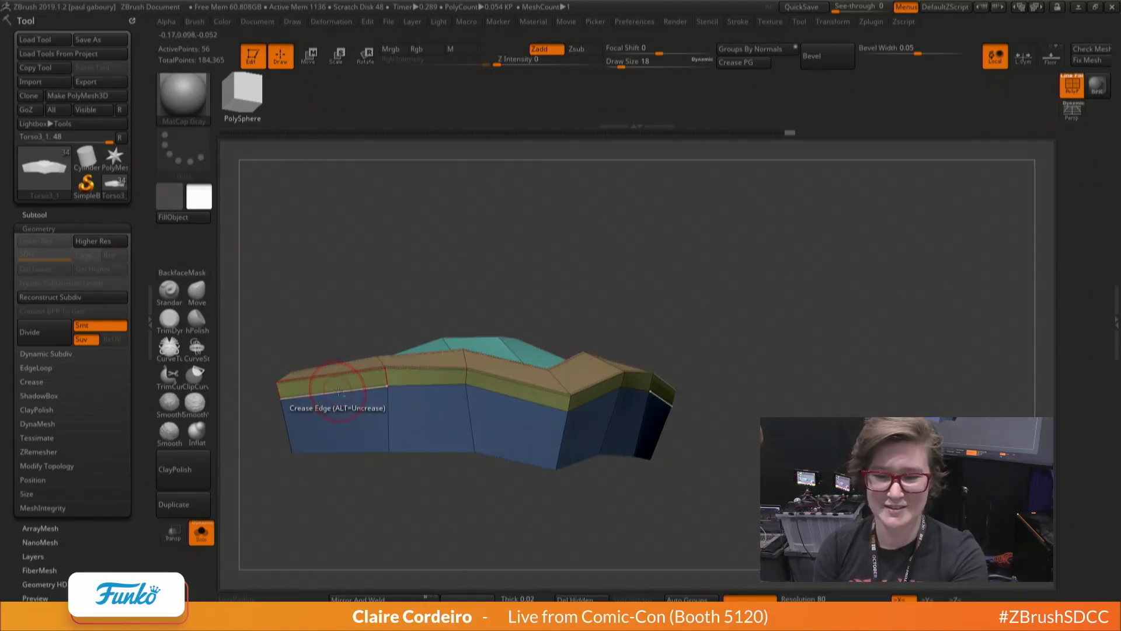
right_click_drag(261, 356, 355, 358)
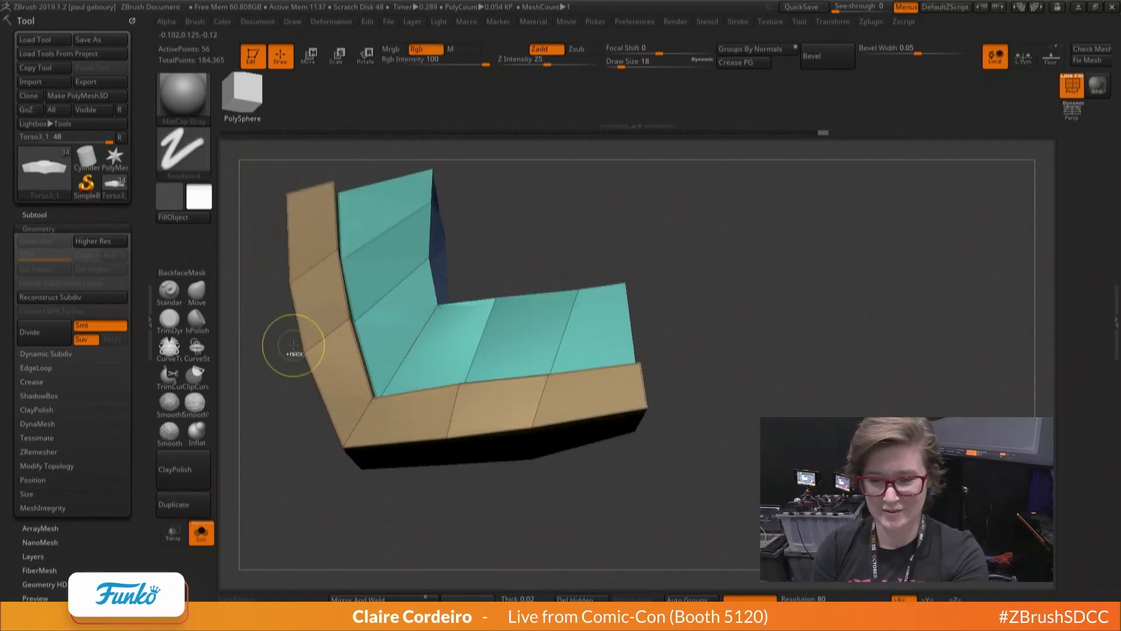
Preview the creased collar at two higher subdivision levels and undo the subdivision
key("ctrl+d")
key("ctrl+d")
key("ctrl+z")
key("ctrl+z")
right_click_drag(608, 401, 544, 402, "alt")
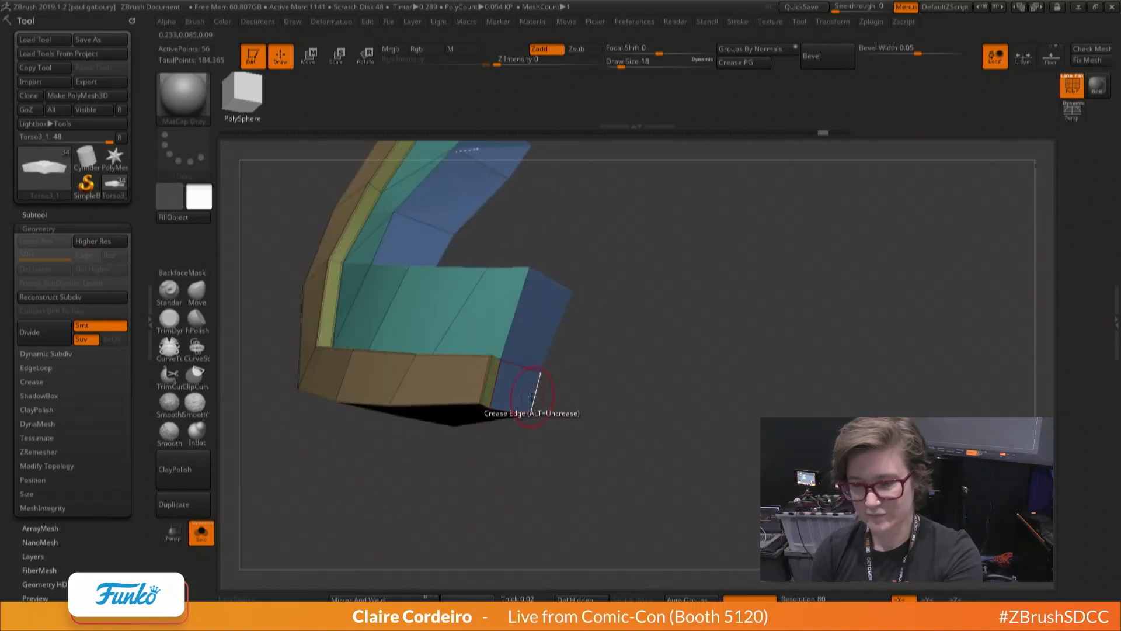
Crease the complete edge loop along the collar's rear edge with ZModeler, using the EdgeLoop Complete target
key("space")
left_click(411, 359)
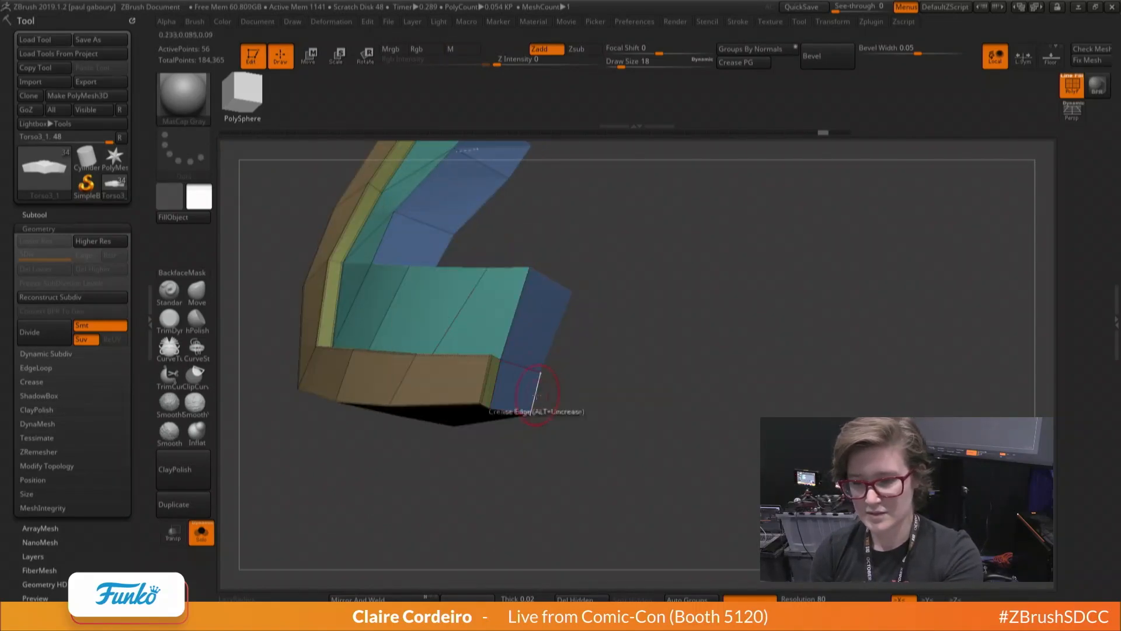
key("space")
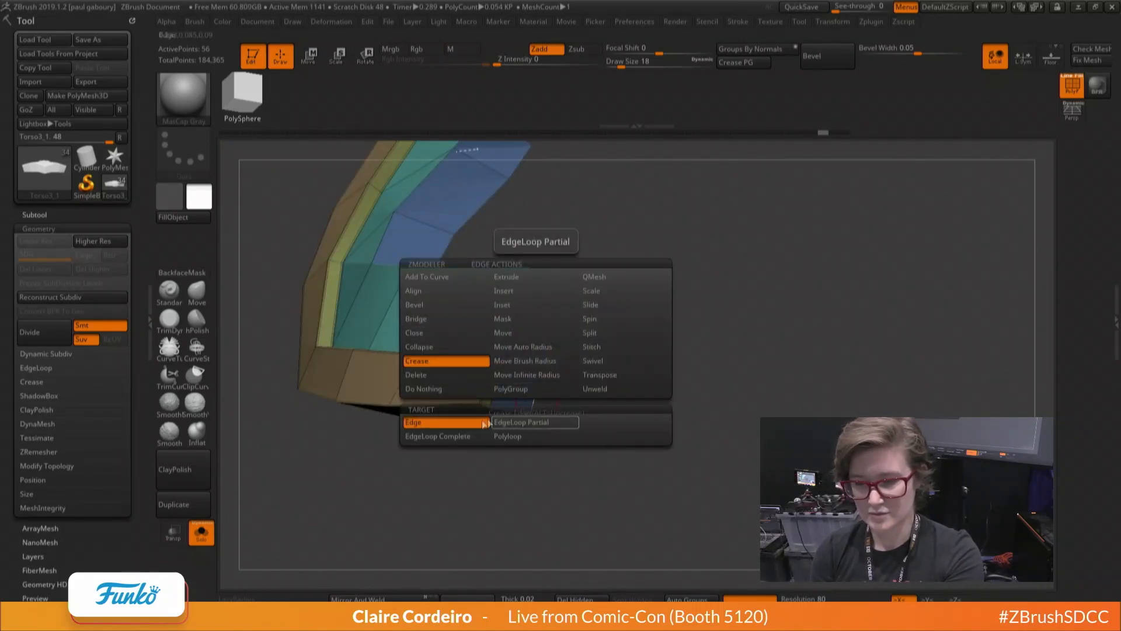
left_click(447, 436)
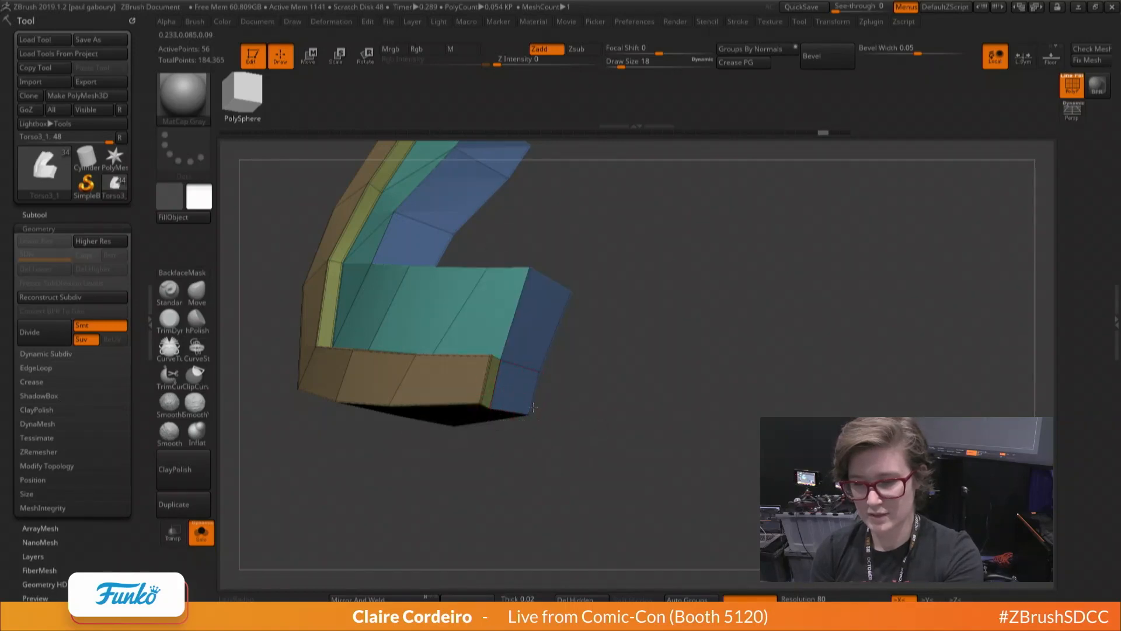
left_click_drag(535, 410, 486, 326)
Set the ZModeler crease target to Edge and crease individual edges around the collar's ends and inner neckline
key("space")
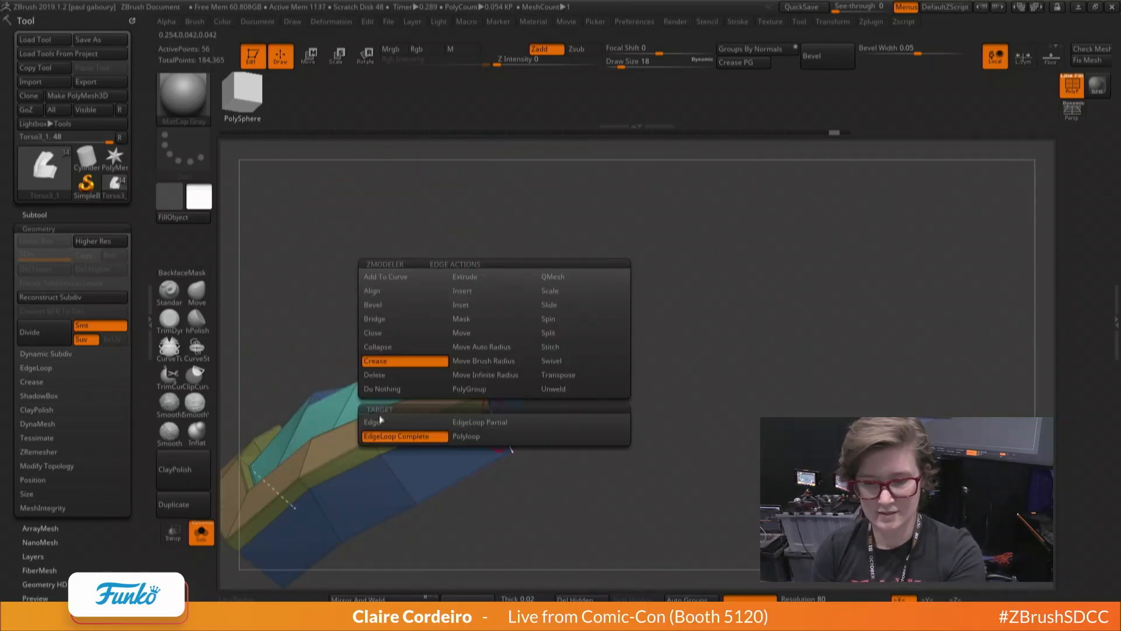
left_click(388, 421)
left_click_drag(403, 304, 473, 432)
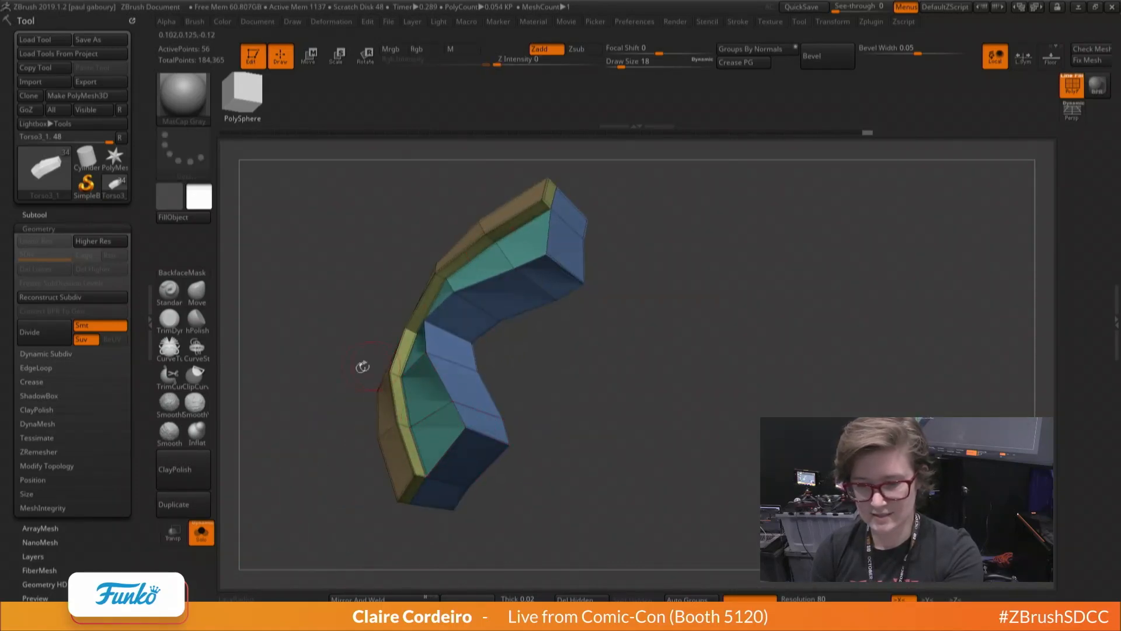
left_click_drag(363, 366, 431, 351)
left_click_drag(368, 333, 467, 350)
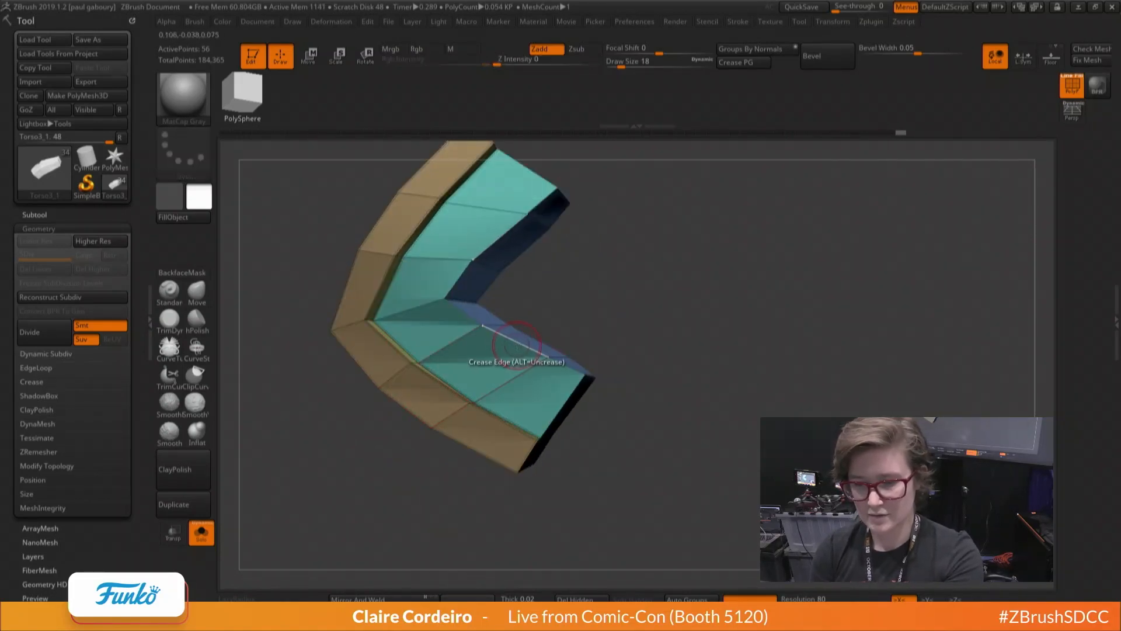
key("space")
left_click_drag(521, 356, 566, 380)
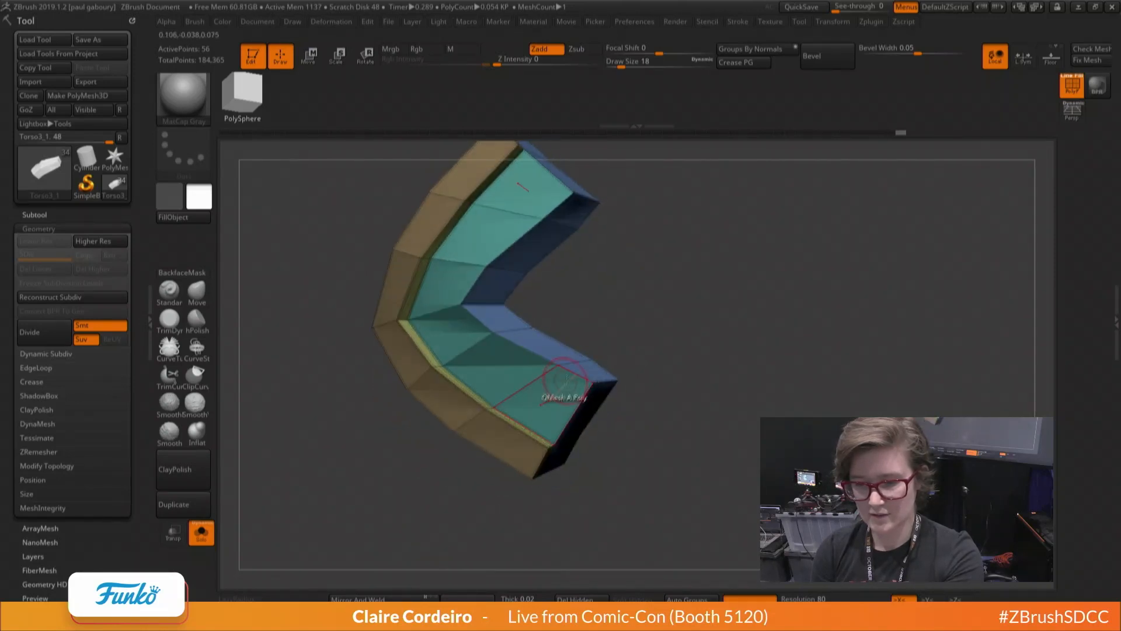
Subdivide the collar twice to test the added creases, undo it and check the trim's edges from several angles
key("ctrl+d")
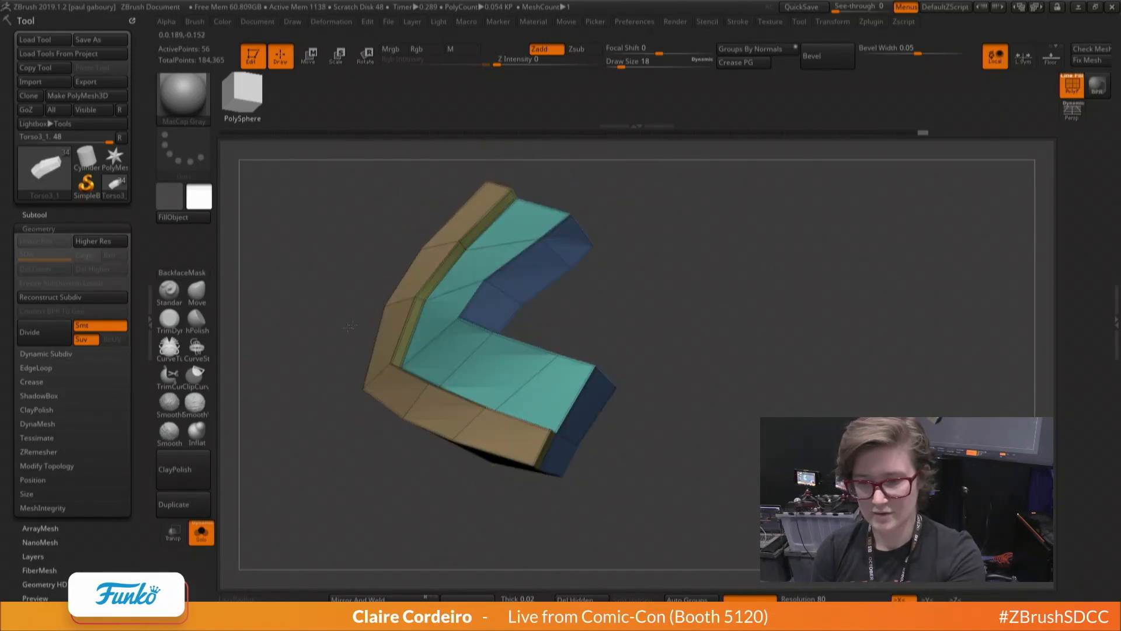
key("ctrl+d")
left_click_drag(349, 335, 352, 383)
key("ctrl+z")
key("ctrl+z")
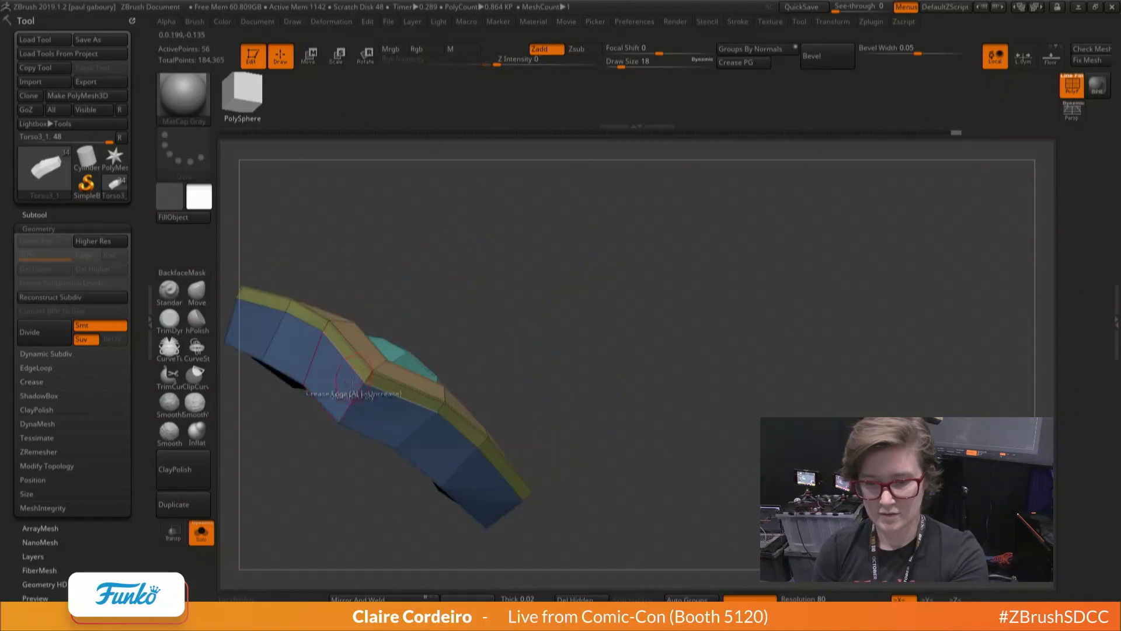
left_click(349, 403)
mouse_move(327, 426)
left_mouse_down()
mouse_move(333, 393)
mouse_move(353, 383)
mouse_move(366, 352)
left_mouse_up()
mouse_move(366, 352)
right_mouse_down("ctrl")
mouse_move(354, 365)
mouse_move(320, 342)
right_mouse_up("ctrl")
right_click_drag(319, 342, 383, 316)
left_click(350, 325)
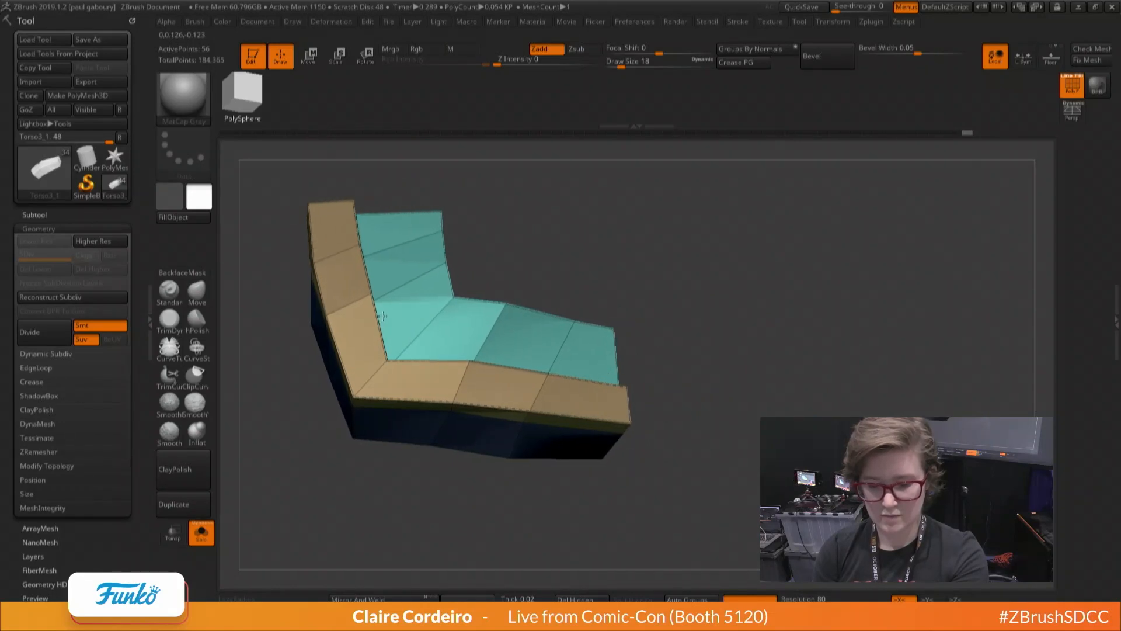
right_click_drag(315, 373, 298, 351, "ctrl")
mouse_move(297, 351)
left_mouse_down("ctrl")
mouse_move(287, 421)
mouse_move(304, 388)
left_mouse_up("ctrl")
key("ctrl+z")
right_click_drag(310, 349, 303, 421)
left_click_drag(310, 411, 263, 486, "ctrl")
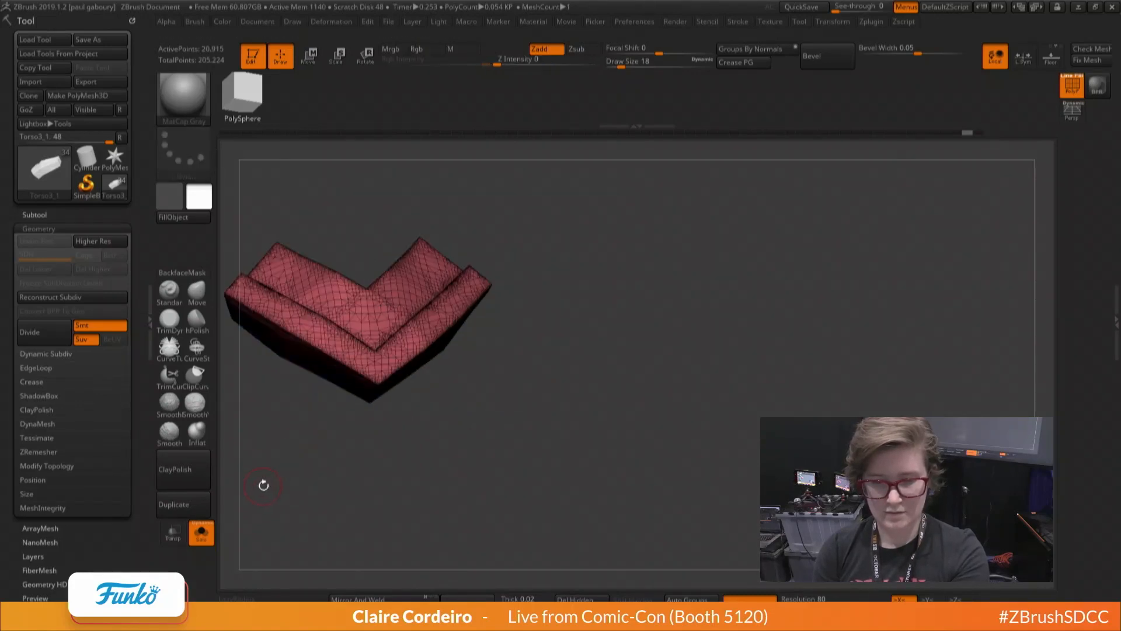
key("ctrl+z")
left_click(201, 532)
right_click_drag(292, 363, 257, 275)
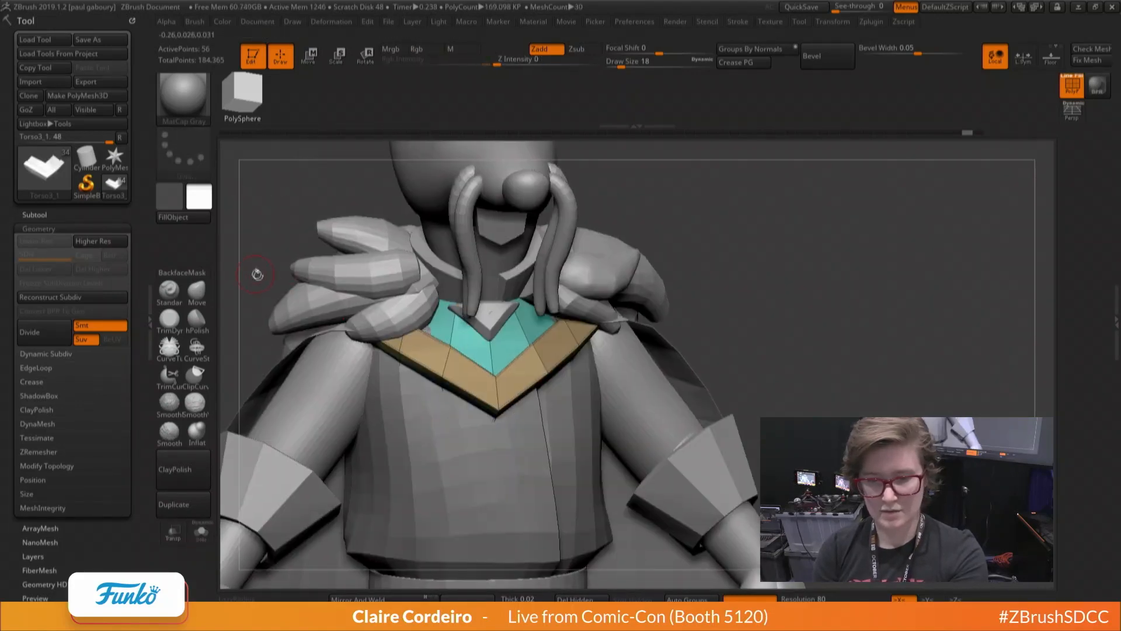
left_click_drag(260, 267, 254, 385, "ctrl")
key("ctrl+z")
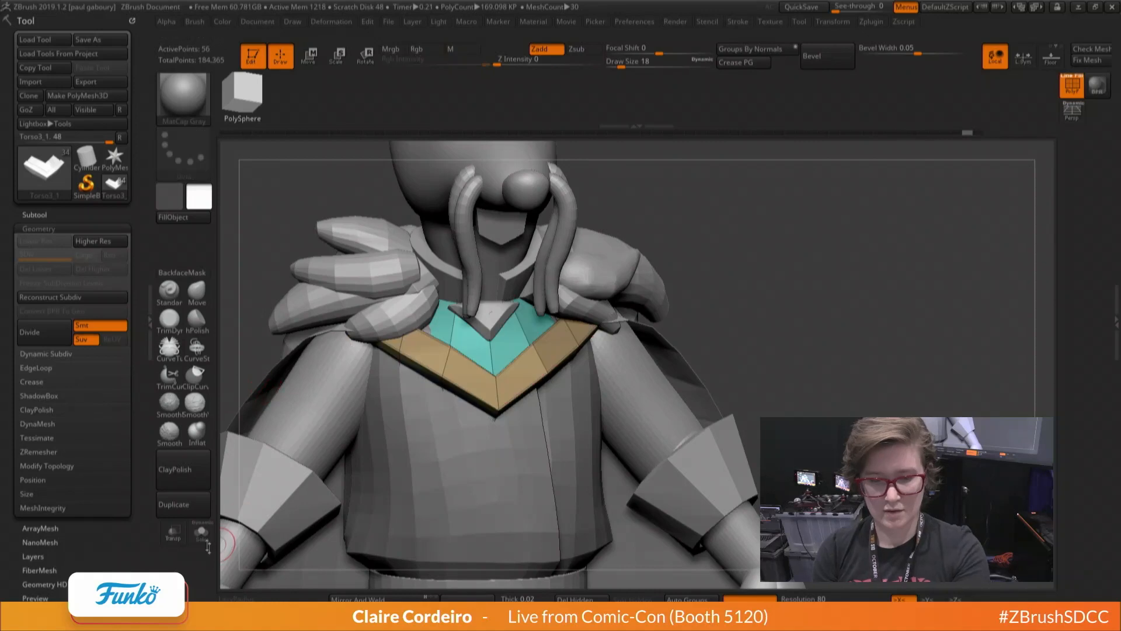
left_click(202, 533)
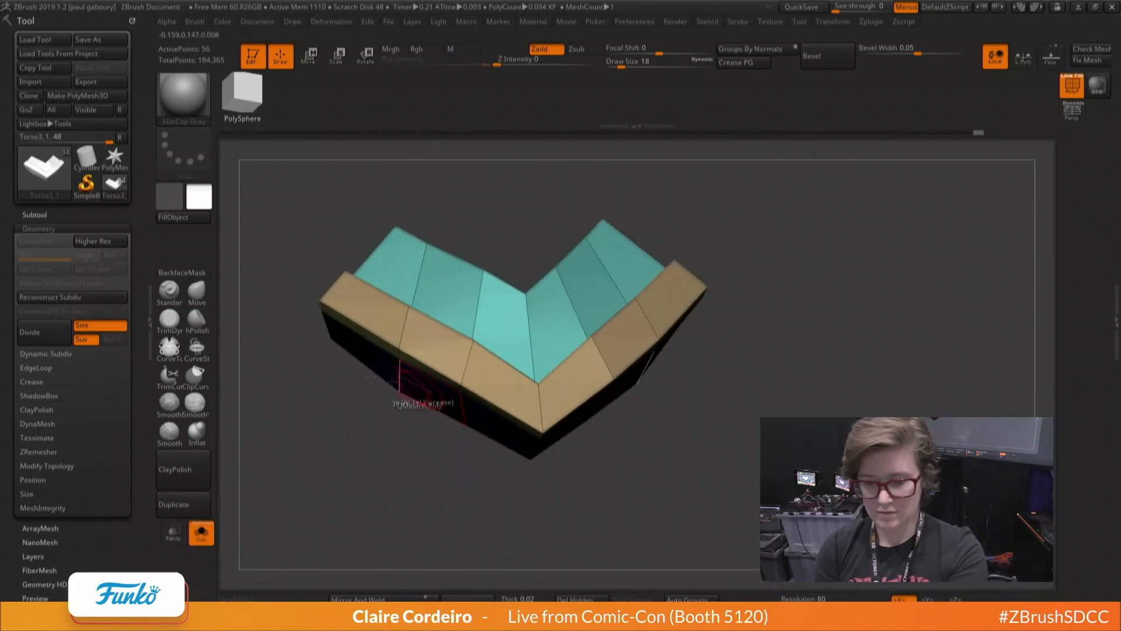
Subdivide the isolated collar to level 3 and hide its wireframe to inspect the trim's front corner
key("d")
key("d")
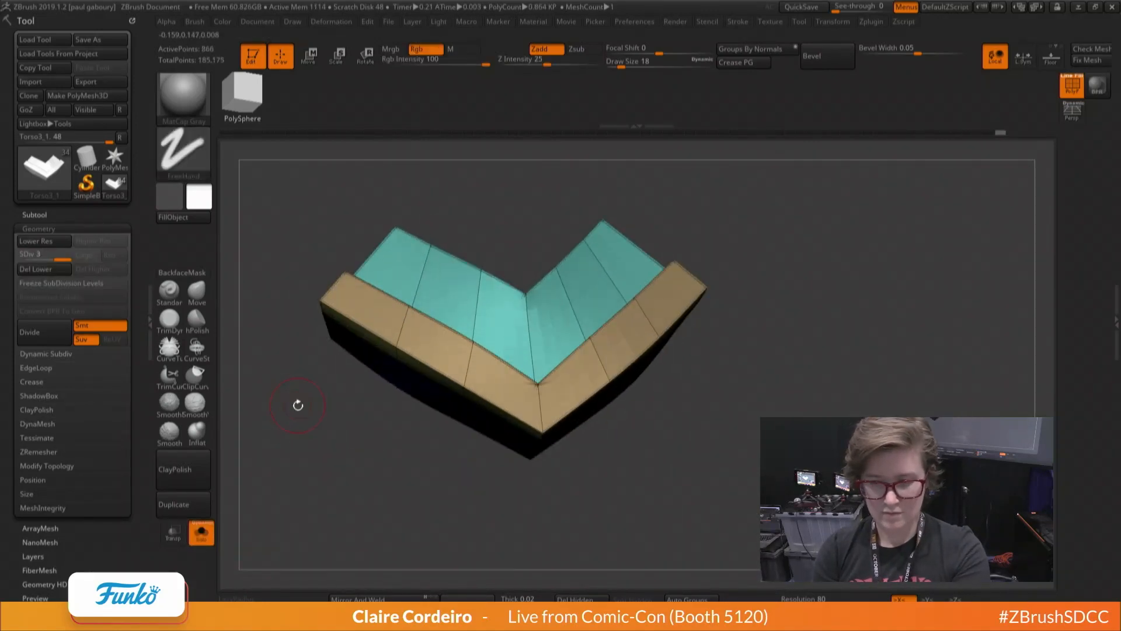
right_click_drag(495, 389, 468, 421)
key("shift+f")
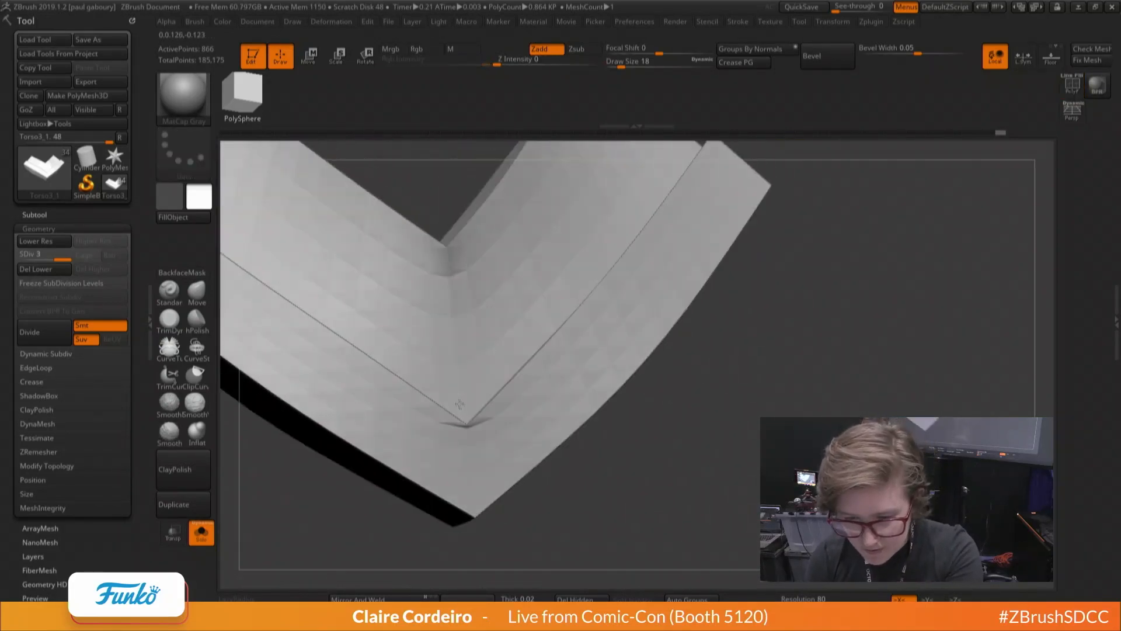
Select the Move brush, display the collar's wireframe and set the draw size to 7 for the trim's inner front corner
key("b")
key("m")
key("v")
key("space")
left_click_drag(468, 398, 452, 398)
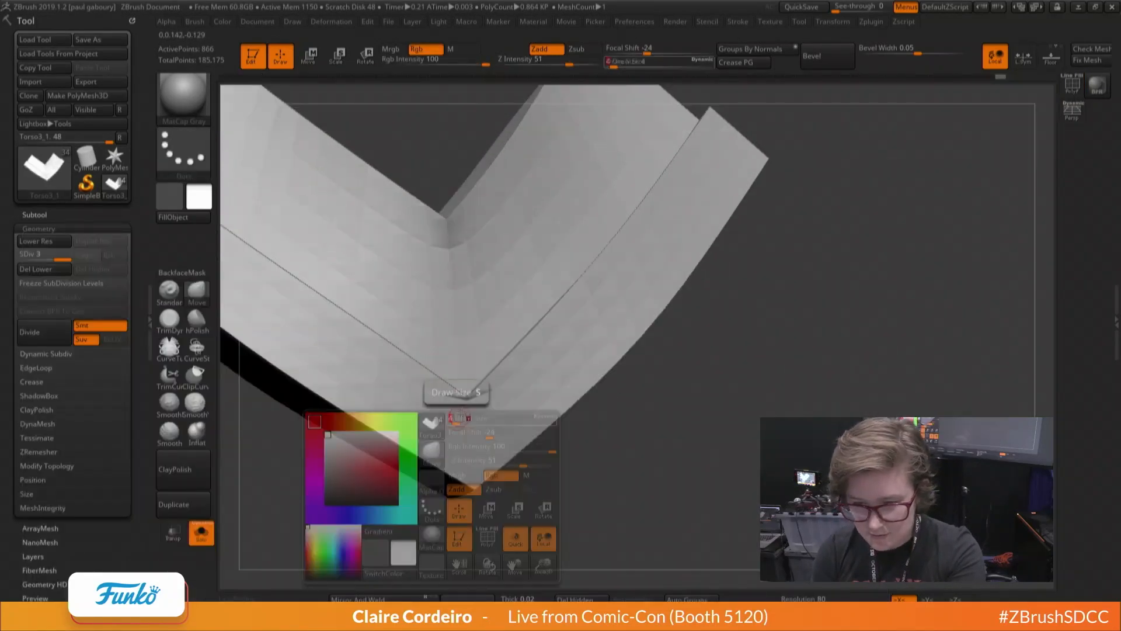
key("shift+f")
mouse_move(466, 388)
right_mouse_down("ctrl")
mouse_move(462, 403)
mouse_move(474, 395)
right_mouse_up("ctrl")
key("space")
left_click_drag(482, 392, 475, 392)
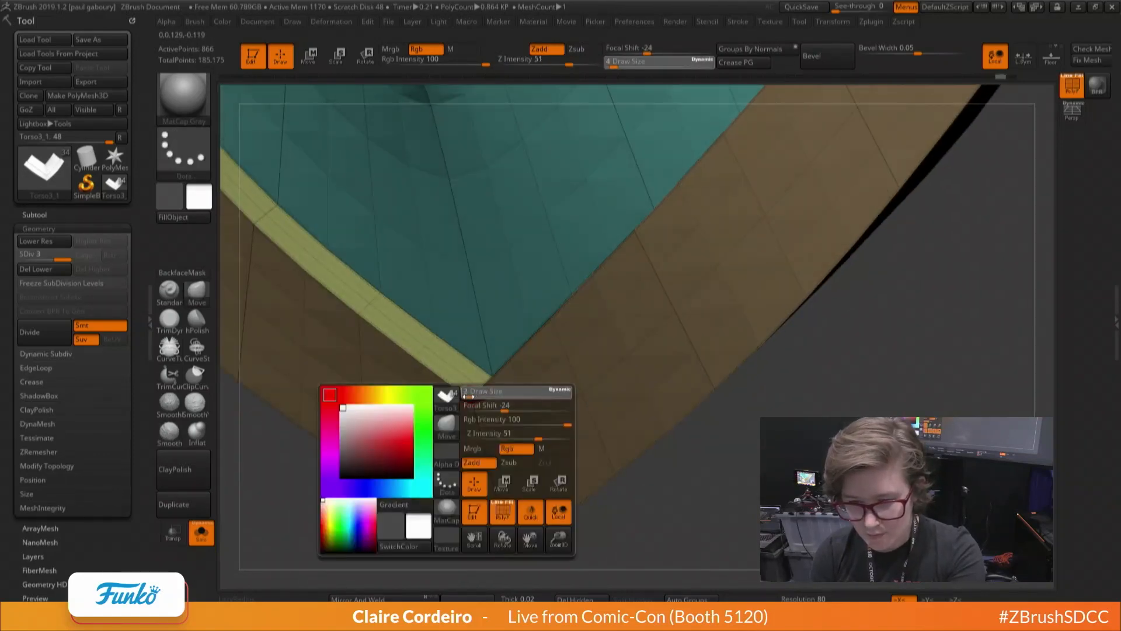
right_click_drag(468, 380, 464, 374)
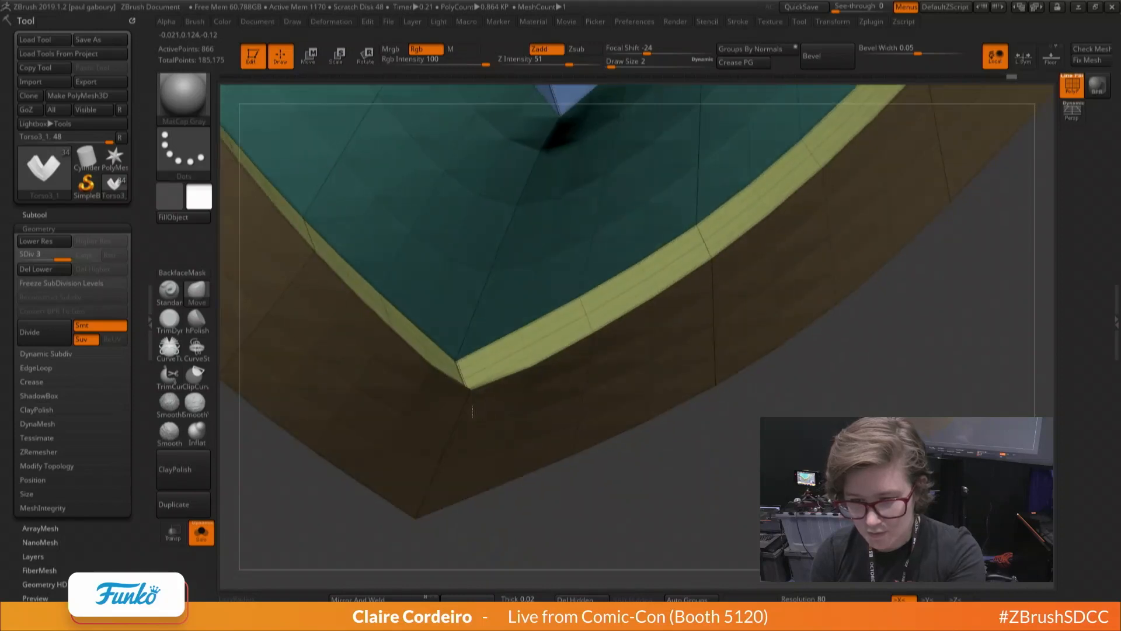
key("space")
left_click_drag(461, 375, 467, 374)
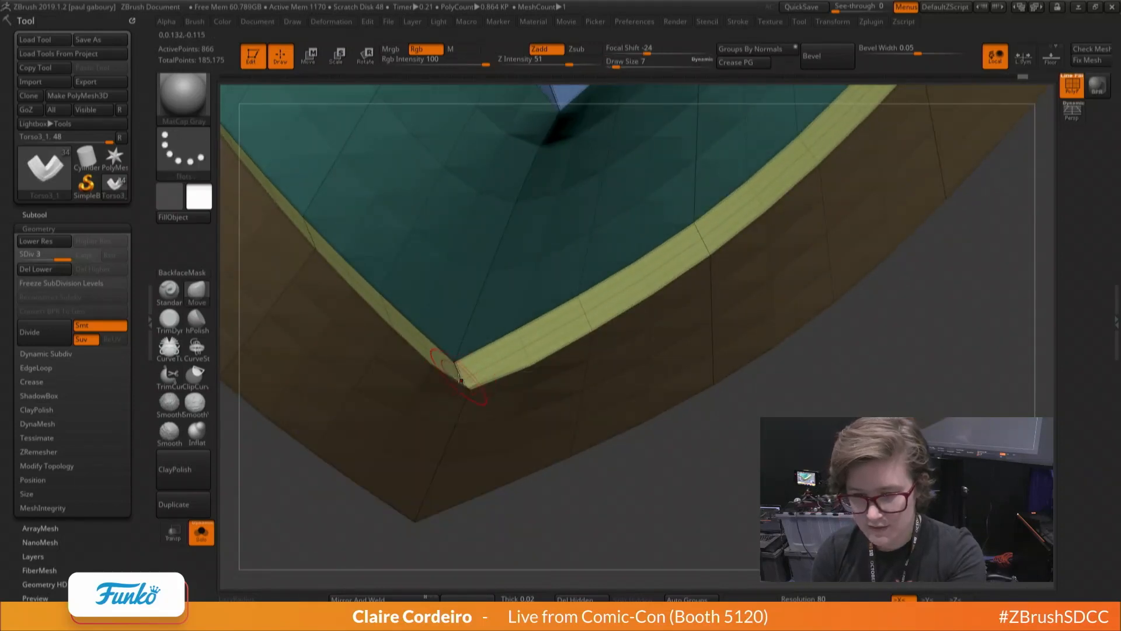
right_click_drag(462, 375, 468, 381)
Set the ZModeler point action to Mask and delete the collar's lower subdivision levels
key("b")
key("z")
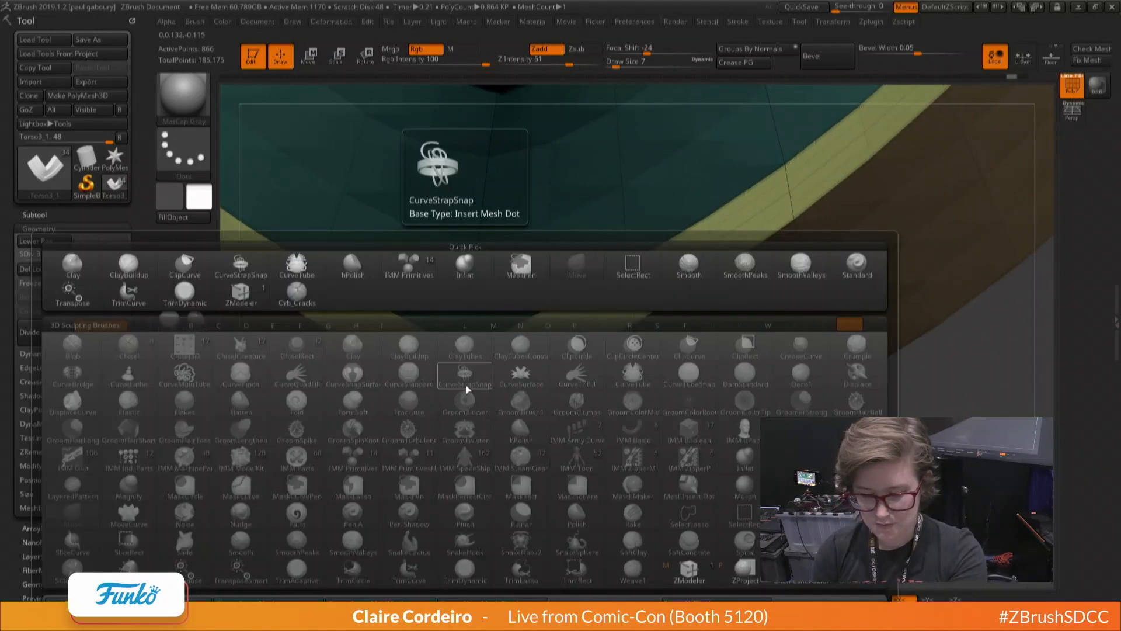
key("m")
key("space")
left_click(384, 390)
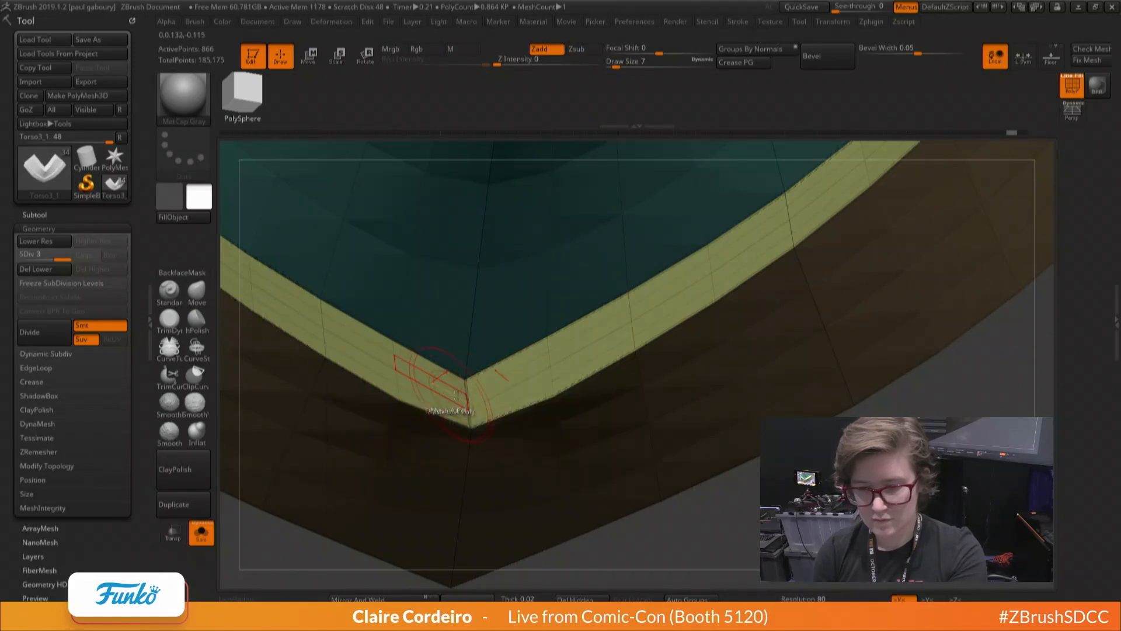
left_click(465, 385)
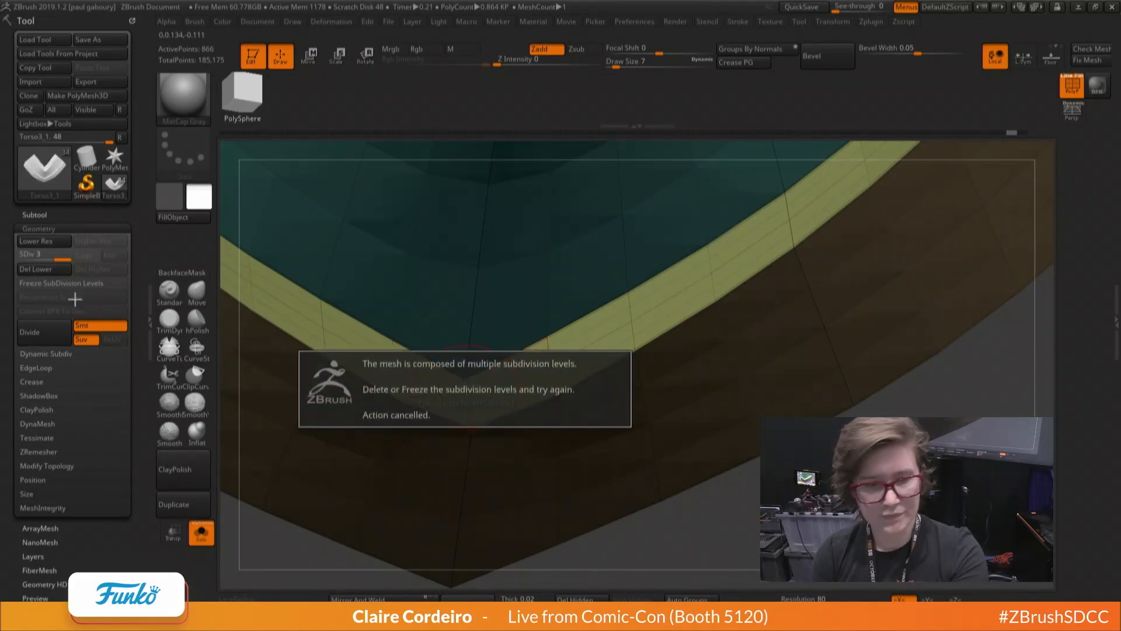
left_click(39, 269)
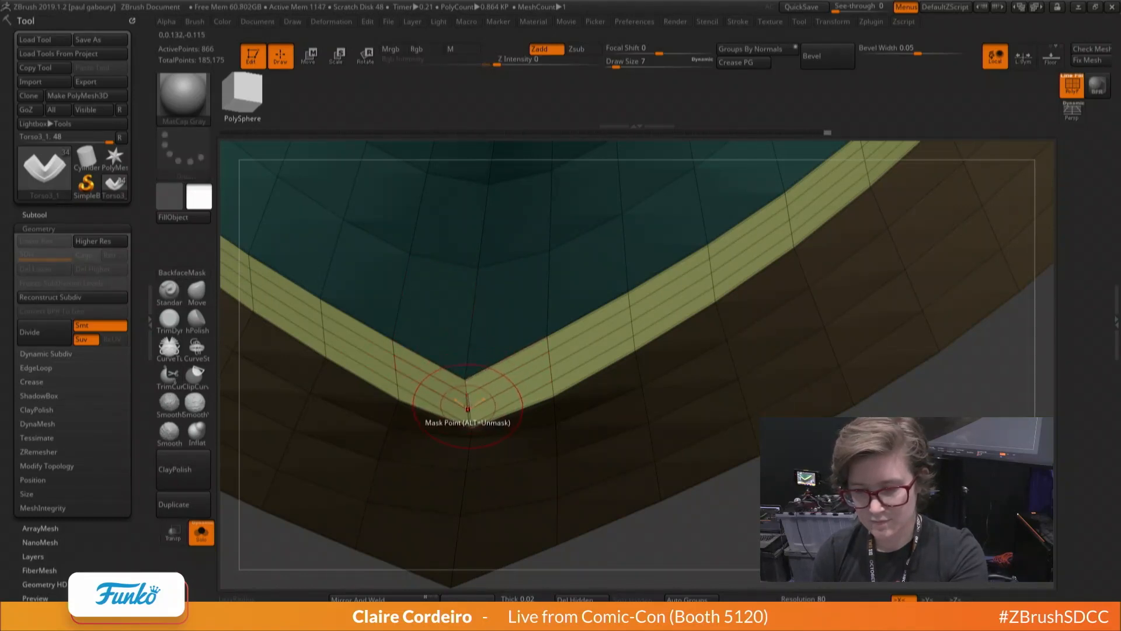
Set the ZModeler edge action to Mask and mask the edges and points at the trim's inner front corner
key("space")
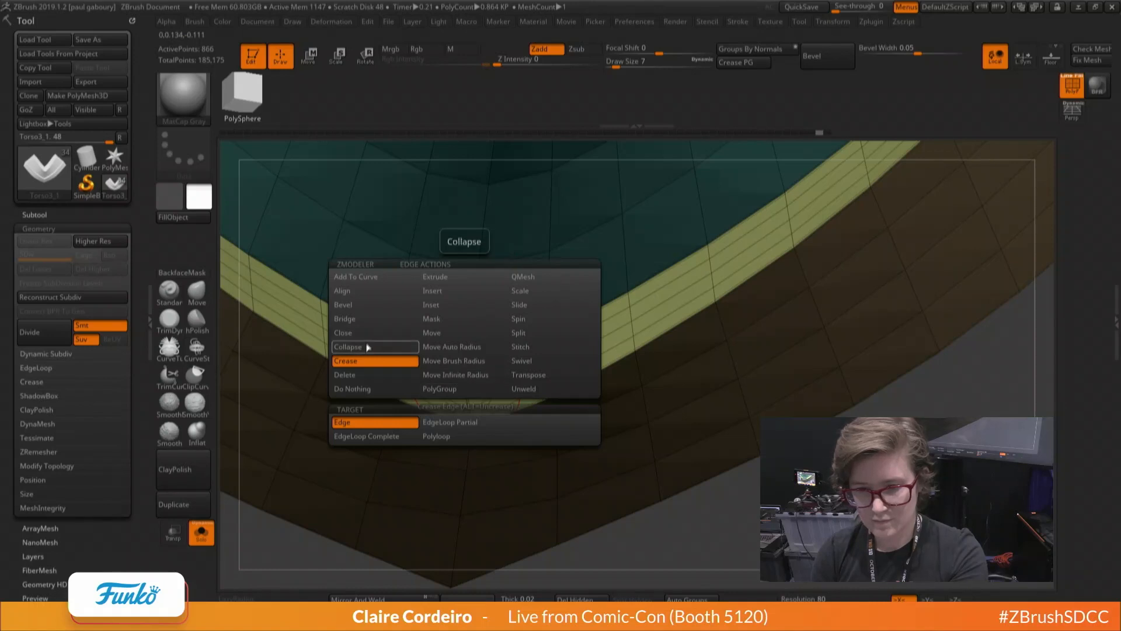
left_click(423, 312)
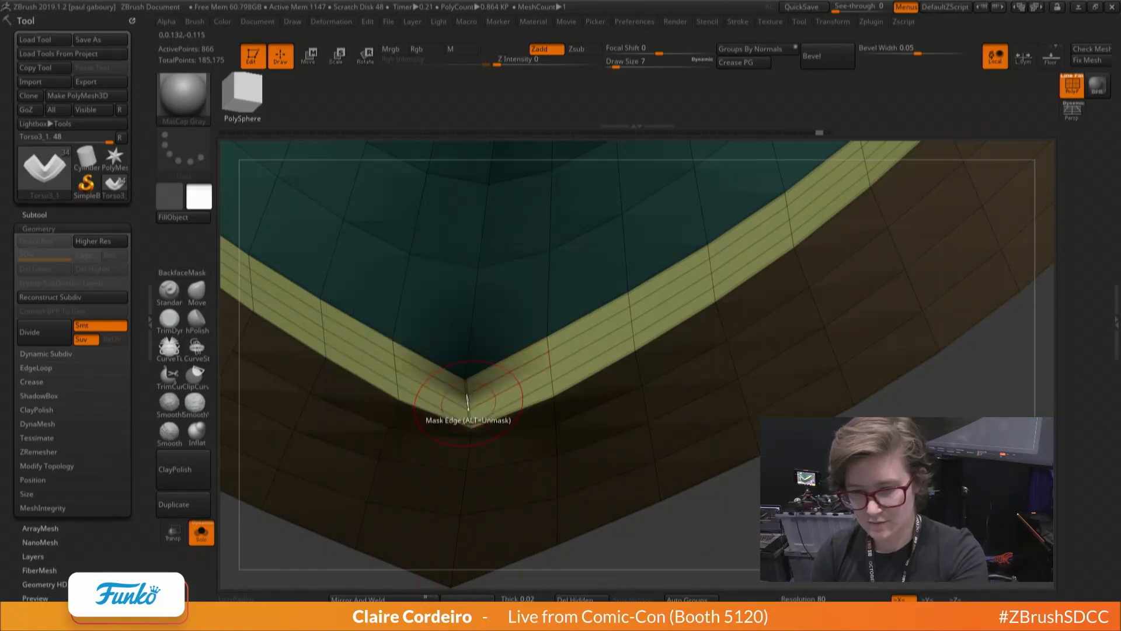
left_click(468, 401)
left_click(469, 416)
right_click_drag(469, 418, 445, 485)
key("space")
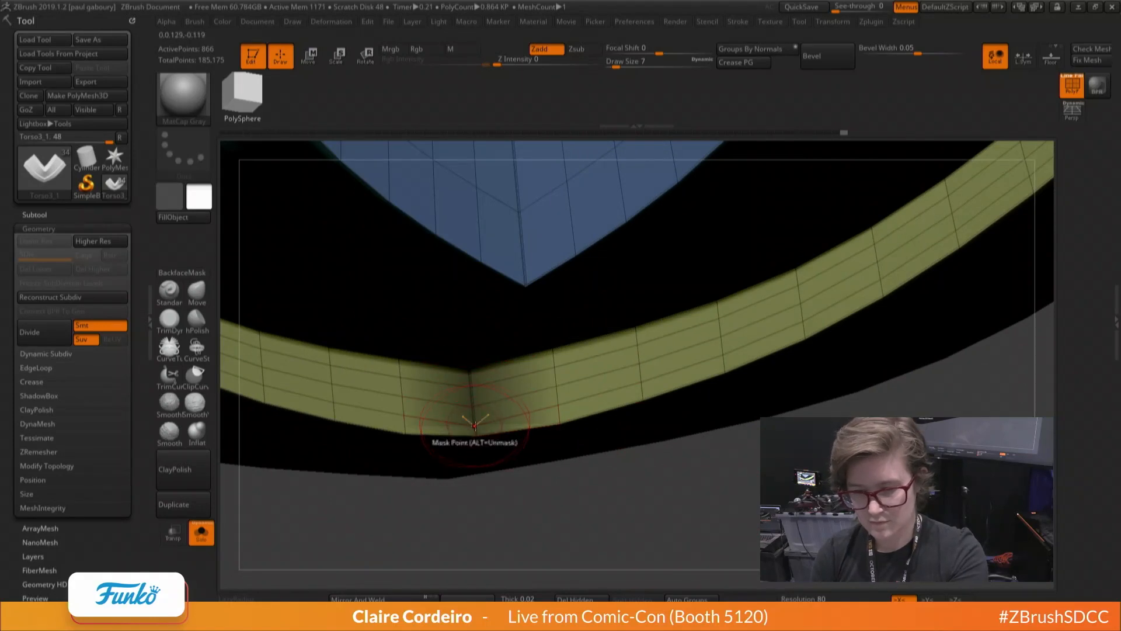
right_click_drag(452, 373, 428, 335)
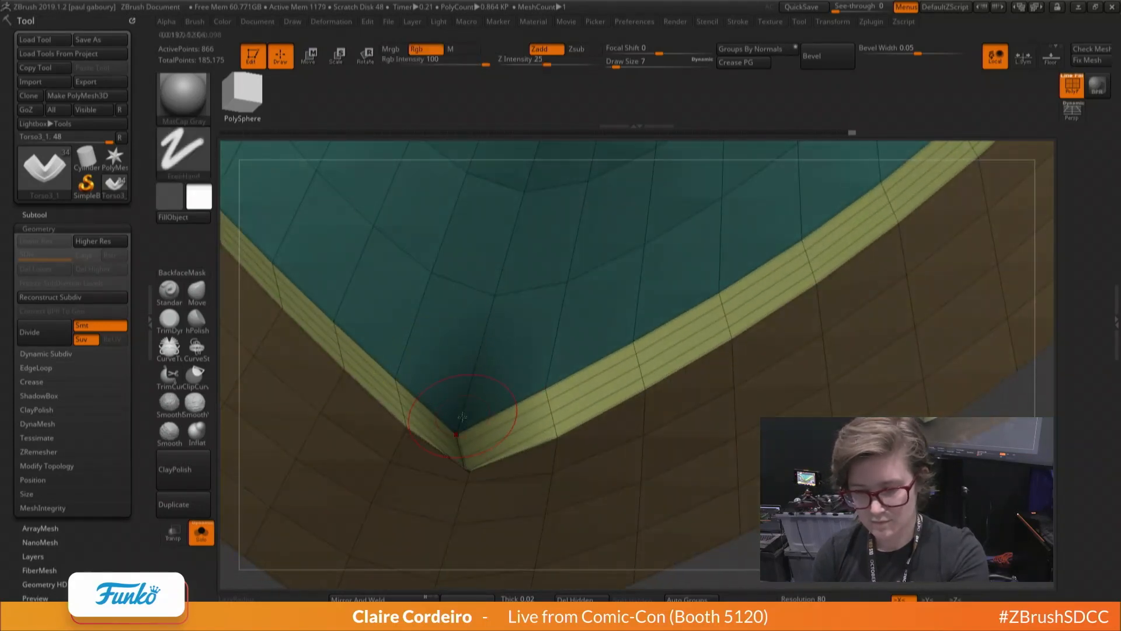
right_click_drag(517, 412, 465, 492)
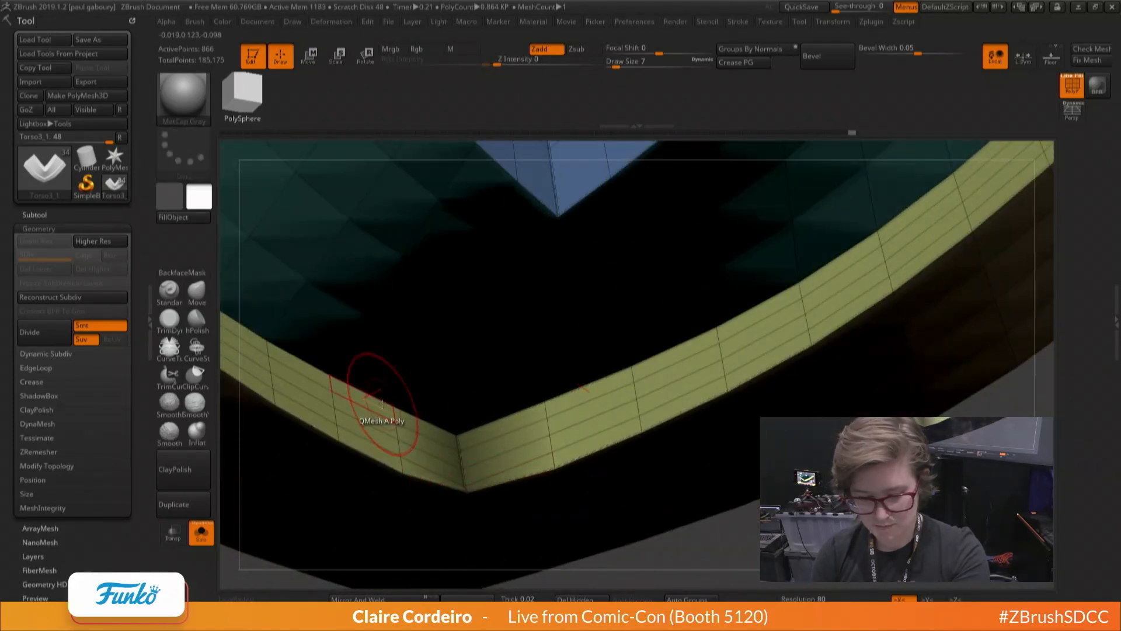
Select the Move brush and invert the mask to leave only the trim's inner front corner editable
key("b")
key("m")
key("v")
left_click(453, 472, "ctrl+shift")
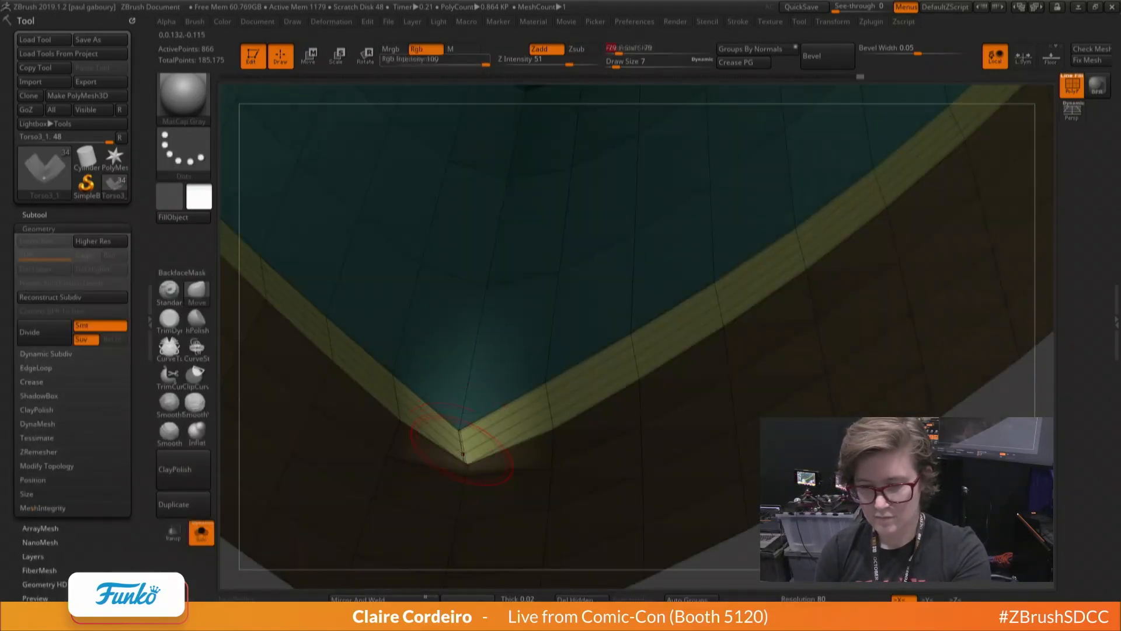
Select the Move brush, set its draw size to 13 and adjust the unmasked inner front corner of the trim
mouse_move(456, 435)
right_mouse_down()
mouse_move(447, 403)
mouse_move(456, 428)
right_mouse_up()
key("b")
key("m")
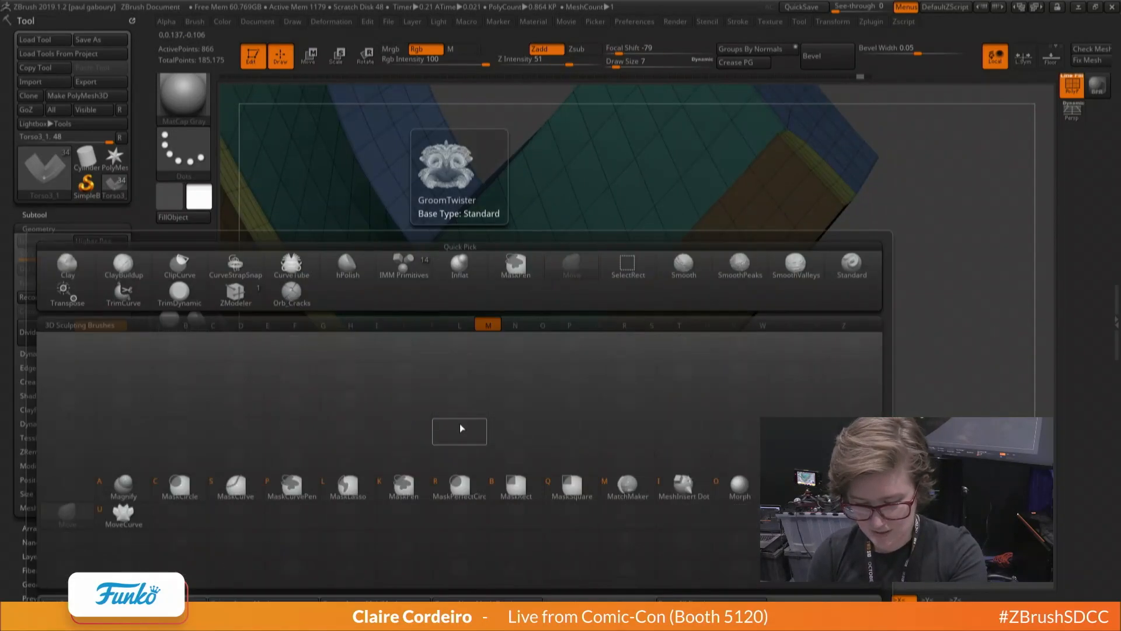
key("v")
key("space")
left_click_drag(453, 416, 484, 430)
right_click_drag(476, 456, 458, 423)
Reduce the Move brush draw size to 6 and pull the trim's inner front corner into a cleaner point
key("space")
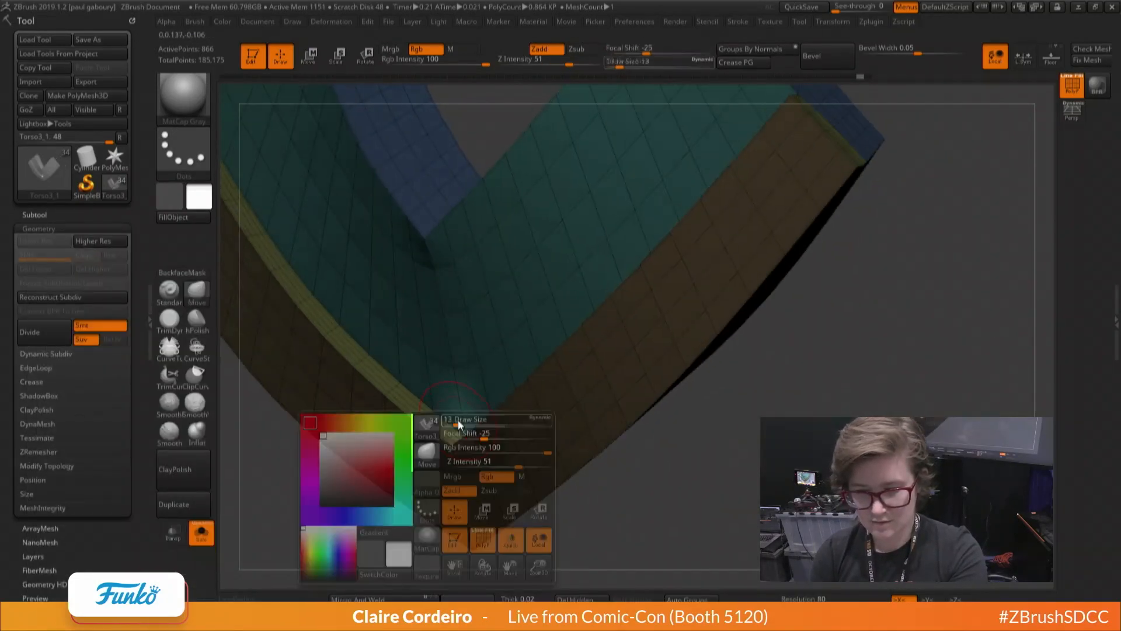
left_click_drag(457, 421, 452, 421)
right_click_drag(453, 421, 470, 438)
left_click_drag(469, 438, 468, 439)
right_click_drag(468, 438, 456, 439)
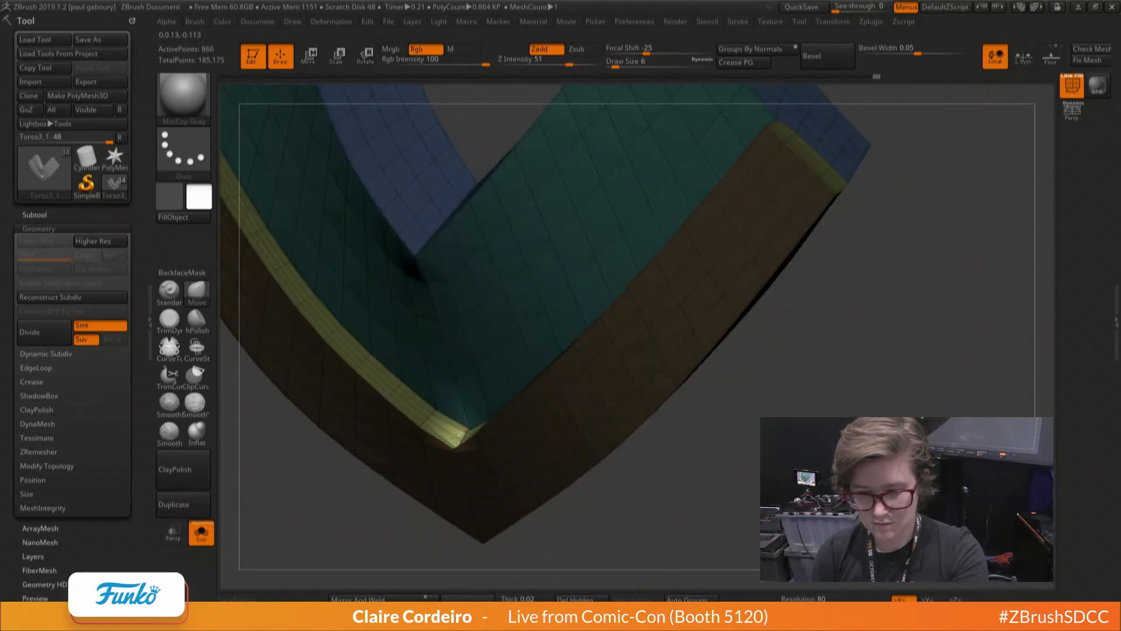
Nudge the trim's corner point with a draw size of 2 and clear the mask from the collar
key("space")
left_click_drag(459, 435, 450, 435)
mouse_move(450, 435)
right_mouse_down()
mouse_move(465, 427)
mouse_move(397, 388)
right_mouse_up()
left_click(462, 430)
left_click_drag(365, 517, 340, 528, "ctrl")
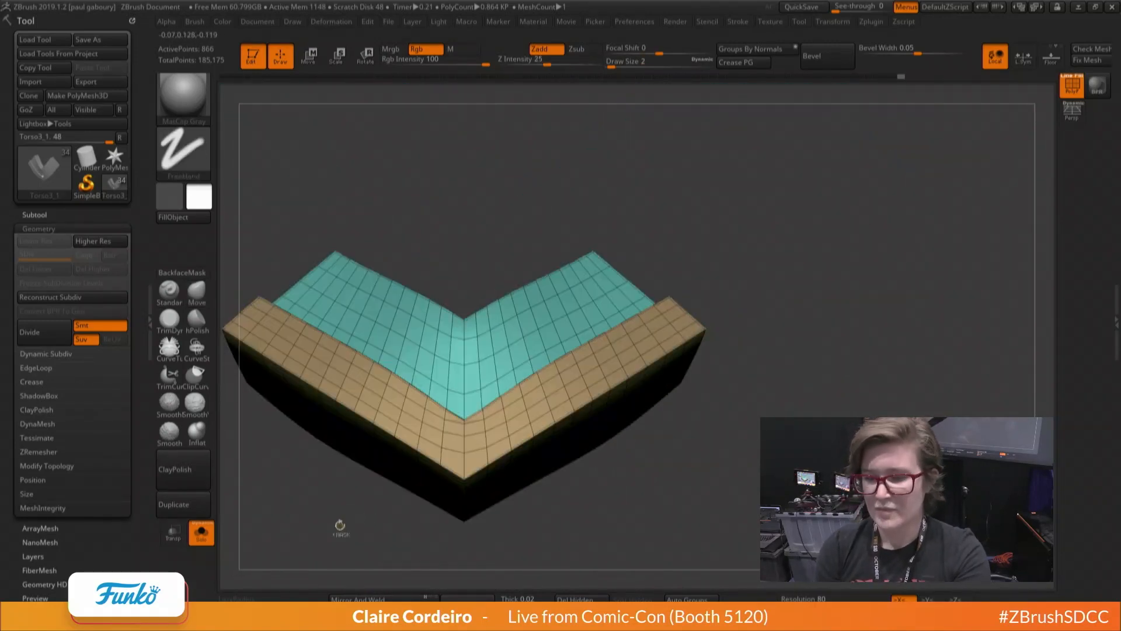
Fine-tune the center points around the trim's front corner with the size 2 Move brush
right_click_drag(400, 379, 465, 431)
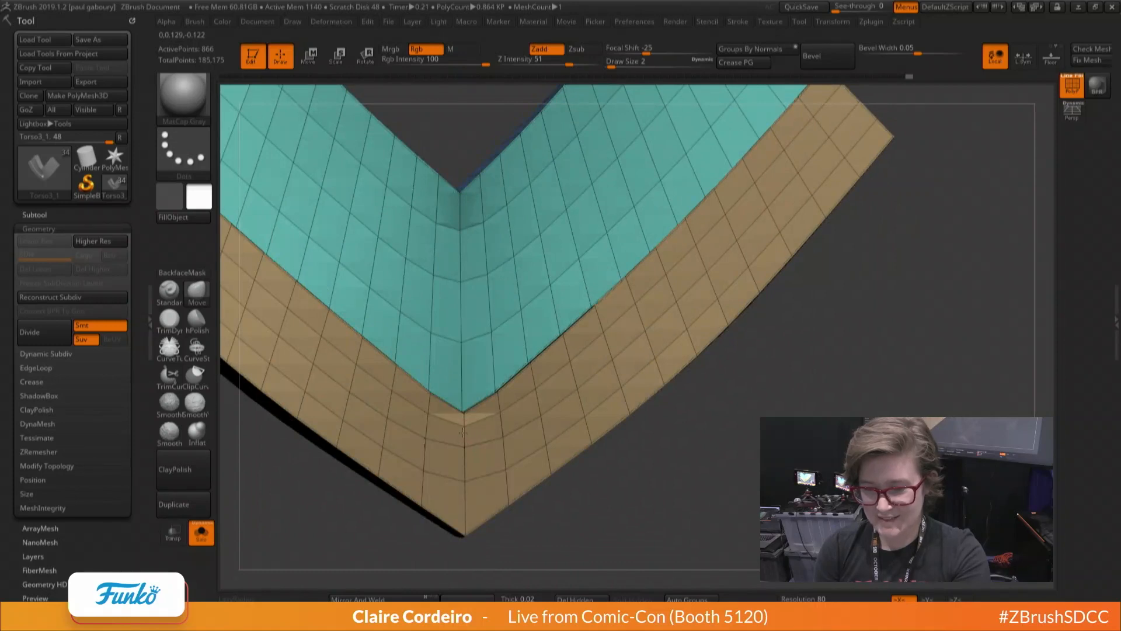
left_click(464, 445)
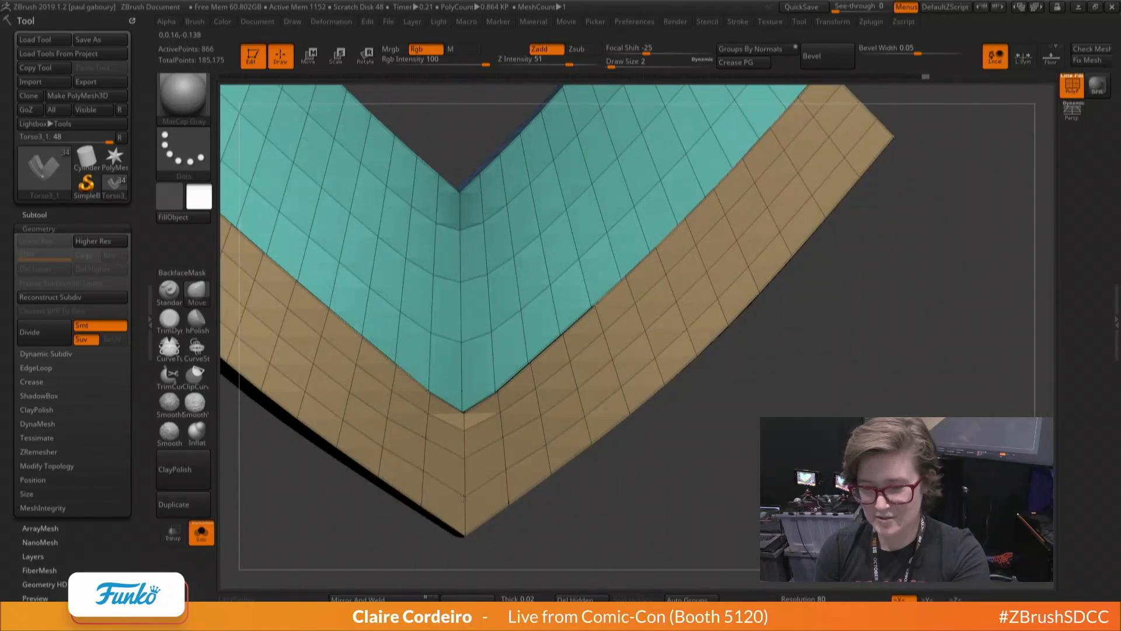
mouse_move(439, 404)
right_mouse_down("ctrl")
mouse_move(335, 367)
mouse_move(418, 387)
mouse_move(473, 440)
right_mouse_up("ctrl")
left_click(462, 379)
right_click_drag(462, 379, 459, 405)
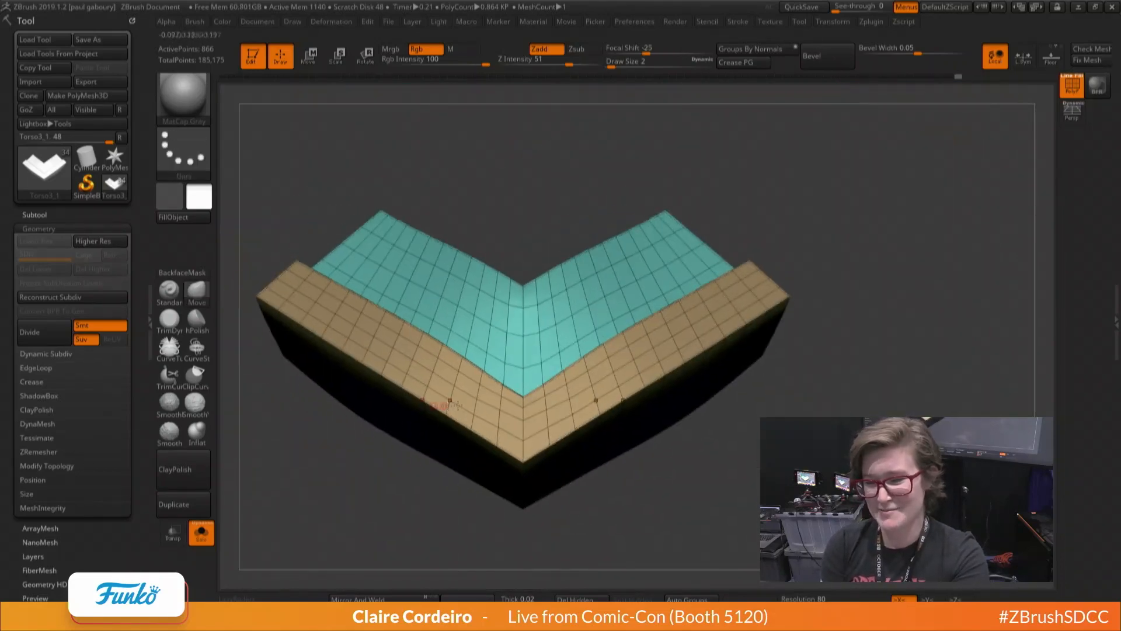
Enlarge the Move brush draw size to 12 and even out the trim on both sides of the front corner
key("space")
right_click_drag(526, 382, 517, 408)
key("space")
left_click_drag(509, 407, 519, 404)
key("space")
right_click_drag(522, 403, 522, 409)
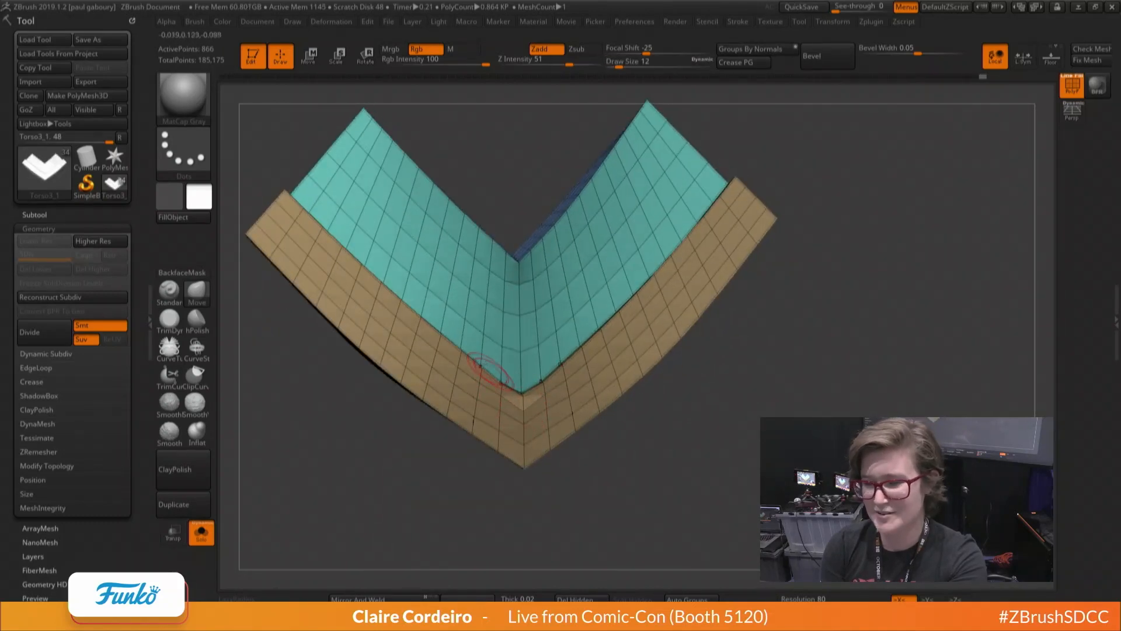
Refine the wireframe rows beside the trim's front corner using draw sizes 9 and 5
key("space")
left_click_drag(501, 398, 499, 398)
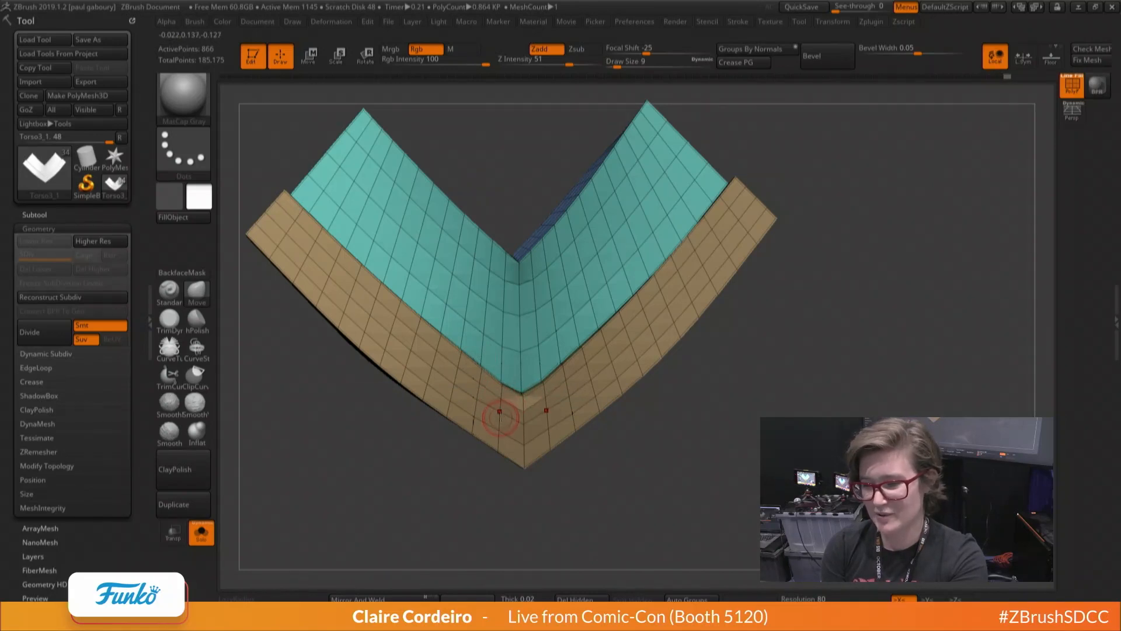
right_click_drag(499, 412, 506, 412)
key("space")
left_click_drag(425, 362, 423, 363)
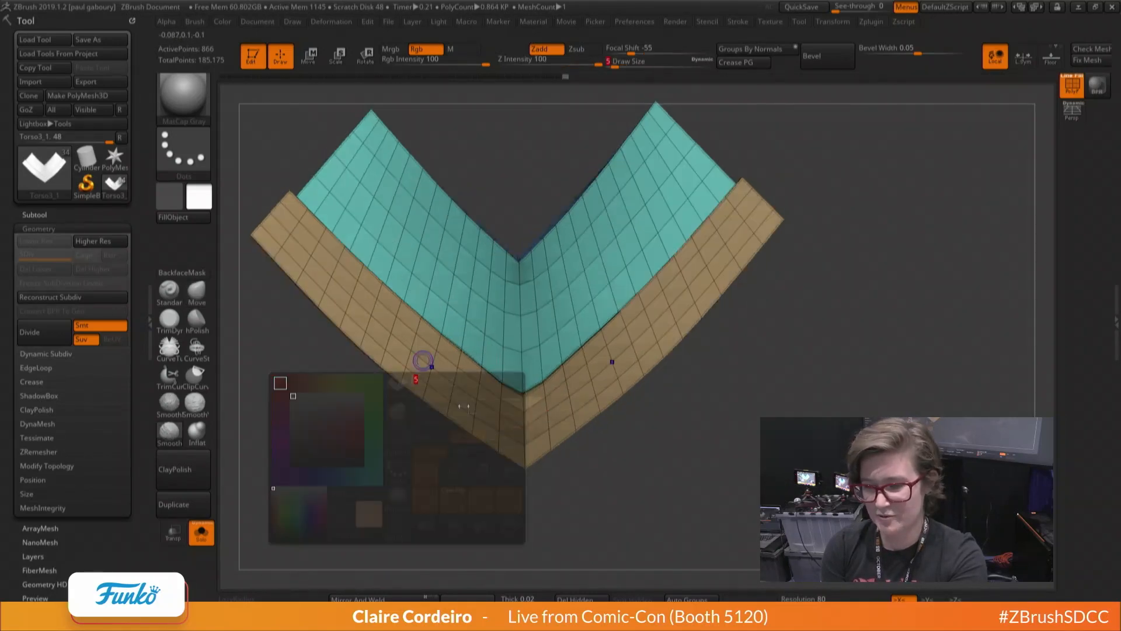
right_click_drag(423, 363, 433, 348)
right_click_drag(487, 378, 506, 395)
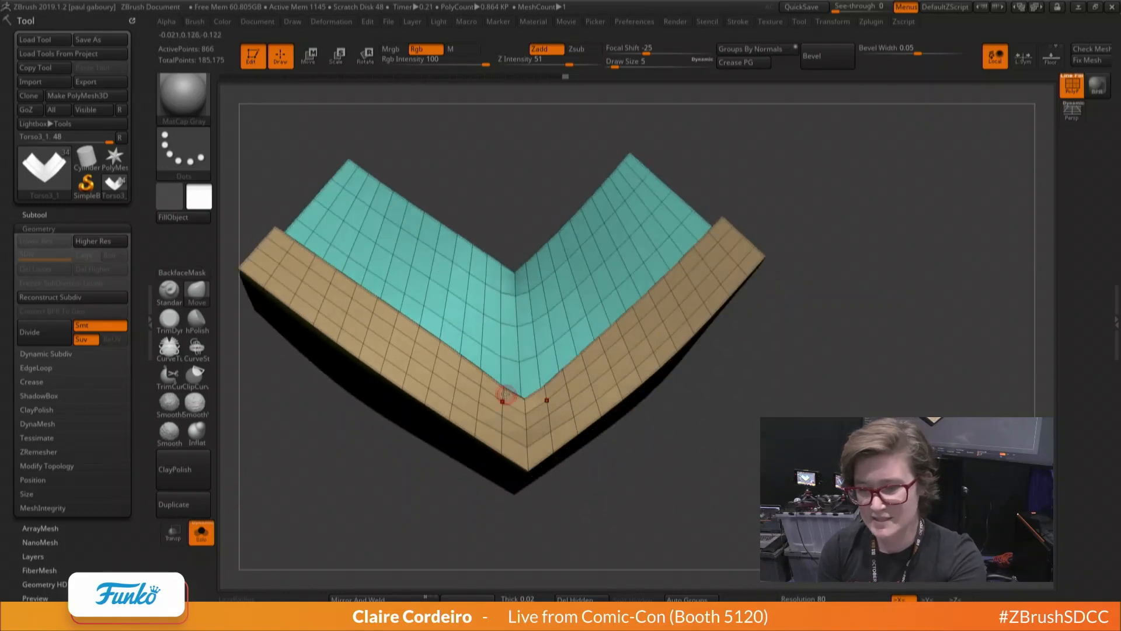
Turn off solo mode and the wireframe display to show the collar on the whole character
right_click_drag(409, 368, 328, 365, "ctrl")
left_click(201, 535)
right_click_drag(272, 460, 274, 408, "ctrl")
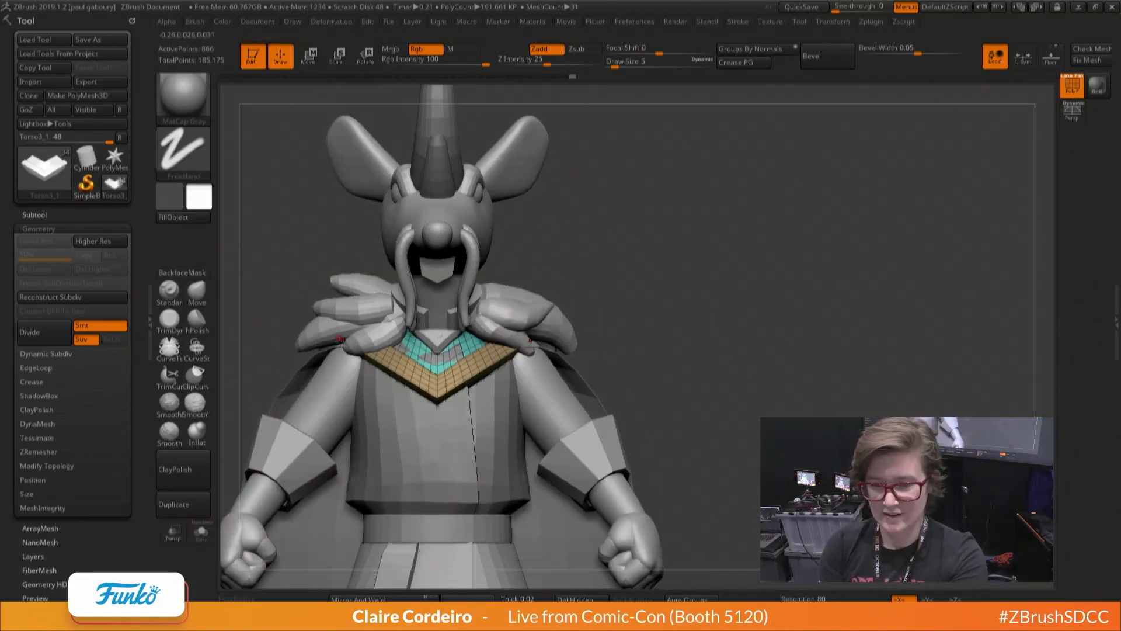
key("shift+f")
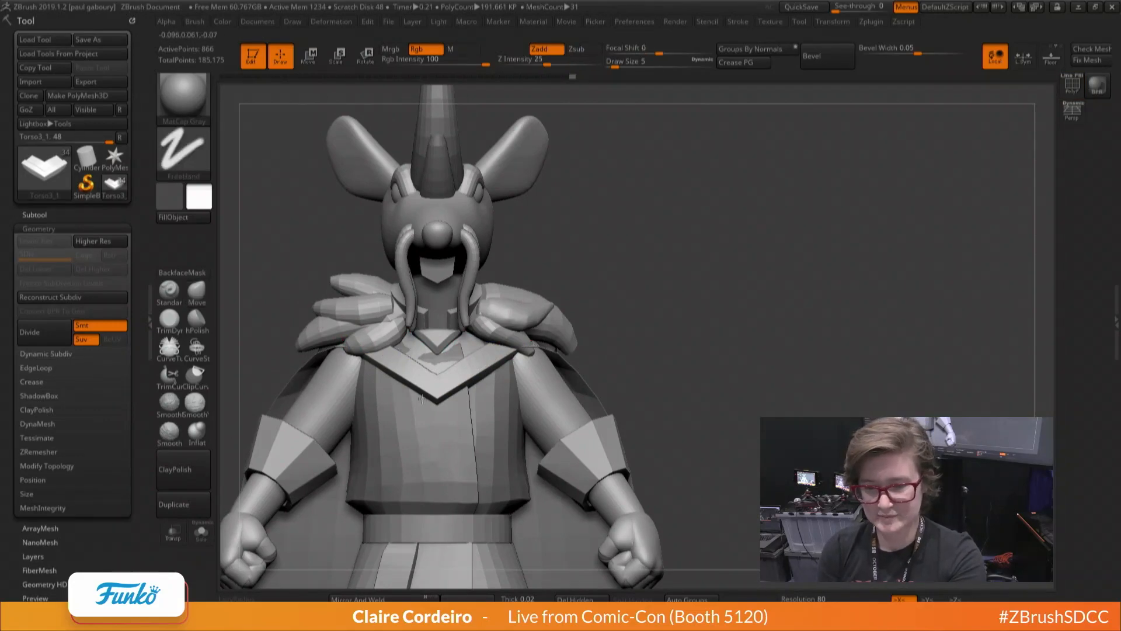
Select the Move brush and adjust the collar's lower front point against the torso with draw sizes 14 and 9
right_click_drag(406, 354, 442, 390, "ctrl")
key("b")
key("m")
key("v")
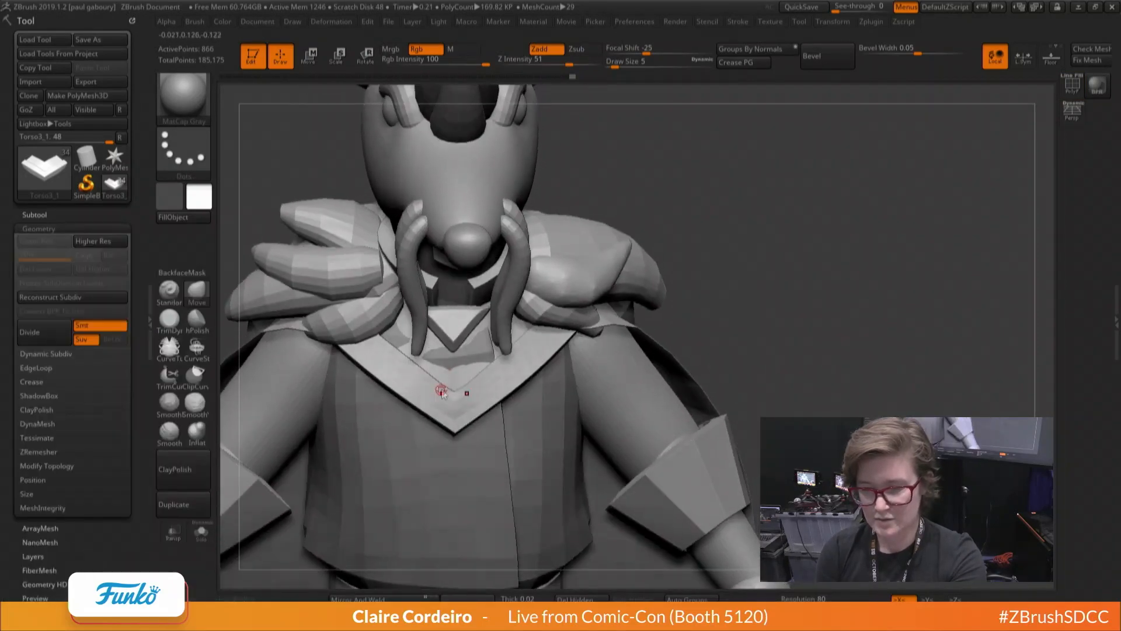
key("space")
left_click_drag(437, 389, 442, 389)
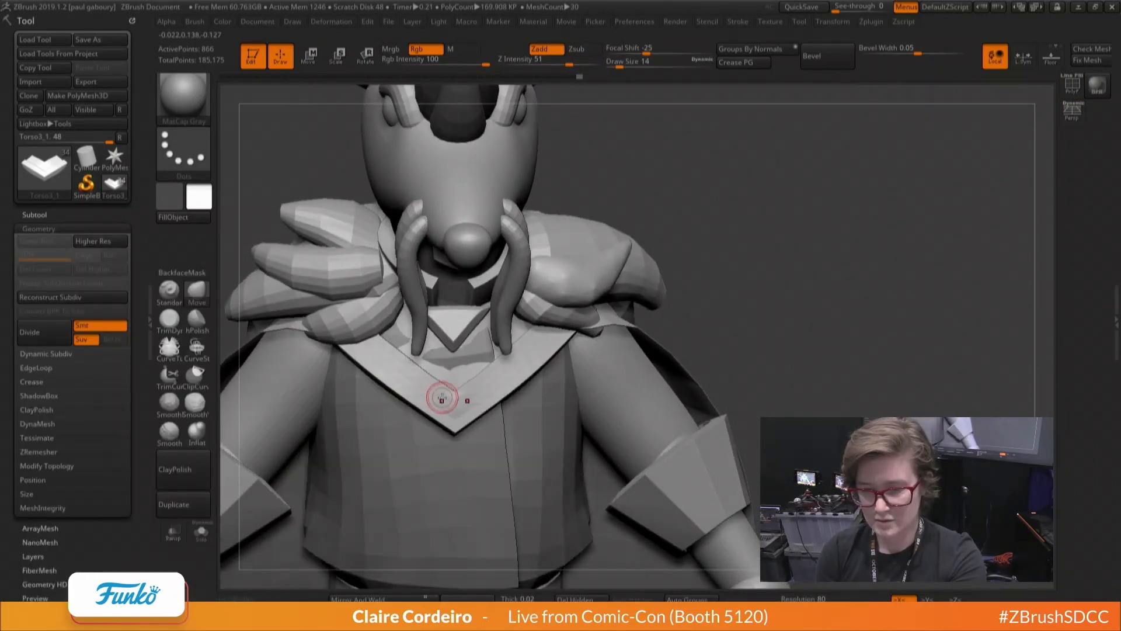
key("space")
left_click_drag(447, 391, 443, 391)
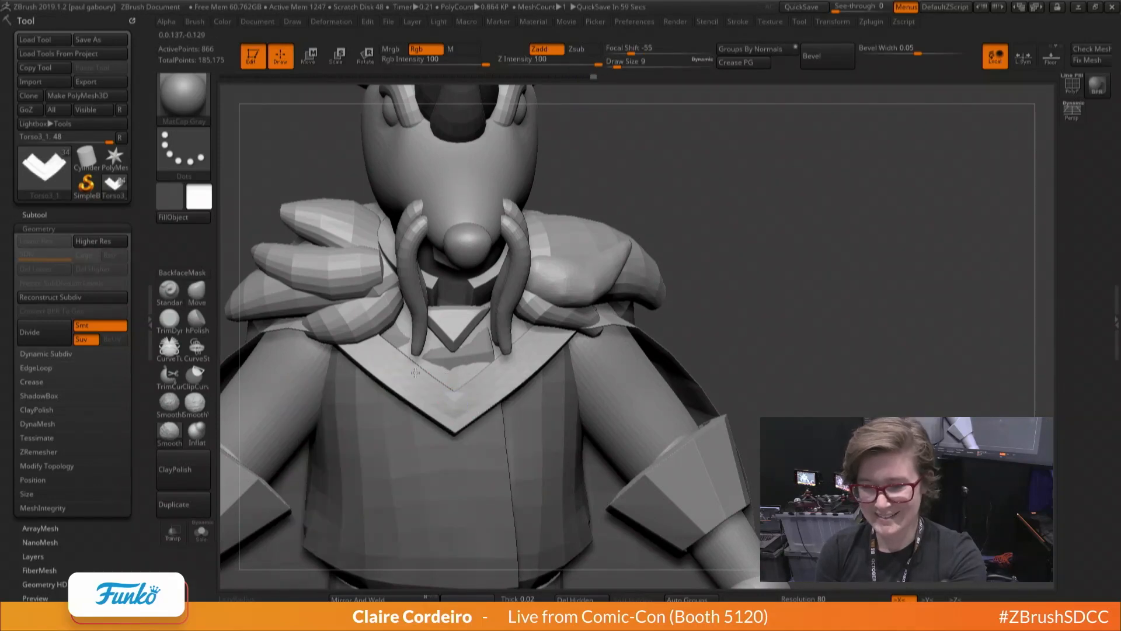
Pull the collar's chest area over the torso surface poking through it, using Move brush draw sizes 104 and 62
right_click_drag(385, 350, 399, 345)
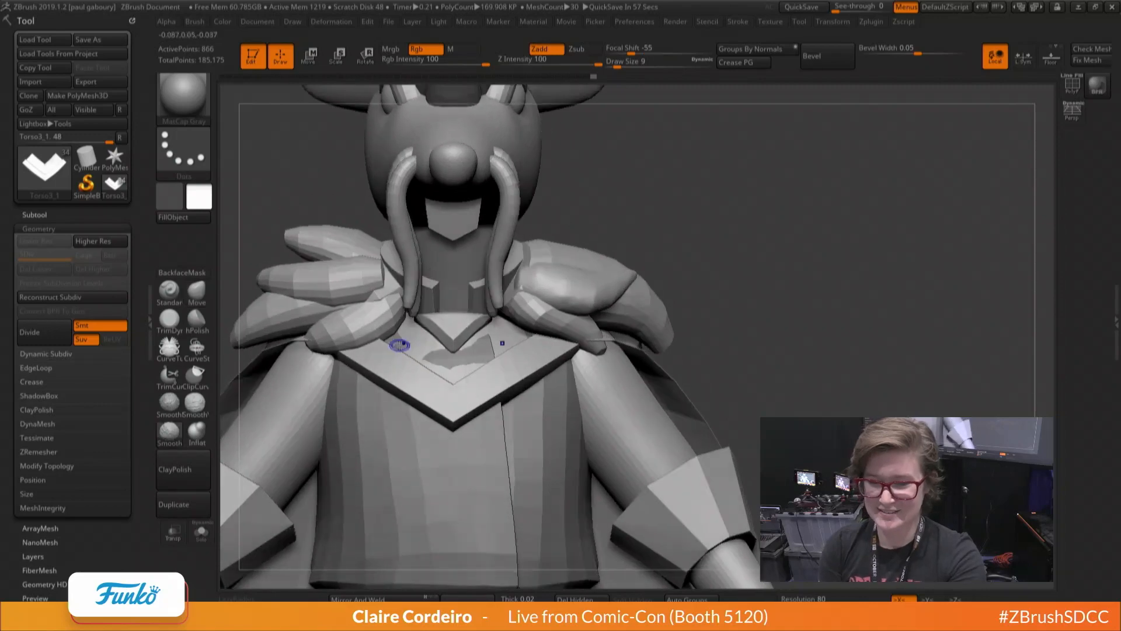
key("b")
key("m")
key("v")
key("space")
left_click_drag(362, 375, 386, 375)
right_click_drag(359, 369, 363, 362)
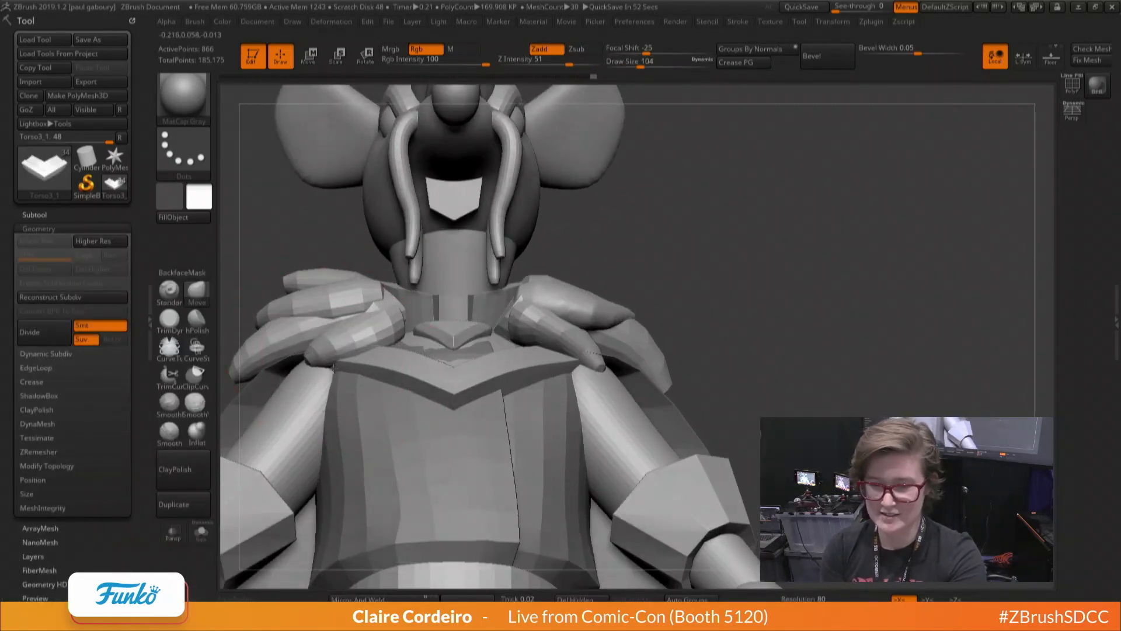
key("space")
left_click_drag(396, 353, 387, 353)
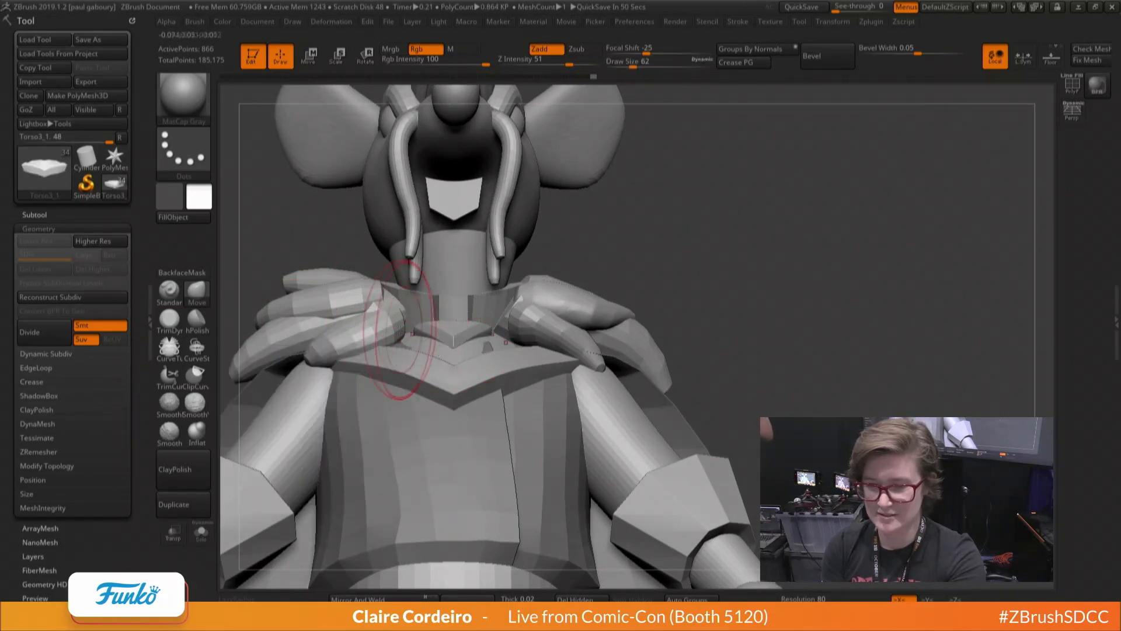
right_click_drag(375, 340, 380, 351)
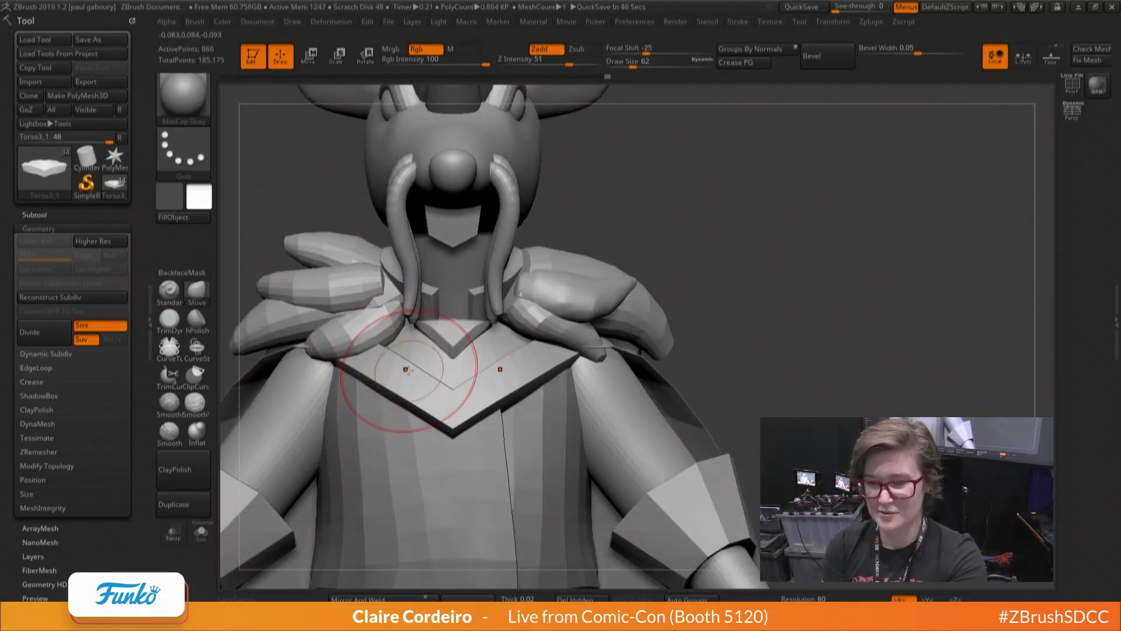
Reduce the Move brush draw size to 39 and adjust the collar's sides near the shoulders
key("space")
left_click_drag(397, 374, 386, 375)
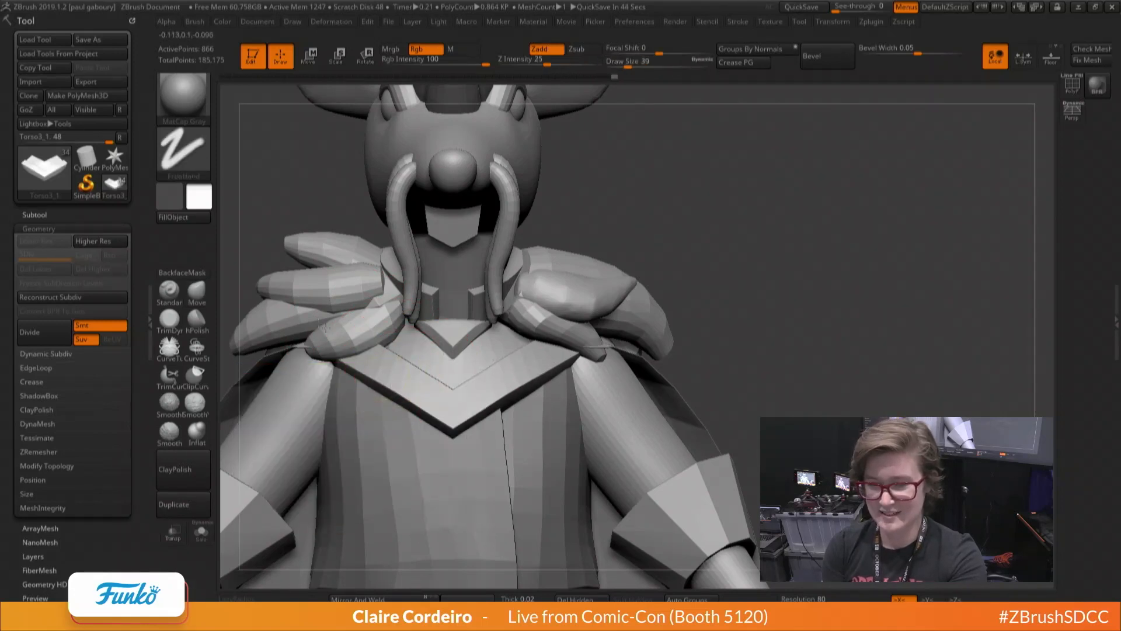
right_click_drag(390, 387, 365, 379, "ctrl")
key("space")
left_click_drag(360, 376, 367, 378)
key("space")
right_click_drag(373, 387, 413, 383)
Set the Move brush draw size to 65 and fit the collar to the chest in profile
key("space")
left_click_drag(416, 409, 431, 403)
key("space")
key("space")
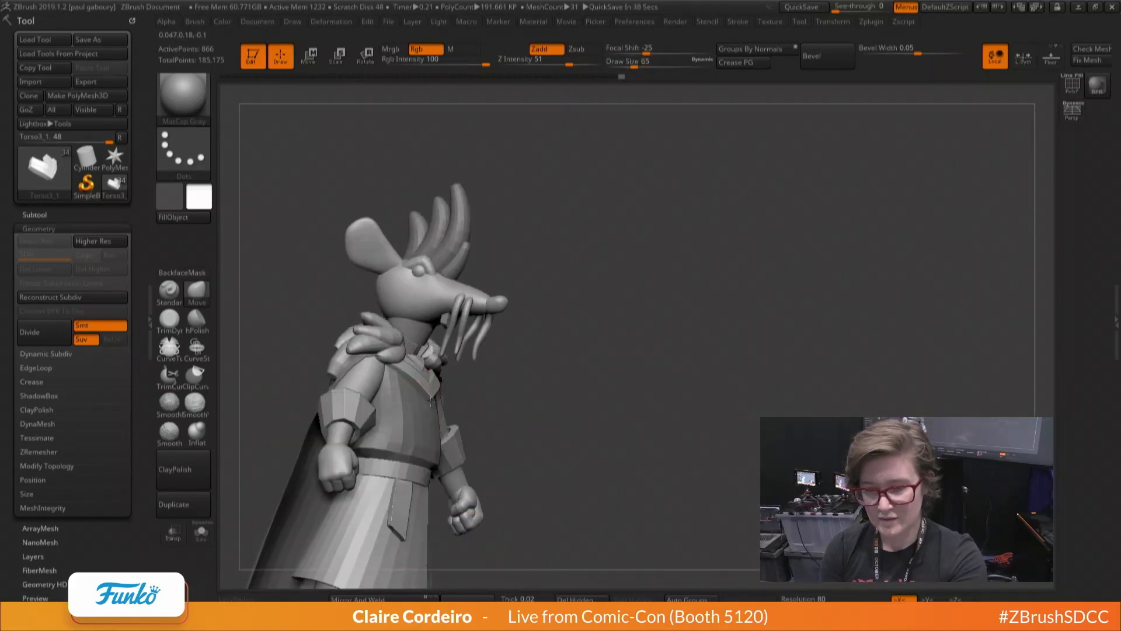
right_click_drag(430, 399, 414, 346)
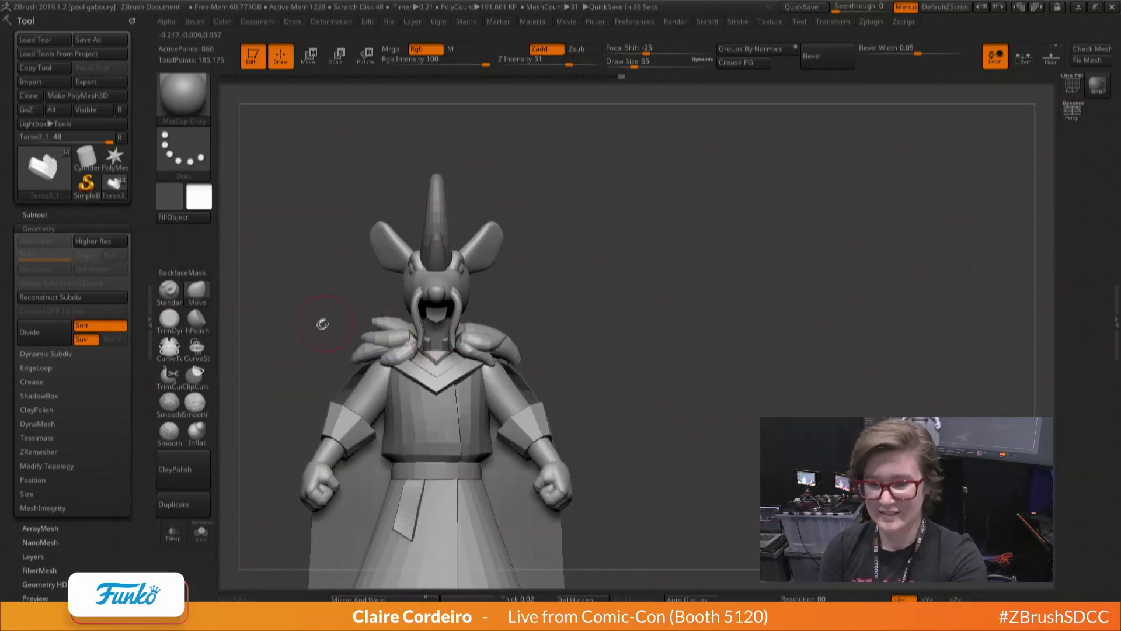
right_click_drag(321, 330, 324, 357, "ctrl")
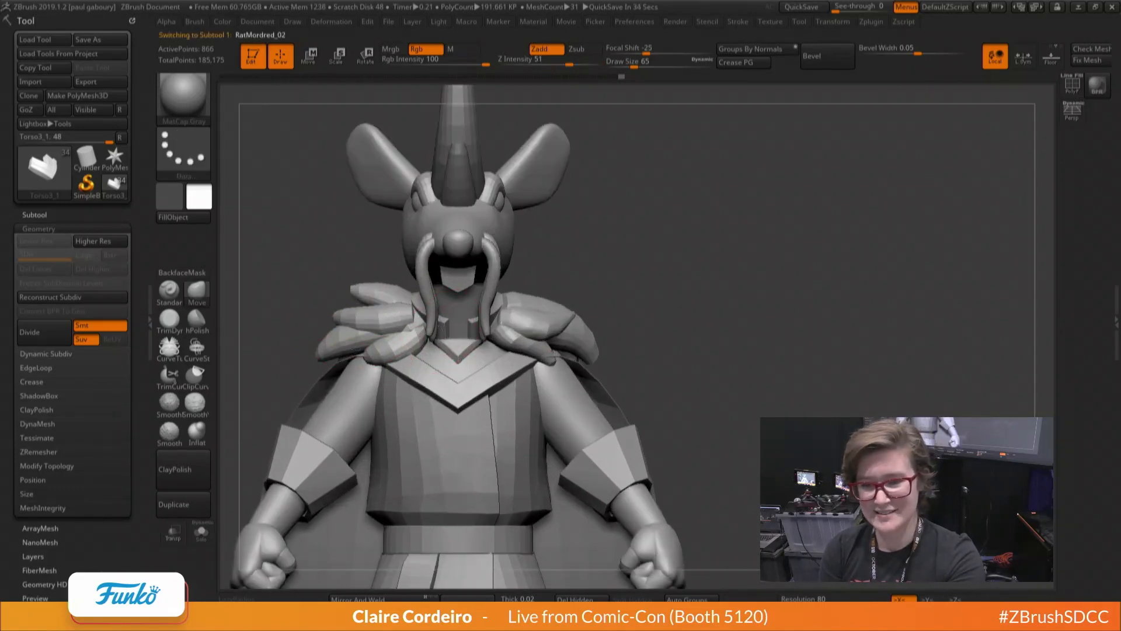
Select the RatMordred_02 neck collar and reshape it with the Move brush at draw sizes 116 and 132
left_click(442, 326, "alt")
right_click_drag(442, 325, 437, 306, "ctrl")
key("space")
left_click_drag(435, 402, 444, 402)
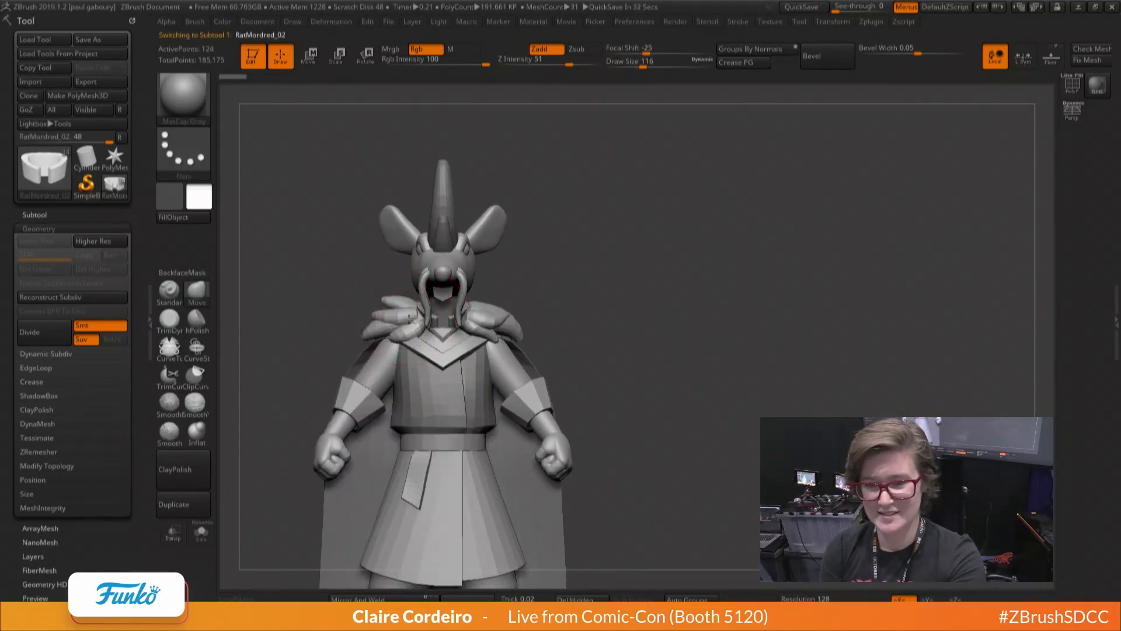
right_click_drag(396, 269, 406, 306, "alt")
key("space")
left_click_drag(408, 352, 417, 353)
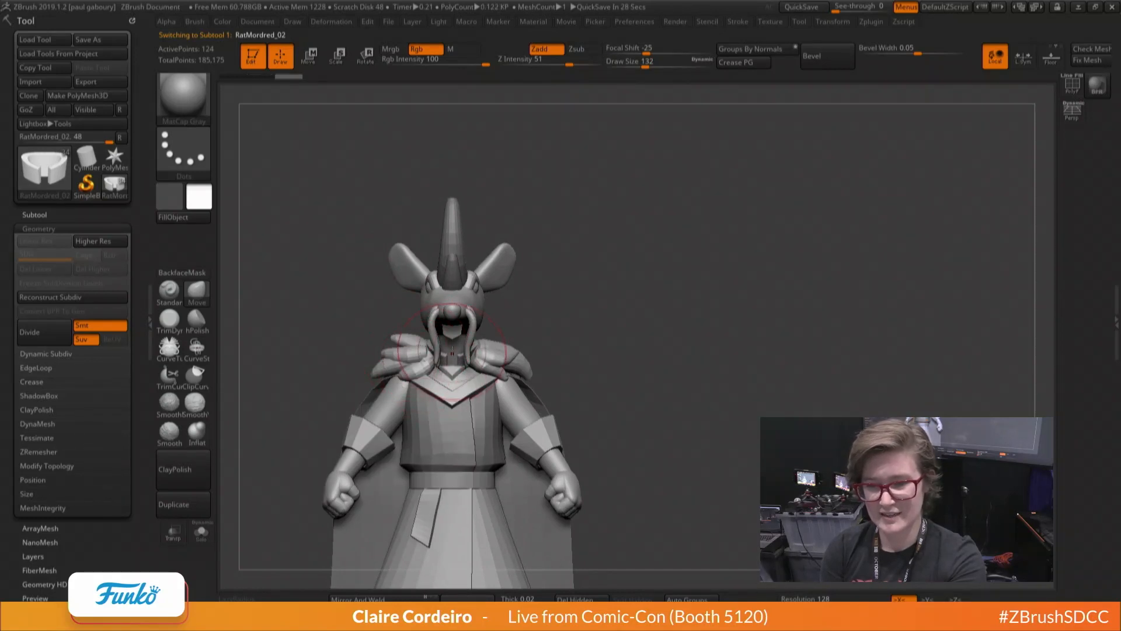
Set the Move brush draw size to 112 and adjust the neck collar's fit around the throat
left_click(441, 339, "alt")
mouse_move(409, 360)
right_mouse_down()
mouse_move(433, 358)
mouse_move(452, 375)
mouse_move(435, 367)
right_mouse_up()
key("space")
left_click_drag(435, 367, 416, 366)
mouse_move(427, 362)
right_mouse_down()
mouse_move(450, 334)
mouse_move(452, 369)
mouse_move(466, 347)
mouse_move(416, 347)
mouse_move(415, 330)
mouse_move(435, 353)
right_mouse_up()
left_click(441, 356, "alt")
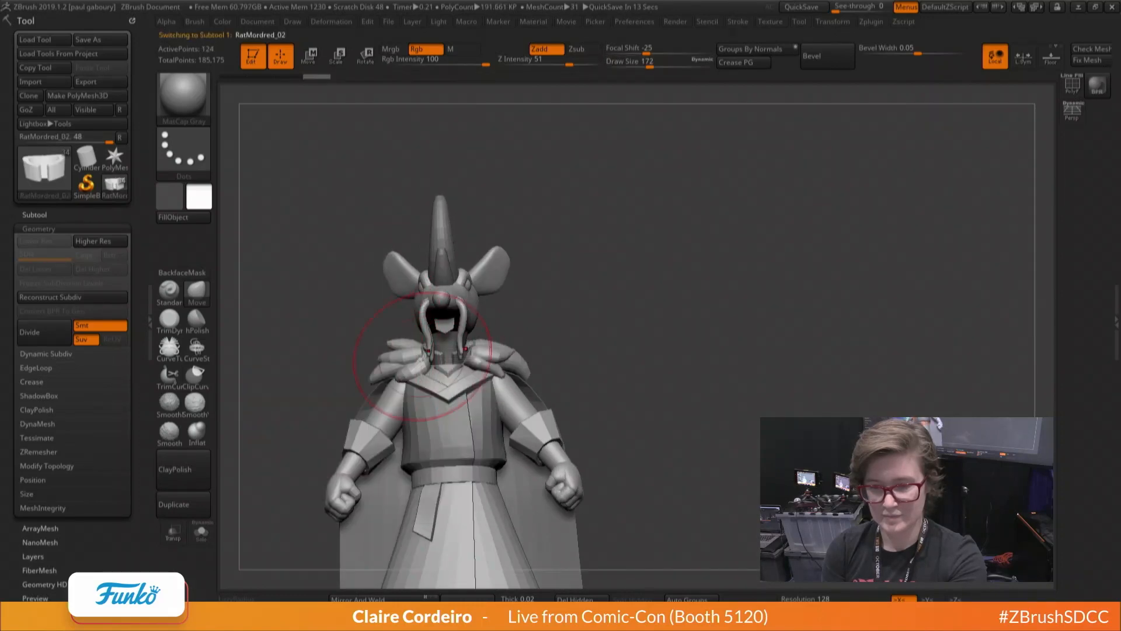
Set the Move brush draw size to 116 and continue shaping the neck collar from an angled view
key("space")
mouse_move(427, 359)
right_mouse_down()
mouse_move(445, 368)
mouse_move(433, 351)
right_mouse_up()
key("space")
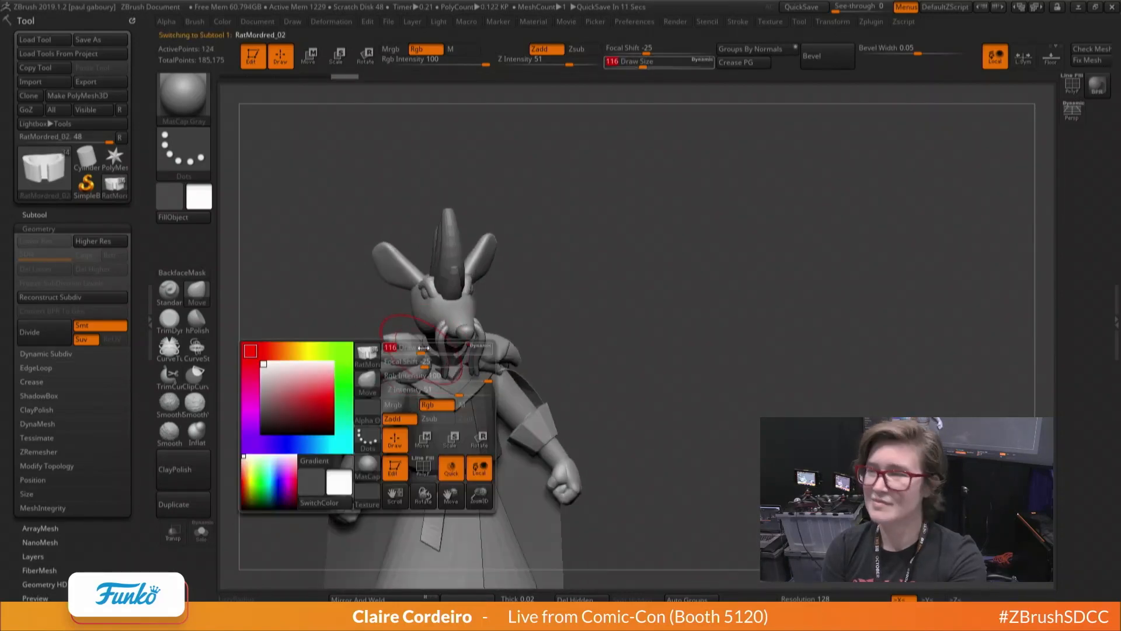
left_click_drag(433, 351, 423, 349)
right_click_drag(422, 349, 445, 360)
Select the Torso3_3 subtool and lay a Move transpose line from the chest up to the back of the neck
left_click(427, 356, "alt")
key("w")
left_click_drag(451, 376, 386, 302)
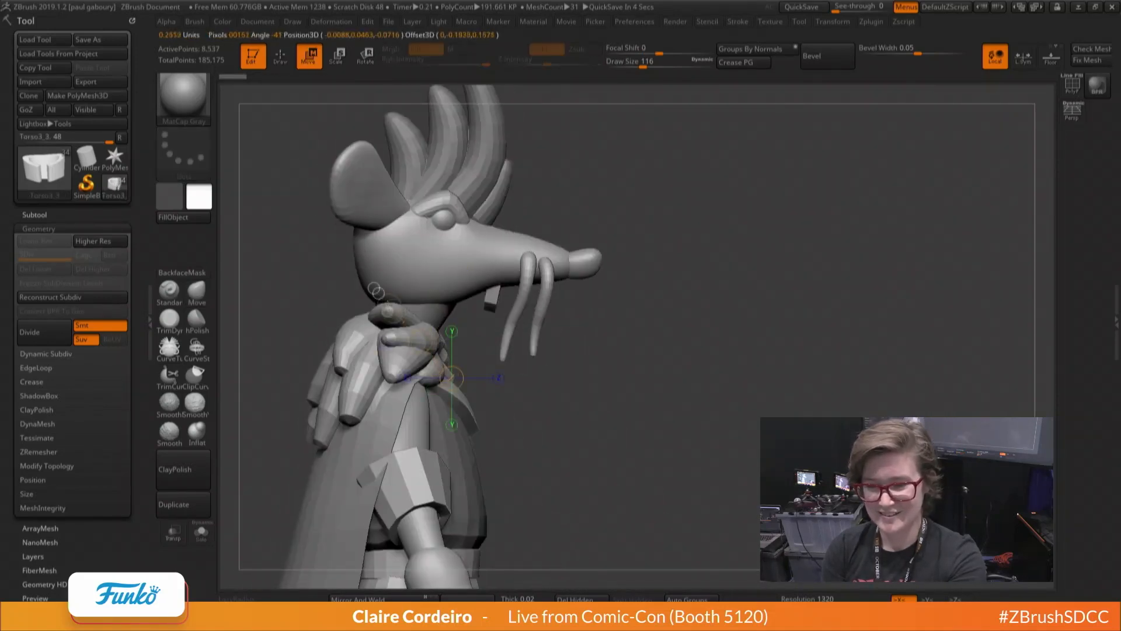
mouse_move(409, 327)
right_mouse_down()
mouse_move(374, 328)
mouse_move(391, 331)
right_mouse_up()
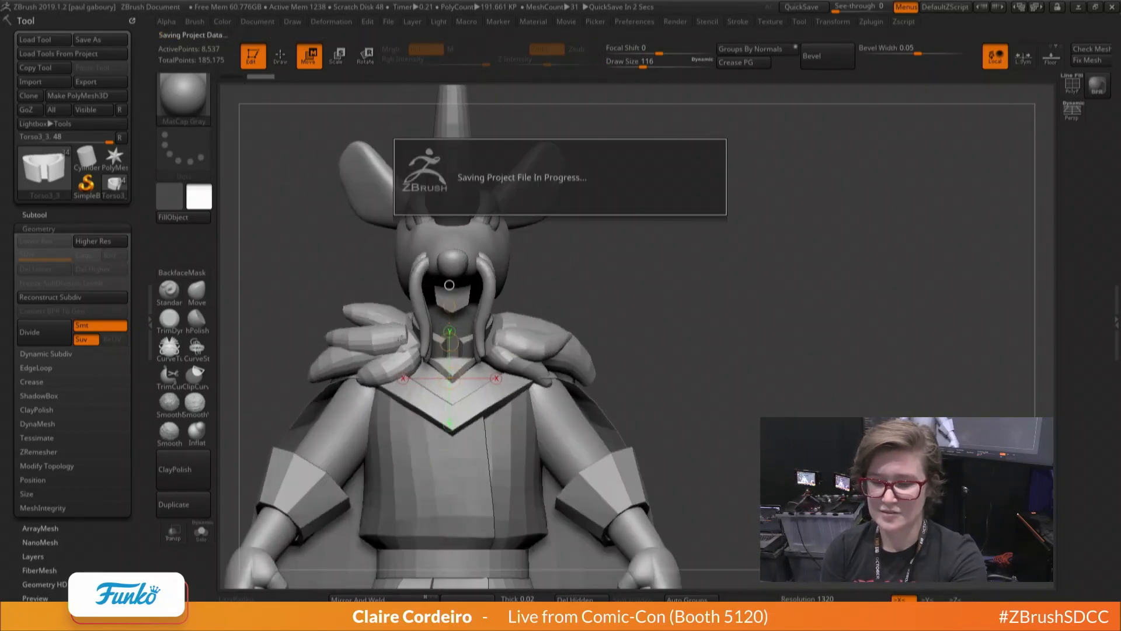
key("q")
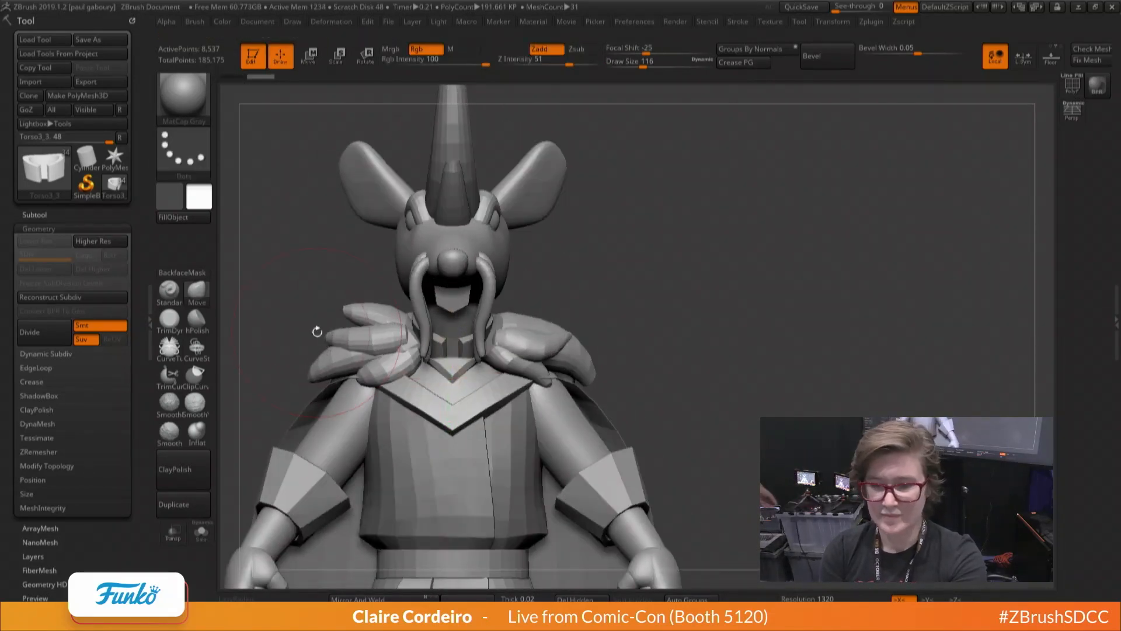
Switch to the Torso3_1 chest collar and reshape it with the Move brush at draw size 140
right_click_drag(350, 337, 392, 368, "ctrl")
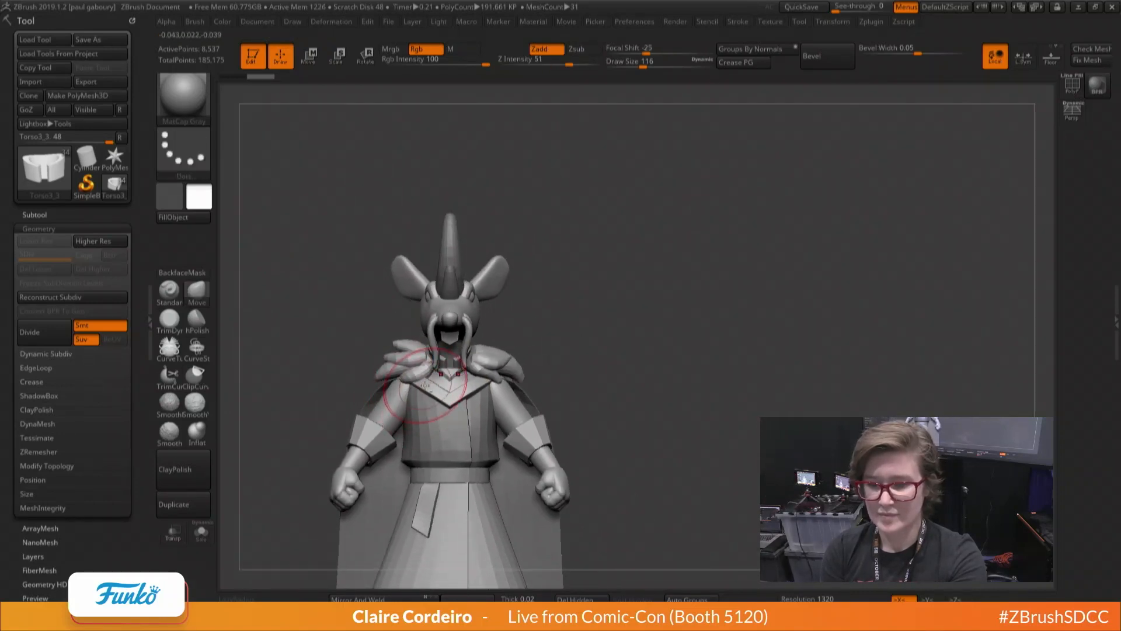
key("b")
key("m")
key("v")
key("space")
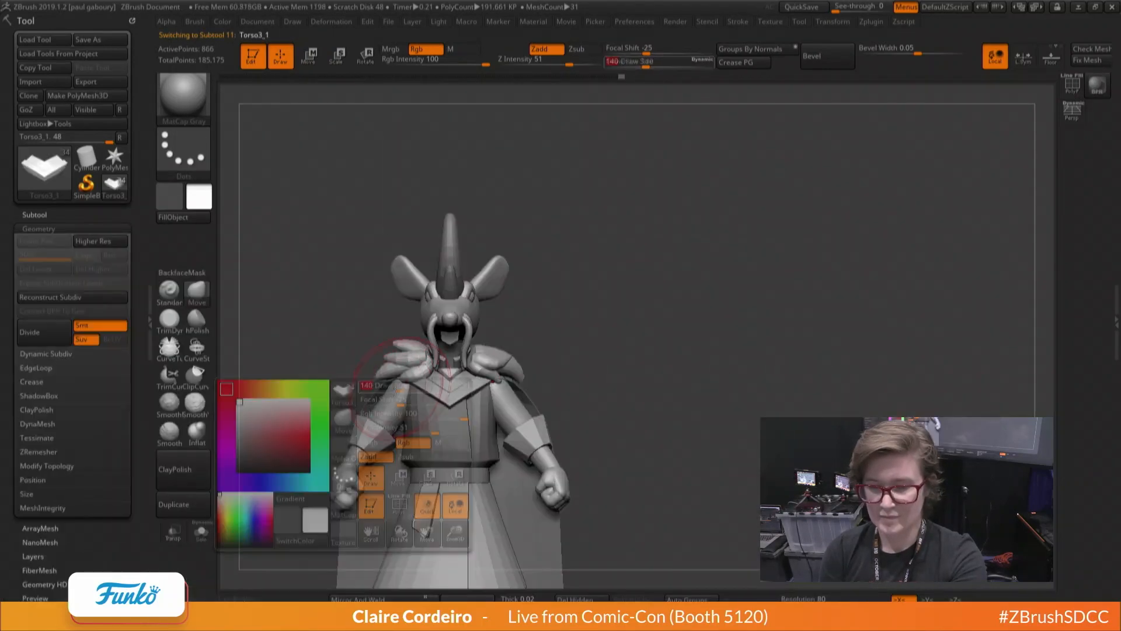
left_click_drag(387, 392, 392, 392)
Select the Torso4_3 shoulder tuft and reshape it from side and front views with the Move brush at draw size 83
right_click_drag(420, 473, 433, 438, "alt")
left_click(391, 353, "alt")
right_click_drag(372, 334, 451, 345)
key("space")
left_click_drag(393, 392, 383, 393)
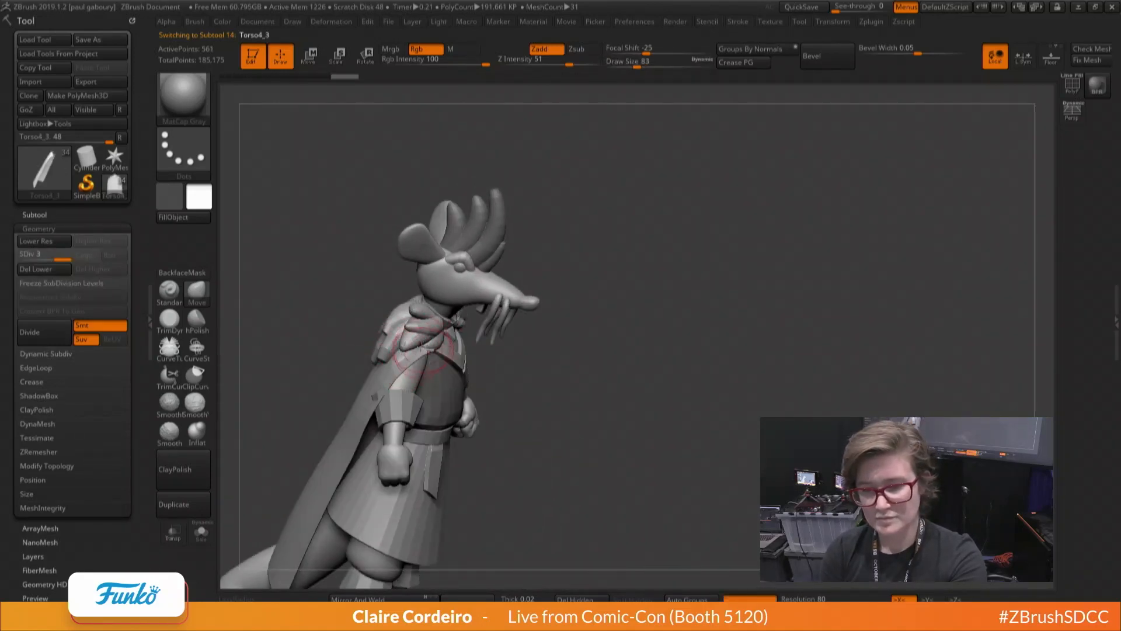
right_click_drag(429, 339, 506, 342)
right_click_drag(404, 348, 372, 355)
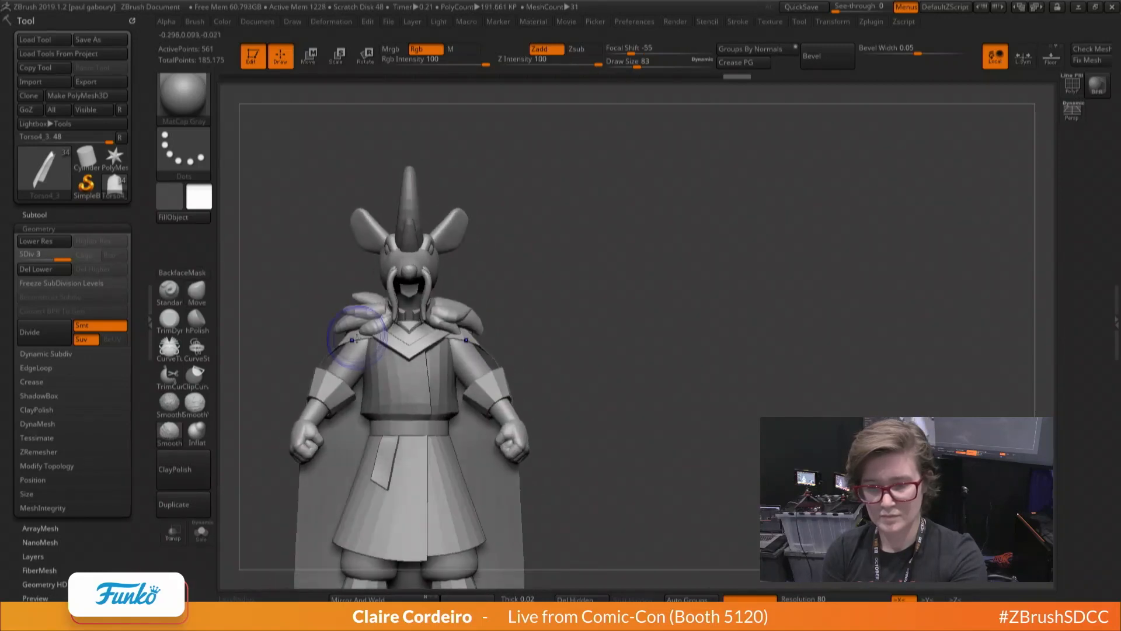
Select the Torso4_1 shoulder tuft and adjust its fit over the collar with the Move brush at draw size 77
left_click(384, 399, "alt")
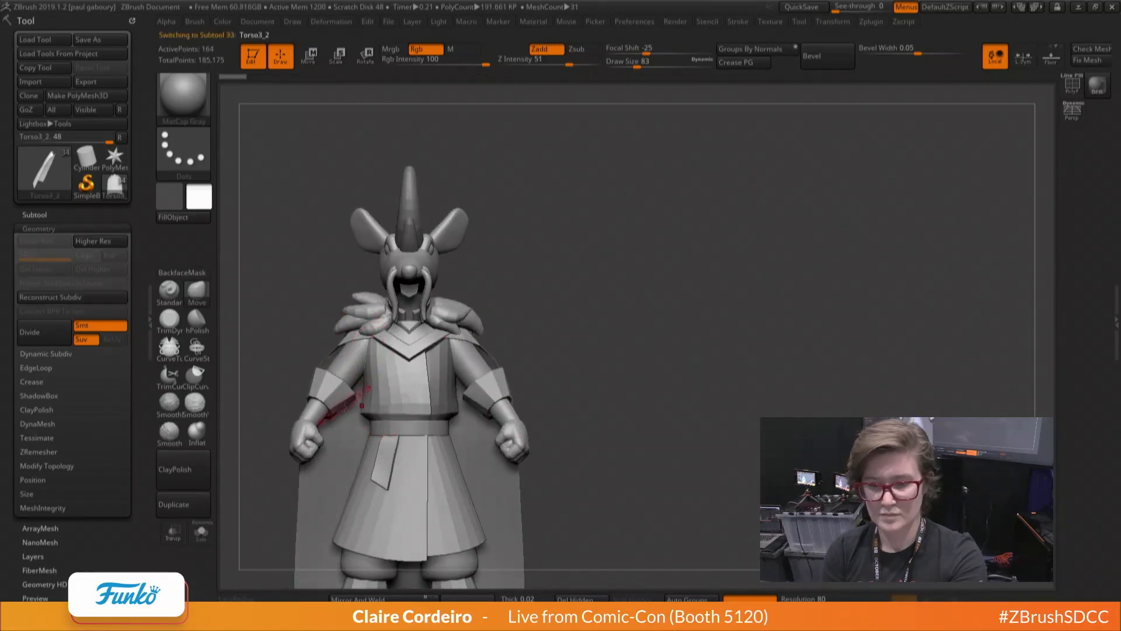
right_click_drag(352, 528, 391, 388, "alt")
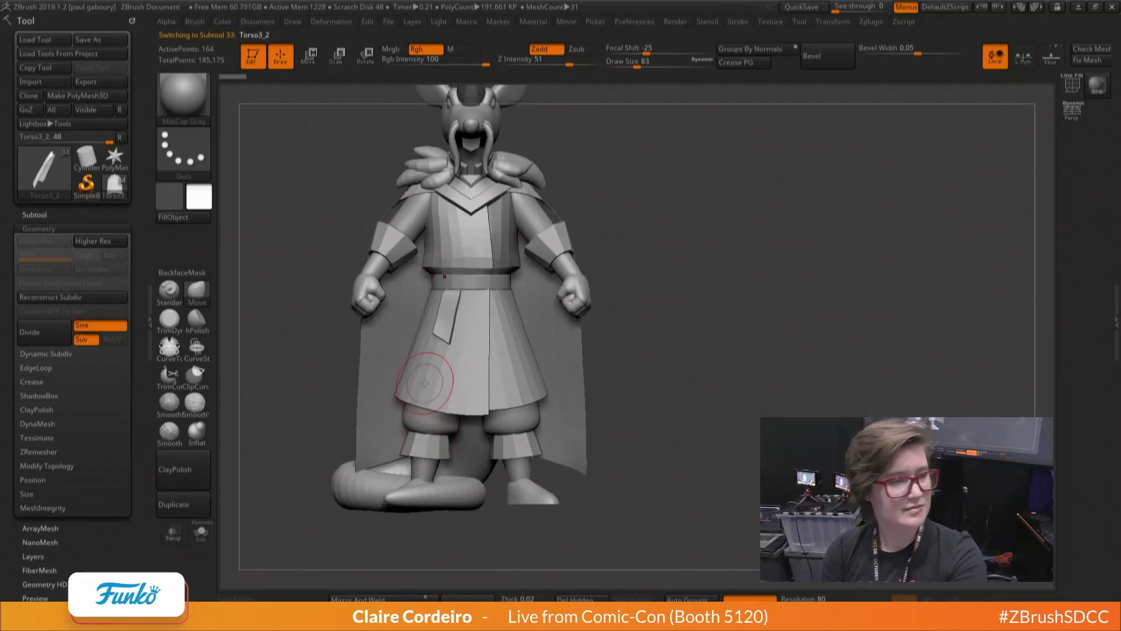
right_click_drag(314, 304, 333, 427, "alt")
mouse_move(389, 311)
right_mouse_down("alt")
mouse_move(368, 394)
mouse_move(409, 412)
right_mouse_up("alt")
left_click(430, 403, "alt")
key("w")
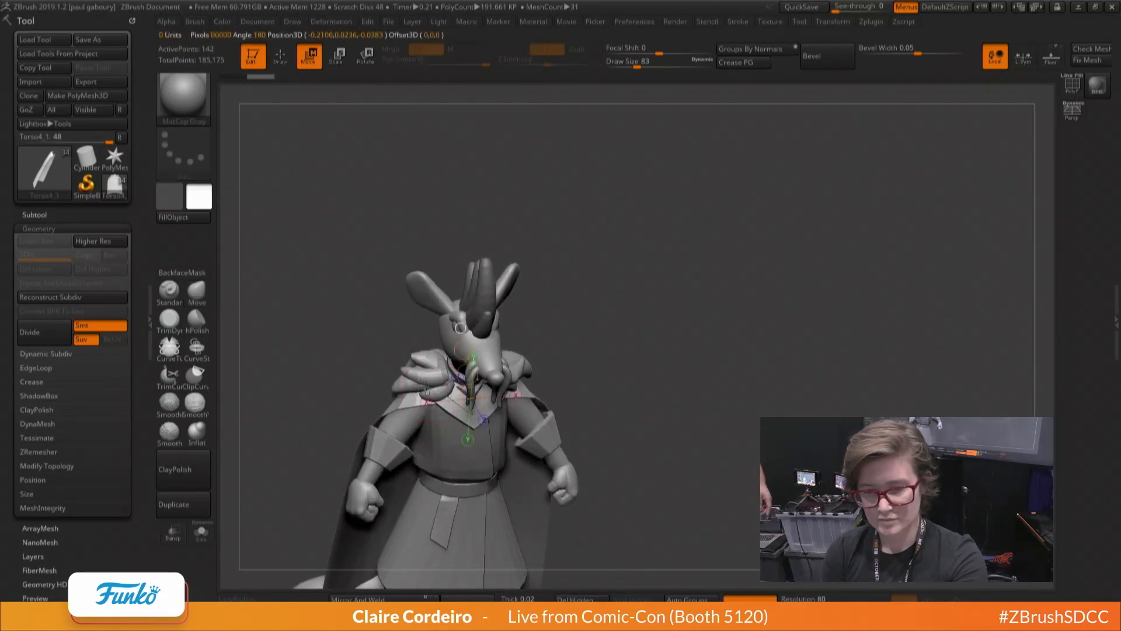
key("b")
key("m")
key("v")
left_click(420, 402, "alt")
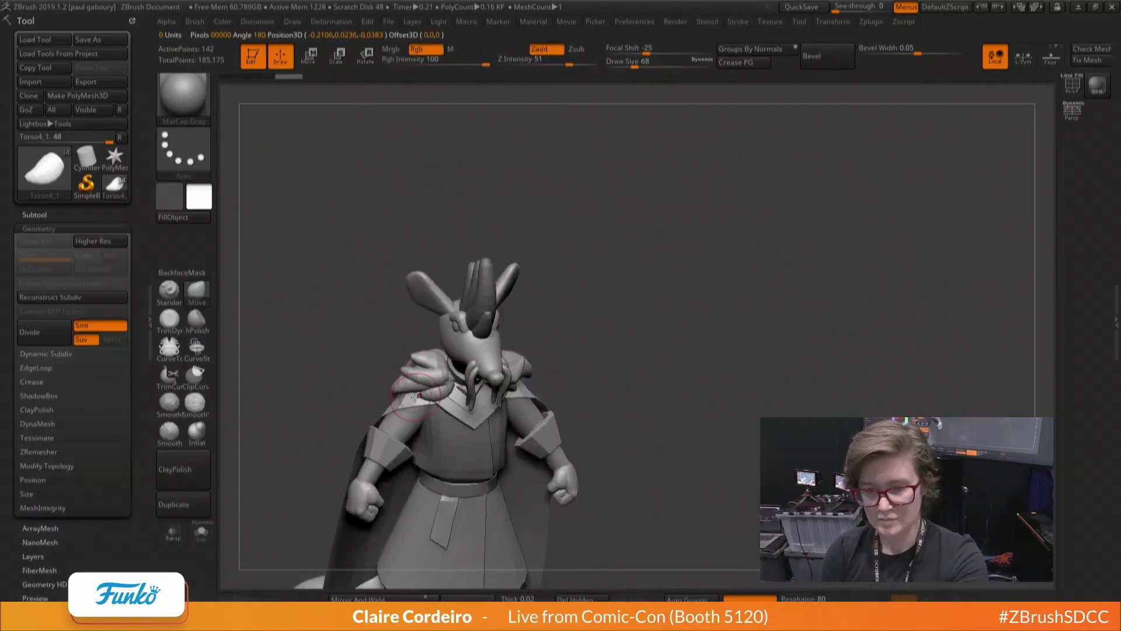
mouse_move(425, 402)
left_mouse_down()
mouse_move(433, 413)
mouse_move(420, 402)
left_mouse_up()
key("space")
right_click_drag(419, 402, 374, 365)
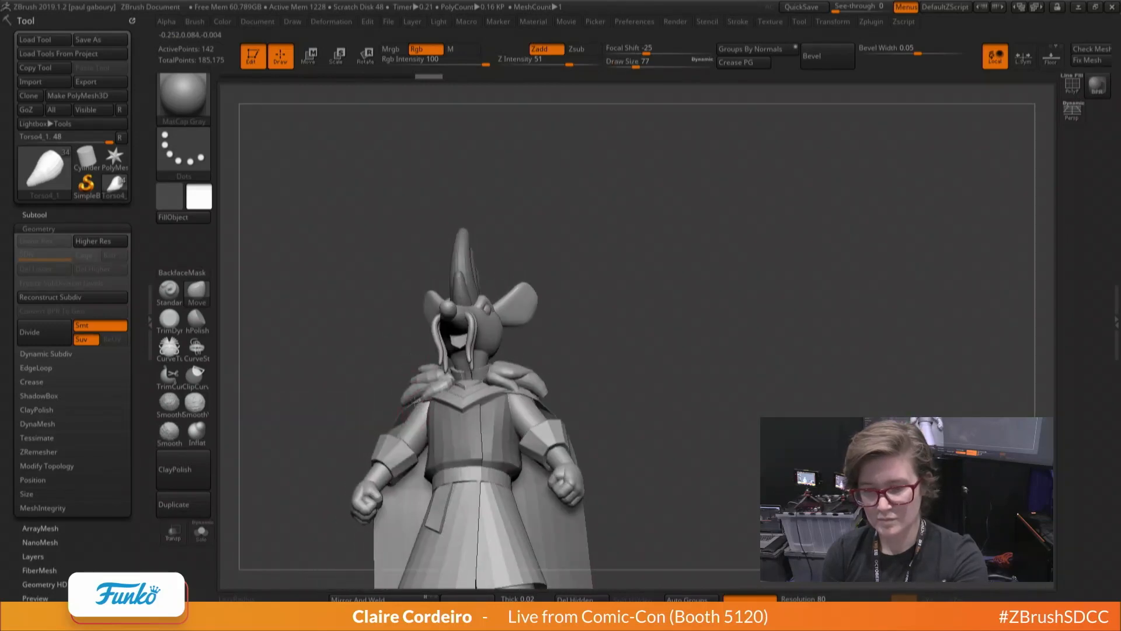
Set the Move brush draw size to 80 and continue shaping the Torso4_1 shoulder tuft from several angles
key("space")
left_click_drag(417, 400, 419, 401)
right_click_drag(414, 377, 423, 399)
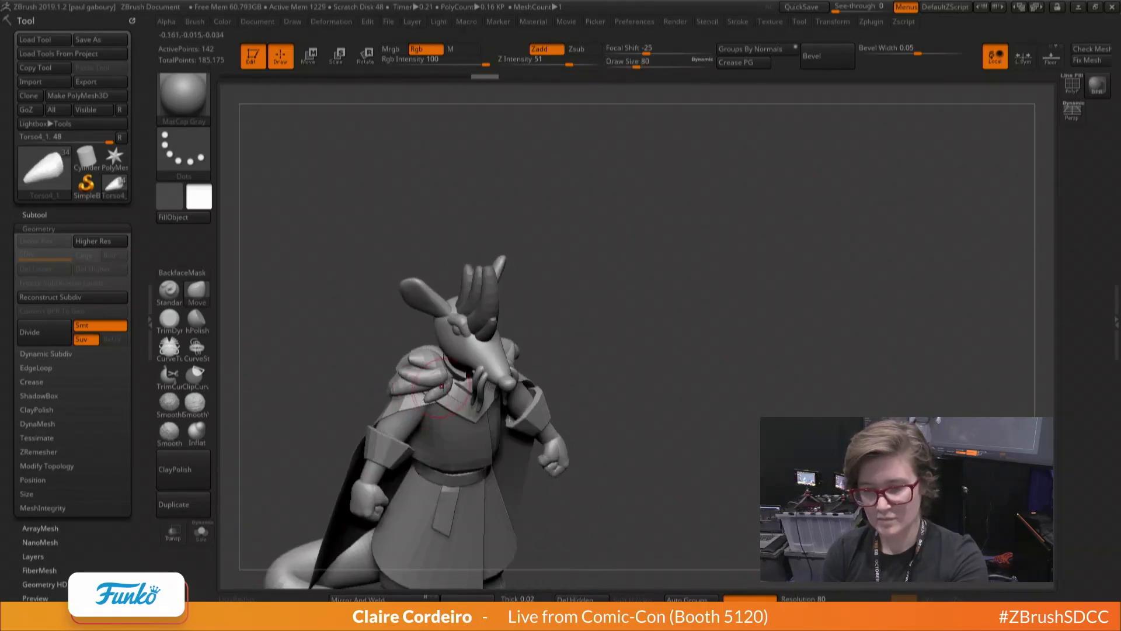
key("ctrl+shift+z")
key("ctrl+shift+z")
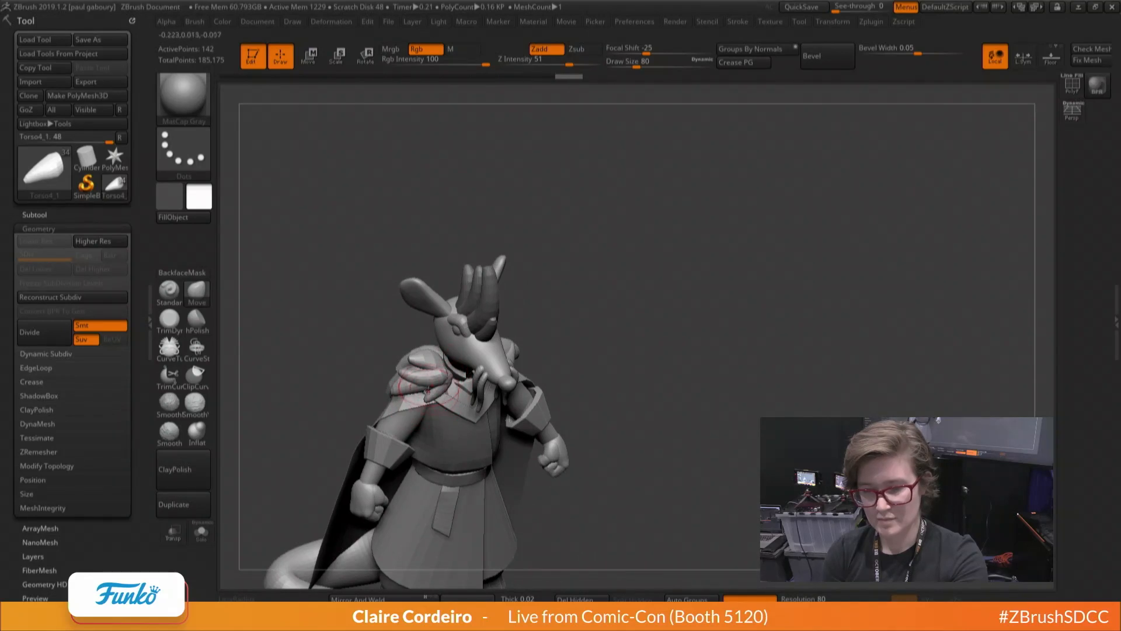
key("ctrl+shift+z")
key("ctrl+shift+z")
mouse_move(403, 327)
right_mouse_down()
mouse_move(401, 294)
mouse_move(383, 307)
right_mouse_up()
key("ctrl+shift+z")
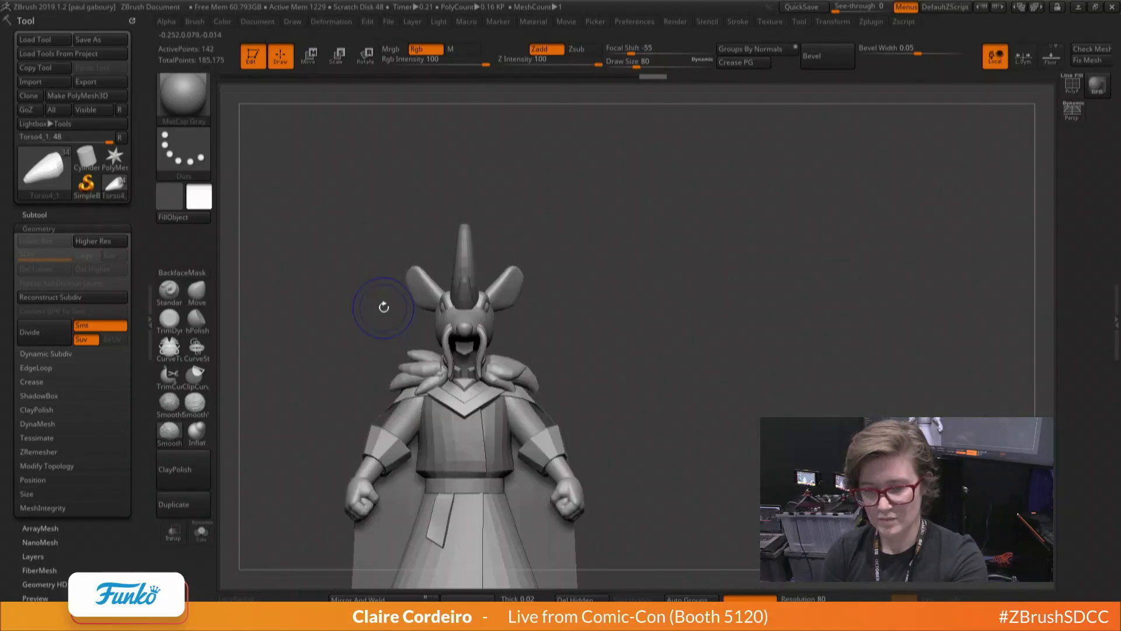
Select the RatMordred_02 neck collar, isolate it in Solo mode and display its polyframe from above
mouse_move(380, 354)
right_mouse_down()
mouse_move(425, 379)
mouse_move(467, 374)
right_mouse_up()
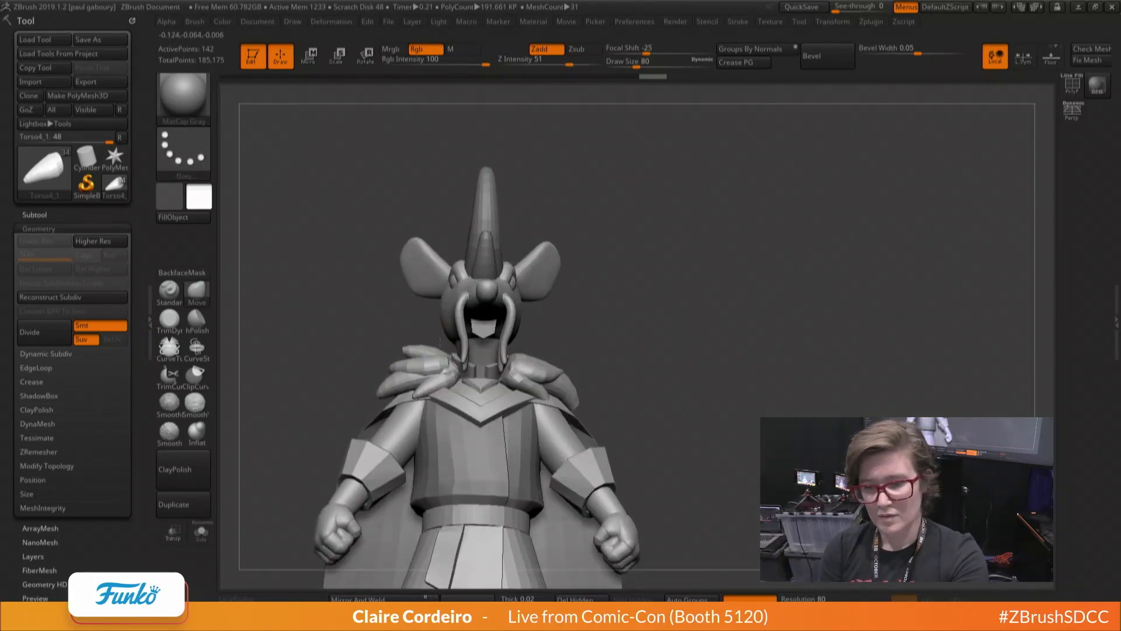
left_click(480, 374, "alt")
left_click(201, 531)
right_click_drag(290, 362, 339, 447, "ctrl")
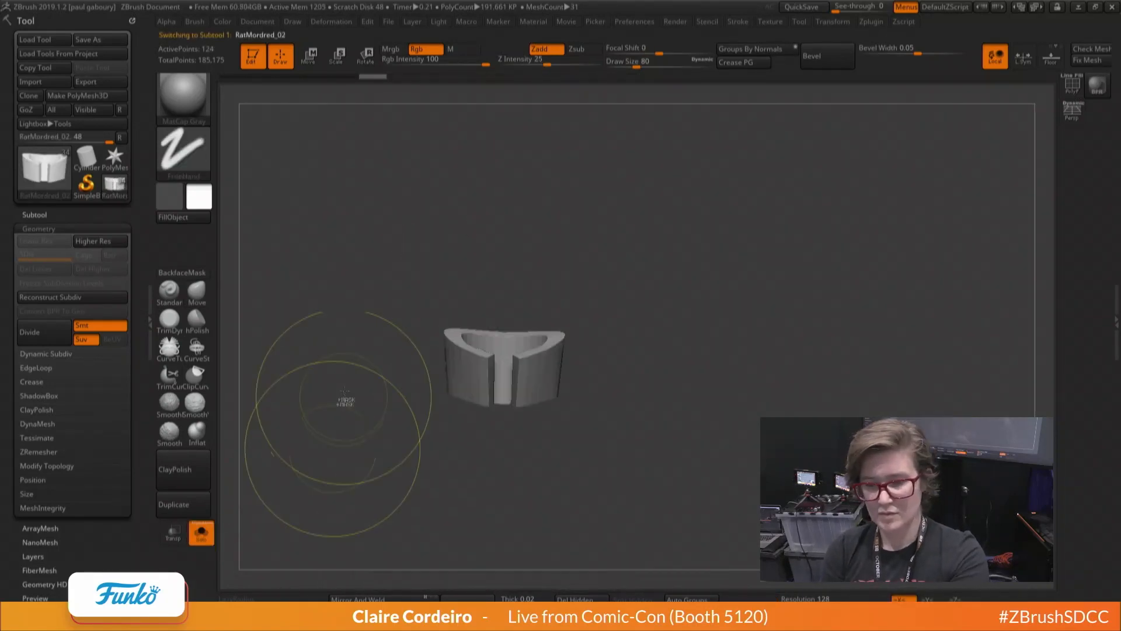
key("shift+f")
right_click_drag(362, 345, 517, 367, "alt")
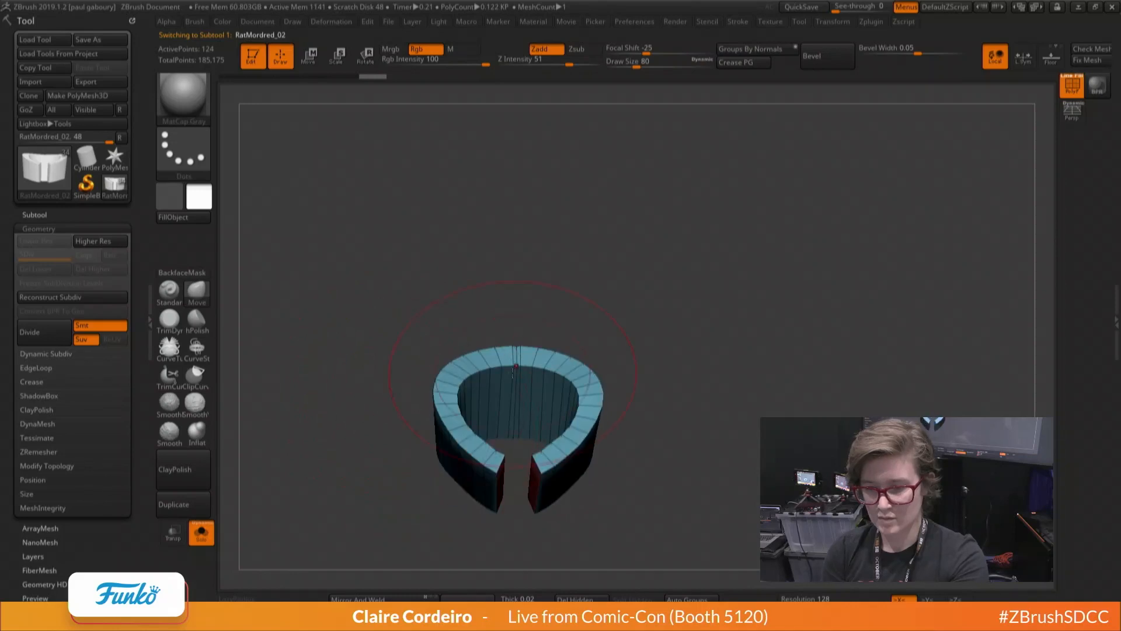
Reduce the Move brush draw size to 4 and adjust the closely spaced edges at the back of the neck collar
key("b")
key("m")
key("v")
key("space")
left_click_drag(512, 355, 492, 355)
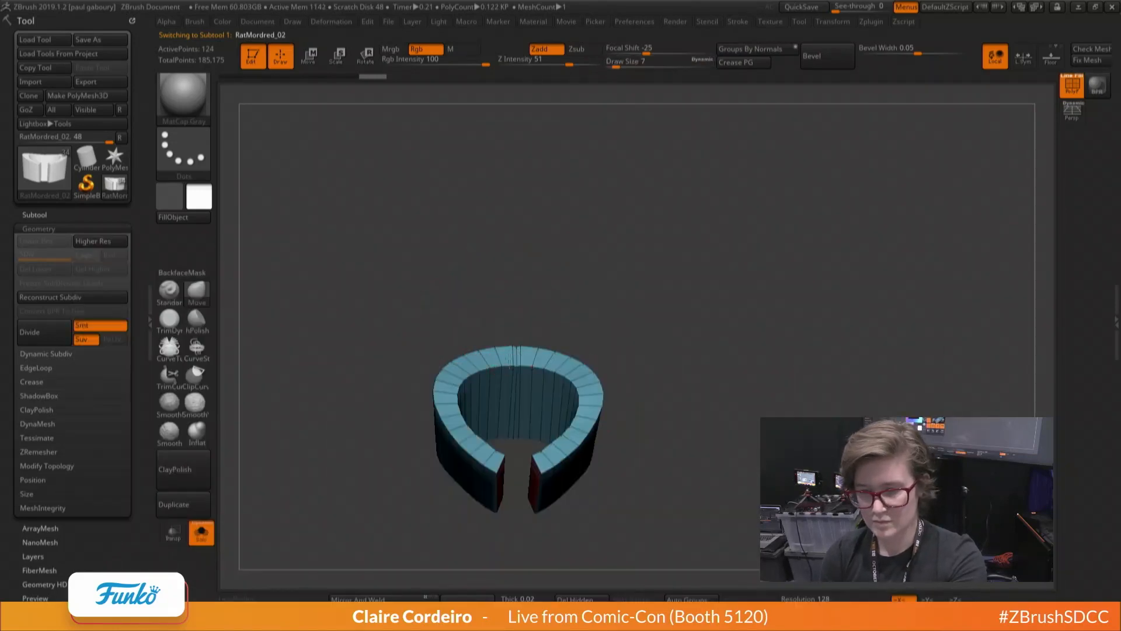
key("space")
left_click(514, 367)
mouse_move(493, 357)
right_mouse_down()
mouse_move(513, 368)
mouse_move(512, 389)
right_mouse_up()
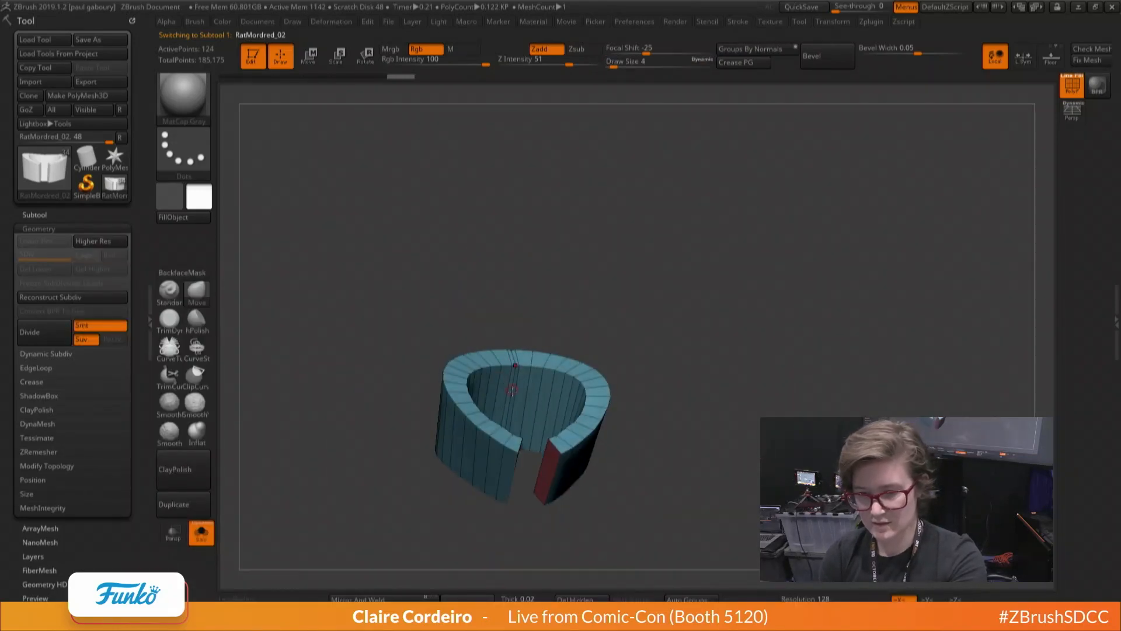
Use the ZModeler brush's Delete edge action with EdgeLoop Complete to remove the extra edge loop at the collar's back
key("b")
key("z")
key("m")
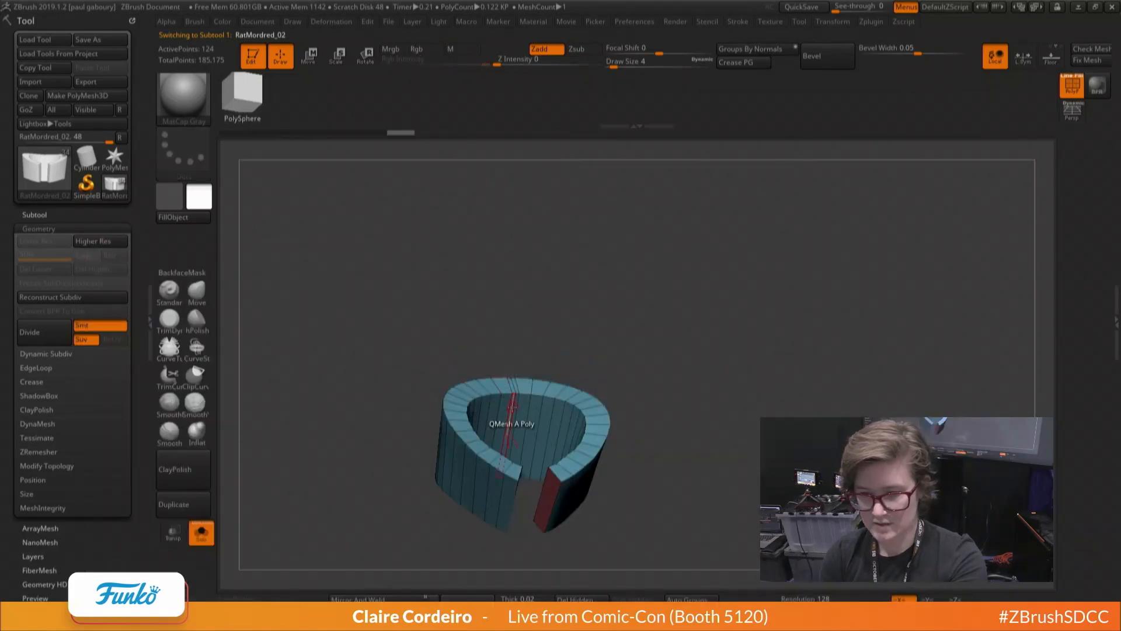
key("space")
right_click_drag(513, 407, 533, 425, "ctrl")
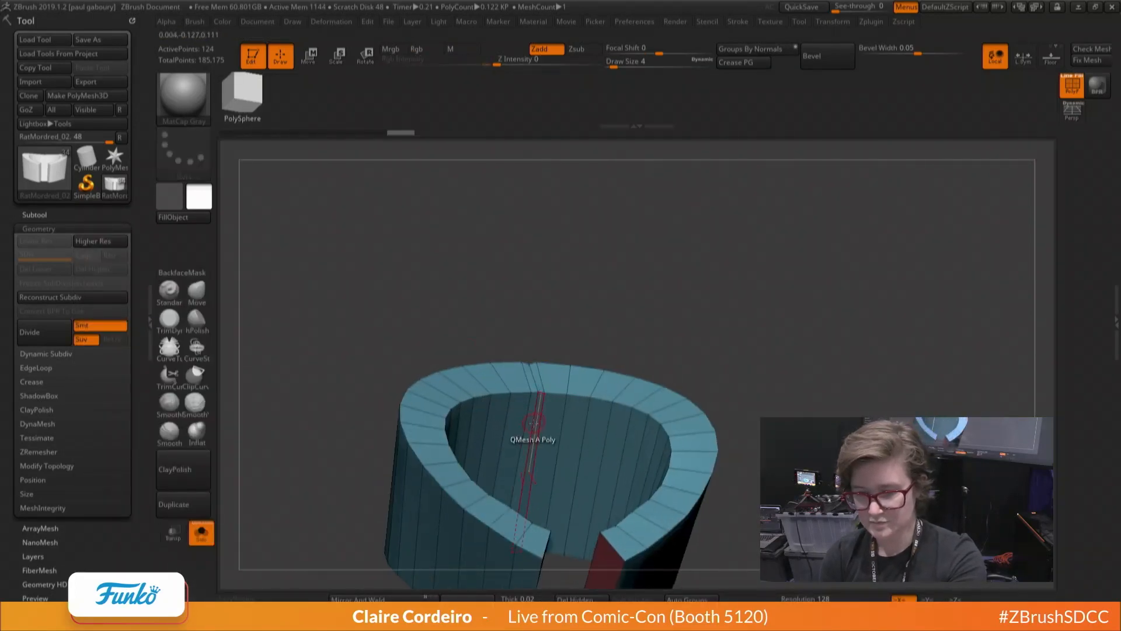
key("space")
key("space")
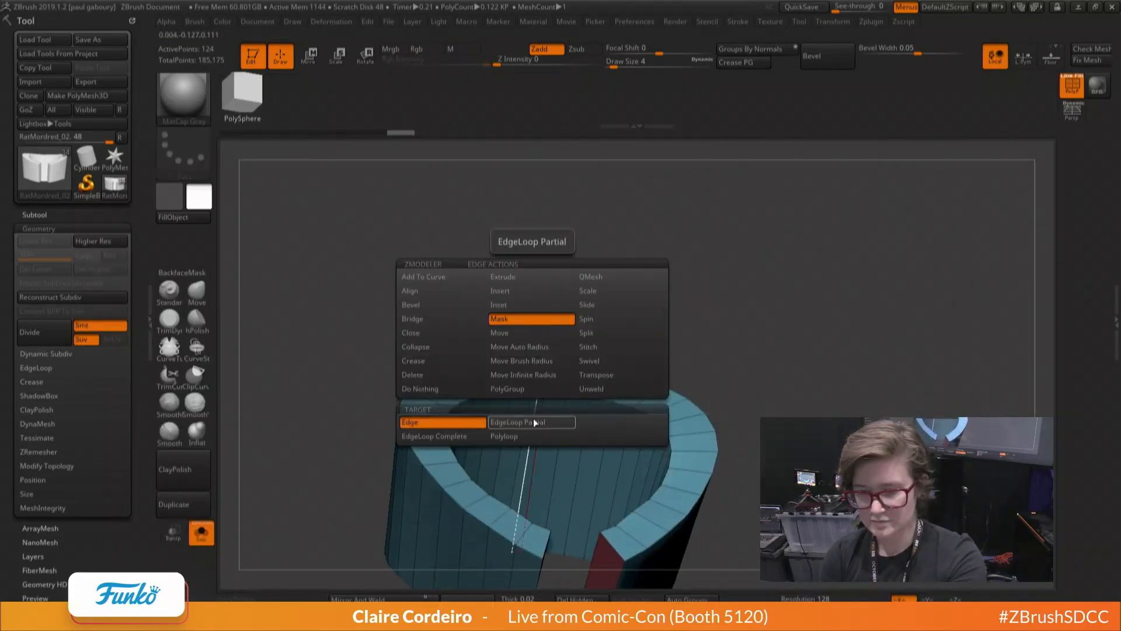
left_click(411, 374)
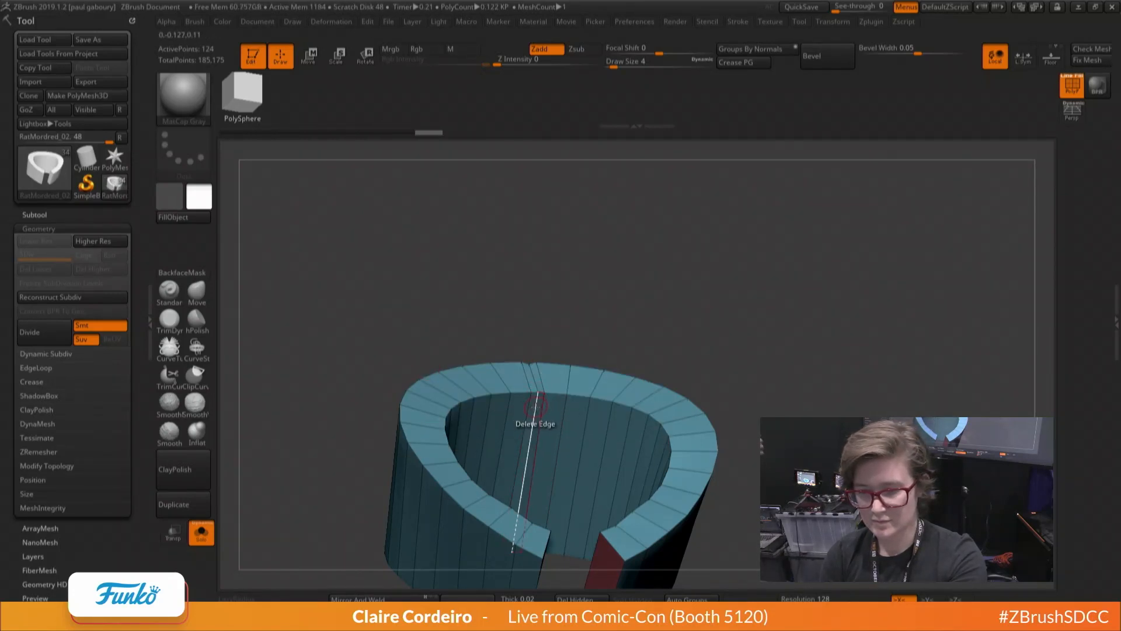
key("space")
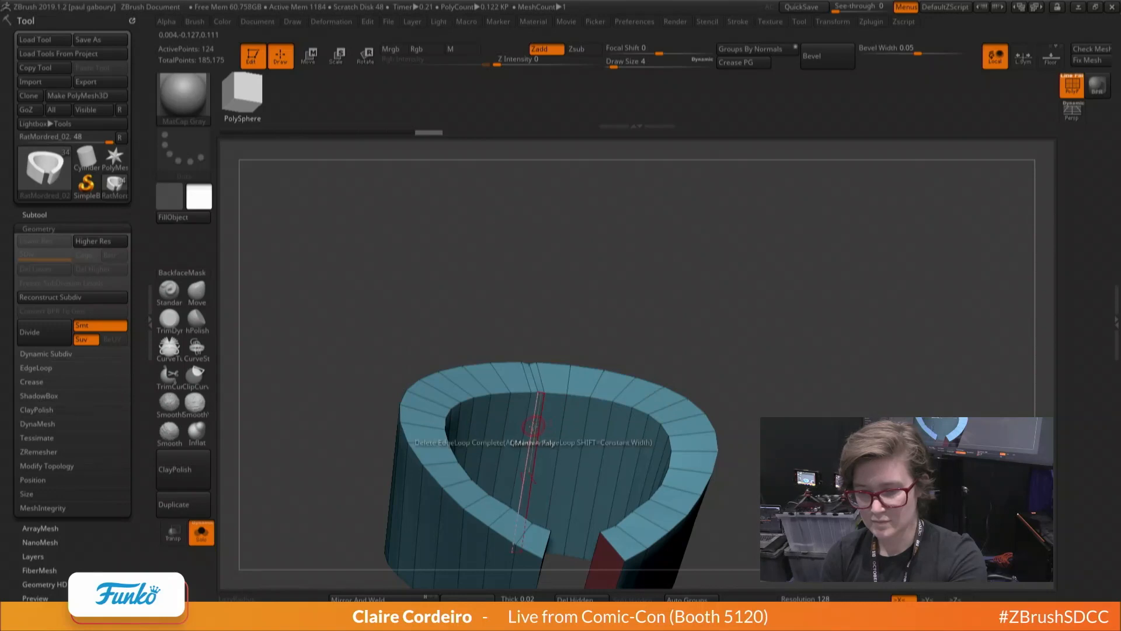
left_click(532, 427, "alt")
right_click_drag(520, 388, 317, 347, "ctrl")
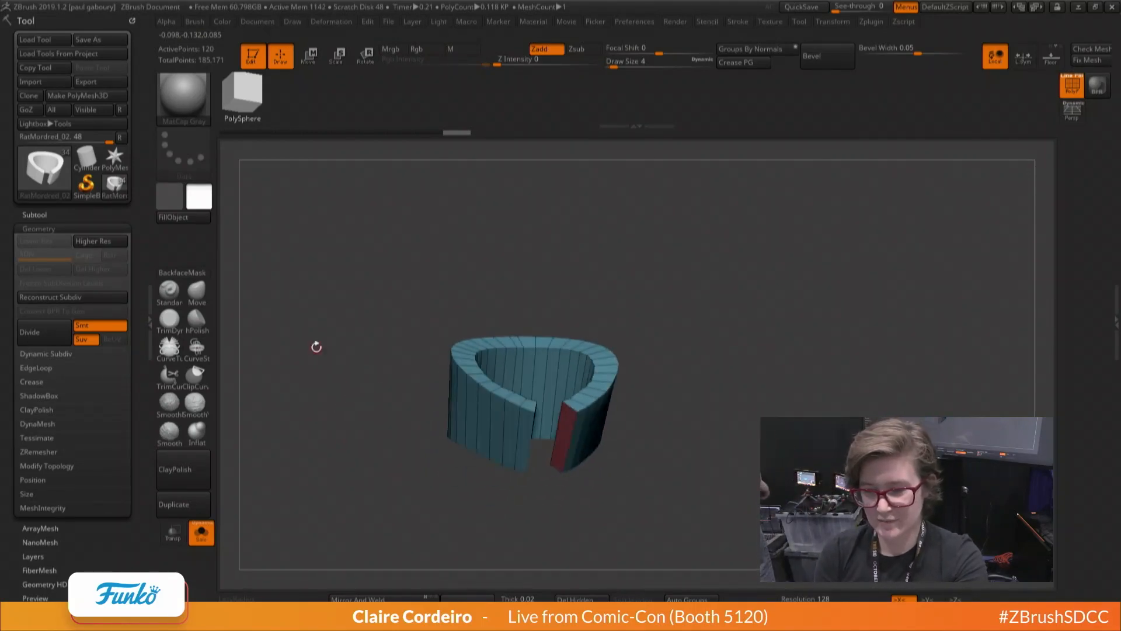
Regroup the neck collar's polygroups by face normals
key("shift+f")
key("shift+f")
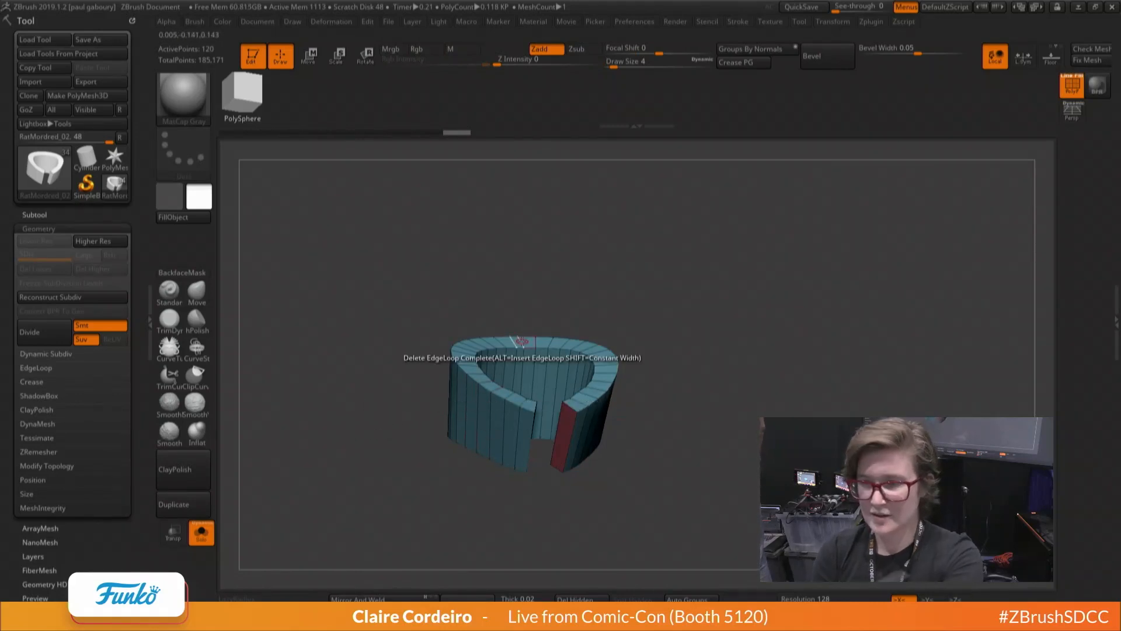
left_click(728, 47)
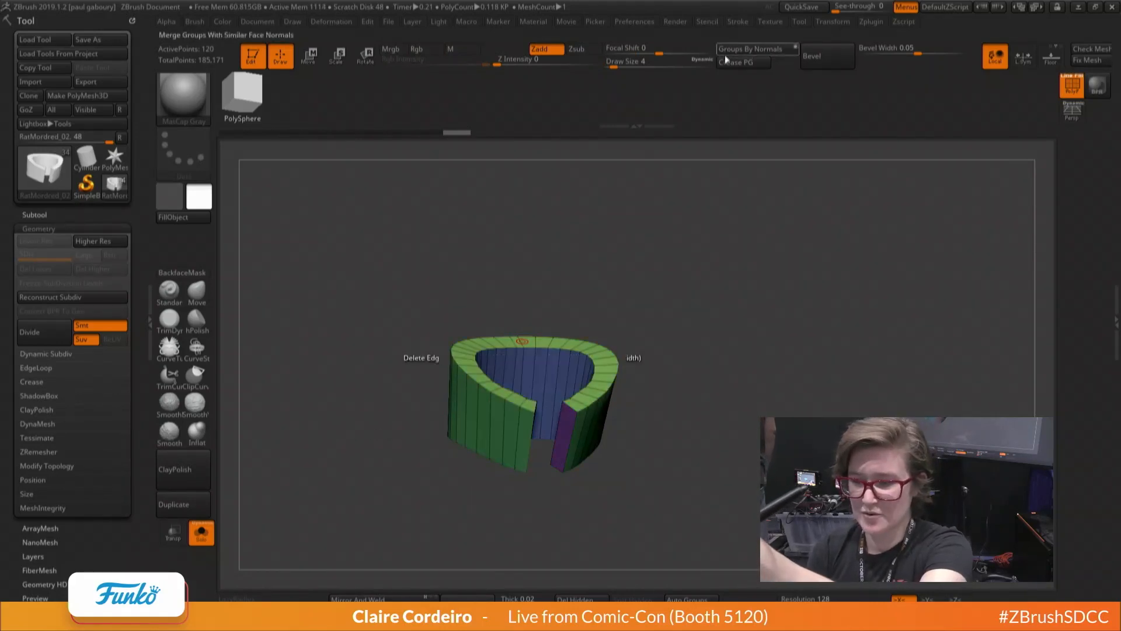
Try subdividing the neck collar twice and check it against the full figure
left_click_drag(309, 371, 547, 410)
key("shift+f")
key("ctrl+d")
key("ctrl+d")
left_click_drag(430, 388, 316, 377)
left_click(202, 534)
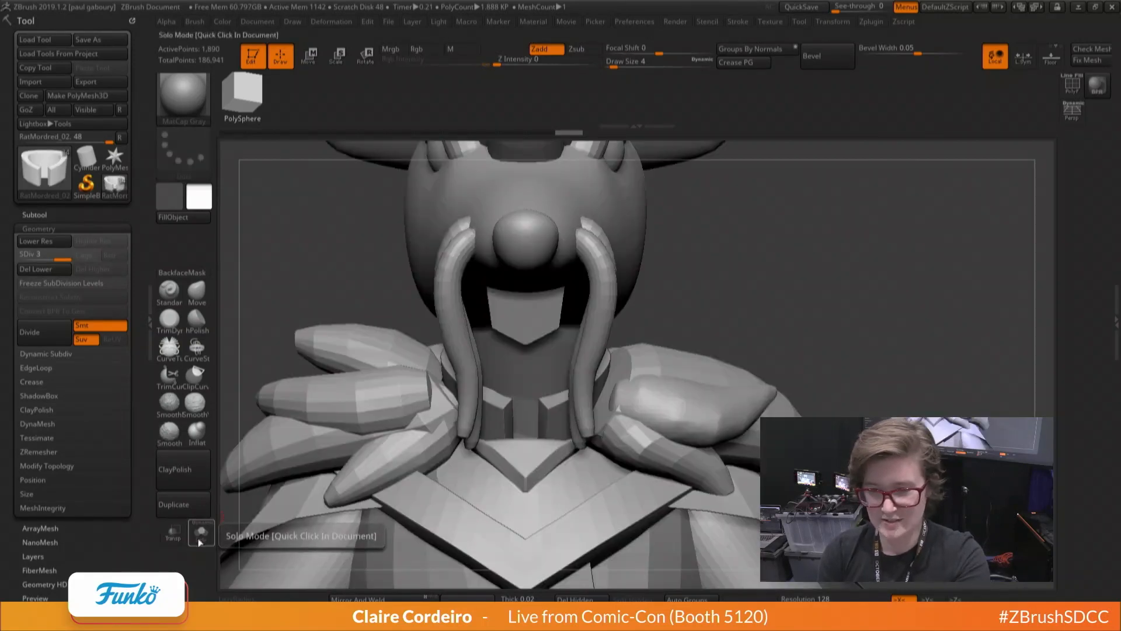
left_click(200, 537)
left_click_drag(258, 466, 399, 371, "alt")
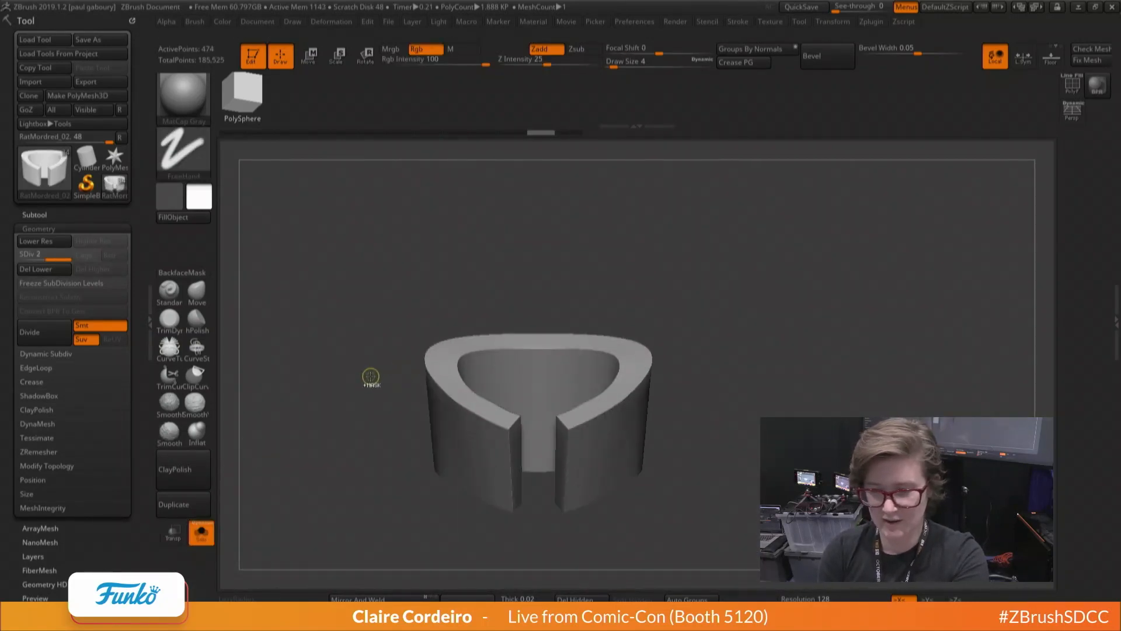
key("shift+d")
key("shift+f")
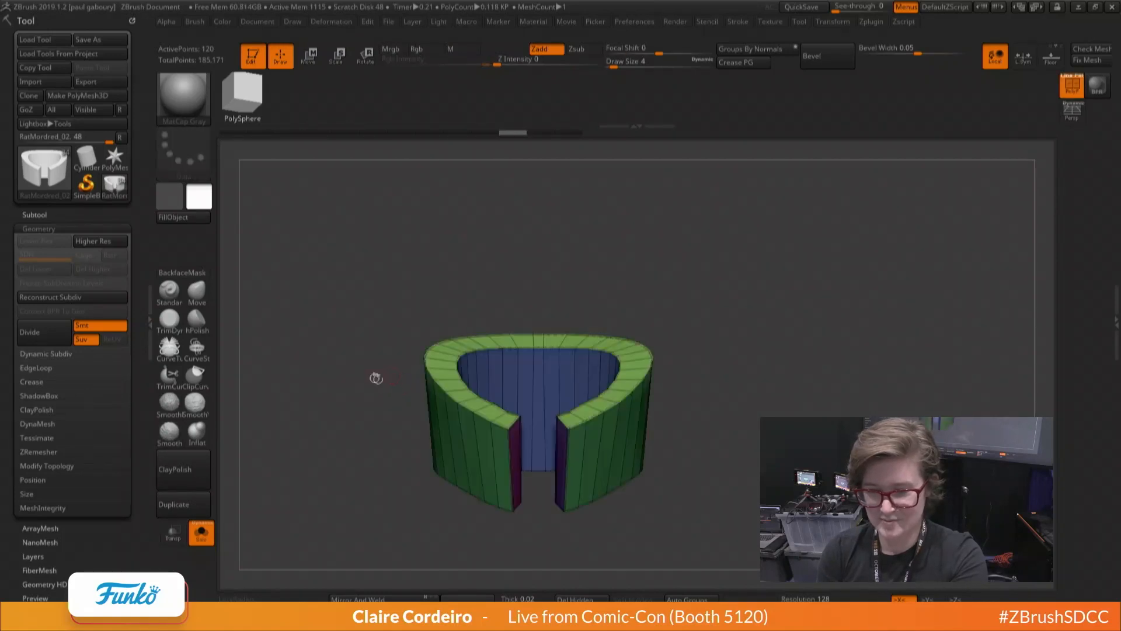
Reshape the neck collar's side profile with the Move brush at draw size 39
mouse_move(374, 379)
left_mouse_down()
mouse_move(382, 361)
mouse_move(395, 382)
mouse_move(441, 358)
mouse_move(513, 354)
left_mouse_up()
key("b")
key("m")
key("v")
key("space")
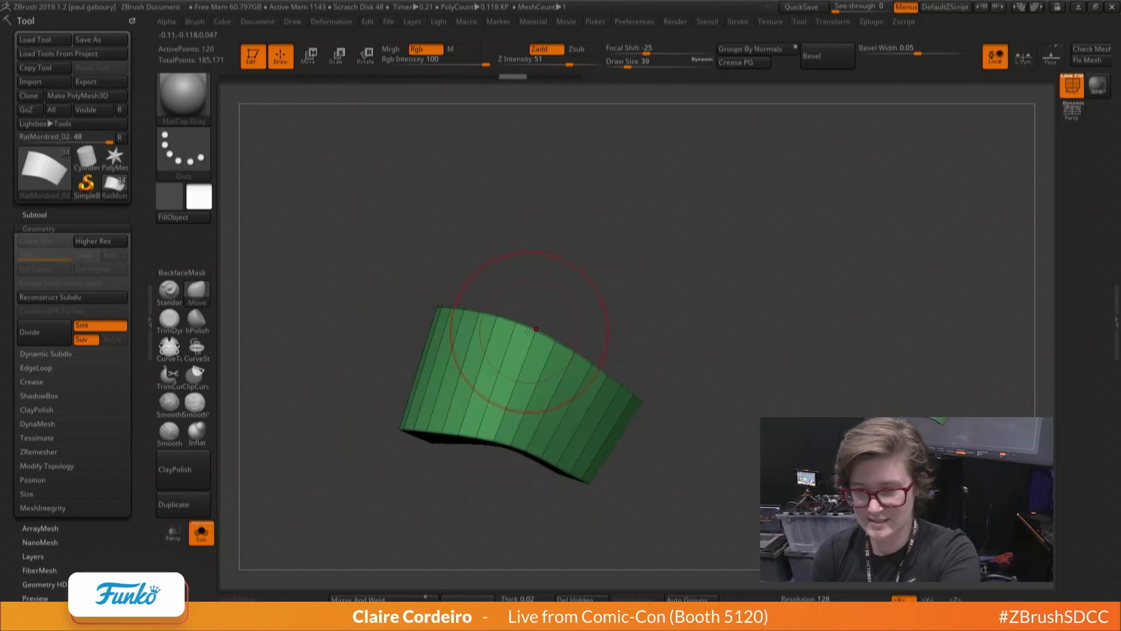
right_click_drag(550, 362, 370, 379)
Set the Move brush draw size to 8 and nudge individual points along the neck collar's upper rim
key("shift+f")
left_click_drag(370, 379, 366, 332)
key("shift+f")
key("space")
left_click_drag(465, 358, 456, 357)
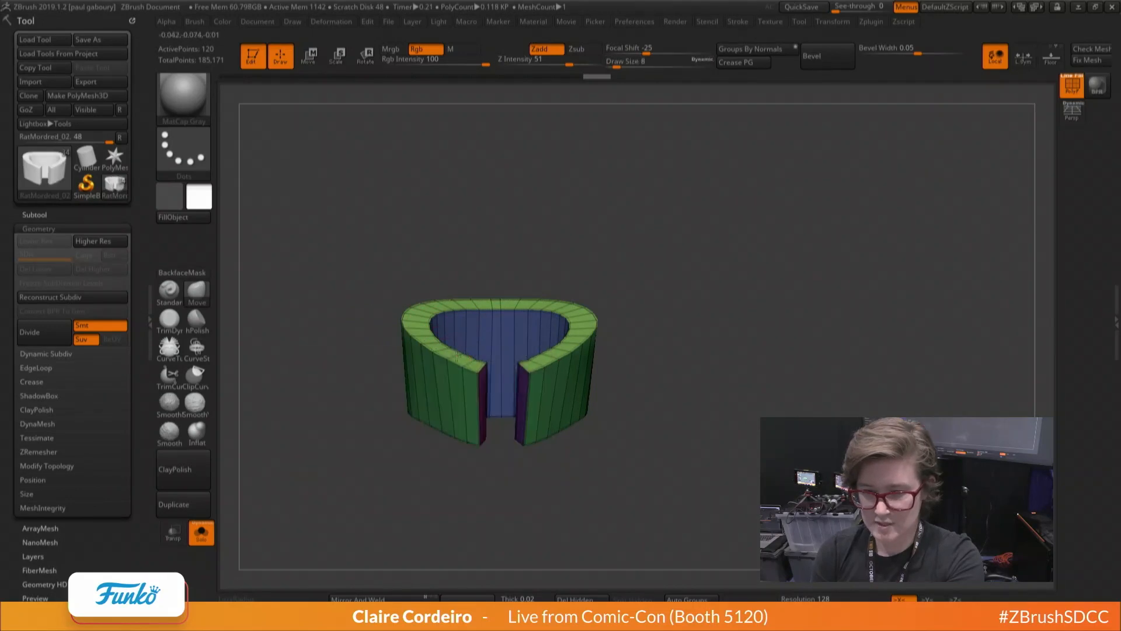
left_click_drag(375, 339, 374, 328)
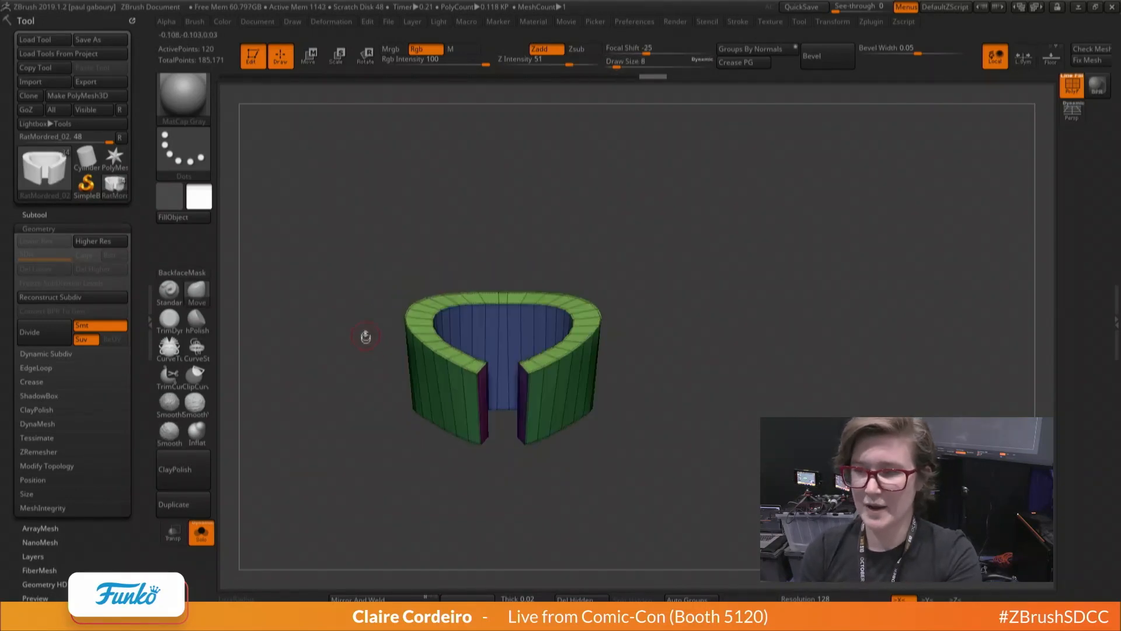
right_click_drag(375, 355, 375, 359, "ctrl")
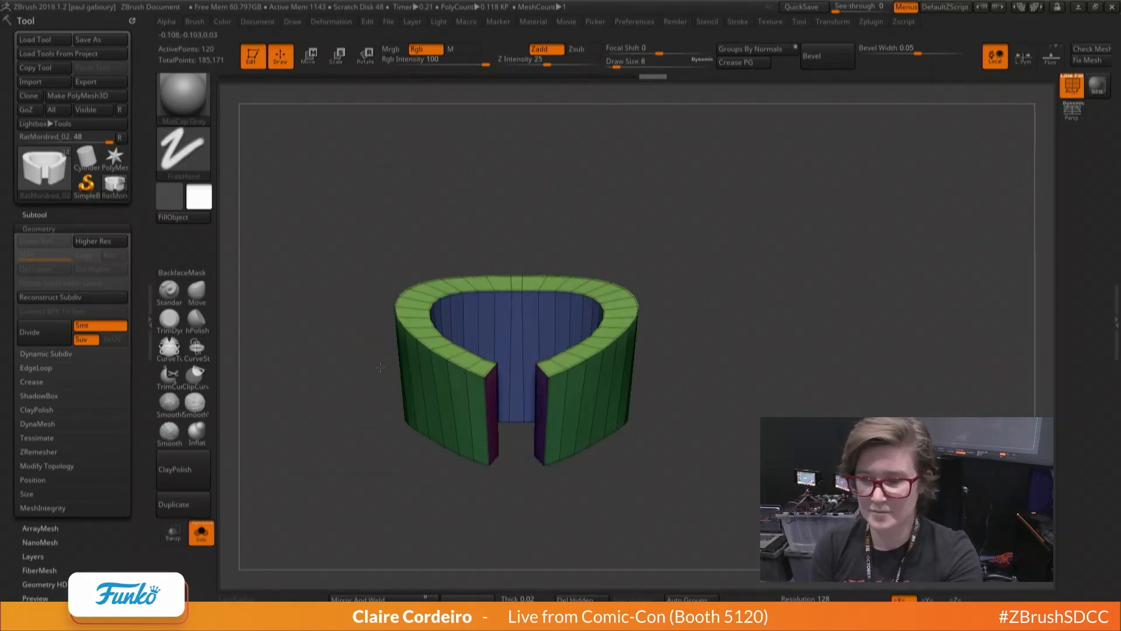
left_click_drag(317, 342, 336, 345)
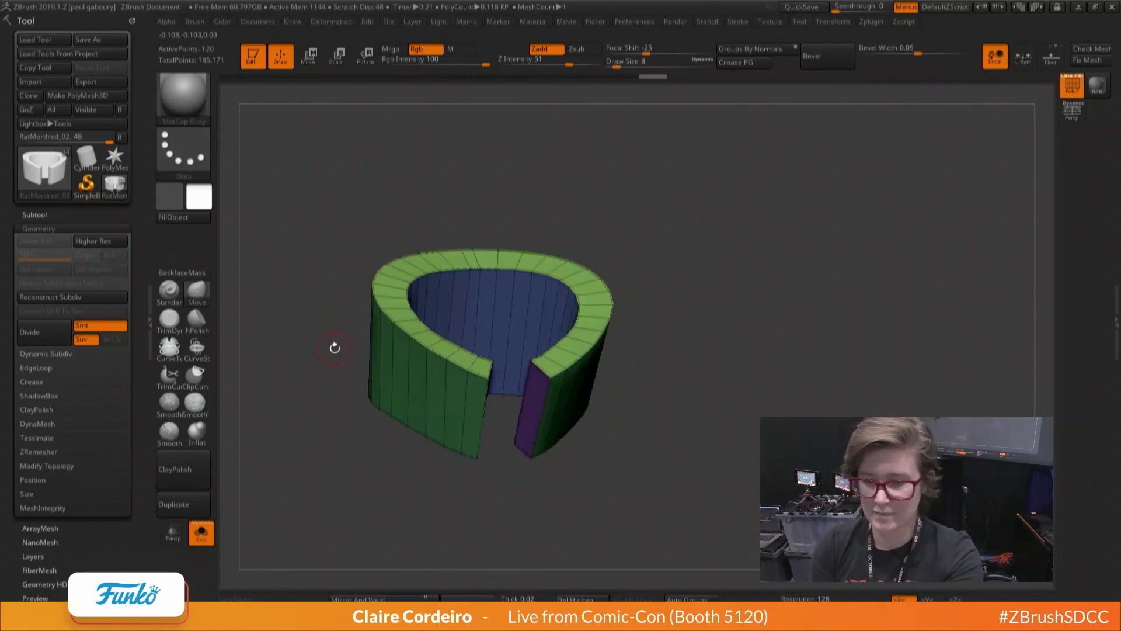
Bevel the neck collar's polygroup edges with a bevel width of 0.001
left_click(821, 64)
left_click(882, 48)
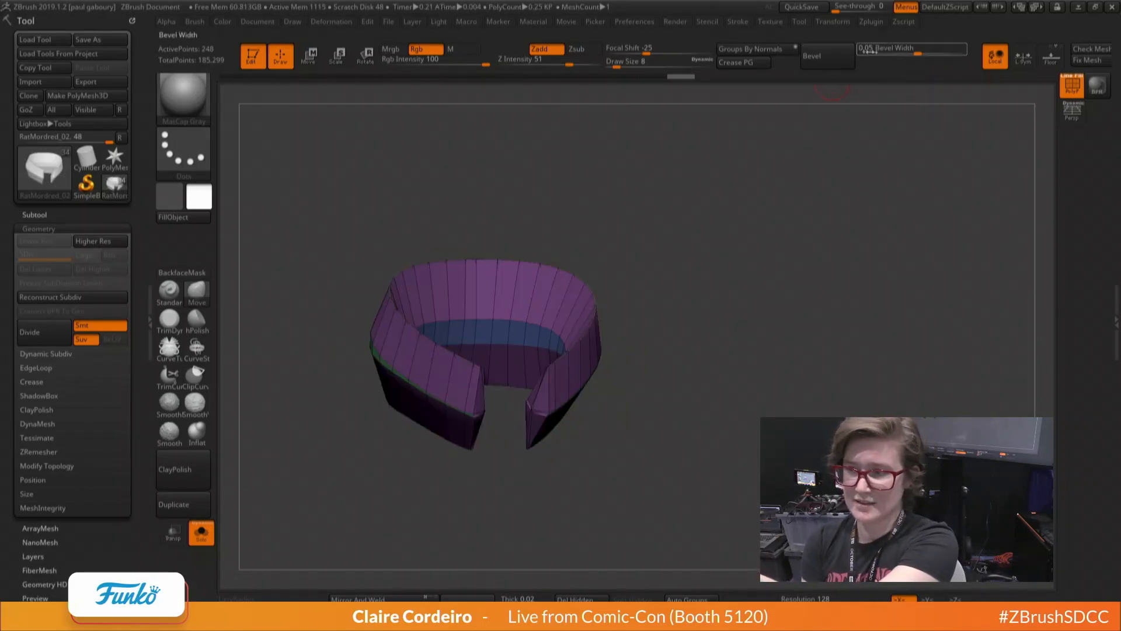
left_click_drag(882, 49, 869, 51)
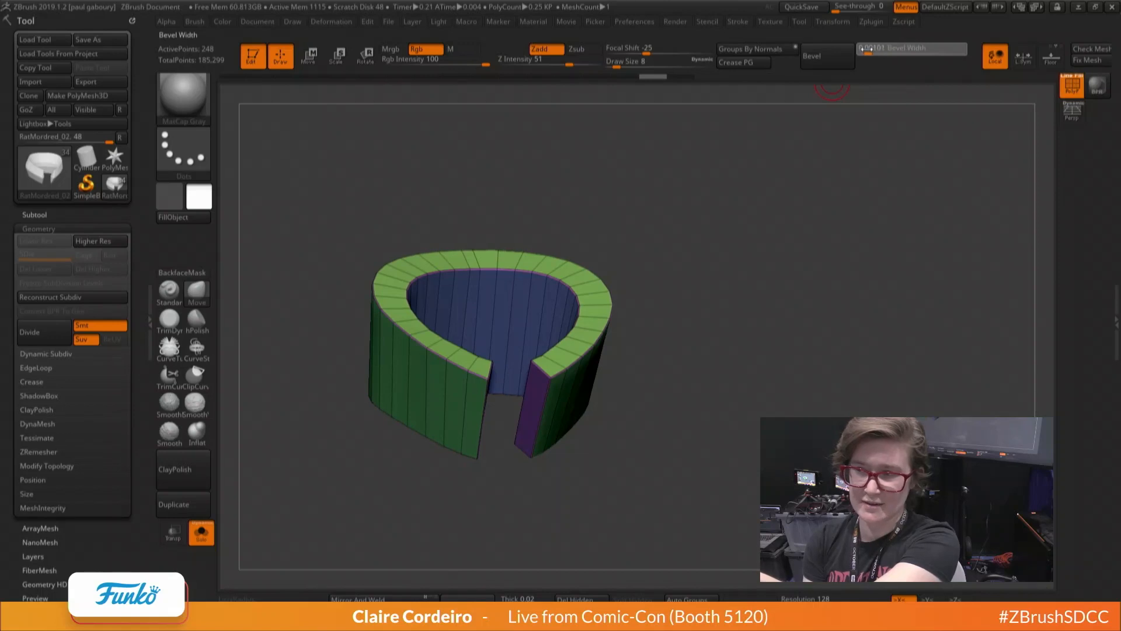
key("Return")
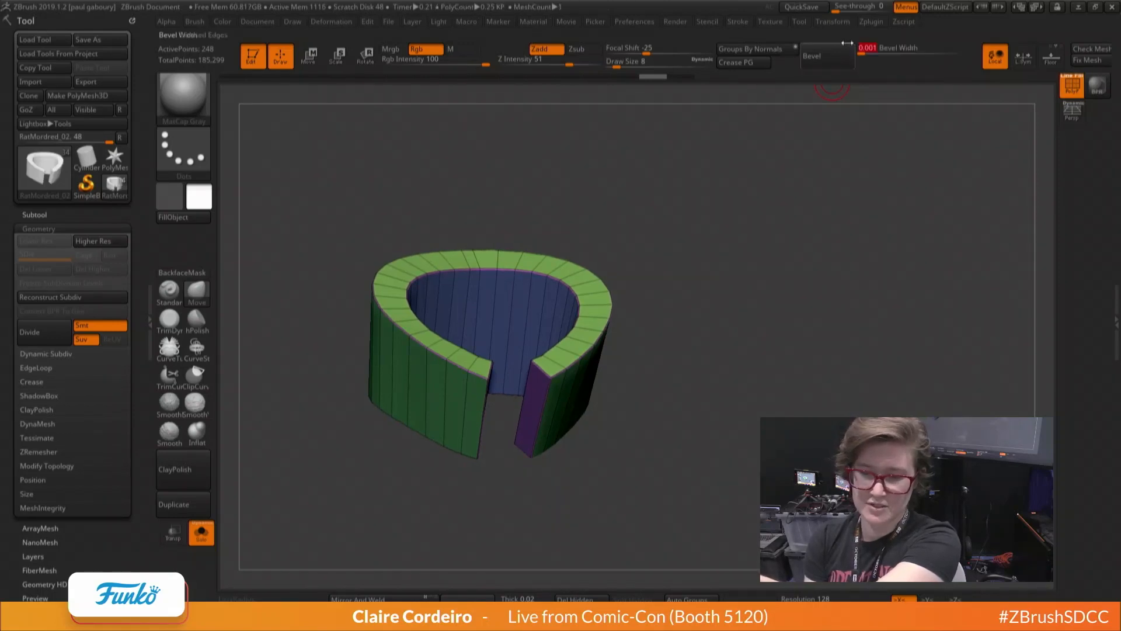
Hide the polyframe and subdivide the beveled neck collar four times to subdivision level 5
key("shift+f")
left_click_drag(294, 343, 292, 344)
key("ctrl+d")
key("ctrl+d")
key("ctrl+d")
key("ctrl+d")
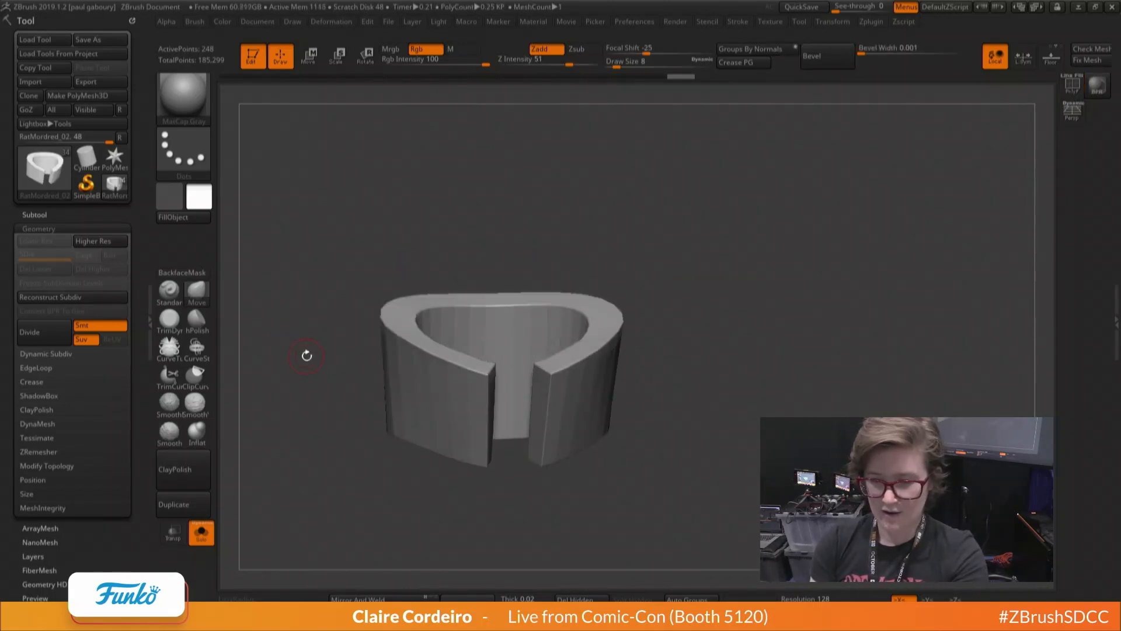
Compare the smoothed neck collar with the full figure and isolate the collar again
mouse_move(297, 376)
right_mouse_down("ctrl")
mouse_move(296, 350)
mouse_move(298, 382)
right_mouse_up("ctrl")
mouse_move(298, 383)
left_mouse_down()
mouse_move(350, 403)
mouse_move(313, 392)
left_mouse_up()
right_click_drag(314, 392, 263, 301, "ctrl")
left_click(200, 532)
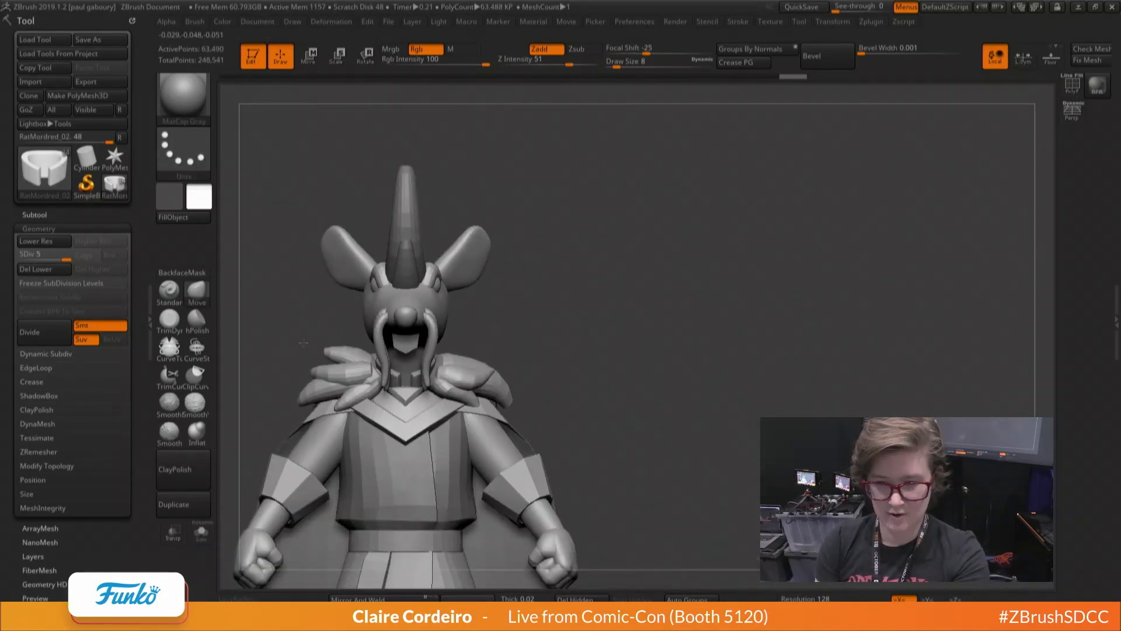
left_click_drag(263, 315, 263, 345)
left_click(202, 542)
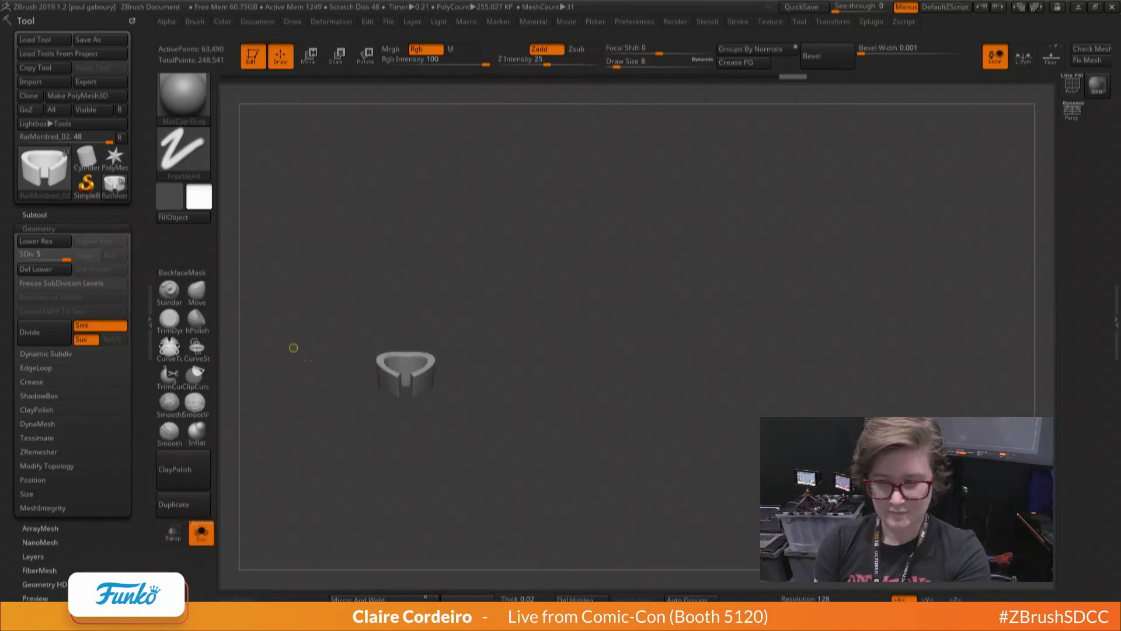
right_click_drag(292, 345, 362, 434, "ctrl")
mouse_move(362, 435)
left_mouse_down()
mouse_move(362, 496)
mouse_move(362, 435)
left_mouse_up()
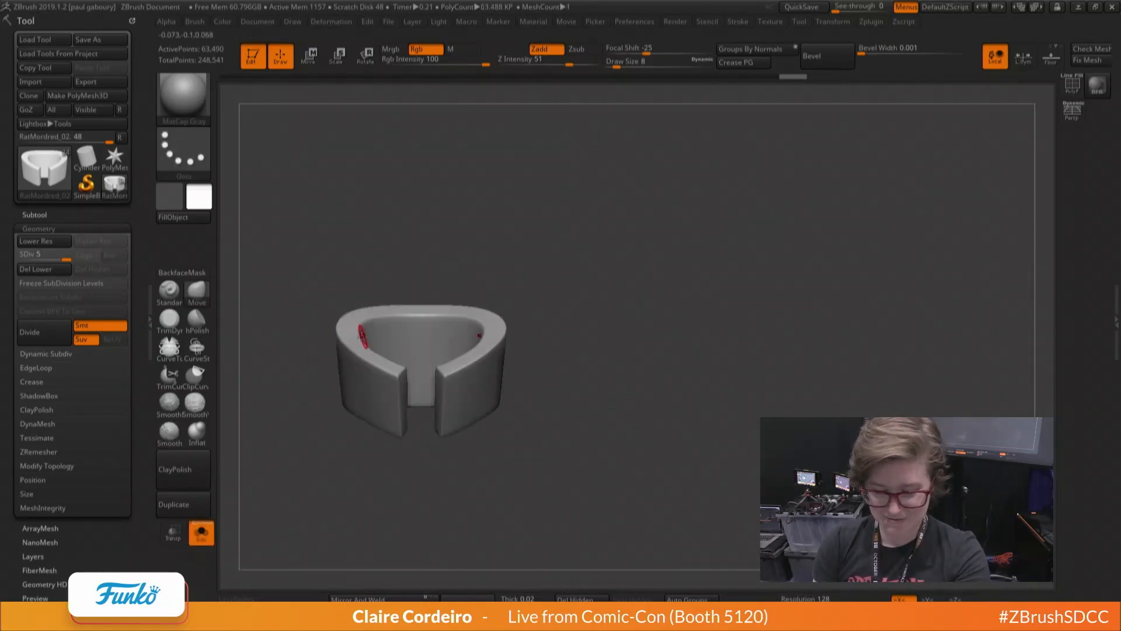
Set the Move brush draw size to 16 and show the neck collar's polyframe
key("b")
key("m")
key("v")
key("space")
left_click_drag(358, 344, 364, 344)
mouse_move(355, 343)
right_mouse_down()
mouse_move(379, 347)
mouse_move(357, 324)
mouse_move(233, 325)
mouse_move(345, 397)
right_mouse_up()
right_click_drag(345, 397, 284, 359)
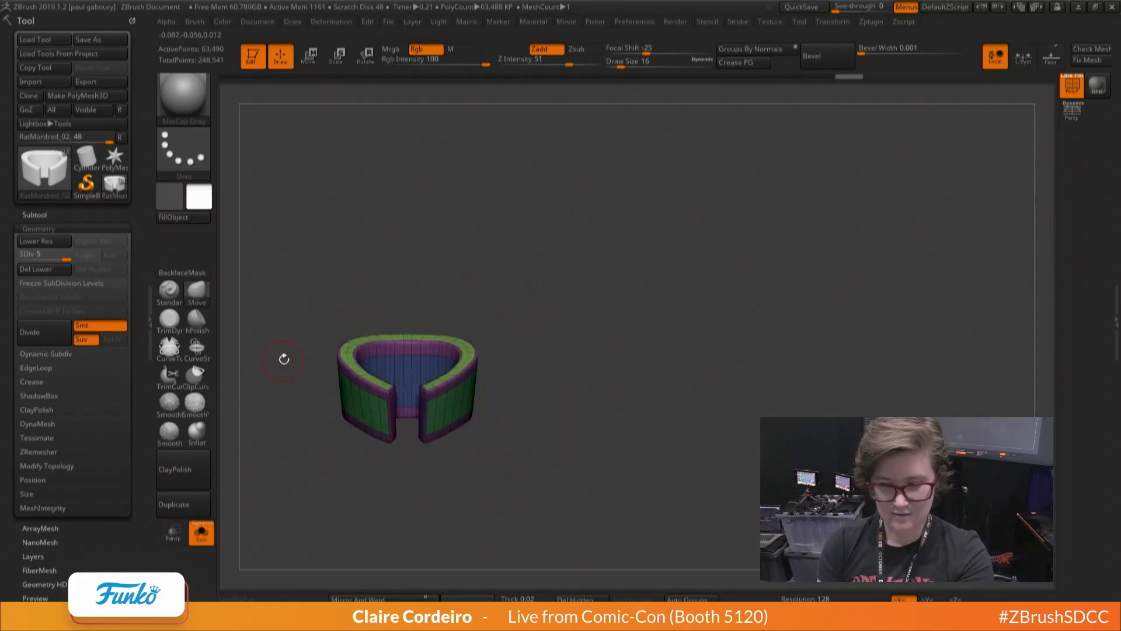
Bring back the full figure, select the V-shaped chest collar and isolate it
left_click(202, 533)
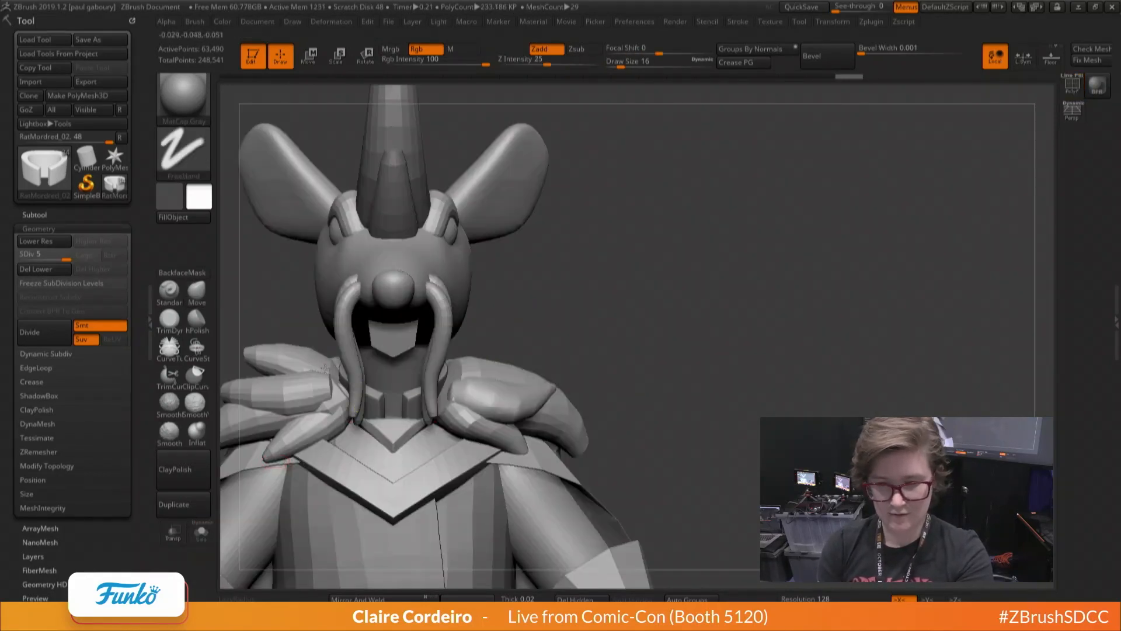
right_click_drag(328, 394, 355, 386, "alt")
left_click(350, 387, "alt")
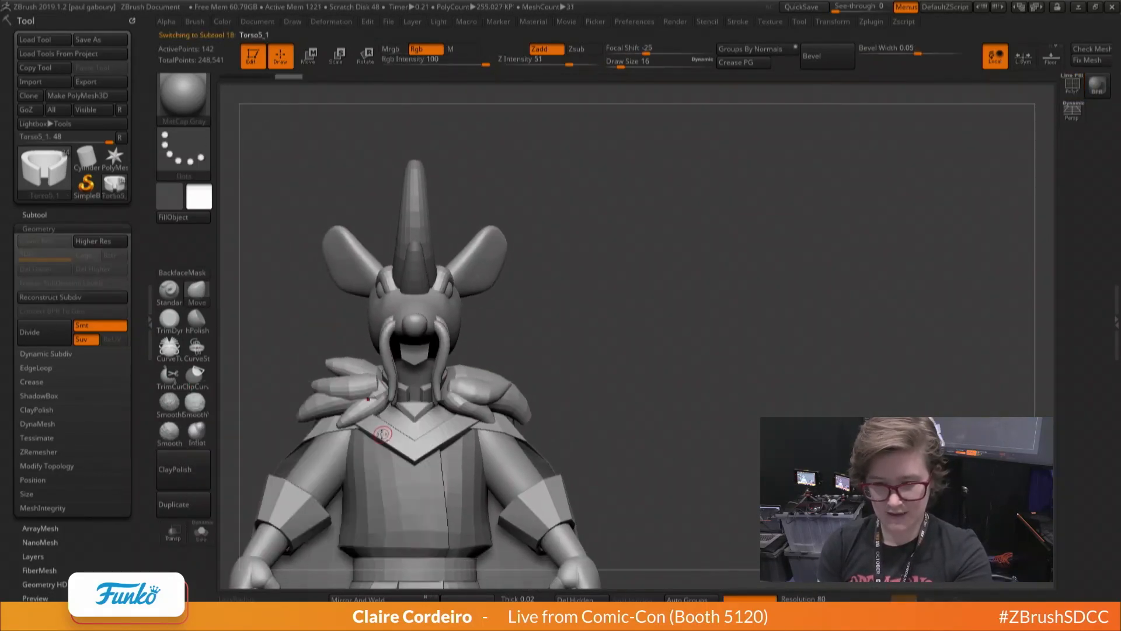
left_click(207, 531)
right_click_drag(283, 458, 359, 410, "ctrl")
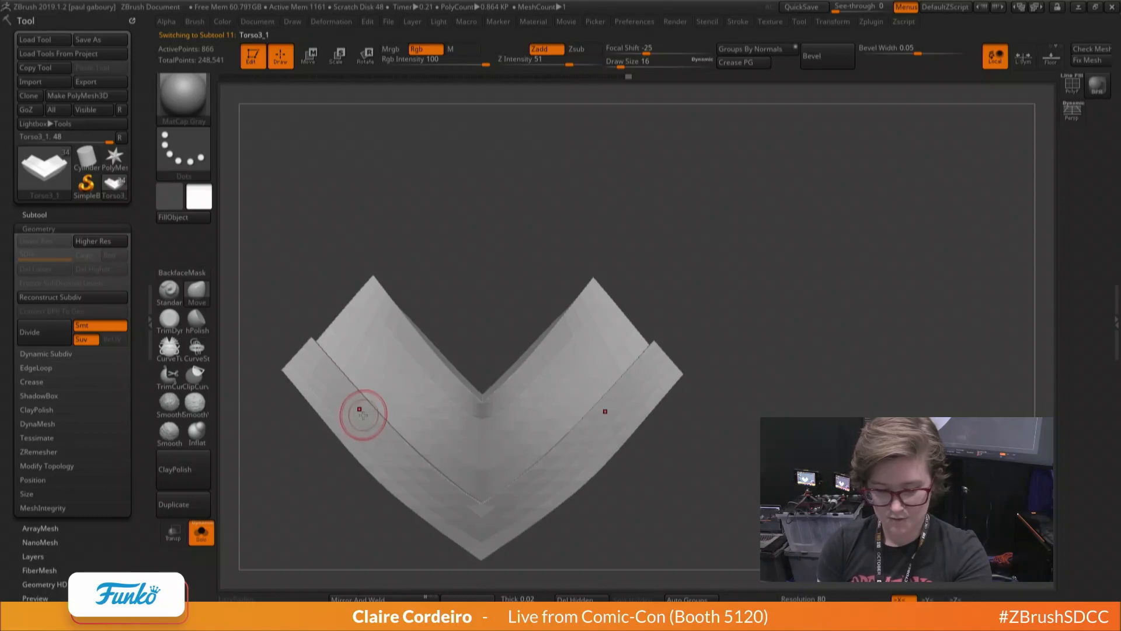
Show the chest collar's polyframe and set the Move brush draw size to 14
key("shift+f")
key("b")
key("m")
key("v")
key("b")
key("m")
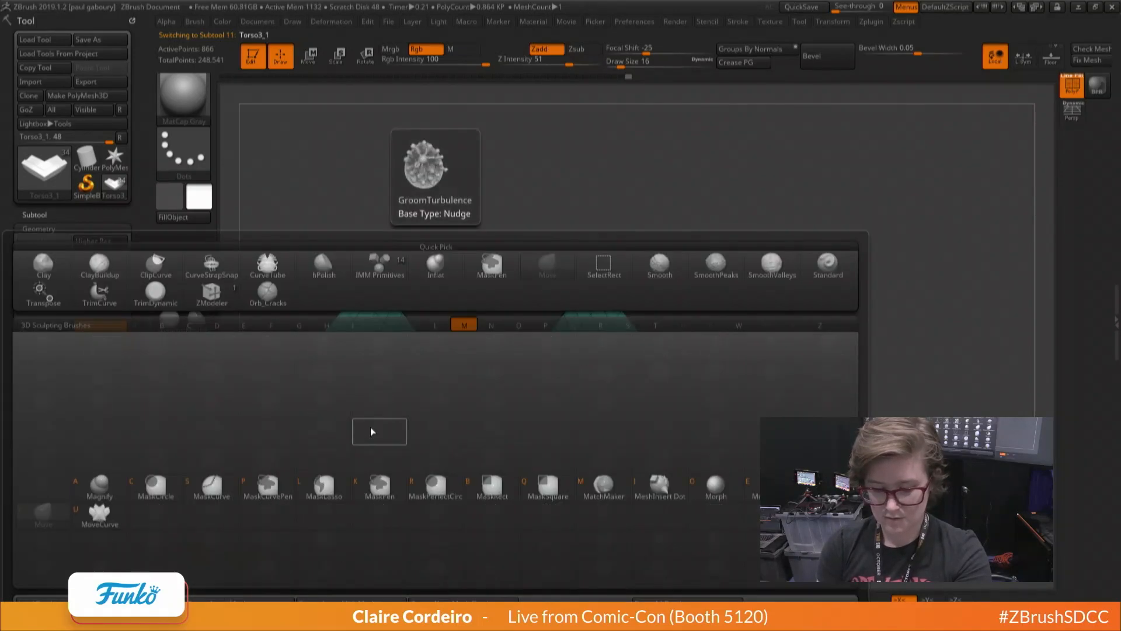
key("v")
key("space")
left_click(371, 430)
mouse_move(379, 426)
right_mouse_down()
mouse_move(368, 433)
mouse_move(313, 368)
mouse_move(339, 454)
mouse_move(314, 292)
mouse_move(390, 377)
right_mouse_up()
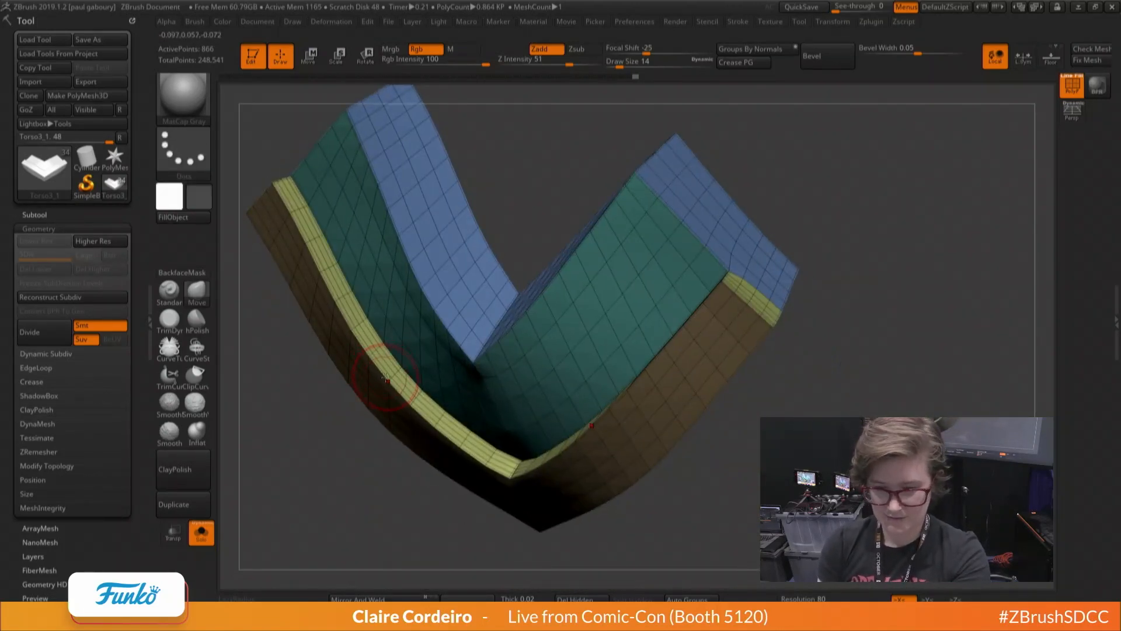
Switch to the ZModeler brush and bevel the chest collar's polygroup edges with a bevel width of 0.00101
key("b")
key("z")
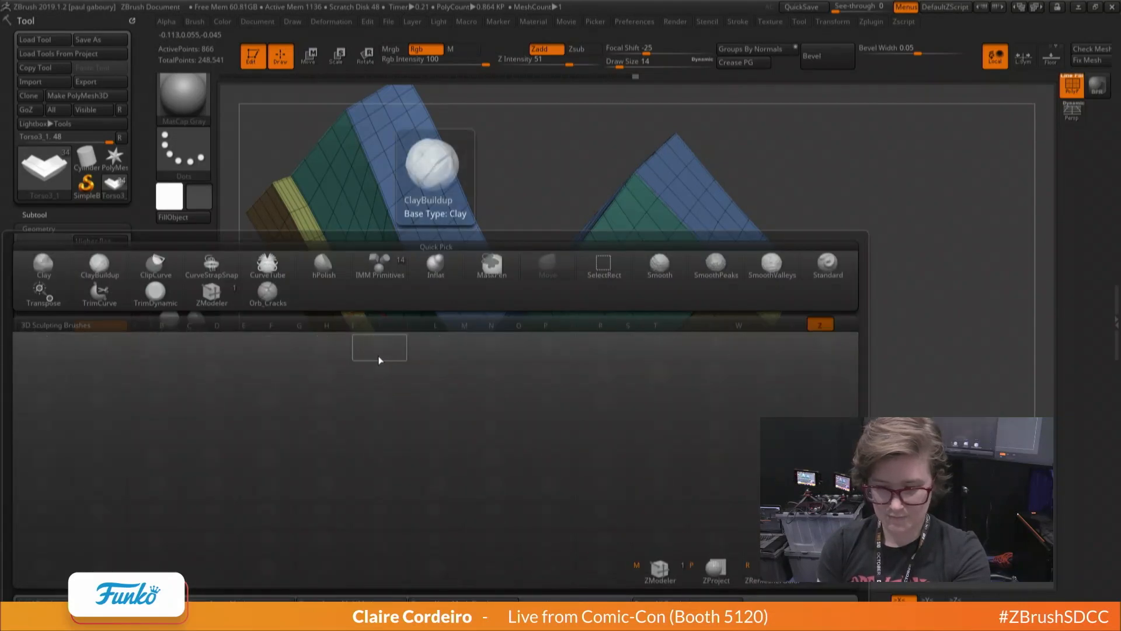
key("m")
mouse_move(368, 390)
right_mouse_down("ctrl")
mouse_move(390, 403)
mouse_move(363, 369)
right_mouse_up("ctrl")
mouse_move(364, 369)
right_mouse_down()
mouse_move(336, 335)
mouse_move(361, 375)
mouse_move(333, 362)
mouse_move(351, 410)
mouse_move(352, 354)
right_mouse_up()
key("shift+f")
key("shift+f")
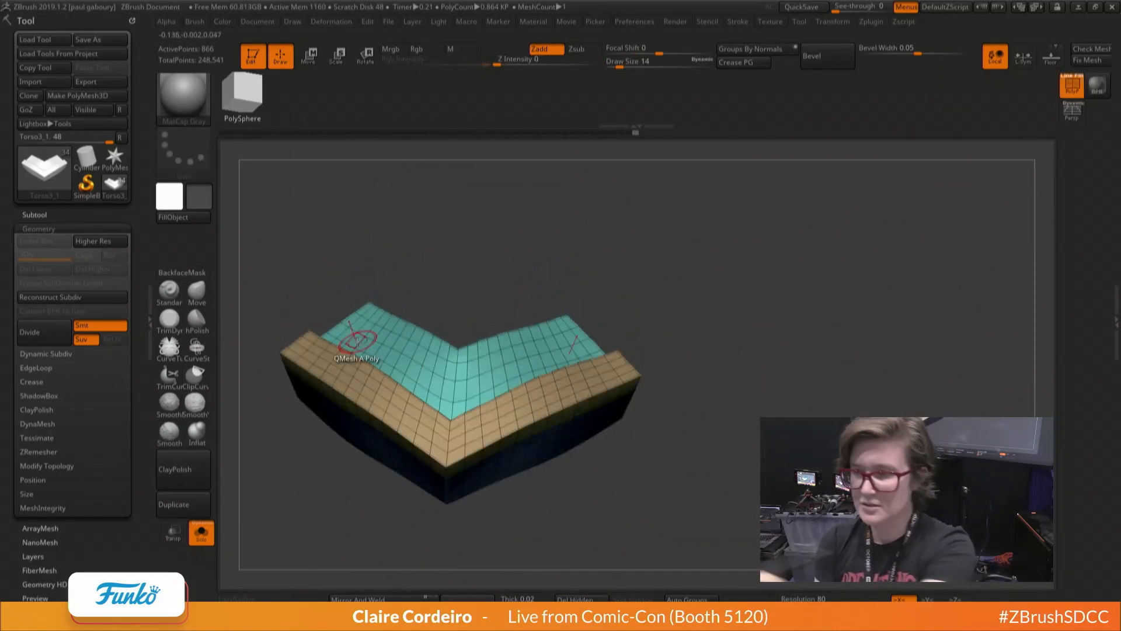
left_click(836, 61)
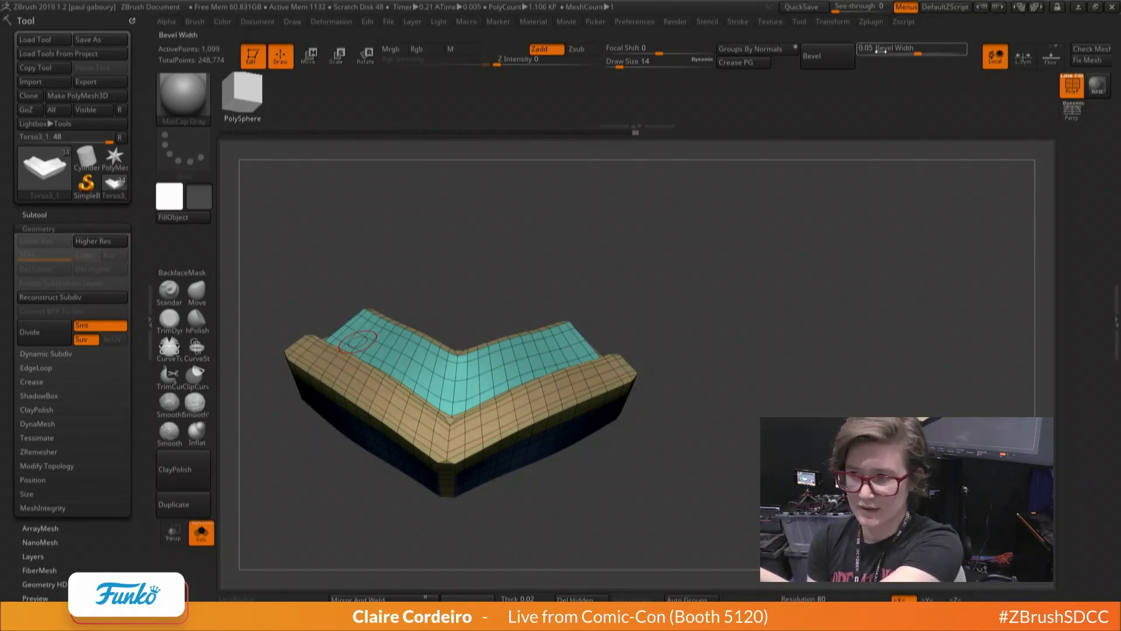
left_click_drag(881, 51, 868, 53)
mouse_move(408, 362)
right_mouse_down()
mouse_move(426, 420)
mouse_move(462, 444)
mouse_move(468, 433)
mouse_move(290, 387)
mouse_move(295, 342)
mouse_move(310, 363)
mouse_move(279, 374)
mouse_move(289, 344)
right_mouse_up()
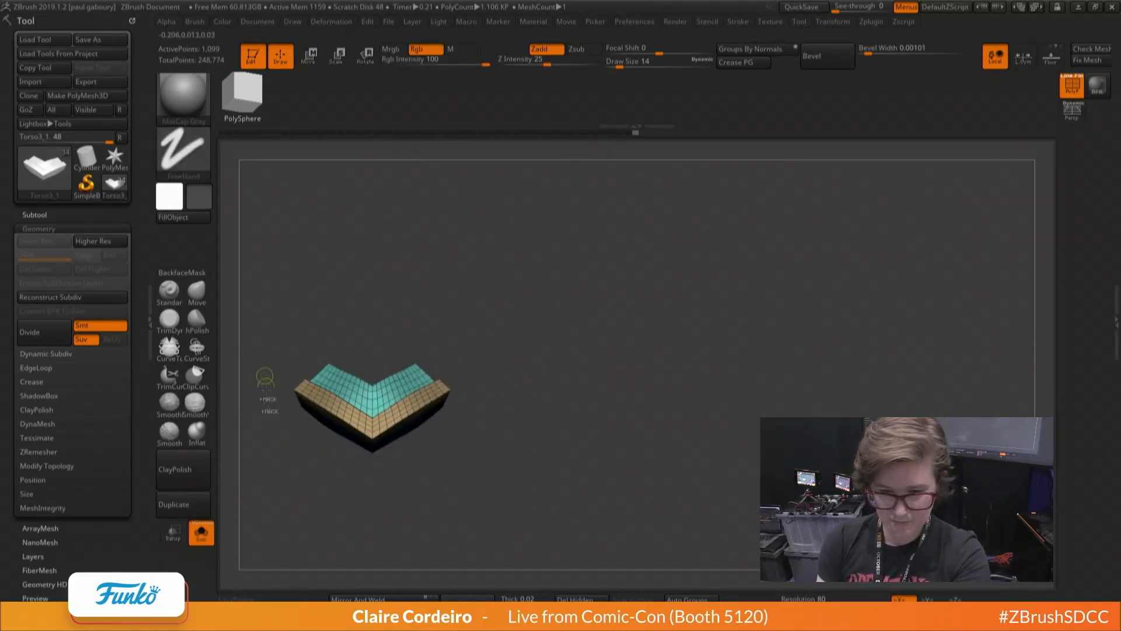
Check the beveled chest collar on the full figure and inspect its isolated mesh from the front and below
left_click(200, 533)
key("space")
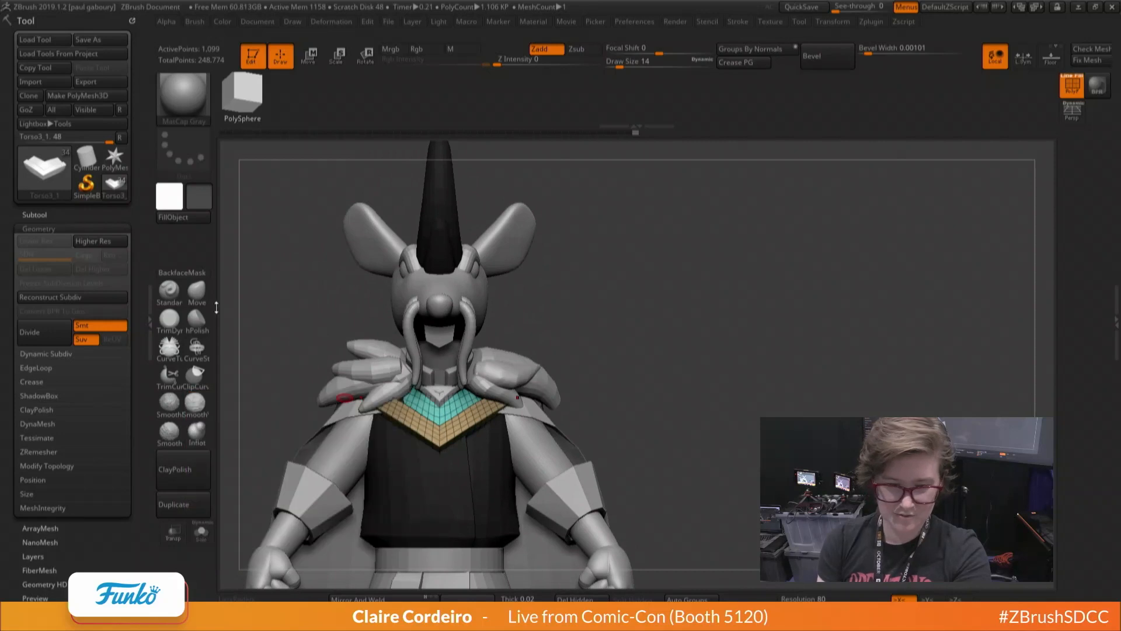
left_click(201, 533)
right_click_drag(290, 376, 355, 447)
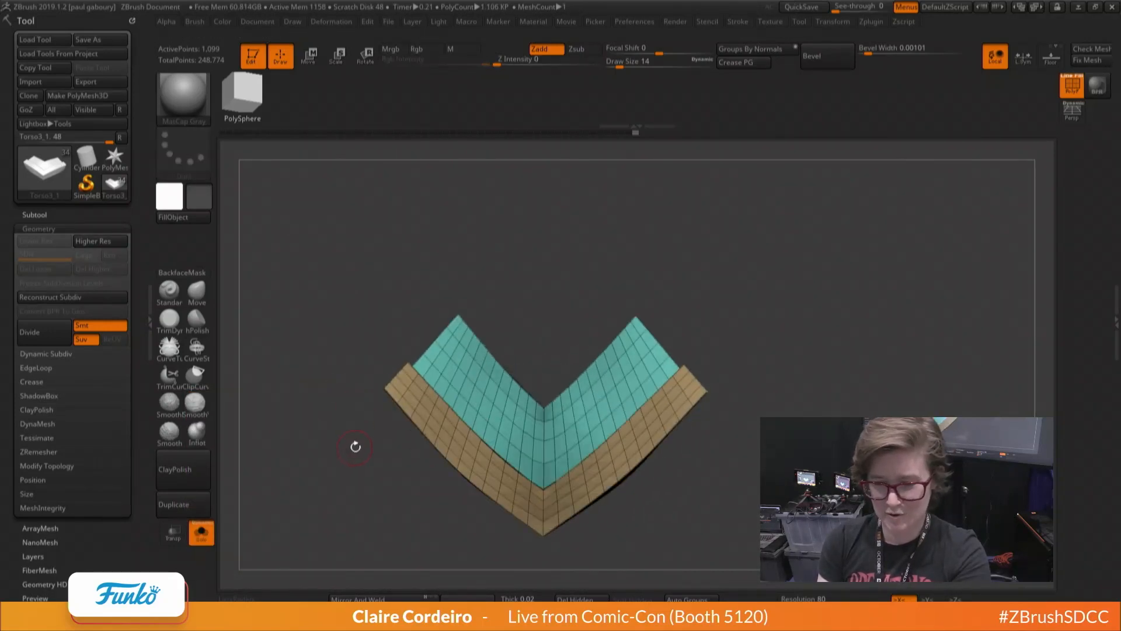
key("shift+f")
key("shift+f")
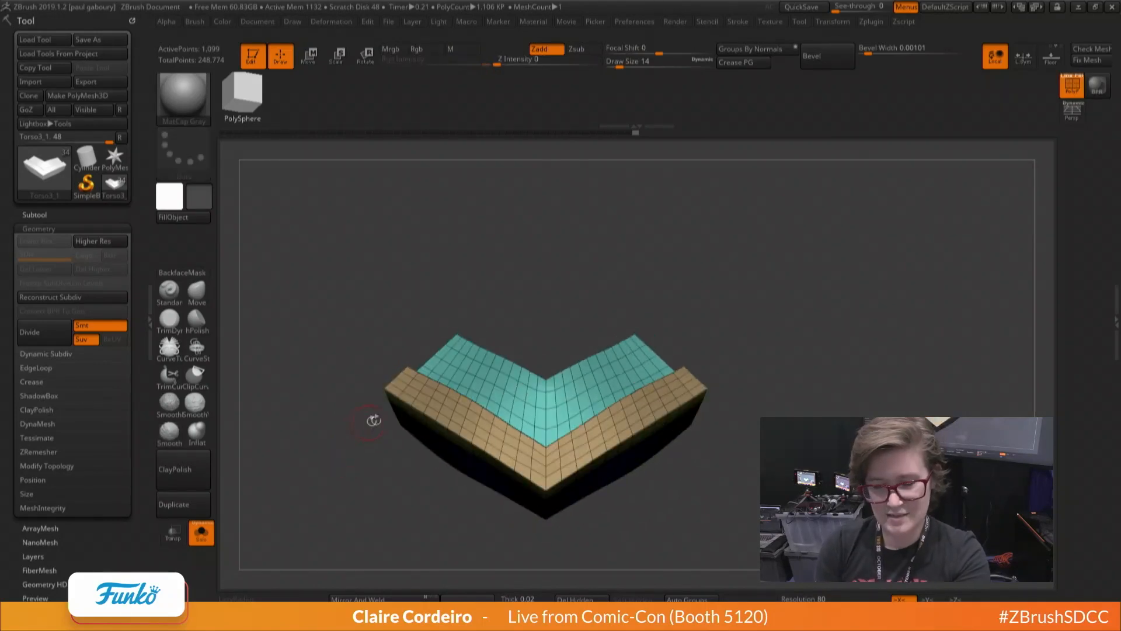
mouse_move(394, 370)
right_mouse_down()
mouse_move(395, 435)
mouse_move(320, 368)
mouse_move(337, 429)
mouse_move(360, 437)
mouse_move(353, 396)
right_mouse_up()
right_click_drag(353, 444, 342, 362)
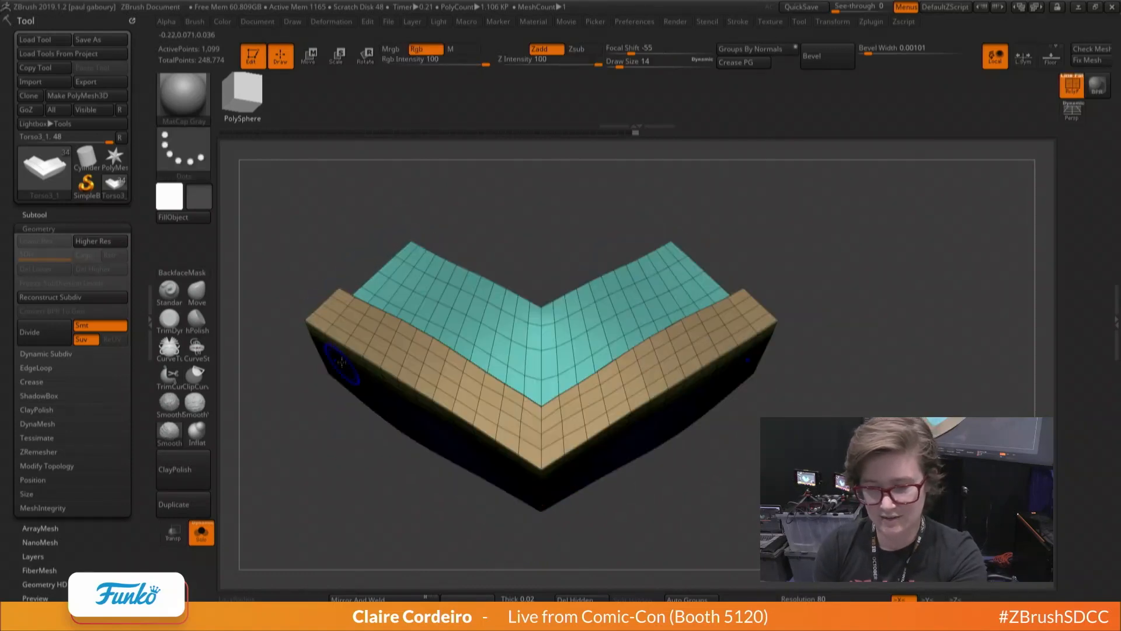
Subdivide the chest collar twice to subdivision level 3 and hide the polyframe
key("ctrl+d")
key("ctrl+d")
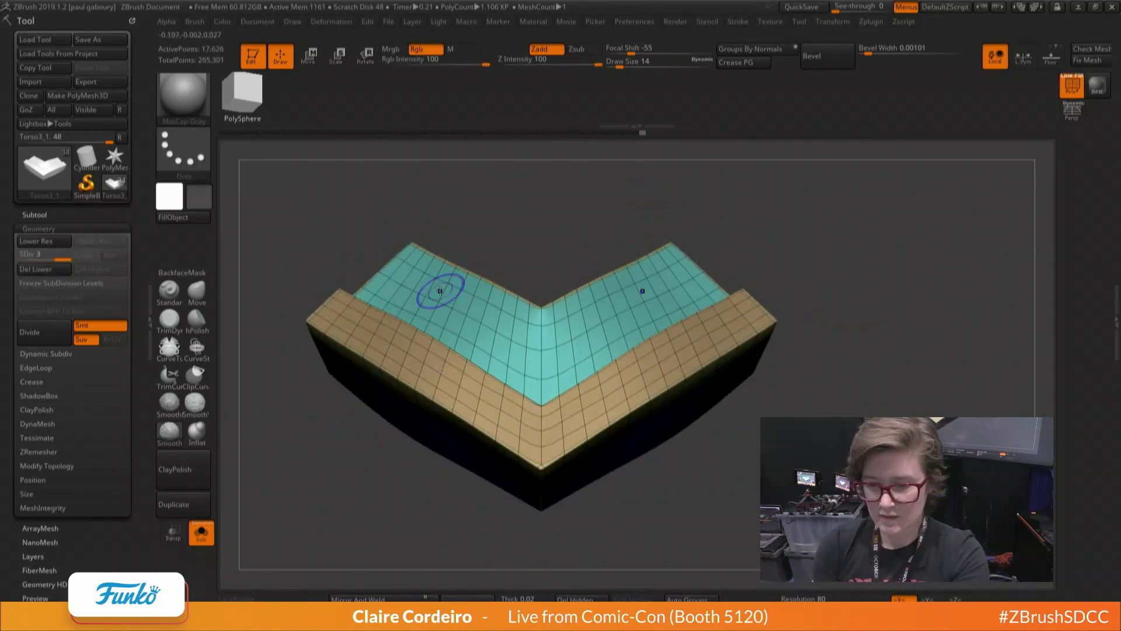
key("shift+f")
Nudge the tip of the chest collar's V-shaped seam with the Move brush at draw sizes 4 and 2
right_click_drag(439, 290, 399, 386, "alt")
key("b")
key("m")
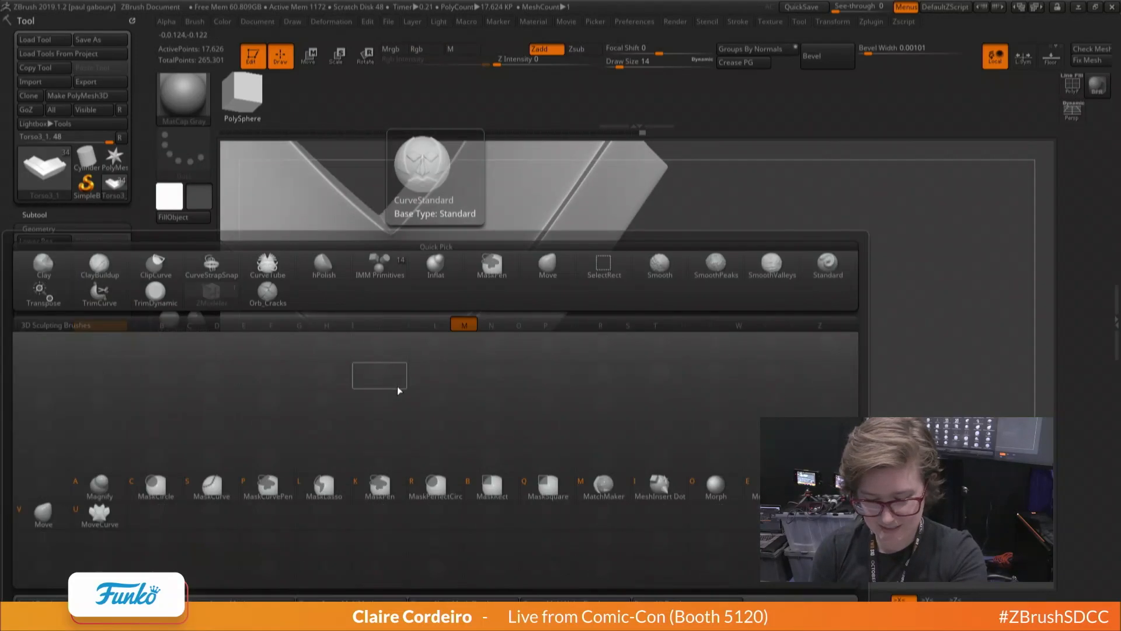
key("v")
key("space")
left_click_drag(397, 386, 396, 359)
key("space")
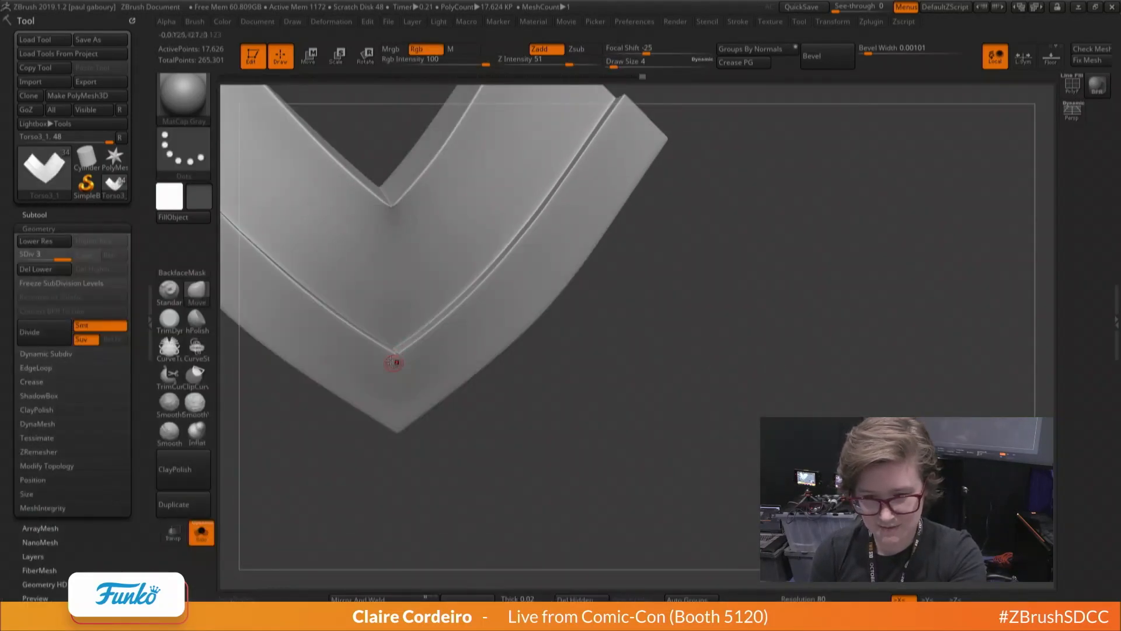
mouse_move(395, 362)
right_mouse_down()
mouse_move(335, 300)
mouse_move(377, 349)
mouse_move(406, 363)
right_mouse_up()
key("space")
left_click_drag(406, 358, 401, 357)
right_click_drag(400, 357, 345, 352)
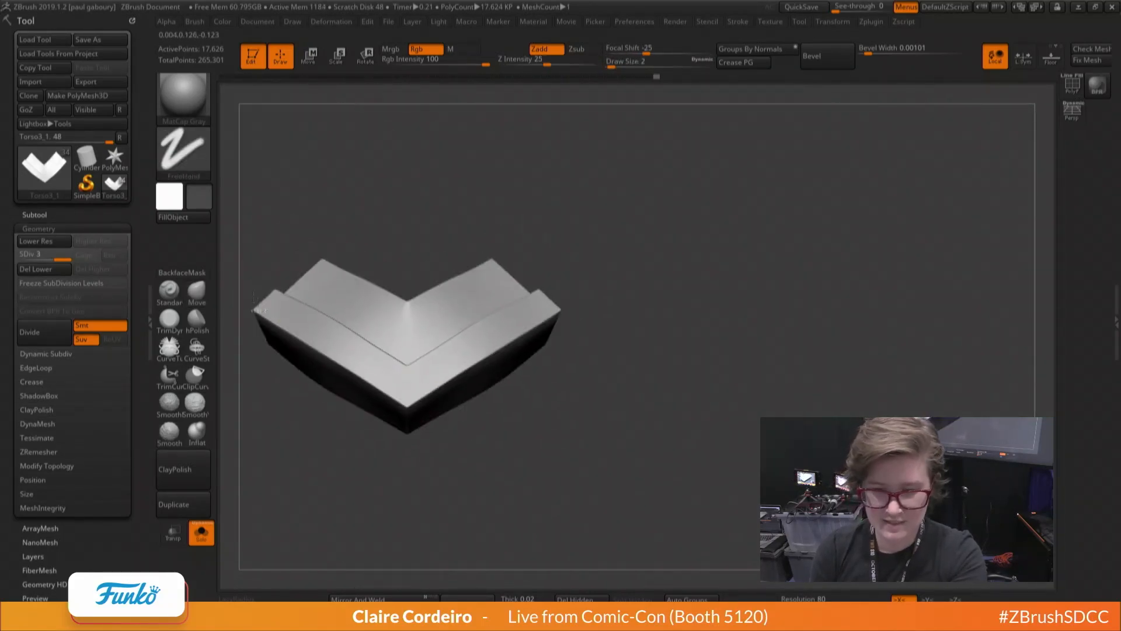
Bring back the full figure and set the Move brush draw size to 136
key("b")
key("m")
key("v")
key("space")
left_click_drag(358, 351, 393, 347)
right_click_drag(380, 401, 331, 395, "ctrl")
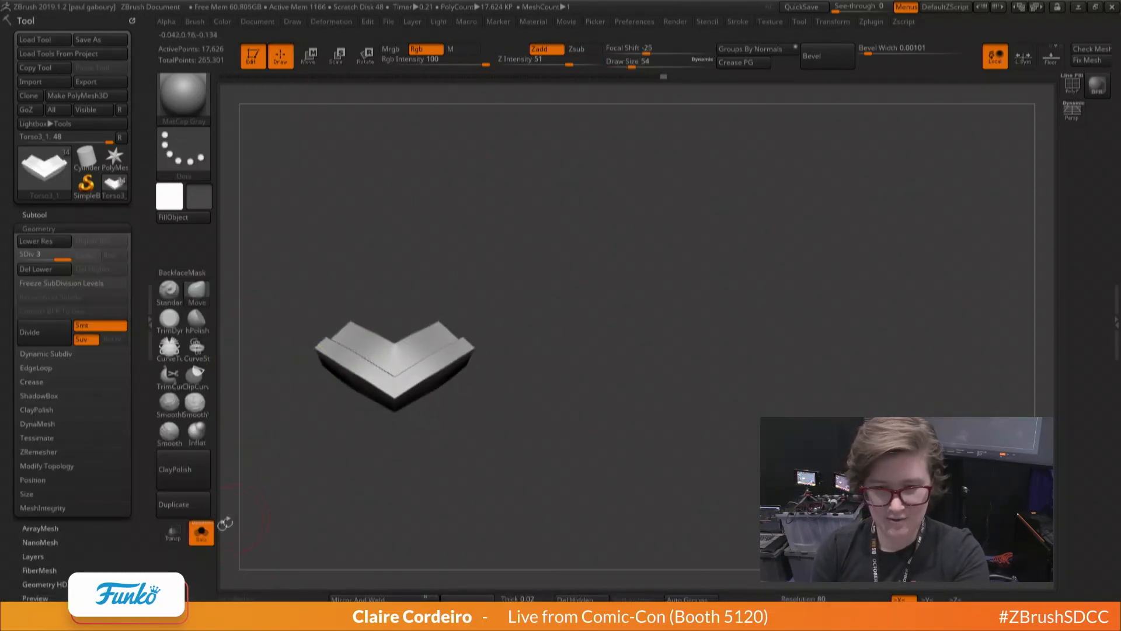
left_click(201, 531)
key("space")
mouse_move(350, 379)
left_mouse_down()
mouse_move(362, 377)
mouse_move(345, 376)
left_mouse_up()
key("space")
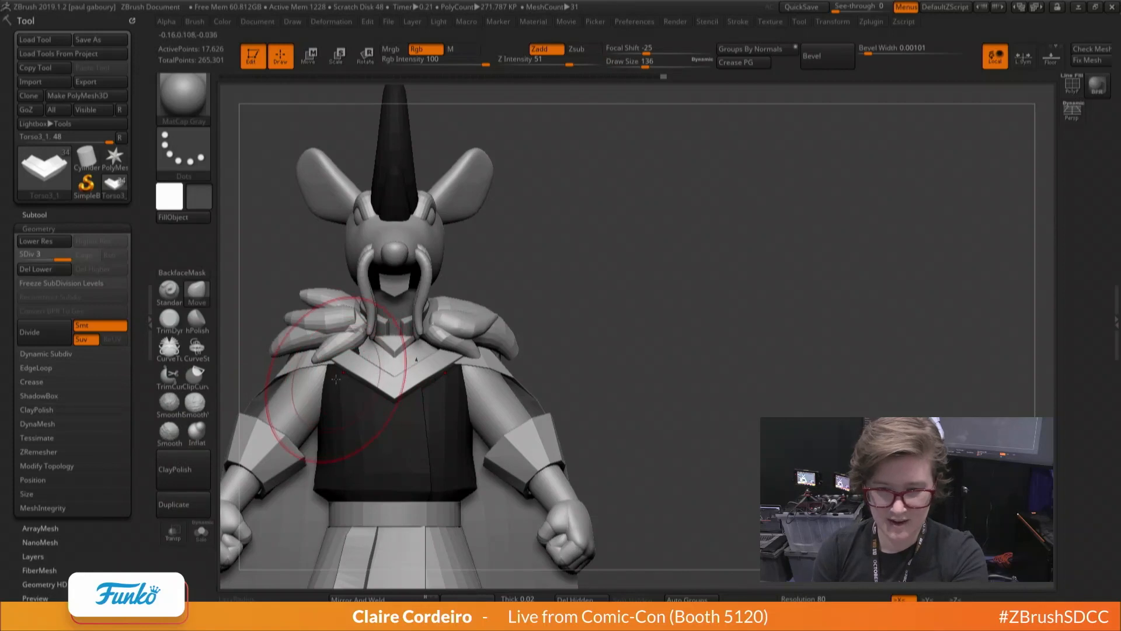
Select the head subtool and check which parts belong to it by isolating it
mouse_move(380, 387)
right_mouse_down("ctrl")
mouse_move(318, 395)
mouse_move(343, 399)
mouse_move(321, 317)
mouse_move(369, 257)
mouse_move(393, 336)
mouse_move(357, 310)
mouse_move(422, 383)
mouse_move(443, 401)
mouse_move(498, 395)
mouse_move(318, 368)
mouse_move(373, 379)
right_mouse_up("ctrl")
left_click(422, 401, "alt")
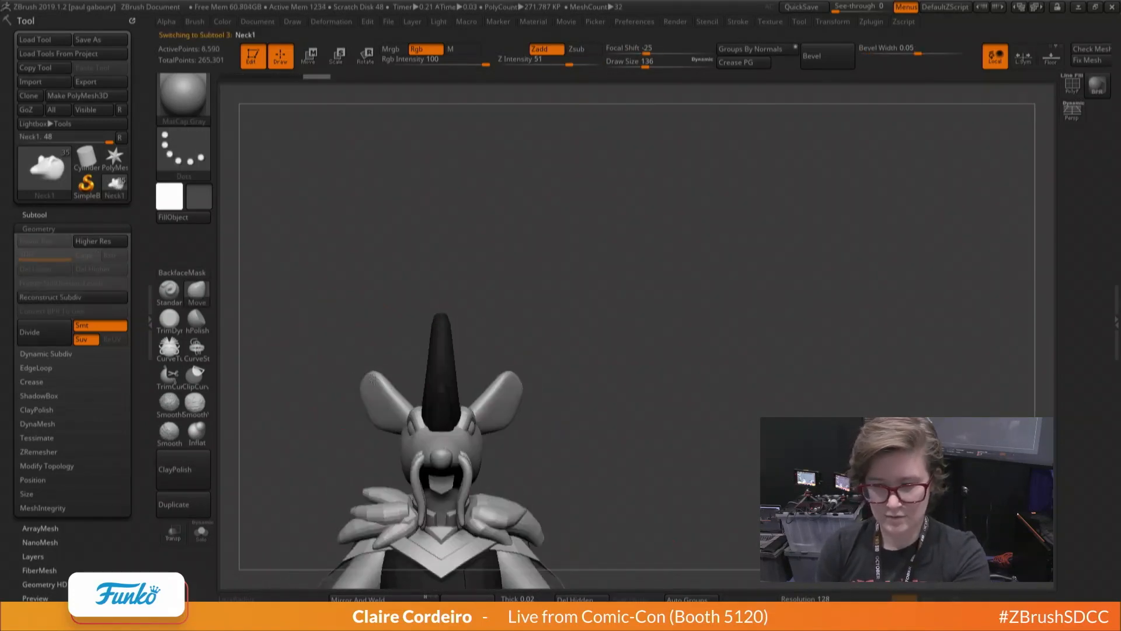
left_click(201, 532)
left_click(200, 532)
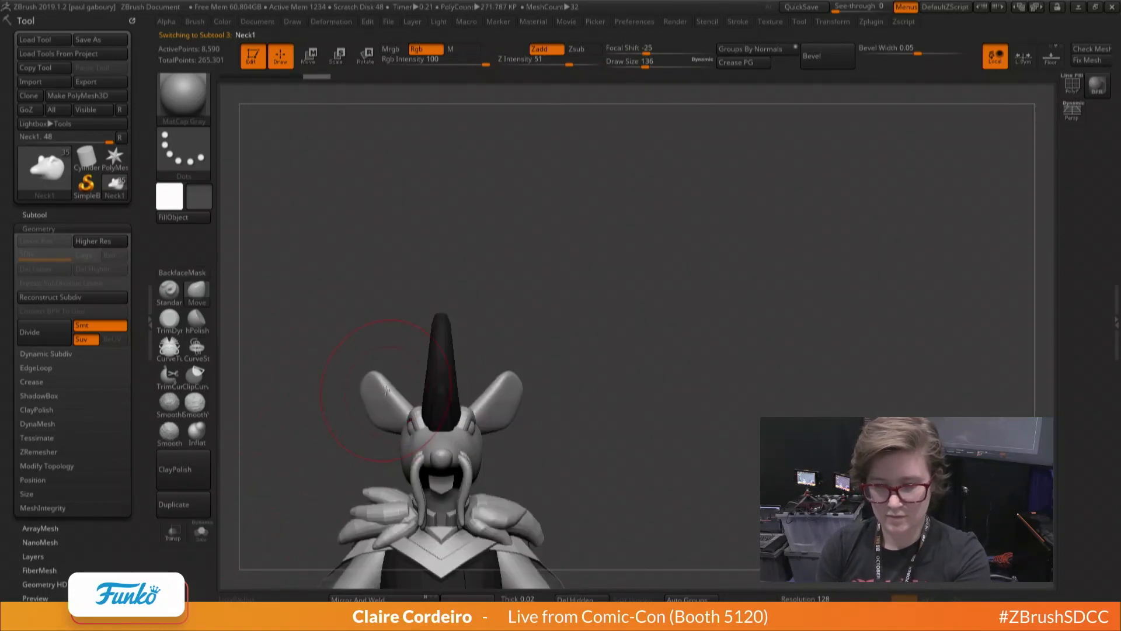
left_click(197, 542)
left_click(198, 542)
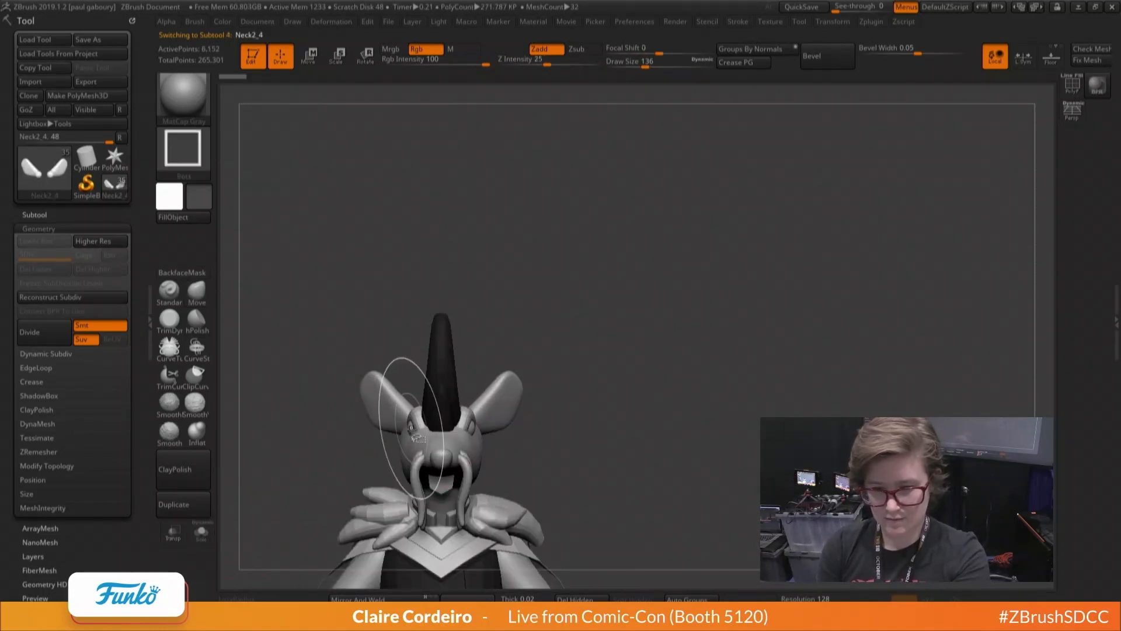
Regroup the ears subtool with Auto Groups and split the pieces at the eyes from the ears
key("shift+f")
key("shift+f")
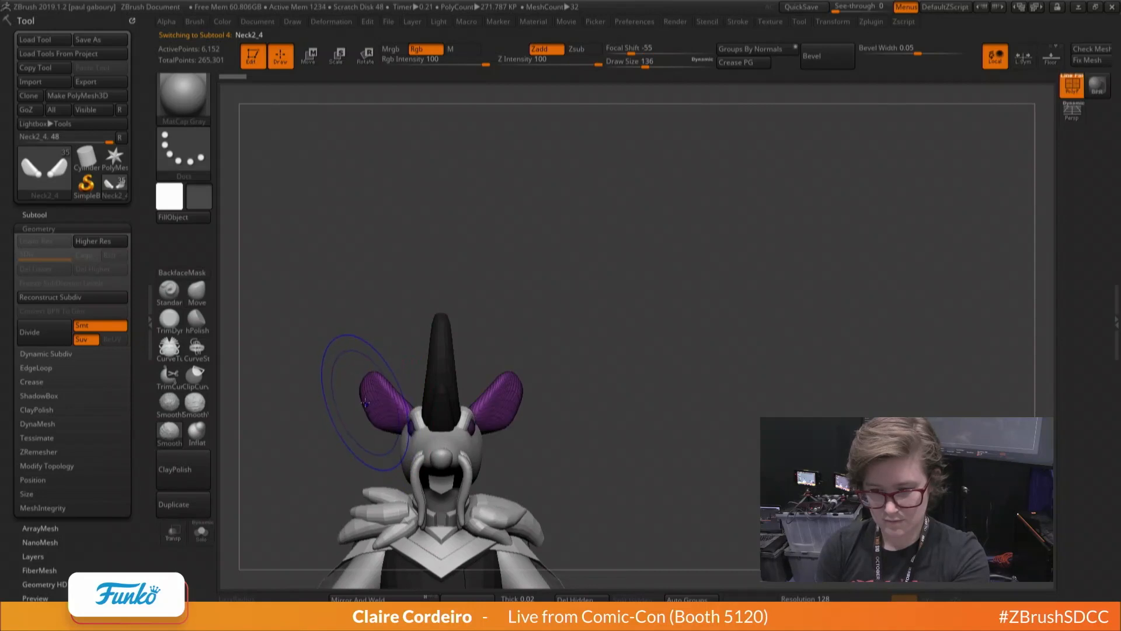
left_click(691, 598)
left_click(414, 431, "ctrl+shift")
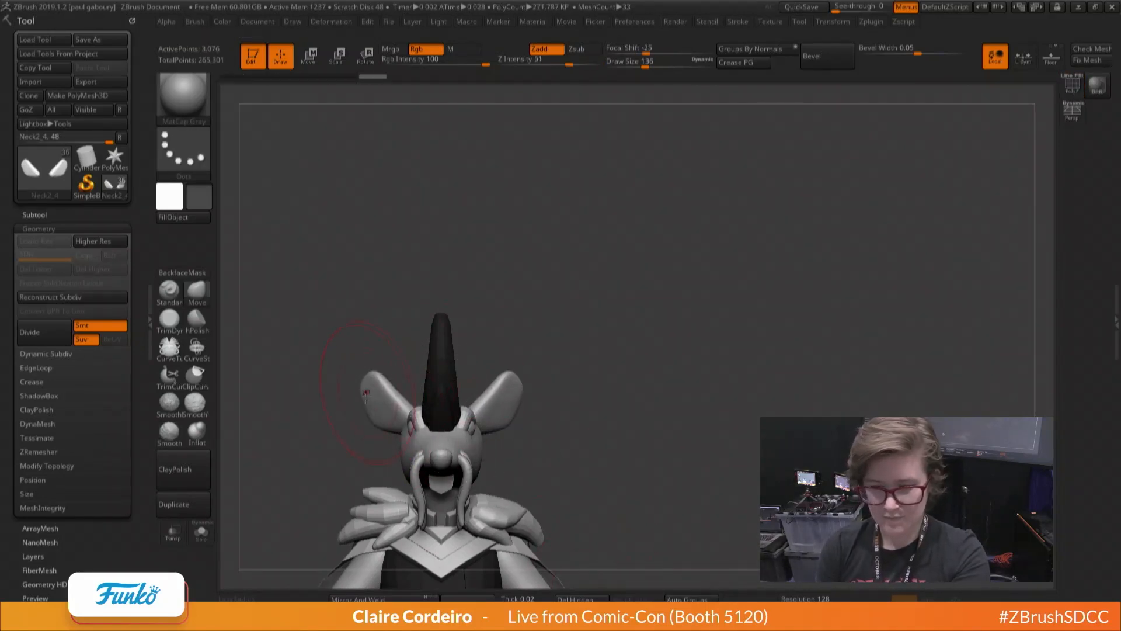
Isolate the ears, subdivide them once to subdivision level 2 and return to the full figure
left_click_drag(314, 399, 347, 403)
left_click(201, 532)
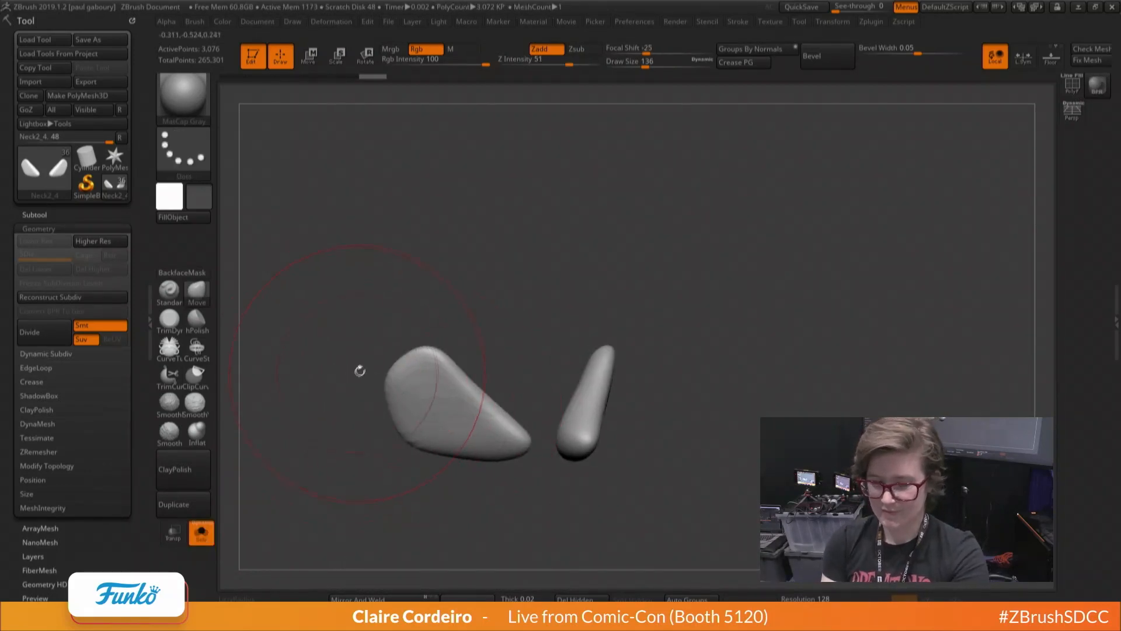
key("d")
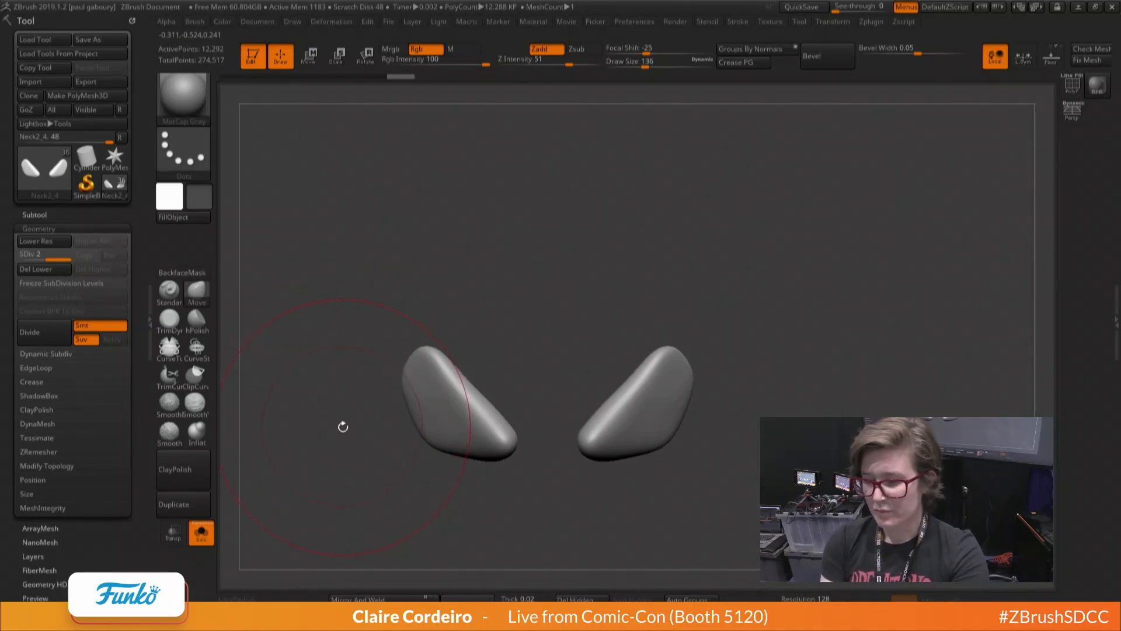
mouse_move(342, 427)
left_mouse_down()
mouse_move(357, 433)
mouse_move(346, 427)
mouse_move(327, 468)
mouse_move(371, 405)
mouse_move(324, 339)
left_mouse_up()
left_click(202, 534)
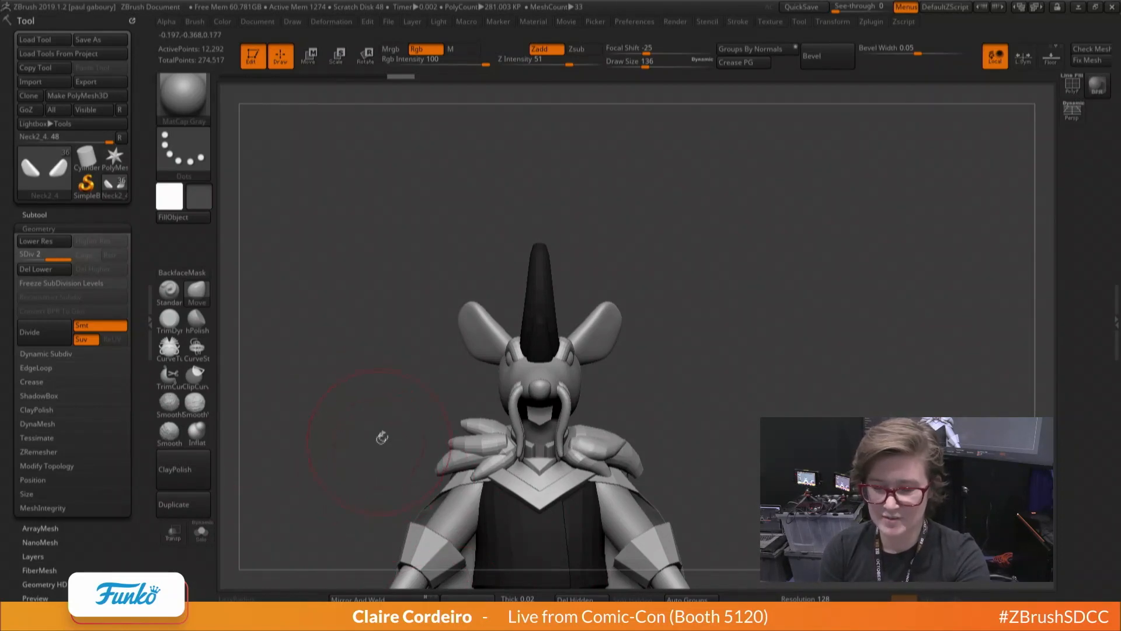
Set the active color to white for the dark torso and mohawk and review the figure in three-quarter view
left_click_drag(382, 438, 407, 471)
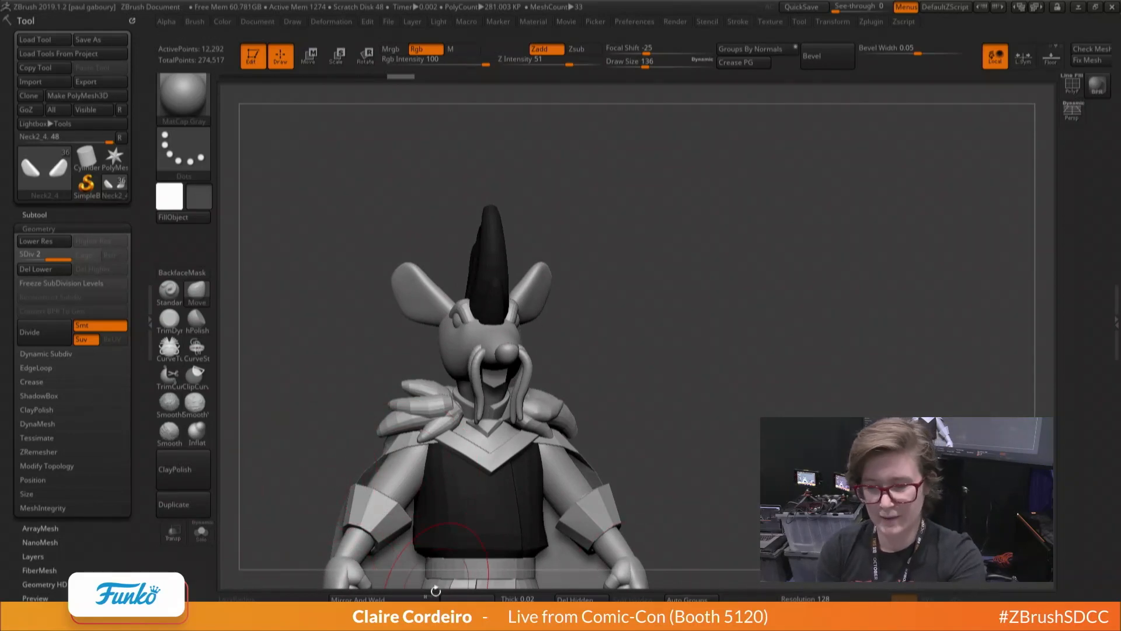
left_click_drag(315, 437, 349, 382, "alt")
mouse_move(310, 345)
left_mouse_down("shift")
mouse_move(306, 359)
mouse_move(368, 382)
left_mouse_up("shift")
key("space")
left_click(192, 383)
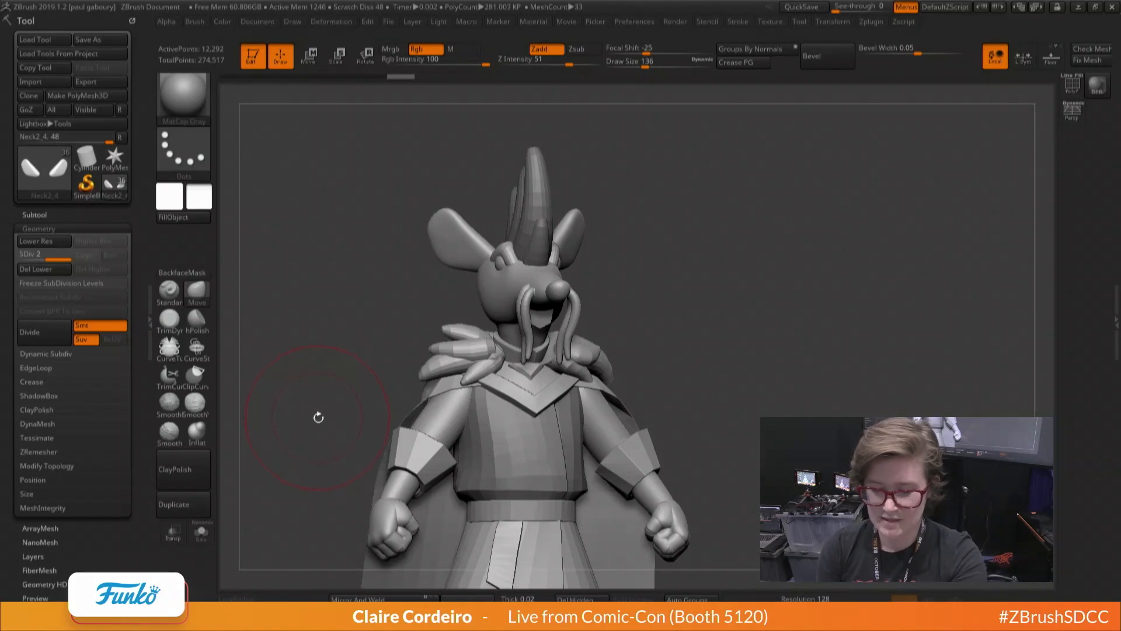
left_click_drag(324, 400, 311, 398)
left_click_drag(317, 401, 368, 396)
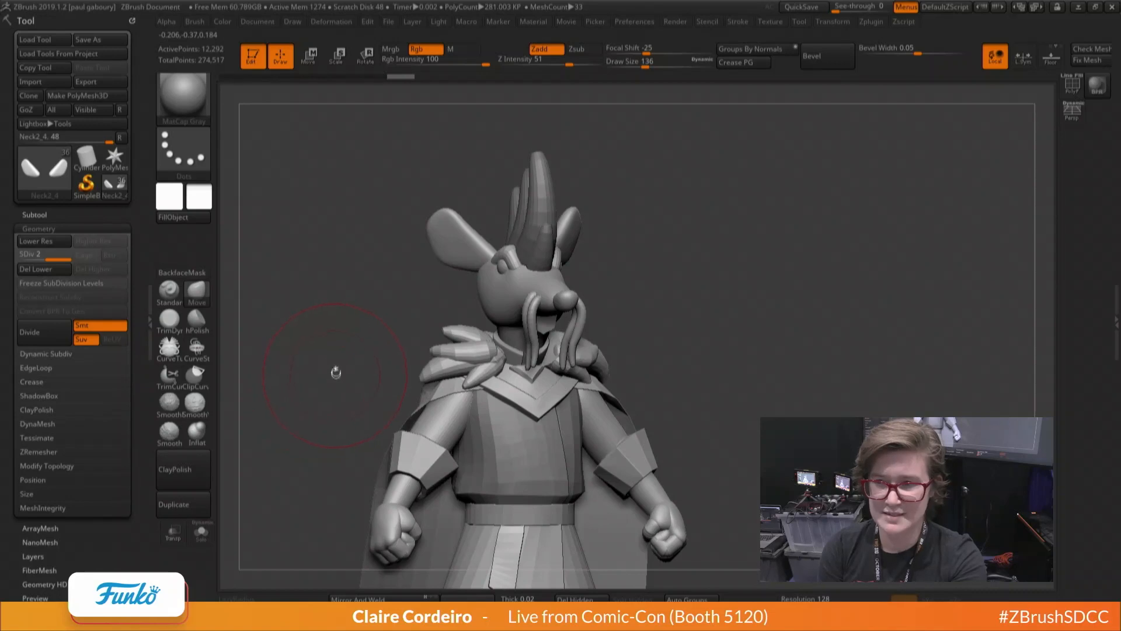
Face the figure to the front and isolate the ears subtool
left_click_drag(337, 374, 348, 361, "shift")
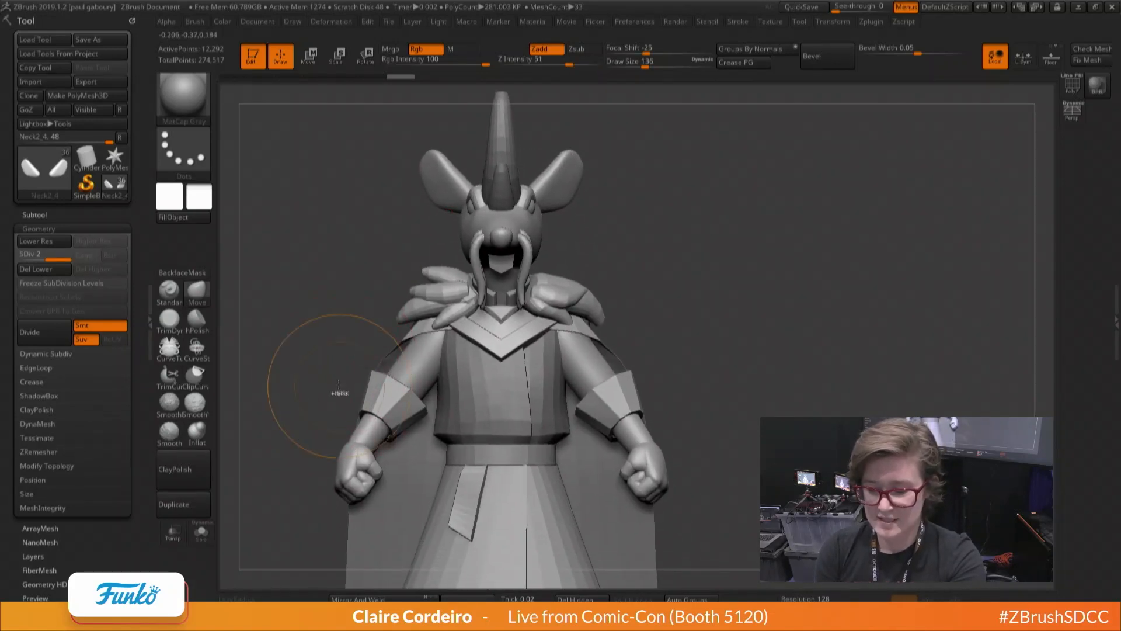
mouse_move(341, 393)
right_mouse_down("ctrl")
mouse_move(345, 362)
mouse_move(354, 370)
right_mouse_up("ctrl")
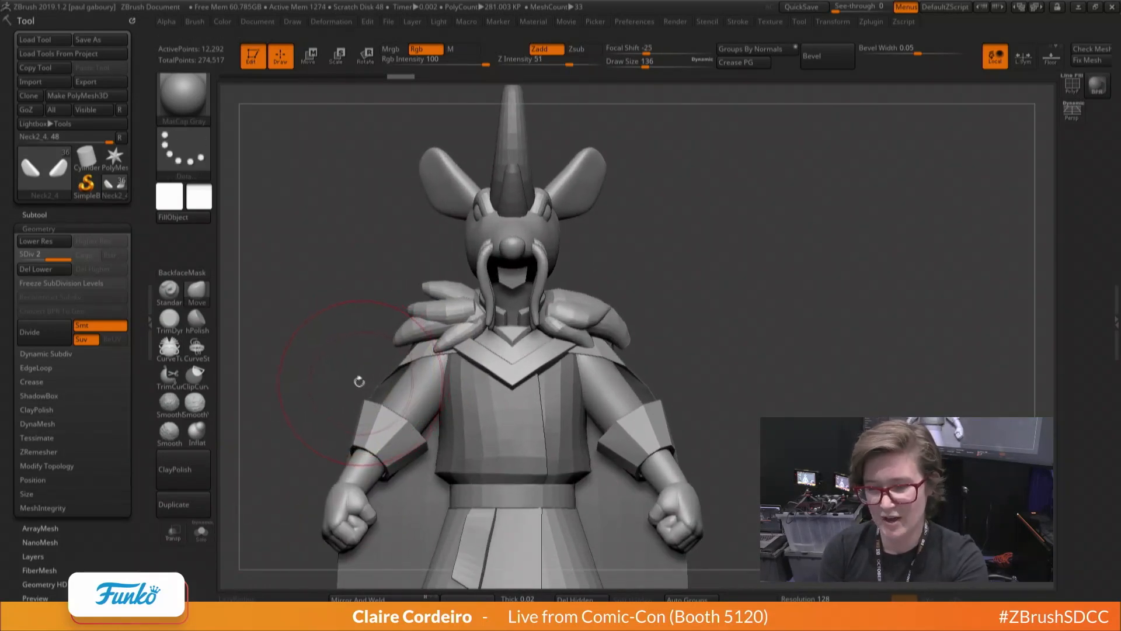
right_click(331, 371)
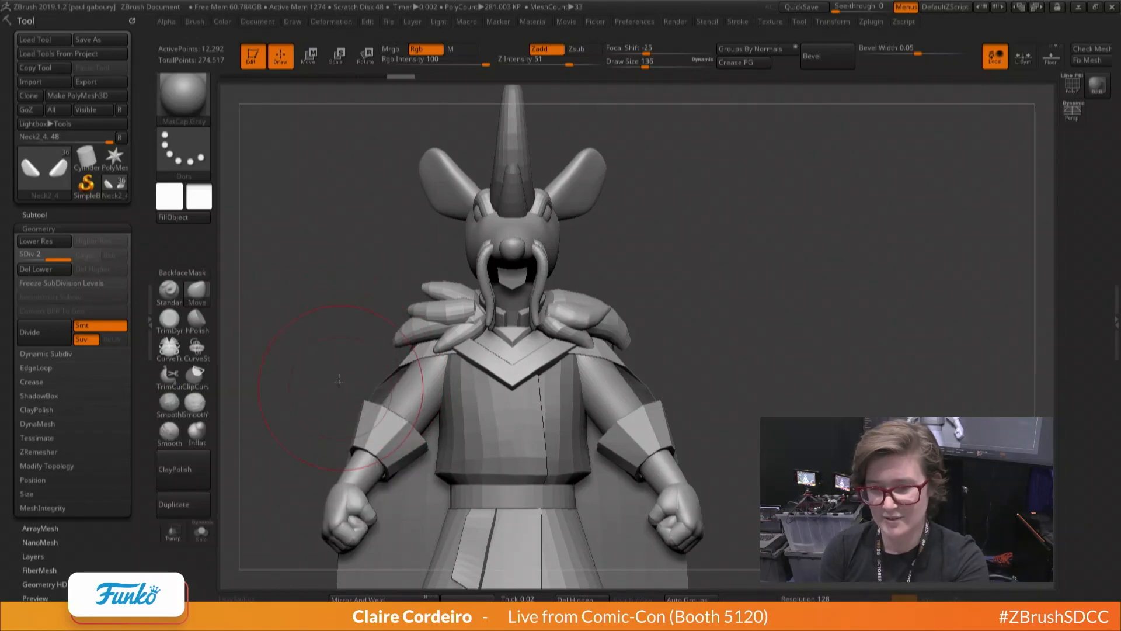
right_click_drag(339, 381, 347, 361, "alt")
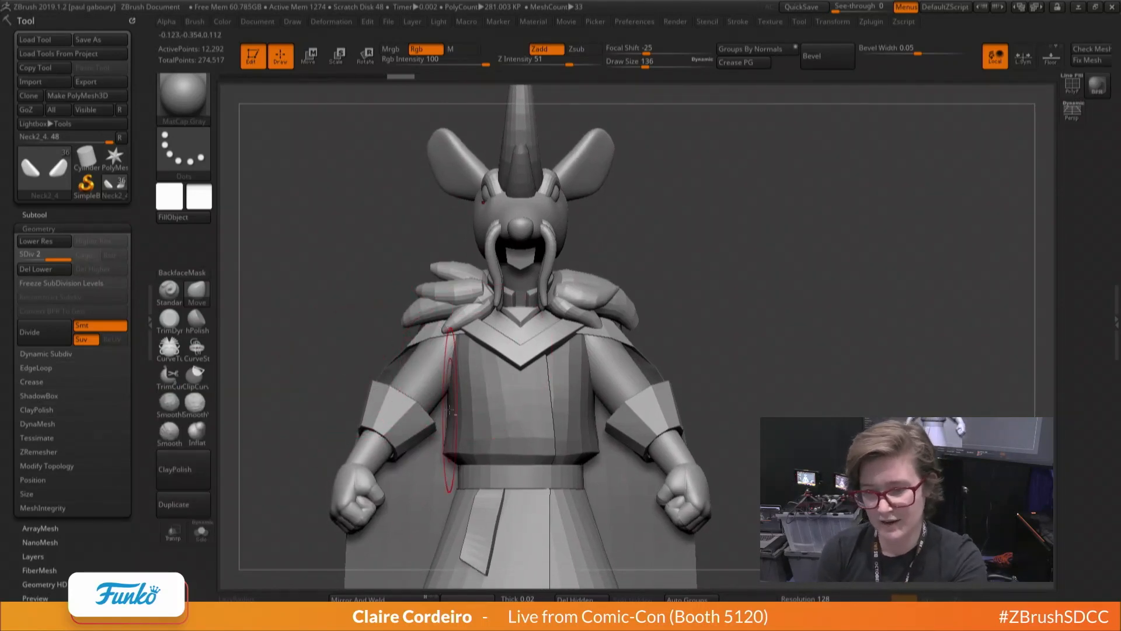
mouse_move(449, 411)
right_mouse_down("alt")
mouse_move(397, 398)
mouse_move(414, 494)
right_mouse_up("alt")
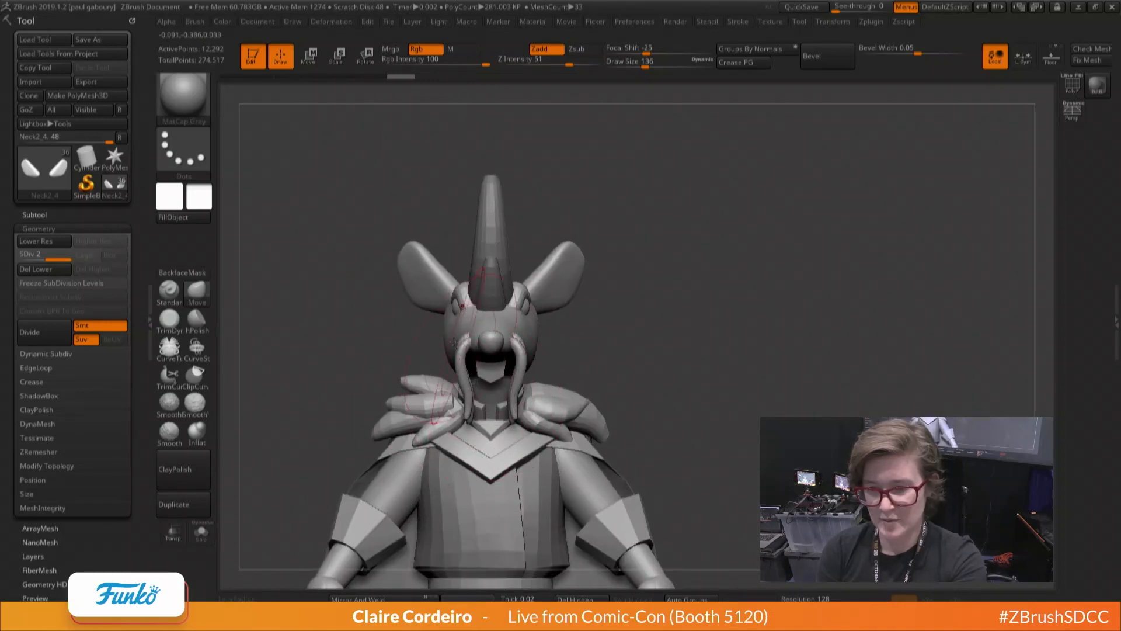
right_click_drag(453, 342, 405, 404, "alt")
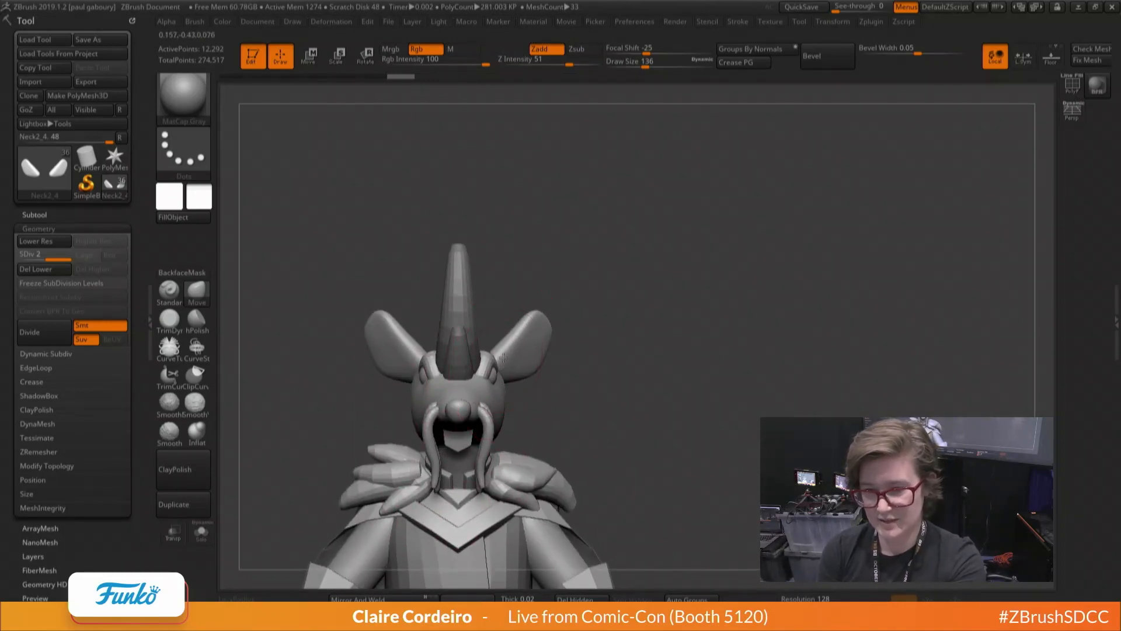
left_click(202, 533)
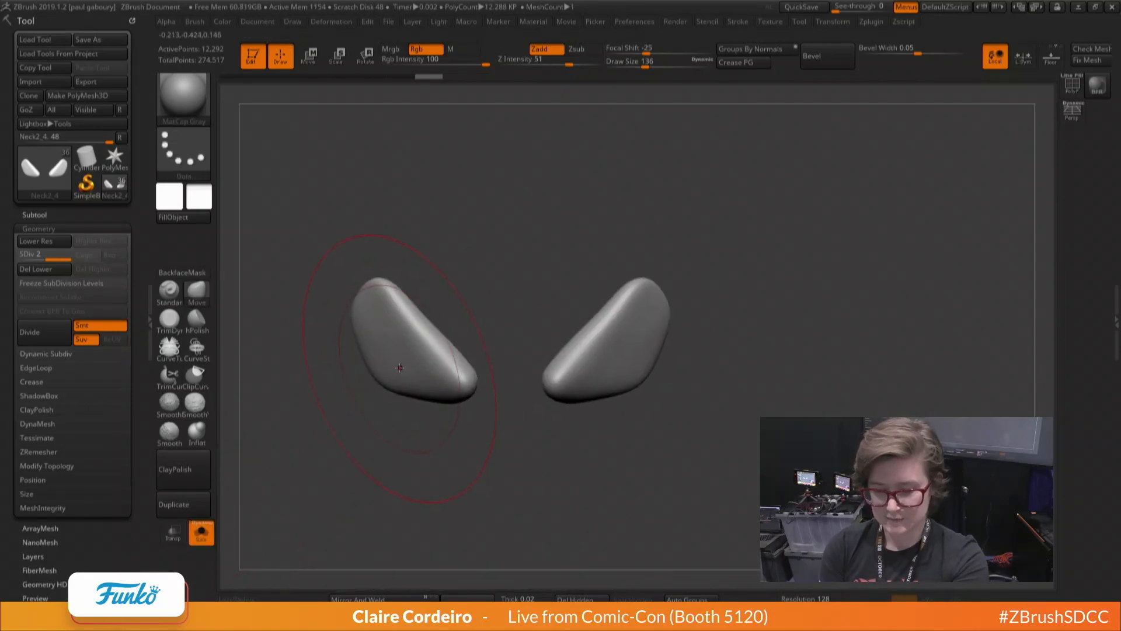
Choose the CurveTube brush and reduce its draw size to 29
key("b")
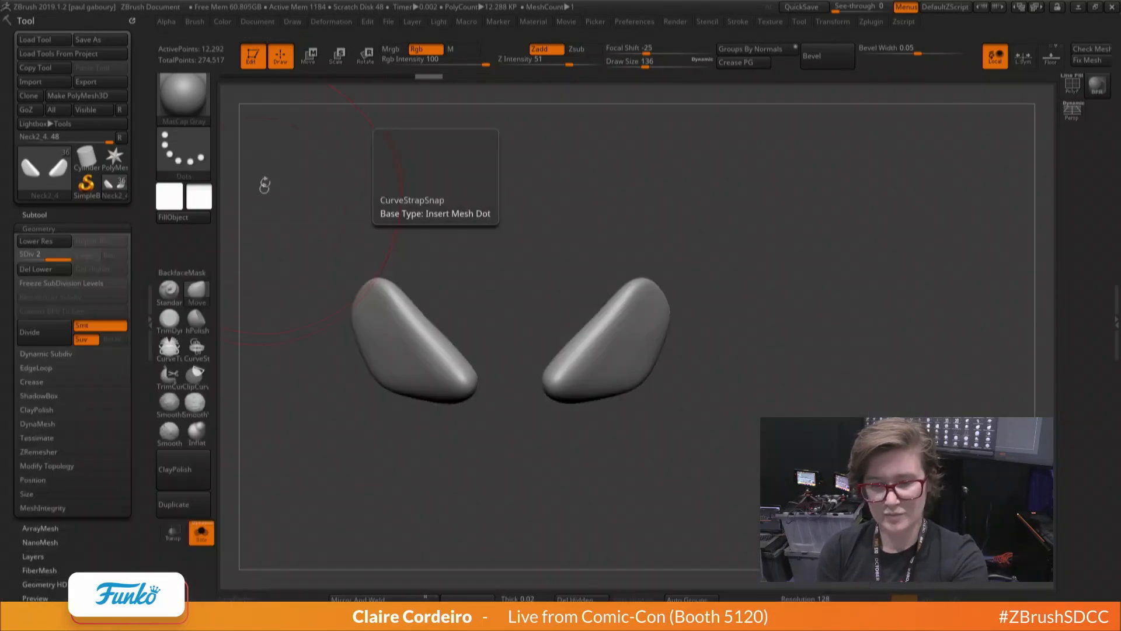
left_click(164, 348)
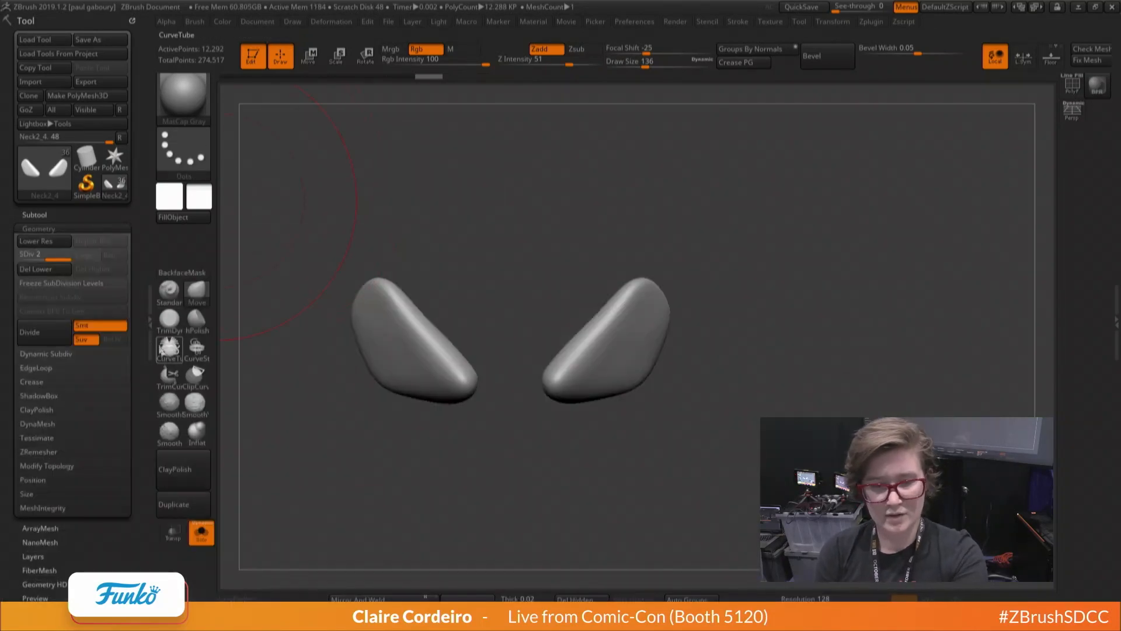
key("space")
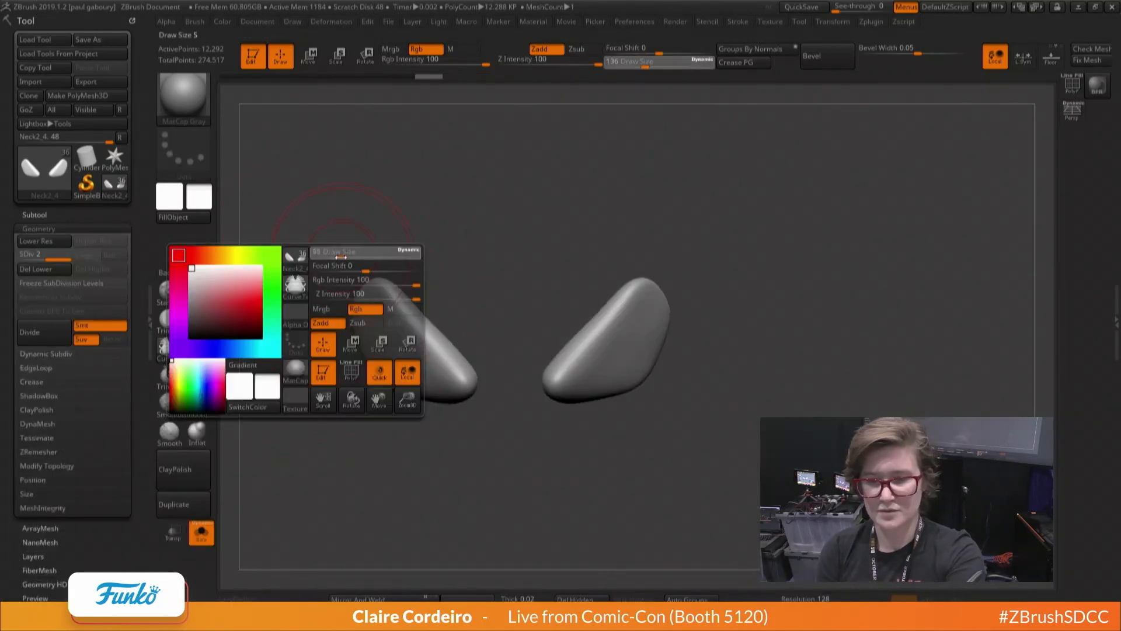
left_click_drag(343, 266, 380, 320)
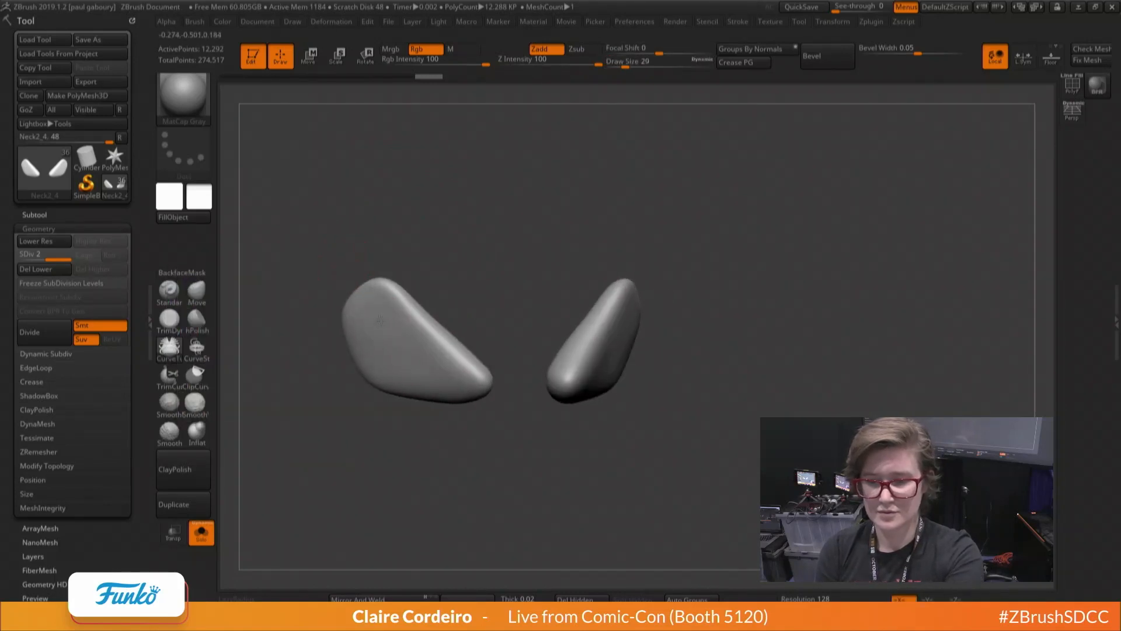
Adjust the Curve Falloff in the stroke's curve modifiers so that tubes taper along their length
left_click(737, 21)
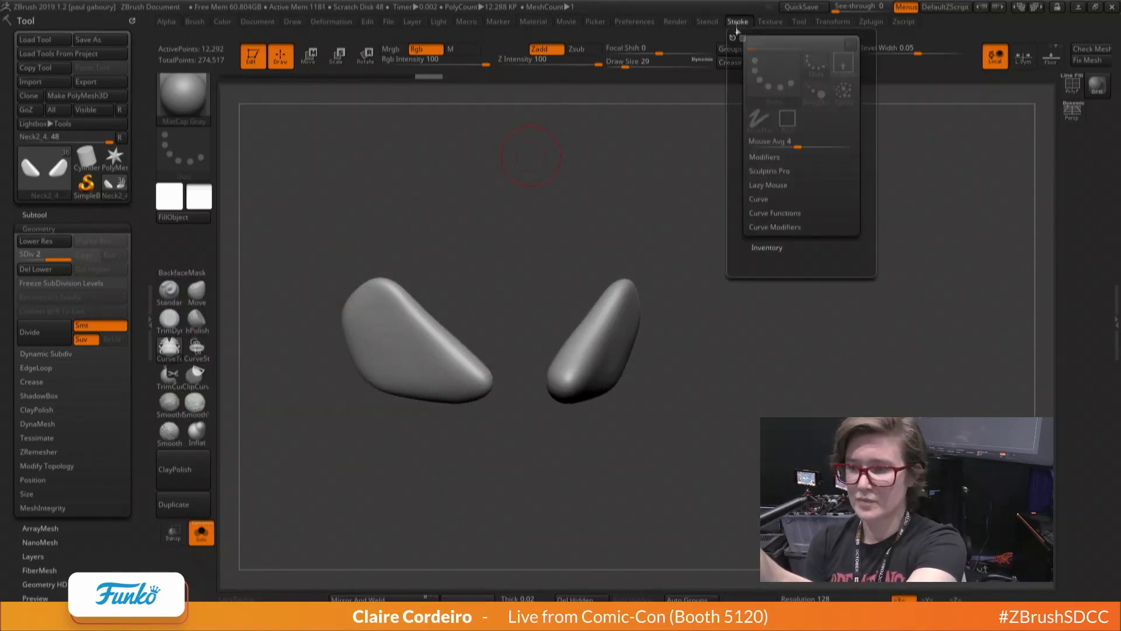
left_click(765, 226)
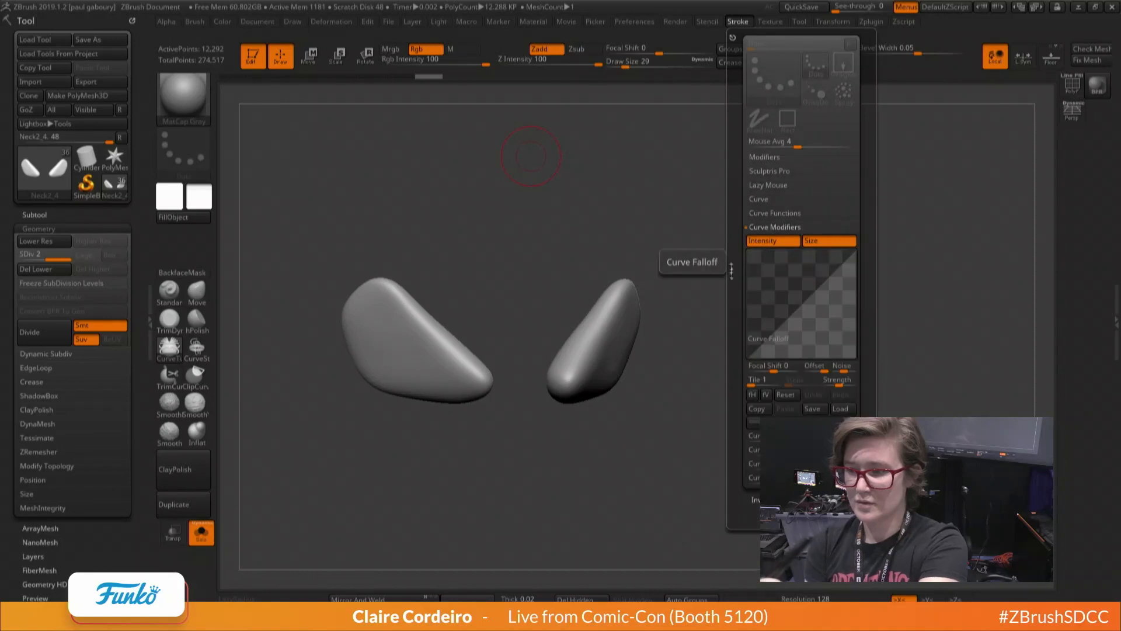
left_click_drag(749, 354, 759, 261)
Reduce the draw size to 22 and delete the lower subdivision levels of the ears
mouse_move(321, 317)
left_mouse_down()
mouse_move(357, 296)
mouse_move(452, 351)
left_mouse_up()
key("space")
left_click(348, 283)
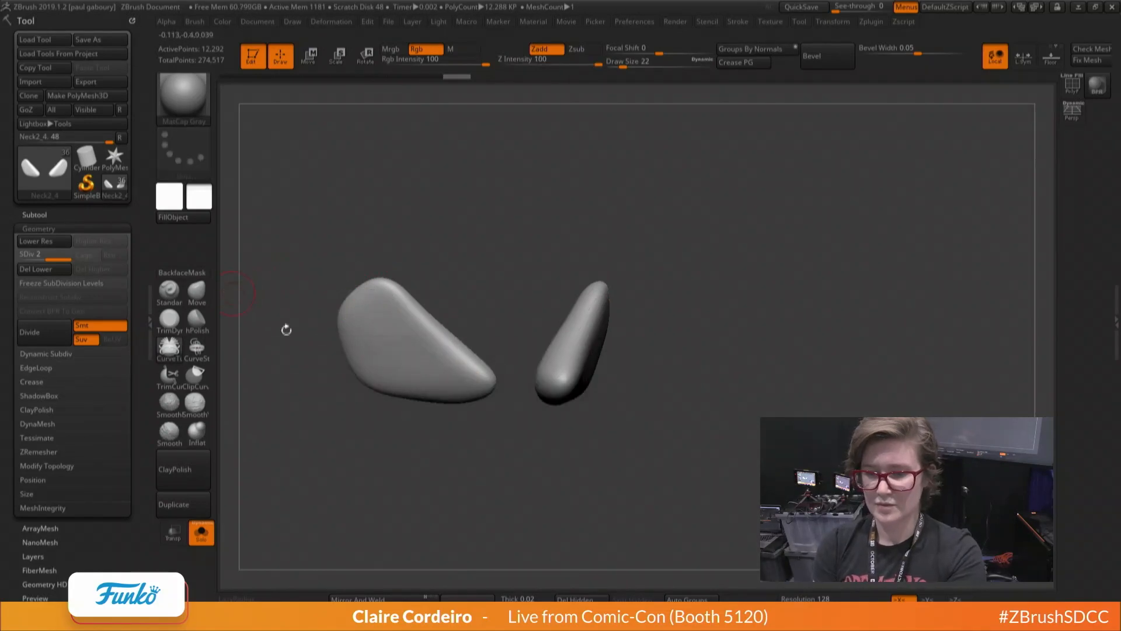
left_click(37, 269)
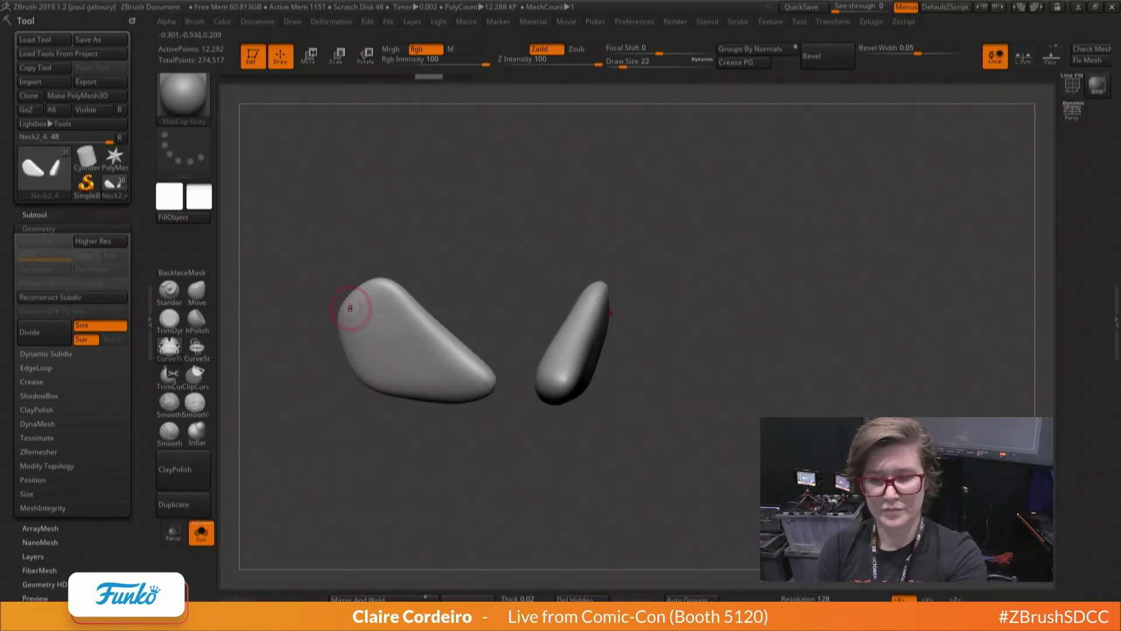
Try to draw a tapered curve tube along the ear's upper edge, and undo it
left_click_drag(484, 377, 485, 378)
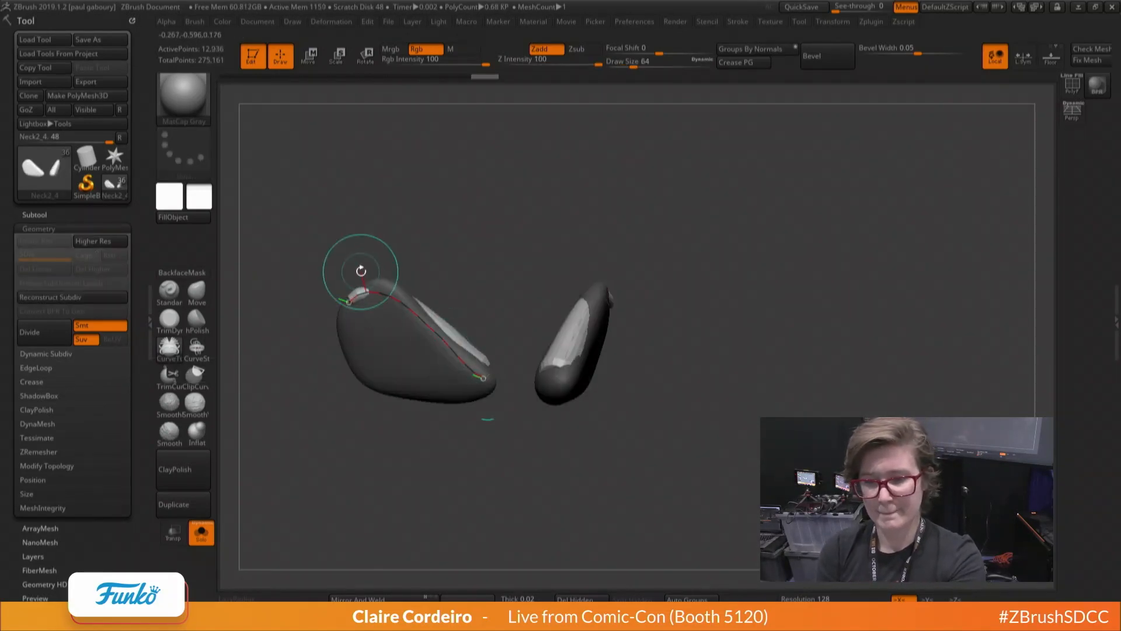
key("ctrl+z")
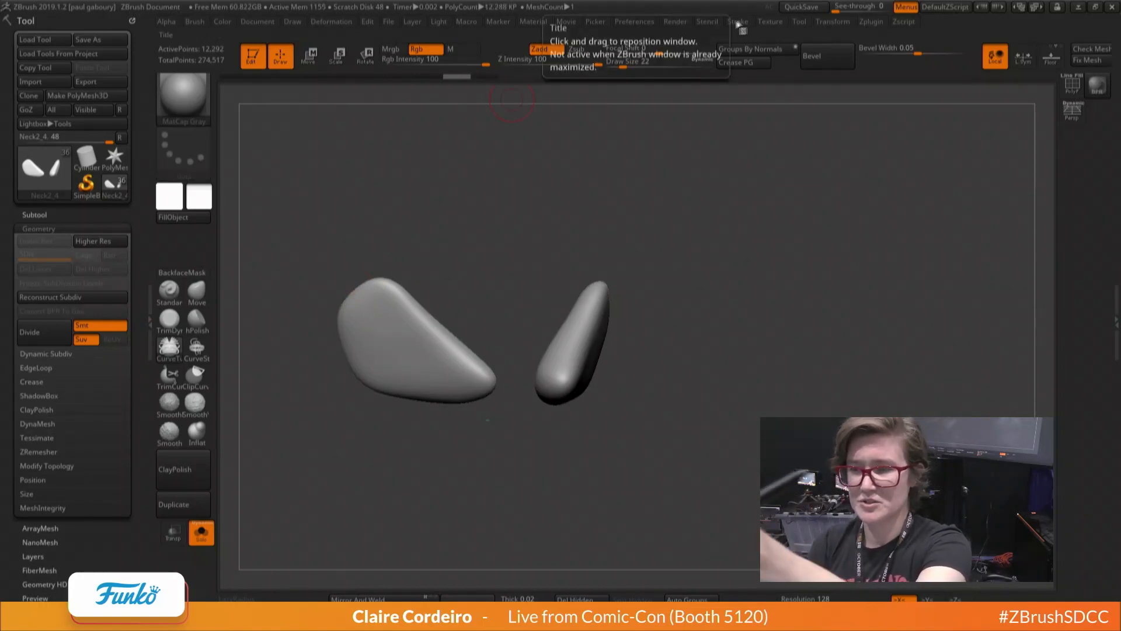
Set the picker's depth mode to Cont Z so that curves follow the surface continuously
left_click(590, 24)
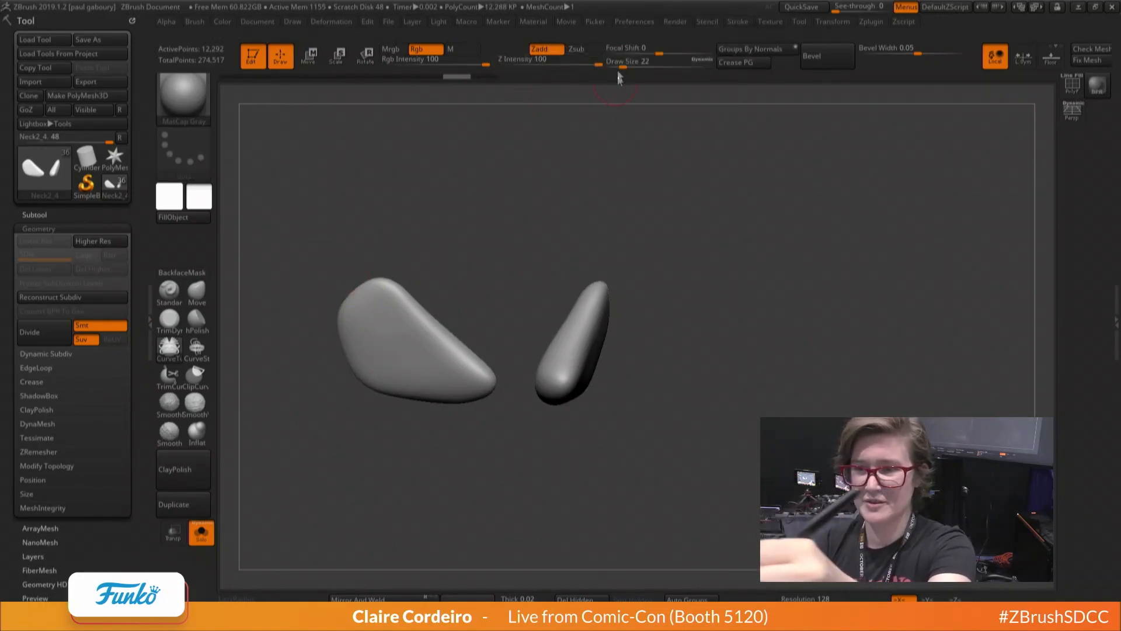
left_click(596, 24)
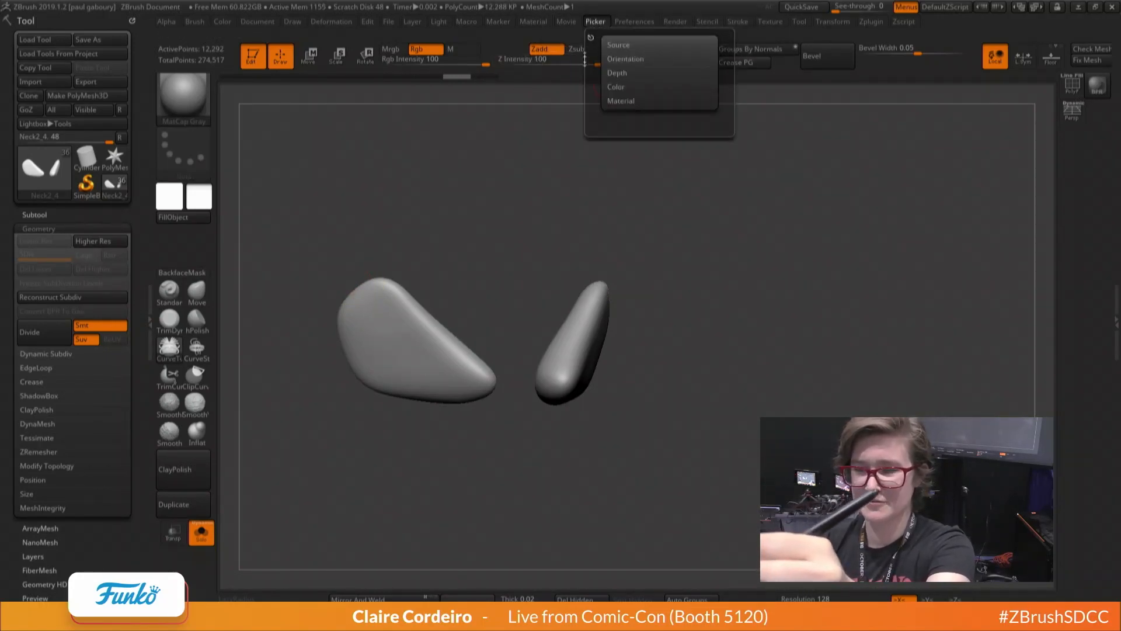
left_click(618, 71)
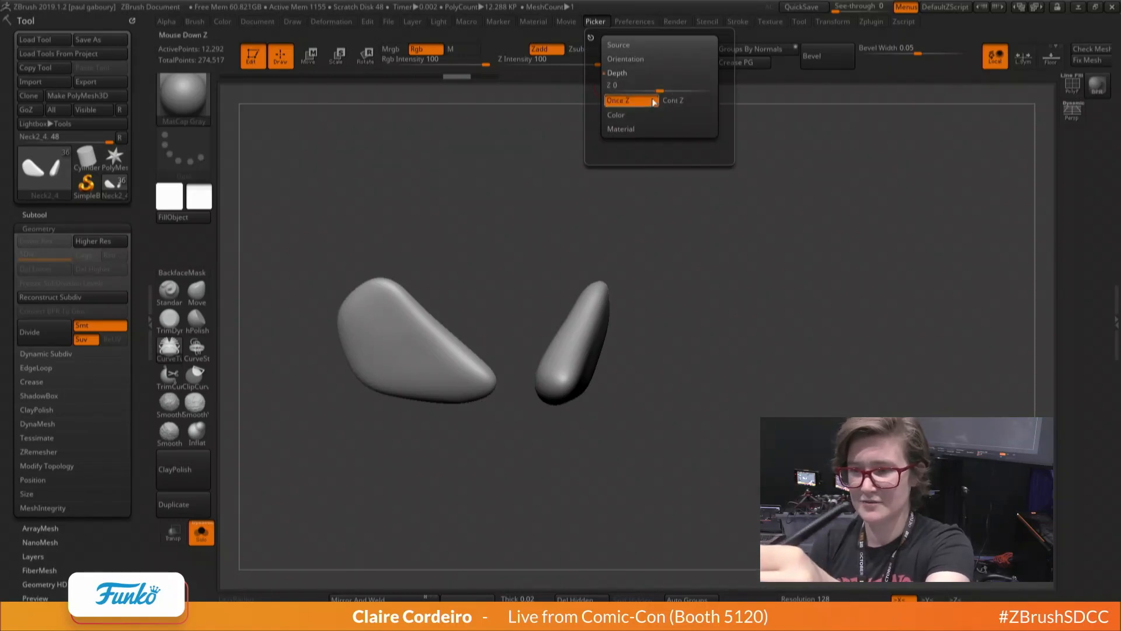
left_click(681, 100)
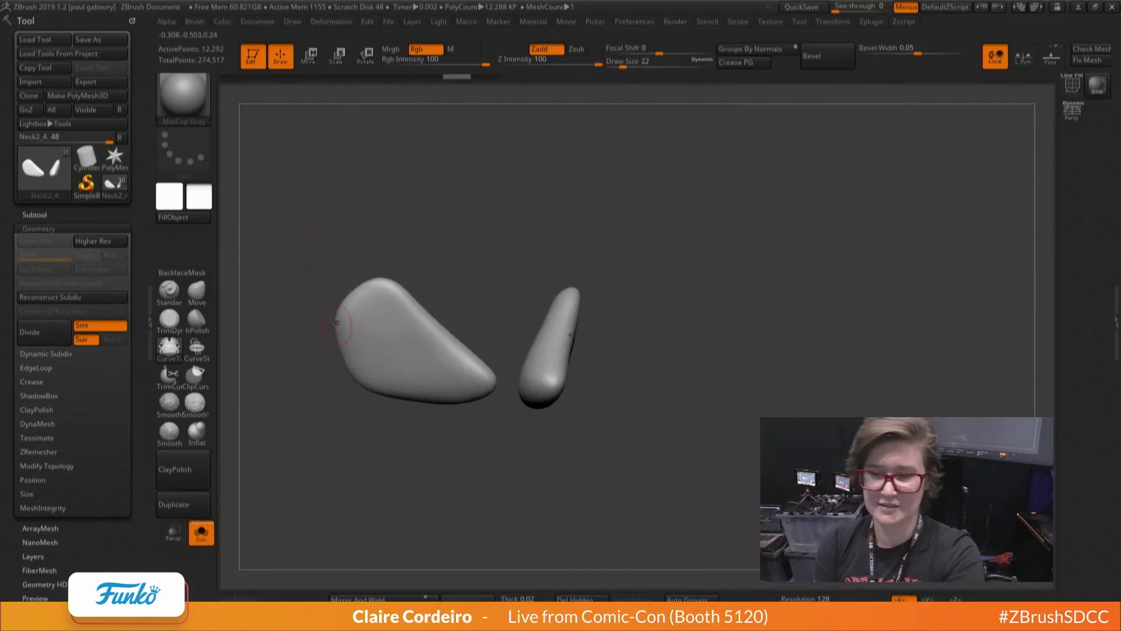
Draw a mirrored, tapered curve tube along the upper edge of the ear and check it from several angles
left_click_drag(442, 352, 481, 387)
left_click(369, 294)
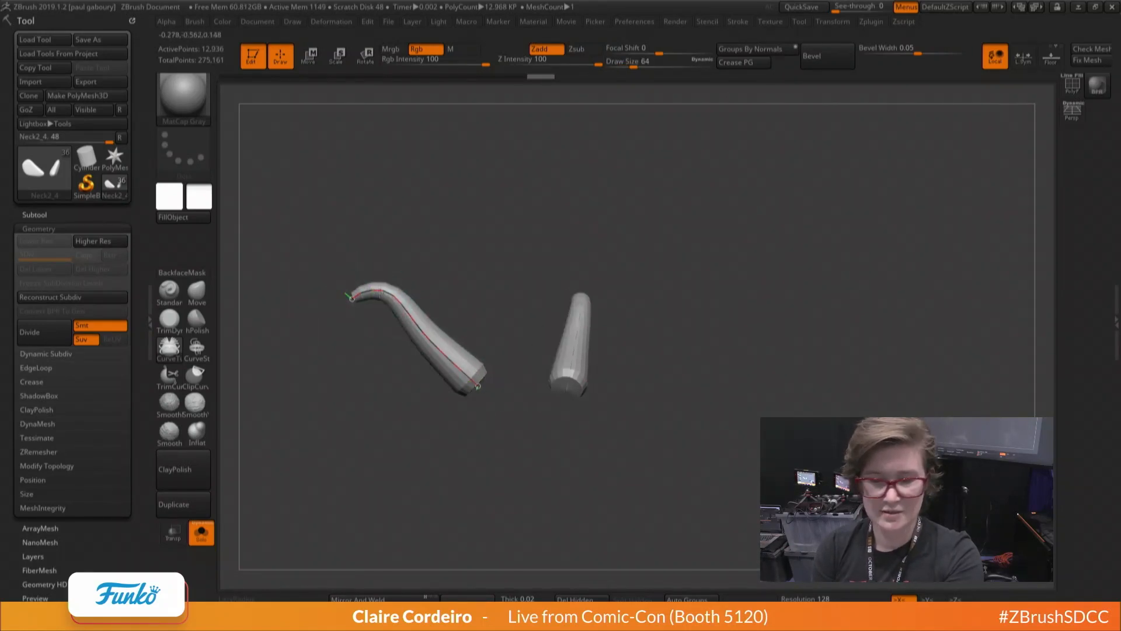
left_click_drag(298, 324, 356, 316)
left_click_drag(490, 414, 432, 351)
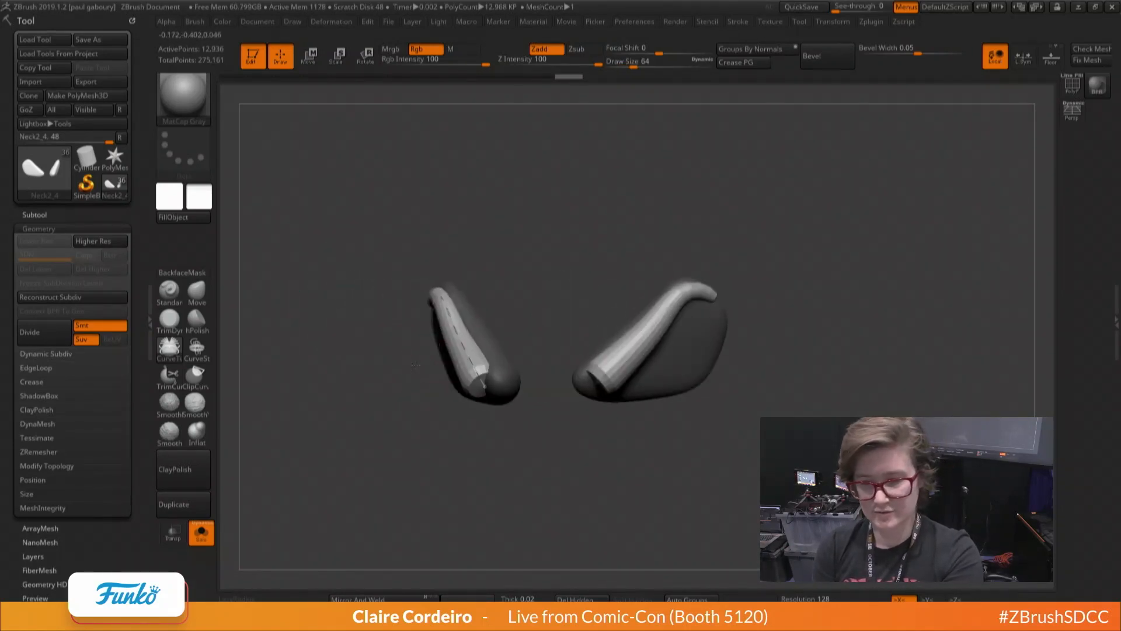
key("ctrl+z")
key("ctrl+shift+z")
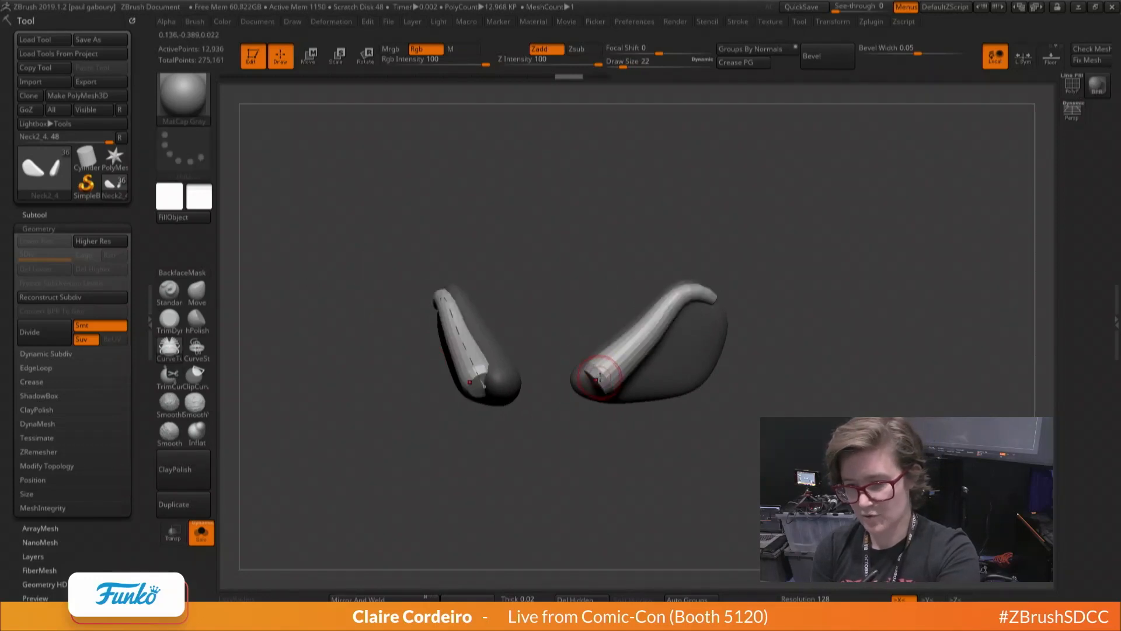
left_click_drag(443, 374, 497, 391)
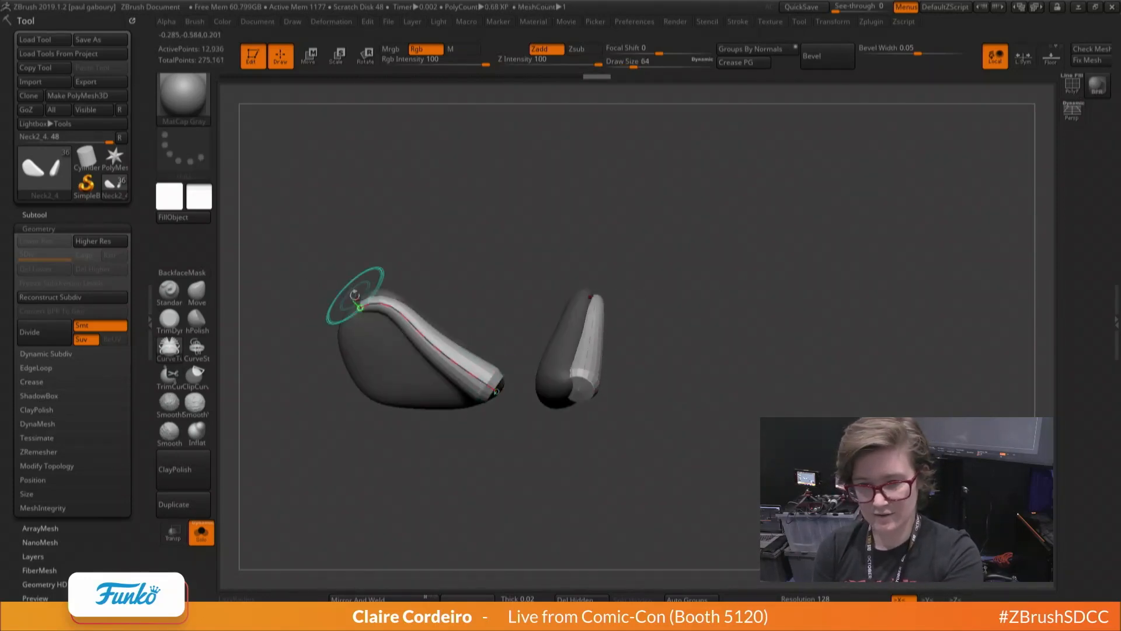
Set the draw size to 16 and update the ear tube to that thinner thickness
left_click_drag(333, 338, 351, 313)
key("space")
left_click_drag(306, 276, 308, 279)
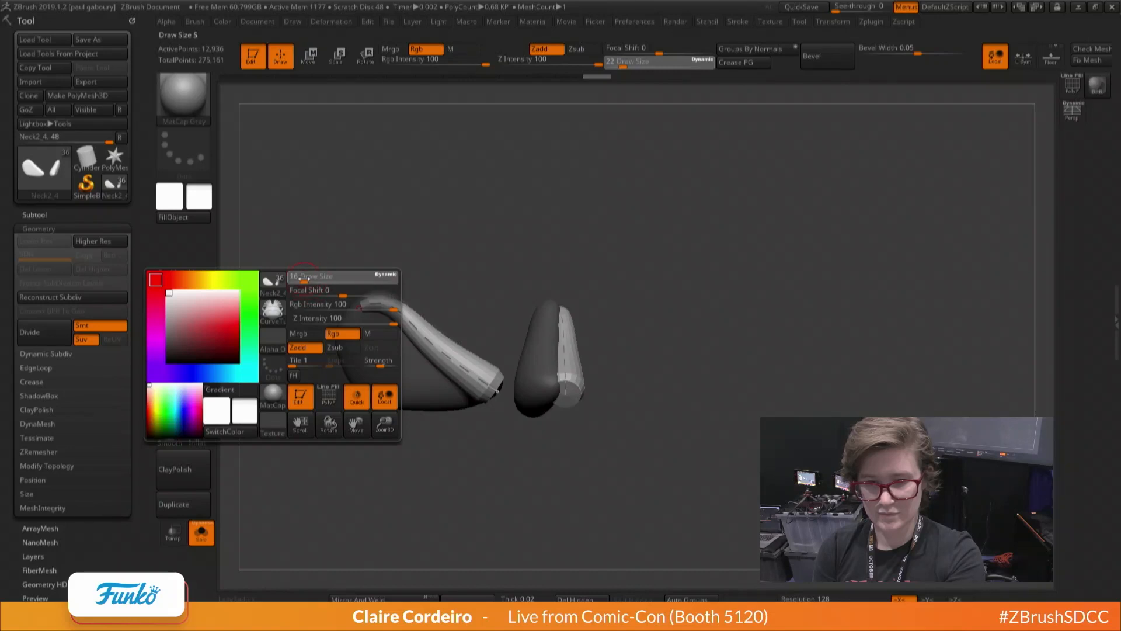
left_click(445, 355)
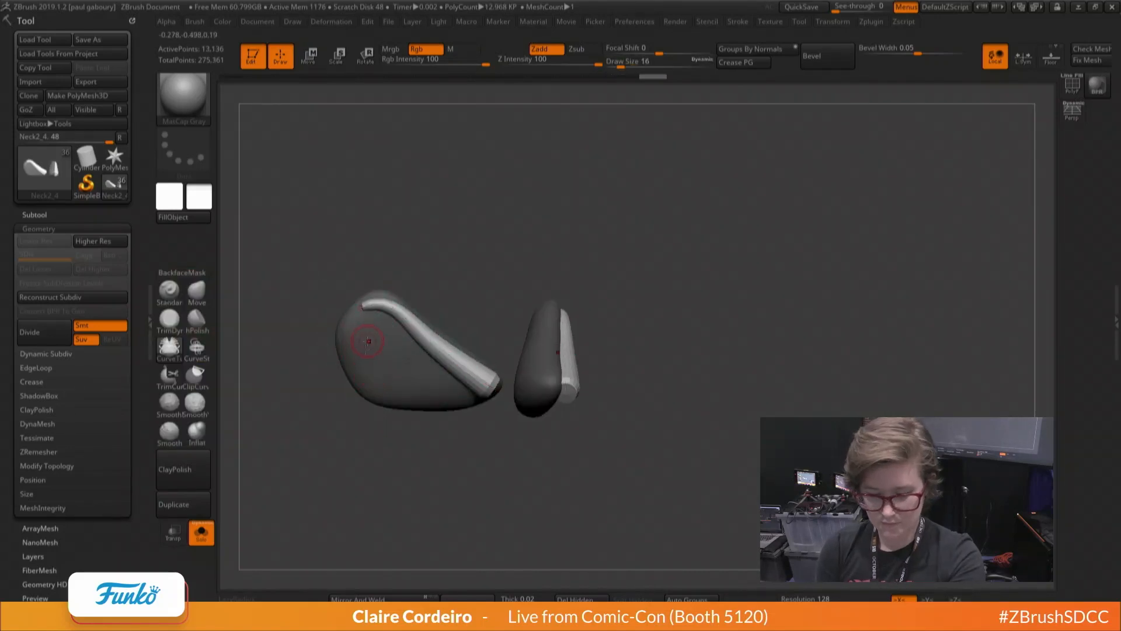
With the Move brush at draw size 54, pull the tube's thin tip and lower part along the ear's edge
key("b")
key("m")
key("v")
key("space")
mouse_move(346, 330)
left_mouse_down()
mouse_move(384, 303)
mouse_move(364, 303)
left_mouse_up()
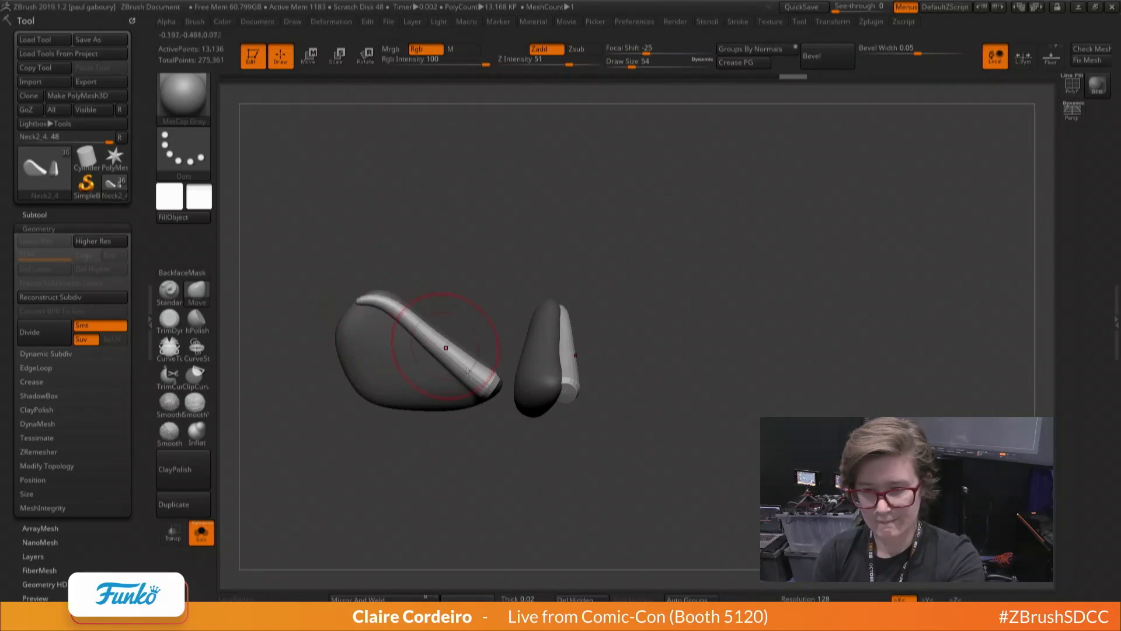
left_click_drag(468, 371, 458, 378)
Fit the middle of the tube against the ear with the Move brush, reducing the draw size to 44 and 37
left_click_drag(407, 514, 400, 450)
key("space")
left_click_drag(443, 372, 435, 373)
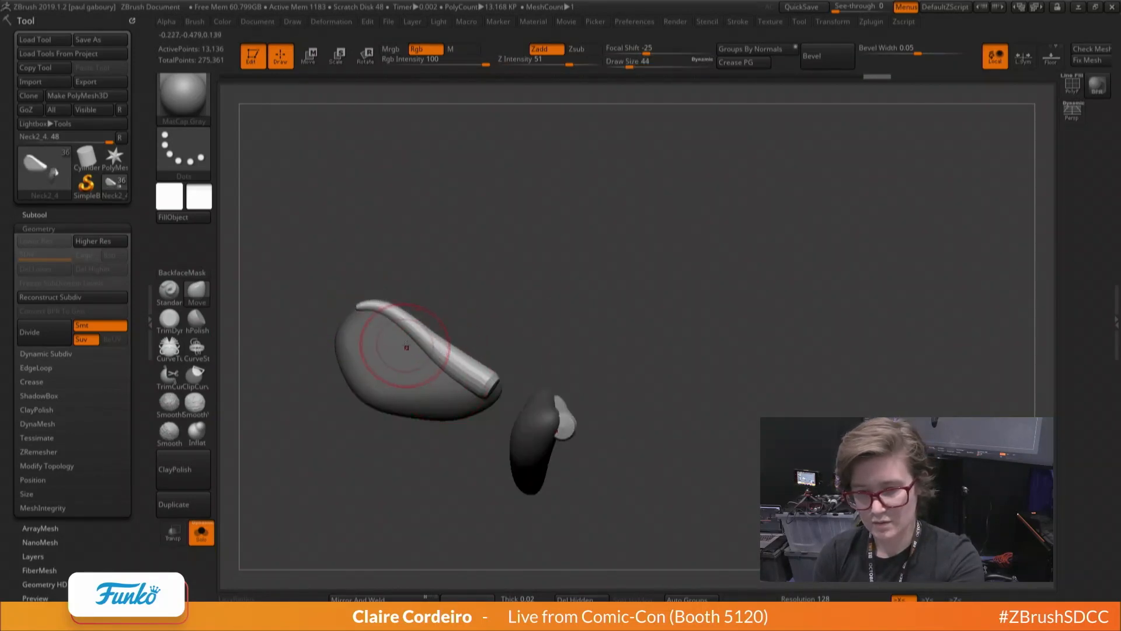
right_click_drag(407, 346, 376, 420)
key("space")
left_click_drag(404, 344, 397, 342)
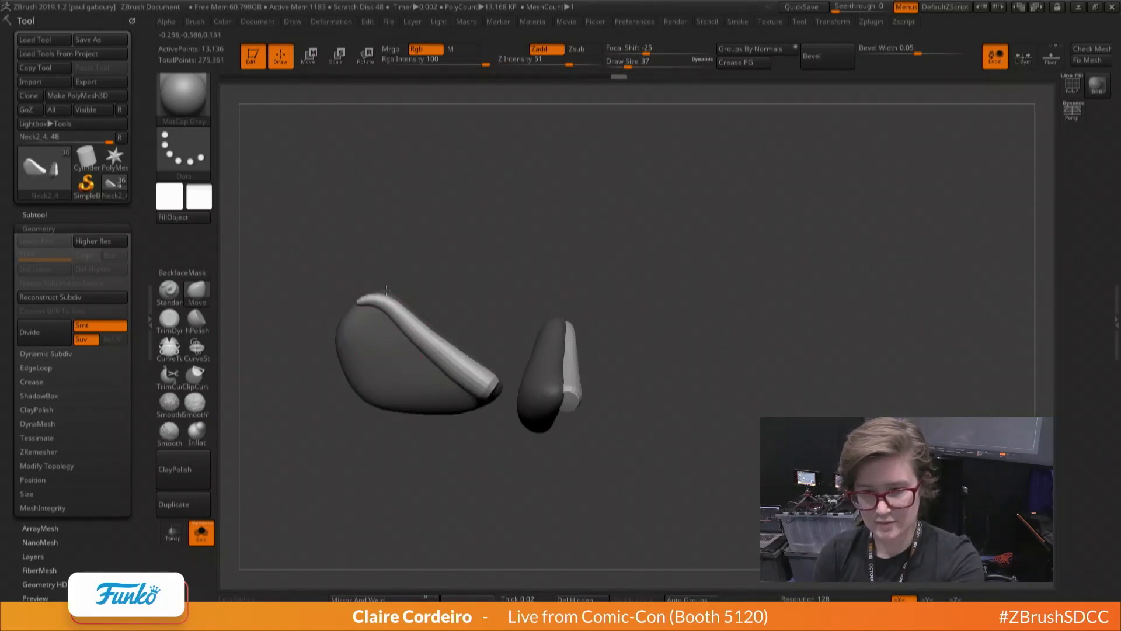
Move the tube's curved tip onto the ear's outer edge with draw size 41, and reduce the brush to 27
mouse_move(347, 317)
right_mouse_down()
mouse_move(355, 305)
mouse_move(335, 300)
mouse_move(366, 300)
mouse_move(375, 319)
right_mouse_up()
right_click(375, 305)
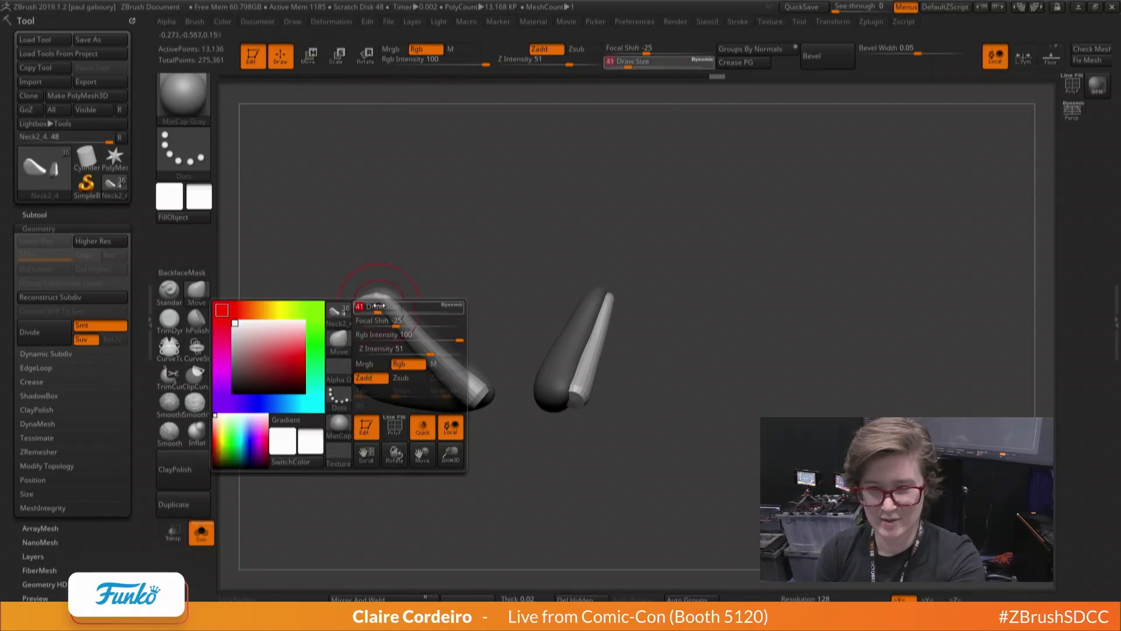
left_click_drag(375, 305, 381, 311)
right_click_drag(381, 311, 411, 345)
key("bracketleft")
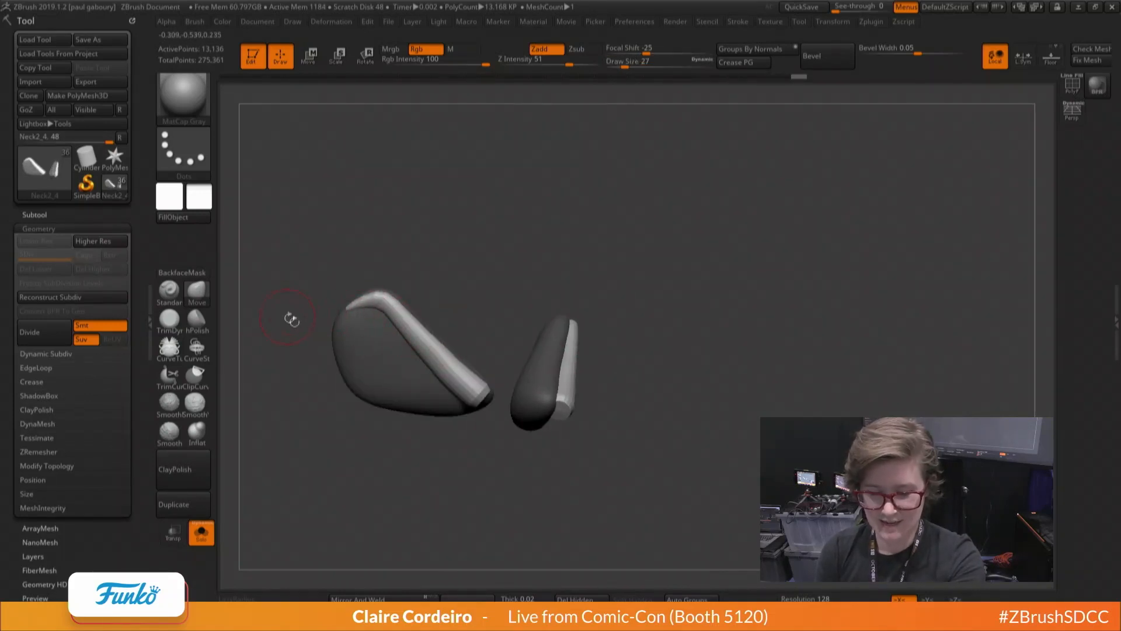
key("b")
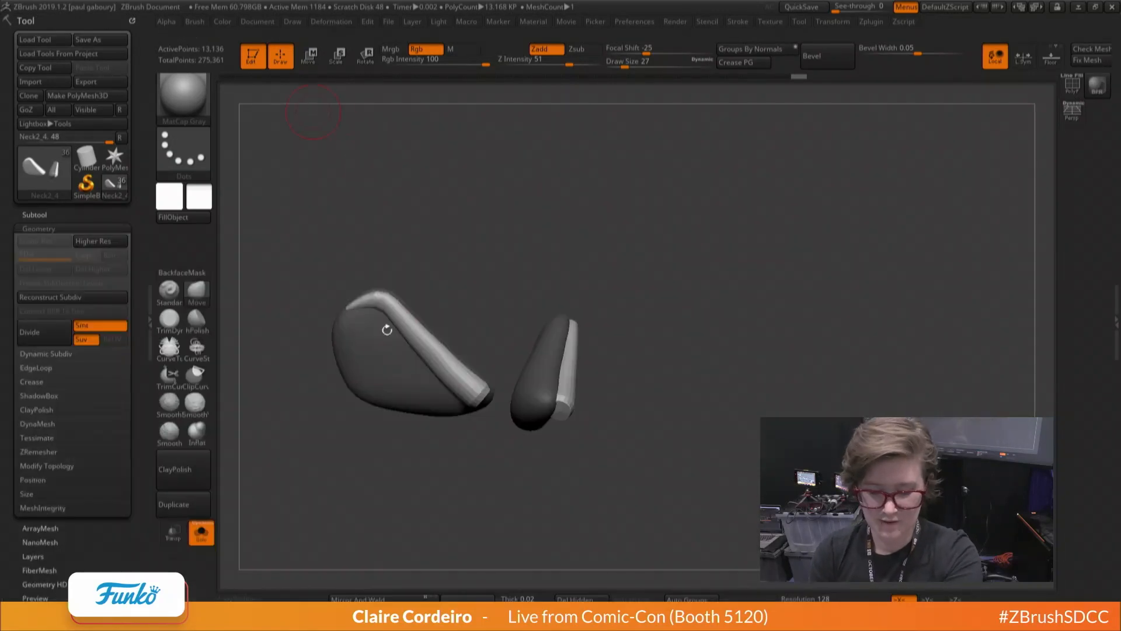
mouse_move(388, 328)
right_mouse_down("ctrl")
mouse_move(391, 343)
mouse_move(377, 302)
mouse_move(429, 355)
right_mouse_up("ctrl")
key("w")
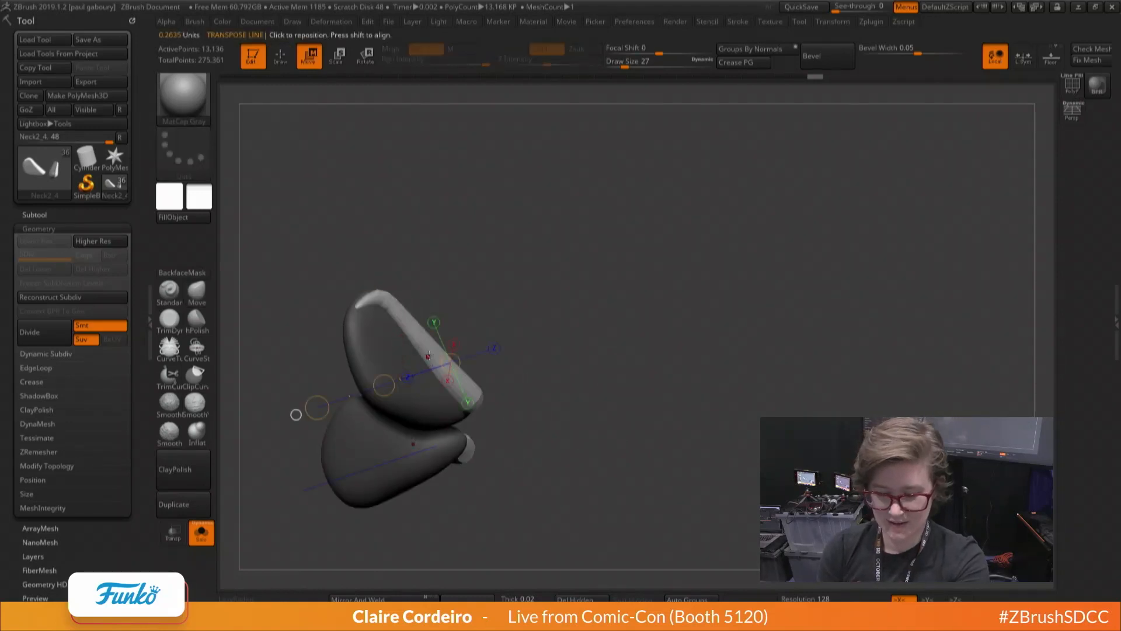
Return to the Move brush, set its draw size to 37 and check both ear rims from the front
key("b")
key("m")
key("v")
key("space")
left_click_drag(433, 428, 438, 428)
mouse_move(438, 408)
right_mouse_down()
mouse_move(441, 378)
mouse_move(409, 339)
mouse_move(313, 303)
mouse_move(344, 348)
right_mouse_up()
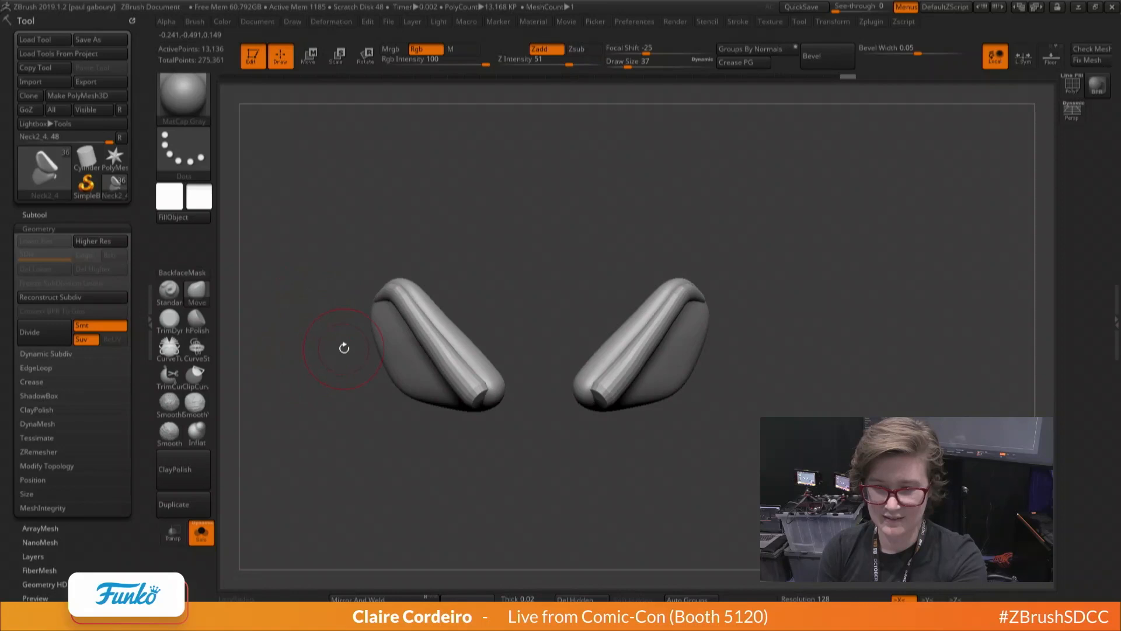
Mask everything except the selected ear piece and nudge the ear's upper tip with the Move brush, reducing the draw size to 27
right_click_drag(430, 340, 452, 354)
key("w")
left_click(458, 361, "ctrl")
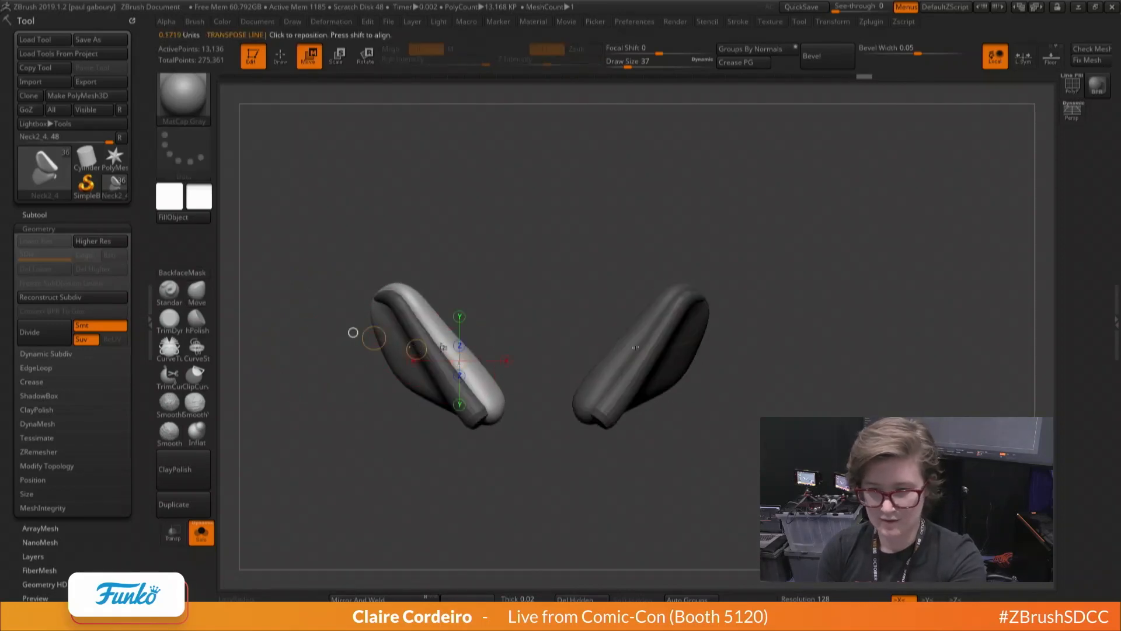
key("b")
key("m")
key("v")
key("space")
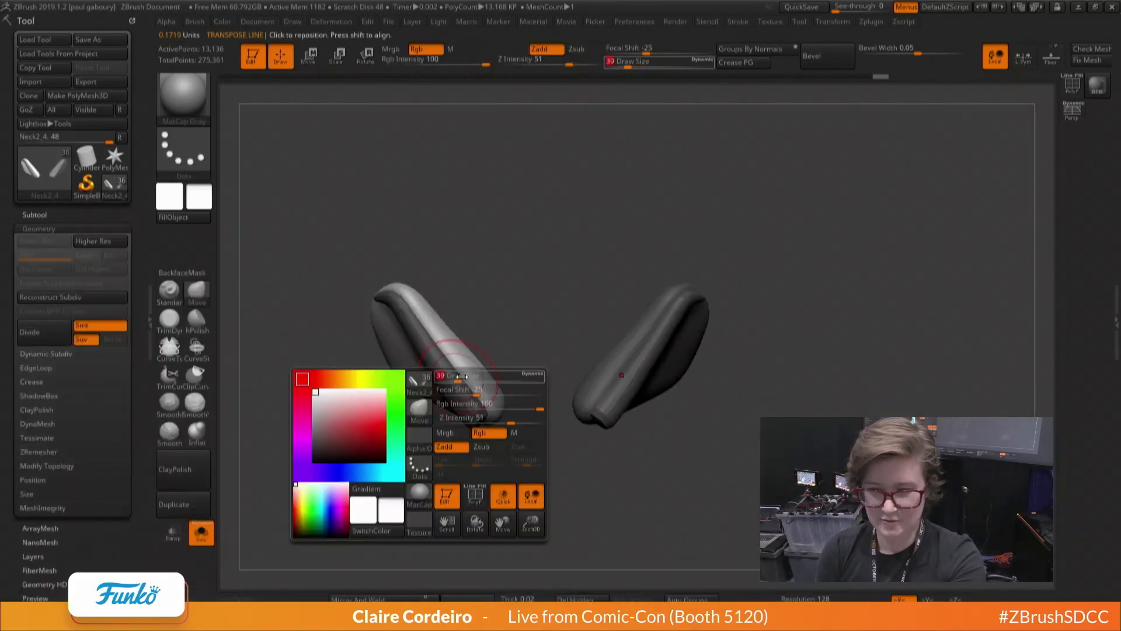
mouse_move(458, 375)
right_mouse_down()
mouse_move(464, 395)
mouse_move(401, 313)
right_mouse_up()
key("space")
left_click_drag(408, 305, 415, 300)
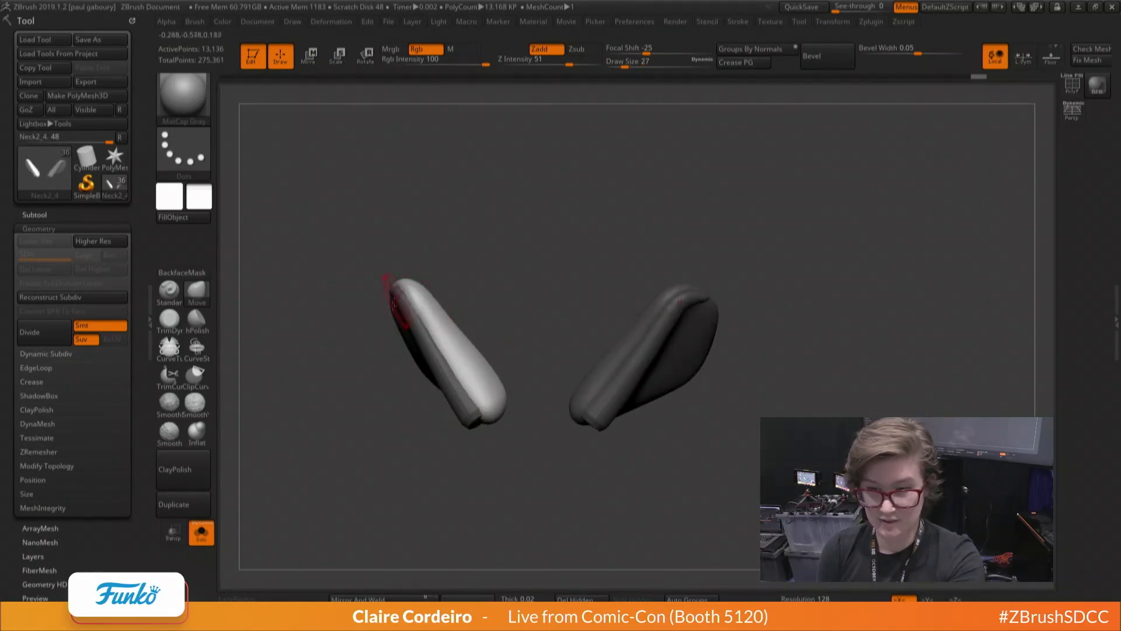
Refine the ear's upper tip against the rim with the Move brush at draw size 31, and check both ears from the front
right_click_drag(409, 304, 426, 292)
key("space")
left_click_drag(424, 292, 418, 288)
right_click_drag(417, 285, 373, 381)
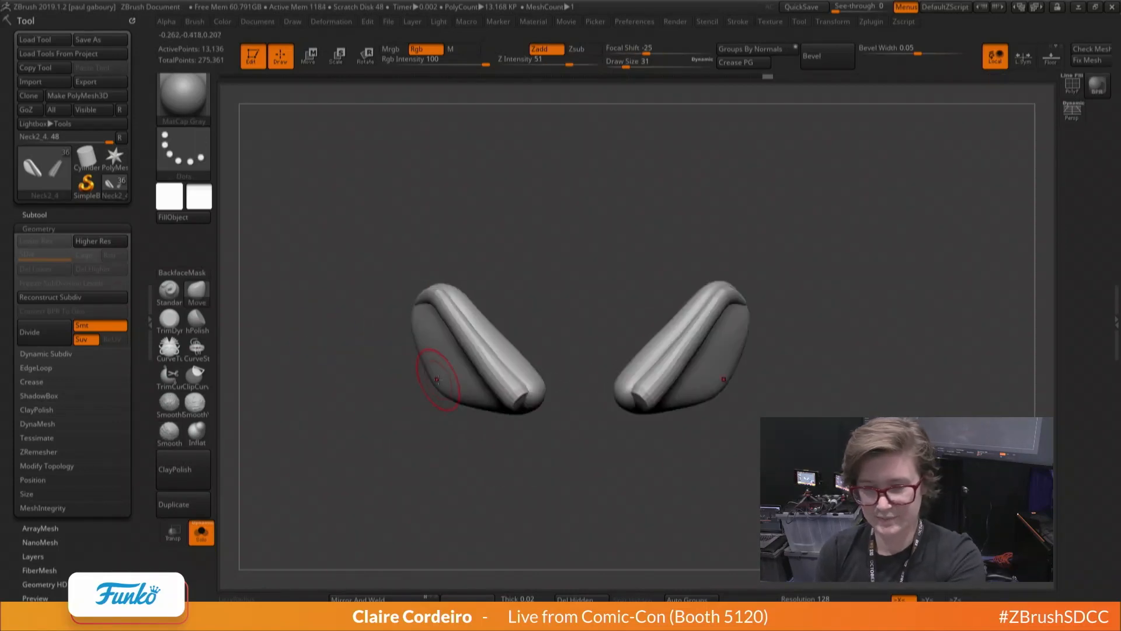
right_click_drag(401, 431, 369, 461, "alt")
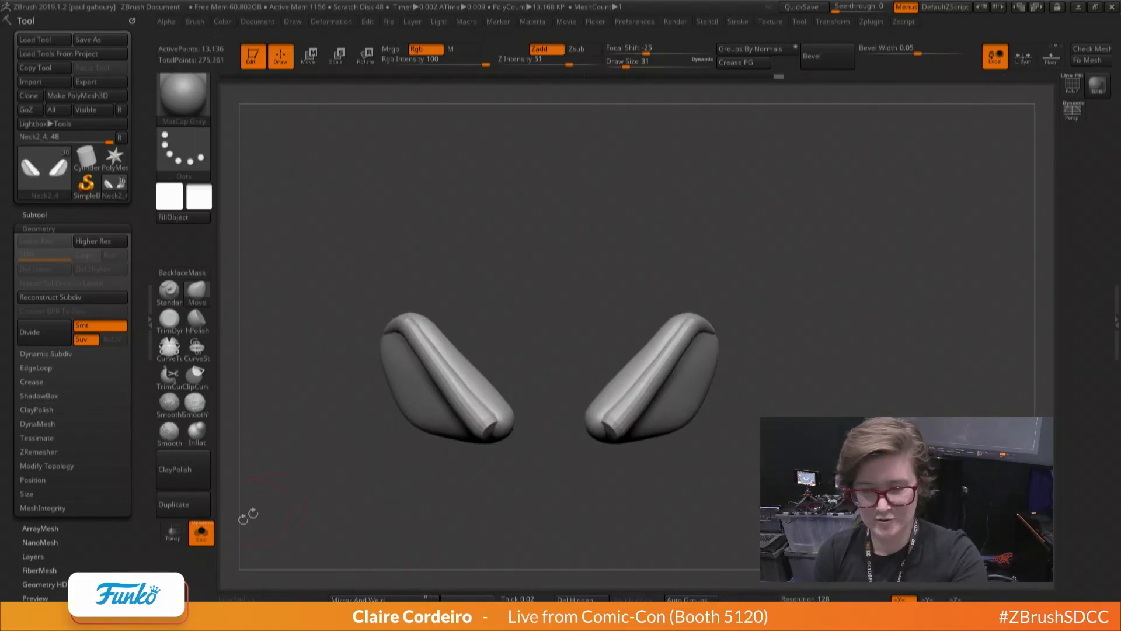
Show the full character again and mask the tube rims, leaving the ears unmasked
left_click(196, 542)
right_click_drag(296, 401, 463, 380)
key("w")
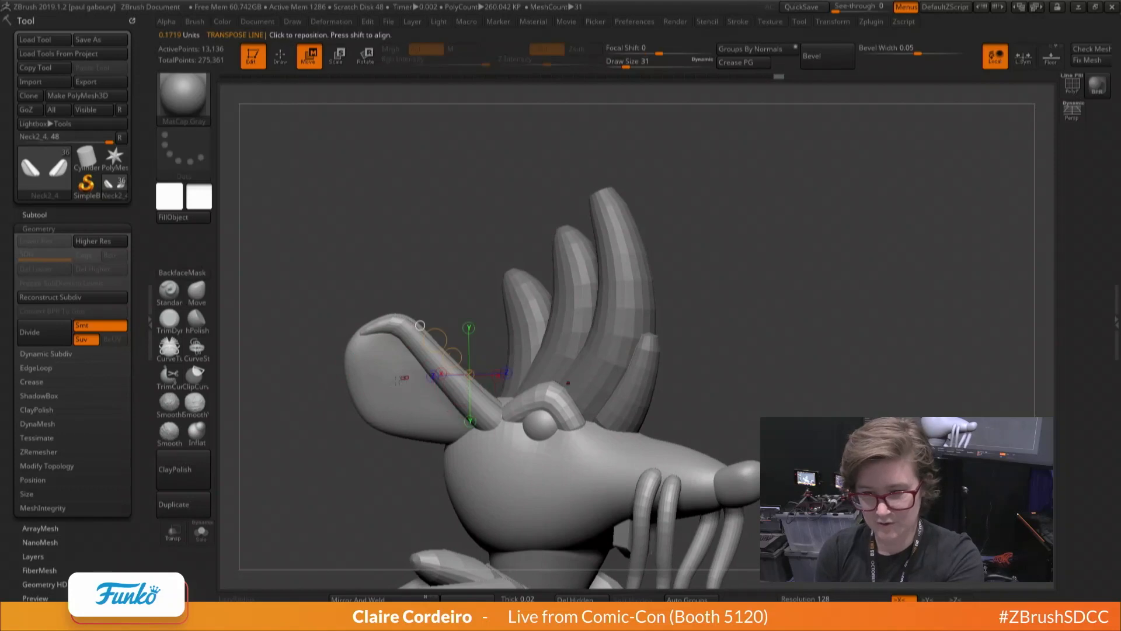
key("q")
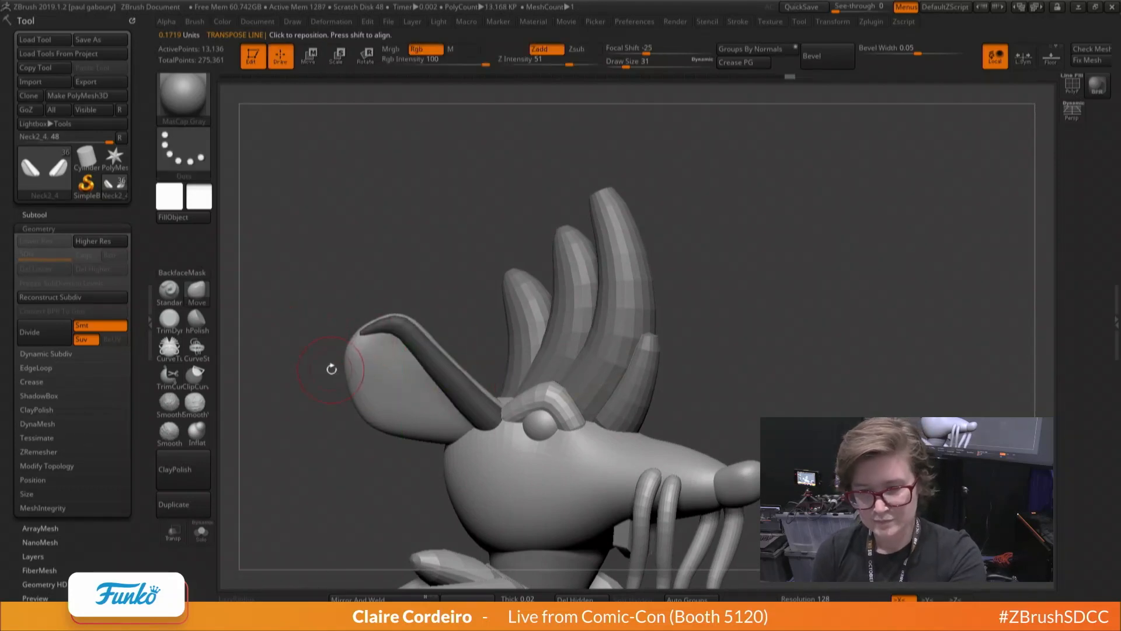
Isolate the tube rims, split the ears off into their own subtool and select the ears
left_click(366, 384, "ctrl+shift")
left_click(367, 384, "ctrl+shift")
right_click_drag(327, 345, 379, 374)
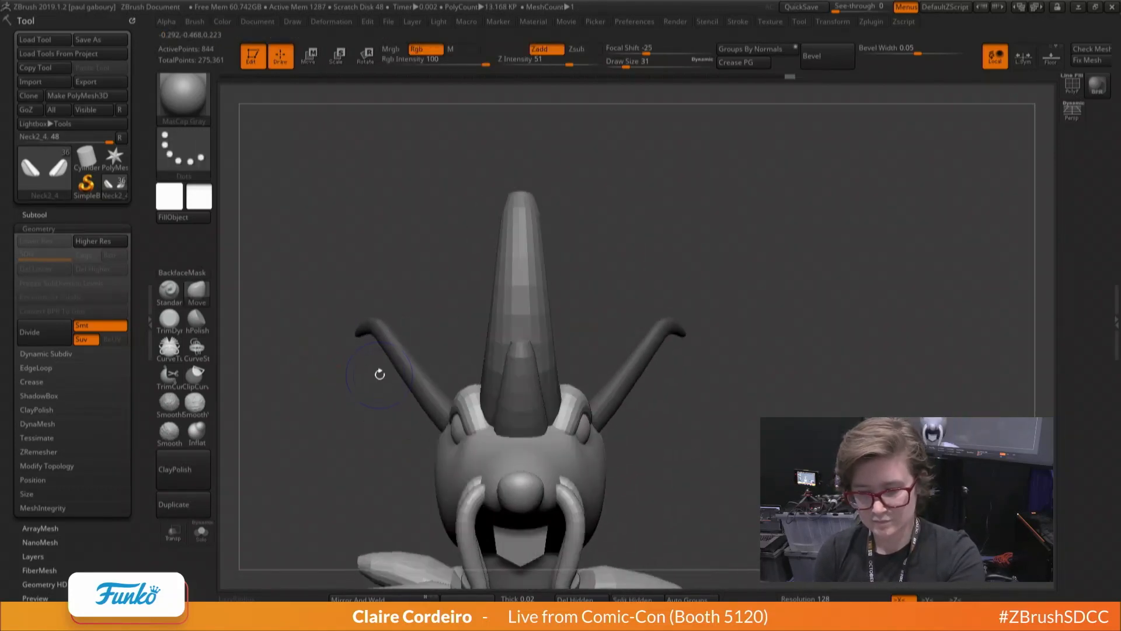
left_click(380, 374, "ctrl+shift")
left_click(358, 375, "alt")
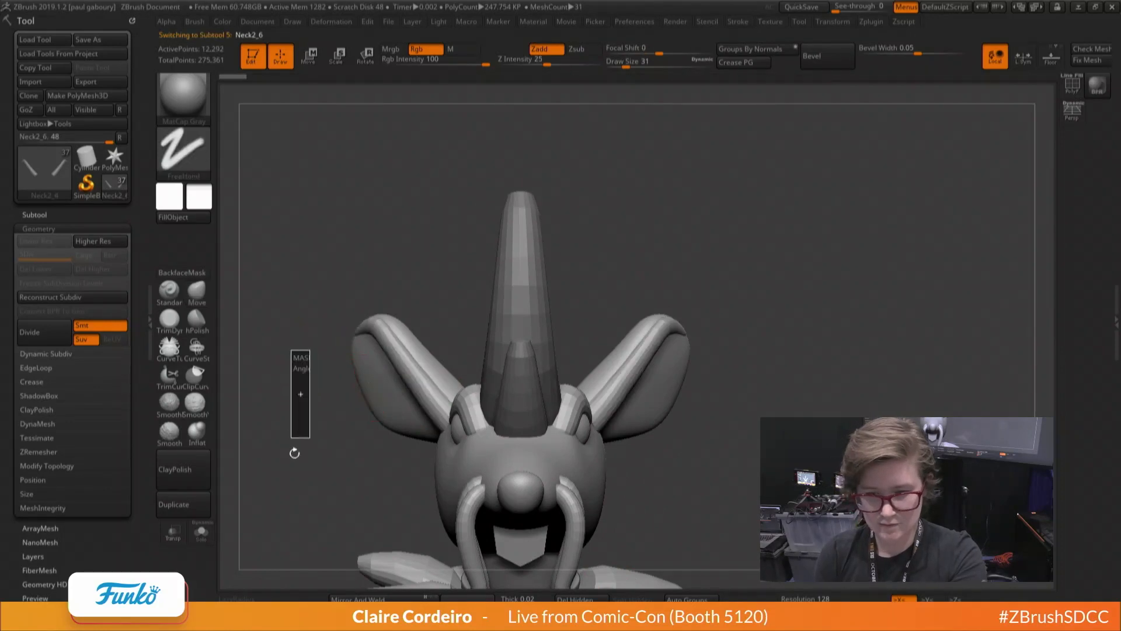
Show the ears alone, inspect their wireframe and DynaMesh them at resolution 504
left_click_drag(294, 453, 246, 459)
key("shift+f")
left_click(201, 532)
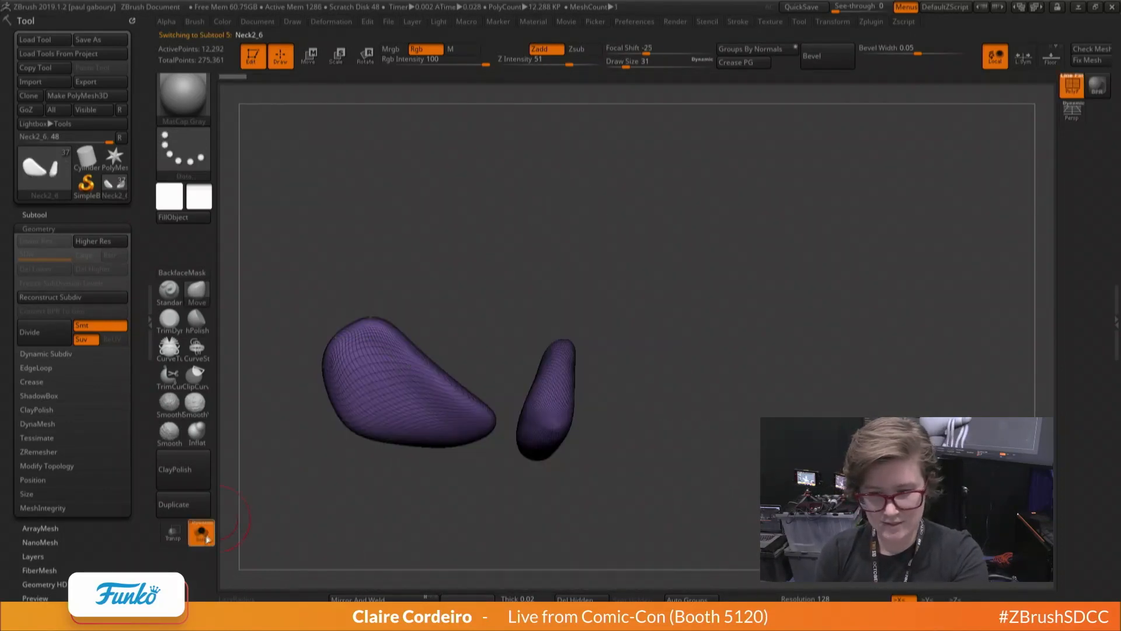
left_click(206, 539)
key("shift+f")
left_click(203, 534)
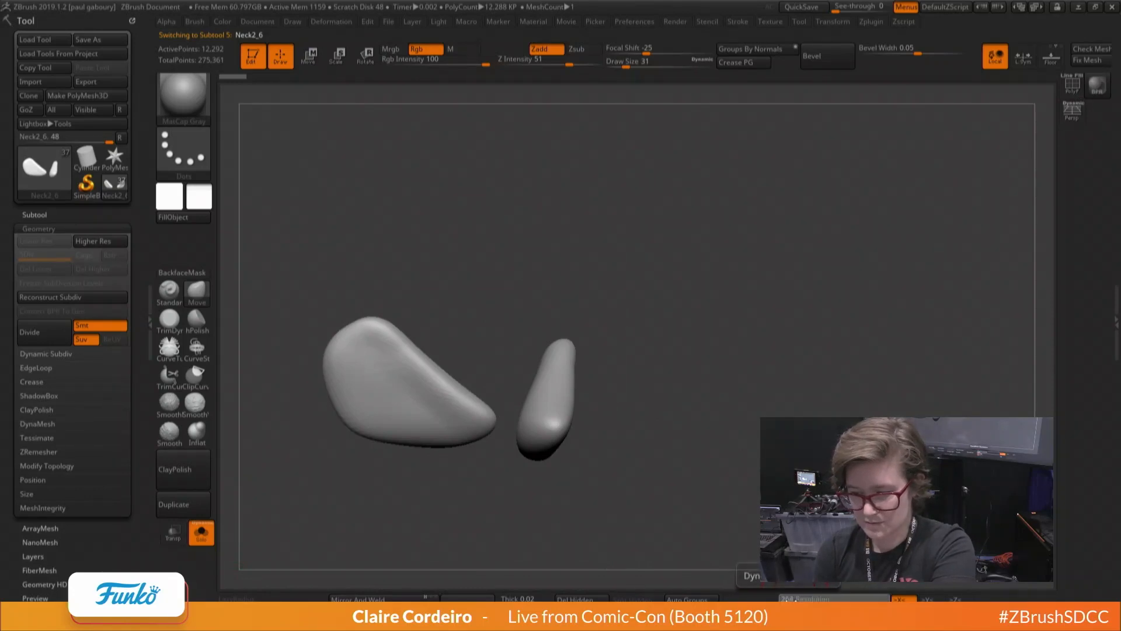
left_click(750, 599)
key("shift+f")
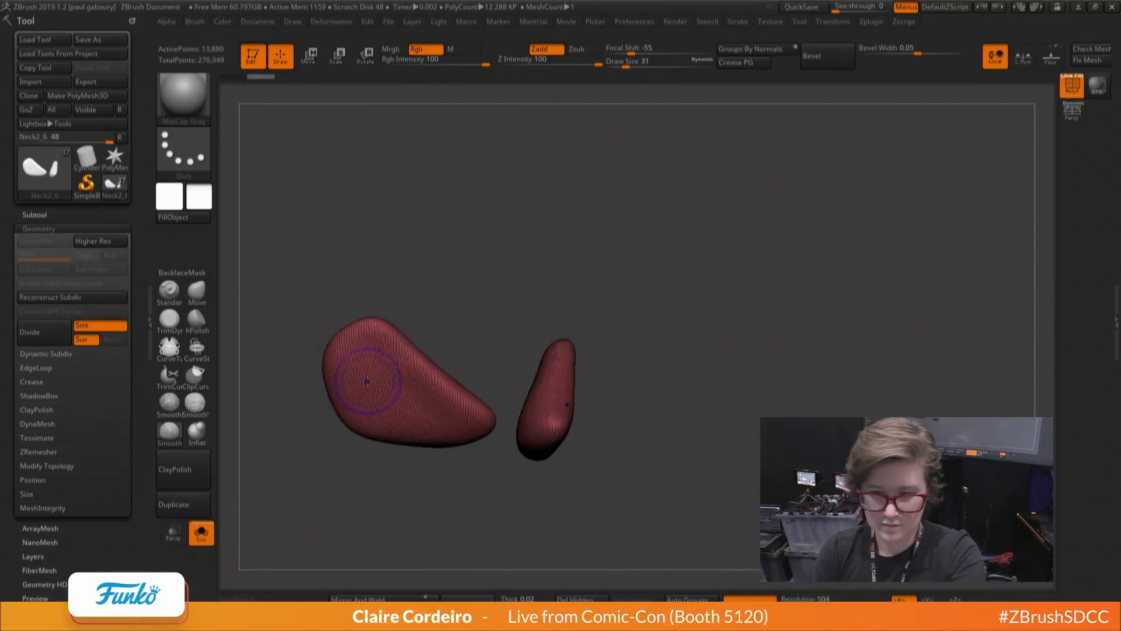
key("shift+f")
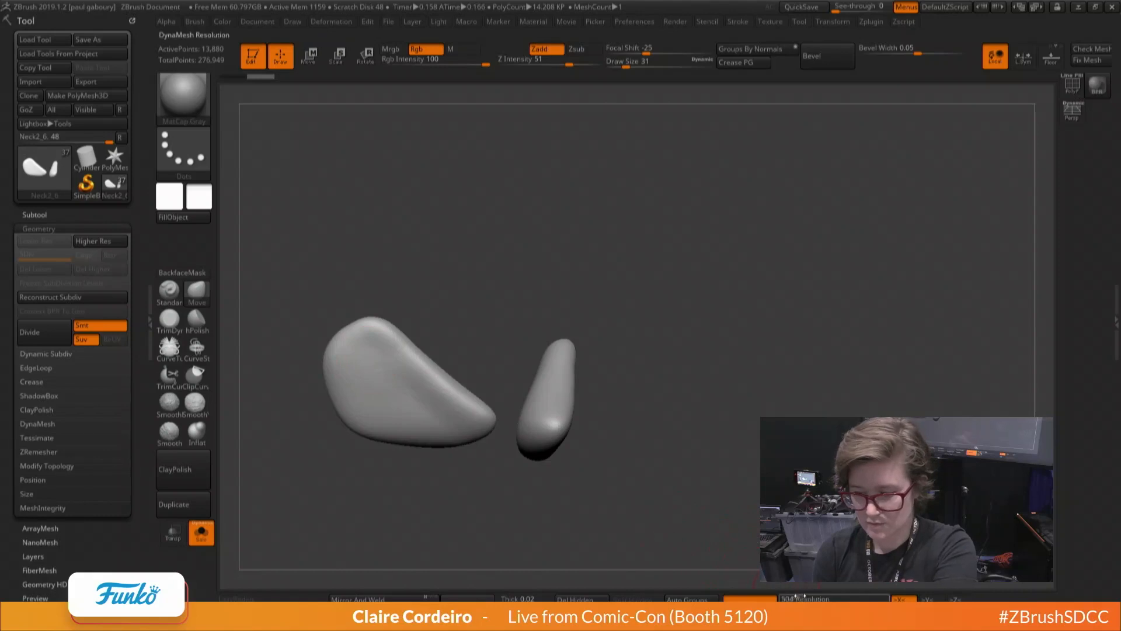
Try to DynaMesh the ears at resolution 784, and undo the remesh
left_click_drag(786, 600, 792, 600)
left_click_drag(770, 467, 761, 498, "ctrl")
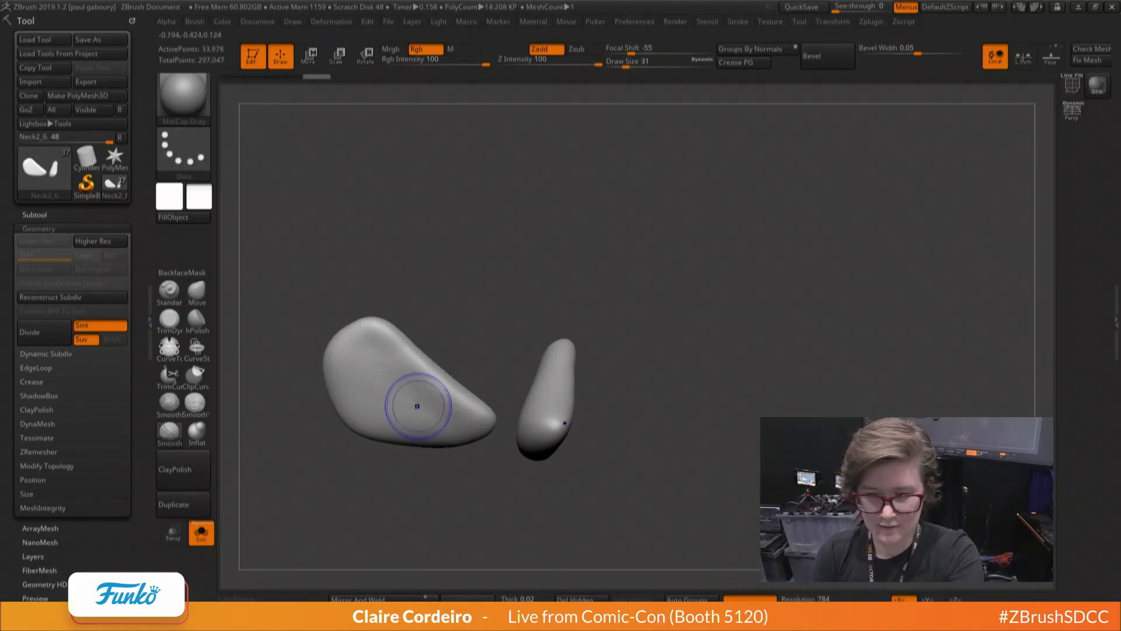
key("ctrl+z")
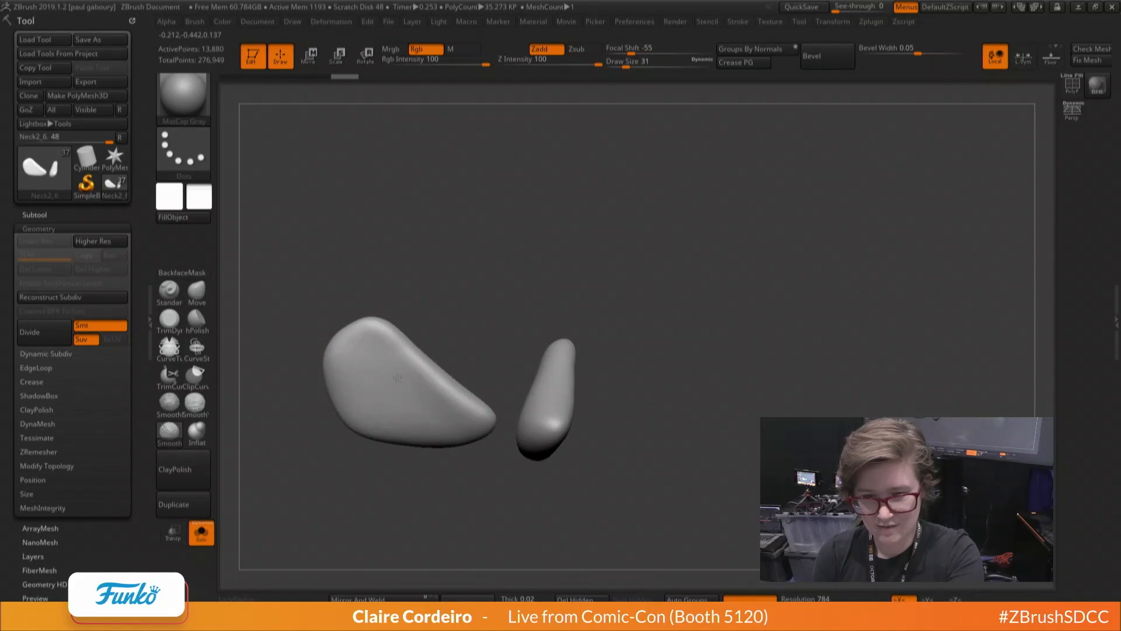
key("ctrl+z")
Bring back the full character and stroke across the ear's inner surface with the Inflat brush at intensity 10 and draw size 31
left_click(201, 532)
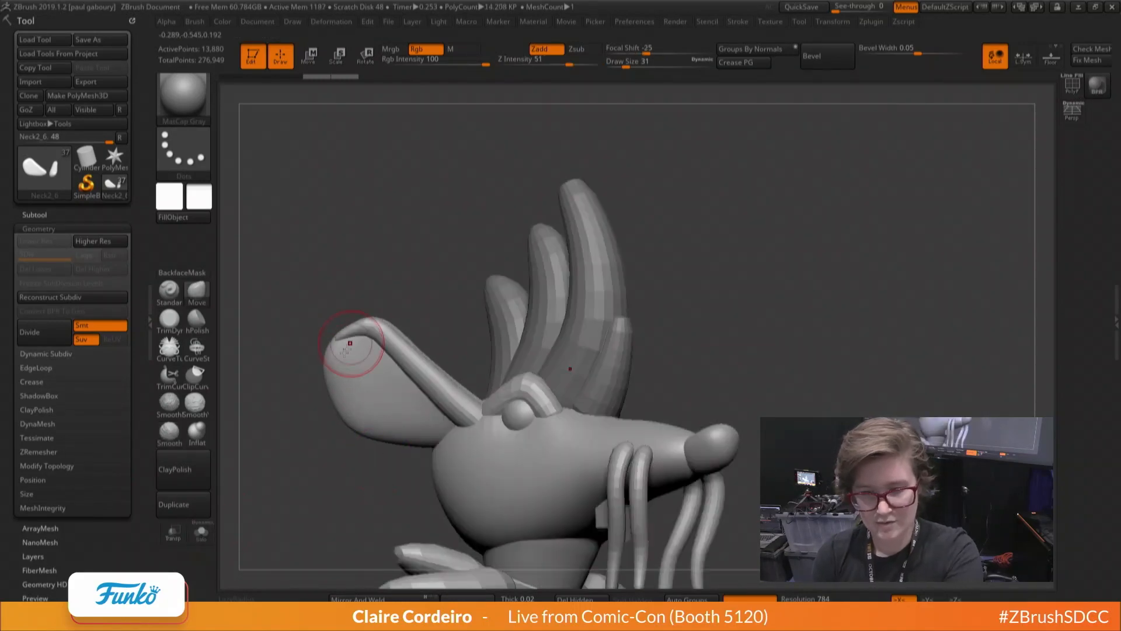
mouse_move(351, 343)
right_mouse_down()
mouse_move(292, 348)
mouse_move(362, 352)
mouse_move(350, 362)
mouse_move(366, 370)
right_mouse_up()
key("b")
key("i")
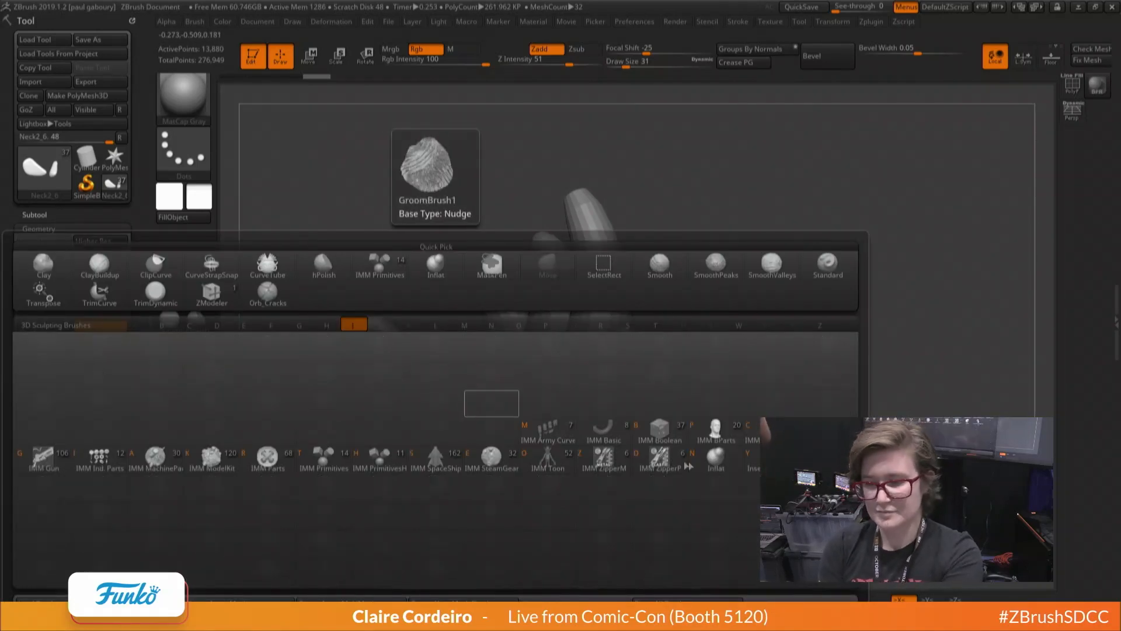
left_click(711, 458)
mouse_move(420, 412)
left_mouse_down()
mouse_move(362, 358)
mouse_move(374, 371)
mouse_move(360, 383)
left_mouse_up()
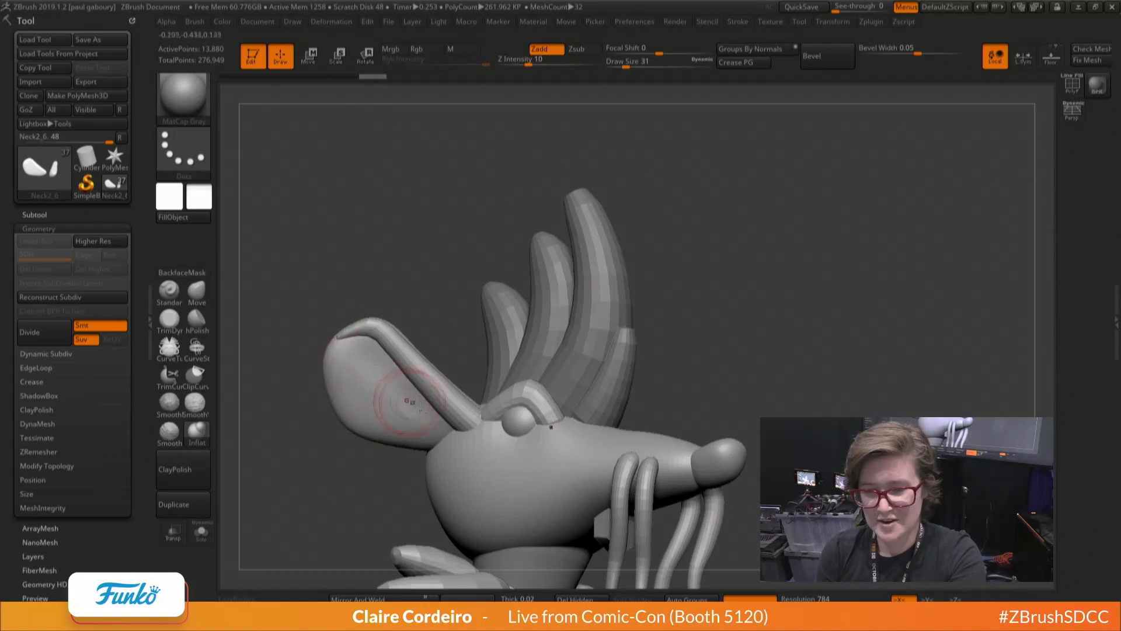
mouse_move(420, 410)
left_mouse_down()
mouse_move(356, 373)
mouse_move(368, 384)
left_mouse_up()
mouse_move(455, 428)
left_mouse_down()
mouse_move(387, 395)
mouse_move(358, 361)
mouse_move(395, 398)
mouse_move(386, 402)
mouse_move(386, 390)
mouse_move(399, 408)
mouse_move(383, 386)
mouse_move(396, 382)
mouse_move(349, 368)
left_mouse_up()
Reduce the draw size to 27, then smooth and further shape the ear's inner surface and upper edge
key("space")
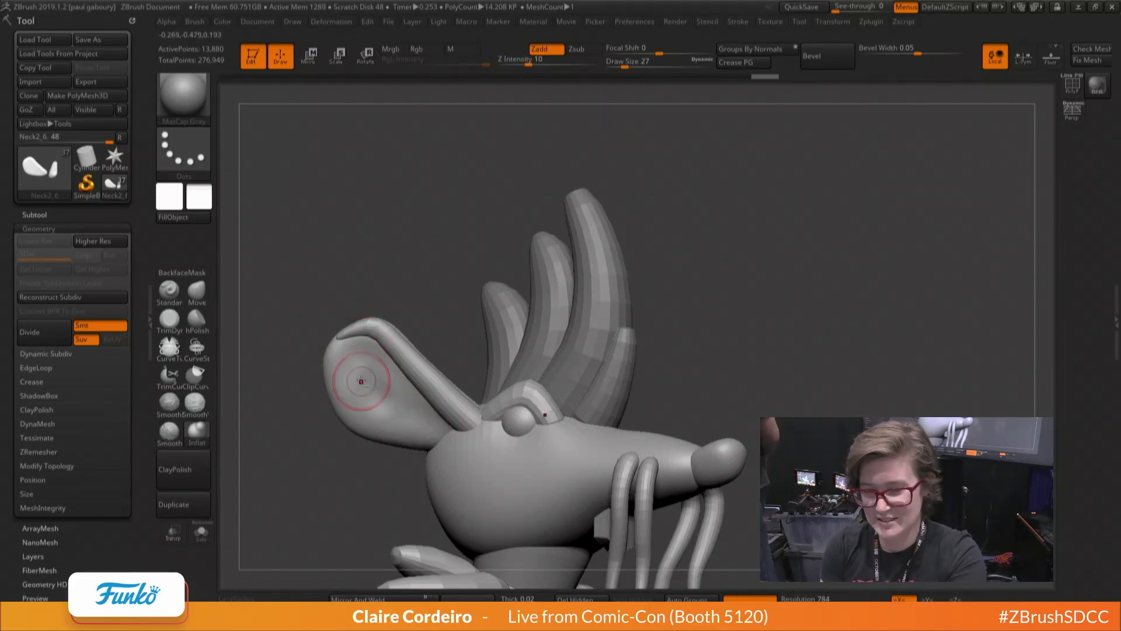
mouse_move(361, 380)
left_mouse_down("shift")
mouse_move(378, 398)
mouse_move(376, 380)
mouse_move(408, 428)
mouse_move(345, 372)
left_mouse_up("shift")
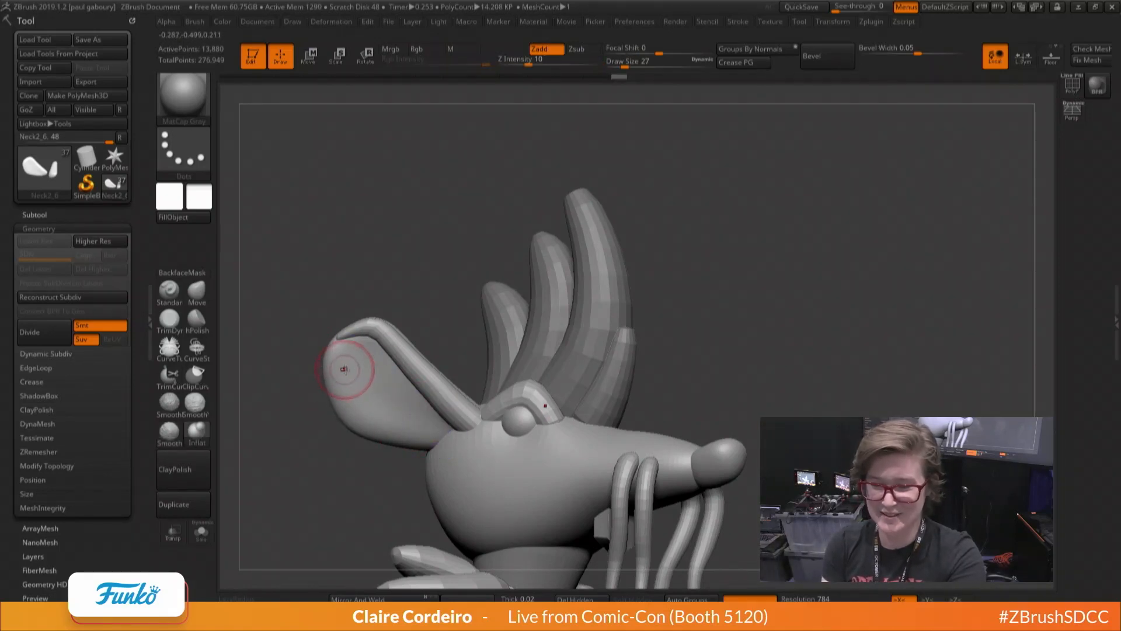
right_click_drag(344, 372, 347, 356)
left_click_drag(347, 356, 407, 368)
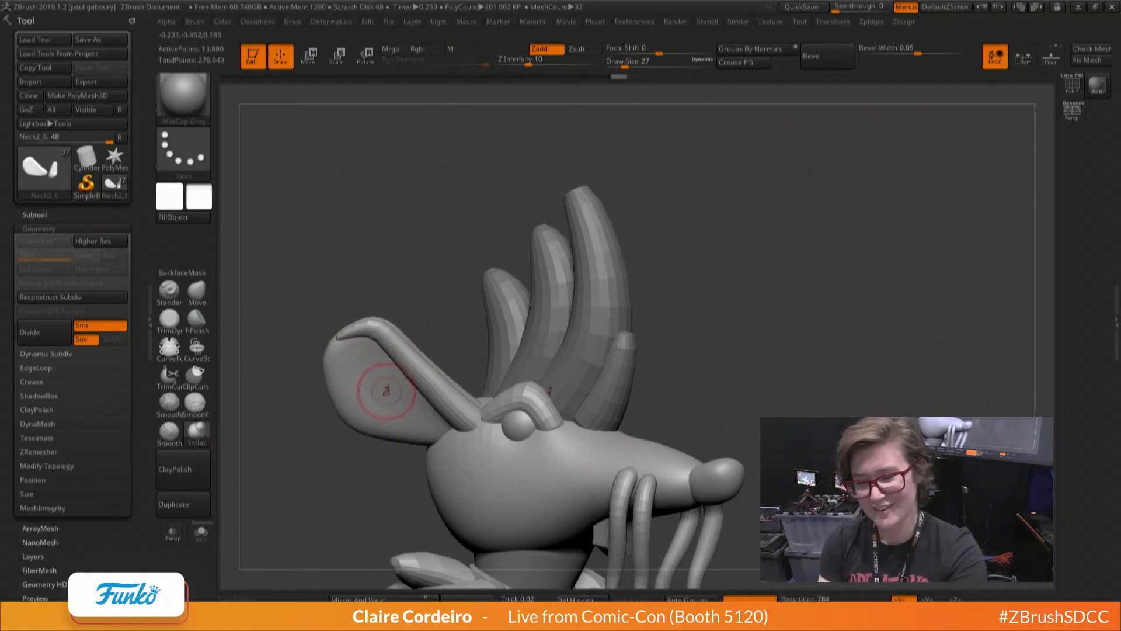
right_click_drag(386, 390, 413, 421)
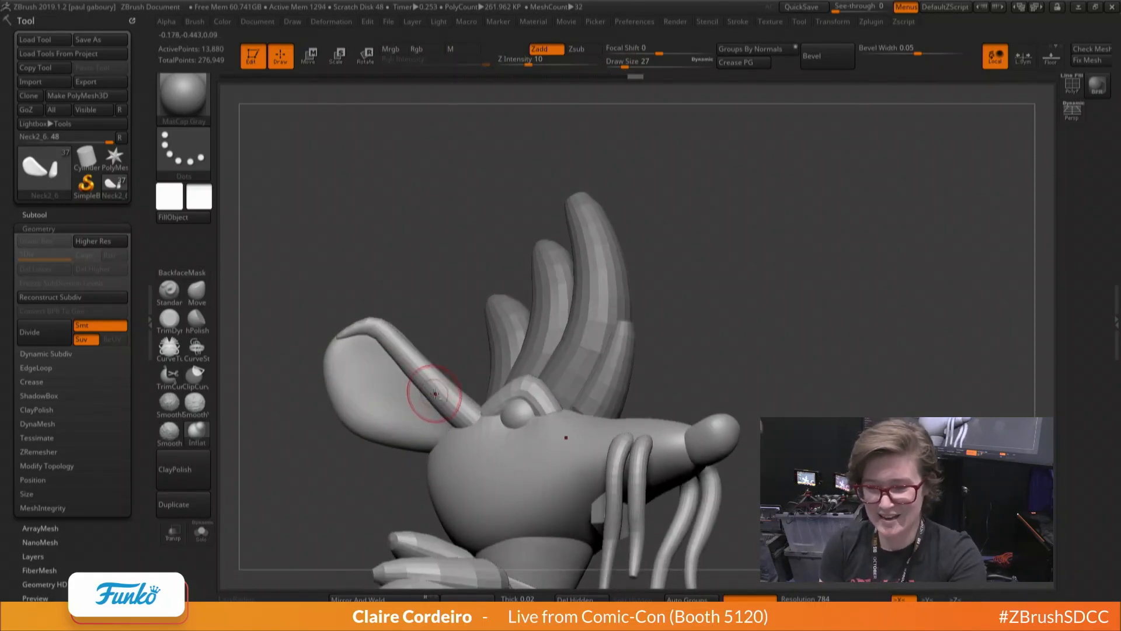
left_click_drag(350, 371, 351, 380, "shift")
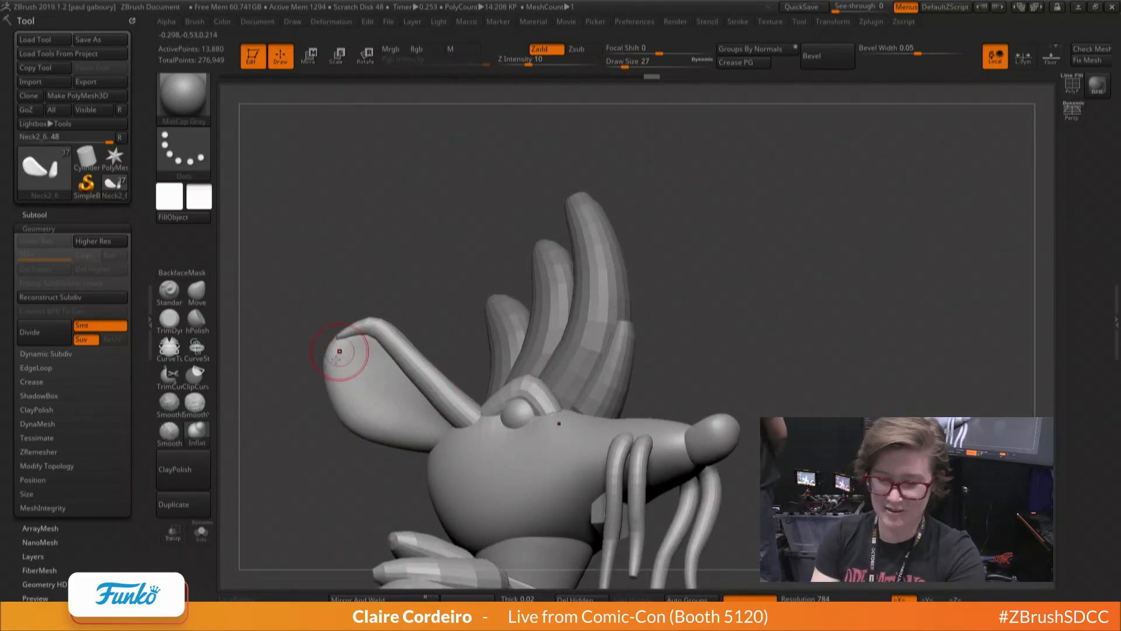
right_click_drag(339, 351, 411, 385)
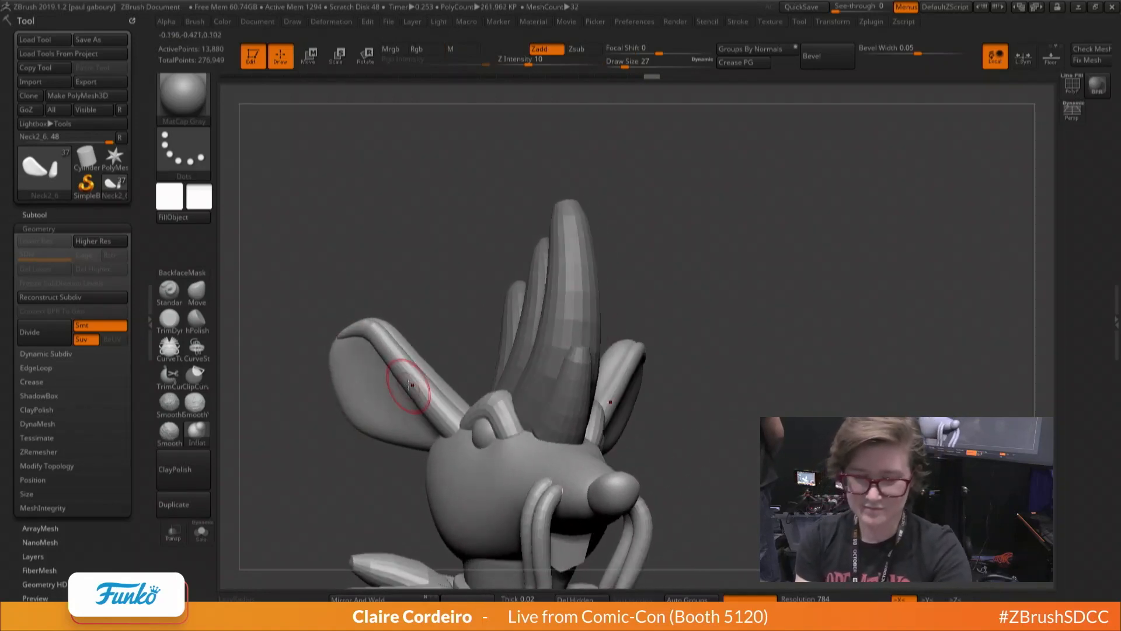
Select the tube rims subtool and divide it once to subdivision level 2
key("w")
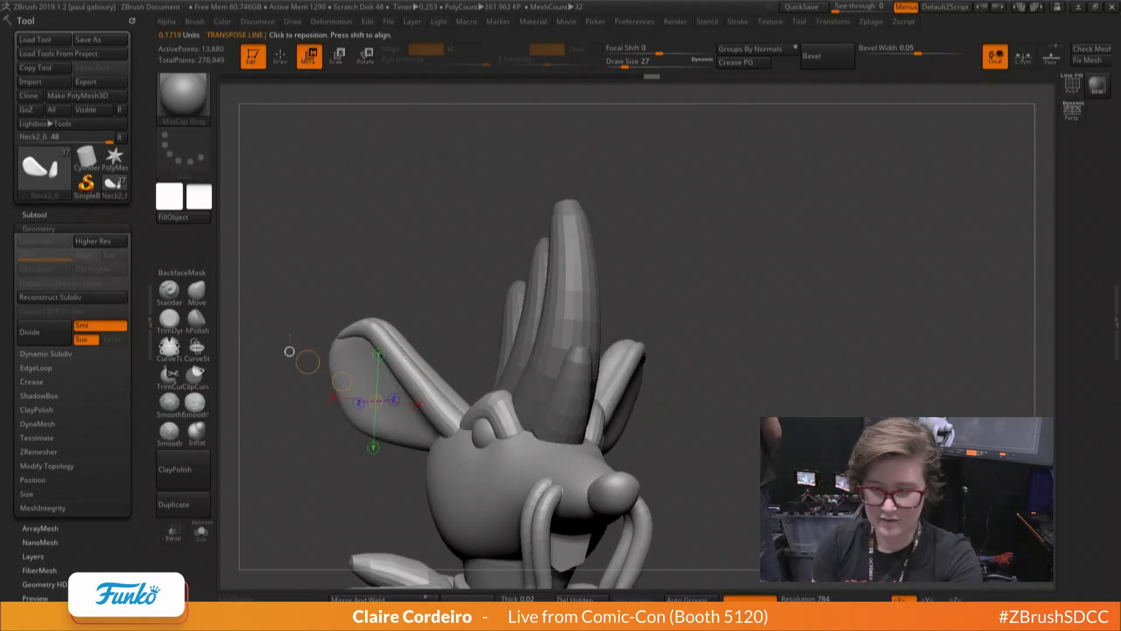
left_click_drag(289, 351, 326, 342)
left_click(325, 341, "alt")
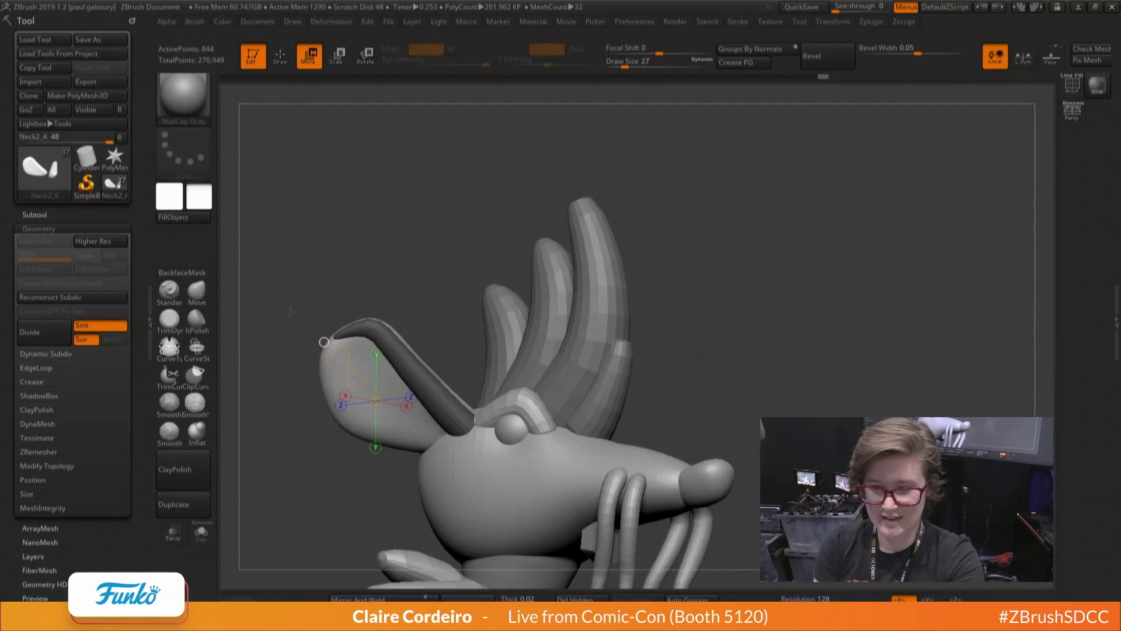
key("shift+d")
right_click_drag(321, 339, 270, 361)
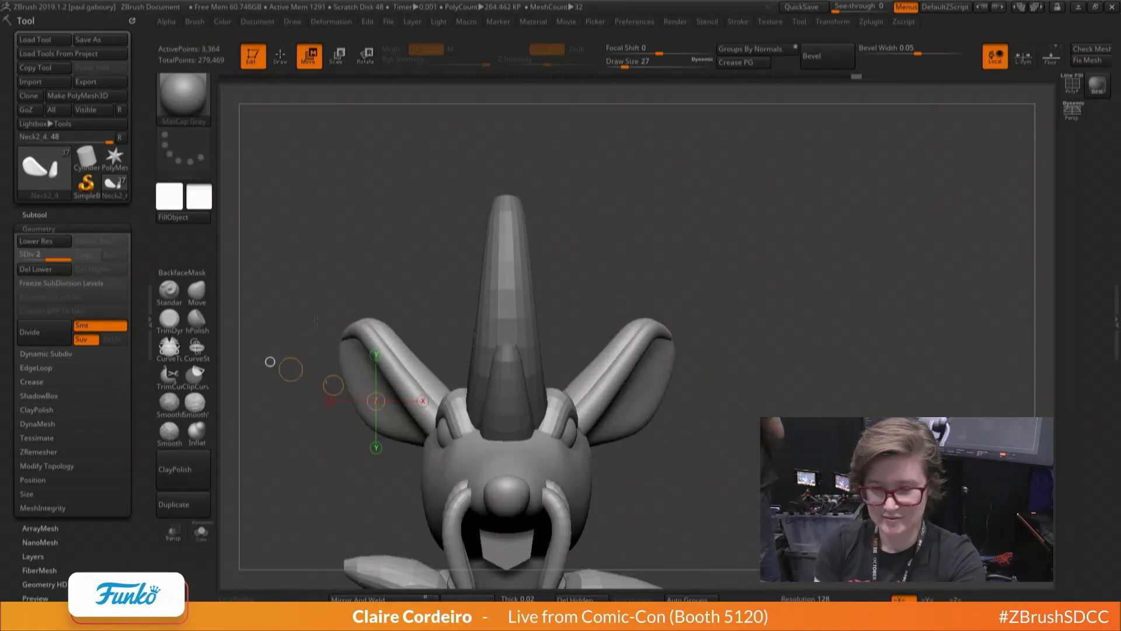
key("q")
Look over the head and ears from a distance, and choose the ClayBuildup brush
mouse_move(334, 346)
right_mouse_down("ctrl")
mouse_move(280, 356)
mouse_move(366, 375)
right_mouse_up("ctrl")
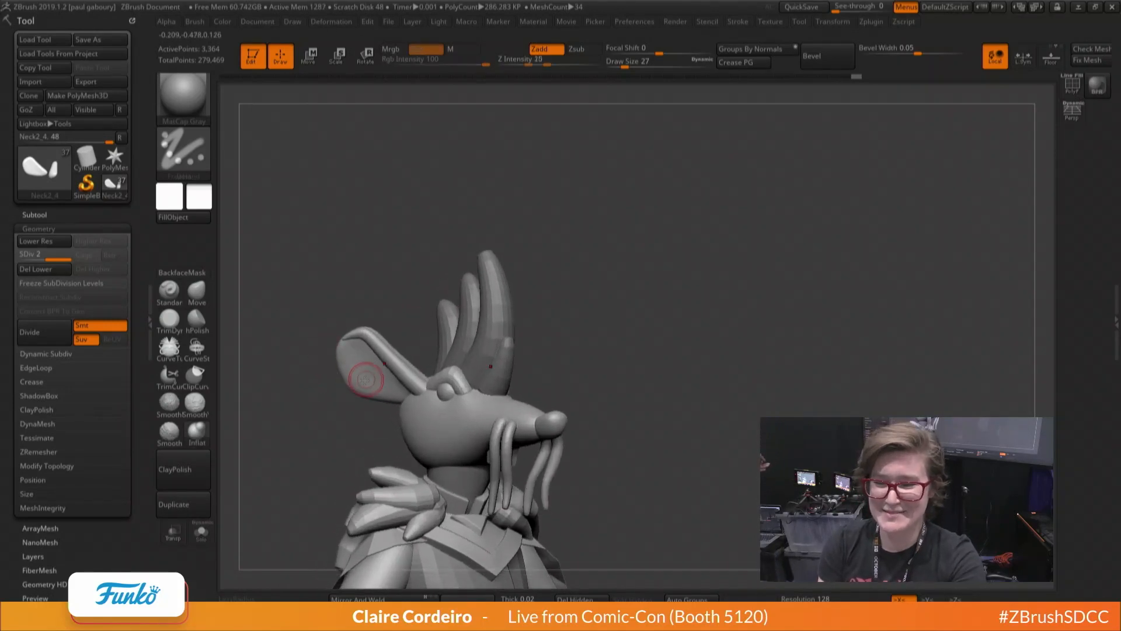
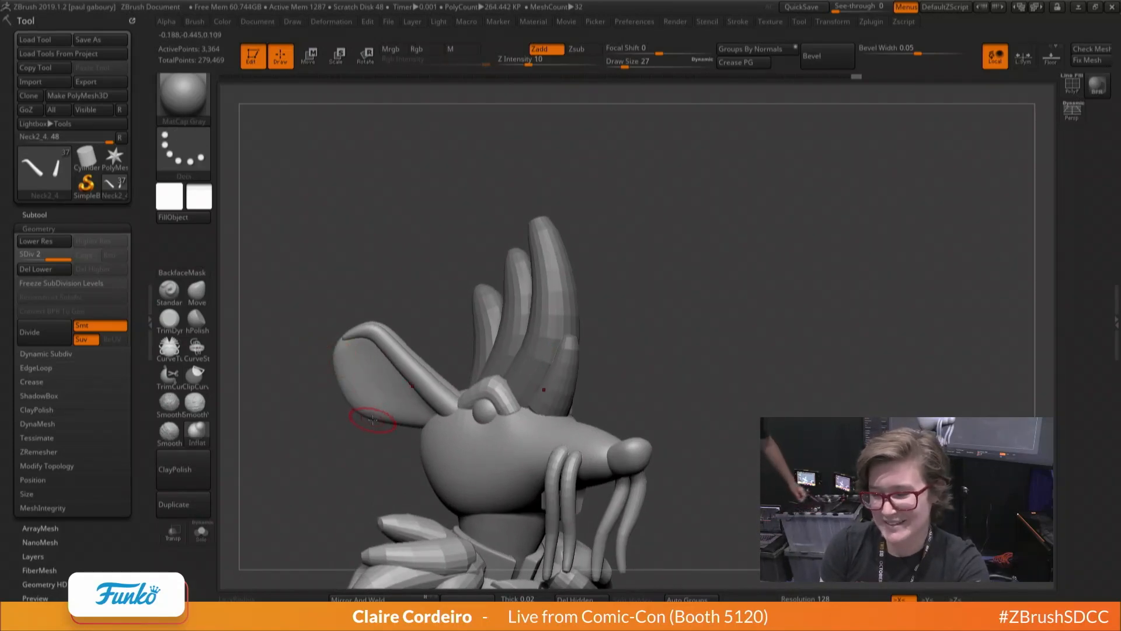
mouse_move(378, 403)
right_mouse_down("ctrl")
mouse_move(360, 427)
mouse_move(368, 422)
right_mouse_up("ctrl")
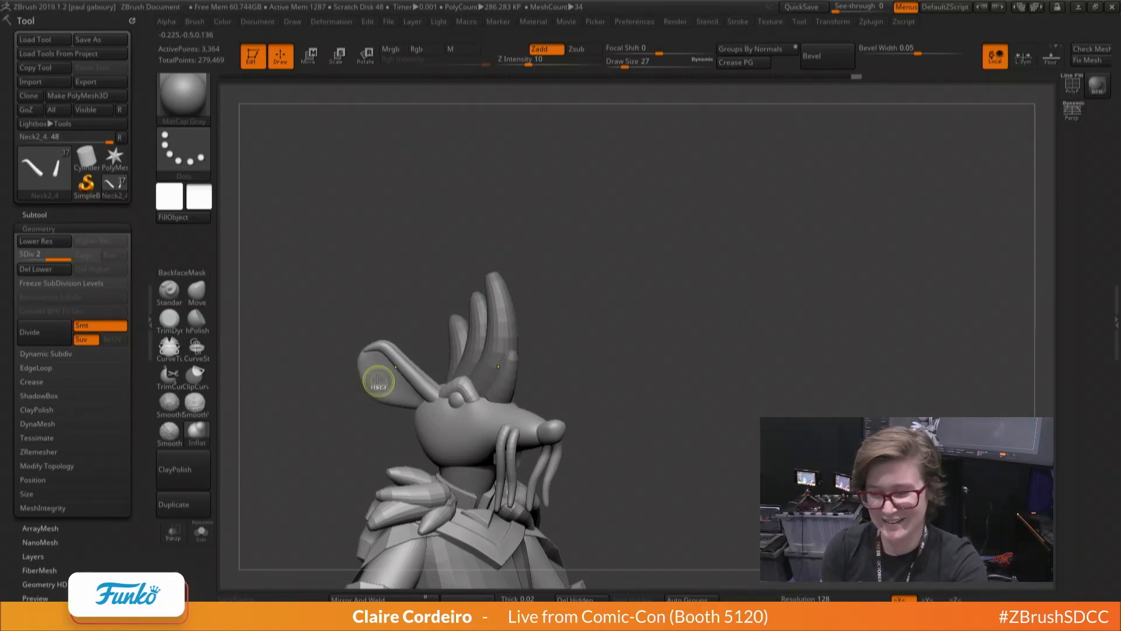
right_click_drag(378, 382, 378, 392)
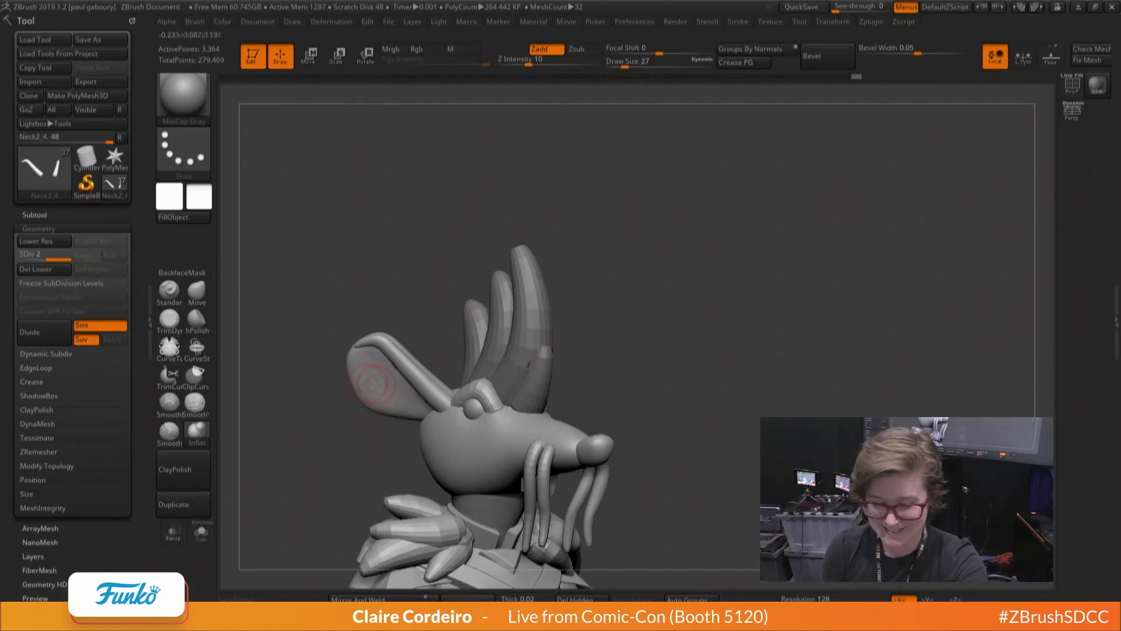
key("b")
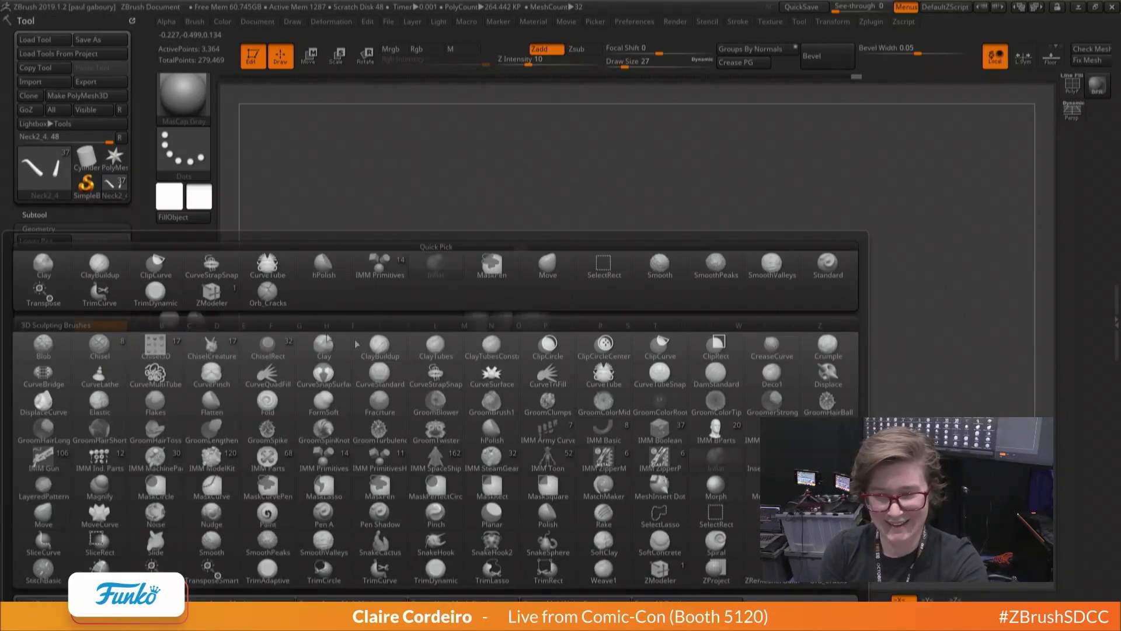
left_click(383, 353)
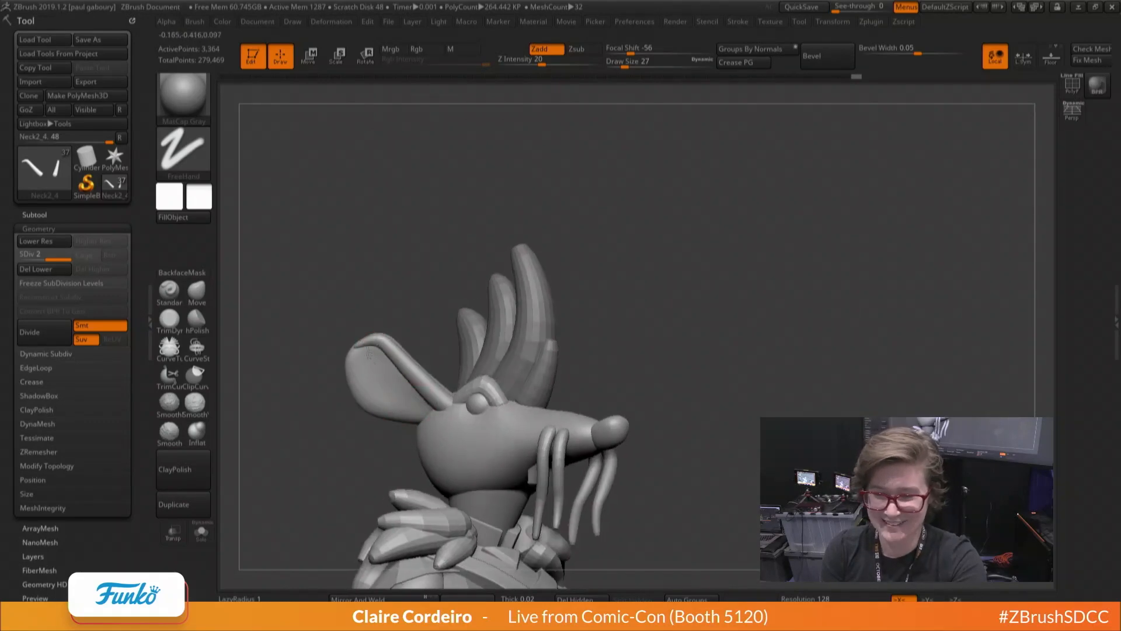
Select the ears subtool, show it alone and paint a mask over the ear's inner surface, leaving a border around the edge
left_click(370, 376, "alt")
right_click_drag(371, 376, 354, 372)
left_click(201, 532)
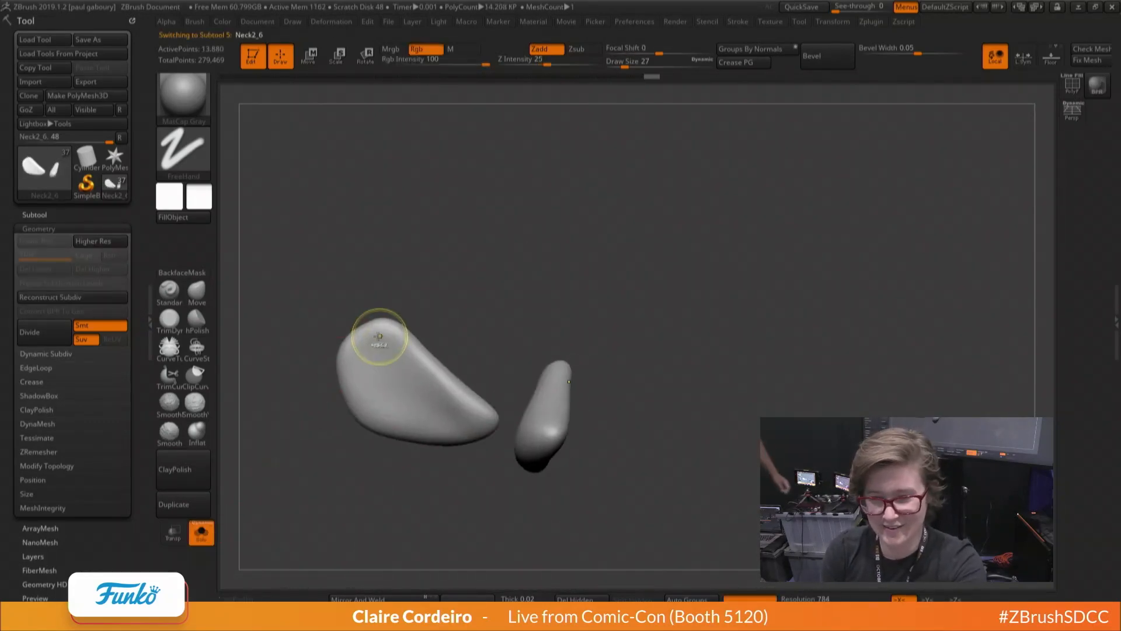
key("ctrl+z")
mouse_move(374, 414)
left_mouse_down("ctrl")
mouse_move(387, 420)
mouse_move(405, 382)
mouse_move(370, 385)
mouse_move(384, 402)
mouse_move(459, 416)
mouse_move(443, 409)
left_mouse_up("ctrl")
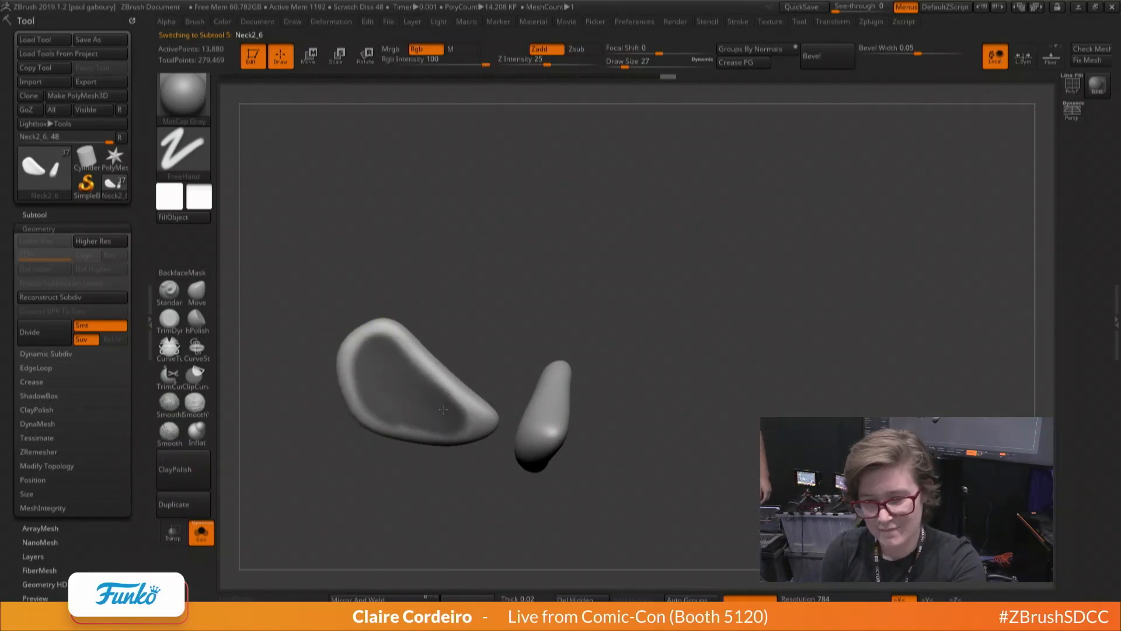
Reduce the draw size to 17 and finish masking the ear's inner surface up to its raised rim
mouse_move(372, 384)
left_mouse_down("ctrl")
mouse_move(368, 341)
mouse_move(366, 409)
mouse_move(357, 369)
mouse_move(386, 352)
mouse_move(444, 404)
mouse_move(412, 425)
left_mouse_up("ctrl")
key("space")
key("space")
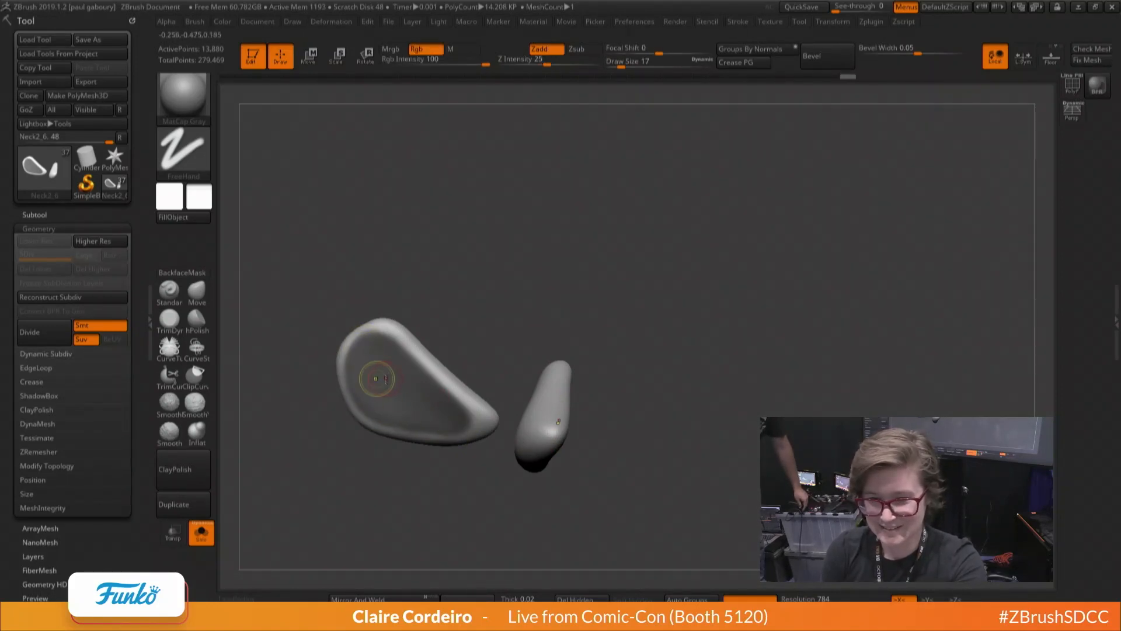
key("ctrl")
key("w")
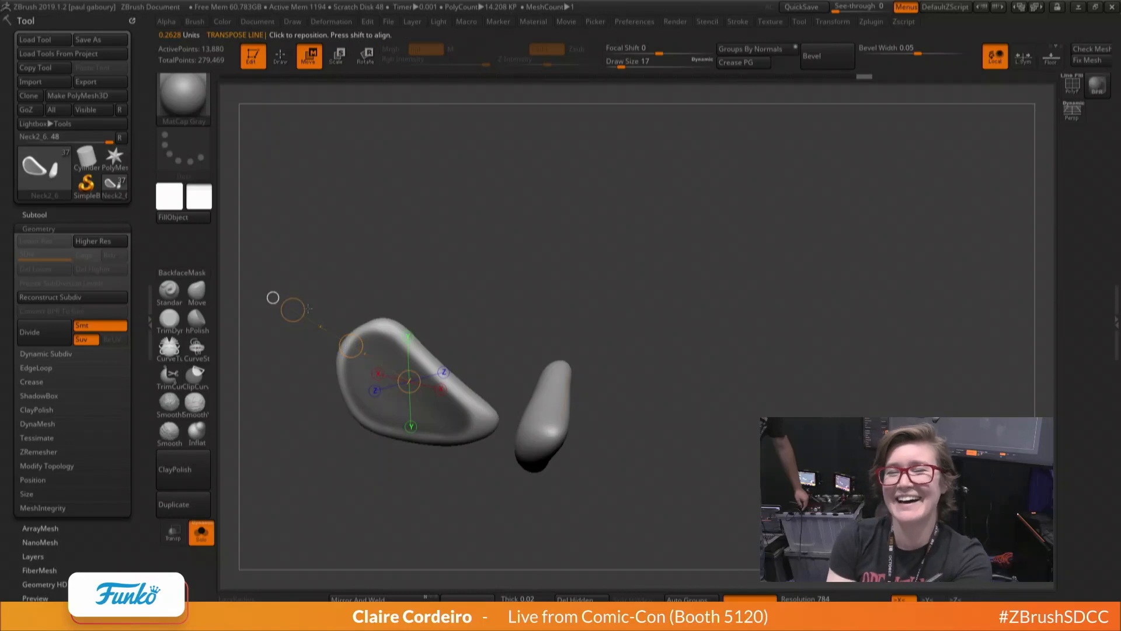
right_click_drag(308, 309, 308, 344, "ctrl")
key("q")
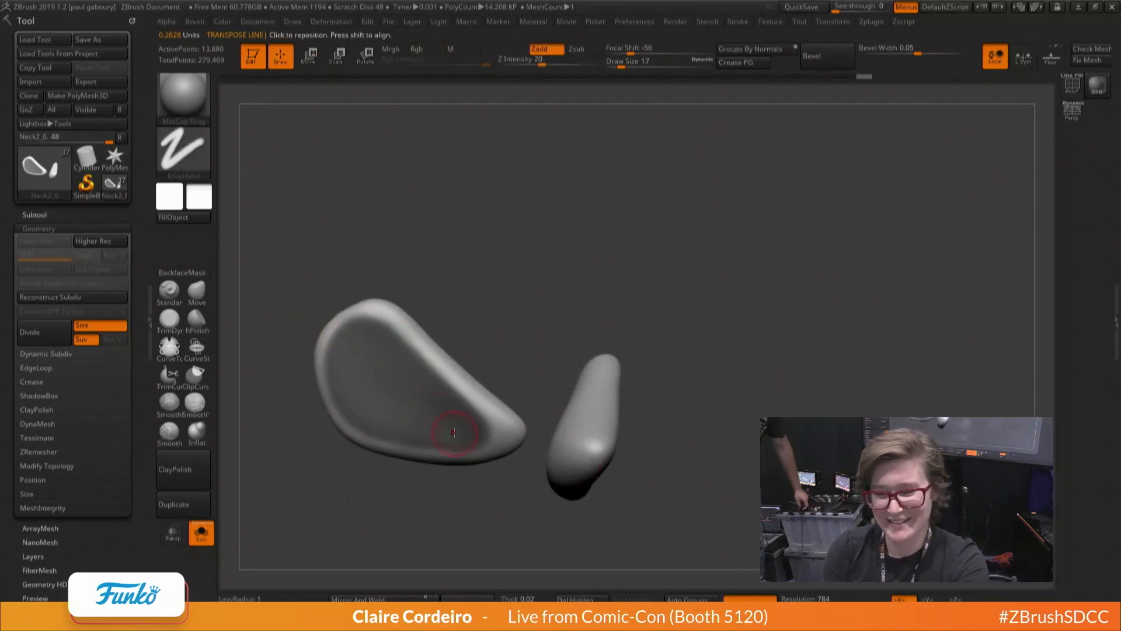
left_click_drag(472, 431, 391, 420)
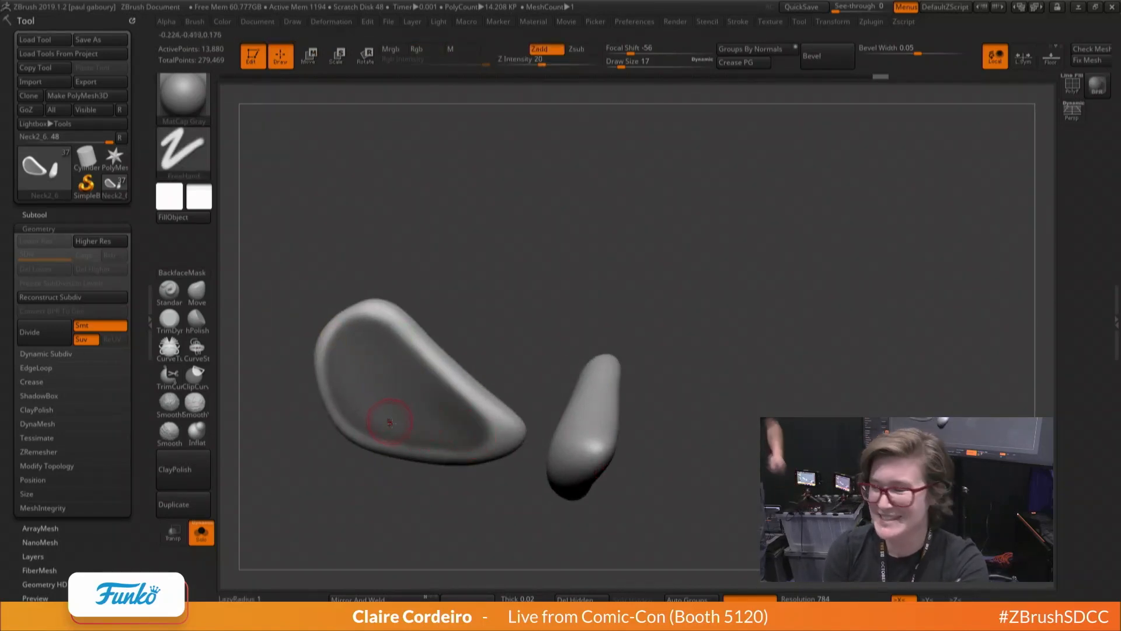
right_click_drag(386, 385, 481, 456, "ctrl")
left_click_drag(493, 454, 408, 455)
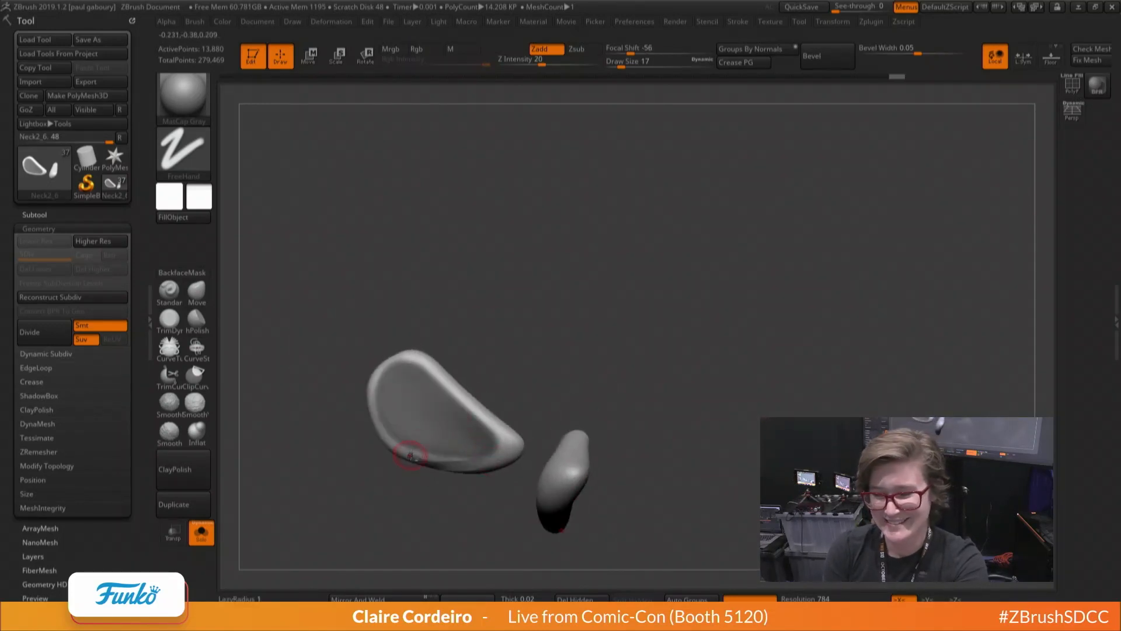
key("ctrl+z")
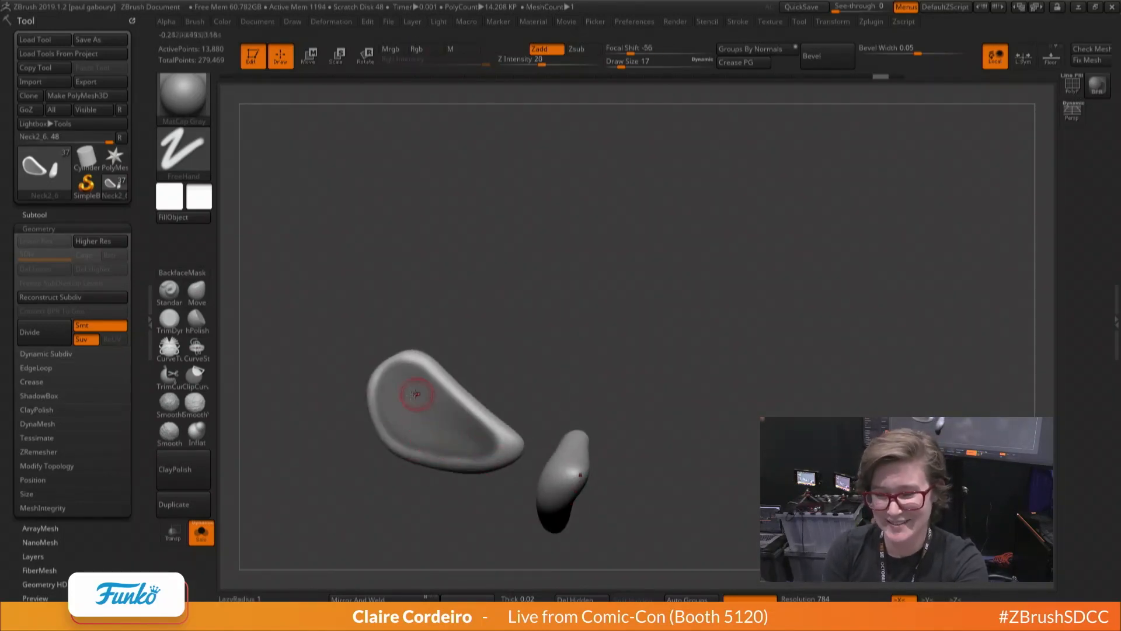
Invert the mask to protect the ear's rim and back, and choose the Move brush
right_click_drag(416, 395, 325, 341, "ctrl")
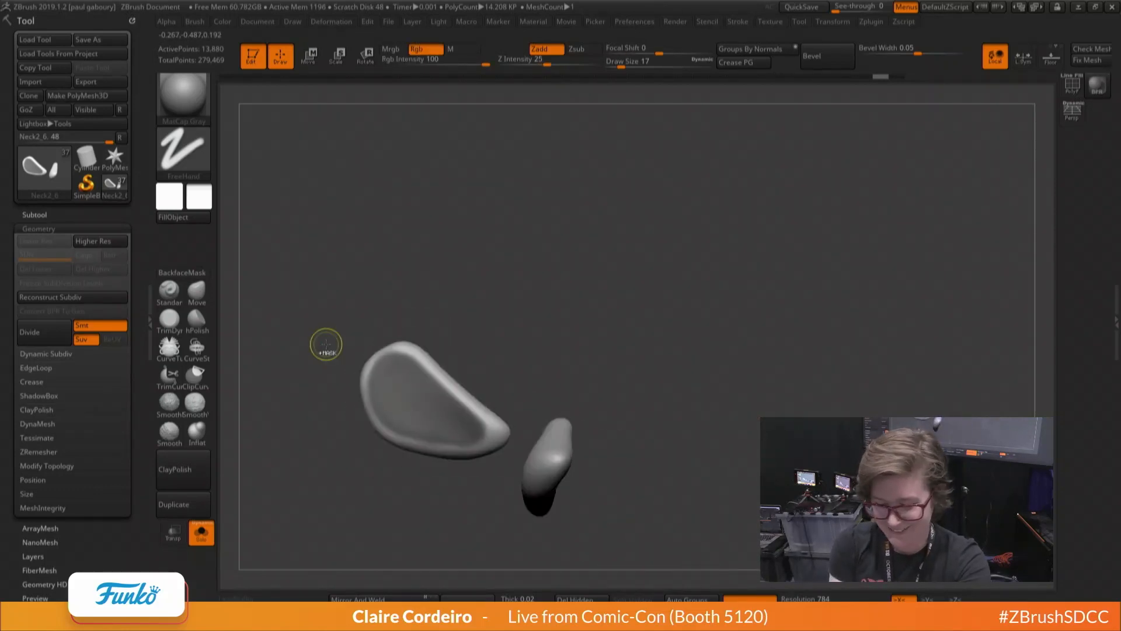
left_click(325, 345, "ctrl")
right_click_drag(400, 418, 410, 401)
key("b")
key("m")
key("v")
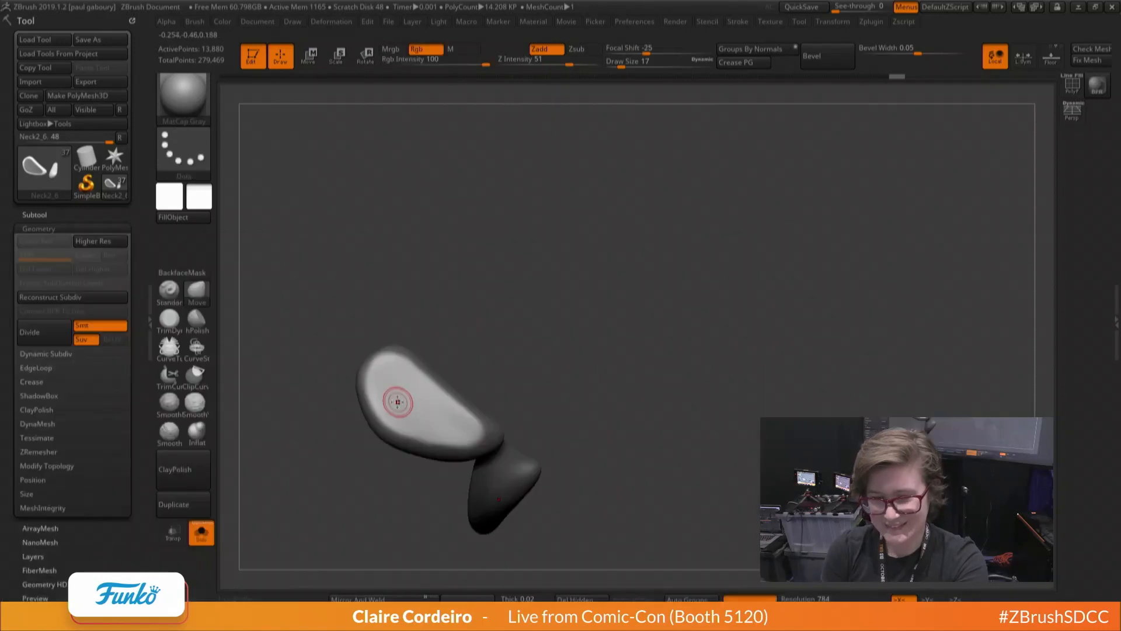
Increase the draw size to 87, push the ear's unmasked inner surface inward and smooth it
key("space")
left_click_drag(397, 402, 415, 401)
mouse_move(409, 397)
right_mouse_down()
mouse_move(385, 378)
mouse_move(406, 404)
mouse_move(435, 400)
mouse_move(385, 395)
right_mouse_up()
left_click_drag(385, 395, 379, 393)
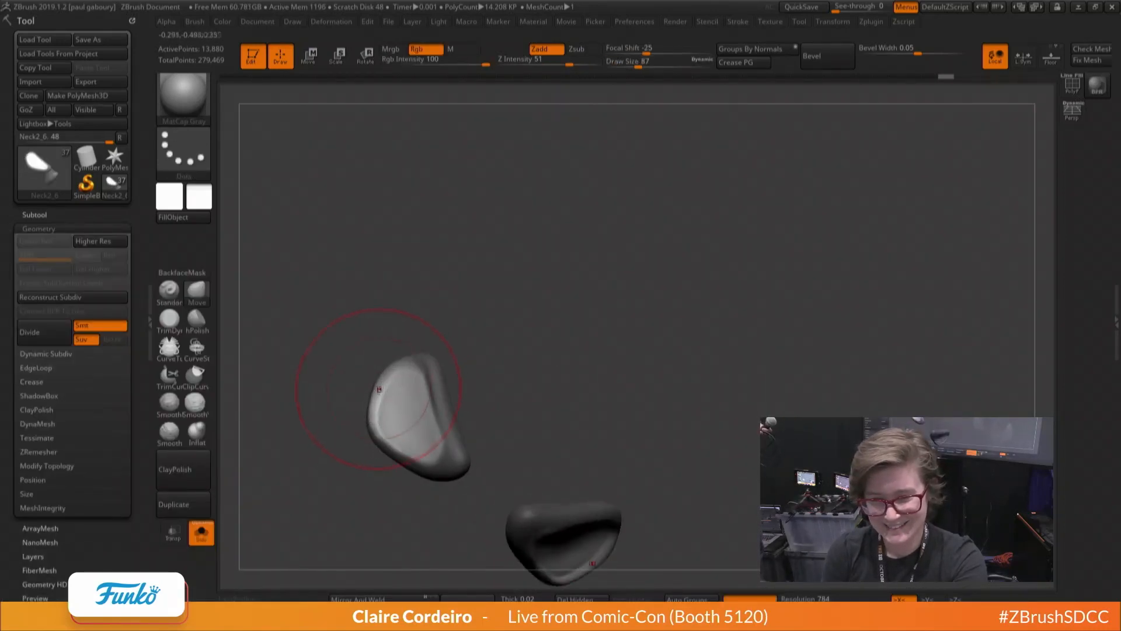
right_click_drag(379, 392, 406, 401)
left_click_drag(406, 400, 397, 392, "shift")
mouse_move(398, 392)
right_mouse_down("shift")
mouse_move(417, 446)
mouse_move(370, 396)
right_mouse_up("shift")
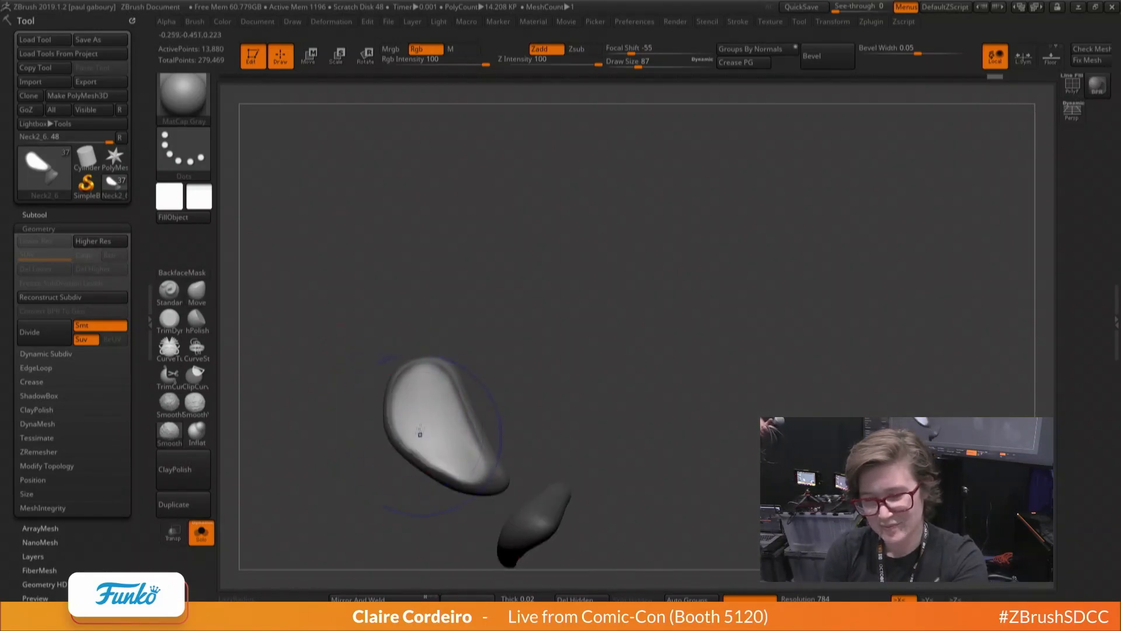
Reduce the draw size to 51, then reshape and smooth the inner surface toward the ear's narrow end
mouse_move(420, 434)
right_mouse_down()
mouse_move(410, 379)
mouse_move(436, 417)
mouse_move(423, 379)
right_mouse_up()
mouse_move(357, 337)
right_mouse_down()
mouse_move(427, 392)
mouse_move(414, 360)
right_mouse_up()
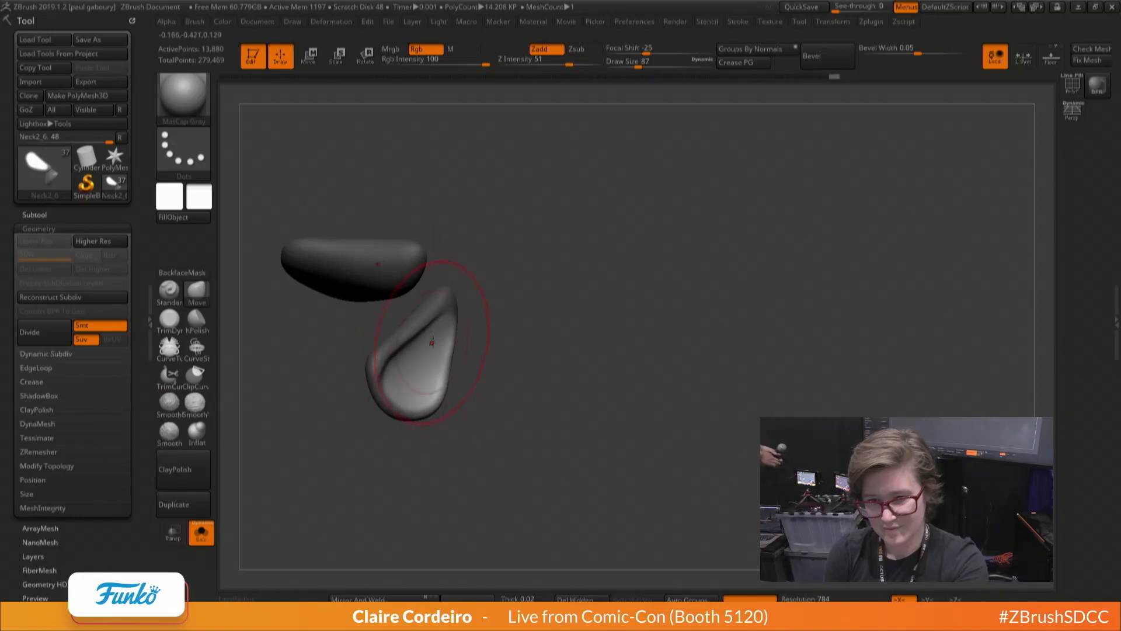
key("space")
left_click_drag(432, 343, 424, 342)
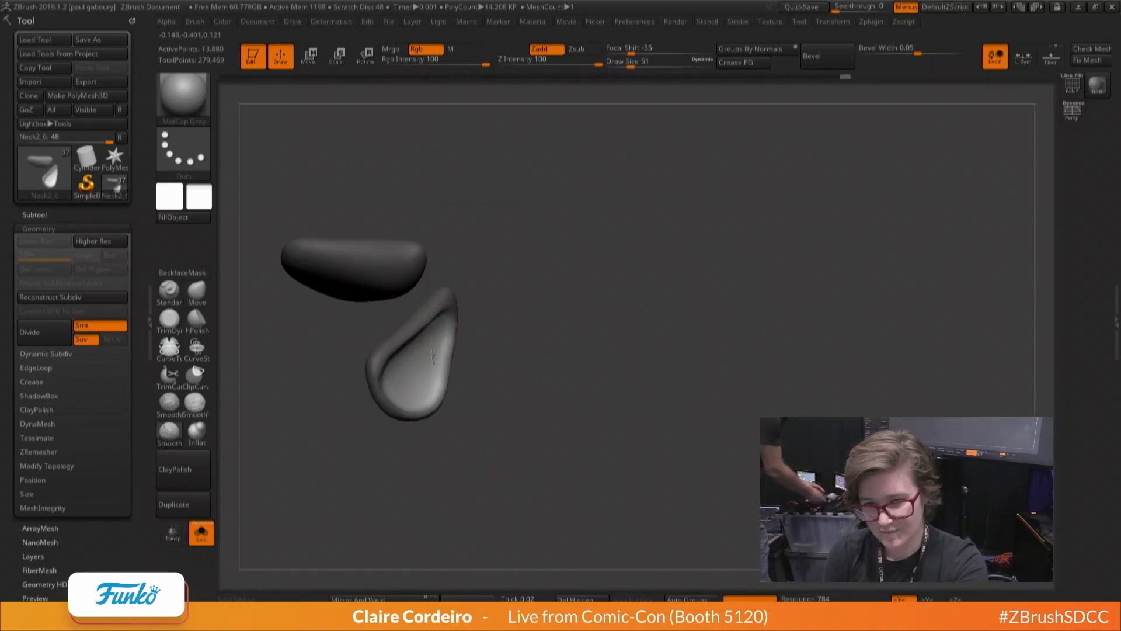
mouse_move(436, 324)
right_mouse_down()
mouse_move(354, 368)
mouse_move(298, 341)
mouse_move(370, 379)
right_mouse_up()
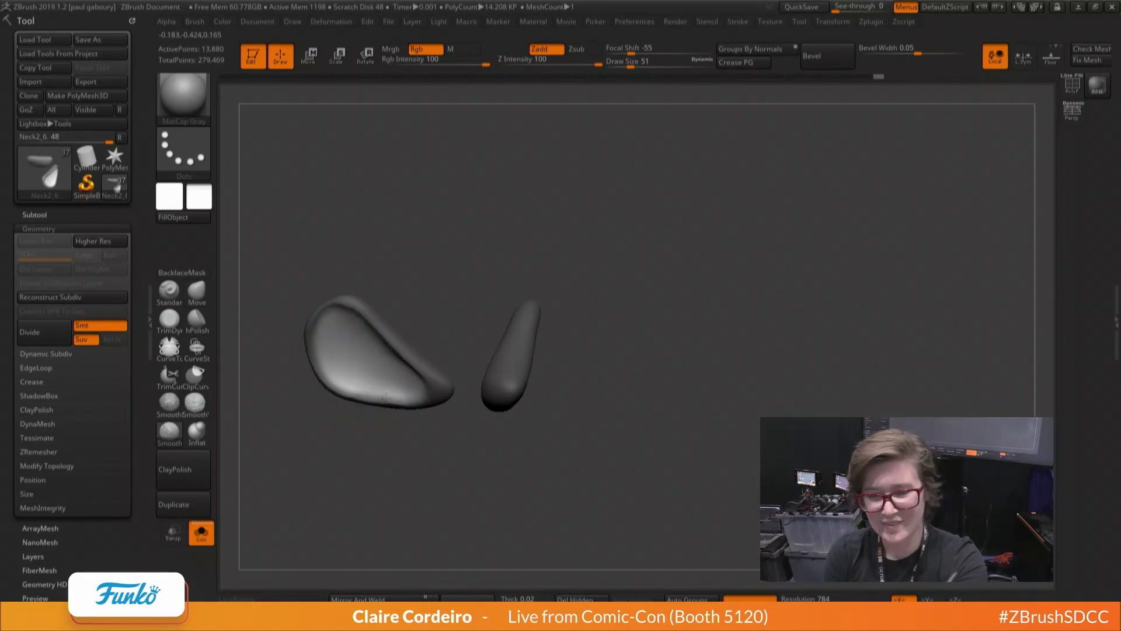
Clear the mask, remesh the ears with DynaMesh, and shape and smooth the hollow between remeshes
mouse_move(275, 333)
left_mouse_down("ctrl")
mouse_move(283, 389)
mouse_move(267, 426)
left_mouse_up("ctrl")
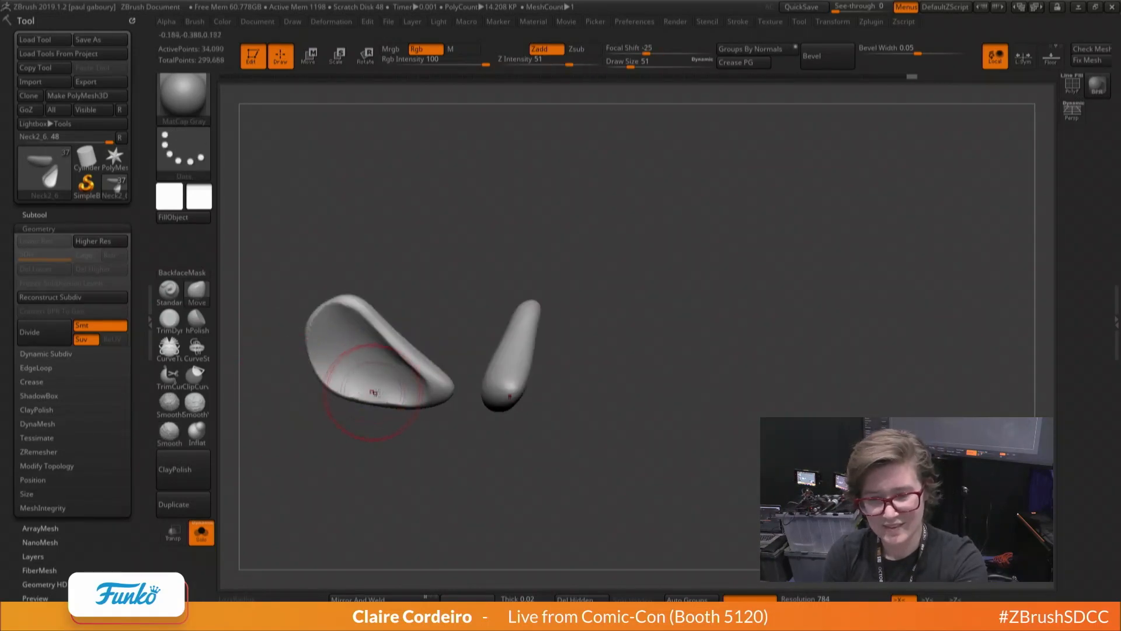
right_click_drag(387, 399, 320, 356)
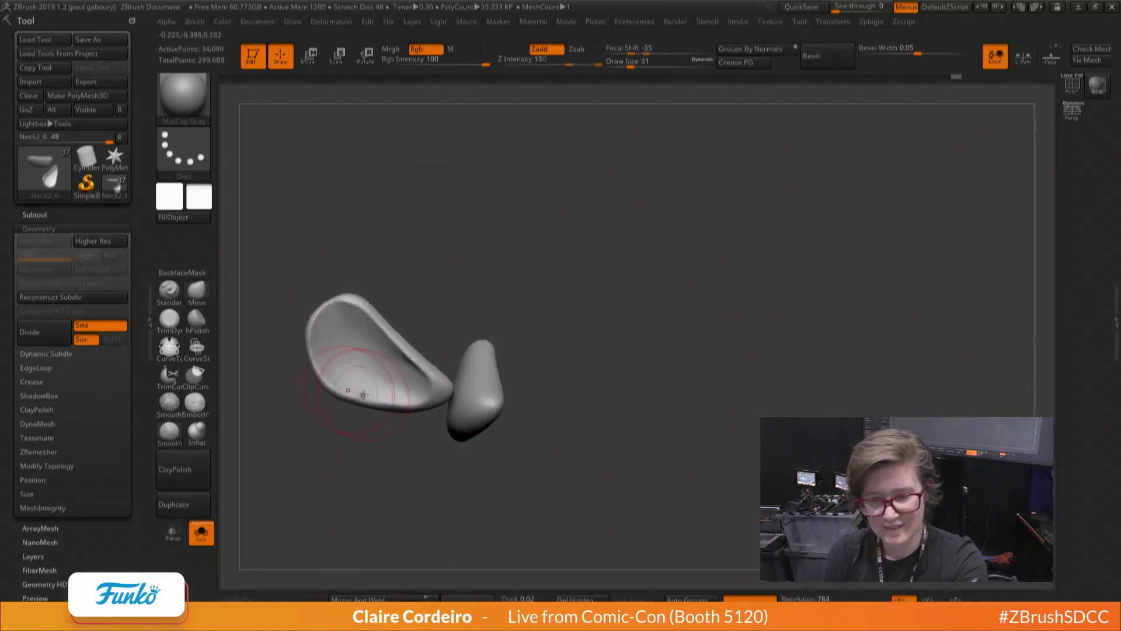
left_click_drag(271, 331, 264, 409, "ctrl")
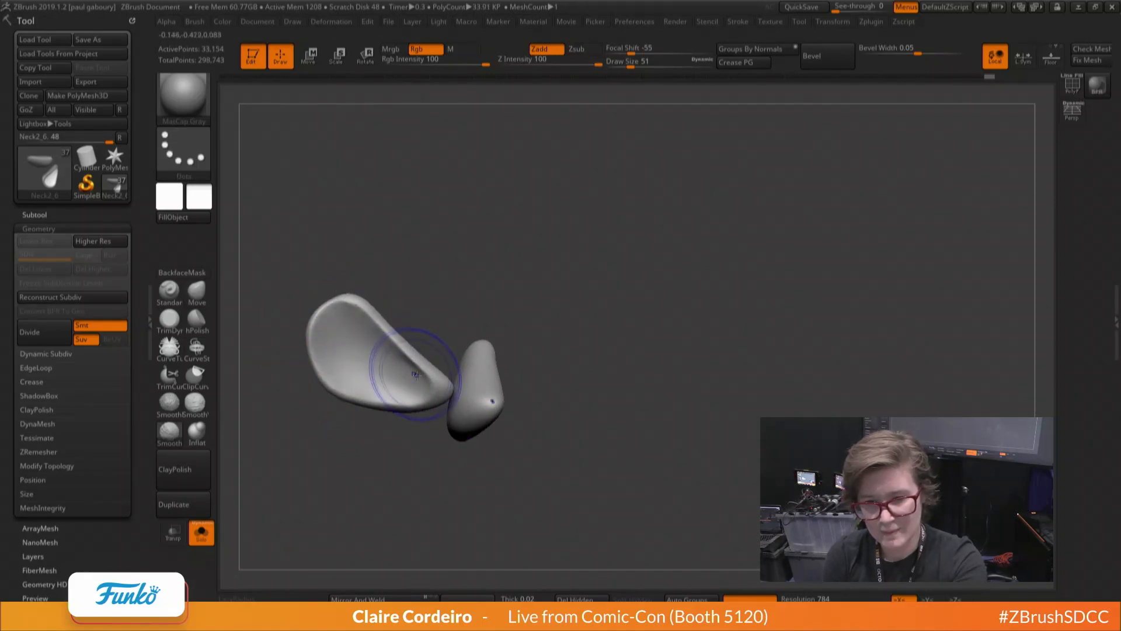
mouse_move(327, 350)
right_mouse_down("shift")
mouse_move(280, 363)
mouse_move(332, 337)
mouse_move(347, 344)
mouse_move(325, 365)
mouse_move(319, 358)
right_mouse_up("shift")
left_click(200, 532)
left_click(200, 532)
Set the Move brush's draw size to 25 and adjust the lower edge of the ear's hollow
right_click_drag(388, 408, 374, 360)
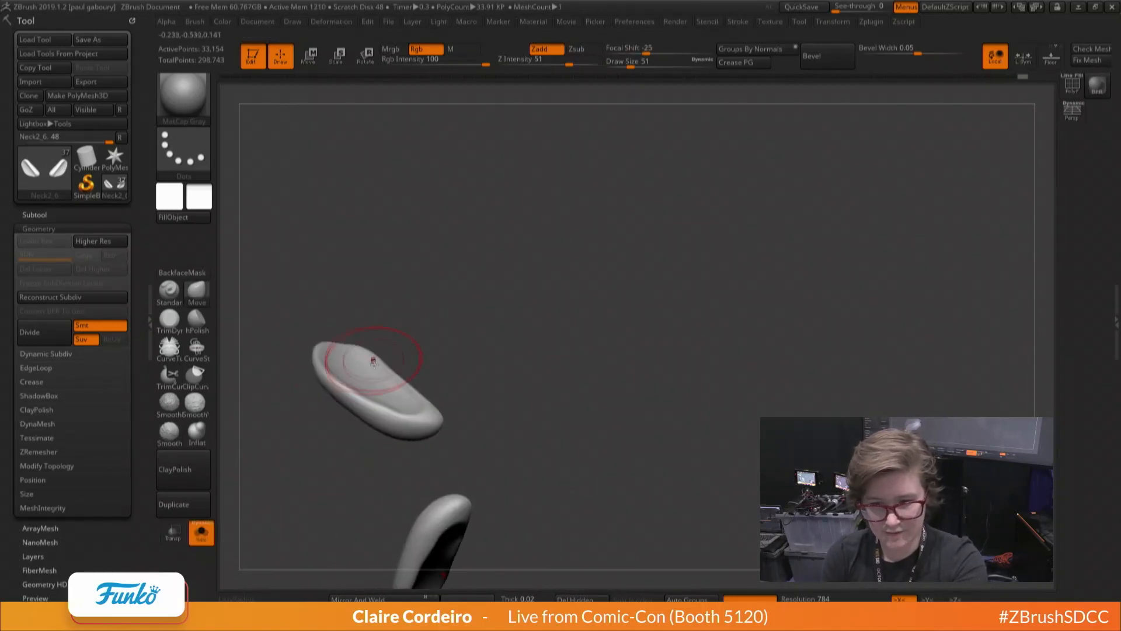
key("b")
key("m")
key("v")
key("space")
left_click_drag(382, 395, 376, 395)
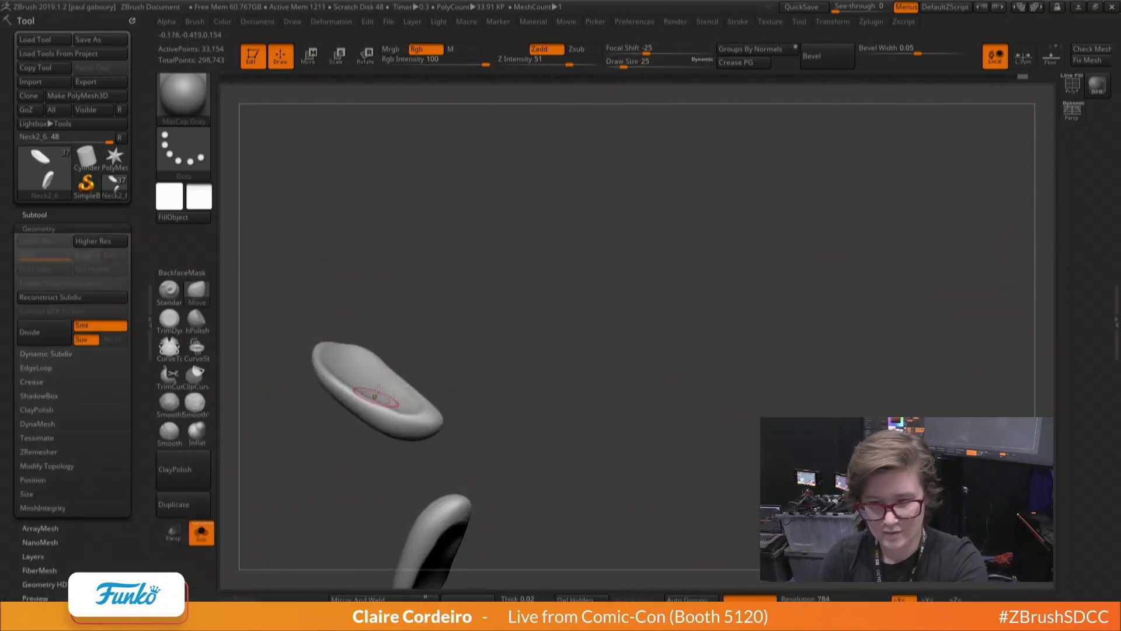
mouse_move(375, 396)
right_mouse_down()
mouse_move(391, 401)
mouse_move(362, 379)
mouse_move(321, 389)
mouse_move(331, 396)
right_mouse_up()
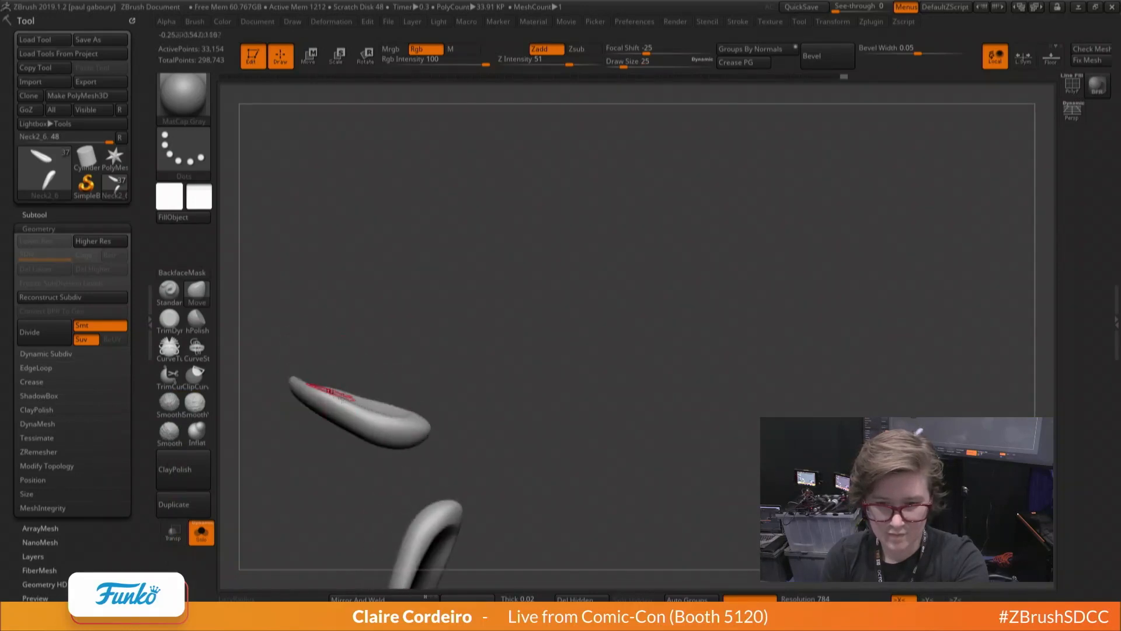
Set the draw size to 29 and refine the ear's upper edge from behind
right_click_drag(292, 350, 339, 391)
right_click_drag(426, 431, 450, 401)
key("space")
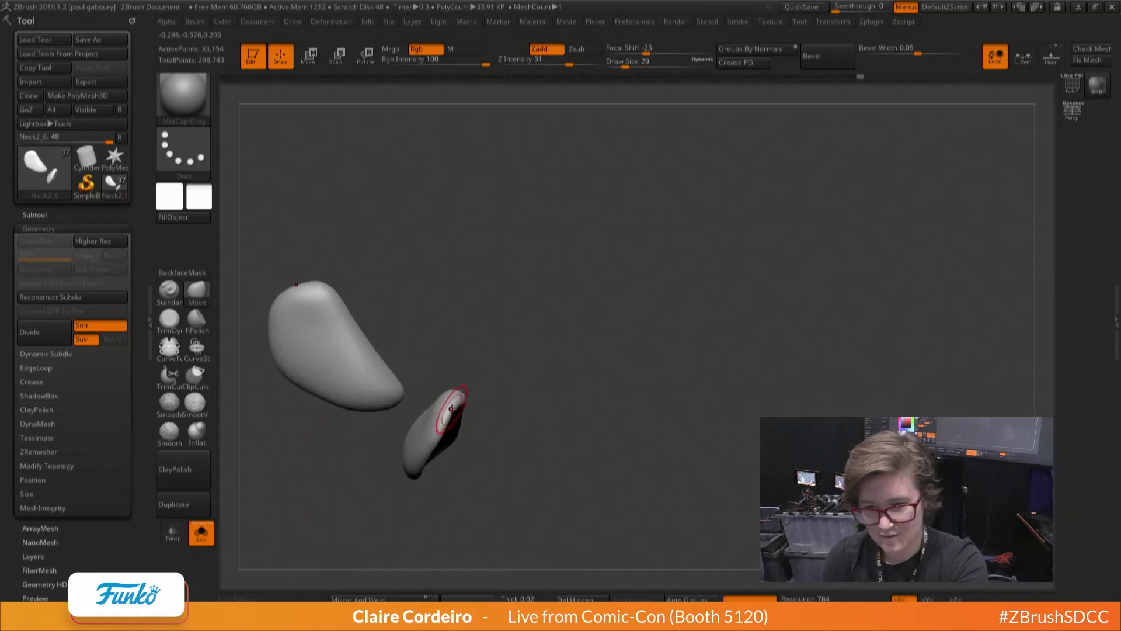
mouse_move(420, 449)
right_mouse_down()
mouse_move(450, 411)
mouse_move(416, 367)
mouse_move(350, 393)
mouse_move(388, 362)
right_mouse_up()
mouse_move(314, 395)
right_mouse_down()
mouse_move(329, 369)
mouse_move(319, 373)
mouse_move(395, 388)
right_mouse_up()
key("w")
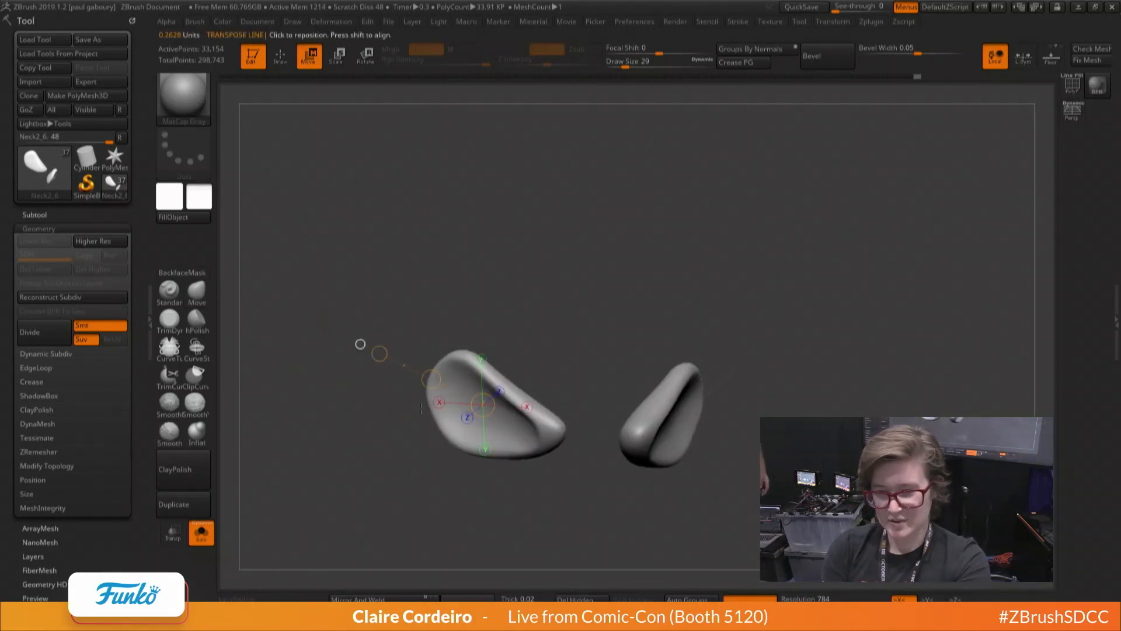
left_click_drag(532, 433, 423, 369)
left_click_drag(252, 318, 293, 336)
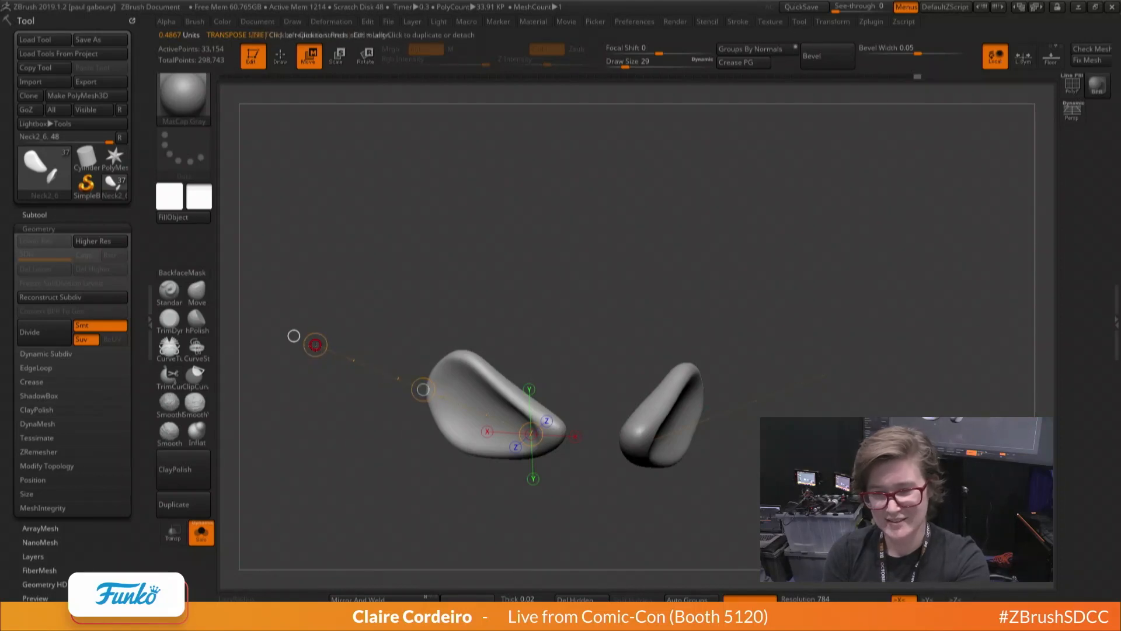
left_click(476, 390)
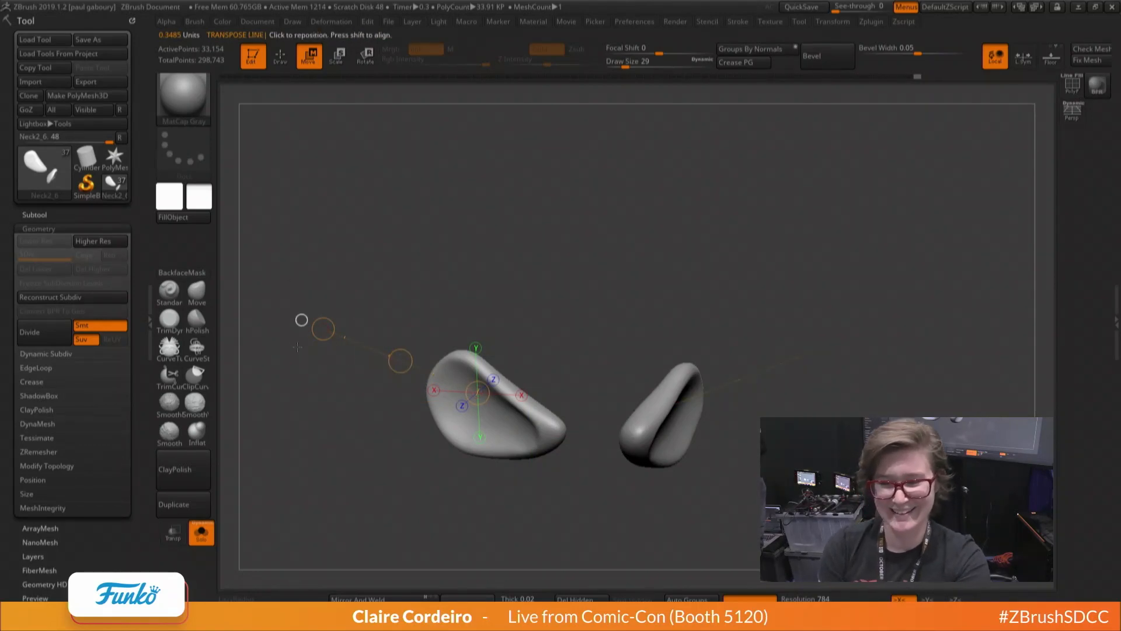
mouse_move(297, 347)
right_mouse_down("ctrl")
mouse_move(279, 367)
mouse_move(335, 333)
mouse_move(335, 374)
mouse_move(374, 374)
right_mouse_up("ctrl")
key("q")
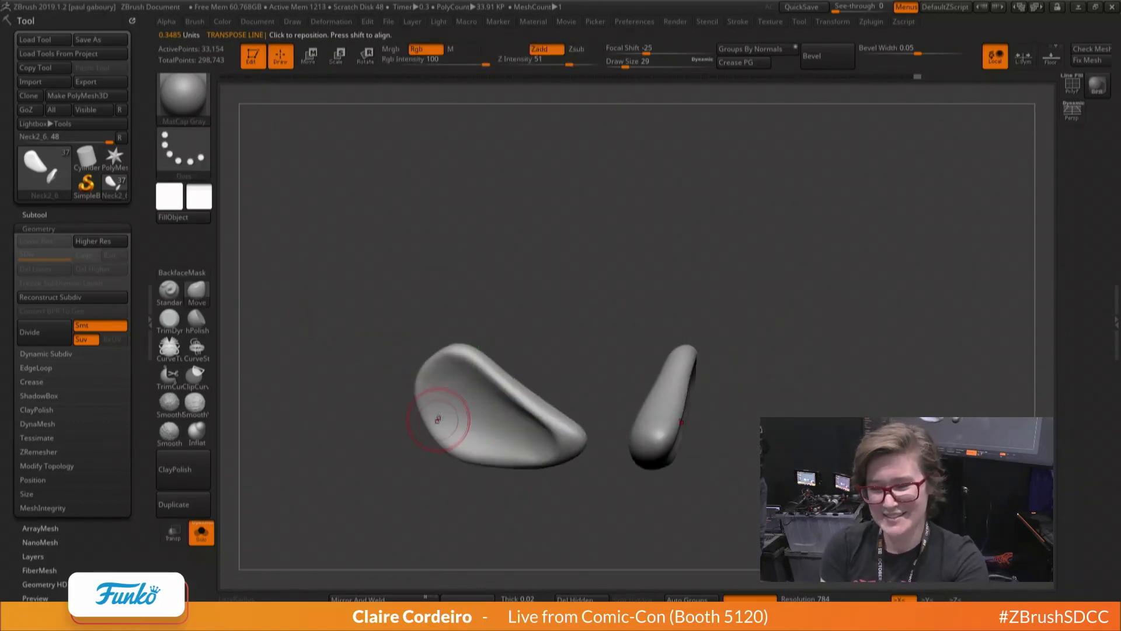
key("w")
key("q")
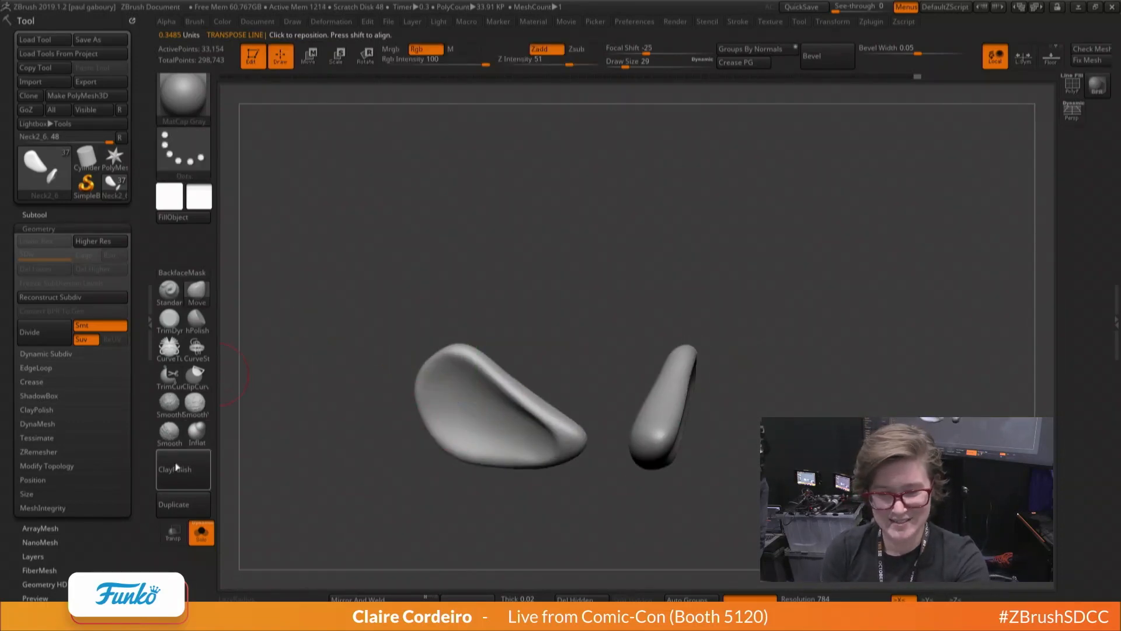
key("ctrl")
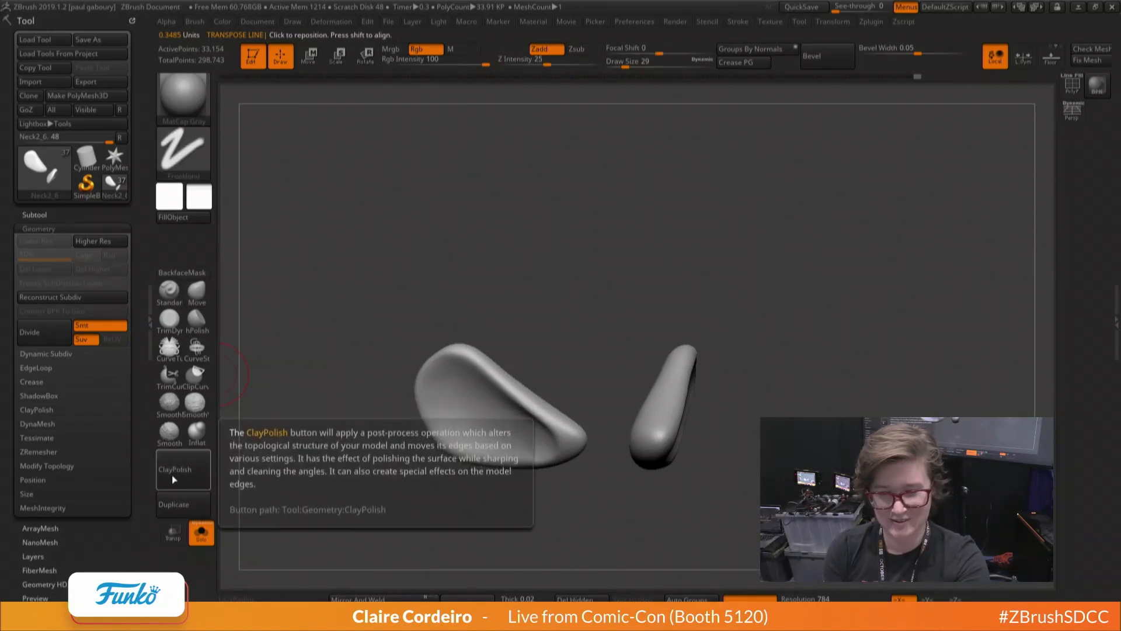
key("shift")
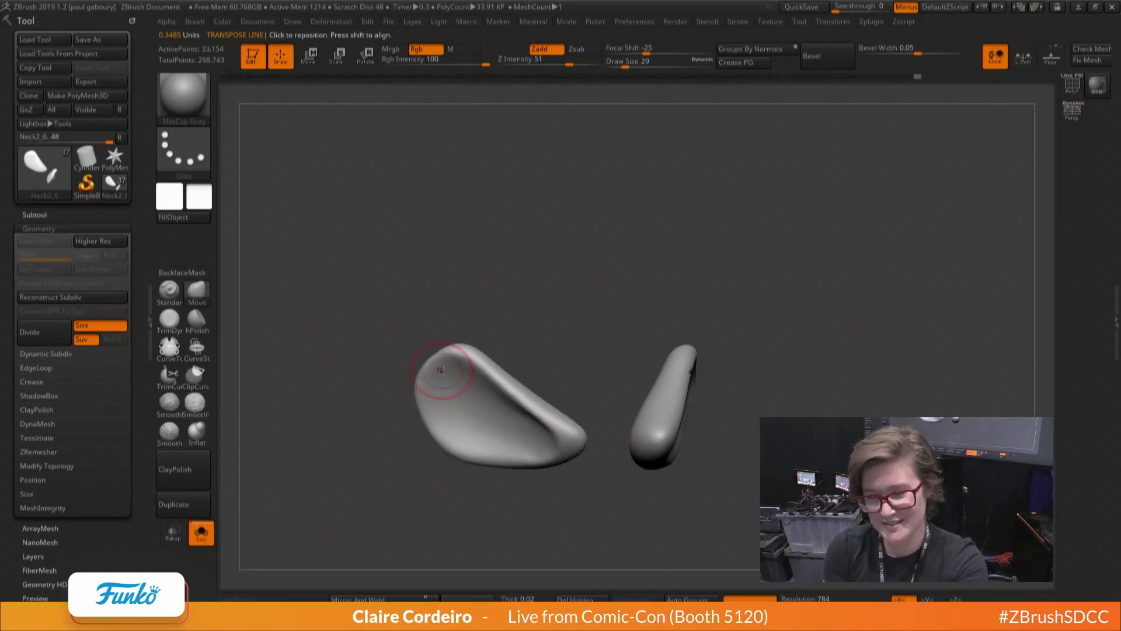
Smooth the ear's inner surface near its narrow base end and show the whole character again
right_click_drag(486, 451, 520, 445)
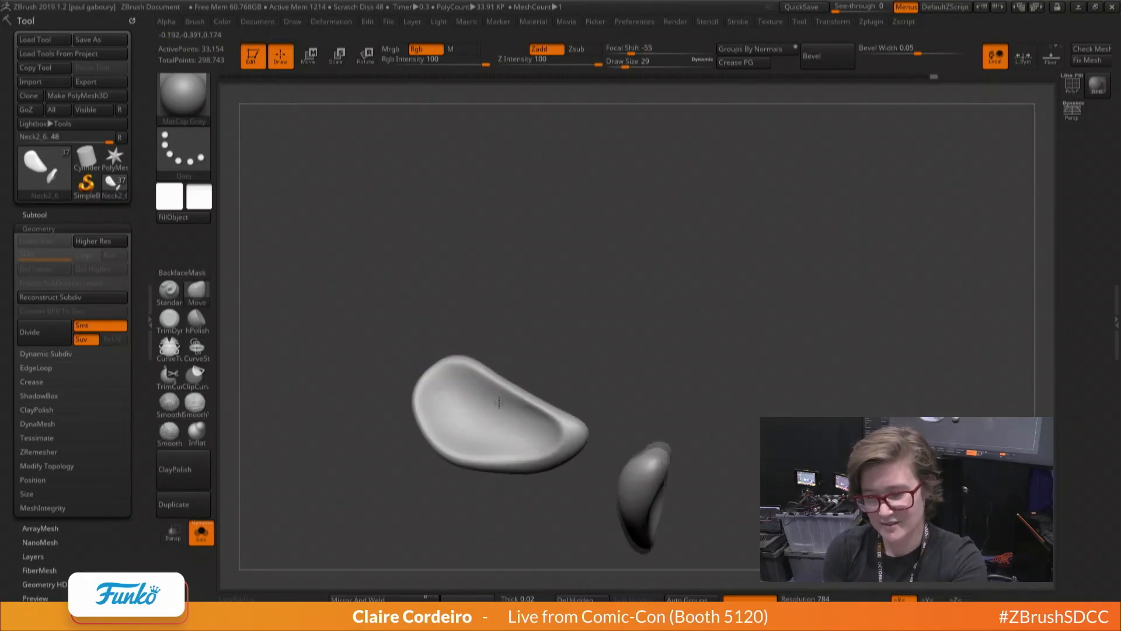
mouse_move(540, 444)
left_mouse_down("shift")
mouse_move(555, 437)
mouse_move(548, 428)
left_mouse_up("shift")
right_click_drag(363, 326, 300, 413)
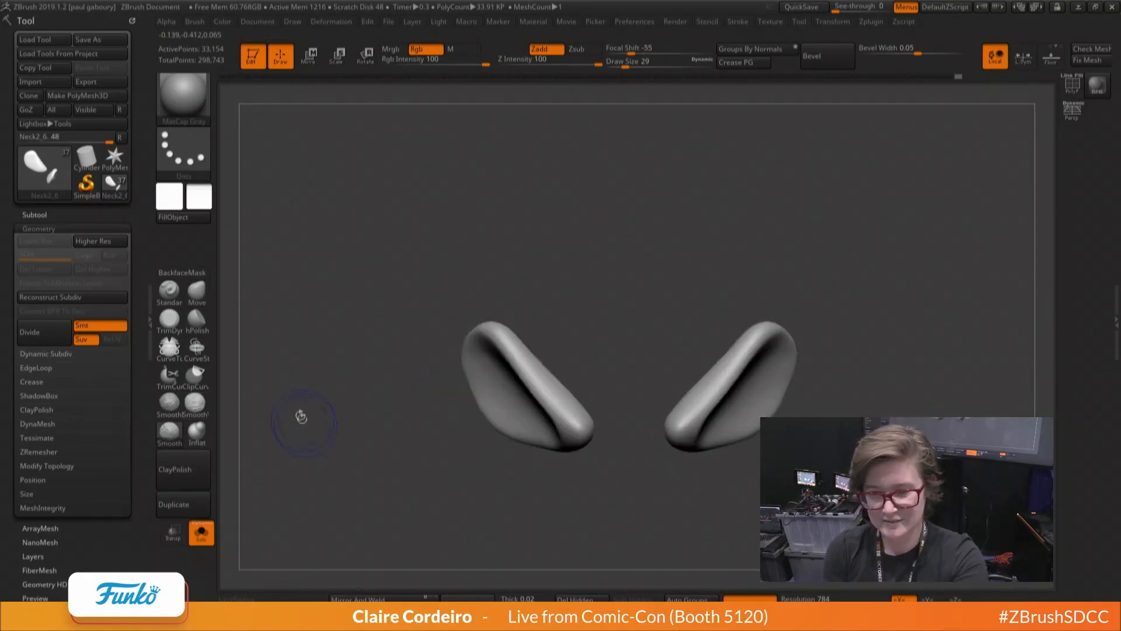
left_click(202, 532)
right_click_drag(403, 405, 450, 380, "ctrl")
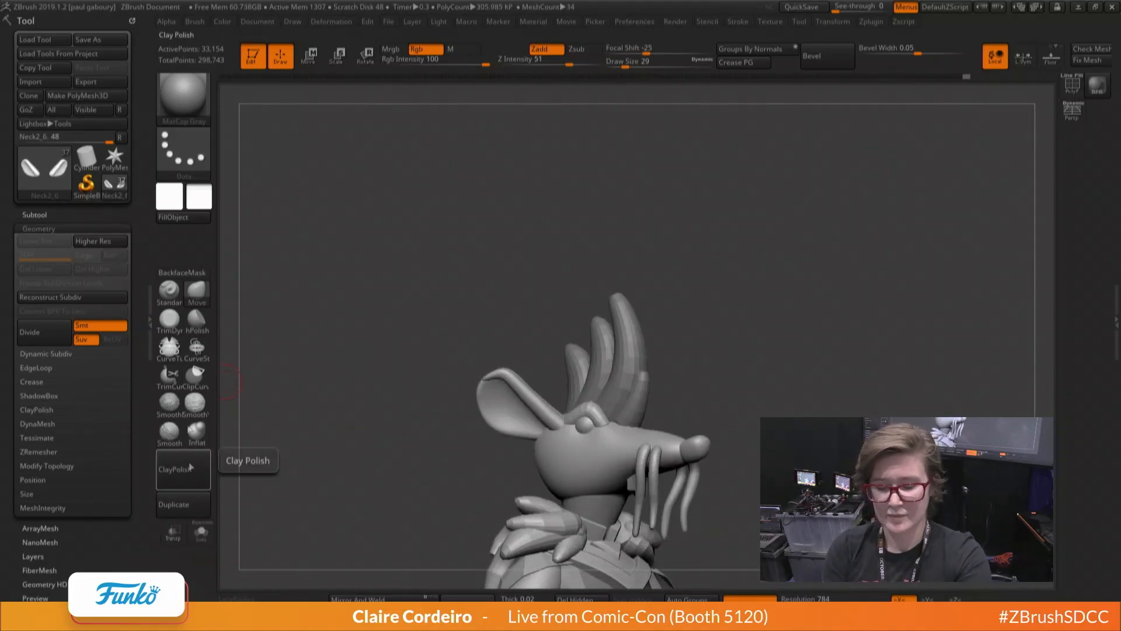
key("ctrl")
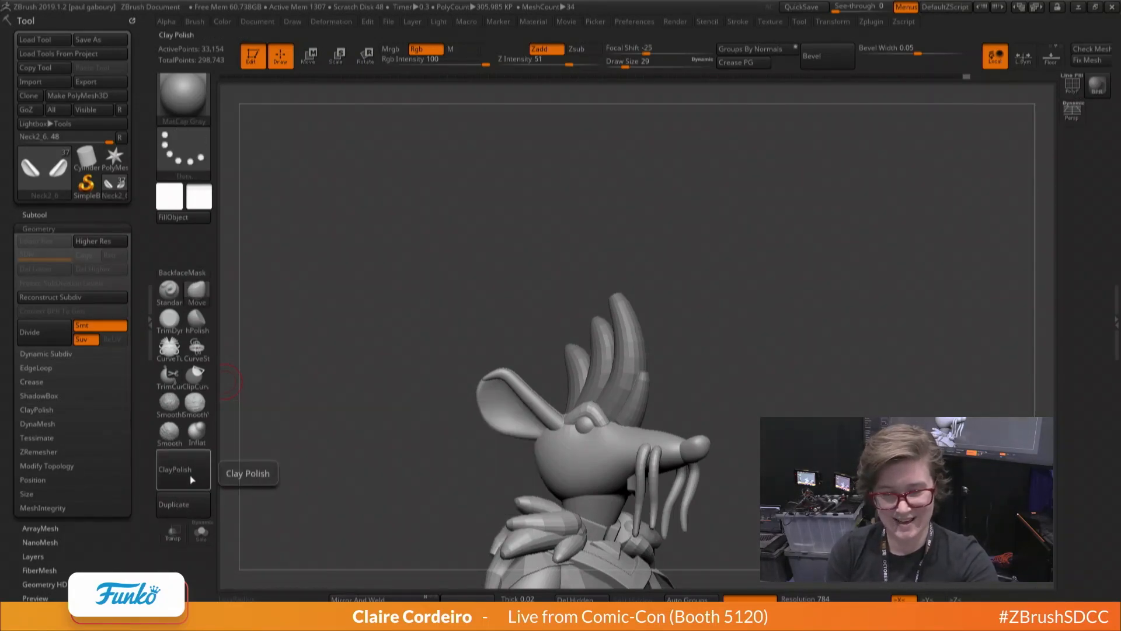
key("ctrl")
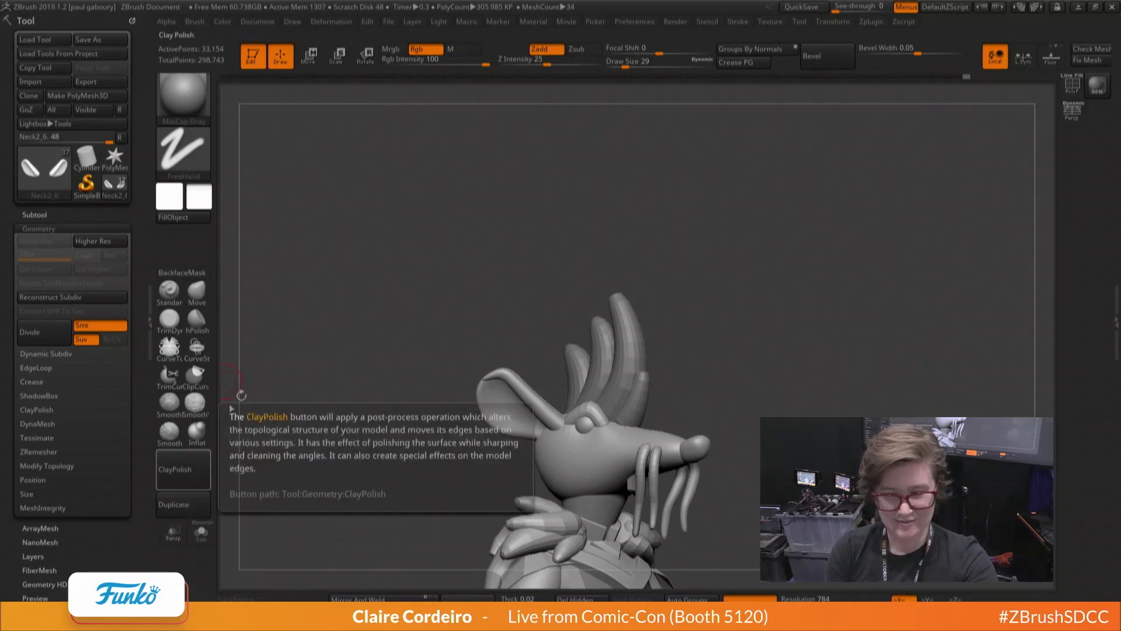
Switch to the ears' rim tubes and adjust them from the front with the Move brush
mouse_move(738, 379)
left_mouse_down("shift")
mouse_move(507, 412)
mouse_move(403, 373)
left_mouse_up("shift")
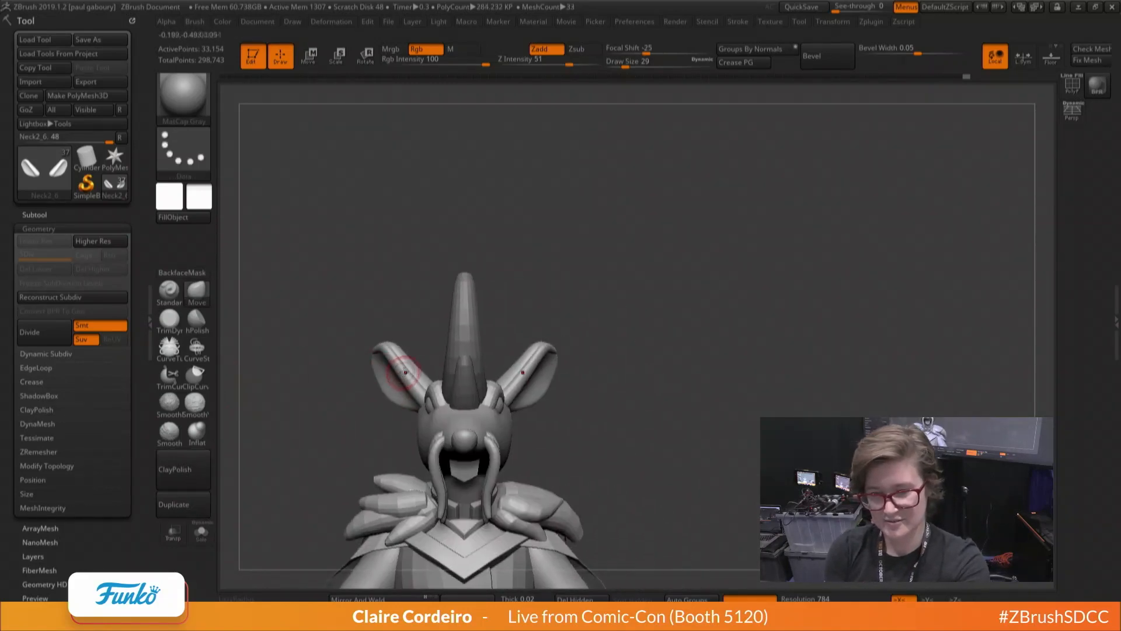
key("w")
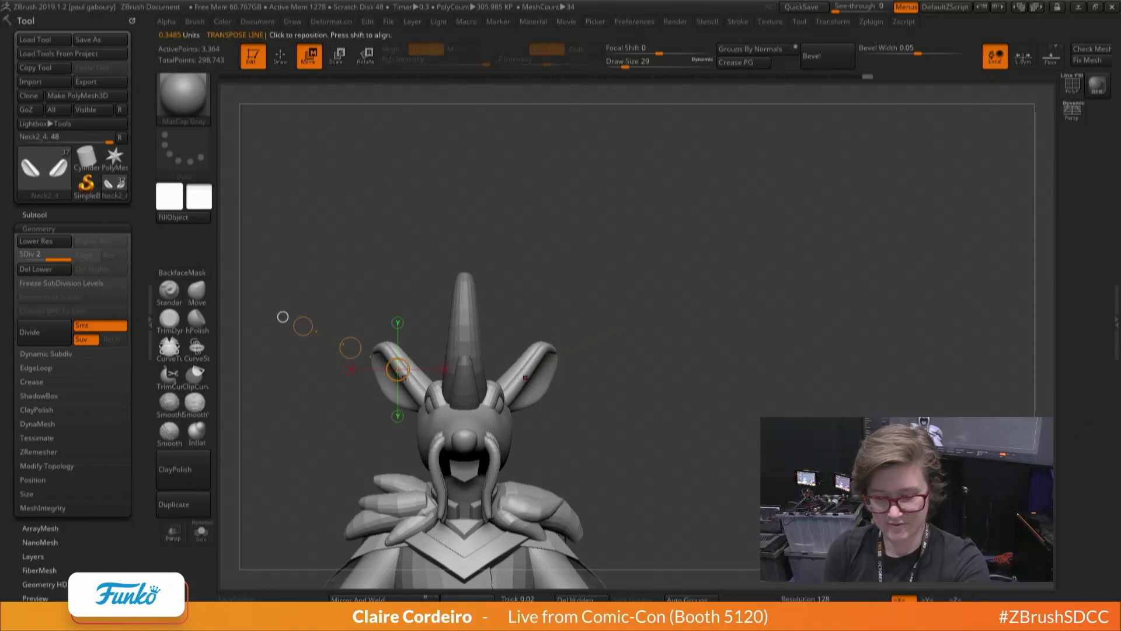
key("b")
left_click(405, 381)
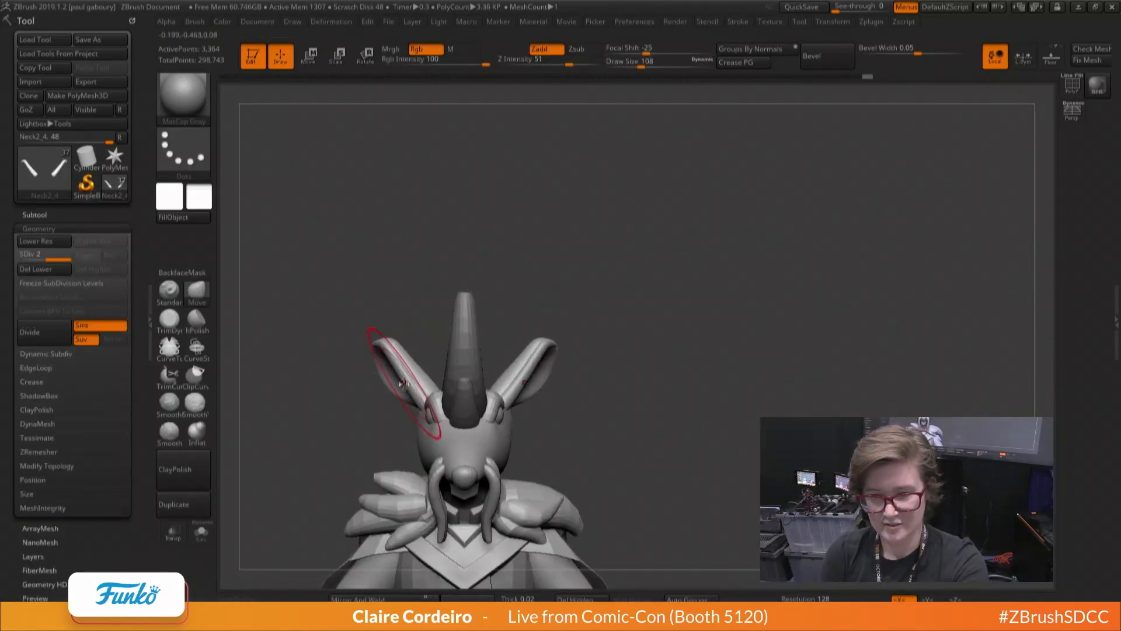
mouse_move(407, 380)
left_mouse_down()
mouse_move(397, 381)
mouse_move(459, 360)
left_mouse_up()
key("space")
mouse_move(363, 358)
left_mouse_down()
mouse_move(362, 370)
mouse_move(338, 357)
mouse_move(352, 366)
left_mouse_up()
Adjust the rim tube near the ear's base from the side with the Move brush at draw sizes 33 and 65
key("space")
key("space")
key("space")
key("space")
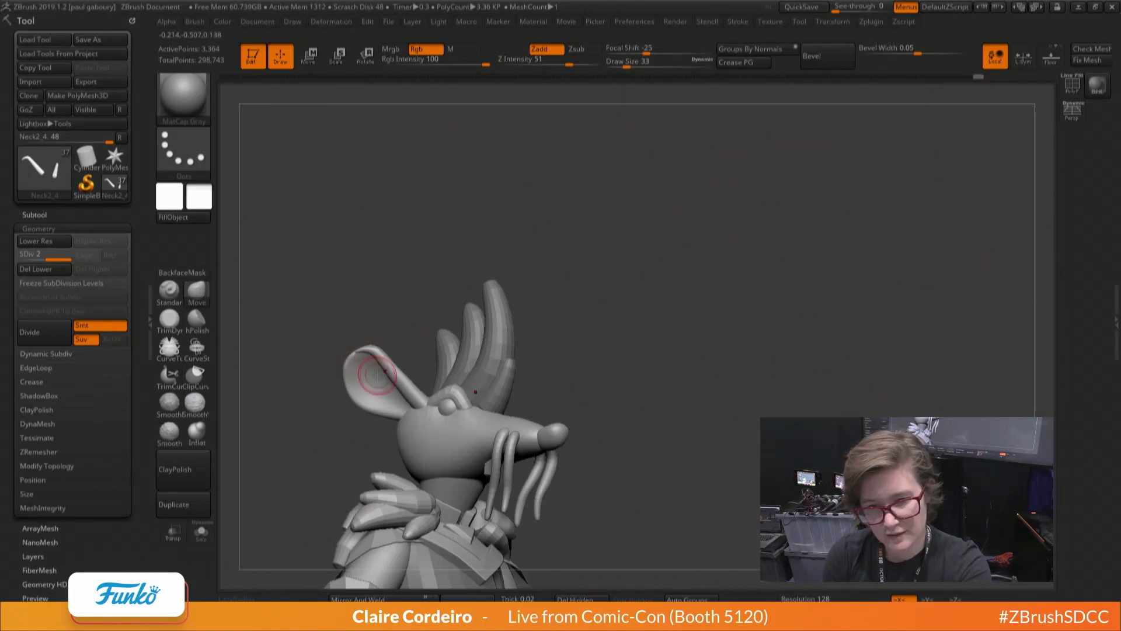
key("s")
left_click_drag(377, 375, 405, 386)
key("space")
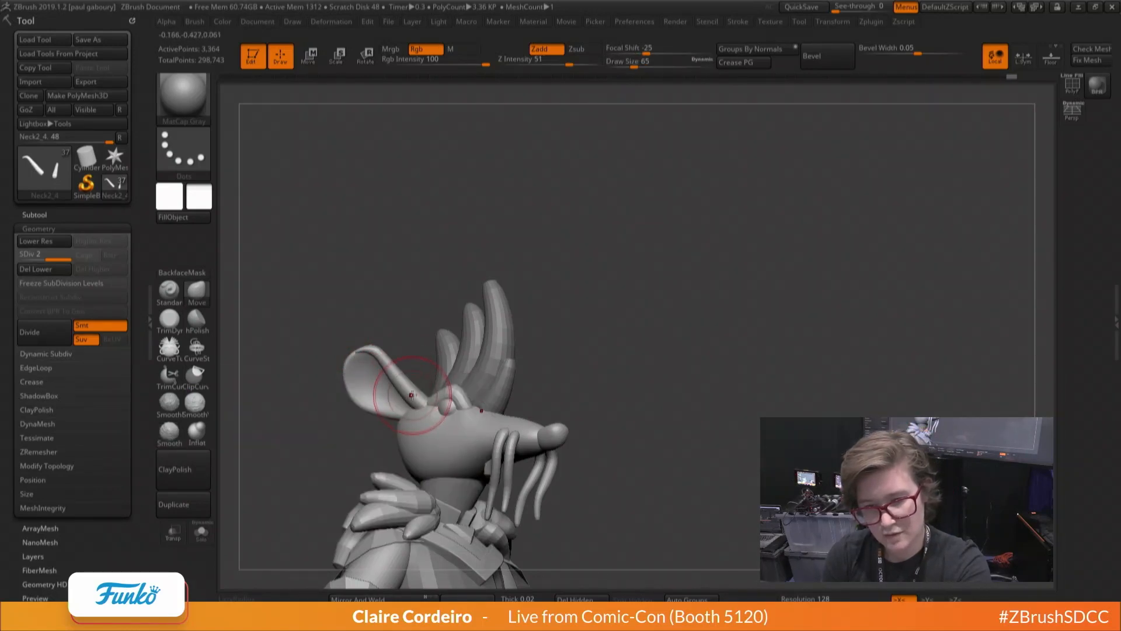
Switch to the hollowed ear meshes and shape their back edge with the Move brush at draw size 77
key("w")
left_click(351, 390, "alt")
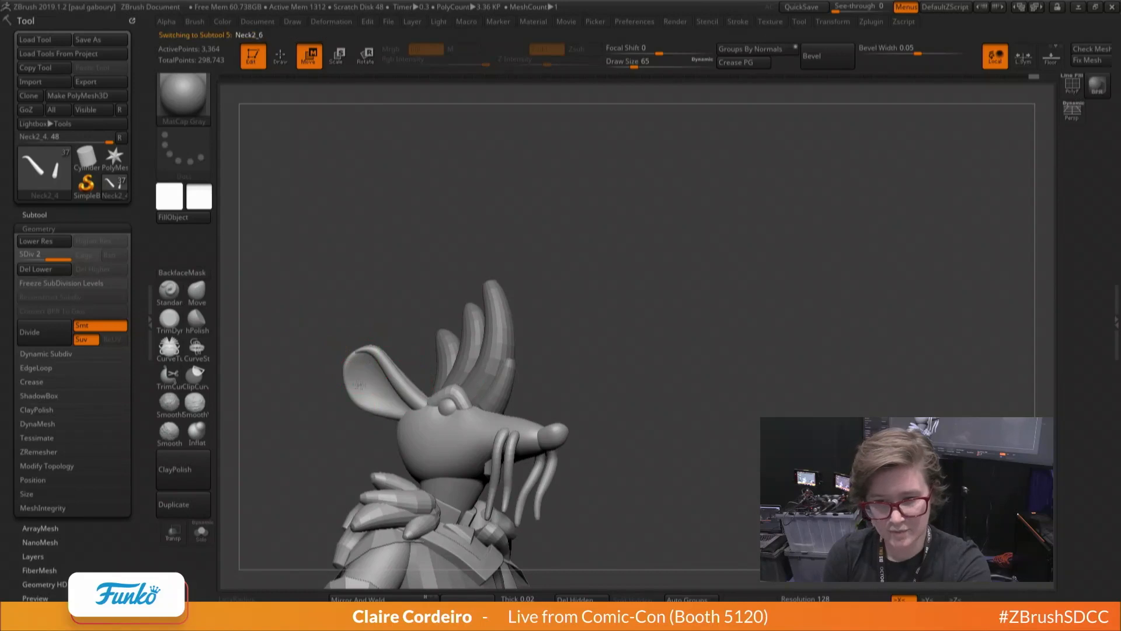
key("q")
key("space")
left_click_drag(360, 402, 363, 402)
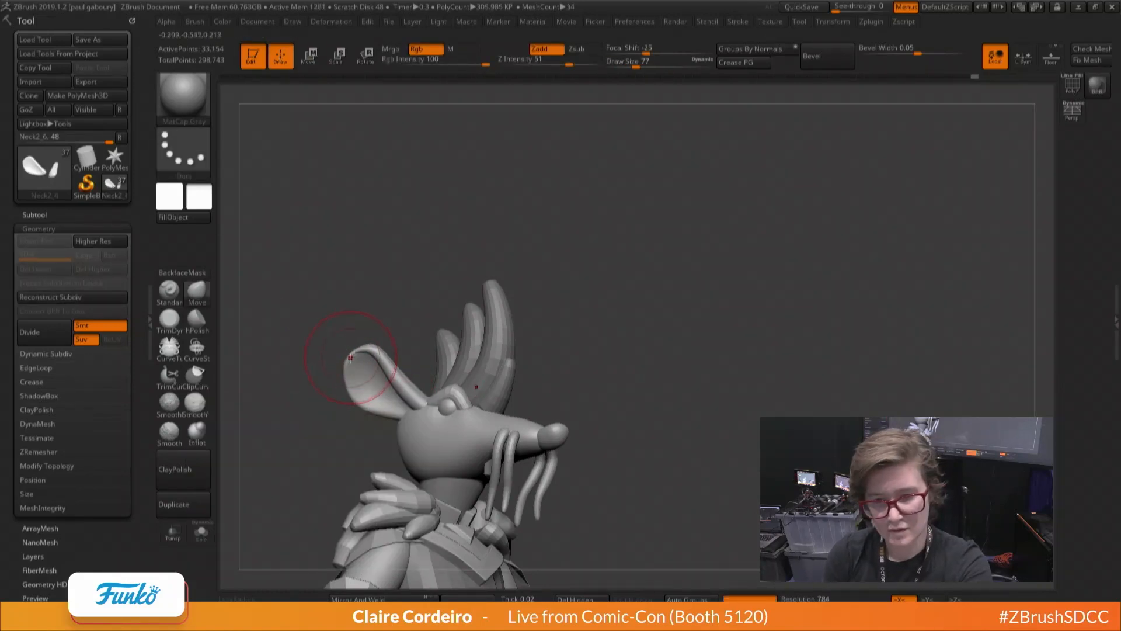
key("space")
left_click_drag(350, 357, 347, 358)
Reduce the Move brush's draw size to 37 and refine the lower part of the ear's hollow
right_click_drag(355, 379, 351, 384)
key("space")
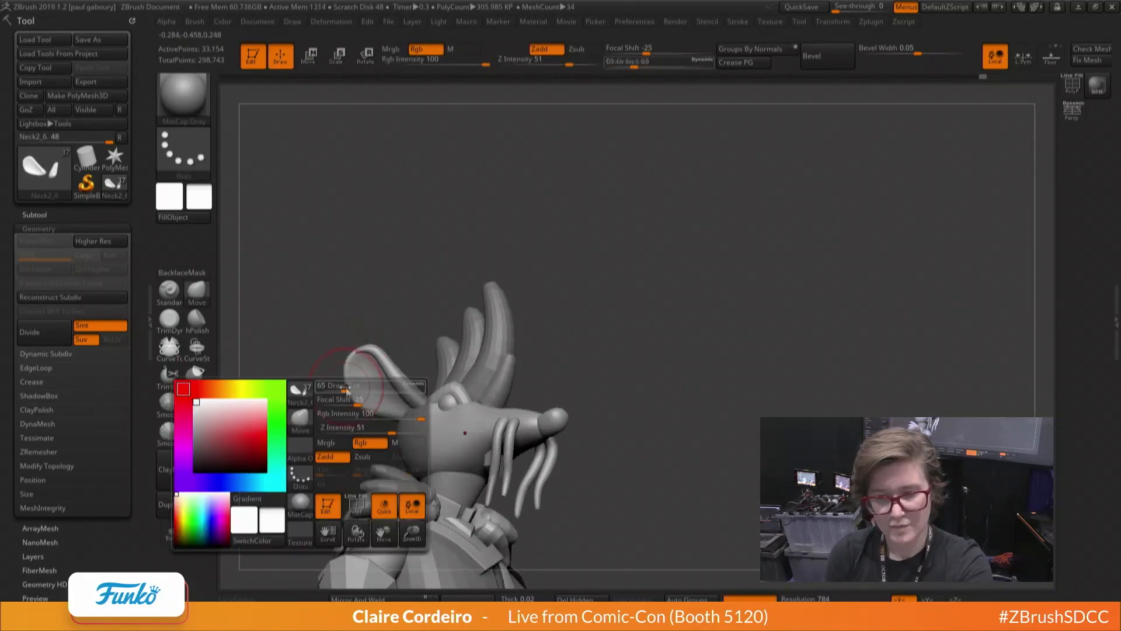
left_click_drag(351, 384, 347, 393)
key("space")
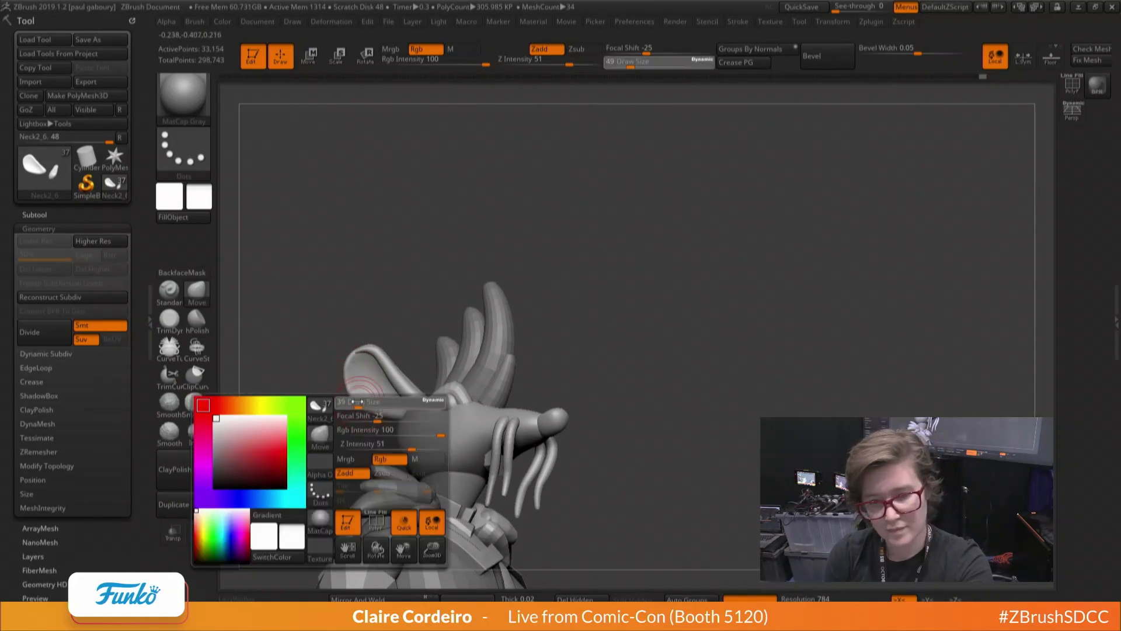
right_click_drag(350, 391, 367, 403)
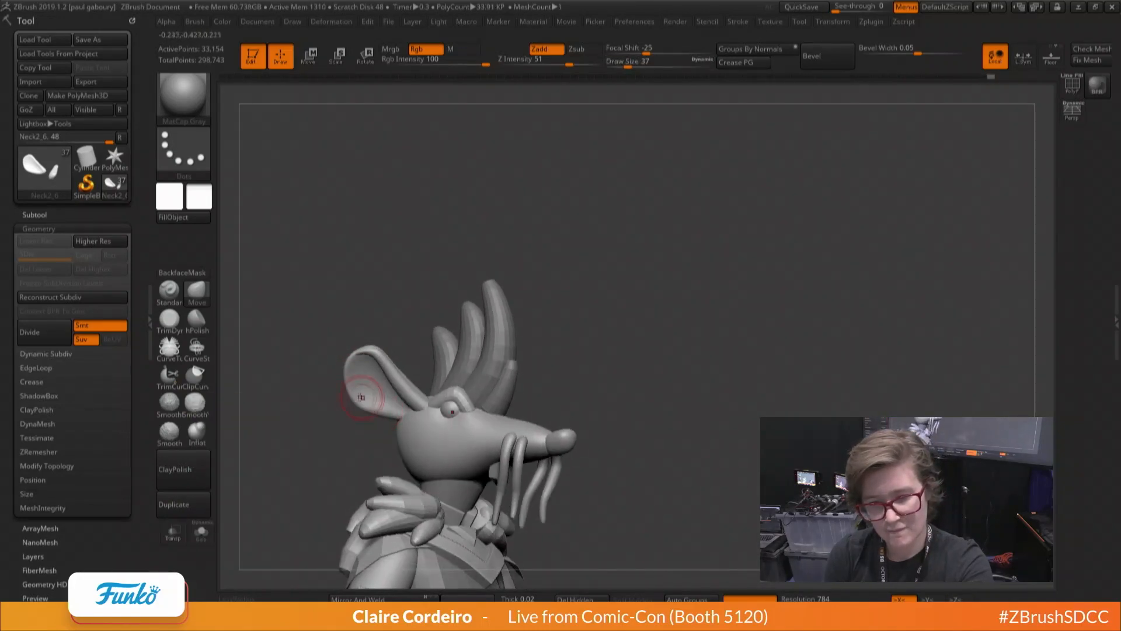
Adjust the ear's back and lower edges with the Move brush at draw sizes 51, 59 and 74
key("space")
left_click_drag(387, 419, 392, 419)
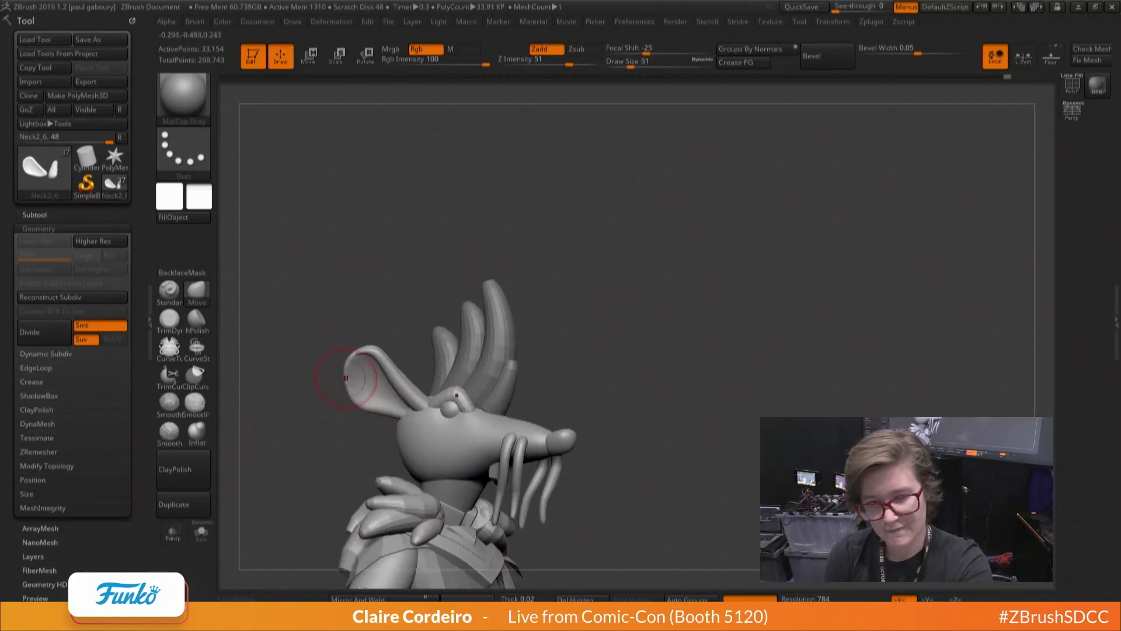
key("space")
left_click_drag(353, 365, 357, 365)
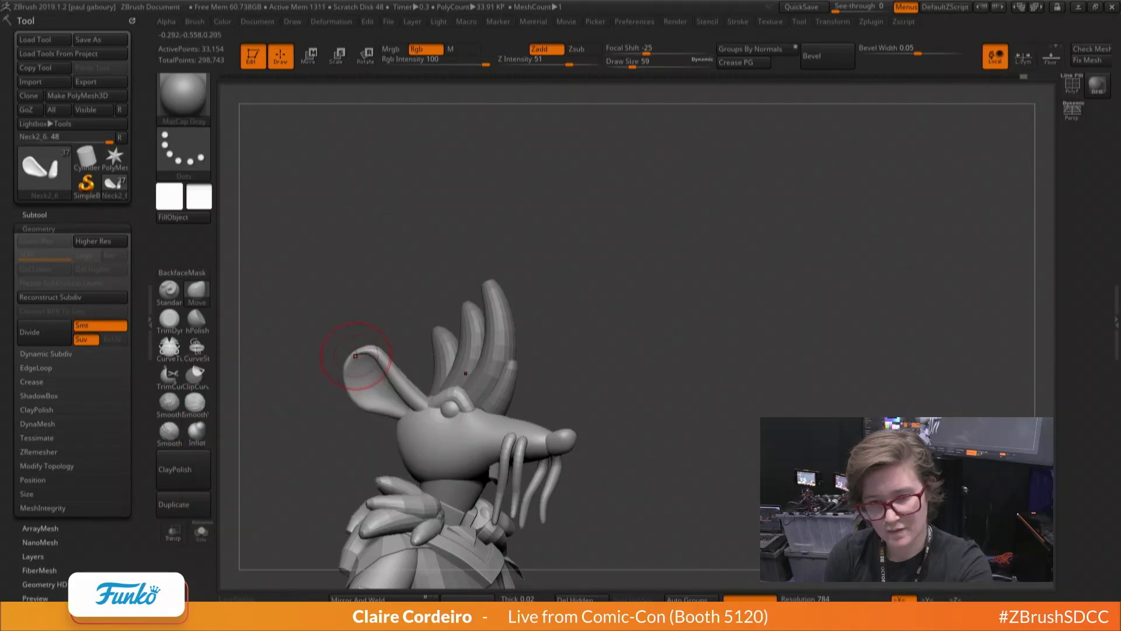
left_click_drag(316, 444, 324, 479)
key("space")
left_click_drag(365, 398, 368, 398)
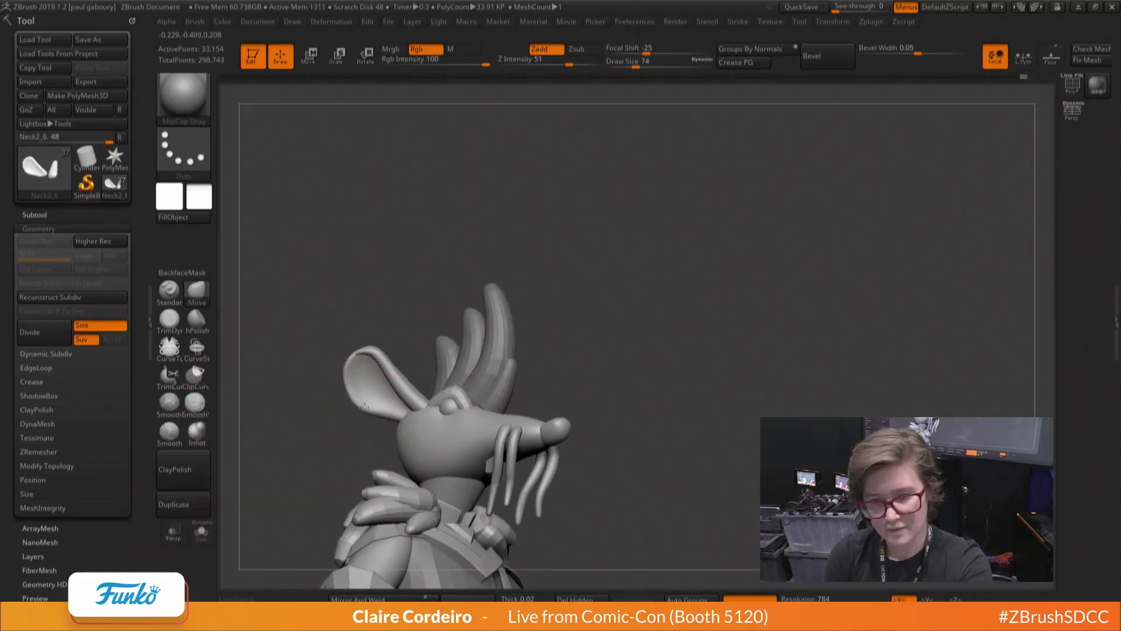
Refine the upper back edge of the ear where it meets the rim, using draw sizes 59 and 37
key("space")
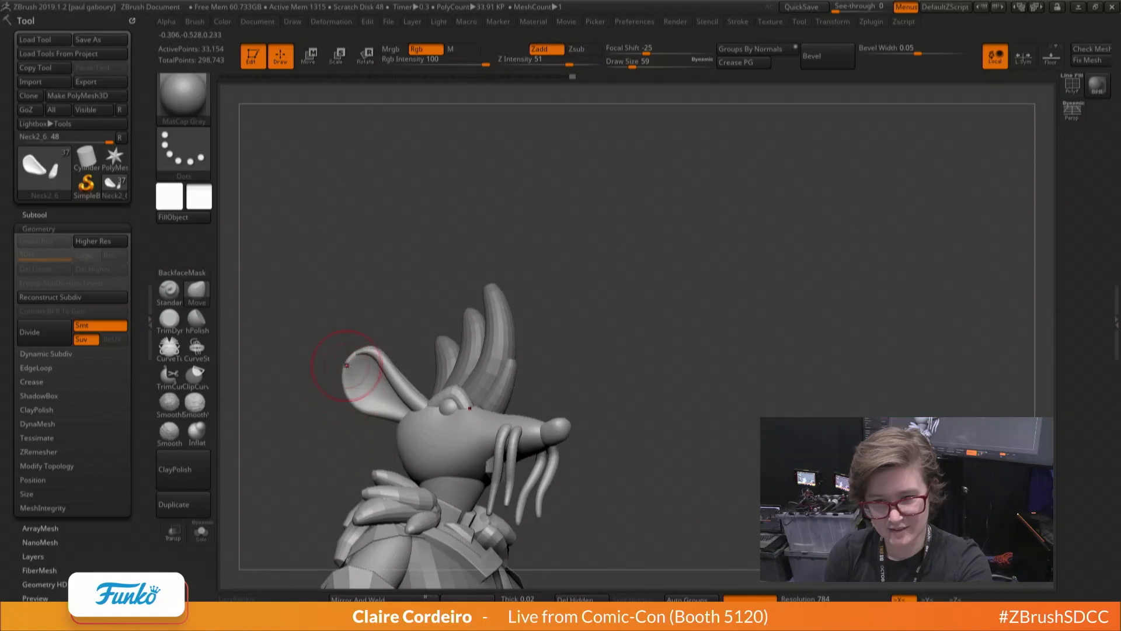
key("space")
left_click_drag(350, 378, 344, 378)
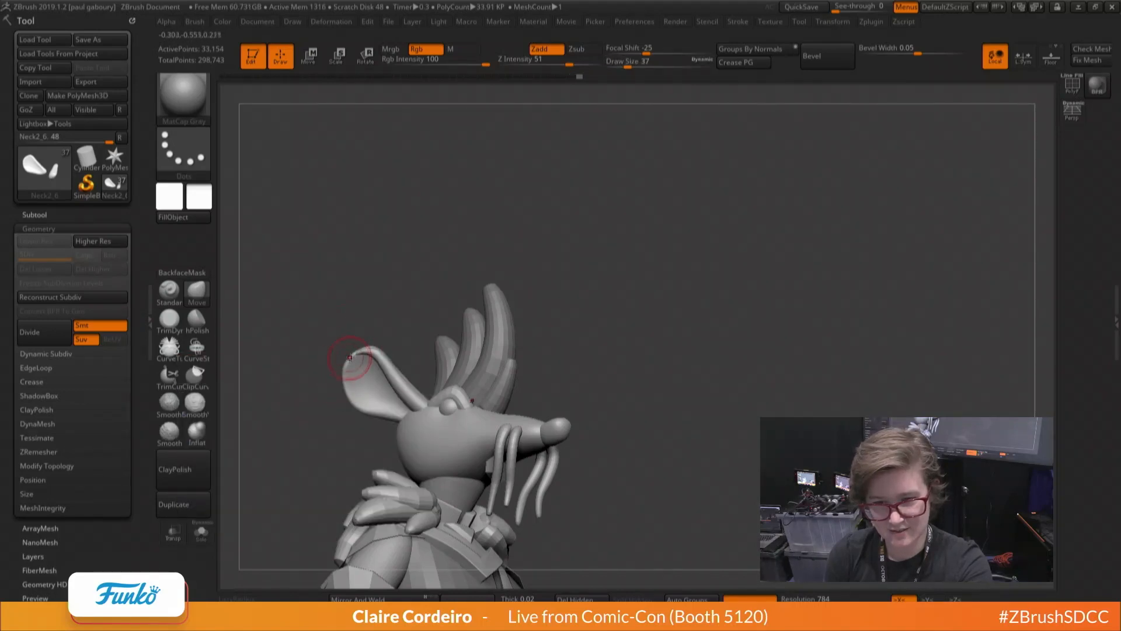
mouse_move(342, 386)
left_mouse_down()
mouse_move(312, 394)
mouse_move(380, 397)
mouse_move(407, 421)
mouse_move(339, 425)
left_mouse_up()
key("space")
mouse_move(342, 385)
left_mouse_down()
mouse_move(369, 365)
mouse_move(300, 426)
mouse_move(279, 400)
left_mouse_up()
key("space")
Place the rim tube subtool Neck2_4 directly below the ear subtool Neck2_6 and merge the two
left_click(47, 215)
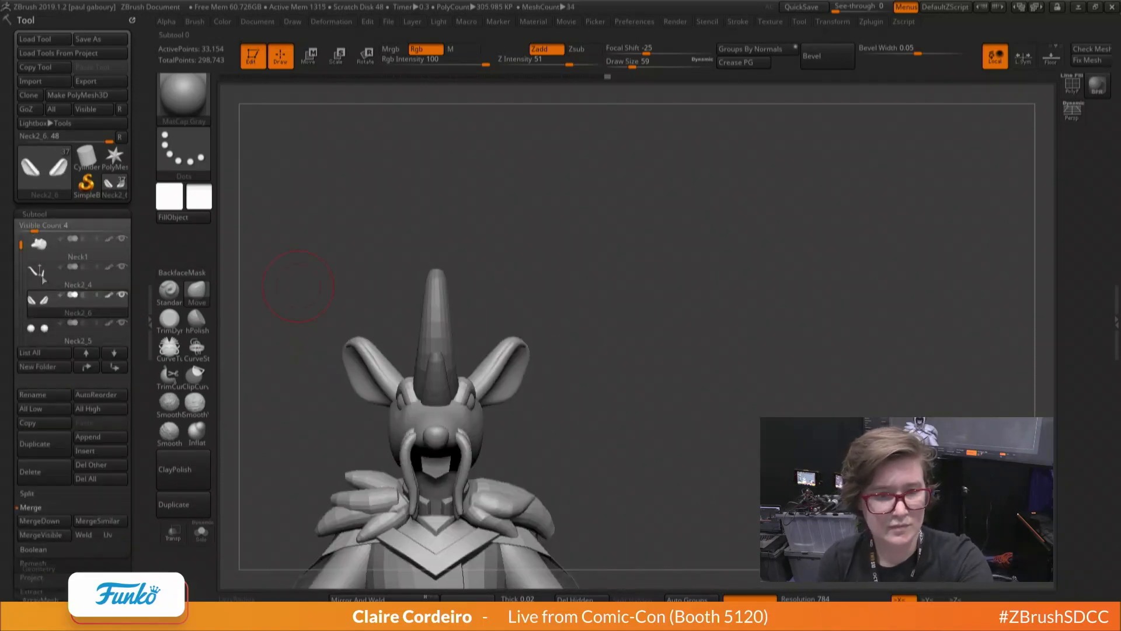
left_click(201, 534)
left_click(200, 533)
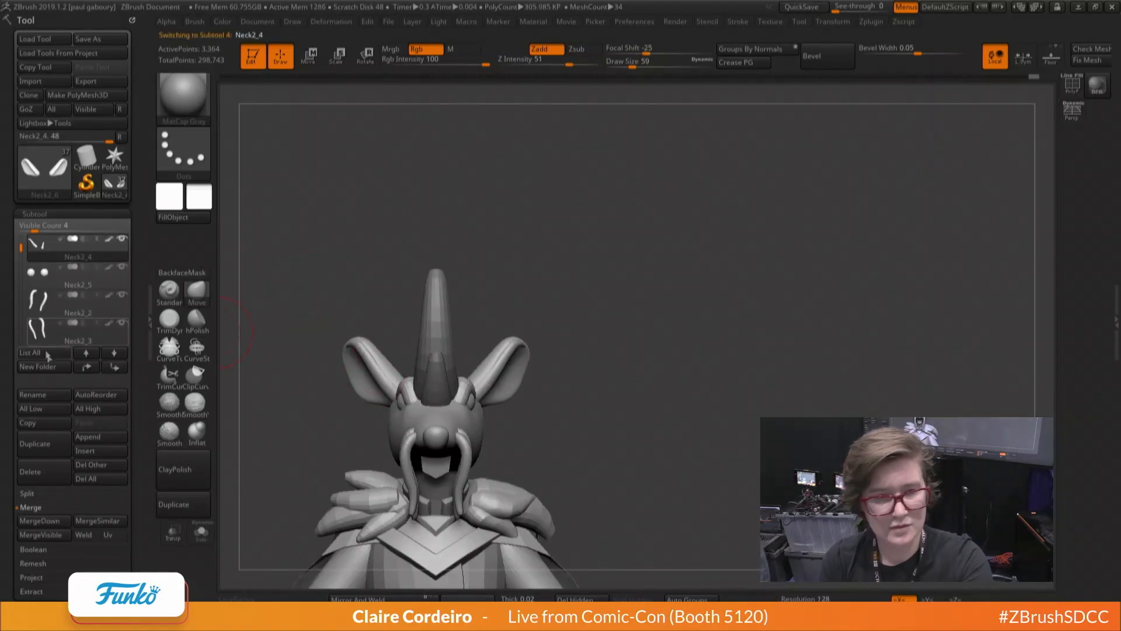
left_click(114, 367)
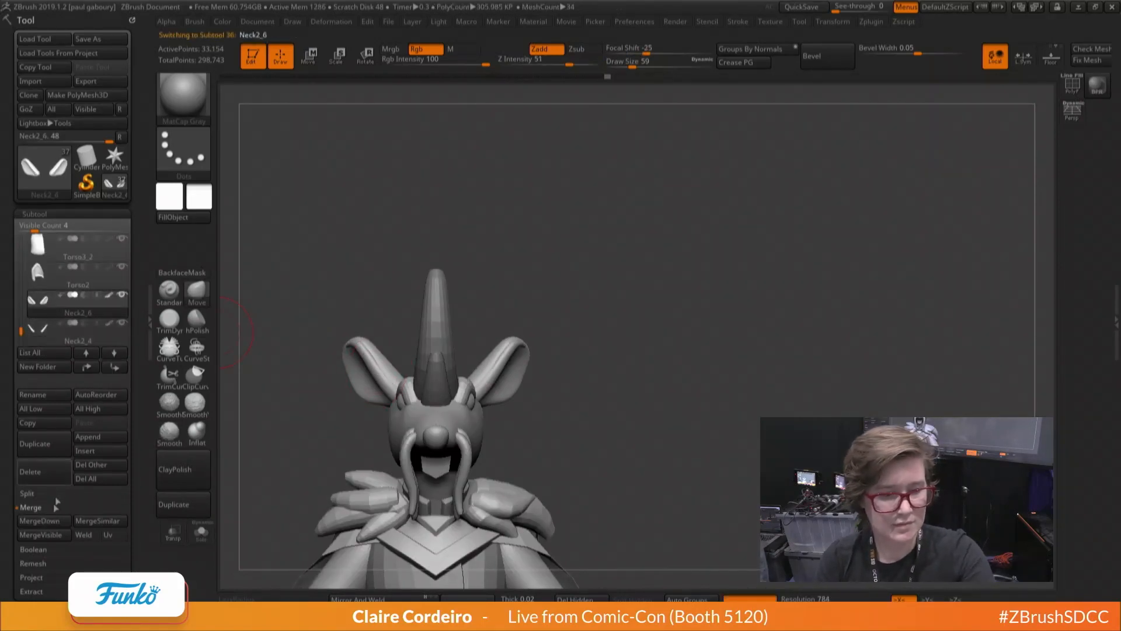
left_click(51, 523)
Isolate the merged ears, view them from the front and choose the Move brush
left_click(201, 533)
left_click_drag(281, 438, 310, 397, "alt")
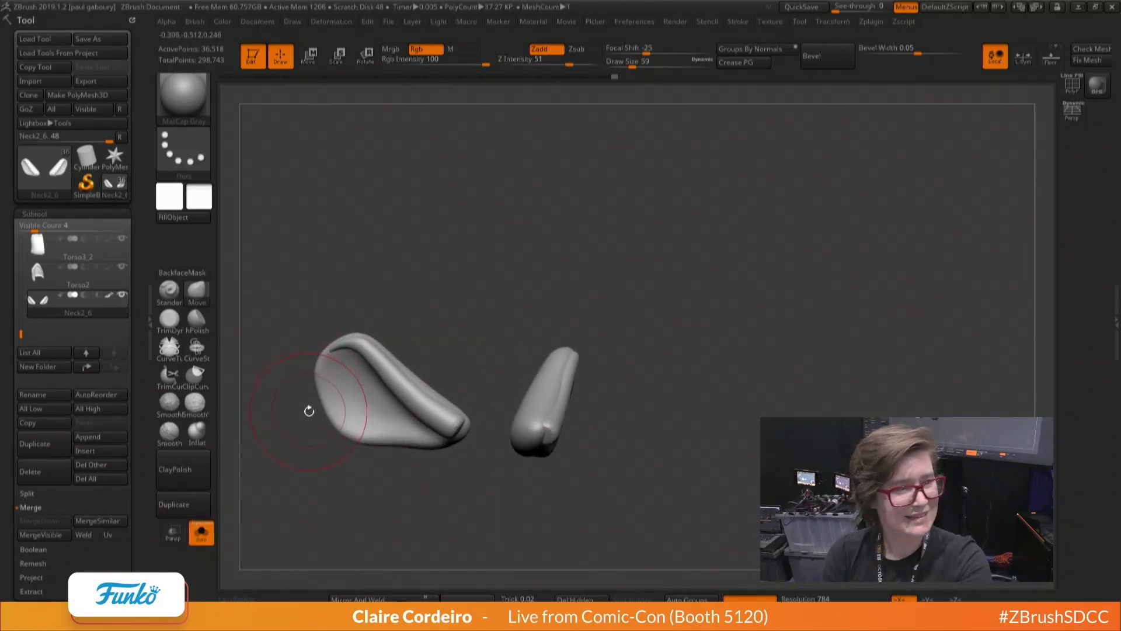
right_click_drag(341, 402, 296, 370, "ctrl")
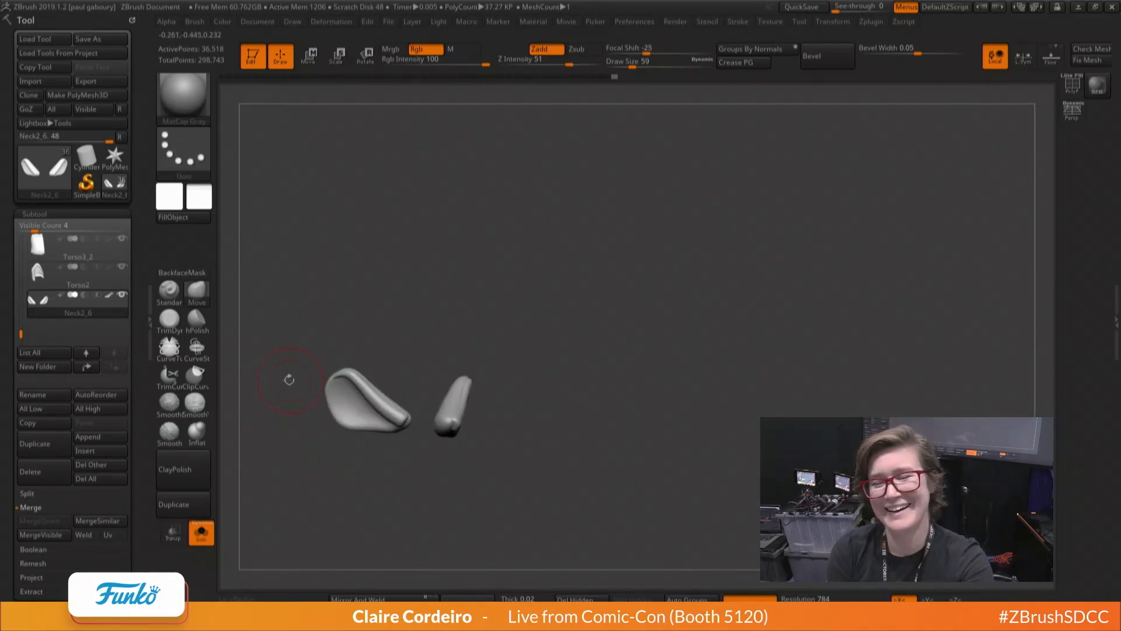
left_click_drag(289, 381, 290, 399, "shift")
key("w")
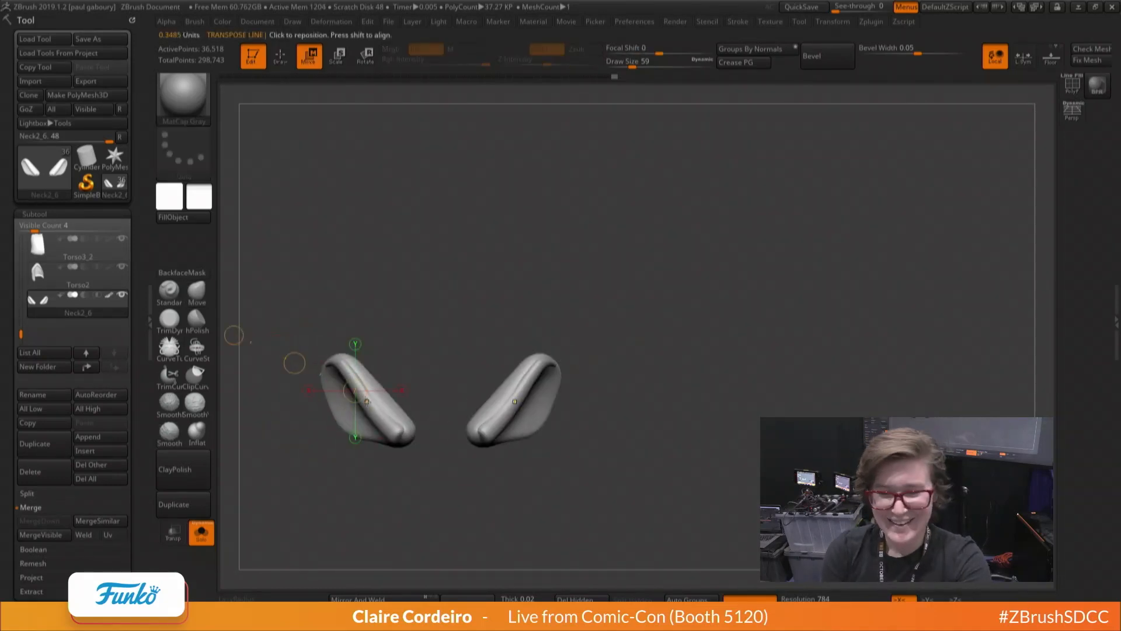
key("b")
key("m")
key("v")
Adjust the merged ears' rim with the Move brush at draw size 41 and compare it with the whole character
right_click_drag(345, 390, 369, 393)
key("space")
left_click_drag(396, 400, 389, 397)
mouse_move(389, 394)
right_mouse_down()
mouse_move(376, 379)
mouse_move(393, 433)
mouse_move(369, 412)
right_mouse_up()
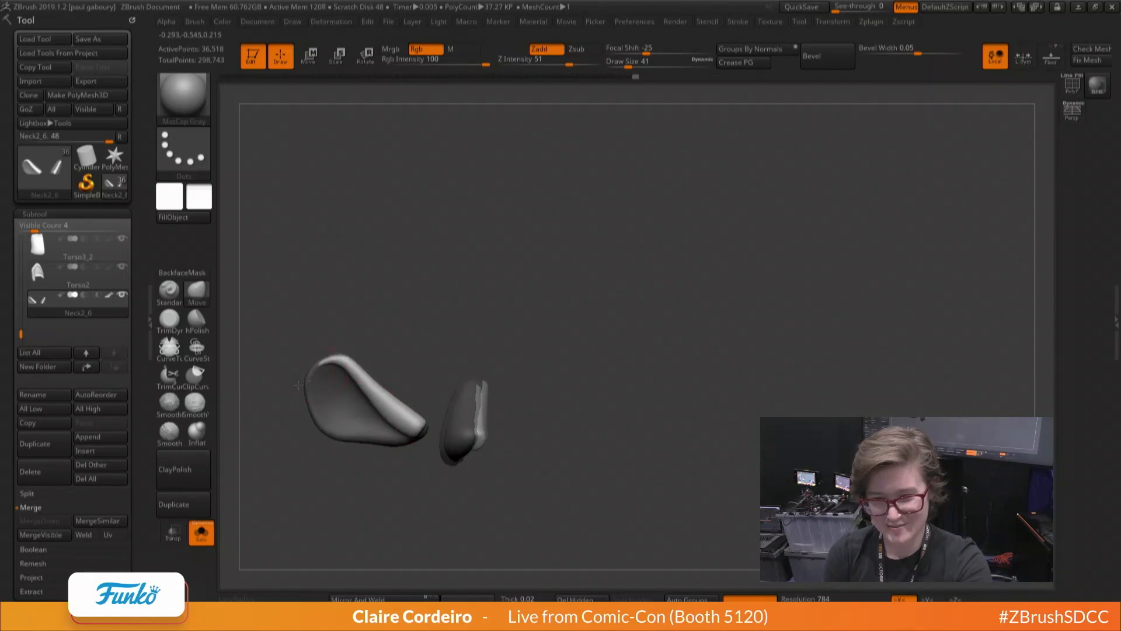
right_click_drag(299, 385, 269, 363, "shift")
right_click_drag(302, 399, 234, 508, "alt")
left_click(201, 532)
left_click(199, 538)
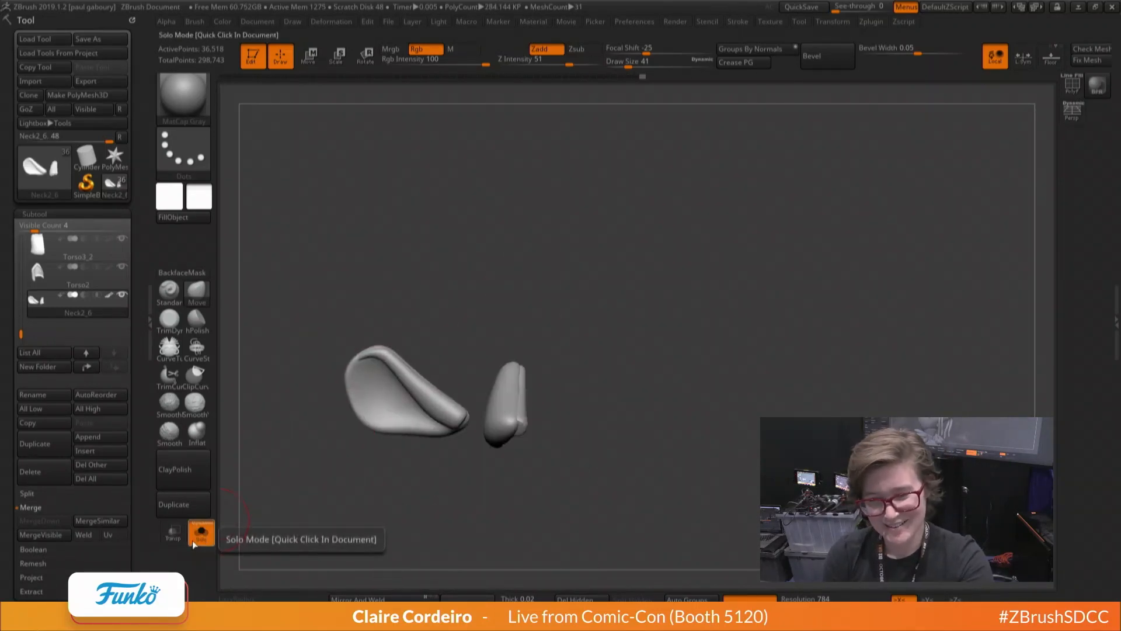
left_click(199, 537)
left_click(199, 538)
Set the draw size to 27, refine the seam between rim and hollow, and check the ears against the whole character
mouse_move(300, 388)
right_mouse_down("shift")
mouse_move(327, 382)
mouse_move(401, 408)
mouse_move(403, 382)
mouse_move(393, 377)
right_mouse_up("shift")
key("w")
key("q")
key("space")
left_click_drag(392, 377, 388, 374)
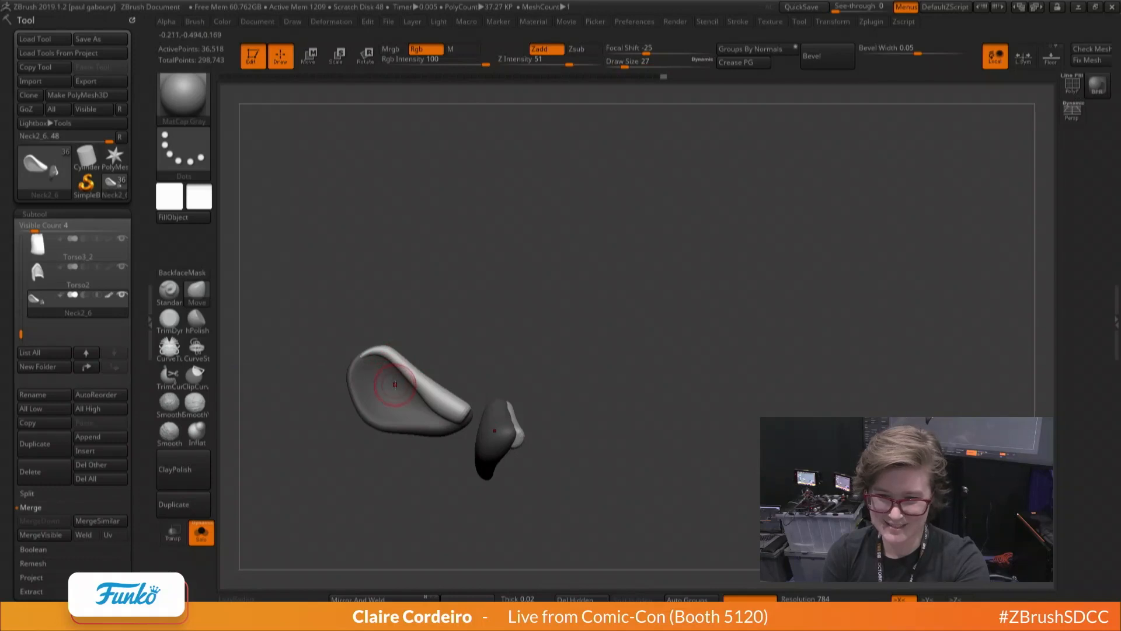
left_click_drag(290, 329, 252, 409, "shift")
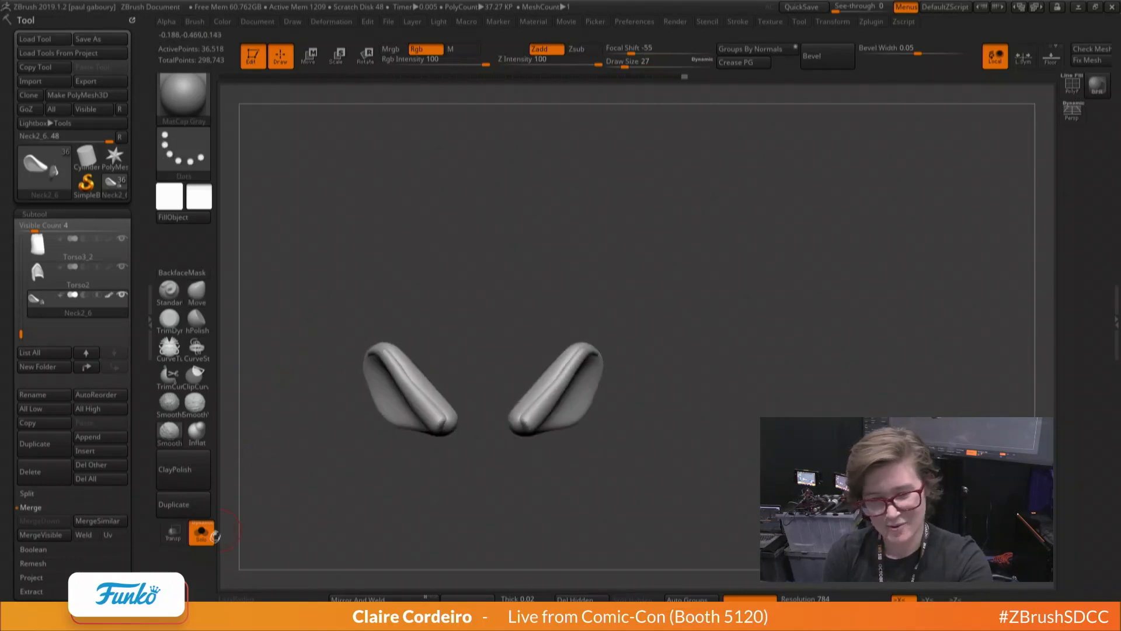
left_click(202, 534)
left_click(202, 540)
right_click_drag(275, 403, 327, 413)
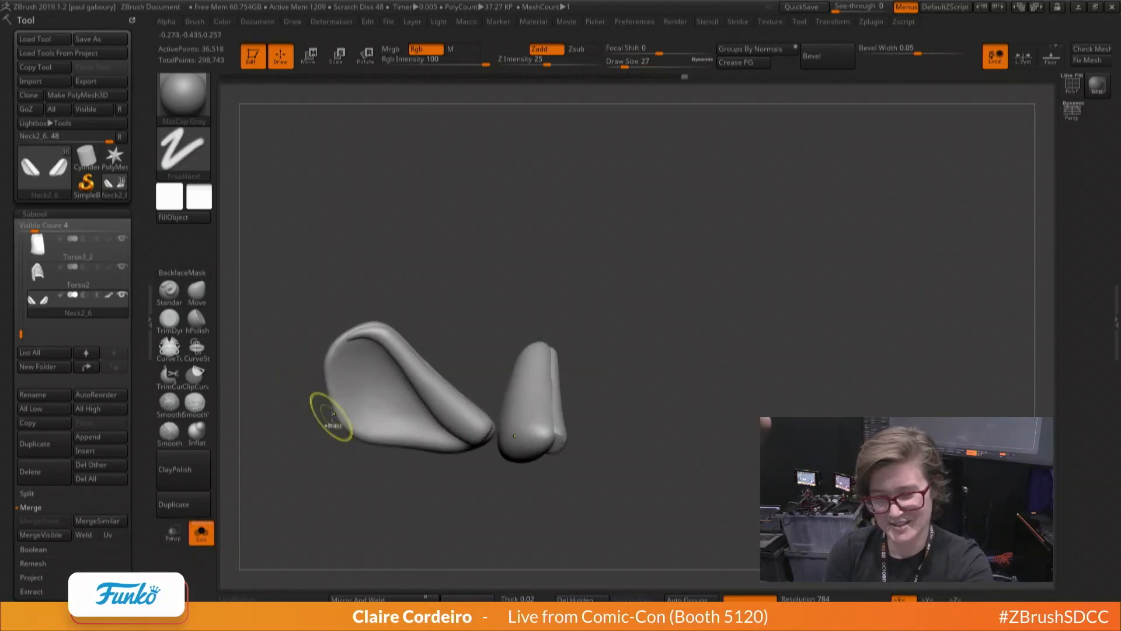
Try to remesh the merged ears with DynaMesh at resolutions 784 and 592, and undo the attempts
left_click_drag(772, 549, 708, 472, "ctrl")
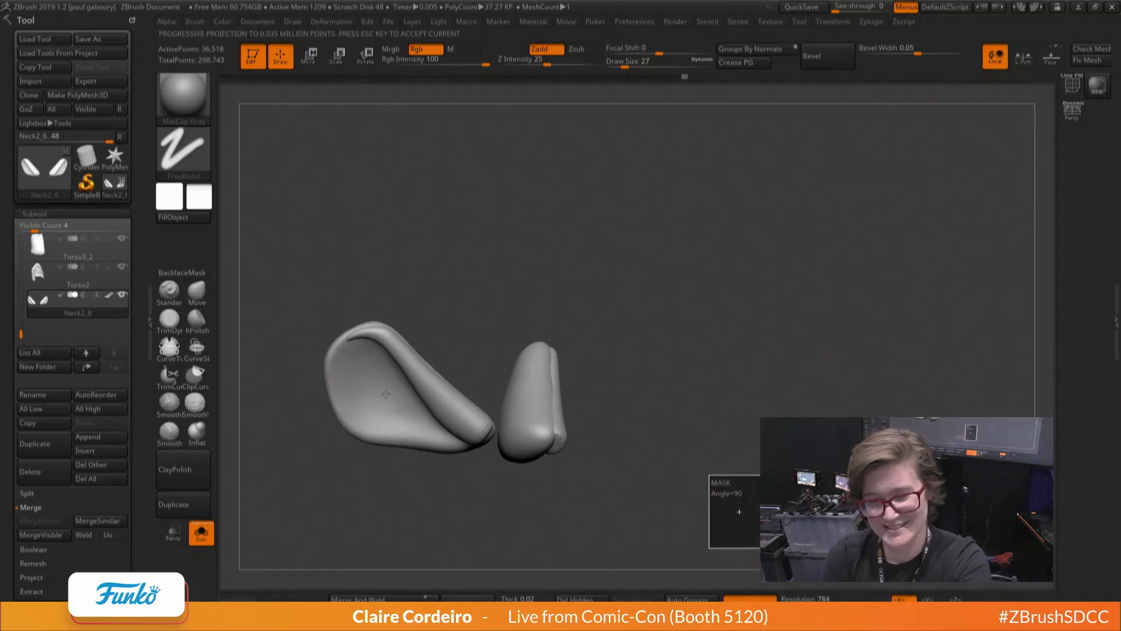
mouse_move(386, 394)
right_mouse_down()
mouse_move(319, 394)
mouse_move(400, 409)
right_mouse_up()
key("ctrl+z")
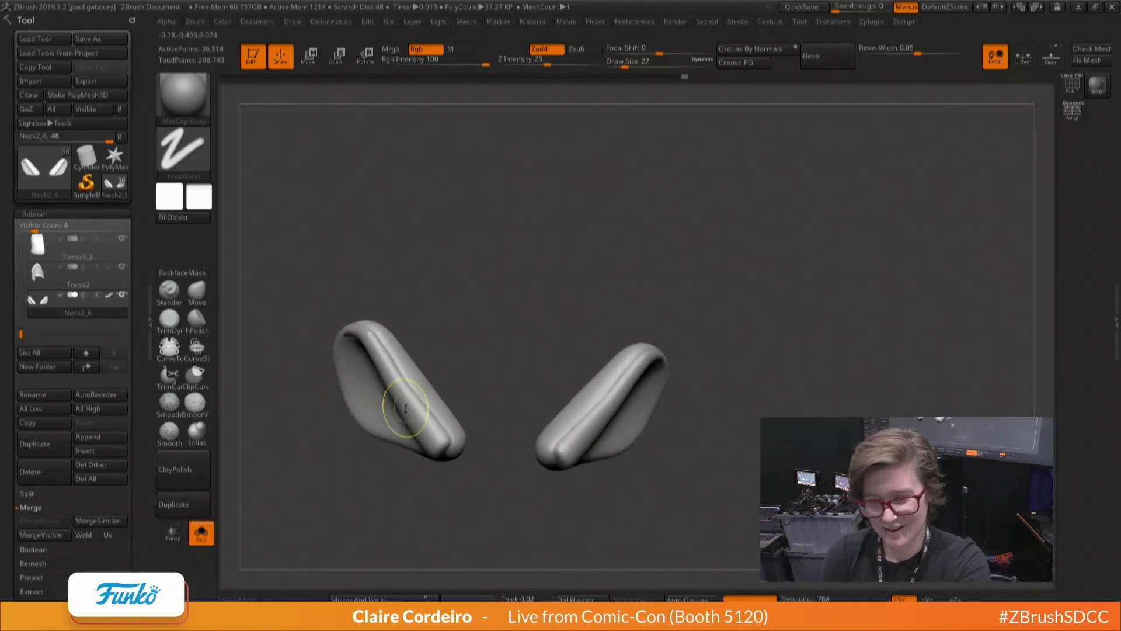
left_click(806, 598)
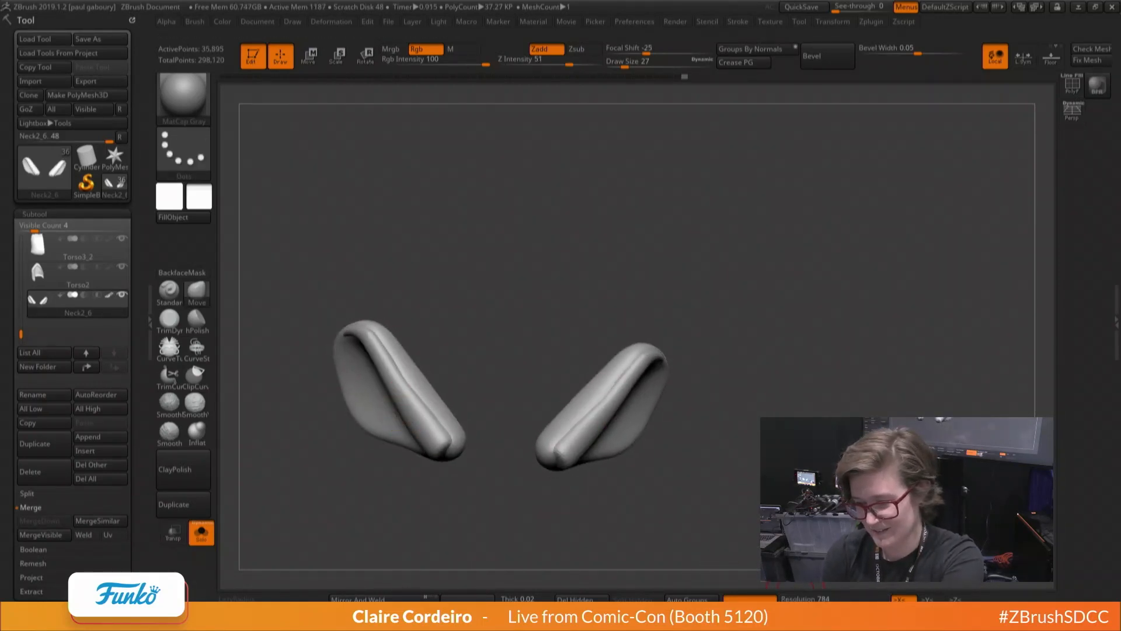
type("592")
key("Return")
left_click_drag(773, 451, 716, 542, "ctrl")
key("ctrl+z")
key("ctrl+z")
key("ctrl+z")
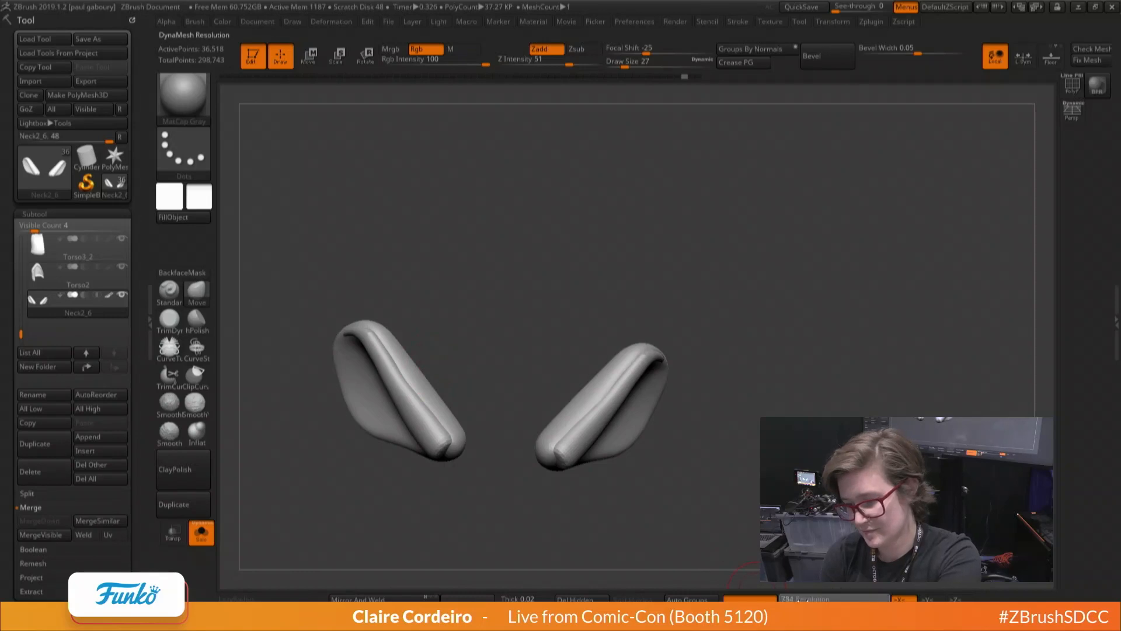
Set the DynaMesh resolution to 456 and try to remesh the merged ears
type("456")
key("Return")
left_click_drag(772, 485, 745, 548, "ctrl")
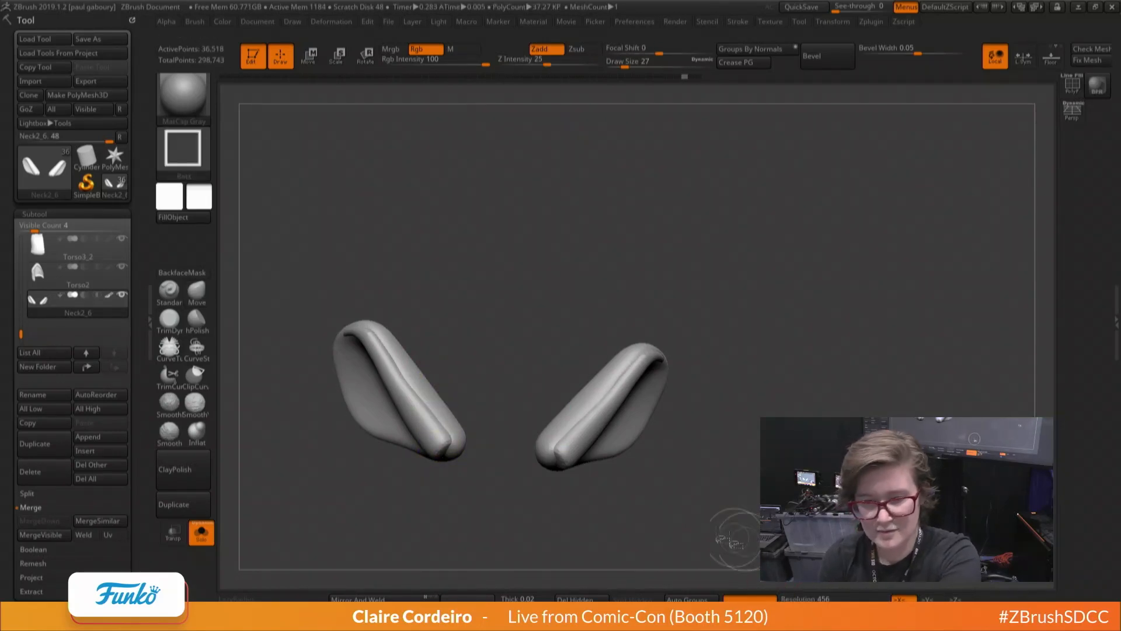
Set the DynaMesh resolution to 640 and remesh the merged ears
left_click_drag(133, 416, 132, 390)
left_click_drag(121, 547, 105, 502)
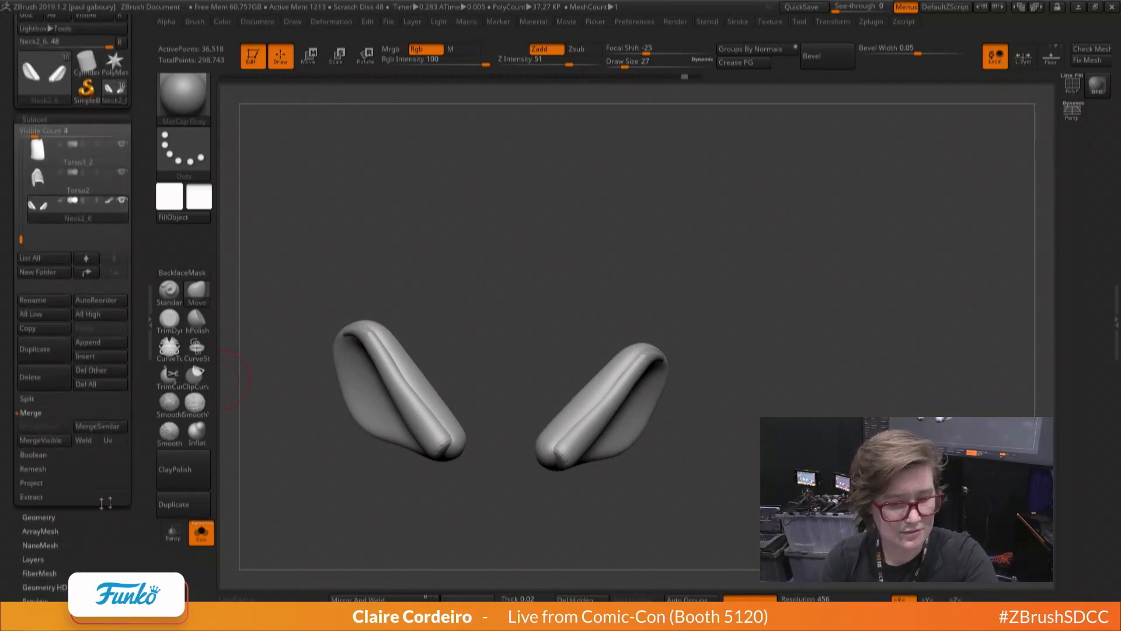
left_click(51, 518)
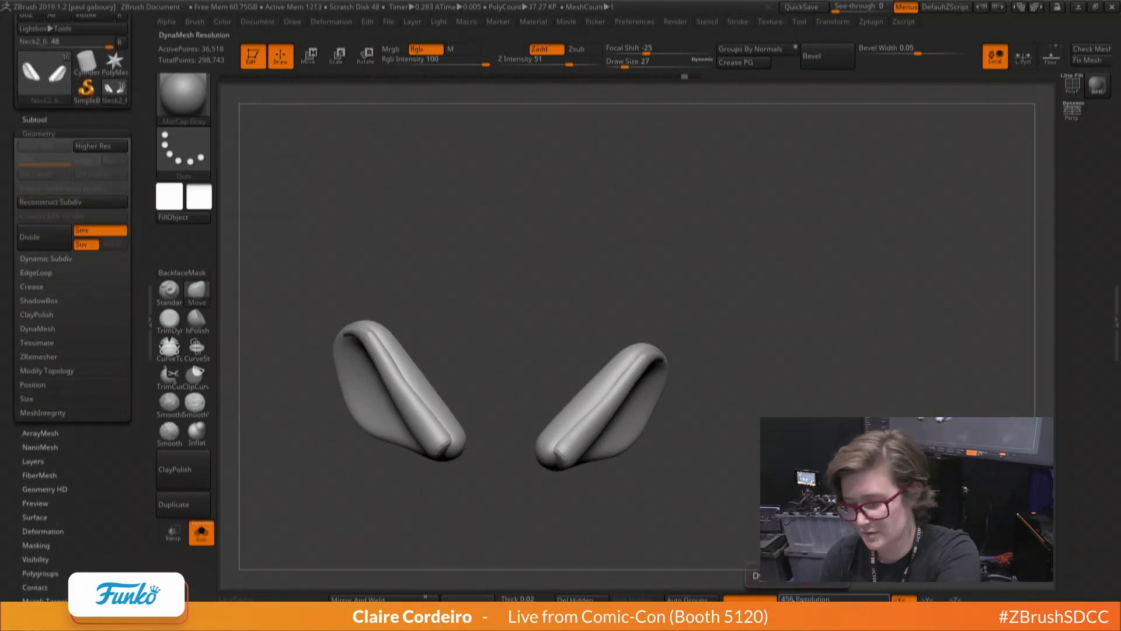
left_click_drag(781, 597, 776, 598)
left_click_drag(717, 509, 760, 556, "ctrl")
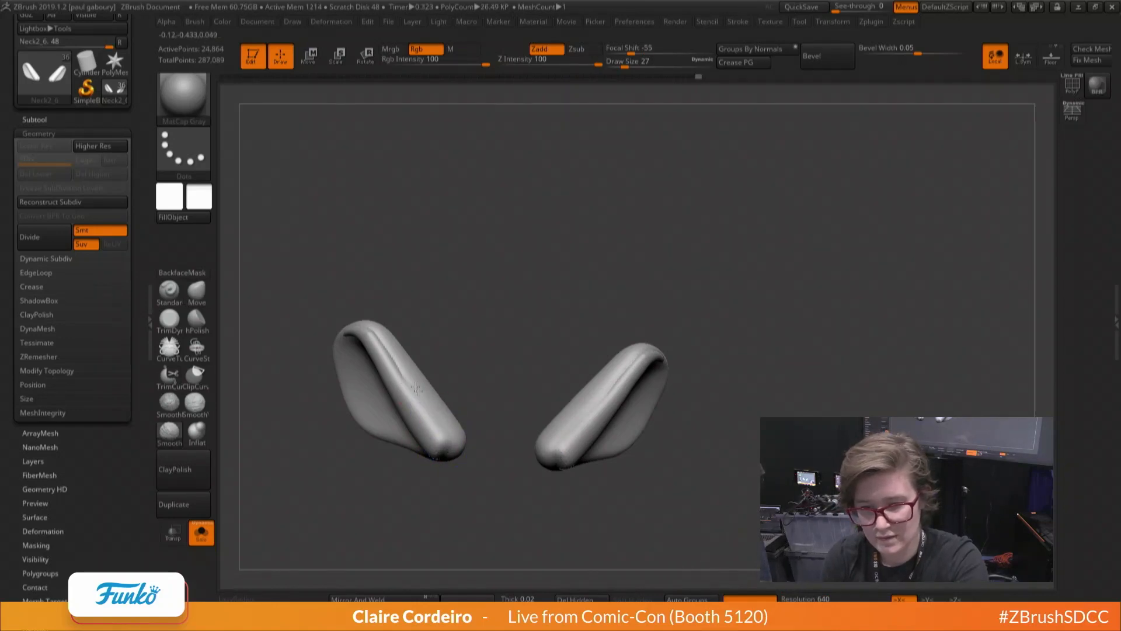
Smooth the ears' rim along its length, reducing the draw size to 17
left_click_drag(416, 389, 374, 342, "shift")
mouse_move(491, 316)
left_mouse_down()
mouse_move(544, 327)
mouse_move(455, 327)
left_mouse_up()
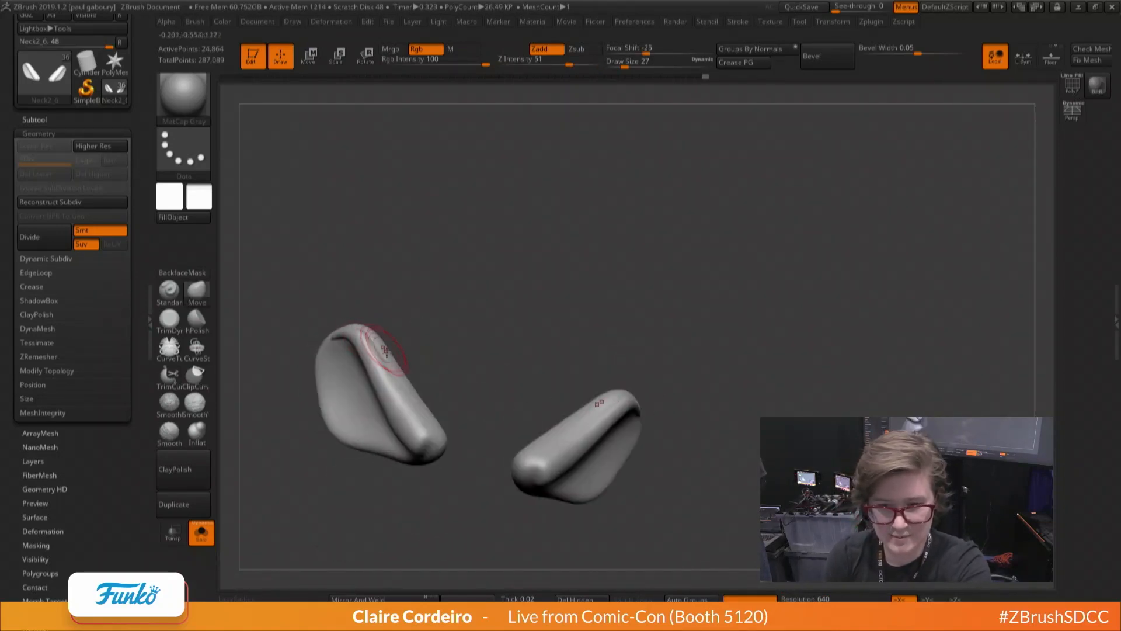
key("space")
left_click_drag(384, 350, 428, 434)
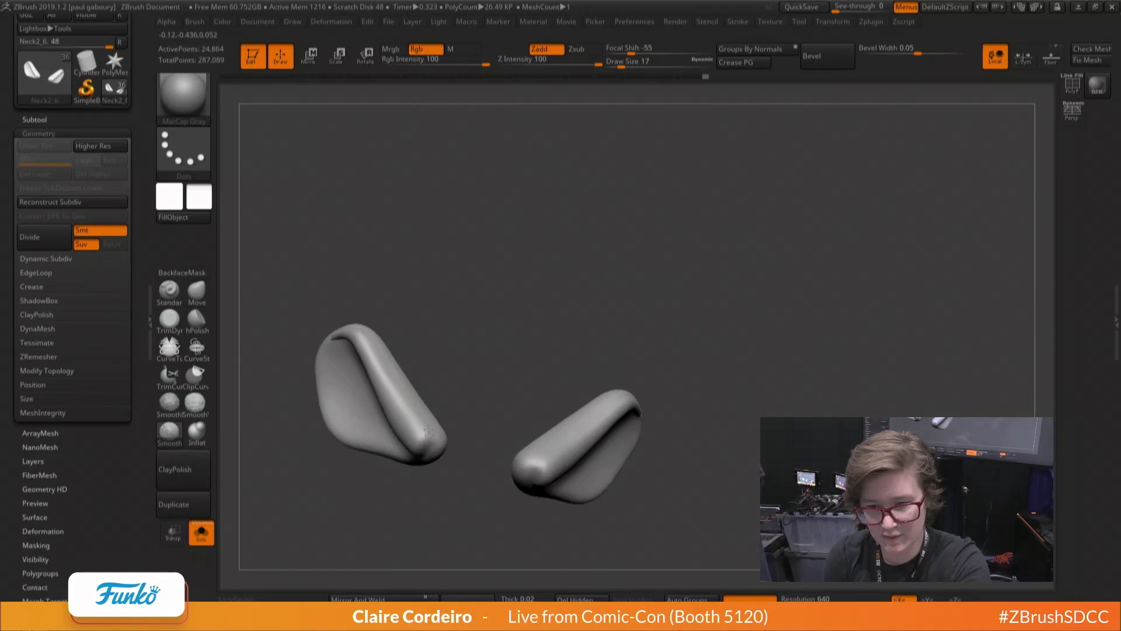
Smooth and reshape the upper rim of the ears, remeshing them again with DynaMesh at resolution 640
mouse_move(444, 327)
left_mouse_down()
mouse_move(356, 330)
mouse_move(348, 269)
left_mouse_up()
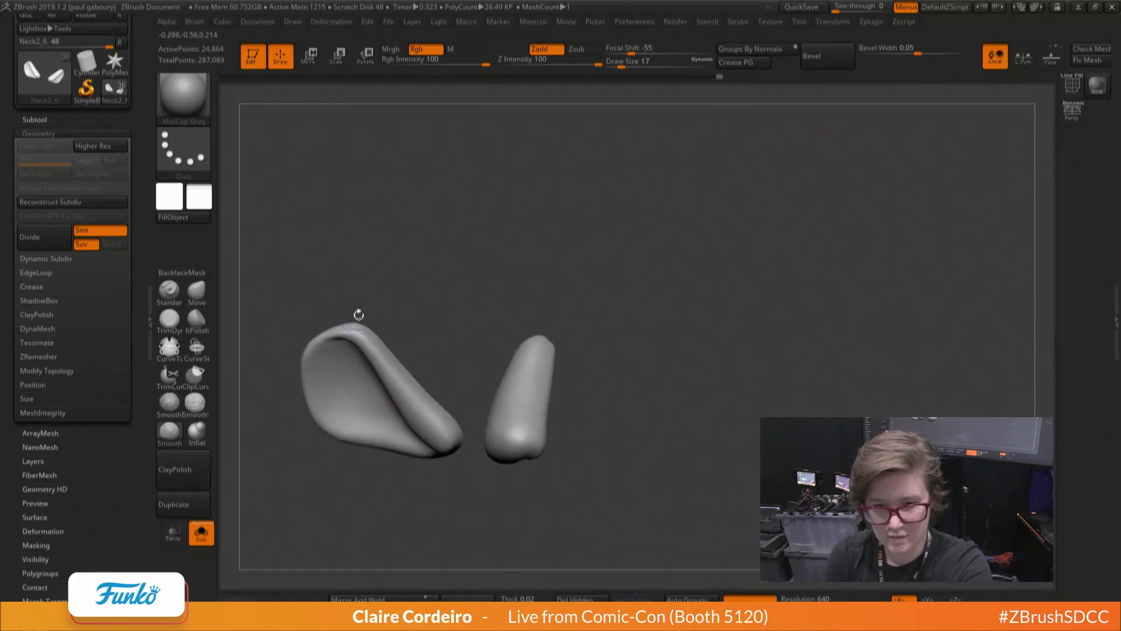
left_click_drag(317, 331, 262, 357)
mouse_move(295, 295)
left_mouse_down()
mouse_move(318, 323)
mouse_move(362, 328)
left_mouse_up()
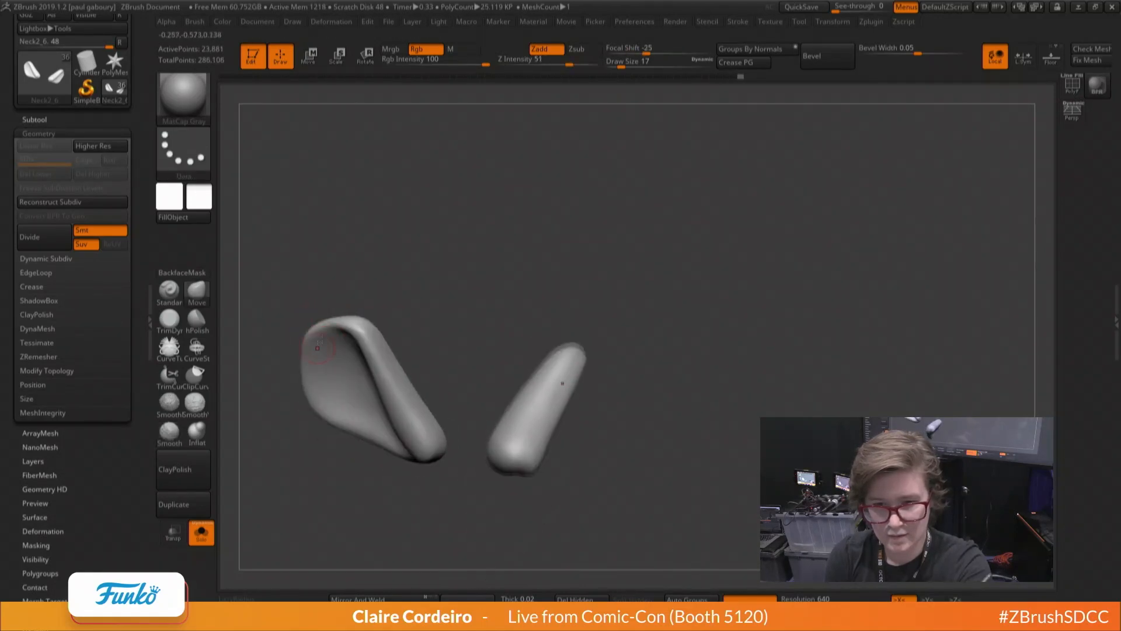
mouse_move(293, 339)
left_mouse_down()
mouse_move(327, 377)
mouse_move(320, 321)
mouse_move(332, 311)
left_mouse_up()
Set the draw size to 22, refine the outer back of the ears with the Move brush, and toggle Solo mode to check them
key("space")
key("space")
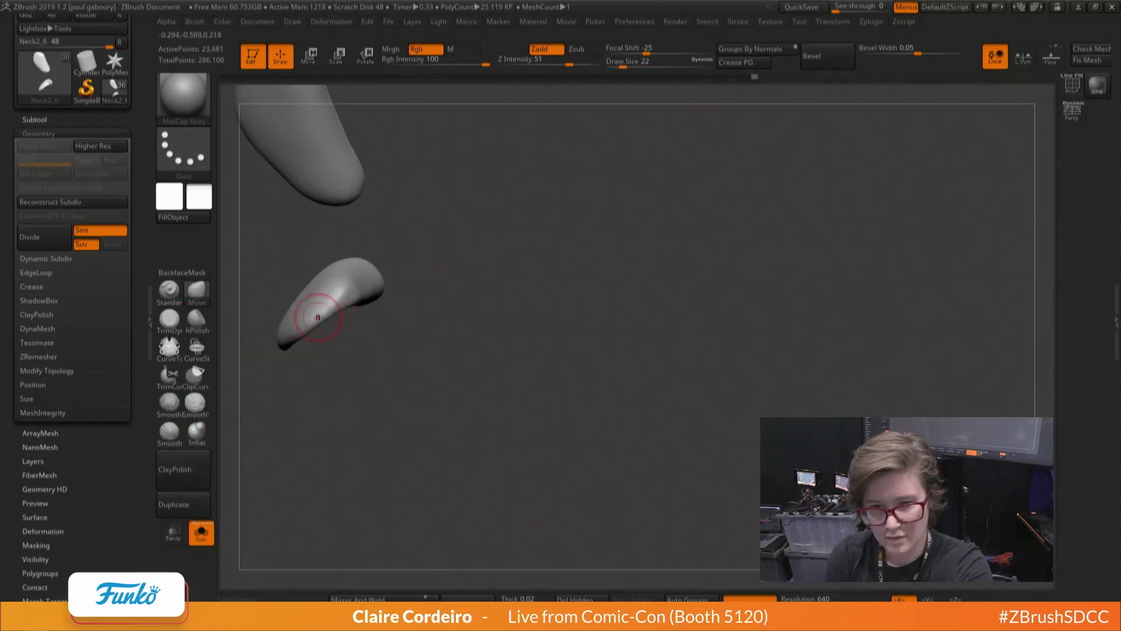
mouse_move(323, 288)
right_mouse_down()
mouse_move(350, 333)
mouse_move(367, 403)
mouse_move(327, 375)
mouse_move(287, 370)
mouse_move(316, 370)
mouse_move(380, 433)
mouse_move(270, 443)
right_mouse_up()
left_click(201, 531)
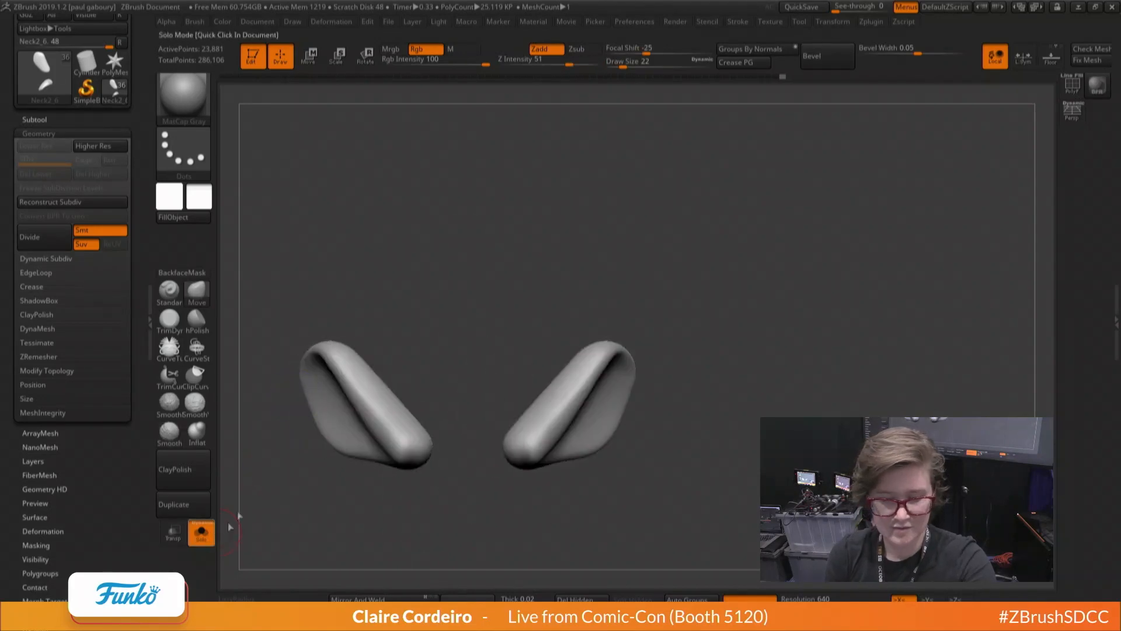
Reshape the ears against the visible character with the Move brush at a draw size of 49
key("space")
left_click_drag(346, 398, 356, 398)
mouse_move(351, 409)
right_mouse_down()
mouse_move(344, 448)
mouse_move(320, 471)
right_mouse_up()
key("space")
left_click_drag(352, 394, 349, 372)
key("space")
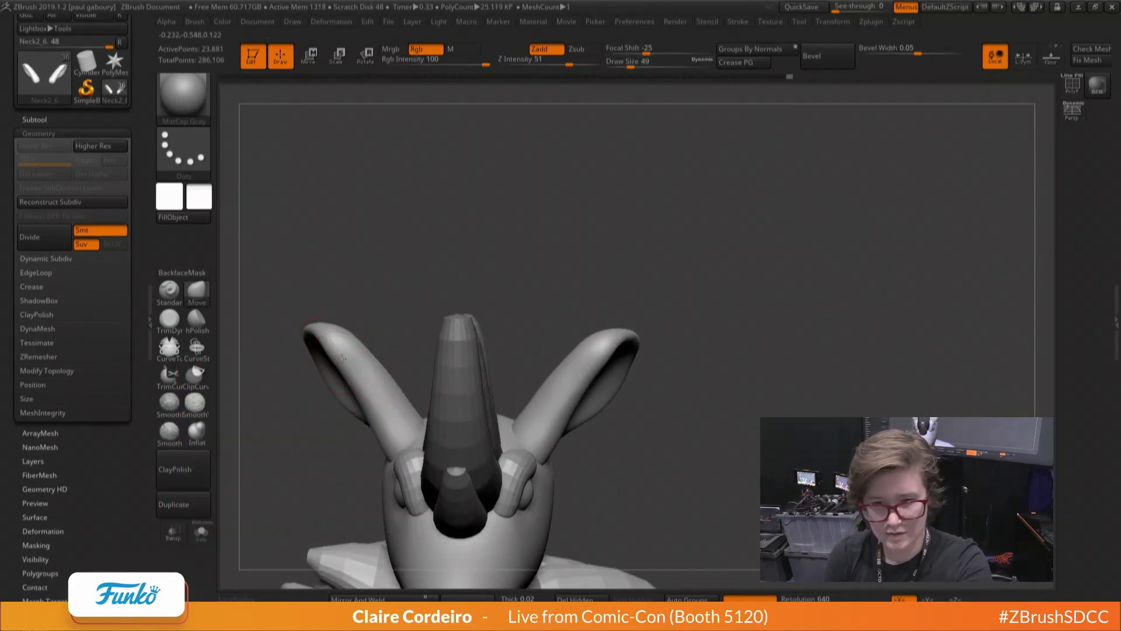
Push the inner surface of the ear with the Move brush reduced to draw size 33
key("space")
left_click_drag(375, 414, 372, 414)
key("space")
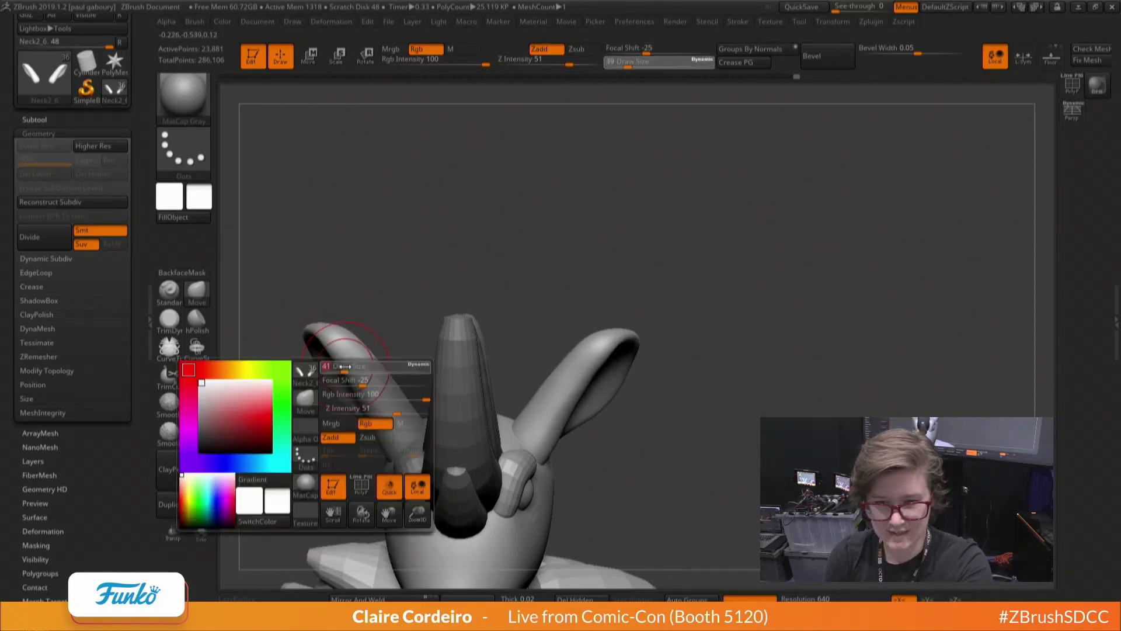
key("space")
left_click_drag(337, 353, 346, 384)
key("space")
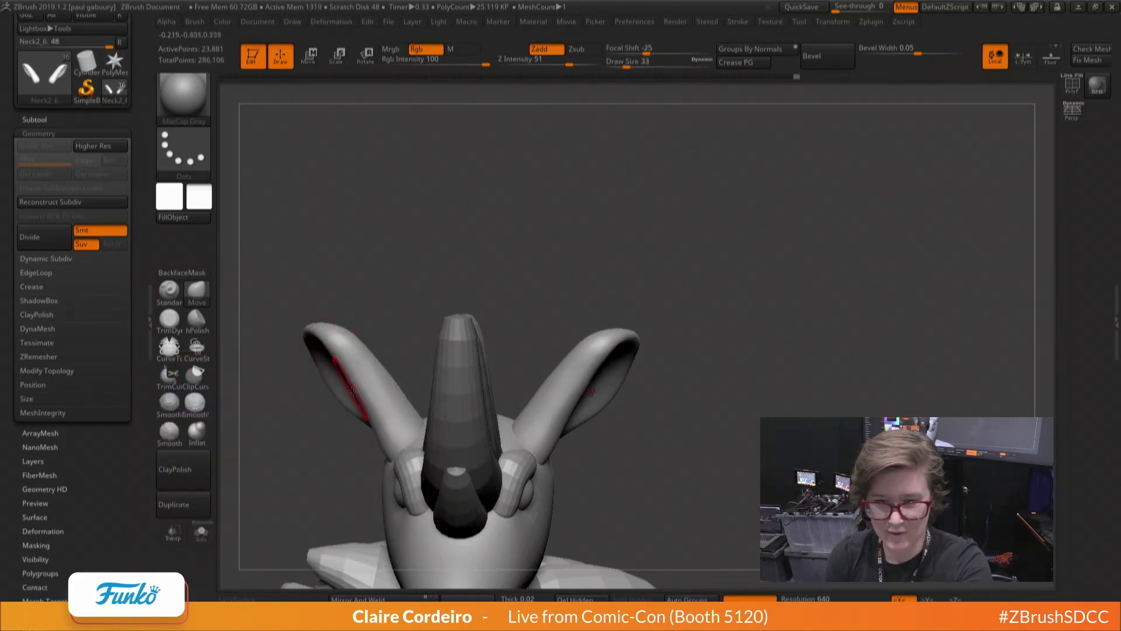
Adjust the ear's bowl and rim in side view with the Move brush at a draw size of about 35
mouse_move(365, 334)
left_mouse_down()
mouse_move(503, 292)
mouse_move(526, 333)
left_mouse_up()
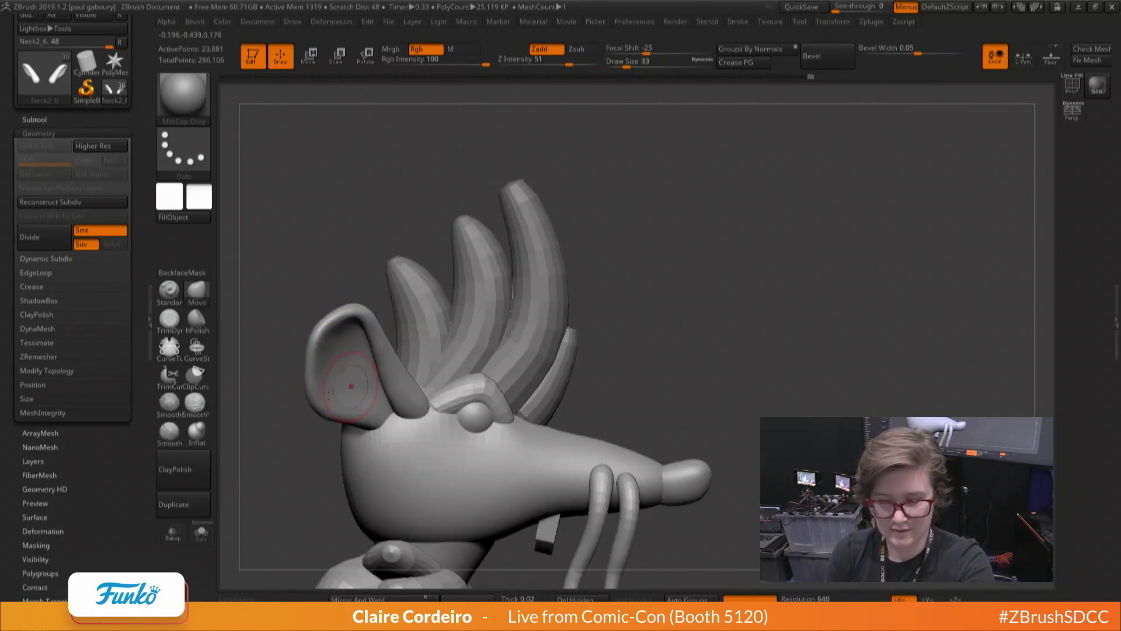
mouse_move(351, 386)
left_mouse_down()
mouse_move(326, 331)
mouse_move(354, 340)
left_mouse_up()
key("space")
mouse_move(293, 359)
left_mouse_down()
mouse_move(350, 345)
mouse_move(321, 369)
mouse_move(327, 403)
mouse_move(357, 403)
mouse_move(397, 380)
left_mouse_up()
key("space")
key("space")
left_click_drag(356, 418, 382, 393)
key("space")
left_click_drag(388, 392, 378, 392)
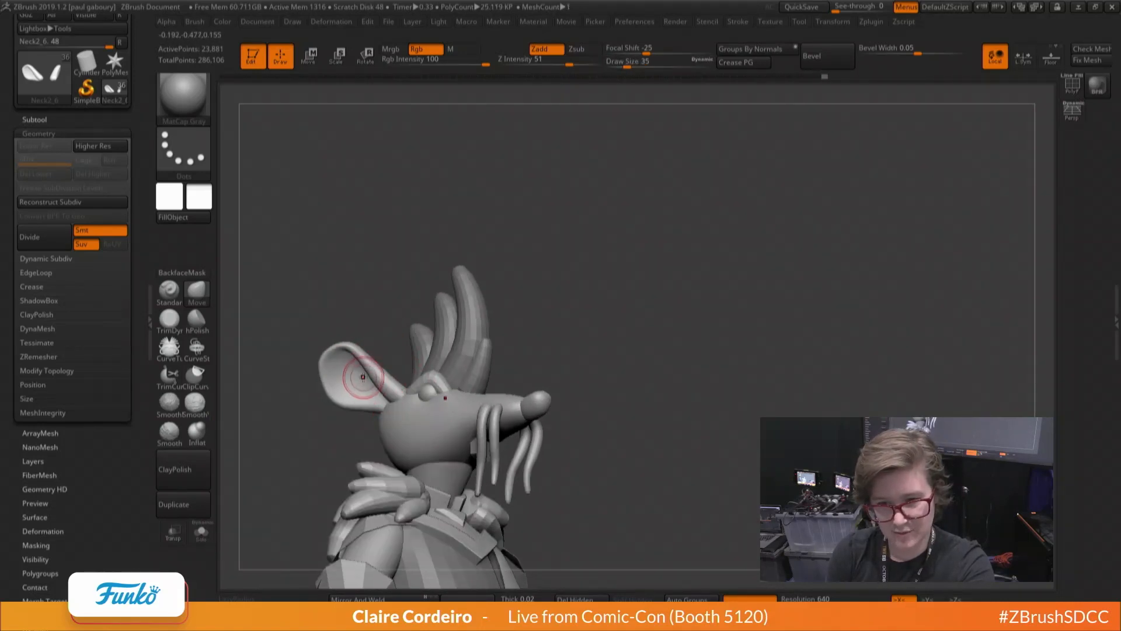
Adjust the overall shape of the ears with the Move brush enlarged to draw size 97
right_click_drag(351, 357, 316, 374)
key("space")
left_click_drag(375, 408, 388, 408)
right_click_drag(385, 392, 384, 426)
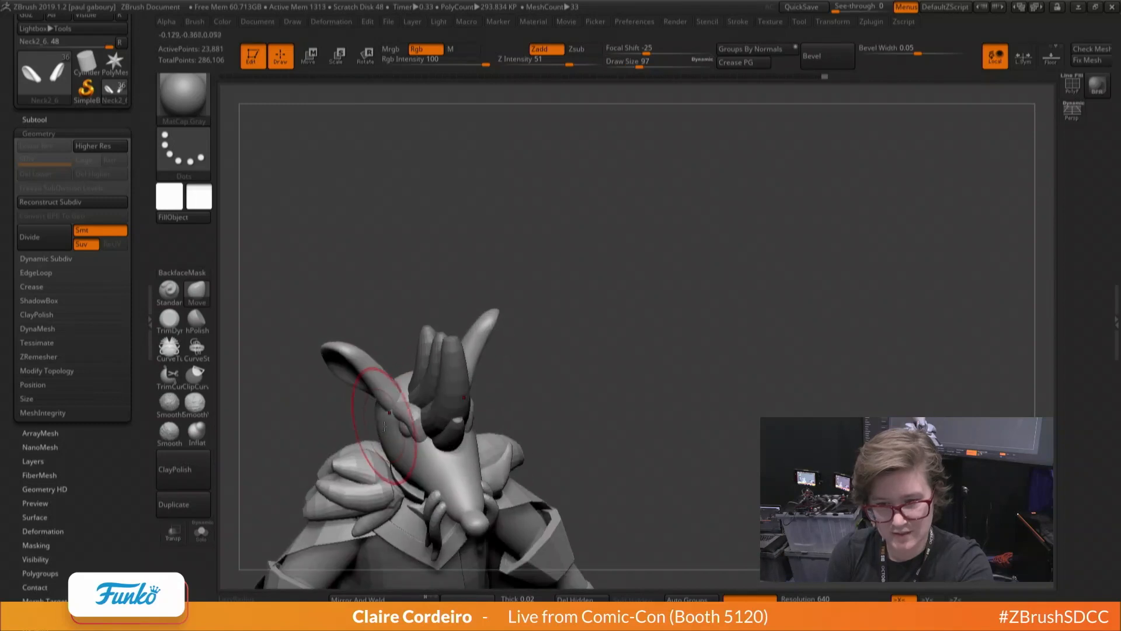
mouse_move(356, 390)
right_mouse_down()
mouse_move(303, 353)
mouse_move(300, 531)
mouse_move(327, 526)
right_mouse_up()
key("space")
left_click_drag(388, 415, 379, 415)
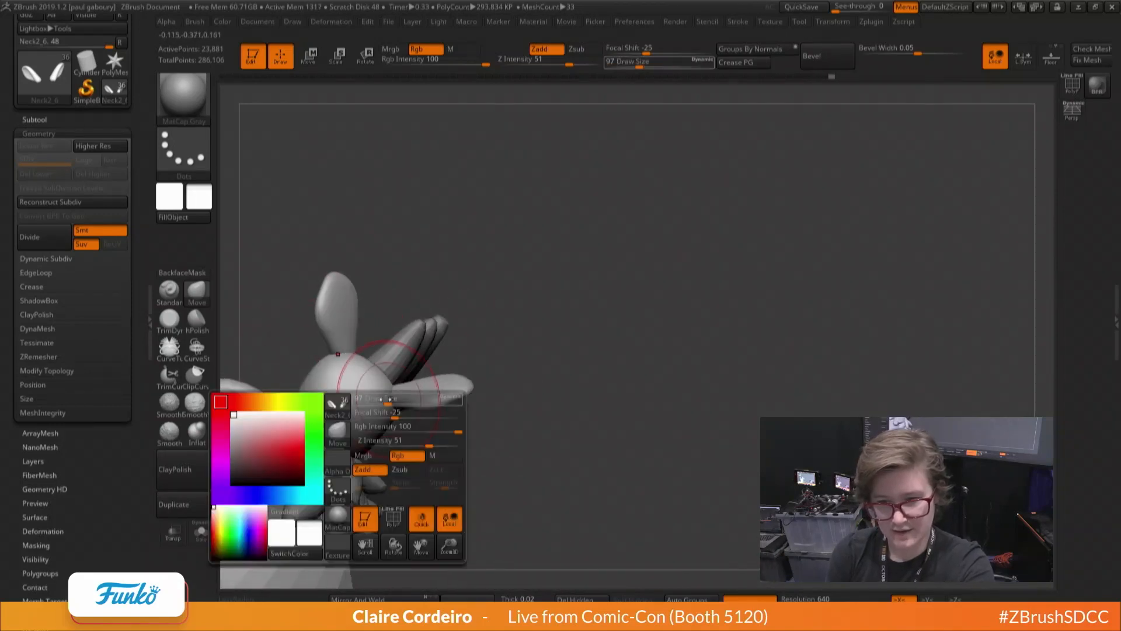
Refine the ear contours from behind, front and side with the Move brush at draw size 37
right_click_drag(379, 386, 377, 348)
key("space")
left_click_drag(399, 410, 394, 410)
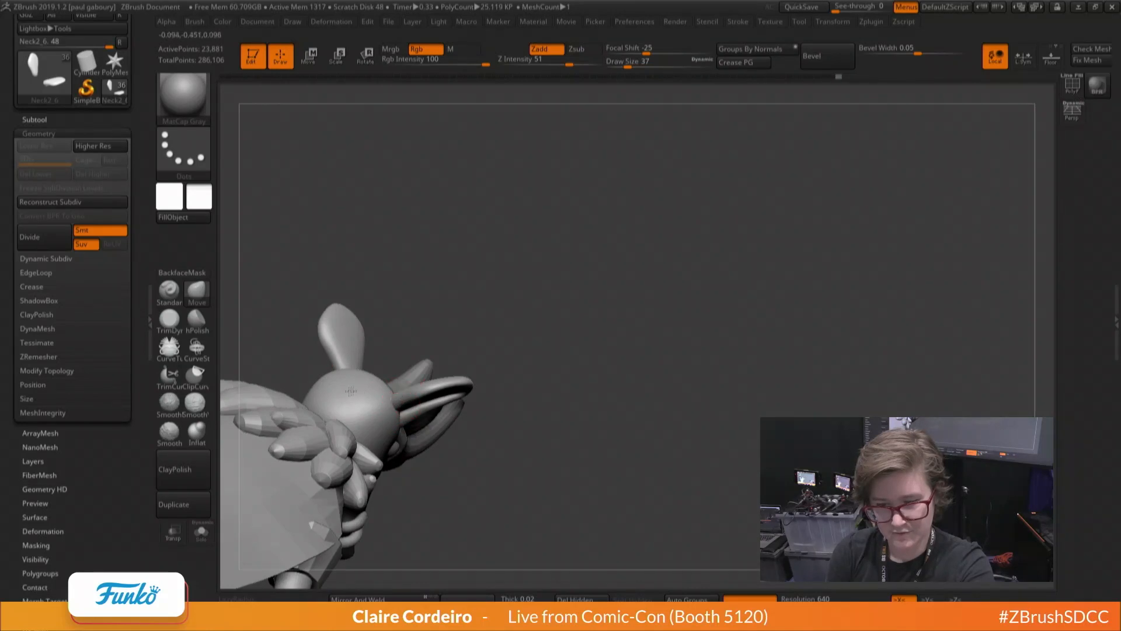
mouse_move(351, 391)
right_mouse_down()
mouse_move(325, 373)
mouse_move(322, 324)
mouse_move(334, 344)
right_mouse_up()
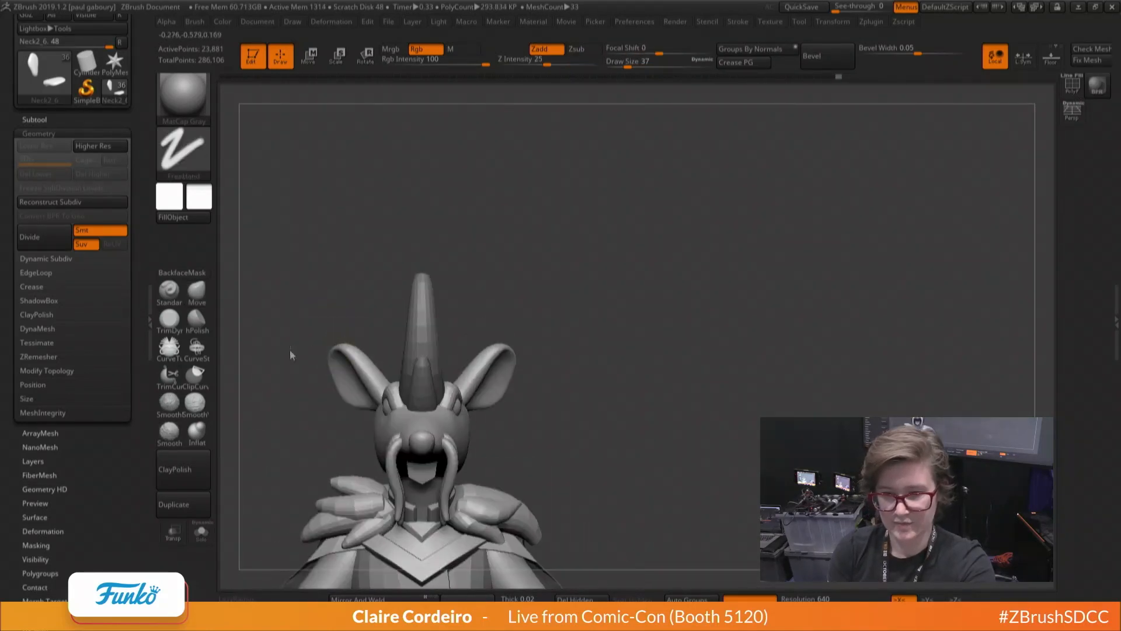
key("s")
right_click_drag(316, 412, 368, 393)
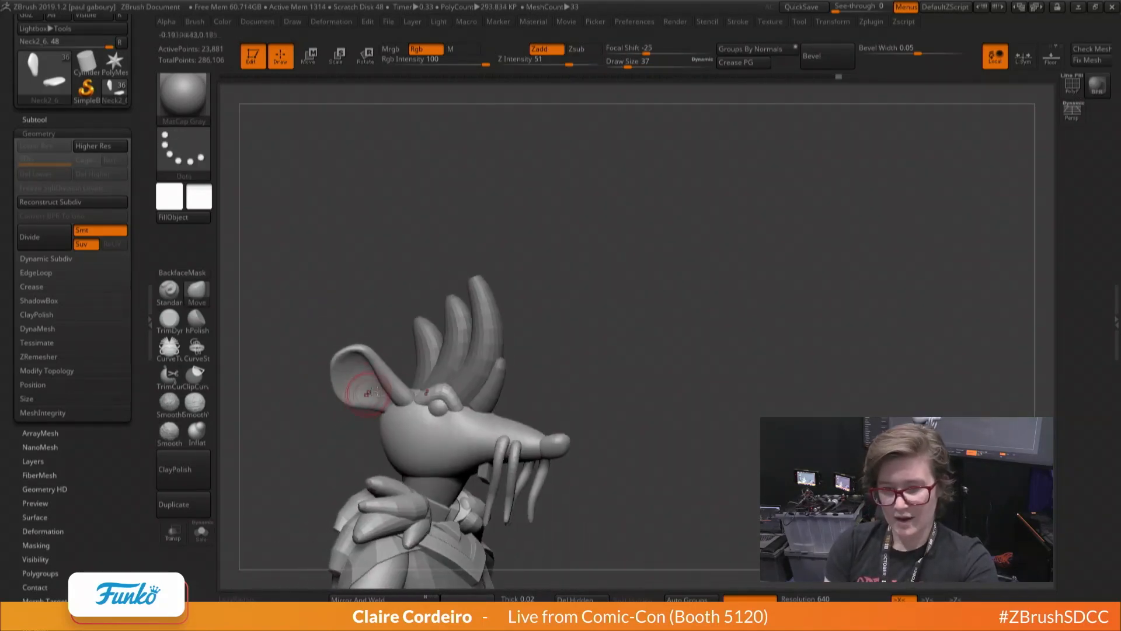
right_click_drag(387, 345, 413, 390)
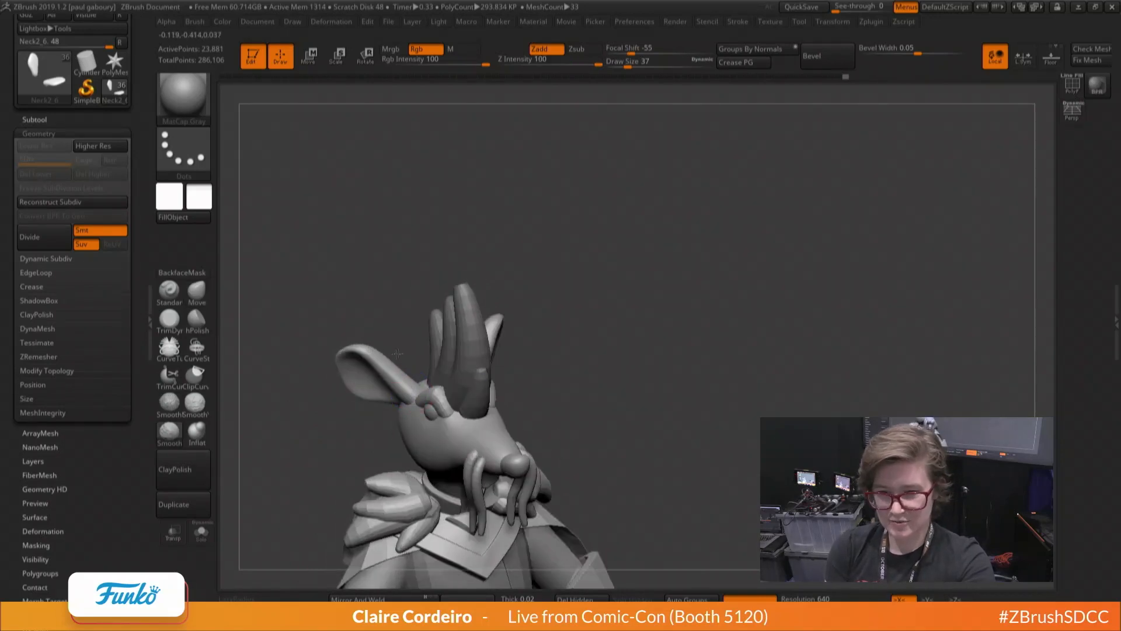
right_click_drag(397, 354, 418, 383)
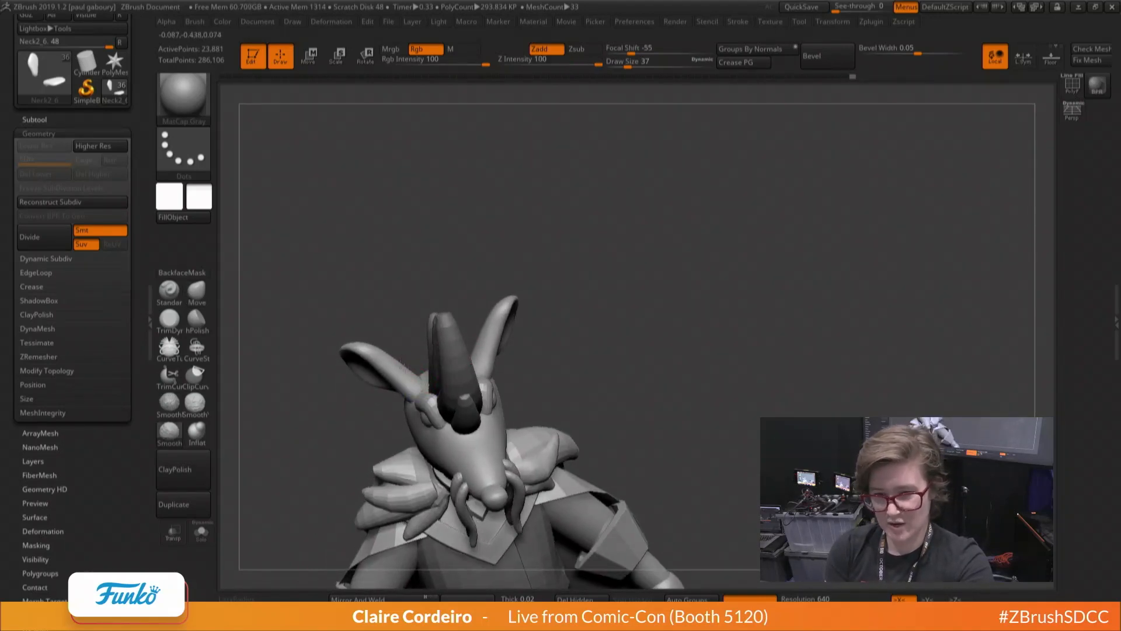
right_click_drag(319, 315, 353, 343)
Draw a transpose line outward from the ear and nudge the ears slightly with Transpose Move
key("w")
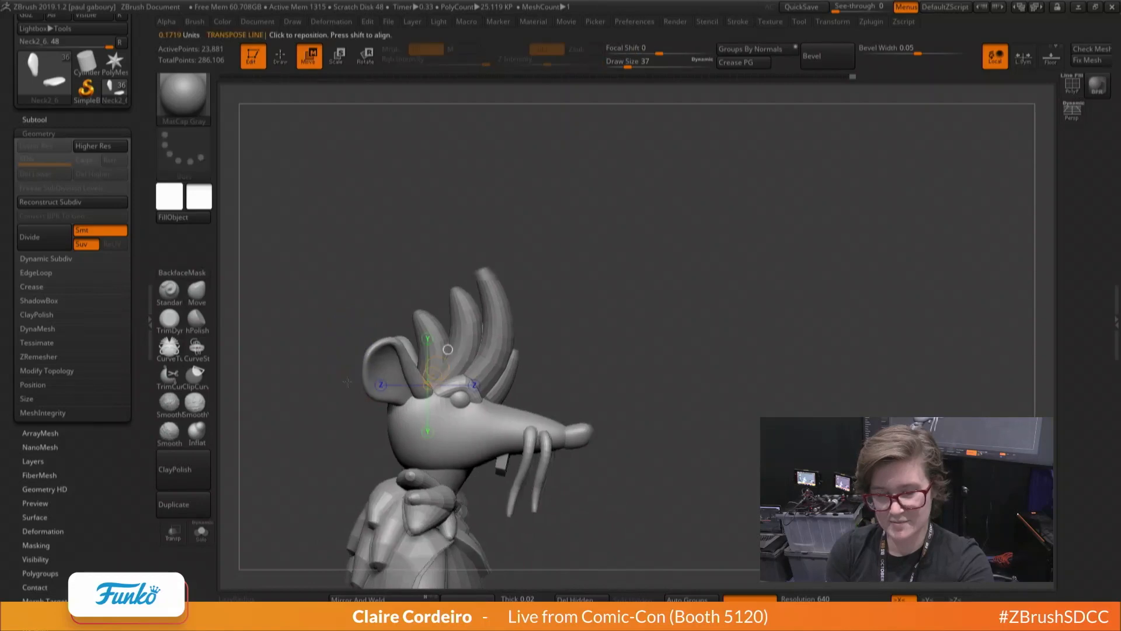
left_click_drag(368, 370, 275, 368)
right_click_drag(326, 411, 297, 443)
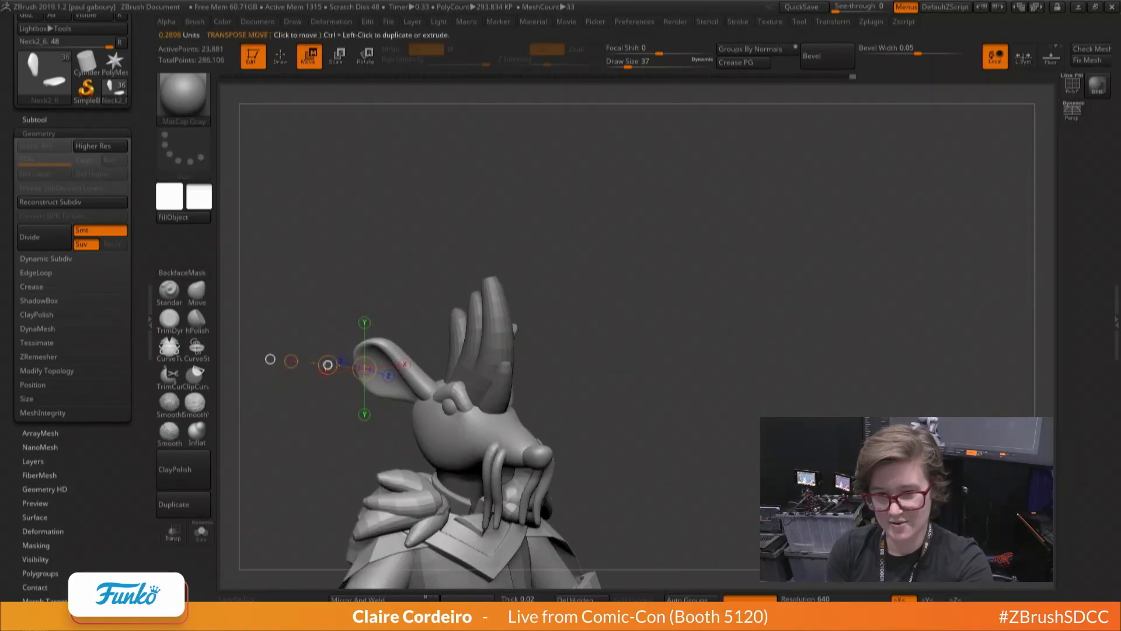
left_click_drag(326, 365, 328, 364)
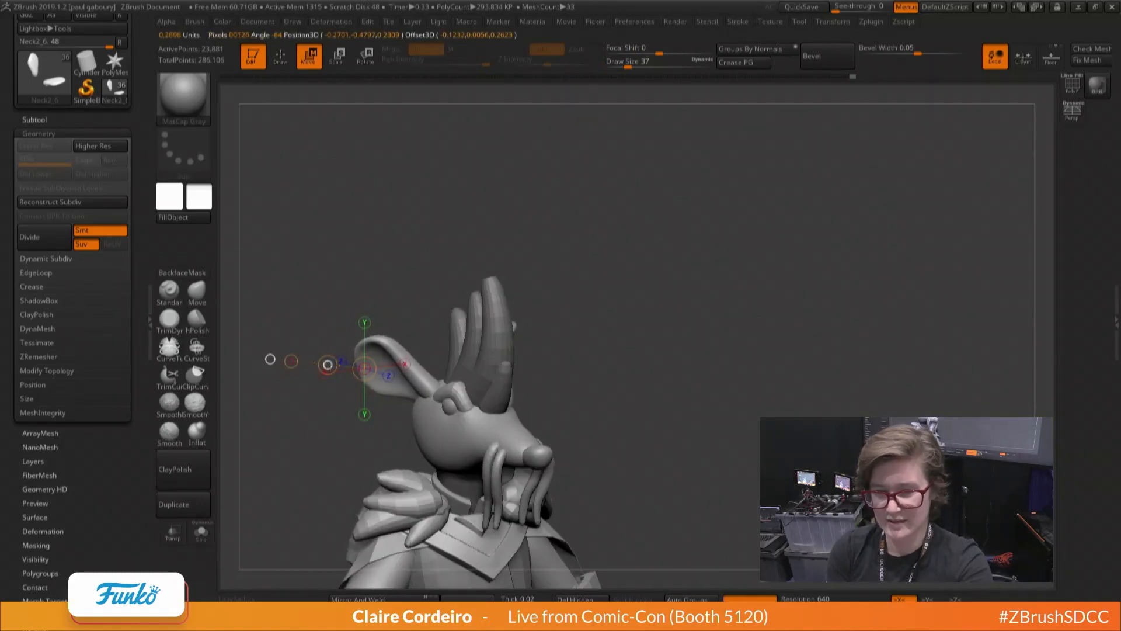
right_click_drag(326, 416, 295, 432)
Return to sculpting with the Move brush at draw size 31 and isolate the ears
key("q")
right_click_drag(340, 366, 370, 372)
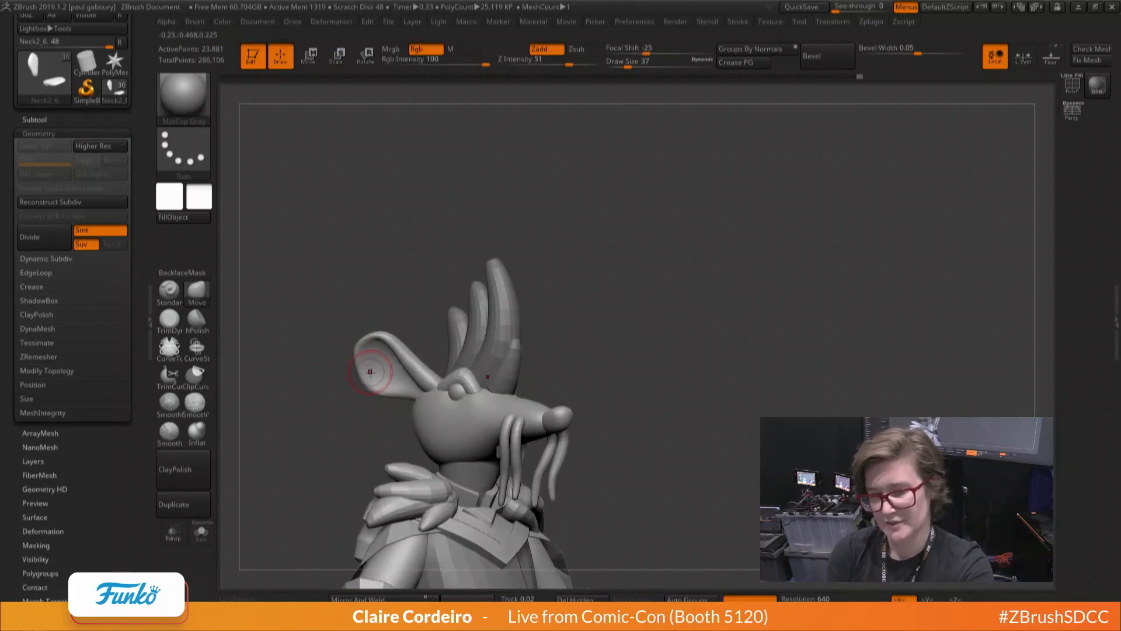
key("space")
left_click_drag(367, 357, 361, 357)
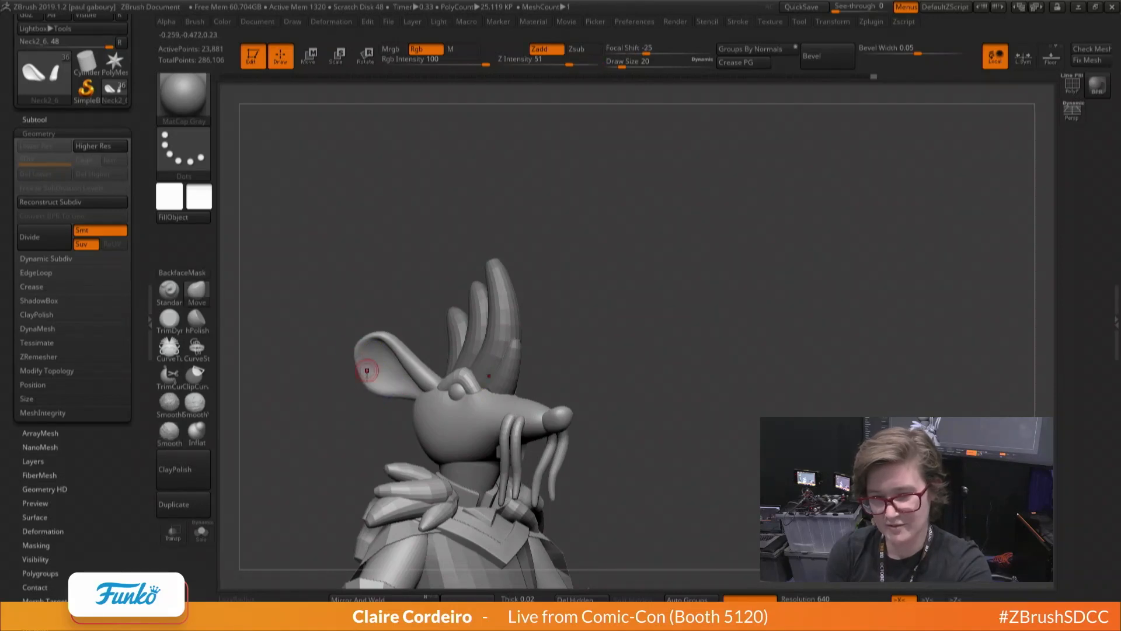
key("space")
left_click_drag(379, 356, 384, 357)
left_click(201, 532)
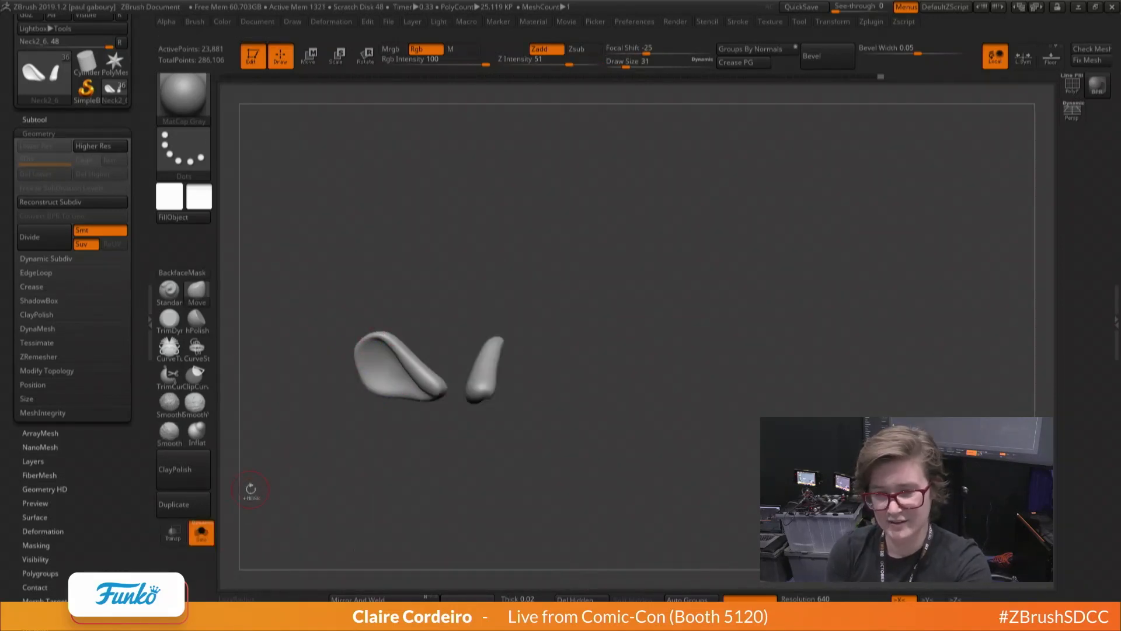
right_click_drag(251, 491, 251, 526, "ctrl")
mouse_move(370, 388)
right_mouse_down()
mouse_move(388, 371)
mouse_move(438, 375)
right_mouse_up()
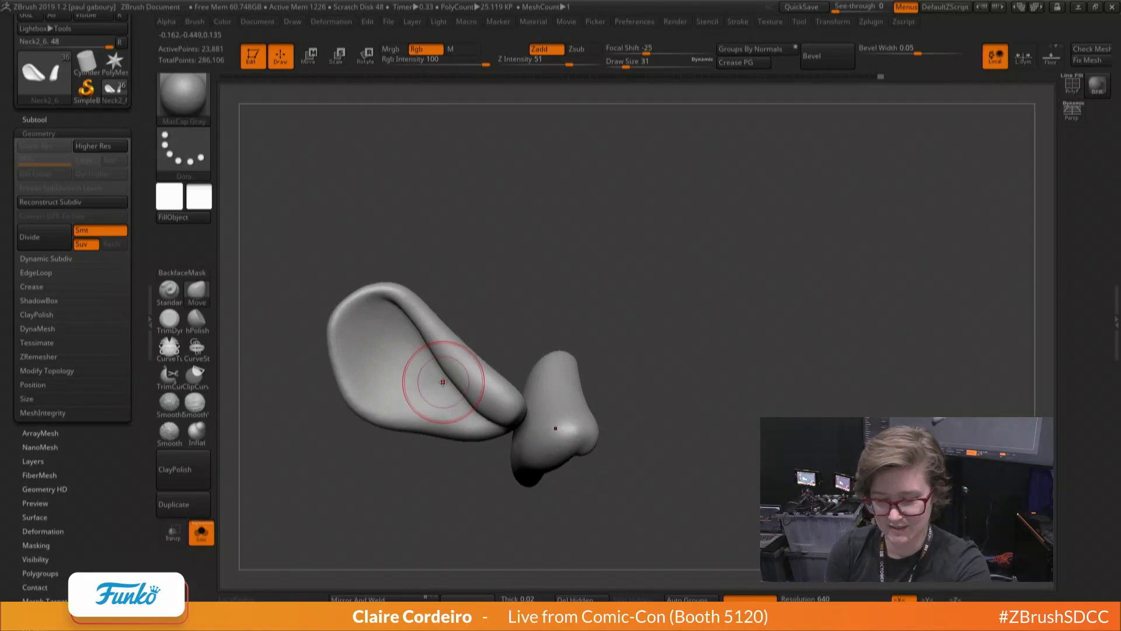
Push the inner fold of the isolated ear with the Move brush at draw size 22, and show the whole character
key("b")
key("m")
key("v")
key("space")
left_click_drag(442, 382, 436, 382)
right_click_drag(436, 382, 419, 356)
key("bracketleft")
key("bracketleft")
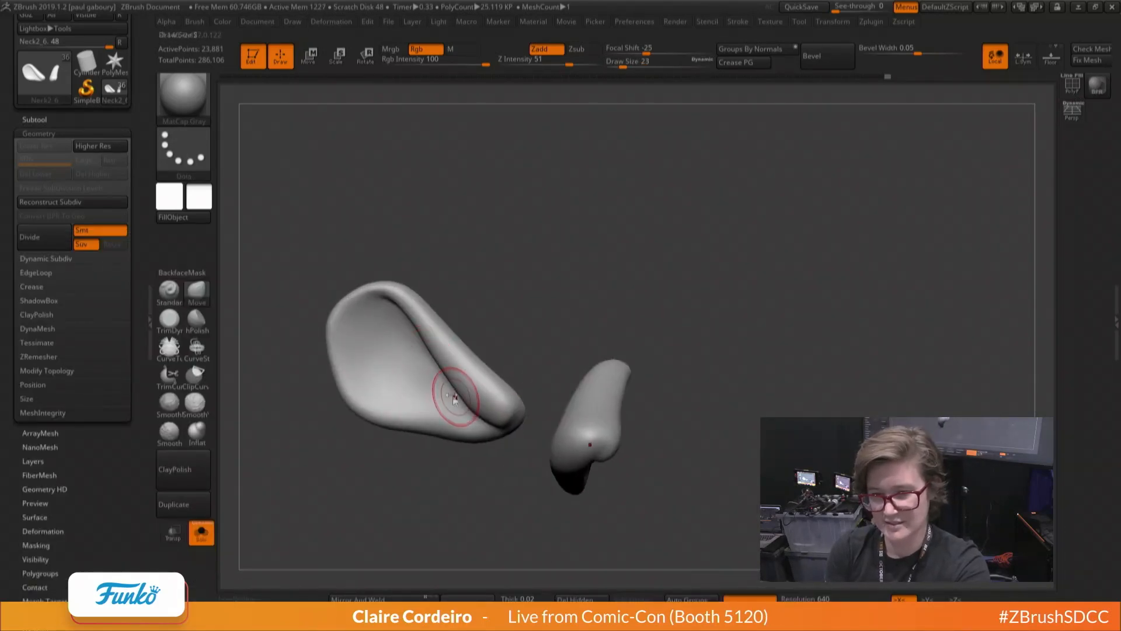
key("space")
left_click_drag(451, 393, 455, 395)
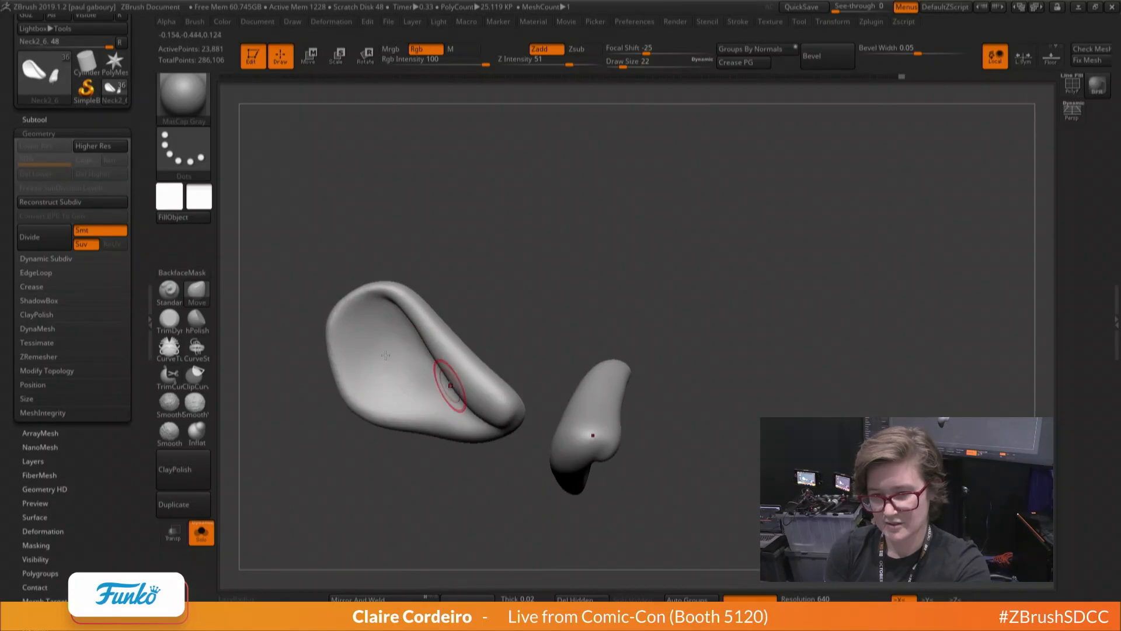
mouse_move(450, 385)
right_mouse_down()
mouse_move(380, 400)
mouse_move(427, 399)
right_mouse_up()
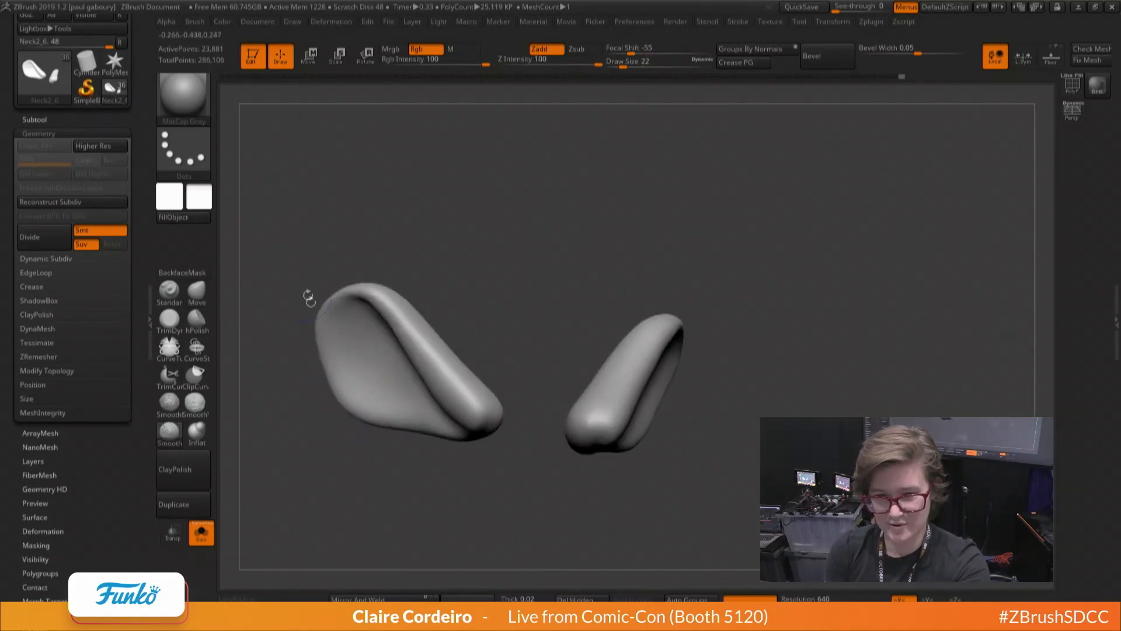
mouse_move(310, 298)
right_mouse_down()
mouse_move(300, 387)
mouse_move(290, 321)
mouse_move(284, 346)
mouse_move(354, 341)
mouse_move(374, 425)
right_mouse_up()
left_click(202, 532)
right_click_drag(376, 382, 422, 397, "ctrl")
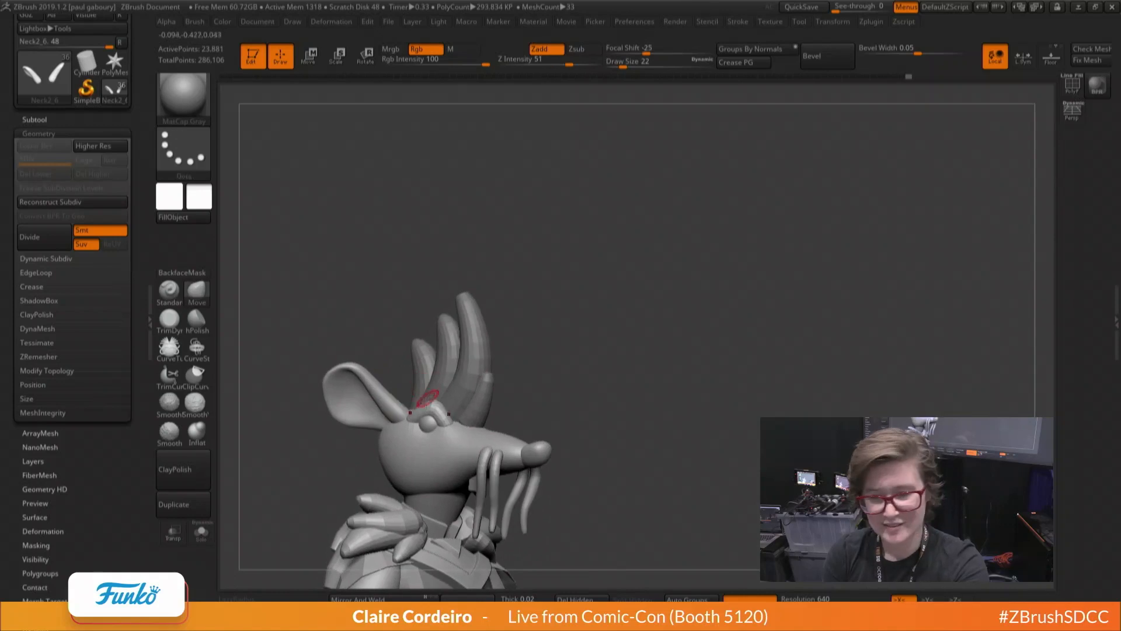
left_click(201, 532)
right_click_drag(323, 430, 364, 395)
left_click(431, 409, "ctrl+shift")
left_click(431, 409, "ctrl+shift")
left_click(584, 553, "ctrl+shift")
left_click(201, 532)
Select the brow ridges and subdivide them up to subdivision level 3
left_click(394, 409, "alt")
key("r")
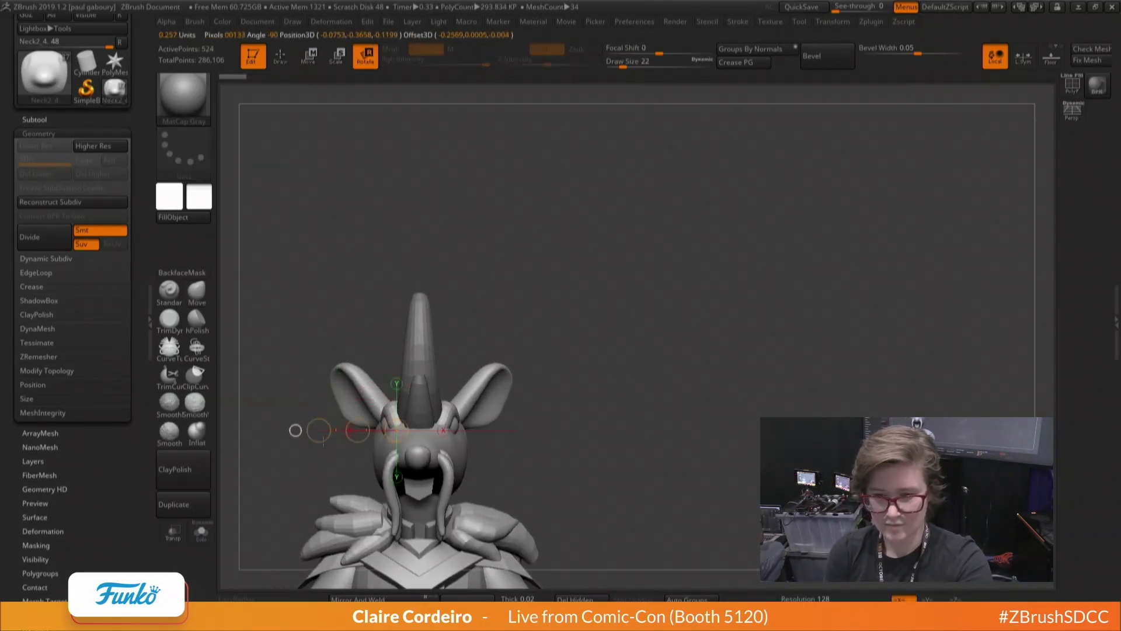
mouse_move(362, 412)
right_mouse_down()
mouse_move(403, 414)
mouse_move(270, 393)
mouse_move(310, 409)
mouse_move(325, 441)
mouse_move(350, 432)
right_mouse_up()
key("q")
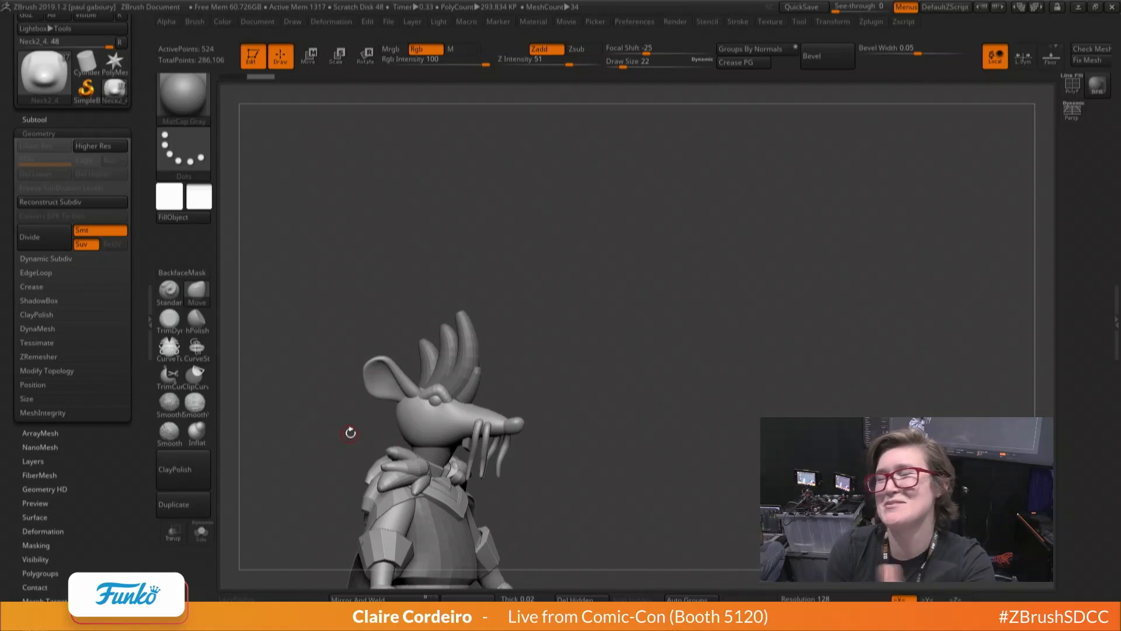
left_click_drag(350, 432, 307, 440)
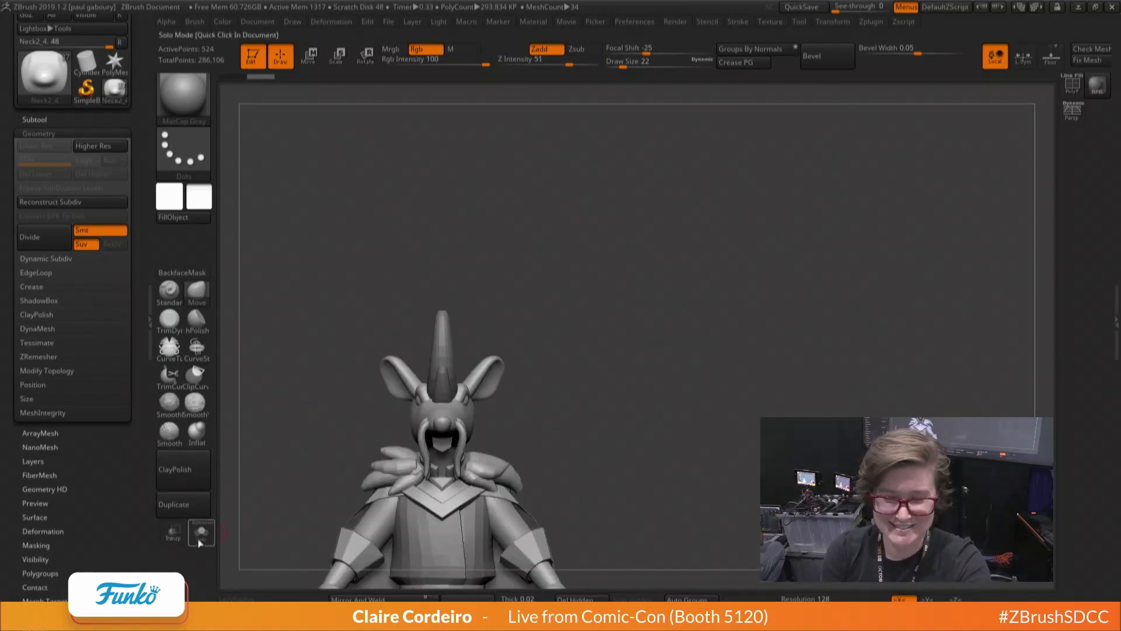
left_click(201, 533)
key("ctrl+d")
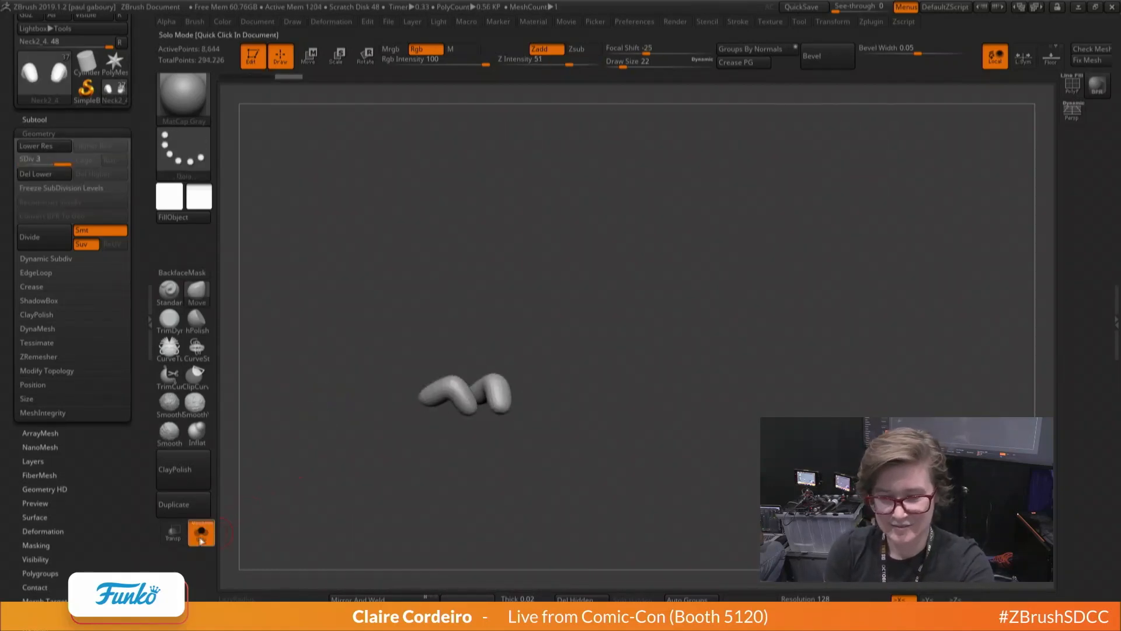
left_click(201, 532)
key("ctrl+d")
Reshape the brow ridges above the eyes with the Move brush at draw size 22
key("b")
key("m")
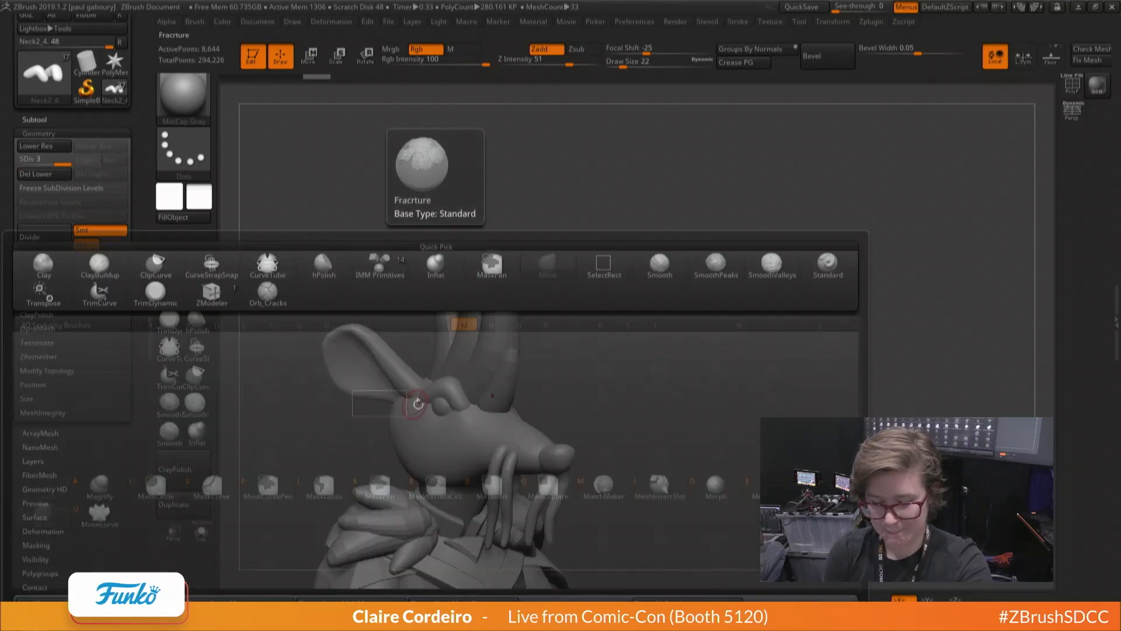
key("v")
key("space")
left_click_drag(422, 423, 431, 423)
right_click_drag(449, 402, 399, 402)
key("space")
left_click_drag(435, 413, 438, 411)
Refine the front end of the brow around the eye with the Move brush, raising the draw size to 33
key("space")
right_click_drag(438, 411, 473, 404)
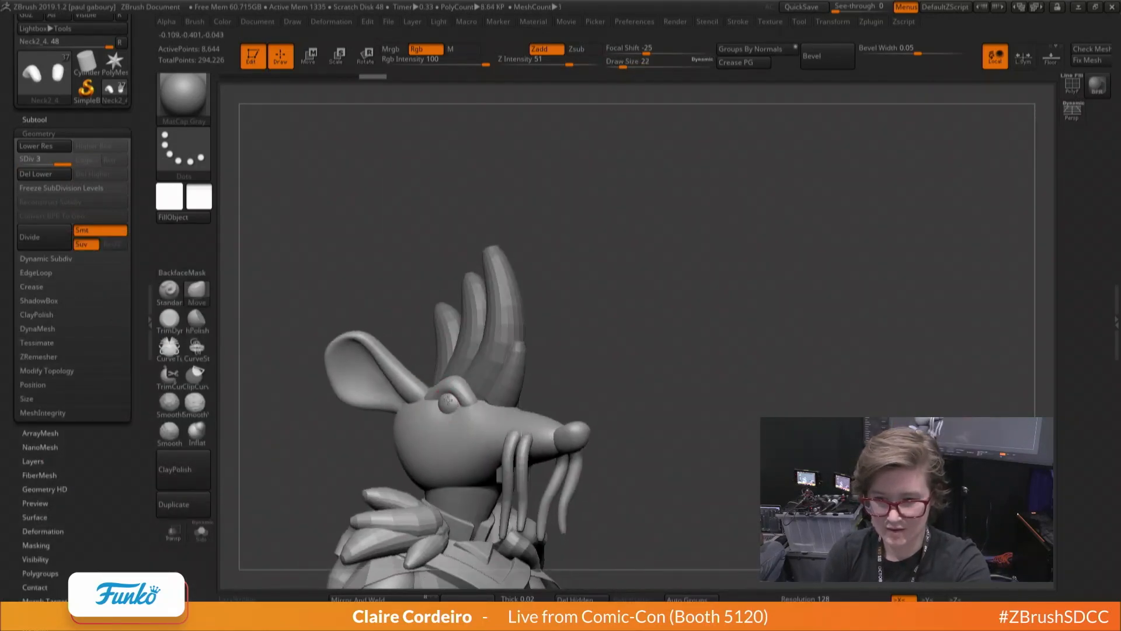
left_click_drag(453, 403, 461, 408)
key("space")
mouse_move(481, 398)
right_mouse_down()
mouse_move(465, 395)
mouse_move(464, 414)
right_mouse_up()
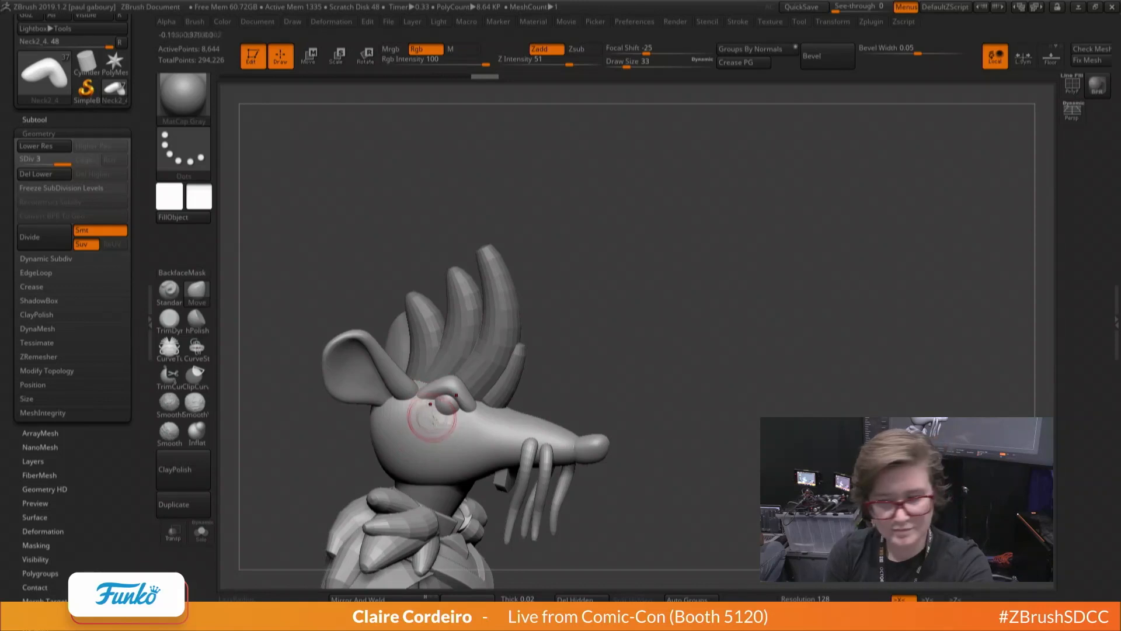
Make the head the active subtool and isolate it
left_click(418, 400, "alt")
key("ctrl")
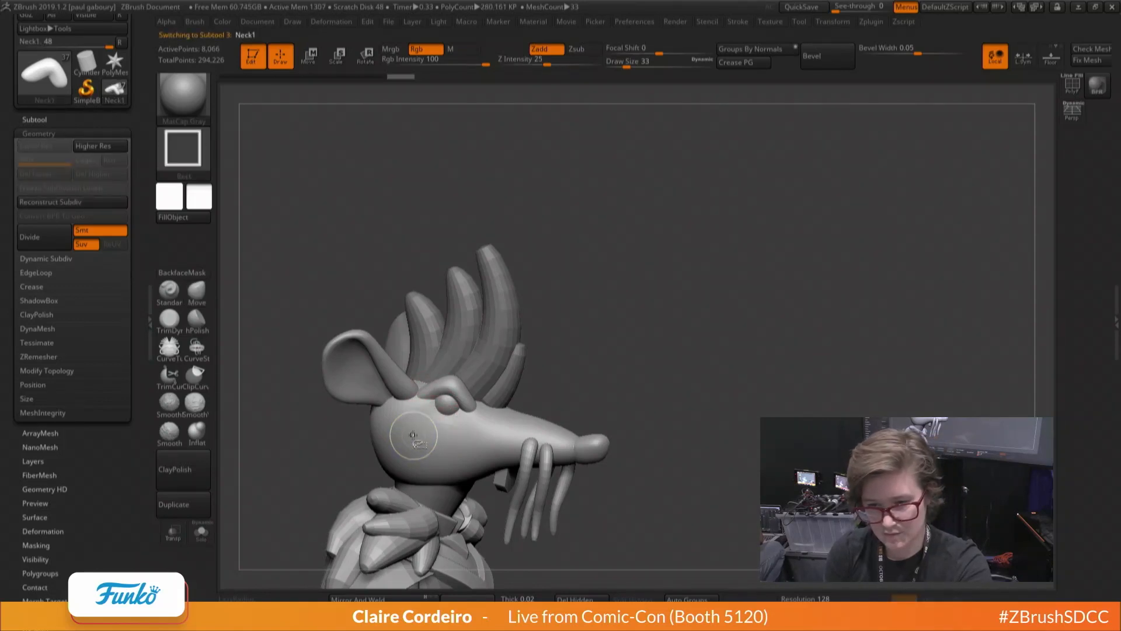
left_click(199, 538)
left_click(277, 513)
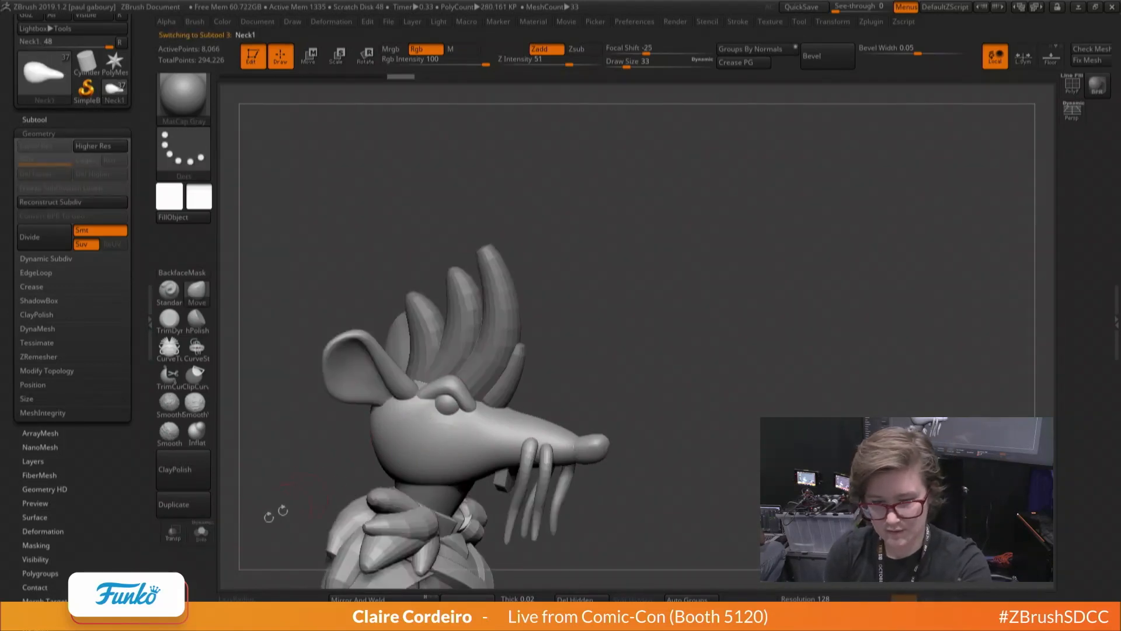
left_click(273, 514)
right_click_drag(416, 403, 426, 405, "ctrl")
Switch to the Inflat brush at draw size 18 and subdivide the isolated head to level 2
key("b")
key("i")
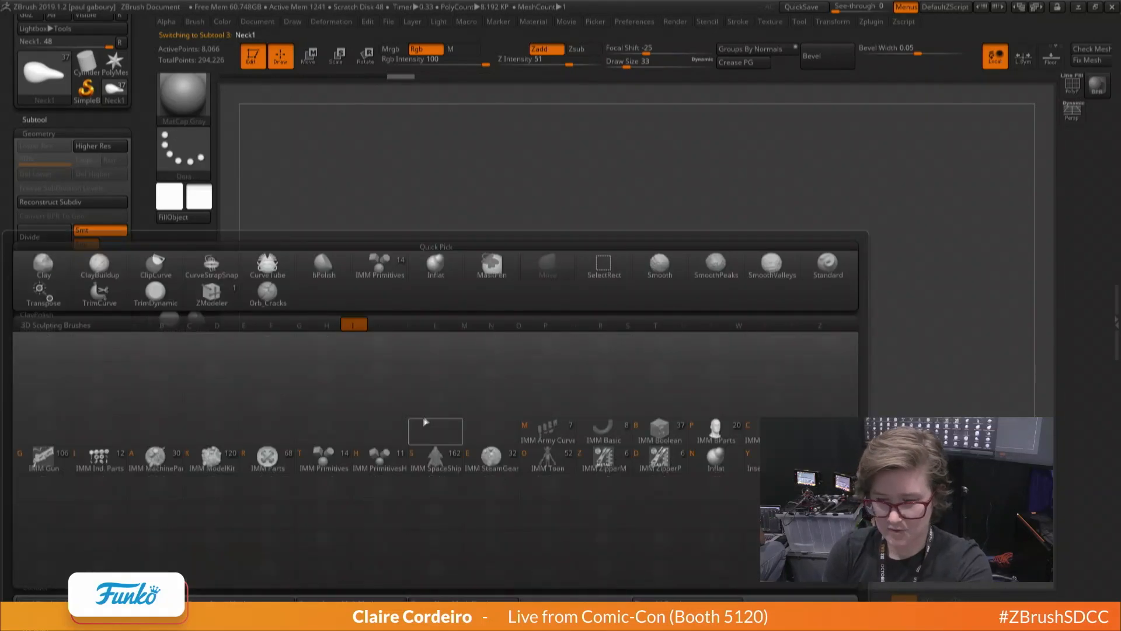
left_click(715, 461)
key("space")
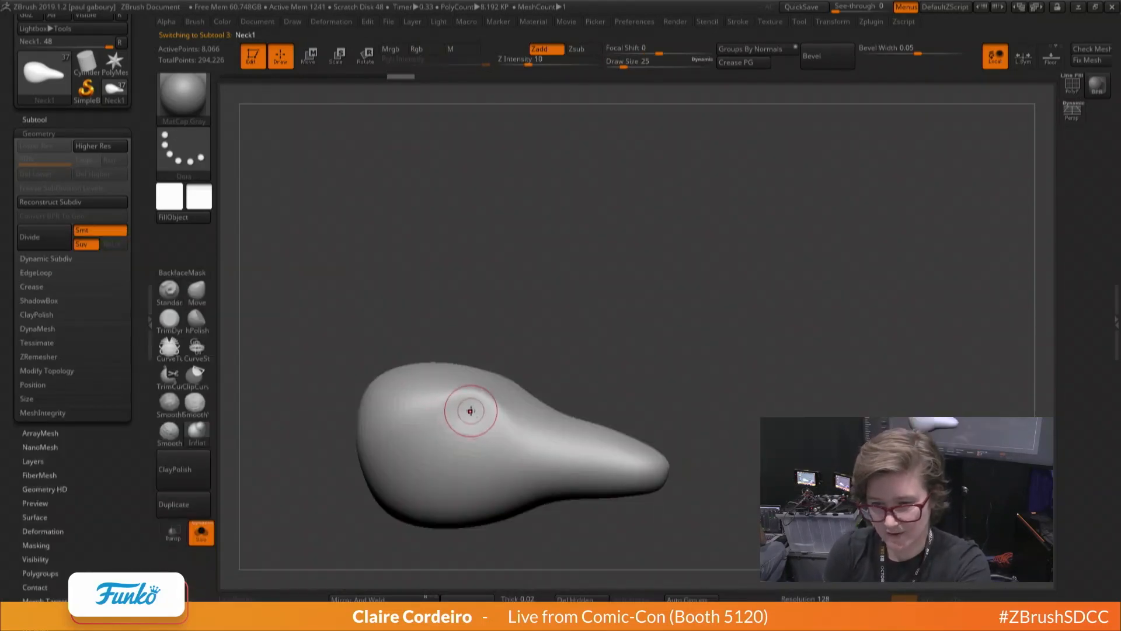
mouse_move(469, 410)
right_mouse_down()
mouse_move(462, 380)
mouse_move(467, 424)
right_mouse_up()
key("ctrl+d")
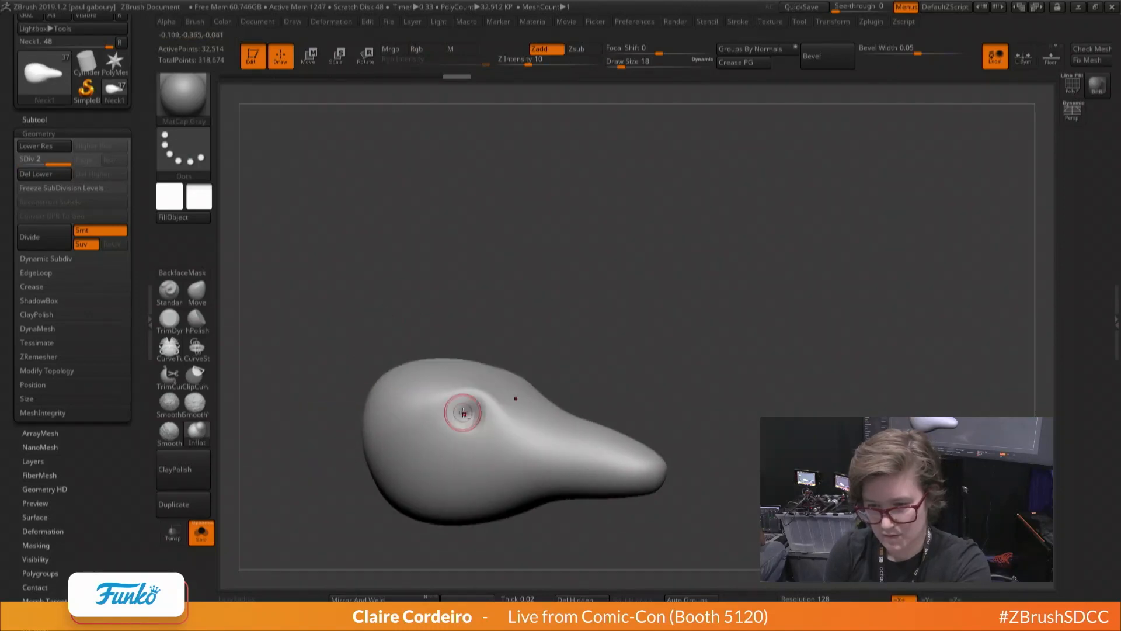
Widen the eye socket dent in the isolated head with the Inflat brush at draw size 29 and show the whole figure again
key("space")
left_click_drag(463, 414, 471, 408)
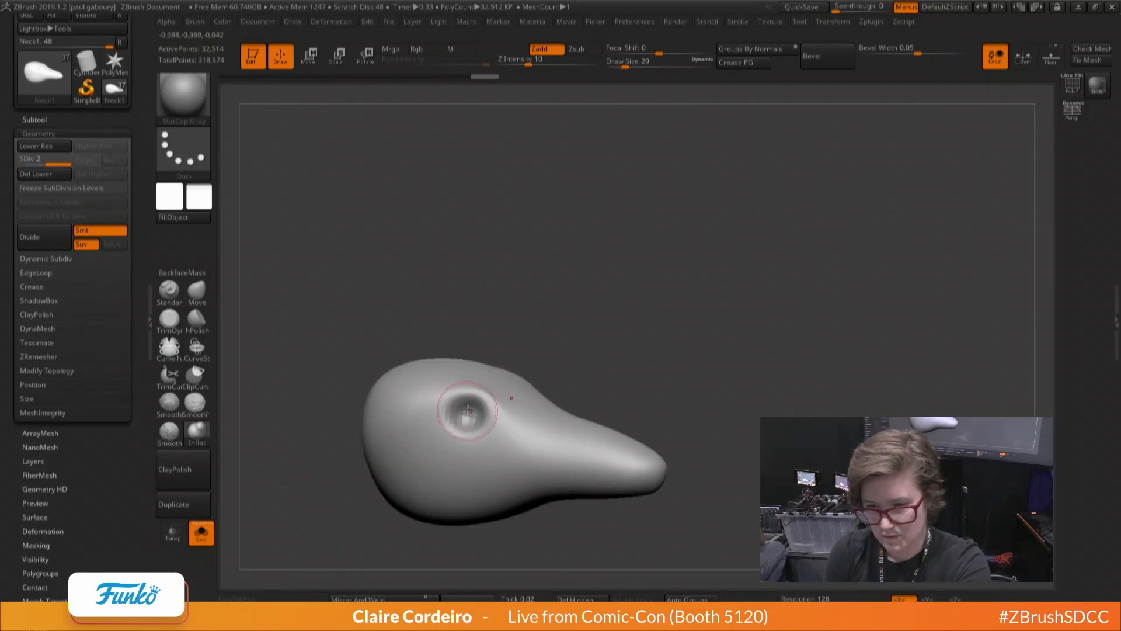
right_click_drag(476, 426, 450, 408)
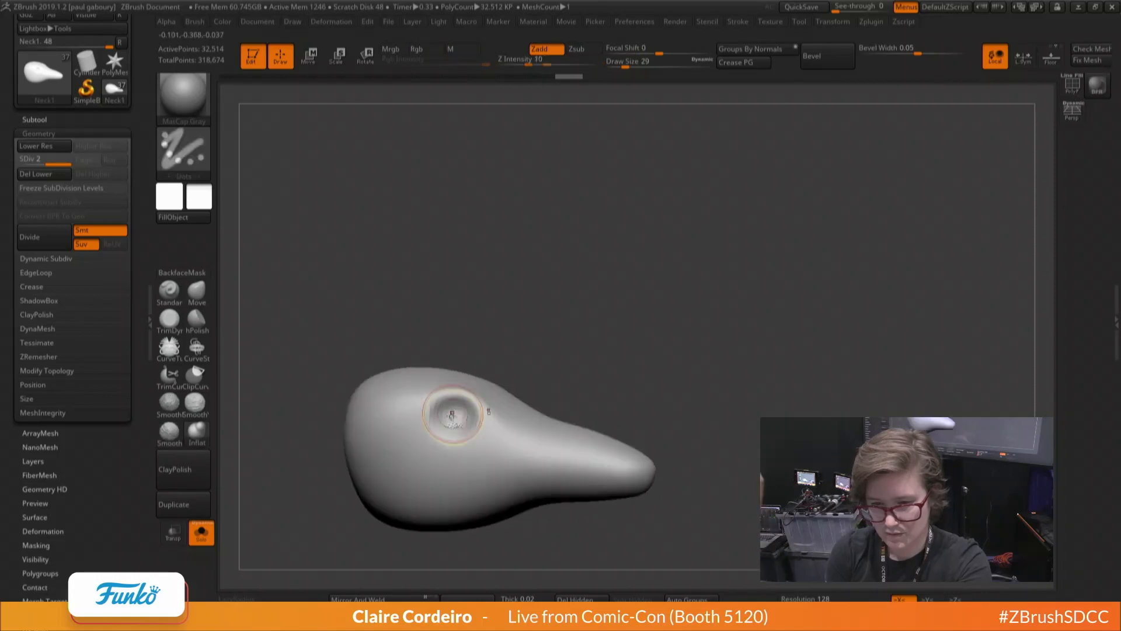
left_click(205, 542)
left_click(211, 532)
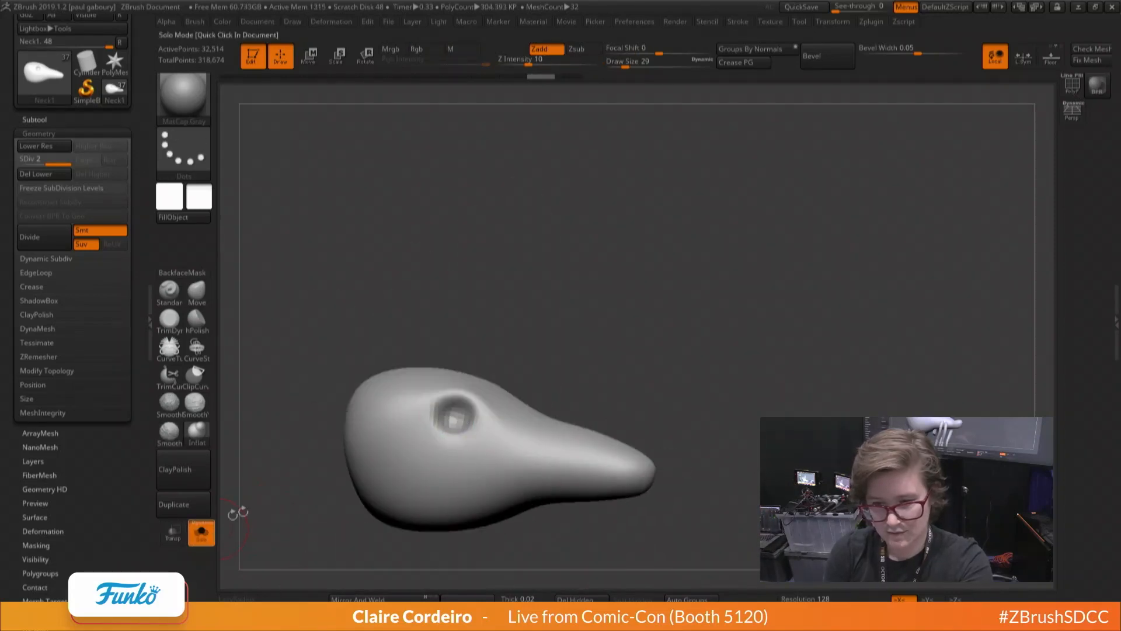
left_click(201, 533)
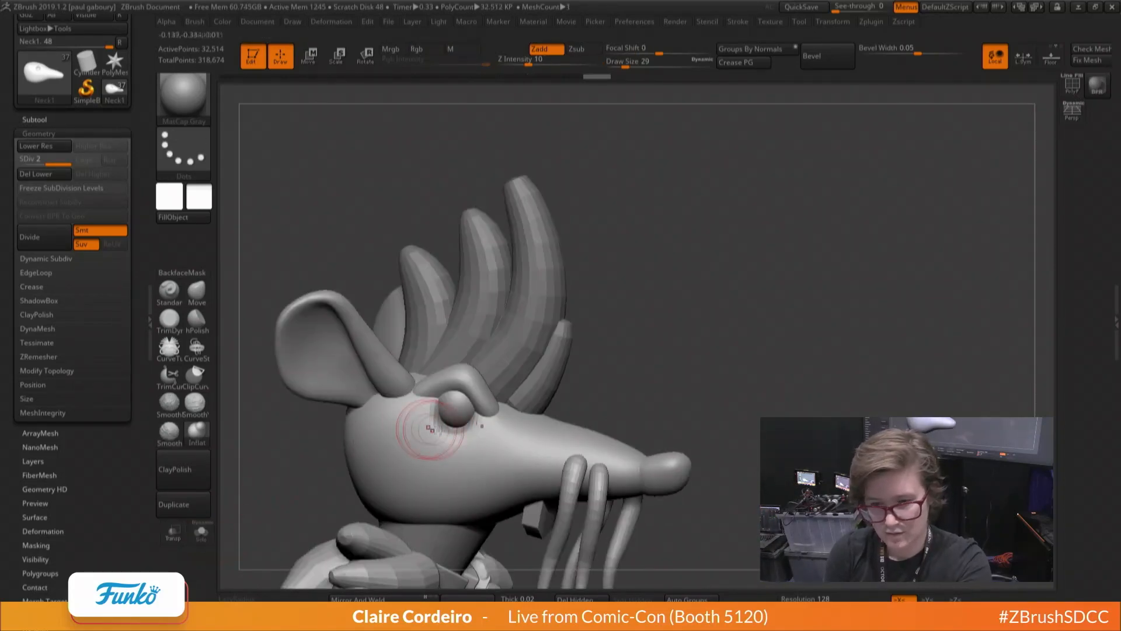
Reshape the head surface around the eye with the Move brush, at draw sizes 25 and 14
key("b")
key("m")
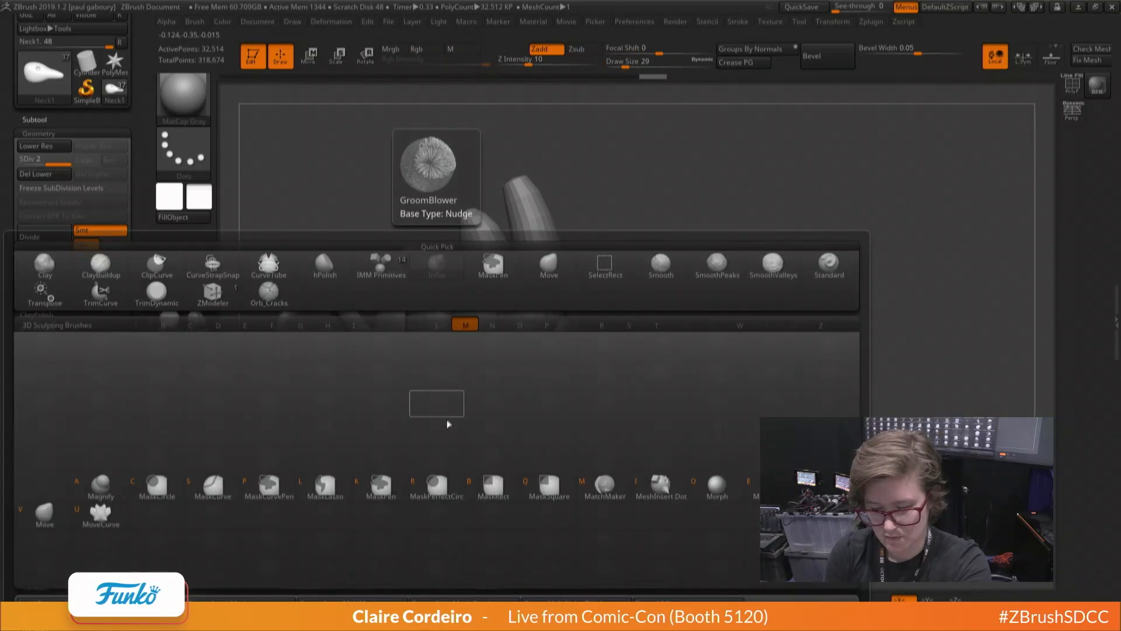
key("v")
key("space")
left_click_drag(457, 426, 447, 427)
key("space")
right_click_drag(454, 408, 475, 427)
key("space")
left_click_drag(475, 426, 478, 427)
mouse_move(467, 412)
right_mouse_down()
mouse_move(369, 392)
mouse_move(438, 390)
mouse_move(497, 409)
right_mouse_up()
key("space")
left_click_drag(455, 411, 445, 411)
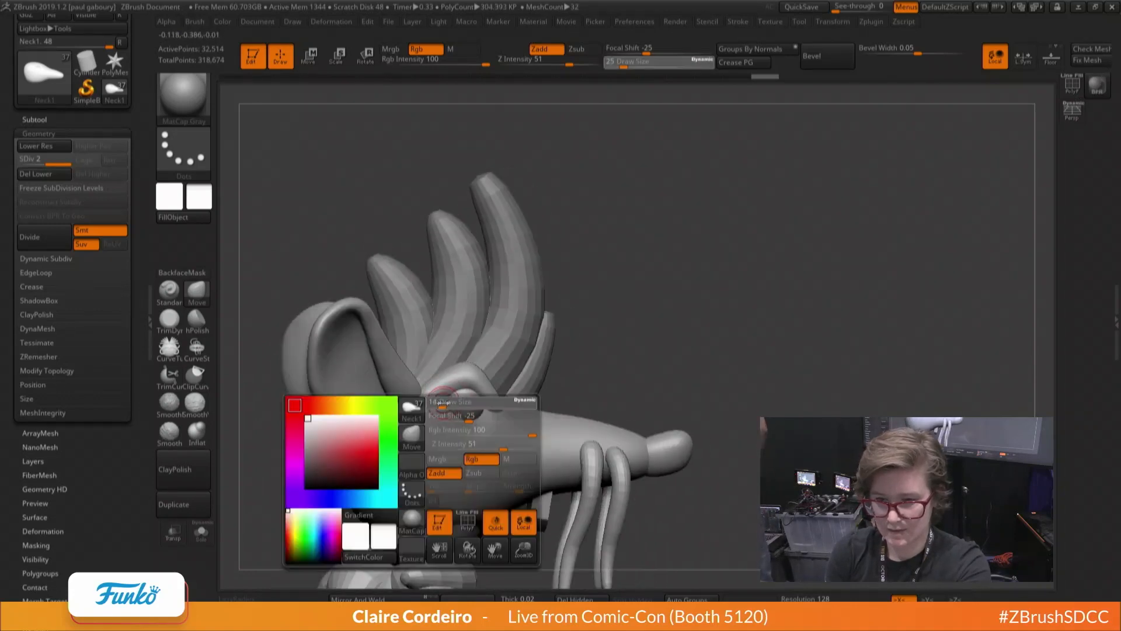
mouse_move(409, 390)
right_mouse_down()
mouse_move(445, 389)
mouse_move(392, 398)
mouse_move(467, 425)
mouse_move(478, 409)
mouse_move(442, 413)
mouse_move(454, 404)
mouse_move(493, 447)
mouse_move(492, 425)
mouse_move(451, 387)
right_mouse_up()
Choose the CurveTube brush at draw size 16 and delete the head's lower subdivision levels
key("b")
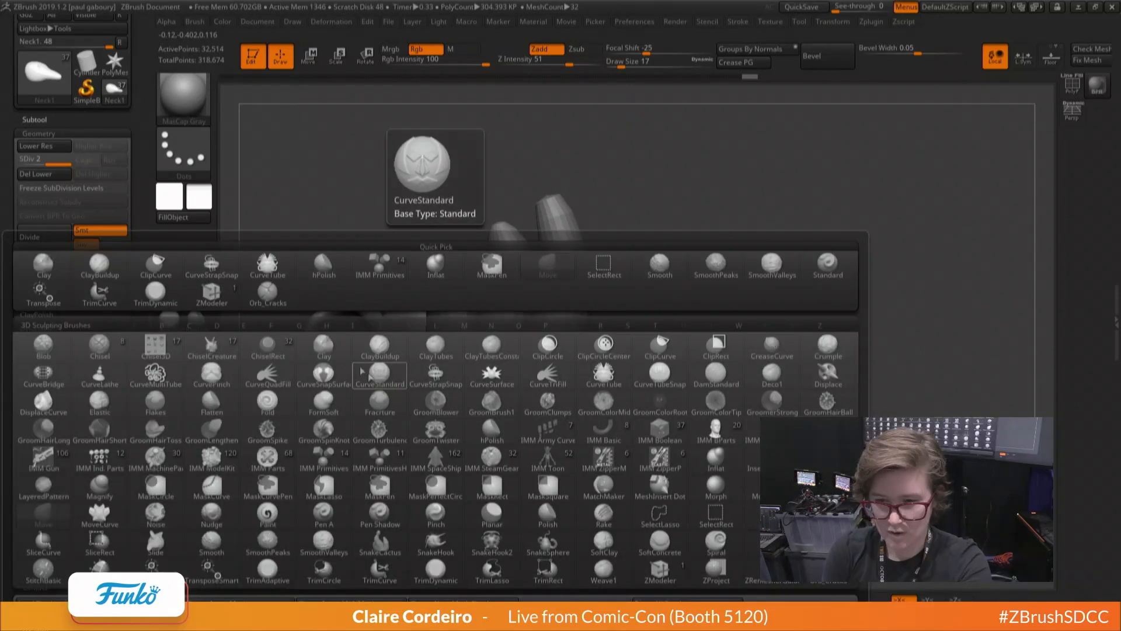
left_click(576, 379)
key("space")
left_click_drag(492, 433, 456, 427)
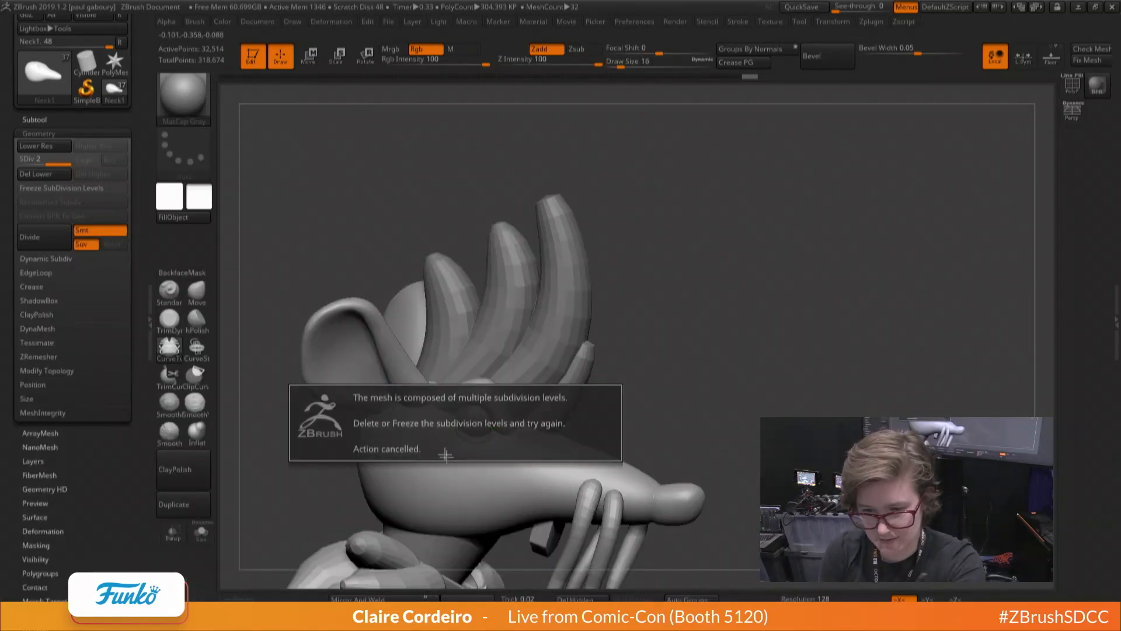
left_click(43, 174)
Set the CurveTube brush to focal shift -37 and draw size 13
key("space")
key("space")
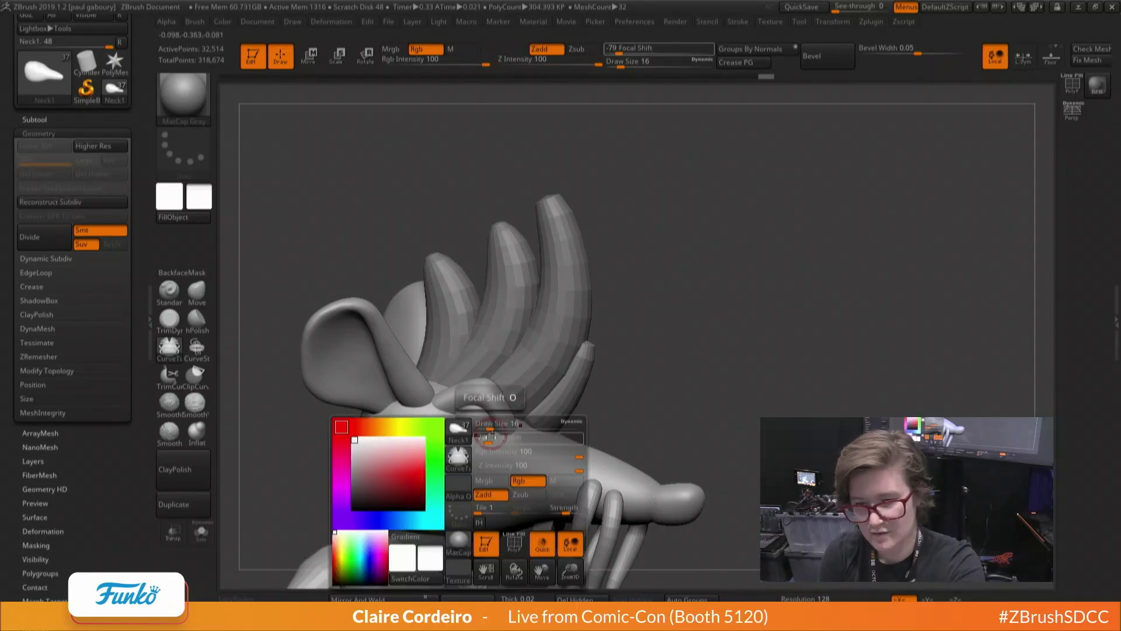
left_click(510, 438)
left_click_drag(500, 431, 495, 431)
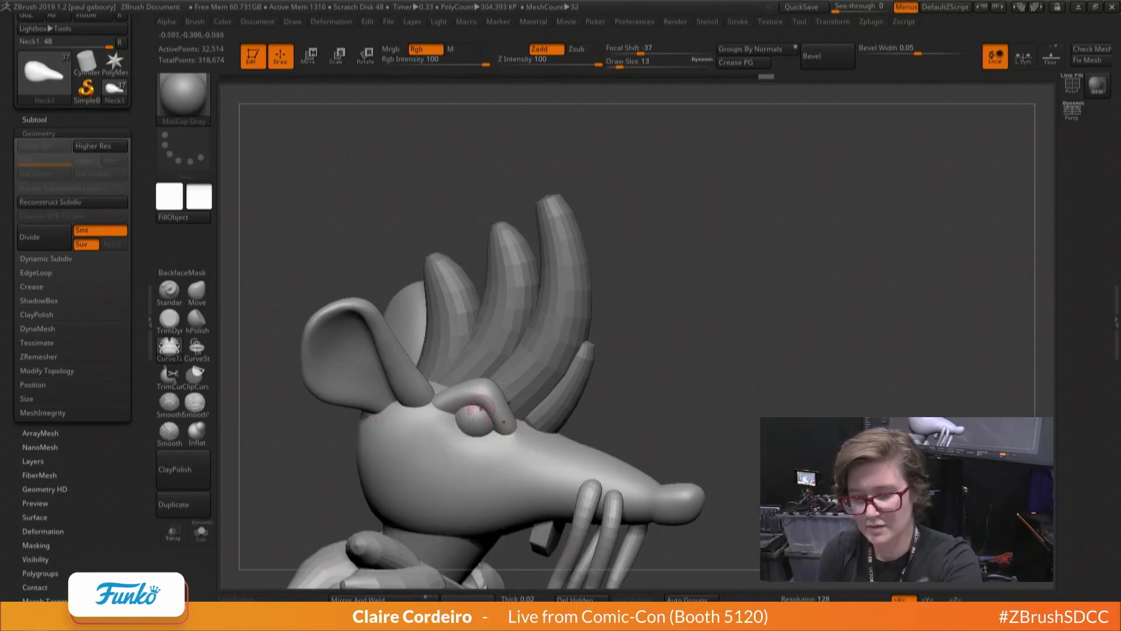
left_click(736, 22)
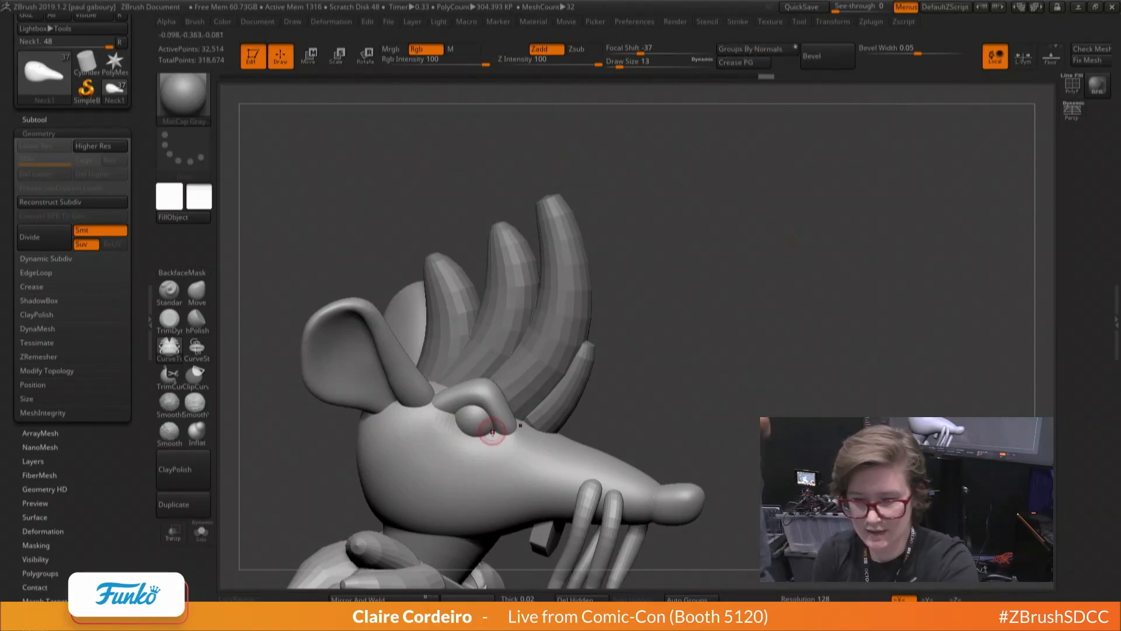
Draw a curve tube along the underside of the eye as a lower eyelid, redoing the first stroke at draw size 9
left_click_drag(442, 400, 470, 426)
key("ctrl+z")
key("space")
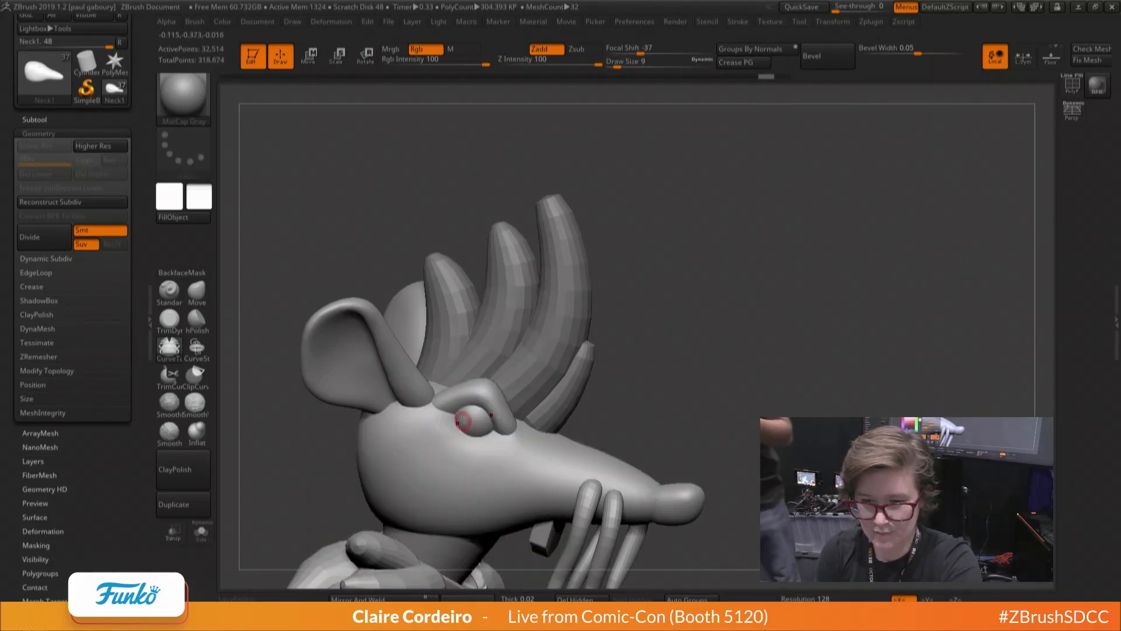
right_click_drag(471, 418, 467, 432)
mouse_move(495, 431)
left_mouse_down()
mouse_move(449, 413)
mouse_move(500, 429)
left_mouse_up()
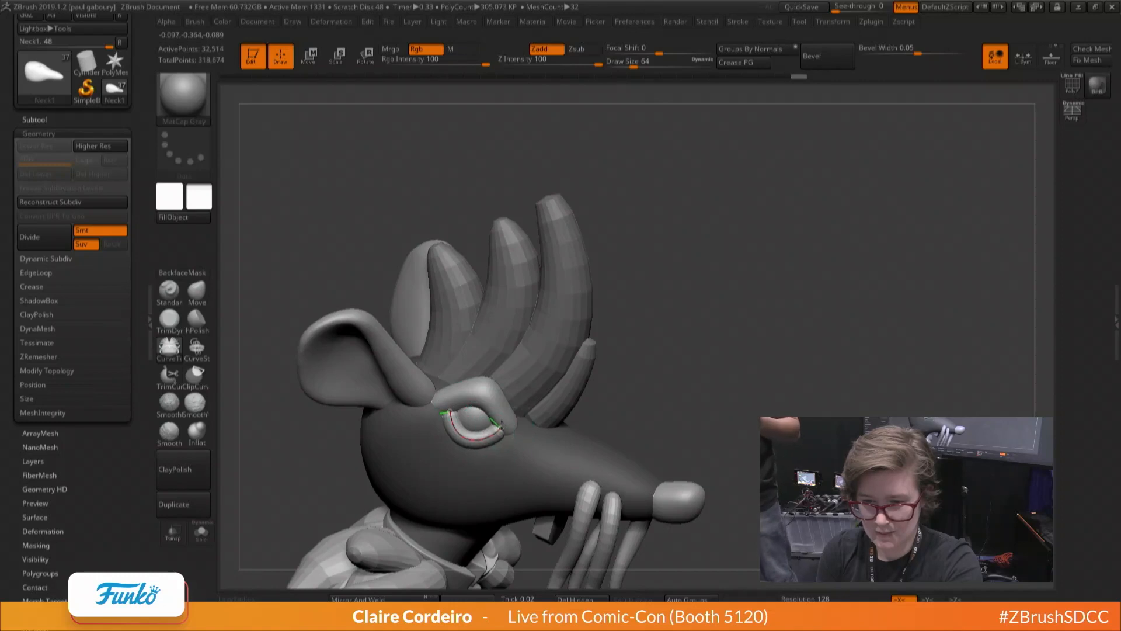
Fit the lower eyelid tube around the eyeball with the Move brush, at draw sizes 62 and 41
right_click_drag(446, 435, 440, 405)
key("b")
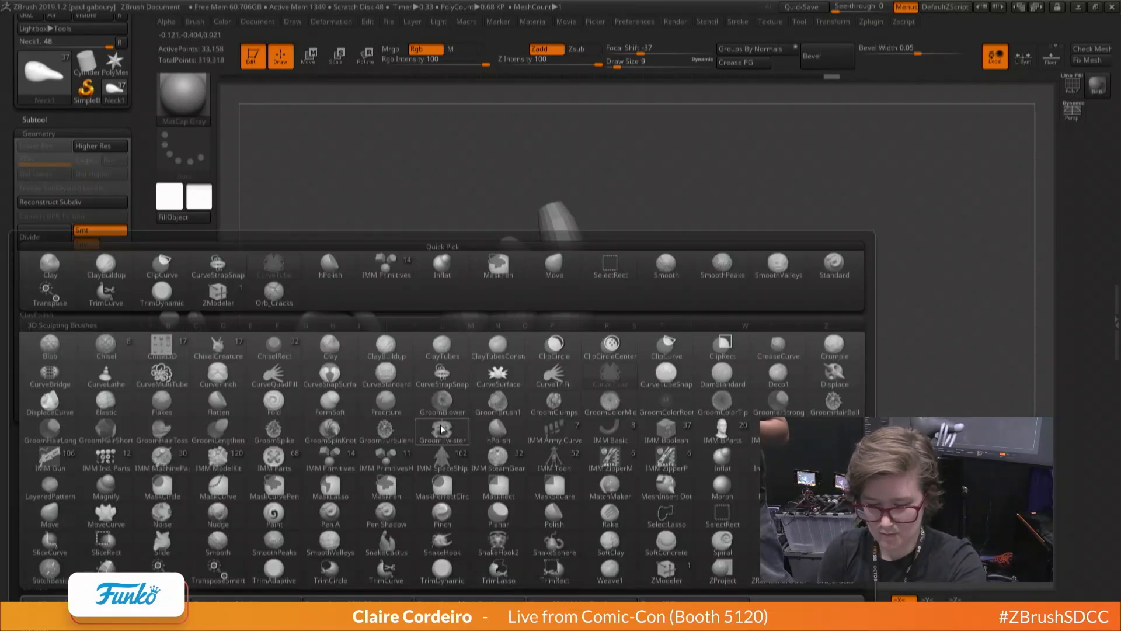
key("m")
key("v")
key("space")
left_click_drag(472, 411, 491, 409)
mouse_move(514, 412)
right_mouse_down()
mouse_move(489, 421)
mouse_move(501, 435)
right_mouse_up()
key("space")
left_click_drag(517, 426, 509, 427)
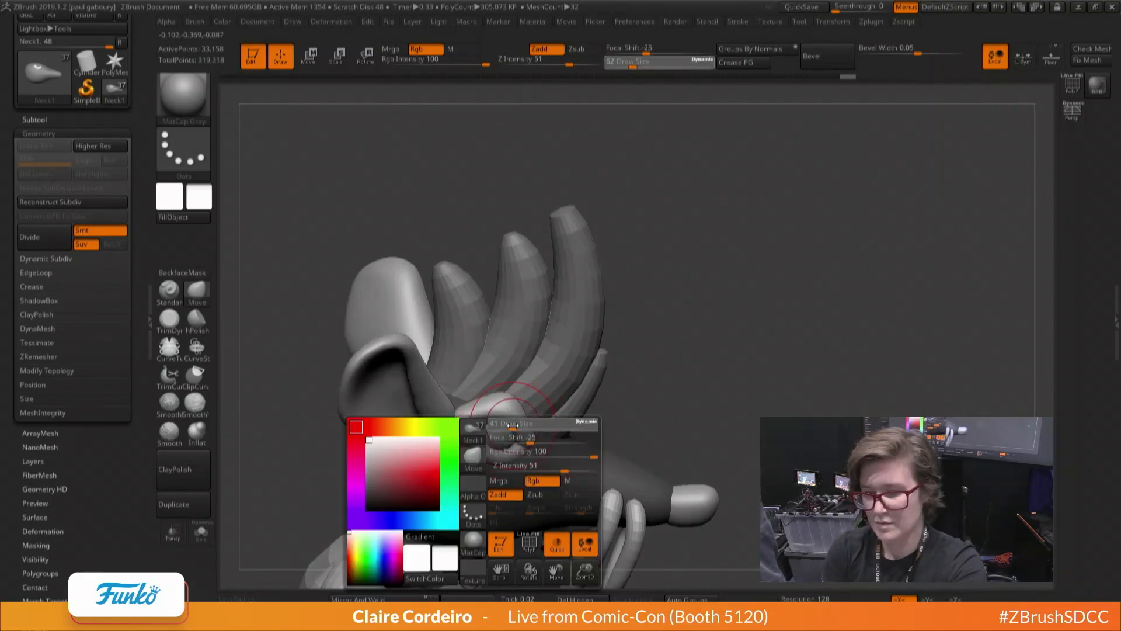
right_click_drag(510, 437, 476, 437)
Refine the shape of the lower eyelid with the Move brush, reducing the draw size to 27 and 23
key("space")
left_click_drag(513, 426, 506, 426)
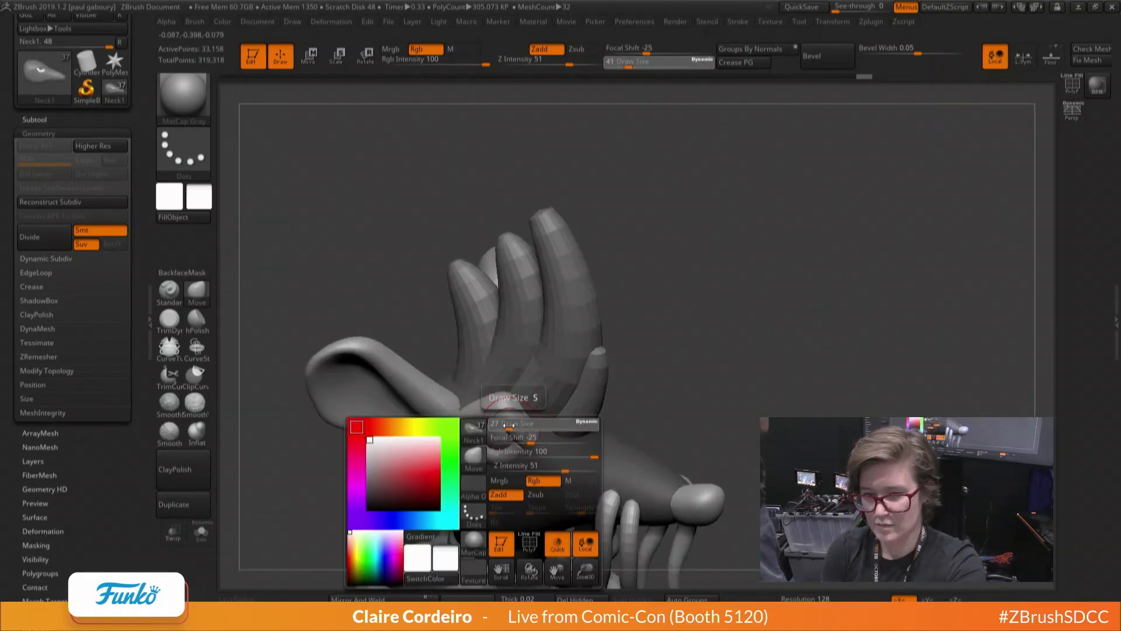
mouse_move(534, 428)
right_mouse_down()
mouse_move(479, 429)
mouse_move(491, 410)
mouse_move(477, 446)
mouse_move(463, 421)
mouse_move(492, 420)
mouse_move(473, 427)
mouse_move(463, 405)
mouse_move(523, 438)
mouse_move(497, 439)
right_mouse_up()
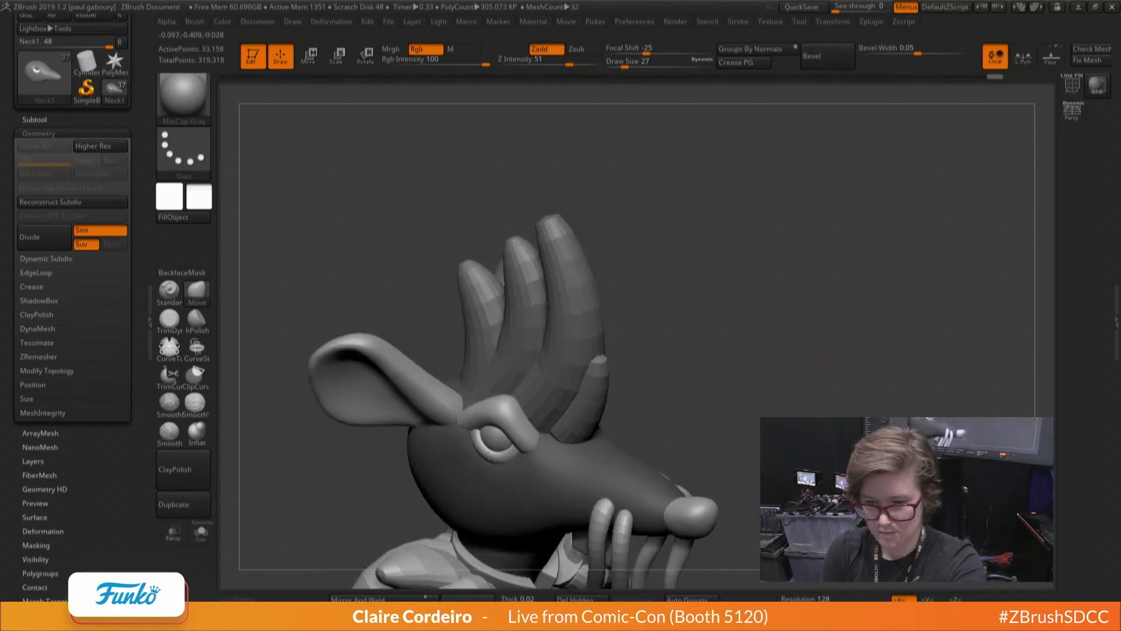
key("space")
left_click_drag(506, 429, 501, 428)
mouse_move(501, 426)
right_mouse_down()
mouse_move(516, 419)
mouse_move(507, 428)
right_mouse_up()
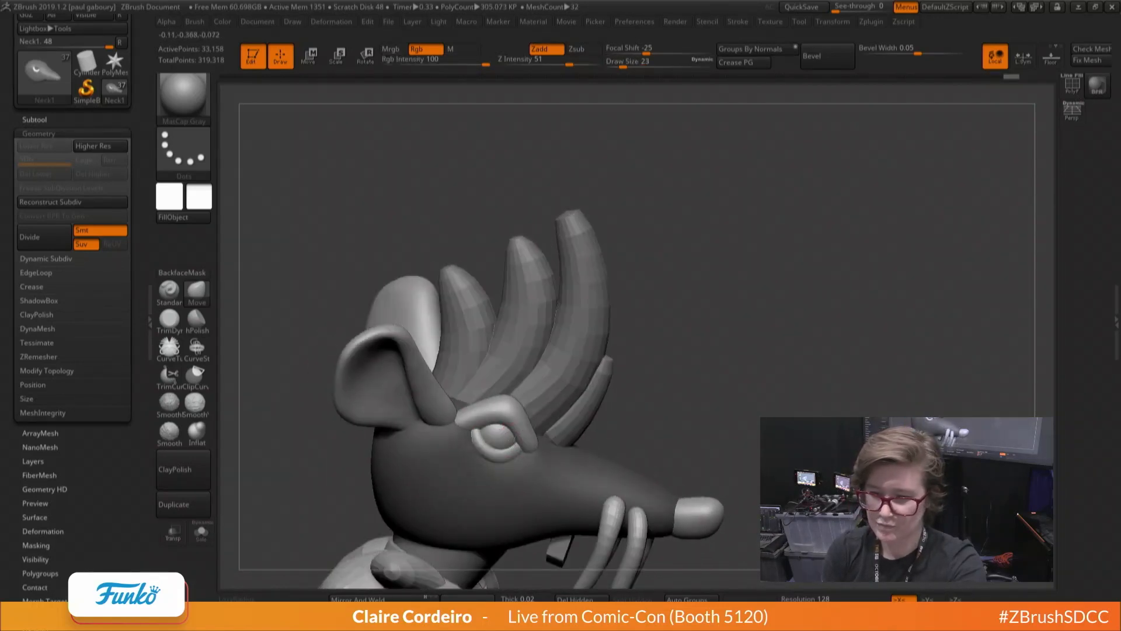
right_click_drag(456, 459, 486, 470)
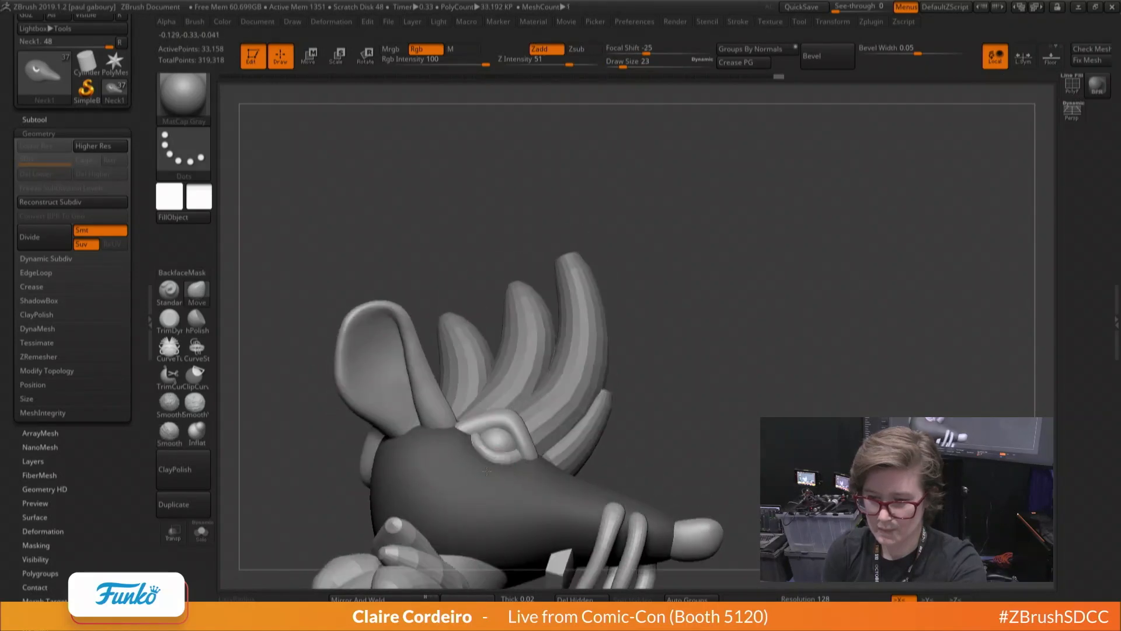
Clear the mask from the head and smooth the surface just below the lower eyelid
right_click_drag(461, 419, 305, 345)
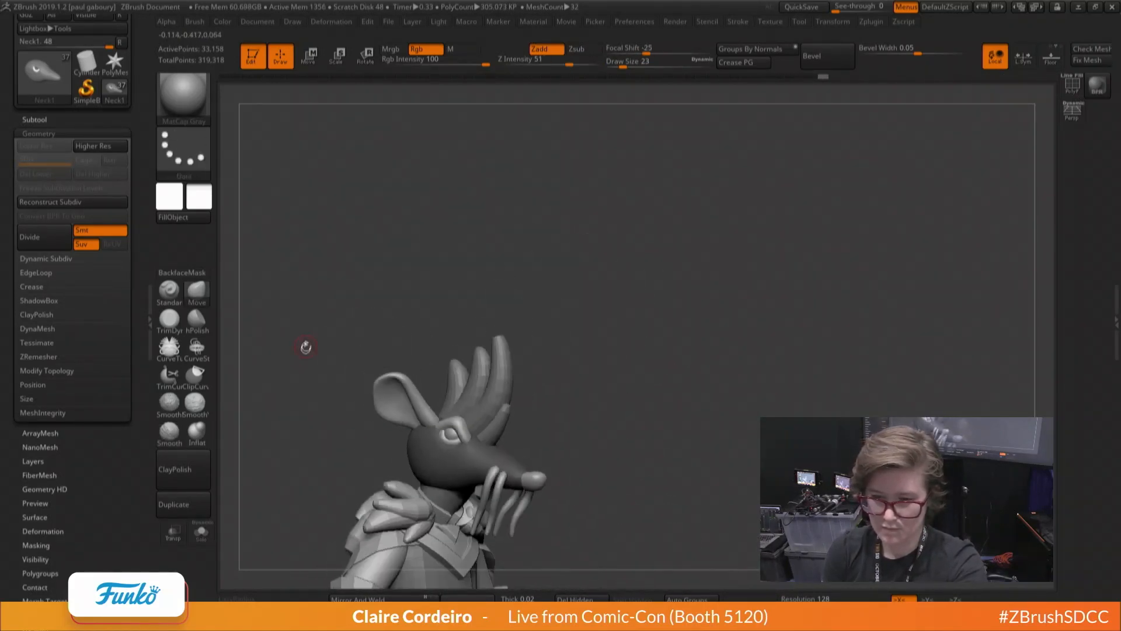
left_click_drag(305, 345, 287, 393, "ctrl")
right_click_drag(325, 413, 433, 461)
key("w")
key("q")
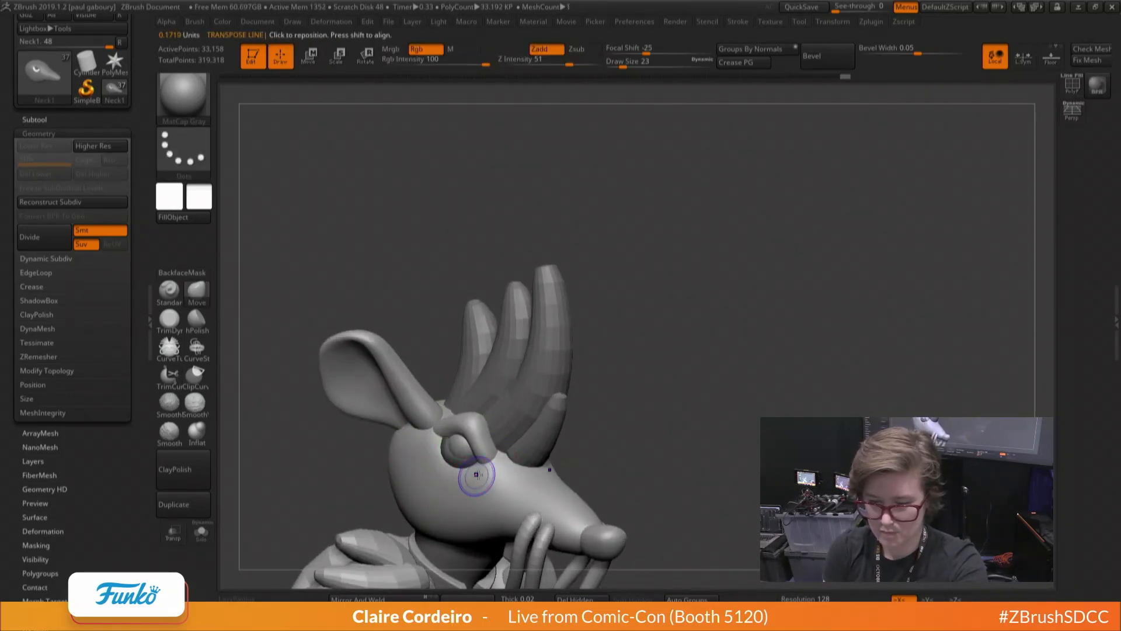
left_click_drag(477, 475, 443, 477, "shift")
right_click_drag(388, 410, 446, 438)
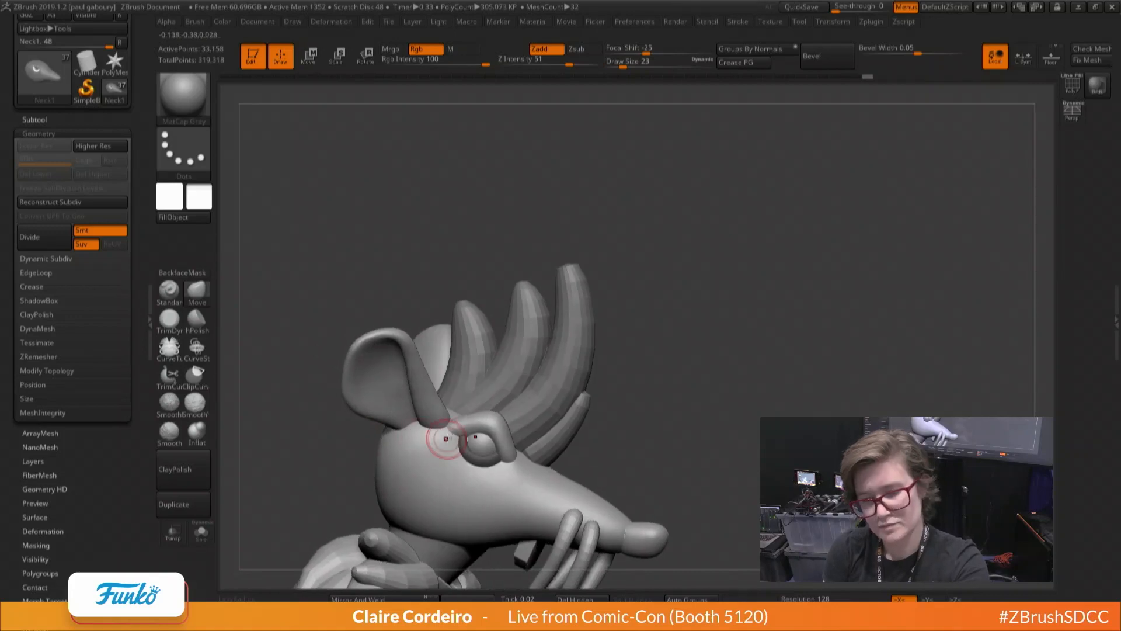
right_click_drag(358, 428, 374, 425)
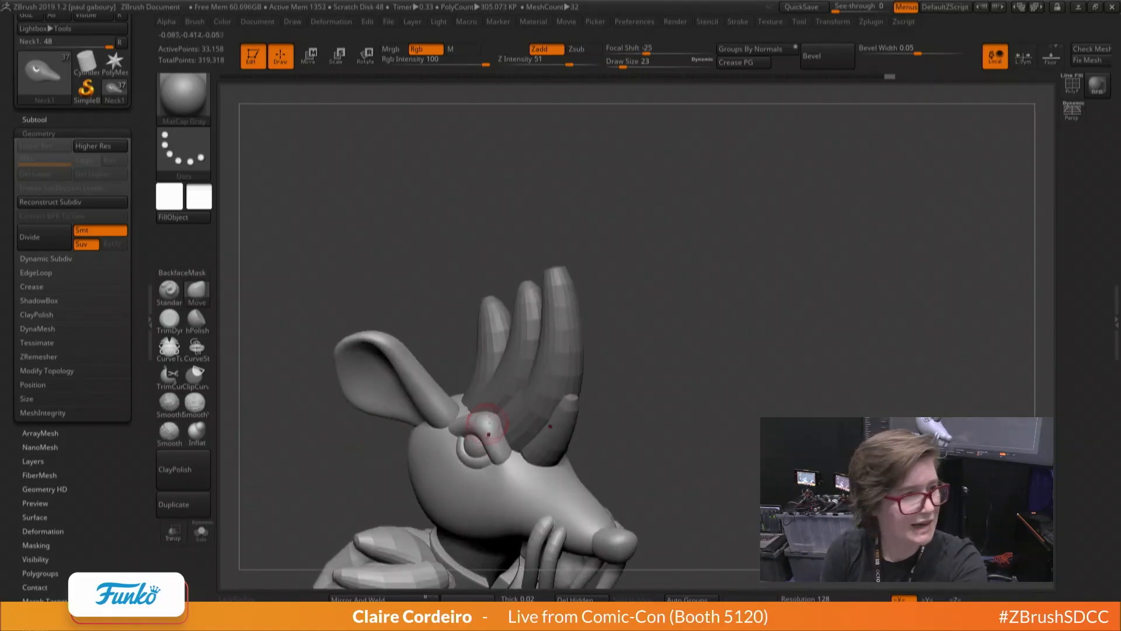
right_click_drag(476, 436, 468, 448, "ctrl")
Make the brow ridges the active subtool and switch to a freehand brush with Z intensity 17 and draw size 39
left_click(433, 428, "alt")
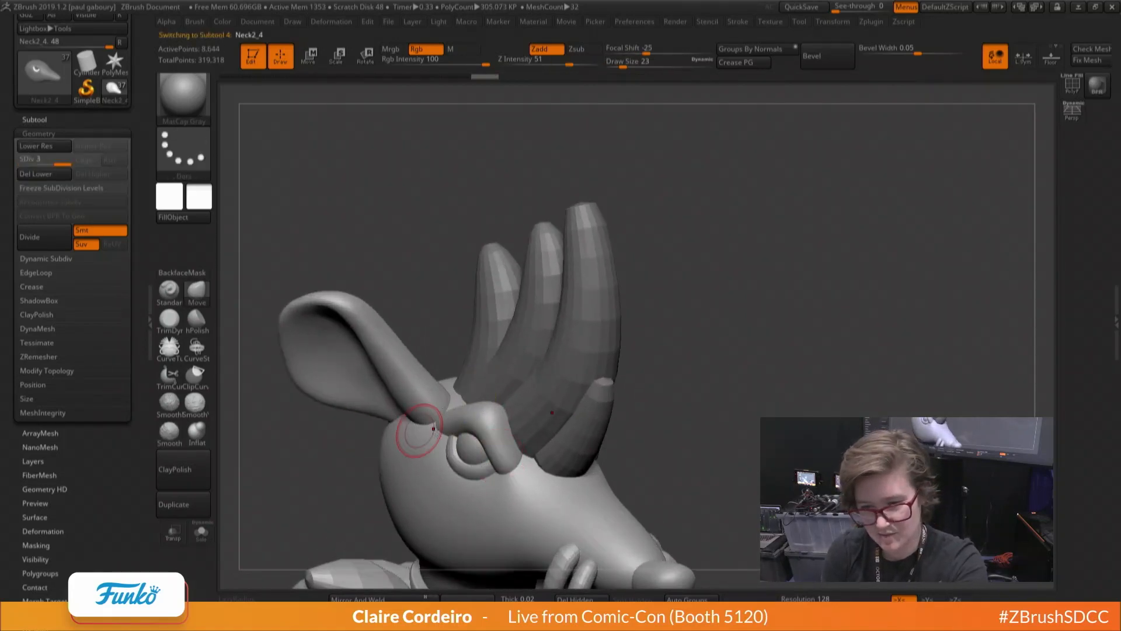
key("b")
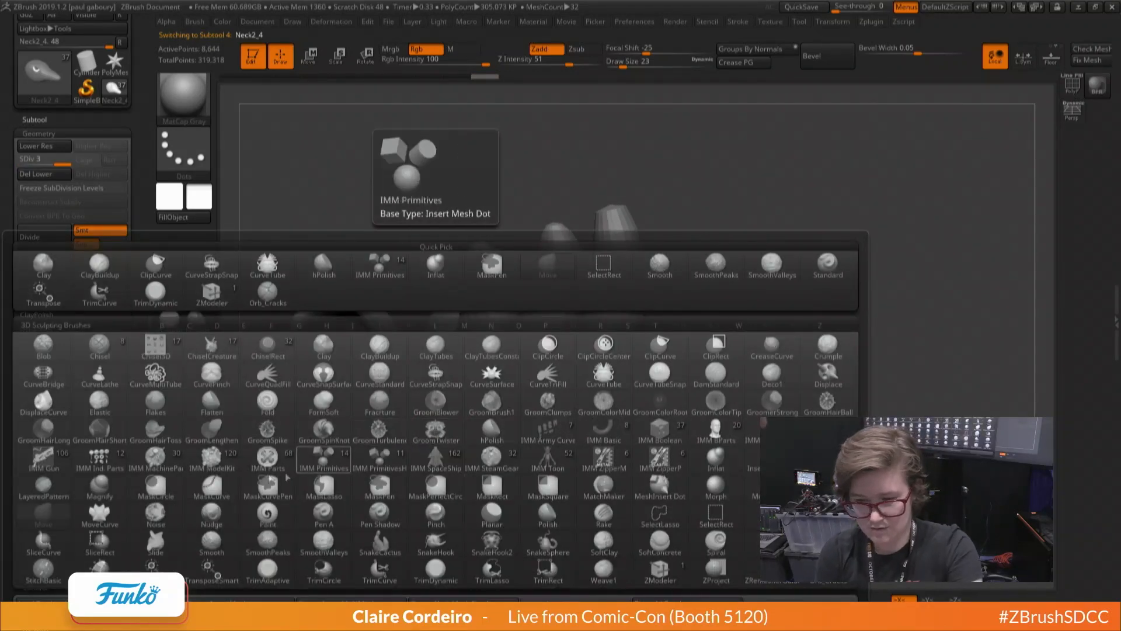
key("o")
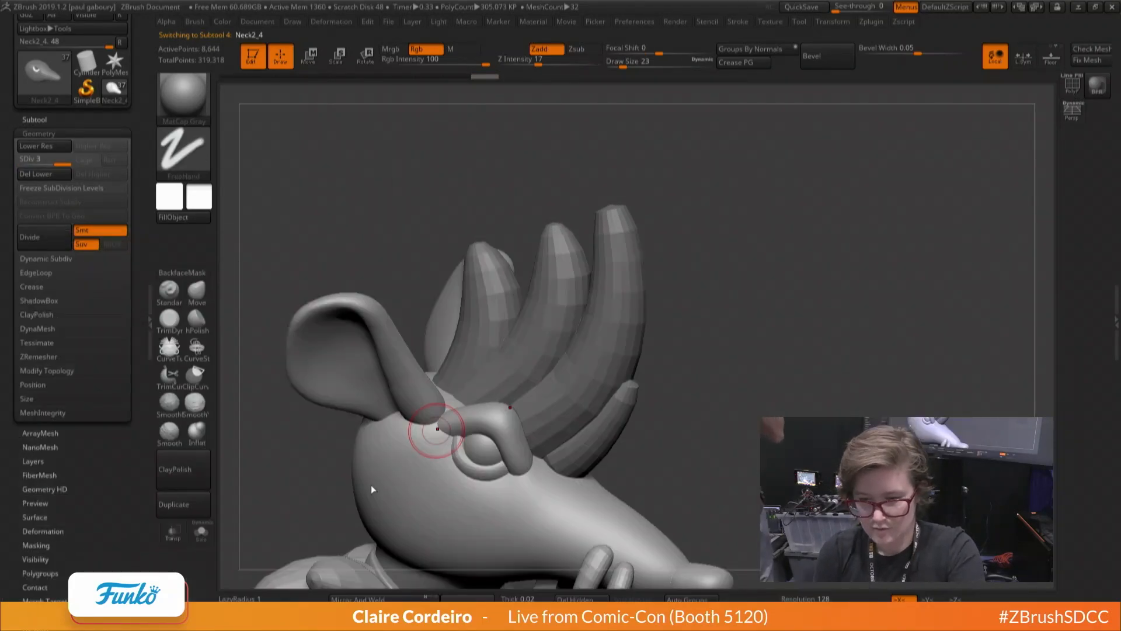
key("space")
left_click_drag(498, 422, 516, 410)
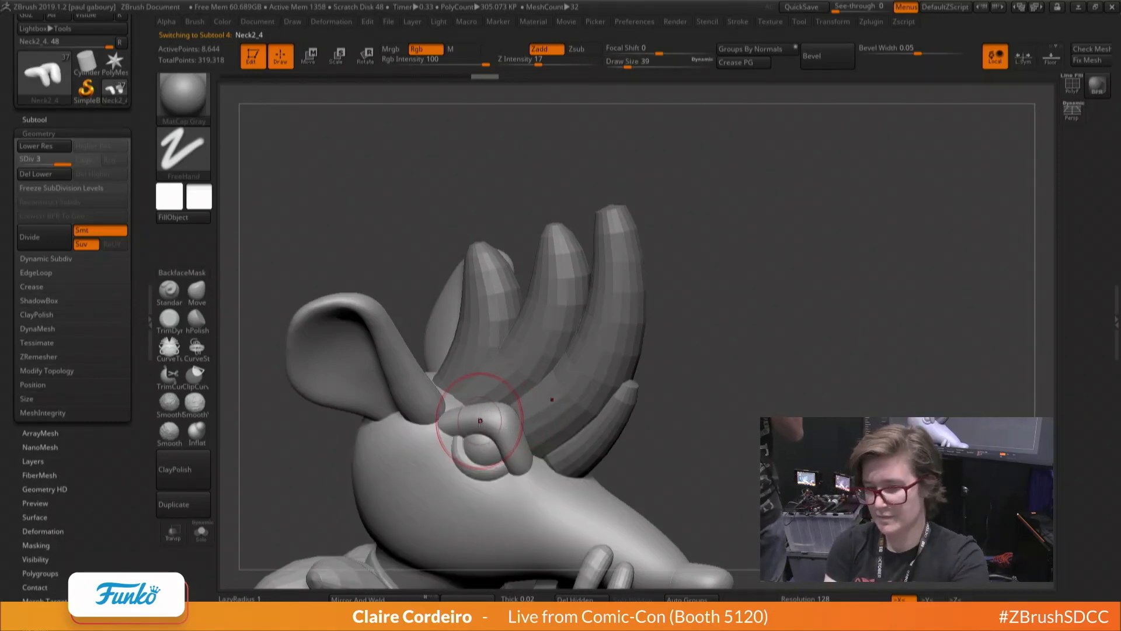
Isolate the brow ridges, smooth their surface, and bring the rest of the figure back into view
left_click(201, 532)
left_click(201, 532)
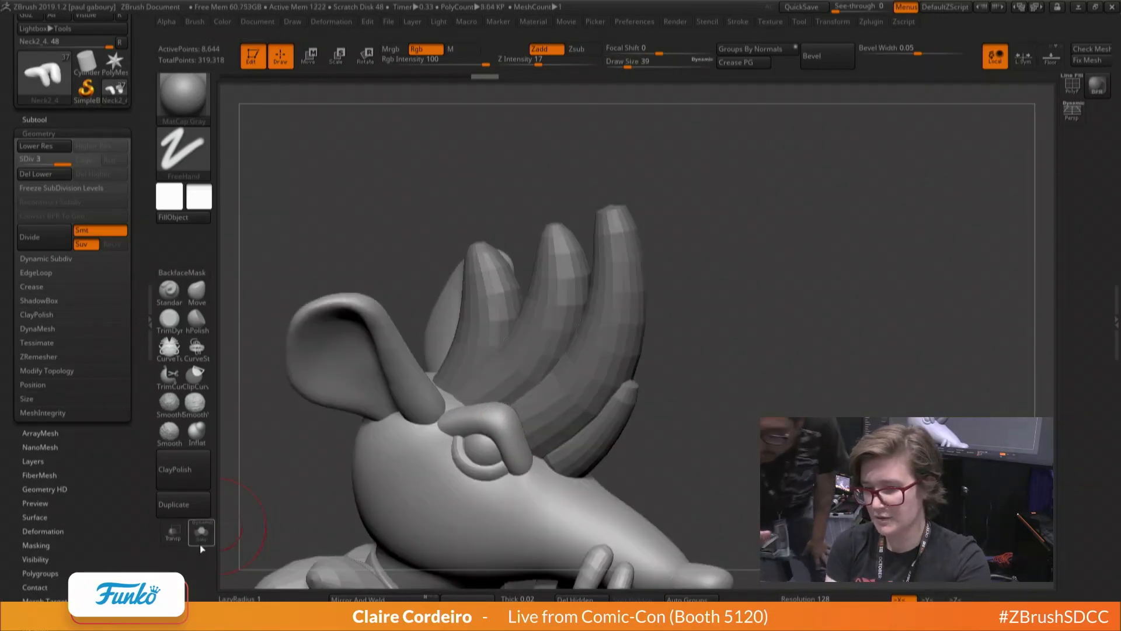
left_click(201, 532)
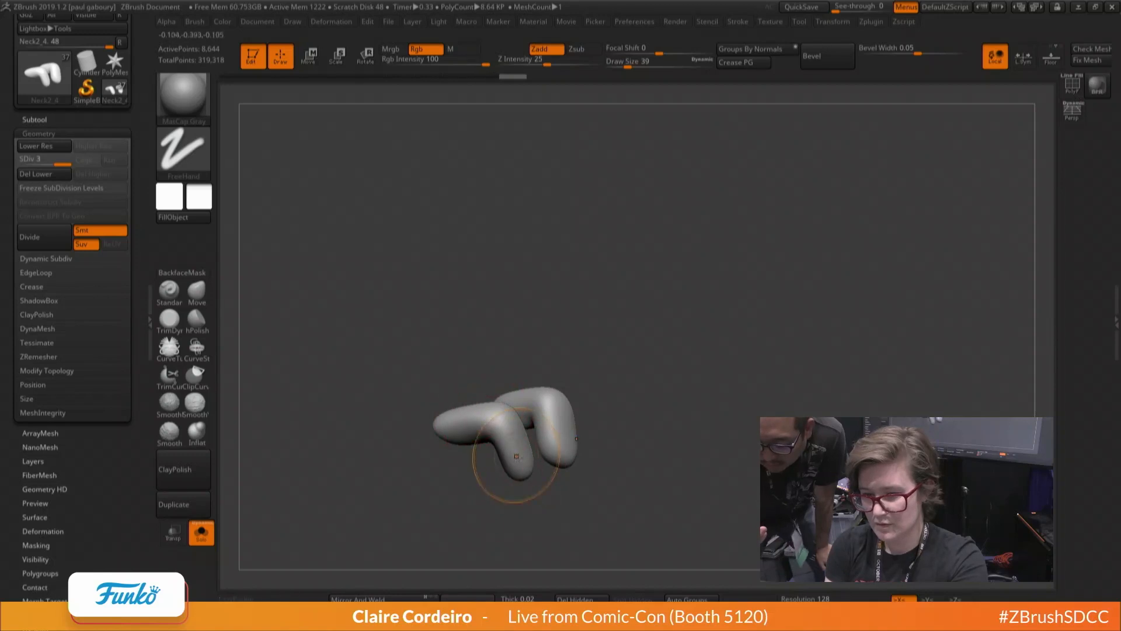
mouse_move(517, 457)
left_mouse_down("shift")
mouse_move(482, 413)
mouse_move(492, 423)
left_mouse_up("shift")
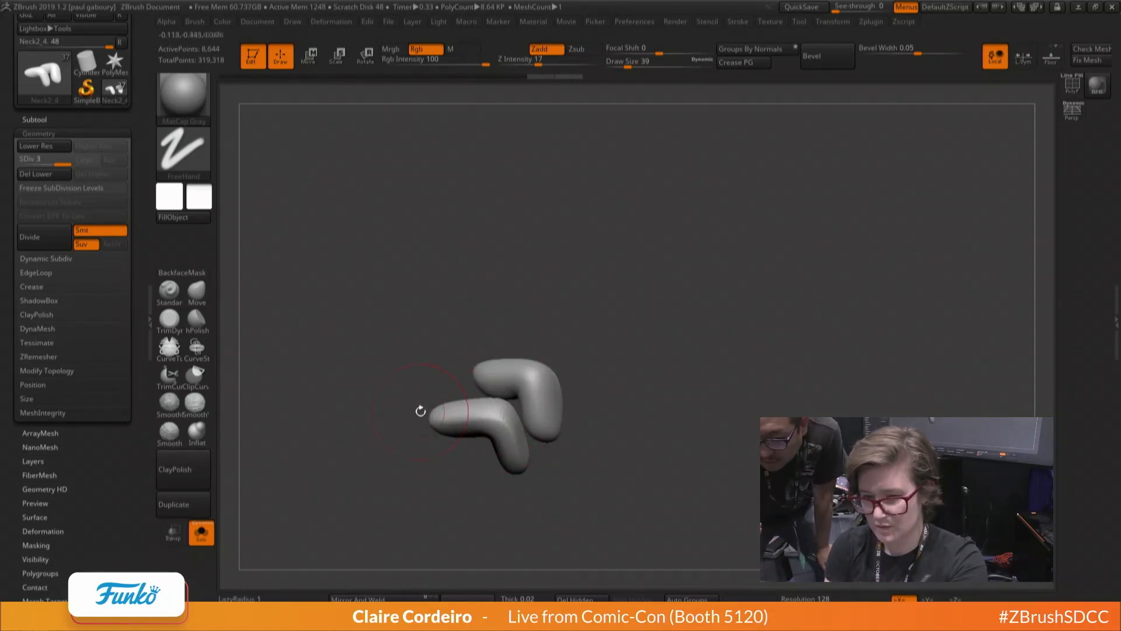
left_click_drag(420, 411, 238, 545)
left_click(201, 532)
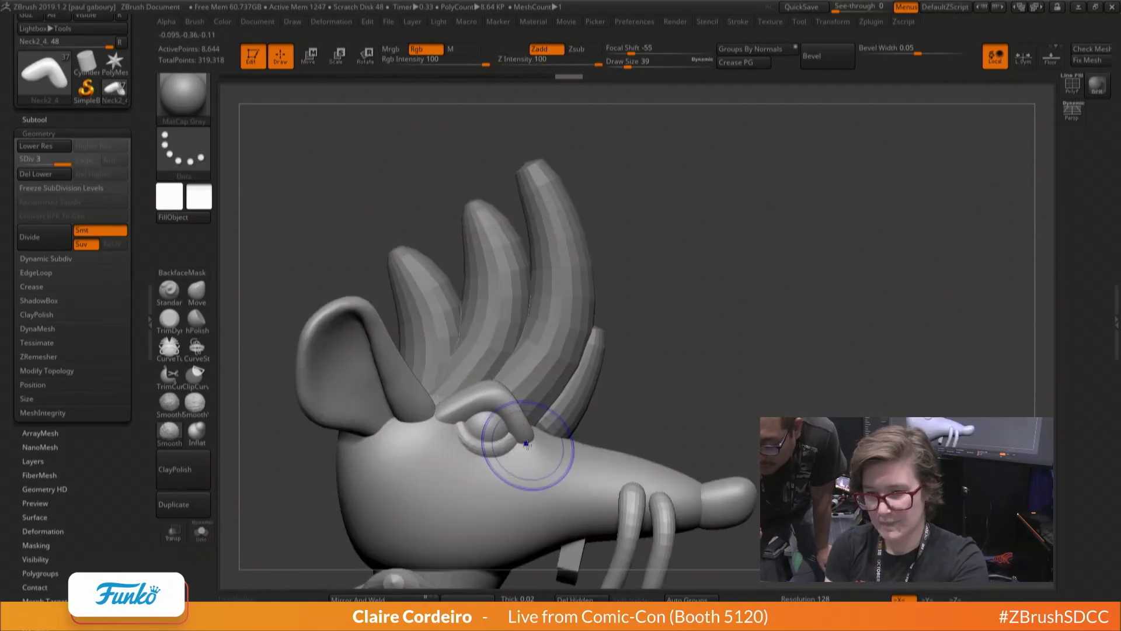
Reshape the brow ridge above the eye with the Move brush at draw size 44 and focal shift -36
right_click_drag(501, 320, 435, 329)
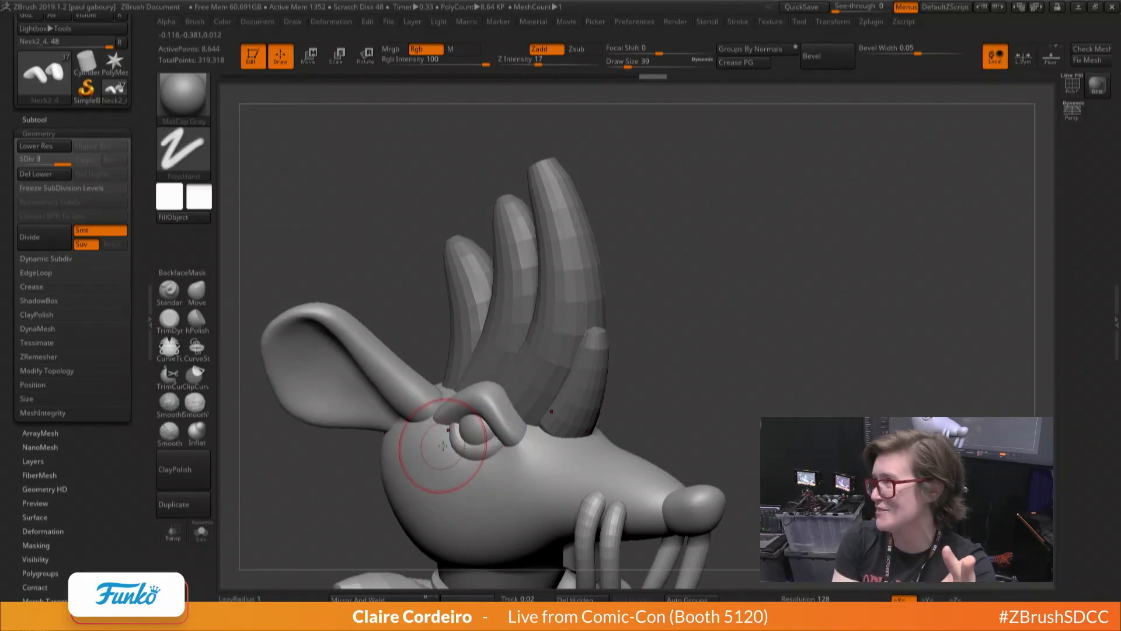
key("b")
key("m")
key("v")
key("space")
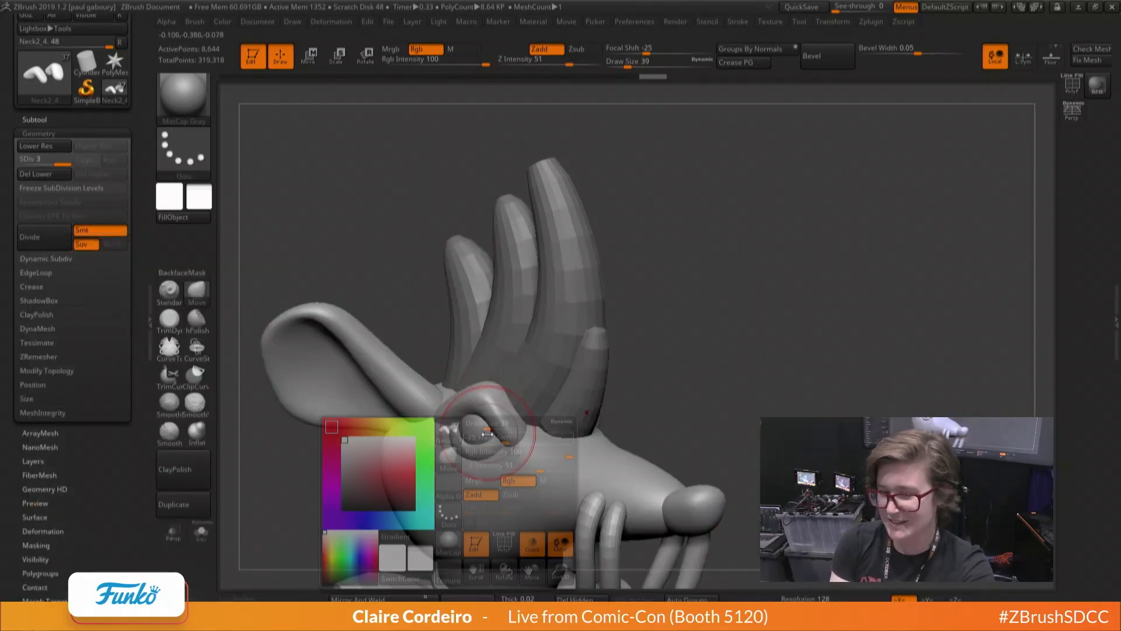
right_click_drag(481, 443, 485, 437)
key("space")
mouse_move(470, 403)
left_mouse_down()
mouse_move(488, 403)
mouse_move(495, 422)
left_mouse_up()
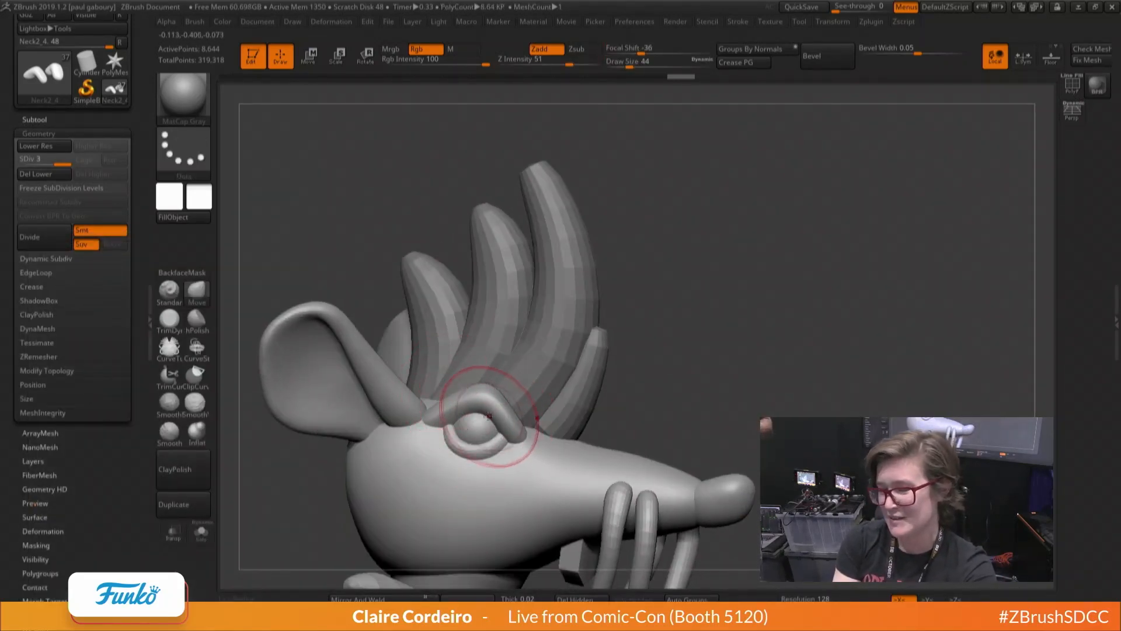
right_click_drag(489, 418, 477, 415)
Reshape the brow ridge above the eye with the Move brush at draw size 25
key("b")
key("m")
key("v")
key("space")
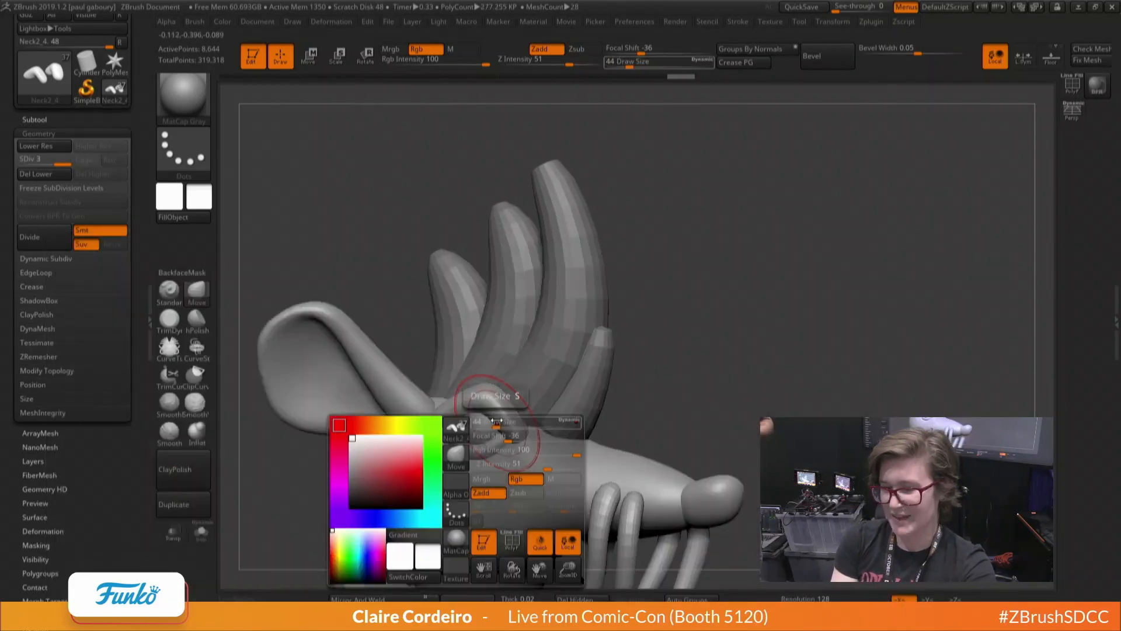
left_click_drag(506, 422, 499, 422)
key("space")
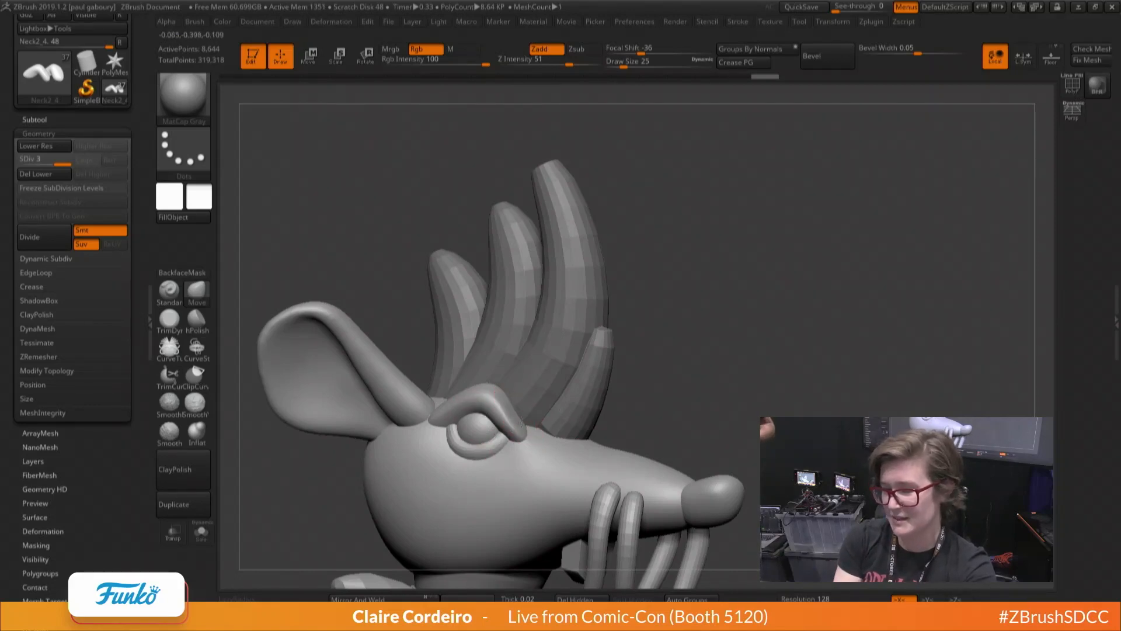
Refine the rear end of the brow ridge with the Move brush at draw sizes 16 and 25
key("space")
left_click_drag(523, 423, 518, 417)
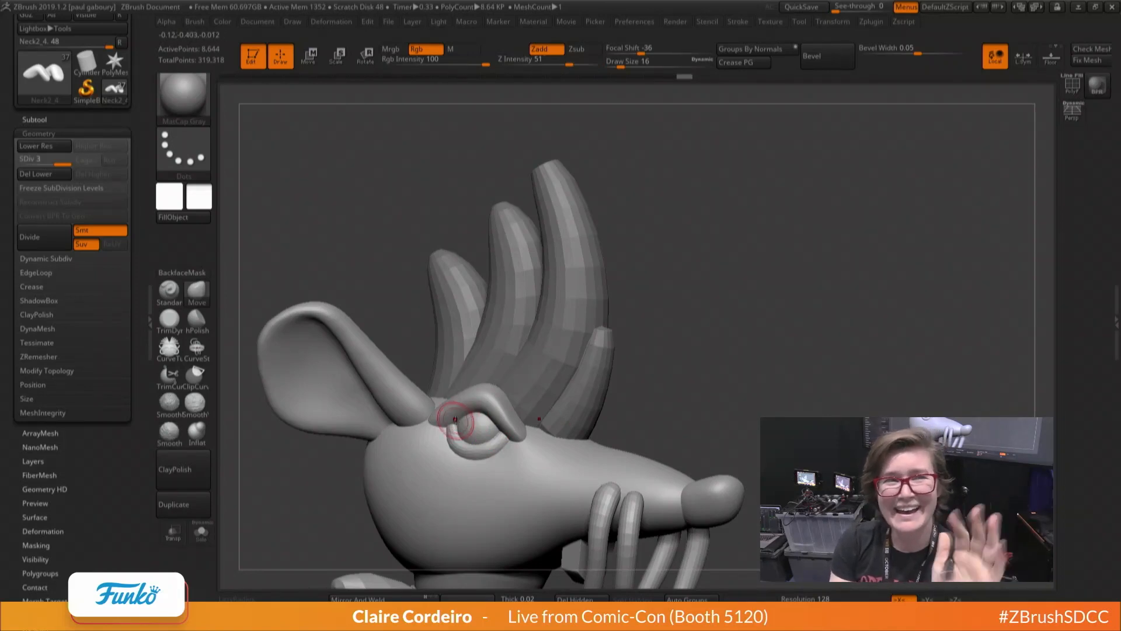
mouse_move(445, 411)
right_mouse_down()
mouse_move(479, 410)
mouse_move(465, 413)
right_mouse_up()
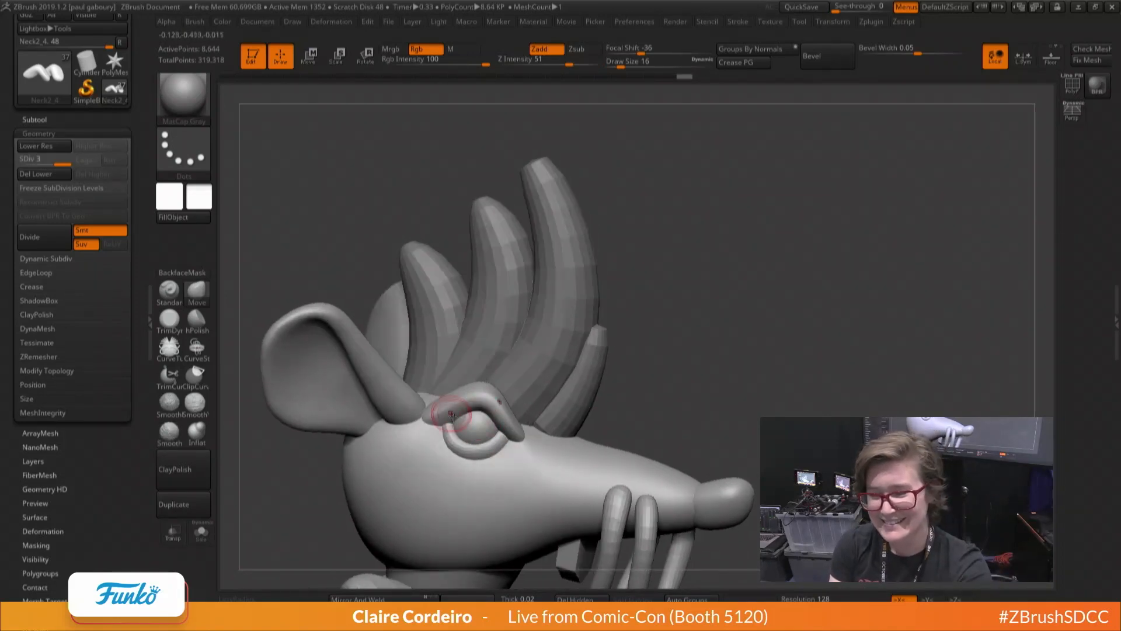
key("]")
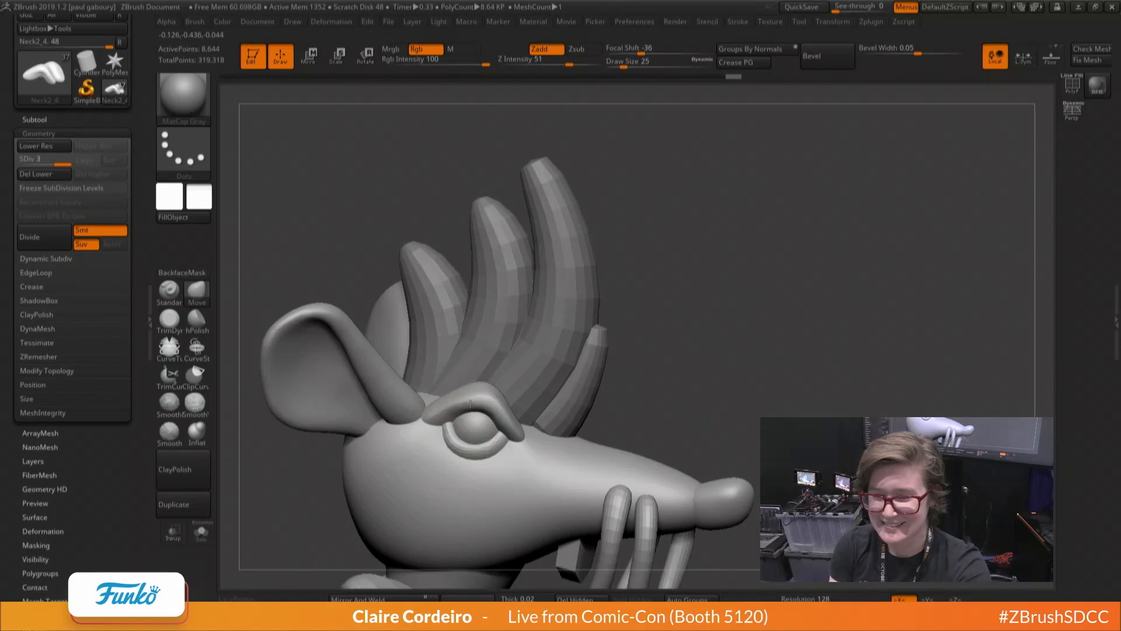
Select each whisker pair in turn and lay a horizontal Move transpose line back across the head
mouse_move(412, 398)
right_mouse_down()
mouse_move(375, 362)
mouse_move(307, 461)
mouse_move(320, 365)
mouse_move(283, 395)
mouse_move(422, 319)
mouse_move(379, 257)
mouse_move(327, 324)
right_mouse_up()
right_click_drag(327, 324, 405, 330)
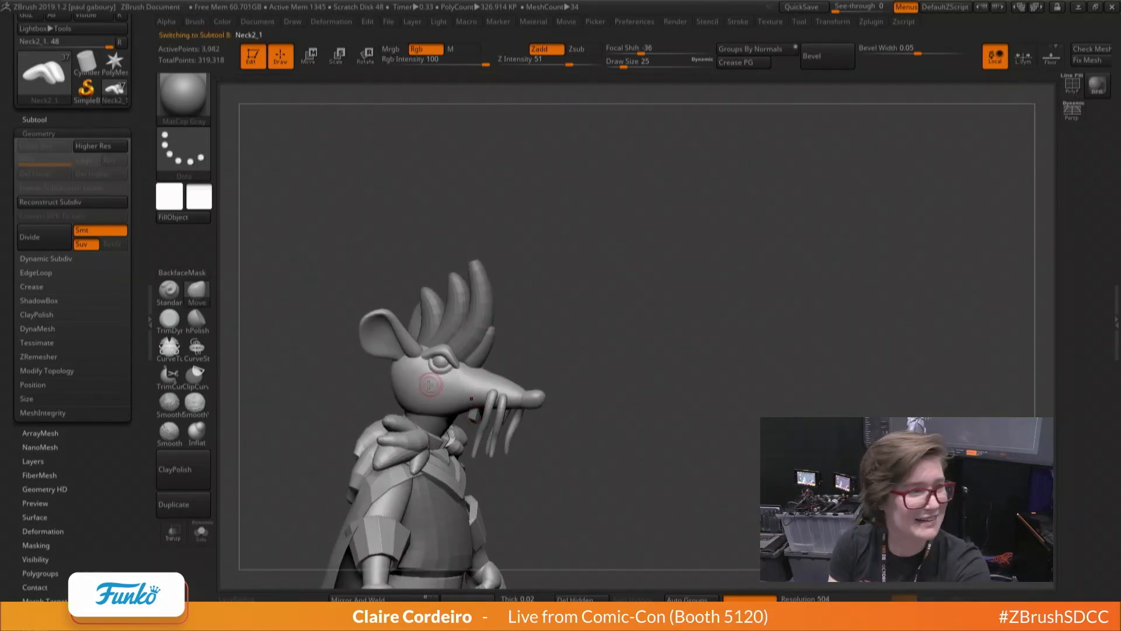
mouse_move(433, 383)
right_mouse_down()
mouse_move(412, 386)
mouse_move(453, 395)
mouse_move(452, 379)
right_mouse_up()
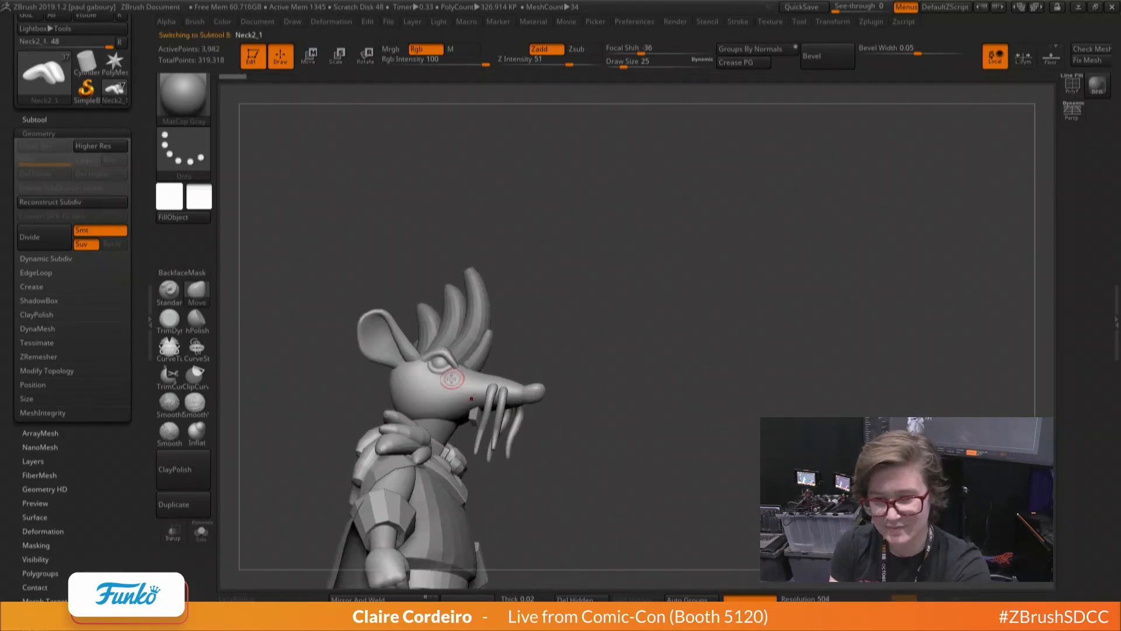
left_click(485, 413, "alt")
right_click_drag(485, 413, 486, 435)
key("w")
mouse_move(491, 391)
left_mouse_down("shift")
mouse_move(365, 390)
mouse_move(430, 390)
mouse_move(363, 370)
mouse_move(414, 367)
left_mouse_up("shift")
left_click(501, 409, "alt")
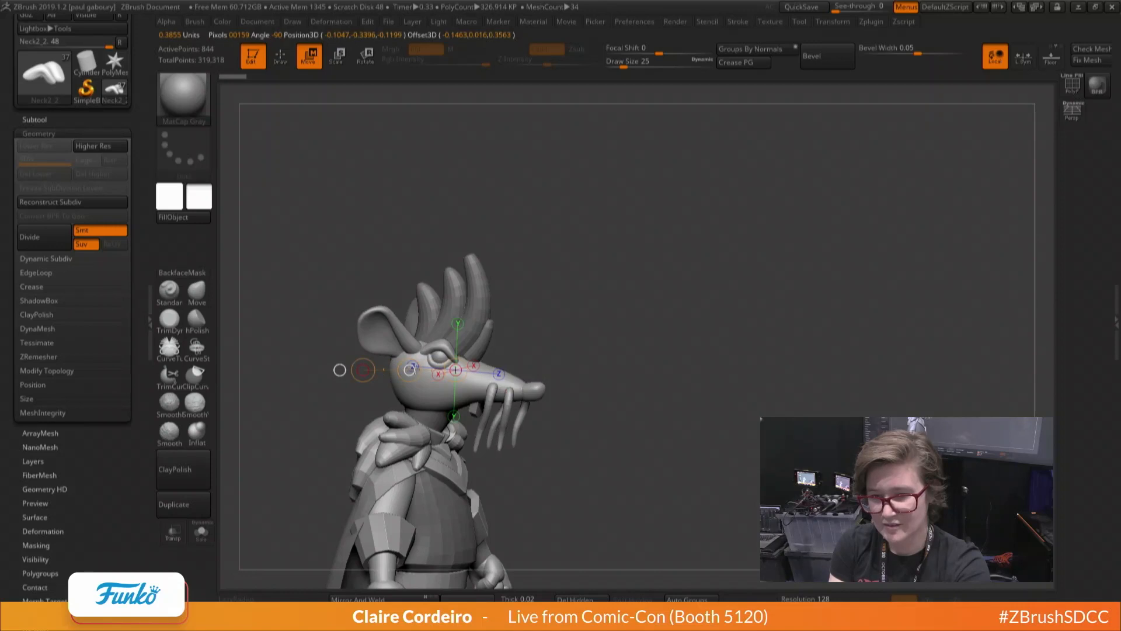
left_click(489, 403, "alt")
left_click_drag(485, 394, 385, 394, "shift")
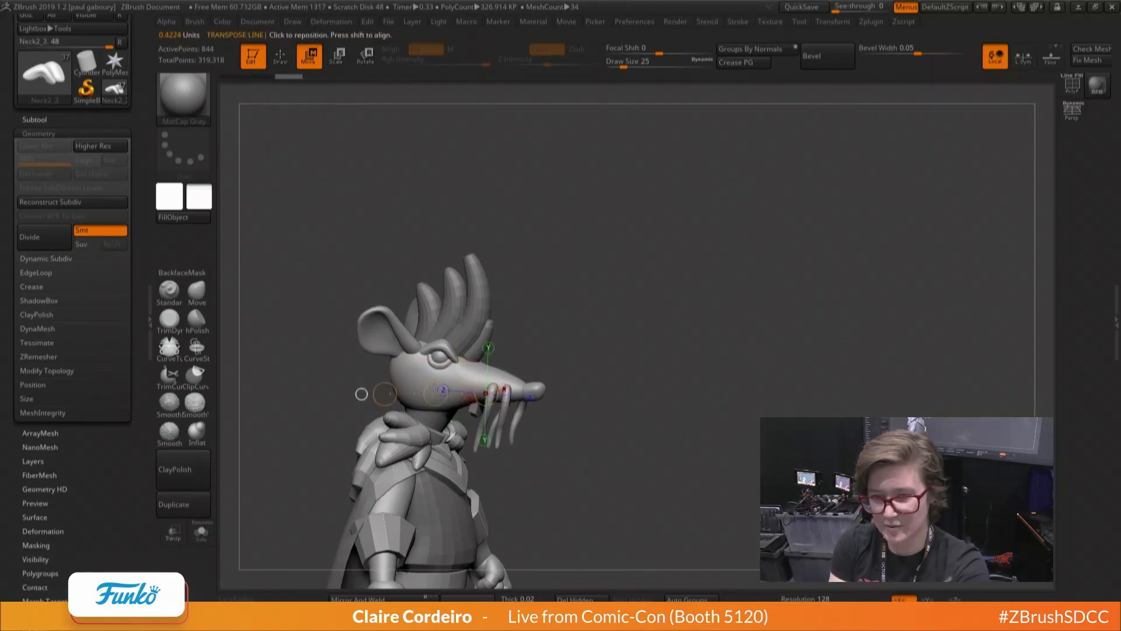
Merge the two whisker pairs, Neck2_2 and Neck2_3, into a single subtool
left_click_drag(374, 327, 321, 320)
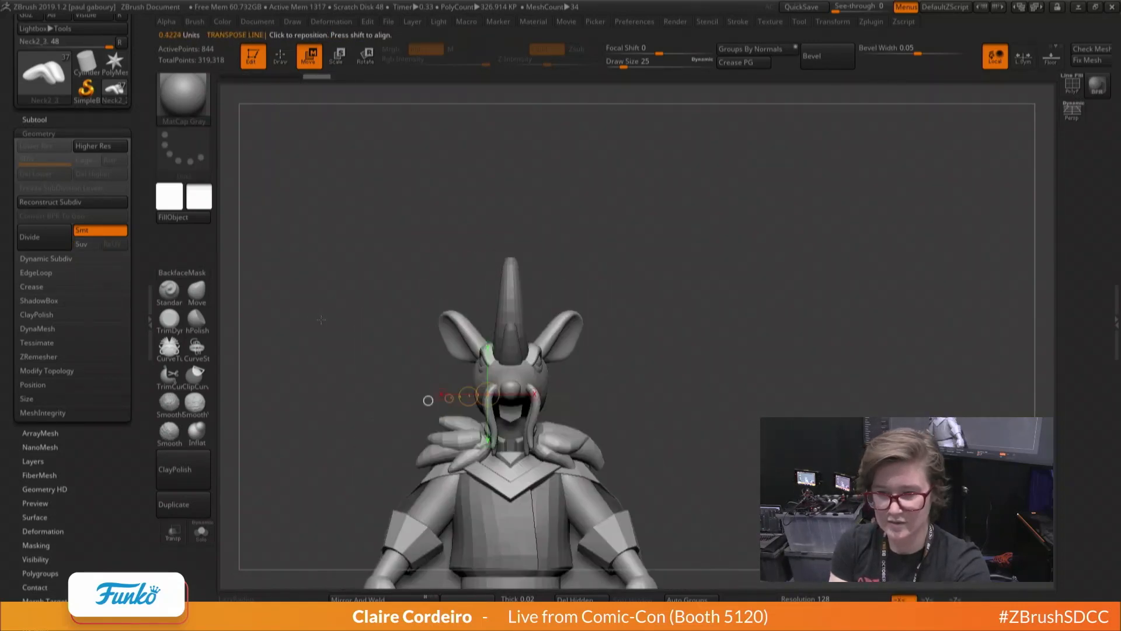
left_click_drag(155, 255, 148, 294)
left_click(37, 214)
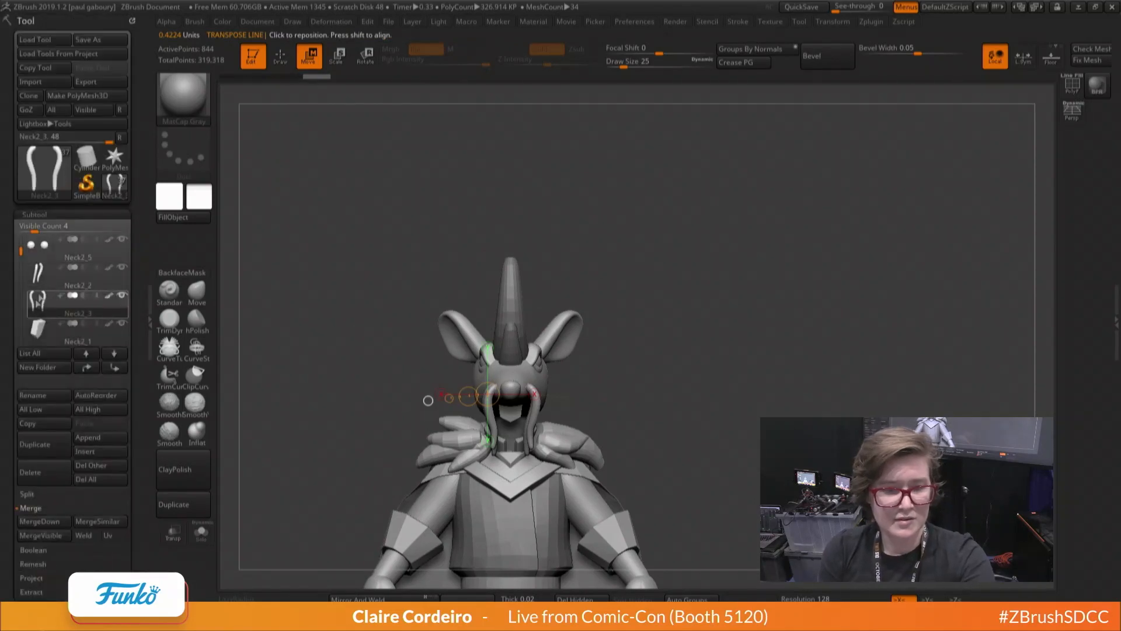
left_click(53, 274)
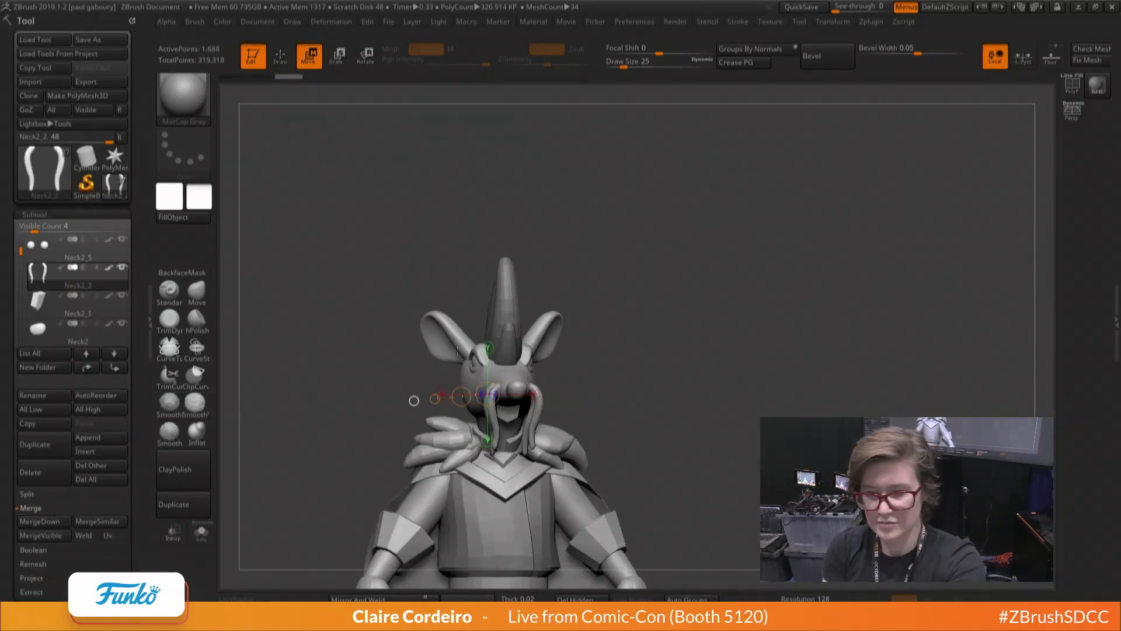
key("space")
key("space")
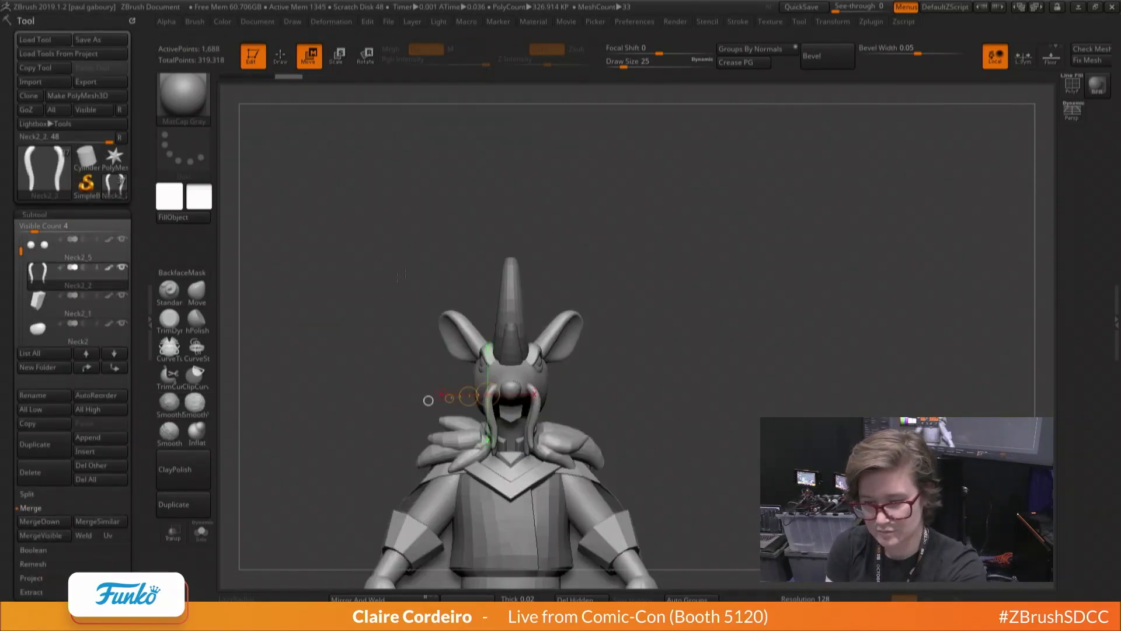
right_click_drag(439, 380, 495, 383)
left_click_drag(498, 386, 502, 299)
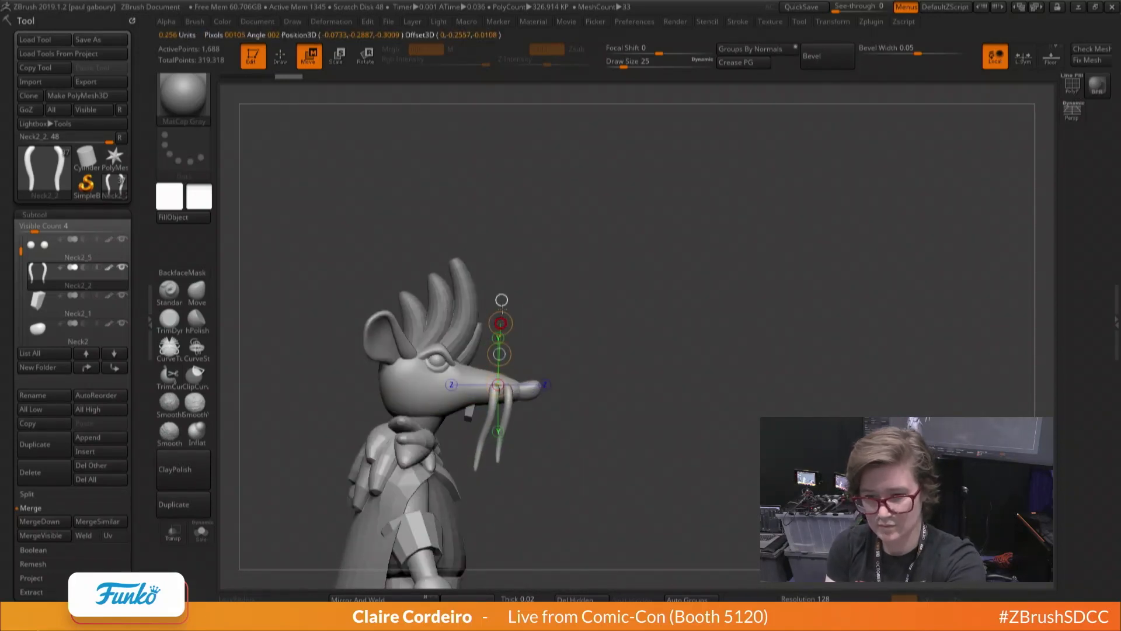
key("ctrl+shift+z")
Reshape the lower ends of the whiskers in side view with the Move brush at draw size 41
key("b")
key("m")
key("v")
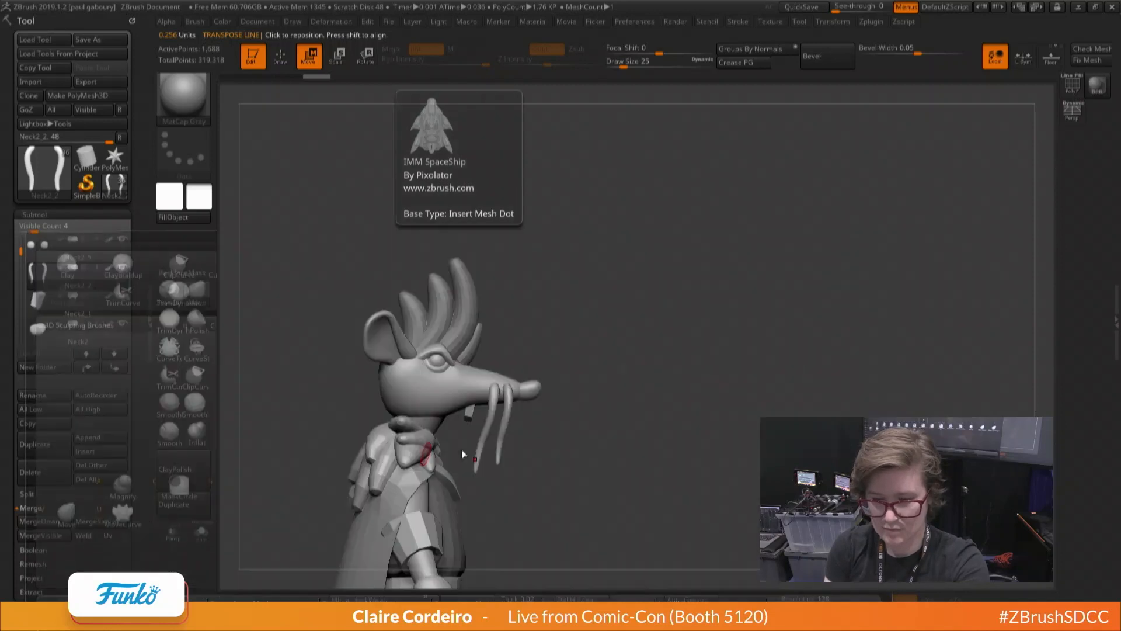
key("q")
key("space")
left_click_drag(460, 437, 466, 434)
key("space")
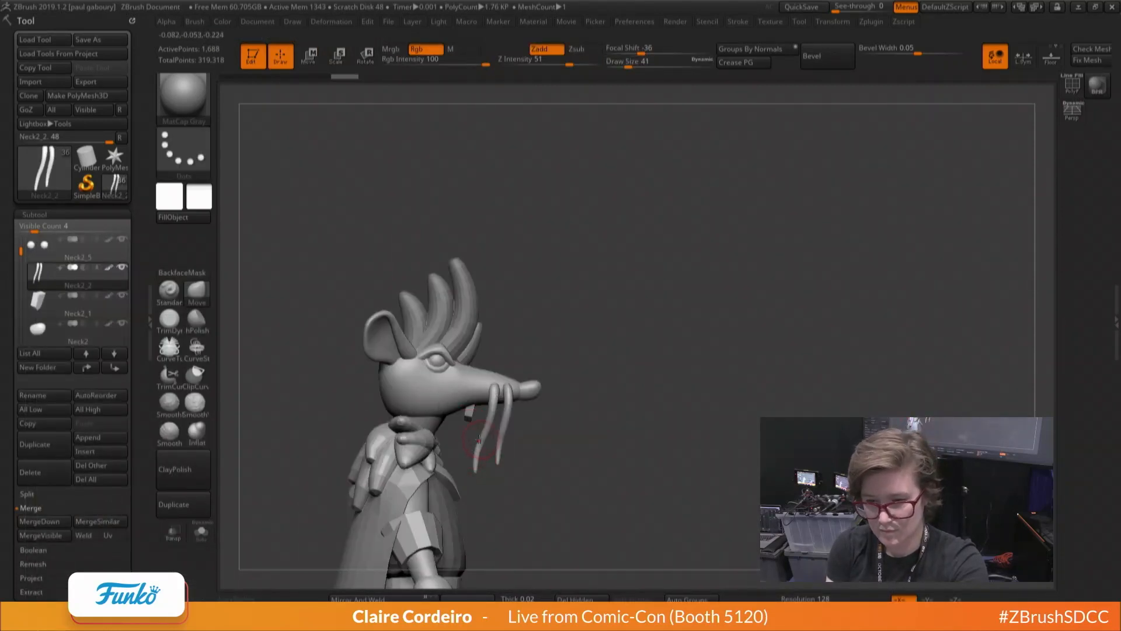
left_click_drag(474, 457, 325, 342)
Adjust the upper ends of the whiskers where they meet the snout with the Move brush at draw size 51
mouse_move(325, 341)
right_mouse_down("ctrl")
mouse_move(328, 363)
mouse_move(444, 409)
mouse_move(467, 438)
right_mouse_up("ctrl")
key("space")
left_click_drag(498, 389, 506, 389)
right_click_drag(506, 389, 484, 387)
key("space")
left_click_drag(506, 383, 497, 381)
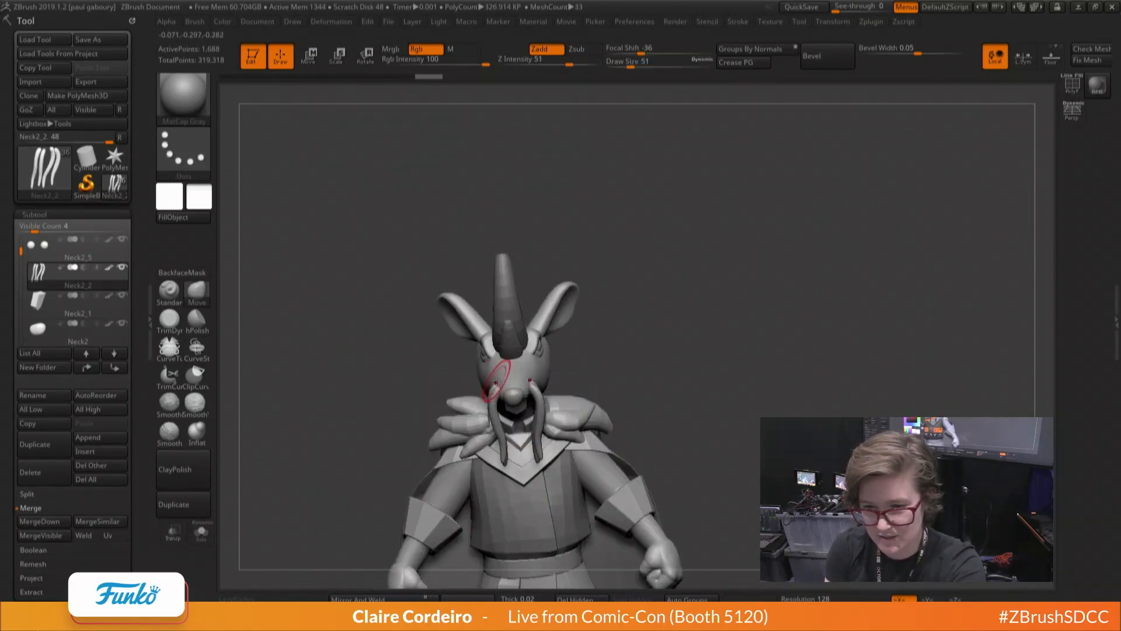
right_click_drag(492, 353, 513, 393)
Try to pull the whiskers closer against the snout with the Move brush at draw size 37
key("space")
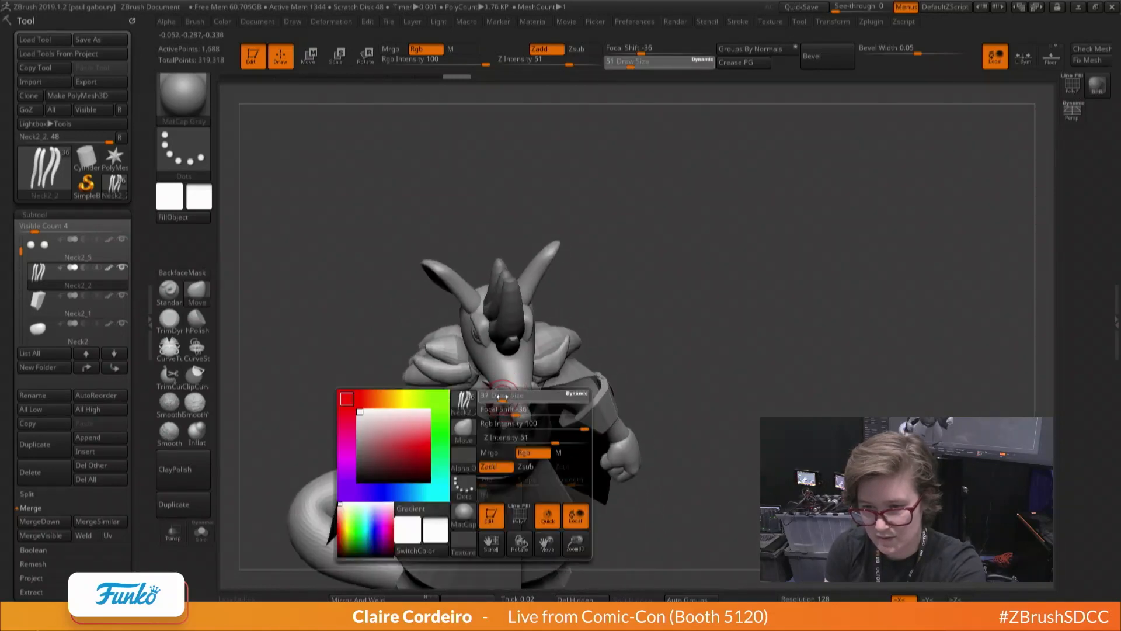
left_click_drag(513, 395, 506, 395)
right_click_drag(475, 346, 566, 380)
left_click_drag(565, 380, 579, 390)
key("ctrl+z")
Make the head the active subtool and switch to the Inflate brush with draw size 14
mouse_move(575, 392)
right_mouse_down()
mouse_move(532, 403)
mouse_move(458, 358)
mouse_move(547, 378)
mouse_move(486, 395)
mouse_move(489, 412)
right_mouse_up()
left_click(548, 379, "alt")
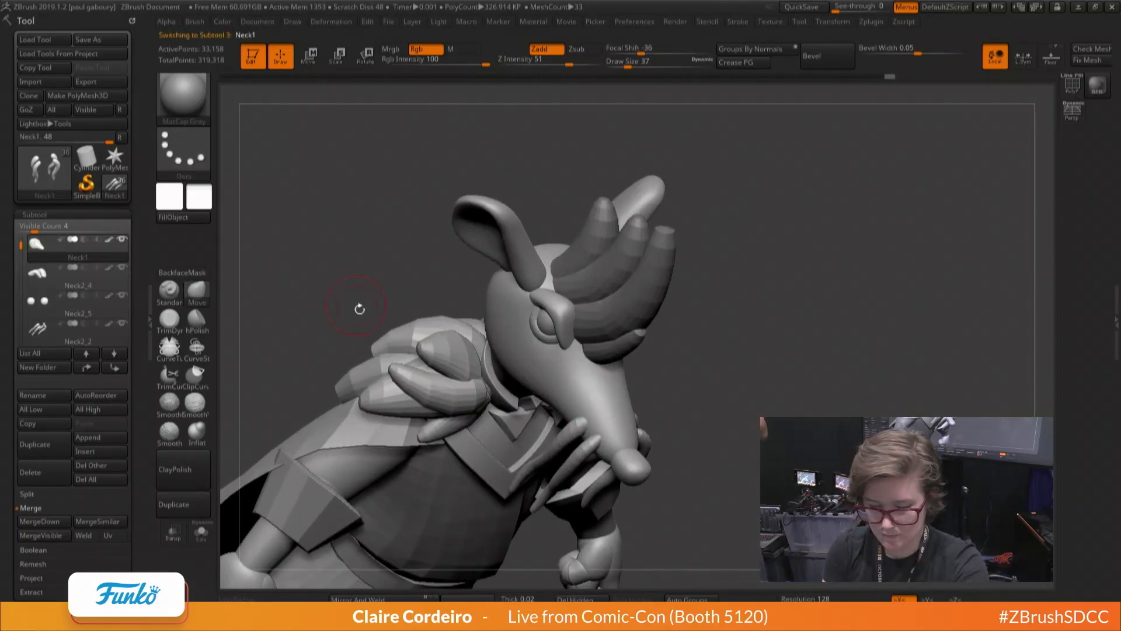
key("b")
key("i")
key("n")
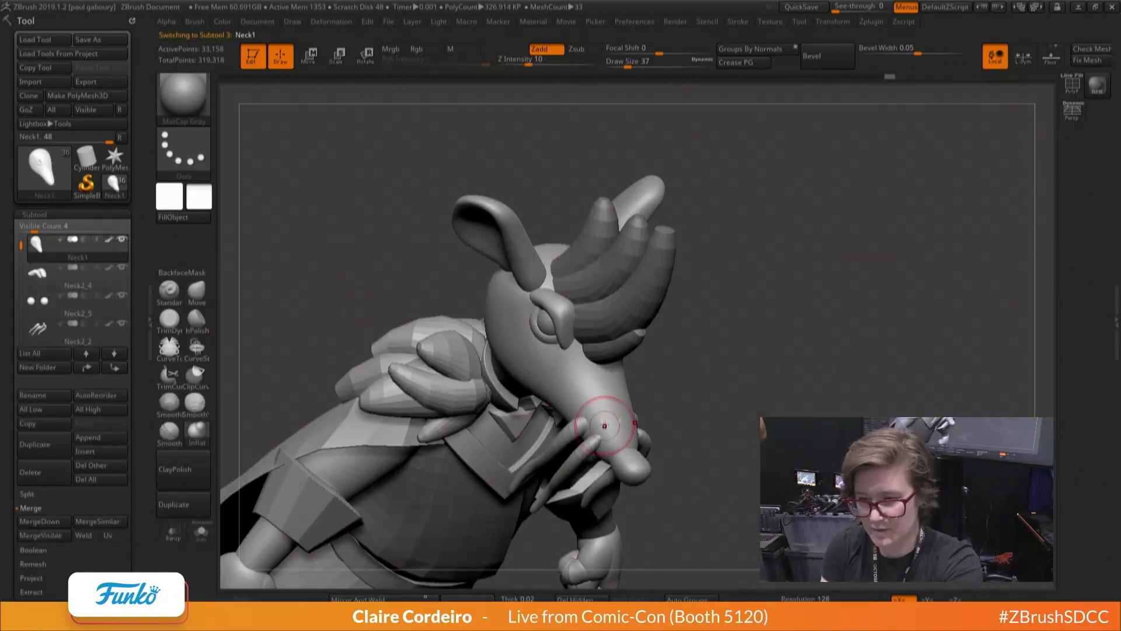
key("space")
left_click_drag(605, 425, 592, 424)
key("space")
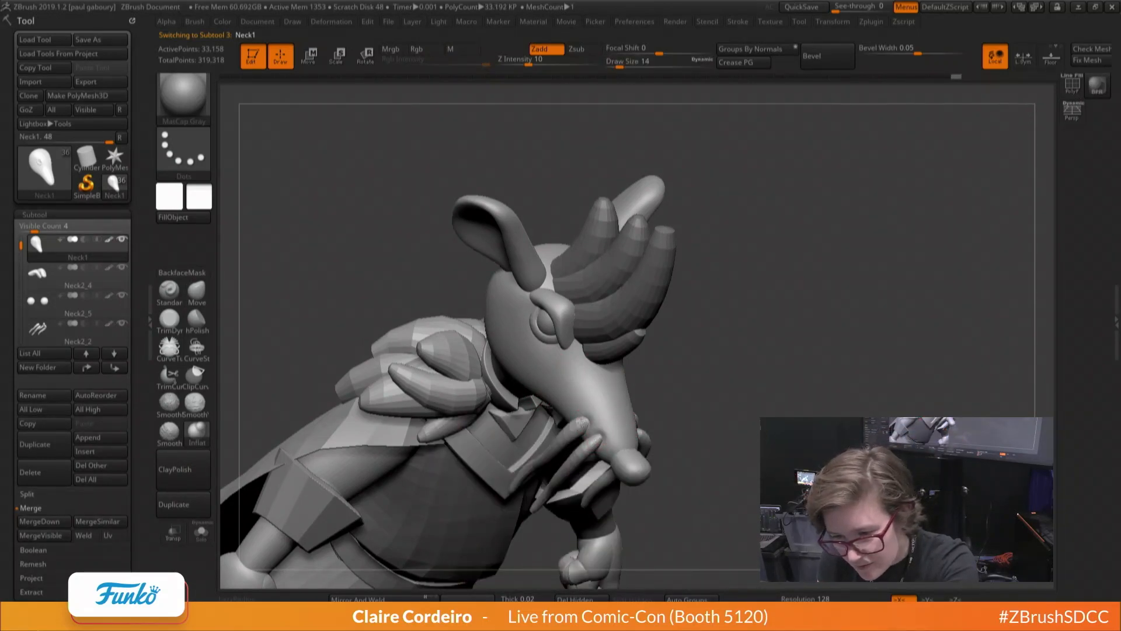
Inflate and smooth the snout surface around the bases of the whiskers
right_click_drag(583, 423, 592, 428)
key("shift")
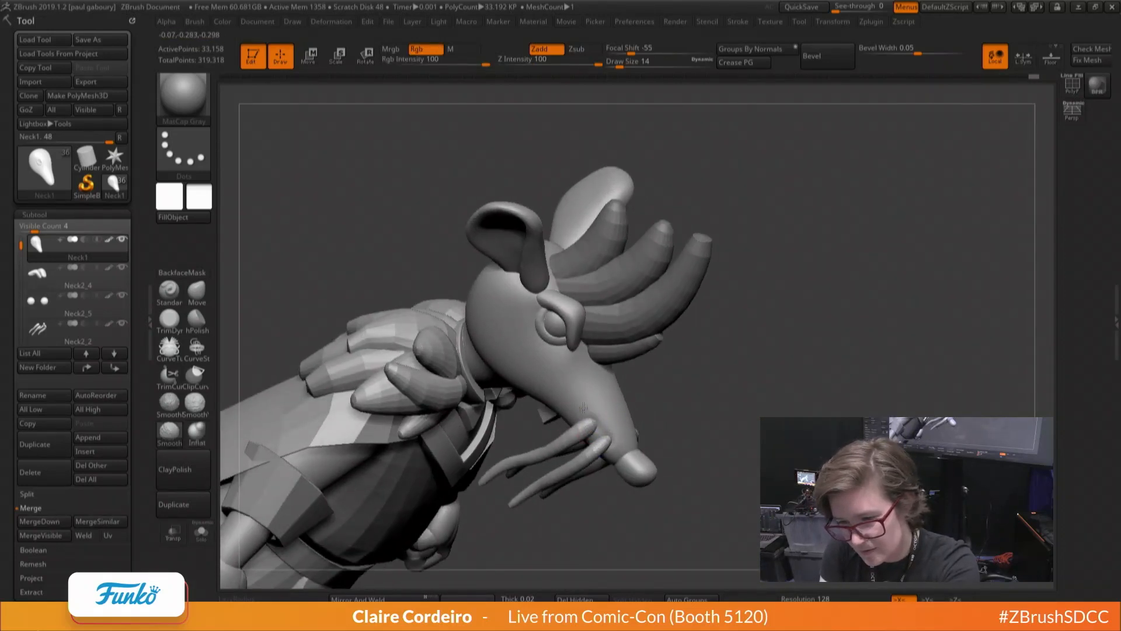
right_click_drag(584, 407, 600, 429)
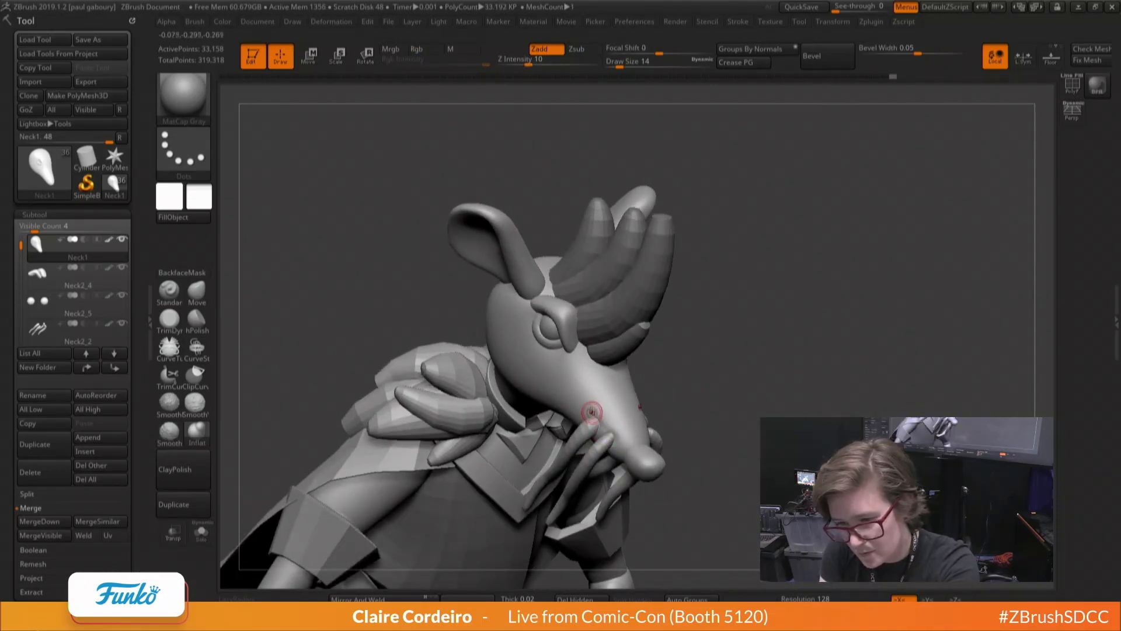
key("shift")
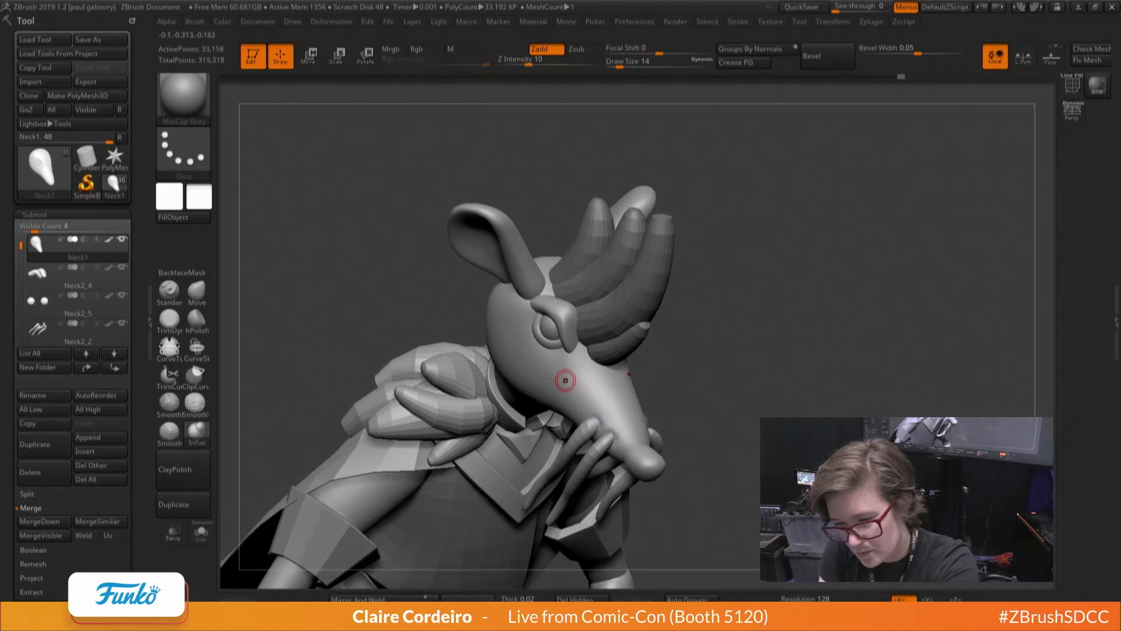
mouse_move(566, 380)
right_mouse_down()
mouse_move(494, 365)
mouse_move(590, 362)
mouse_move(621, 379)
right_mouse_up()
right_click(621, 380)
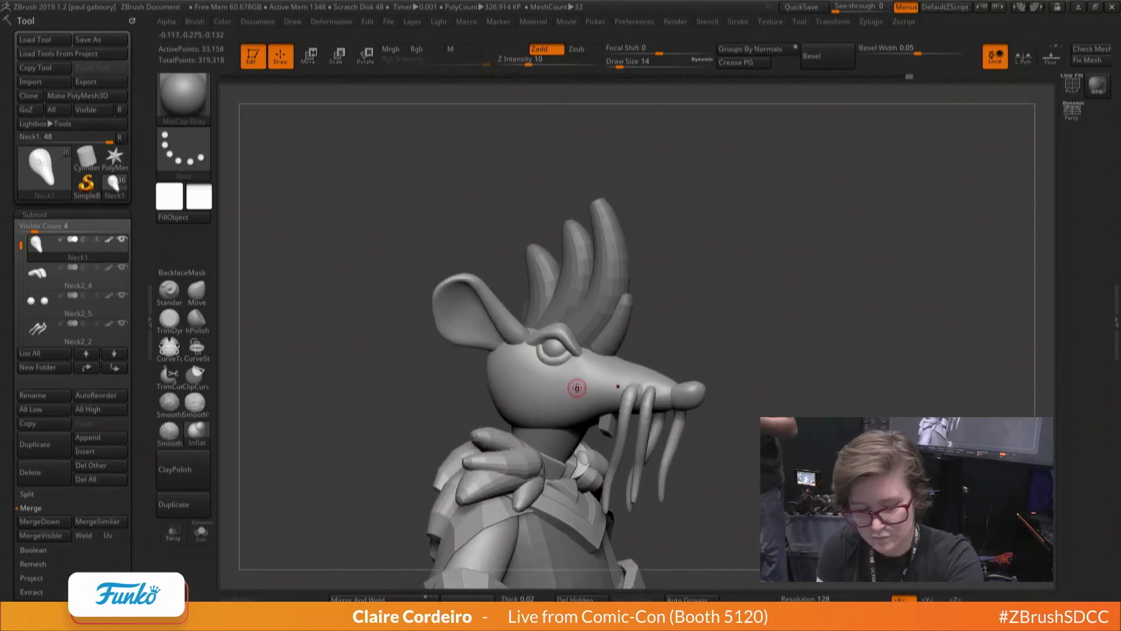
Isolate the head, split the lower eyelids off into their own subtool, and show the whole figure again
left_click(201, 531)
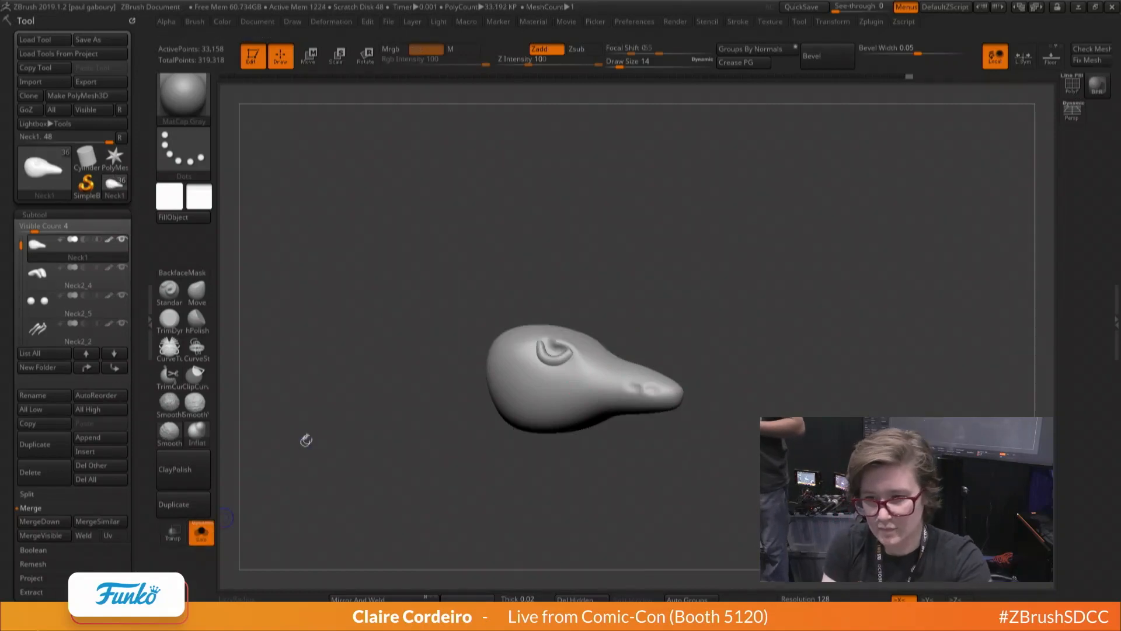
left_click(542, 355, "ctrl+shift")
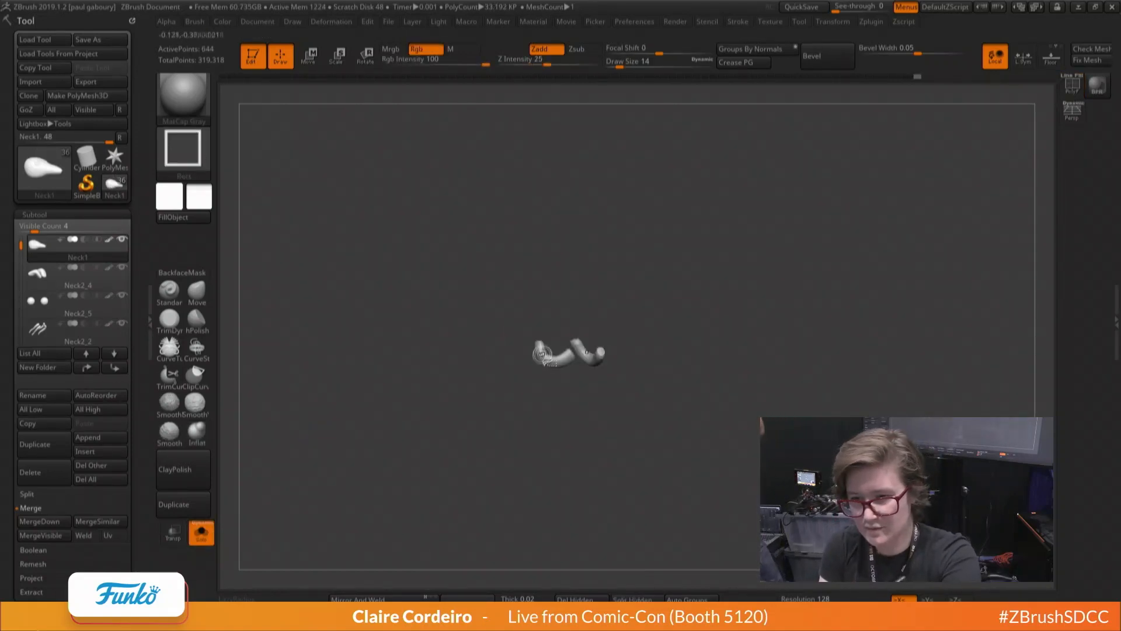
left_click_drag(546, 378, 552, 384, "ctrl+shift")
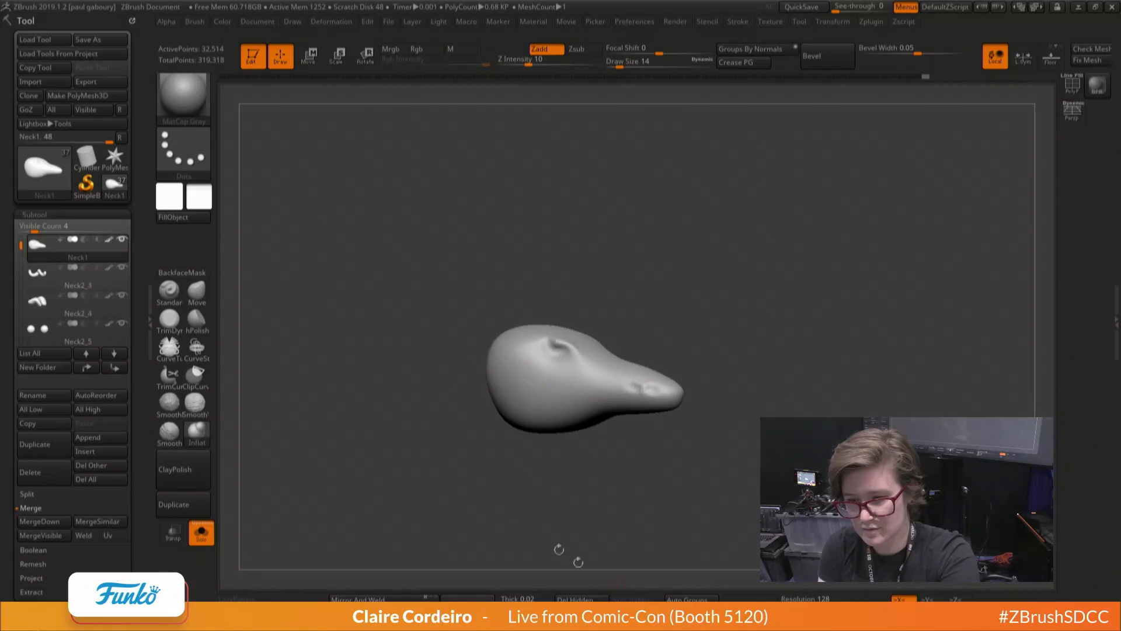
left_click(200, 544)
right_click_drag(491, 348, 420, 380, "alt")
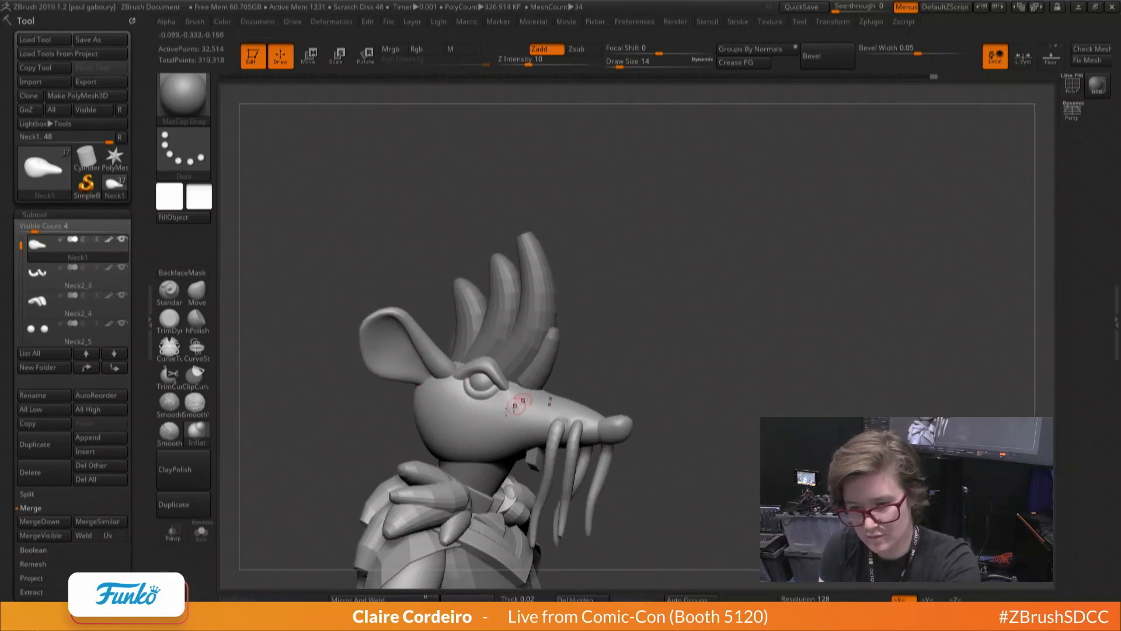
Isolate the head and DynaMesh it at resolution 616
left_click(201, 532)
right_click_drag(335, 384, 335, 401, "ctrl")
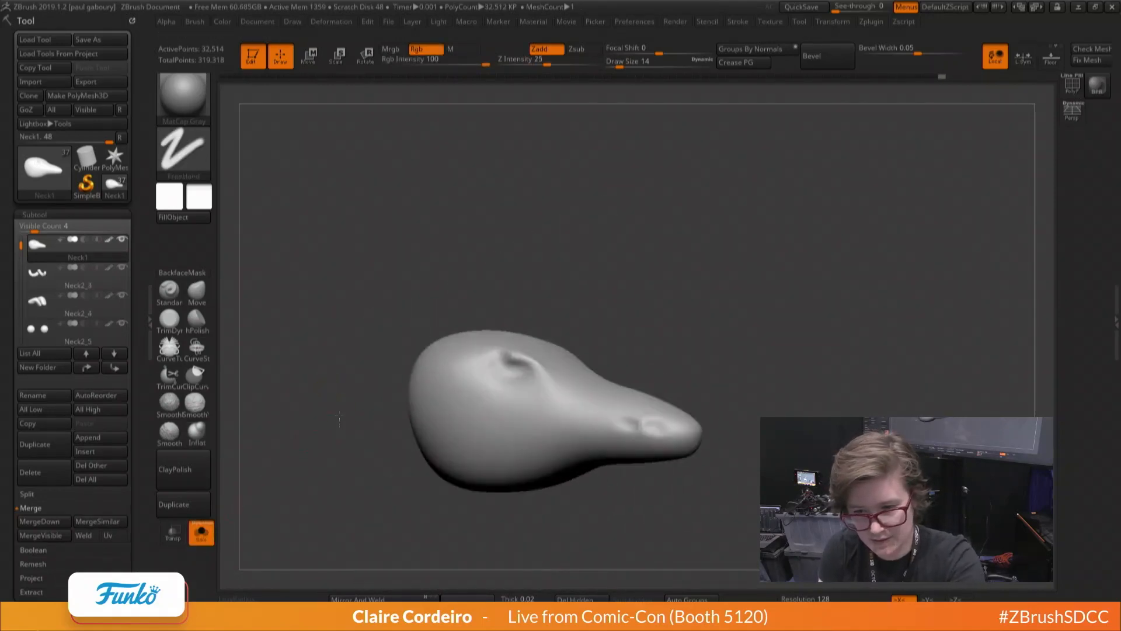
key("shift+f")
key("shift+f")
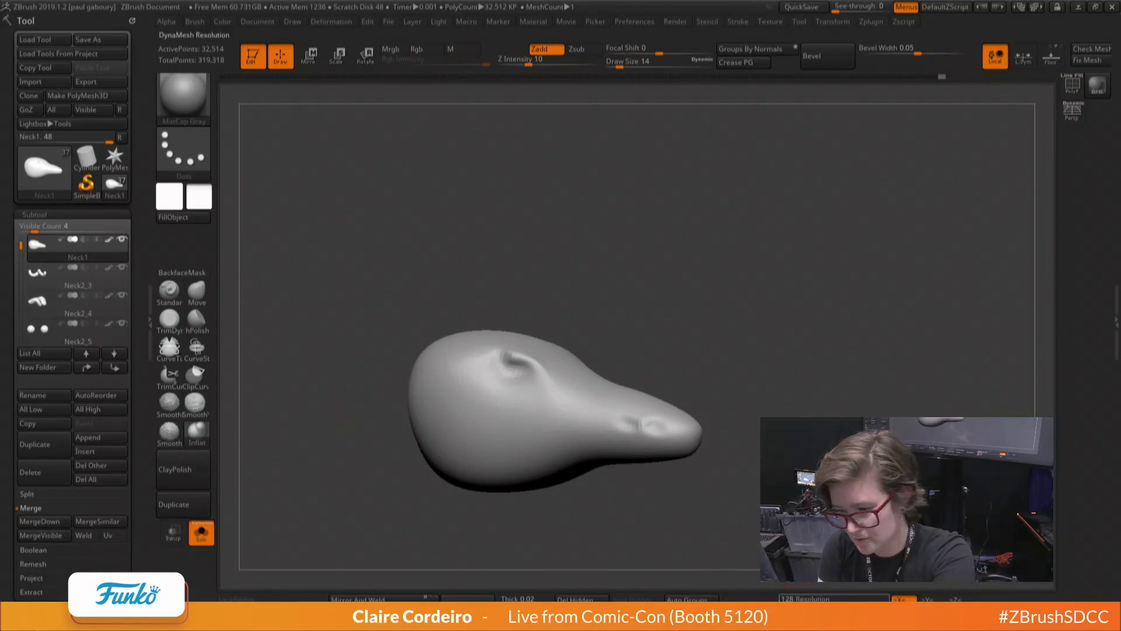
left_click(750, 599)
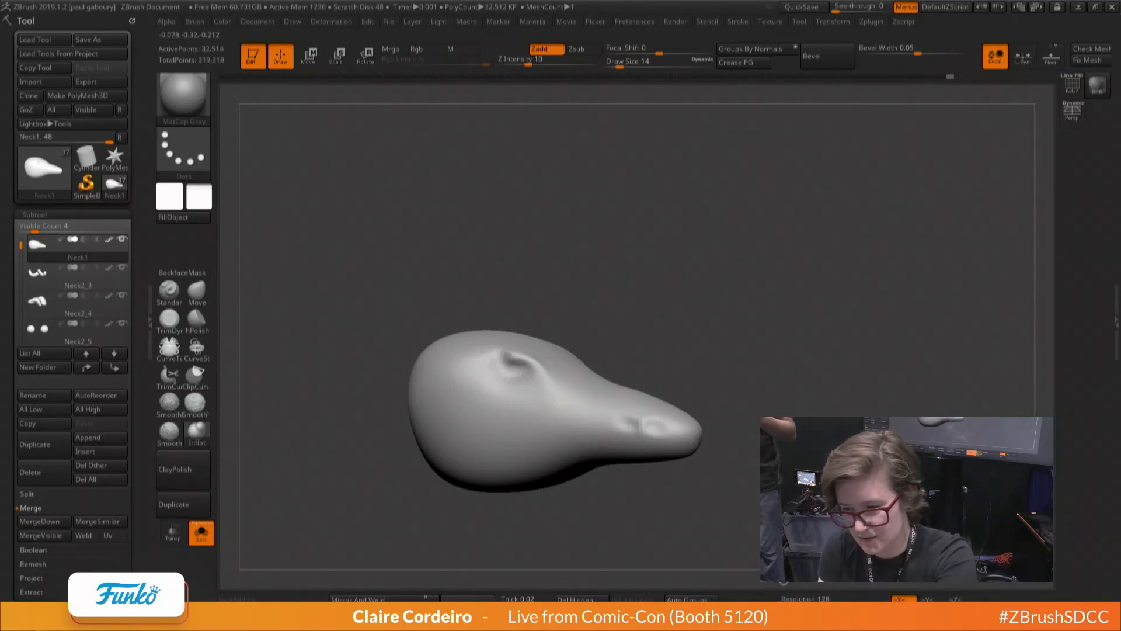
right_click_drag(573, 365, 426, 355, "alt")
Show the whole figure again and switch to the Inflate brush with draw size 17
key("space")
left_click_drag(498, 414, 507, 413)
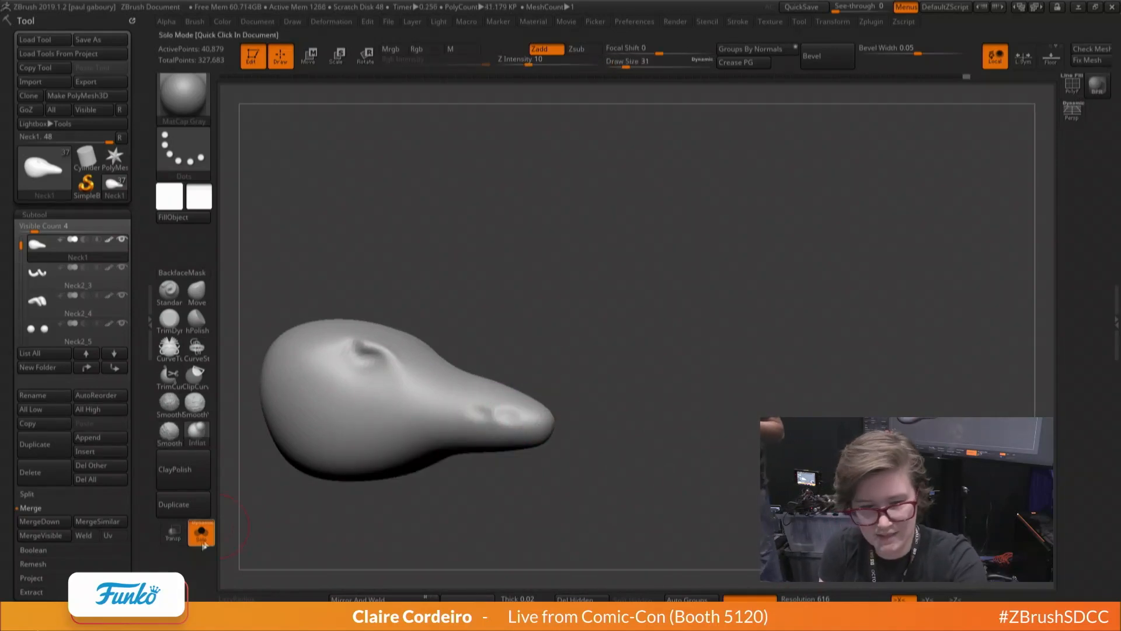
left_click(202, 533)
key("b")
key("i")
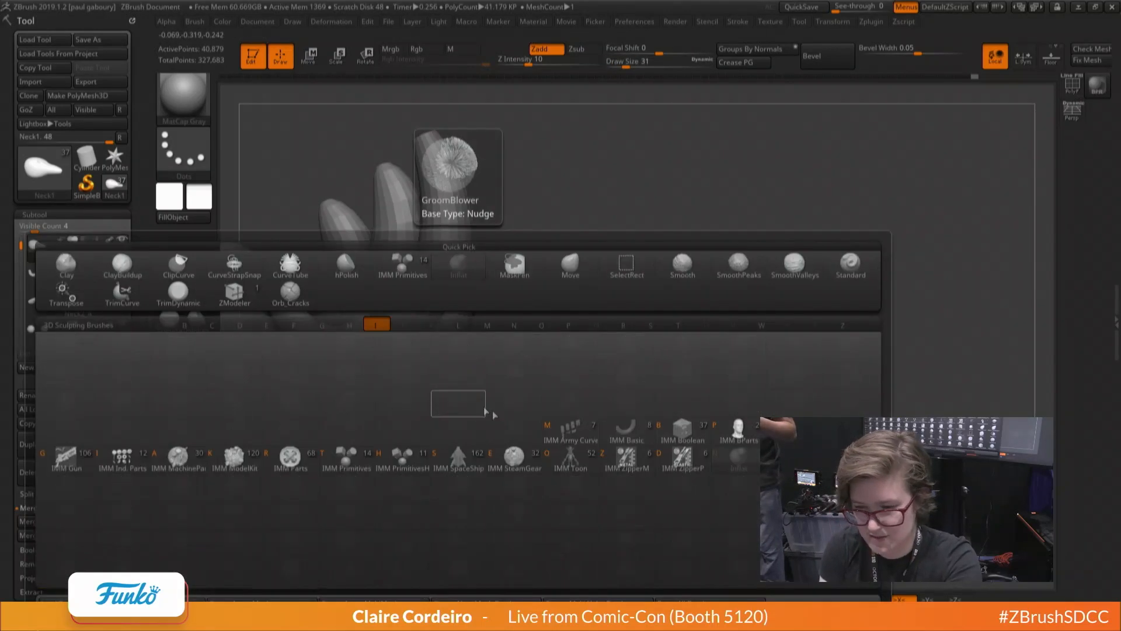
key("n")
key("space")
left_click_drag(475, 412, 467, 413)
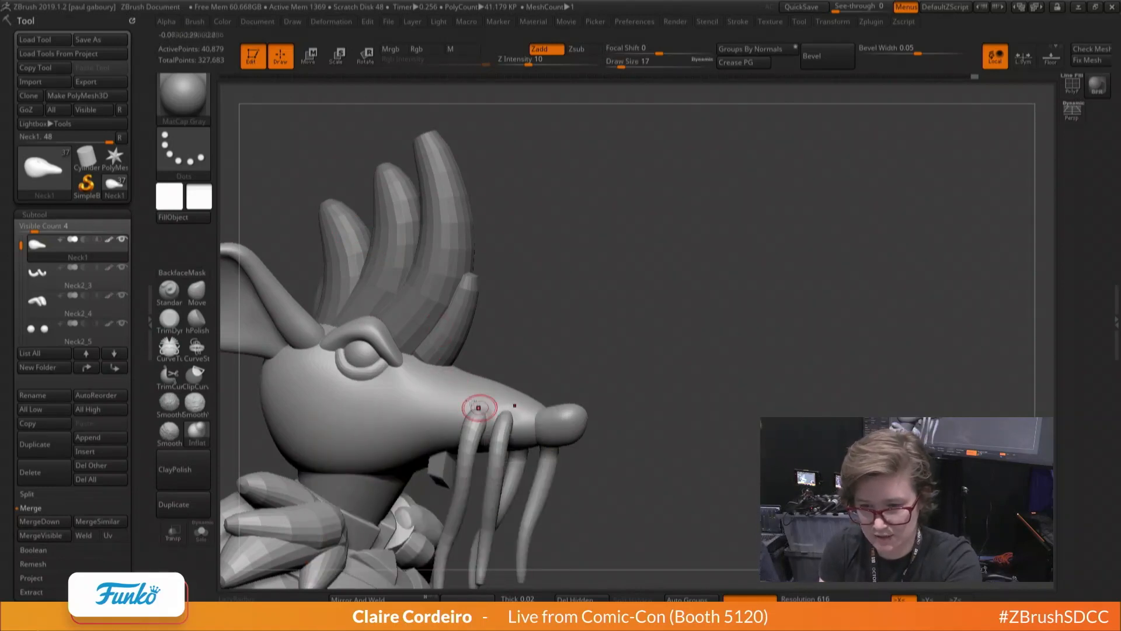
Inflate and smooth the side of the snout just above the whisker bases, blending toward the snout bridge
key("b")
key("i")
key("n")
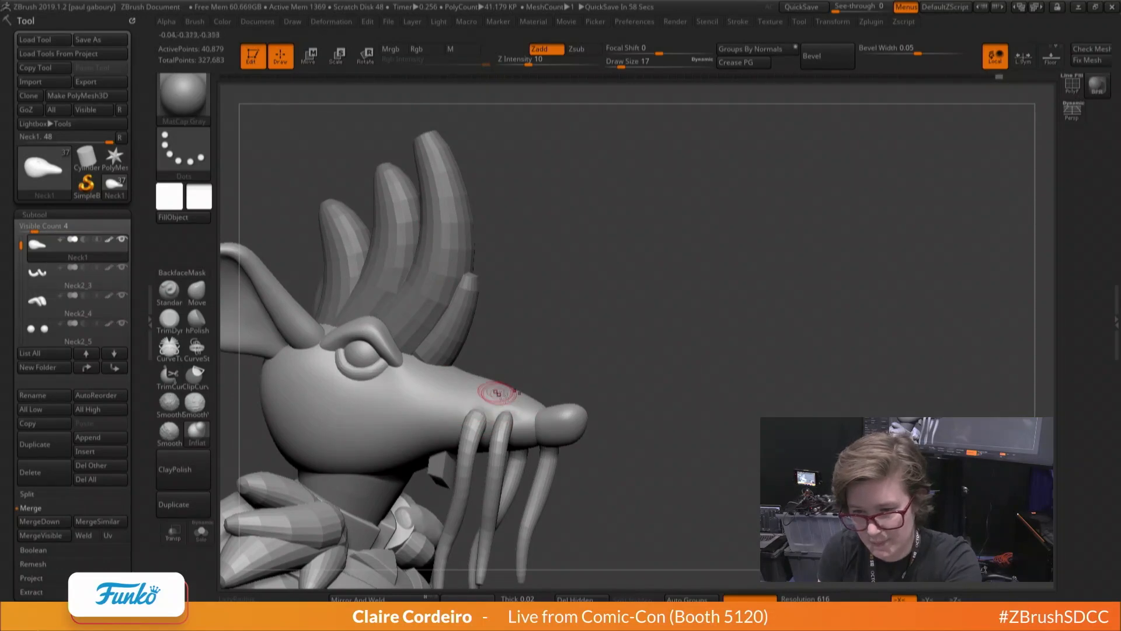
key("space")
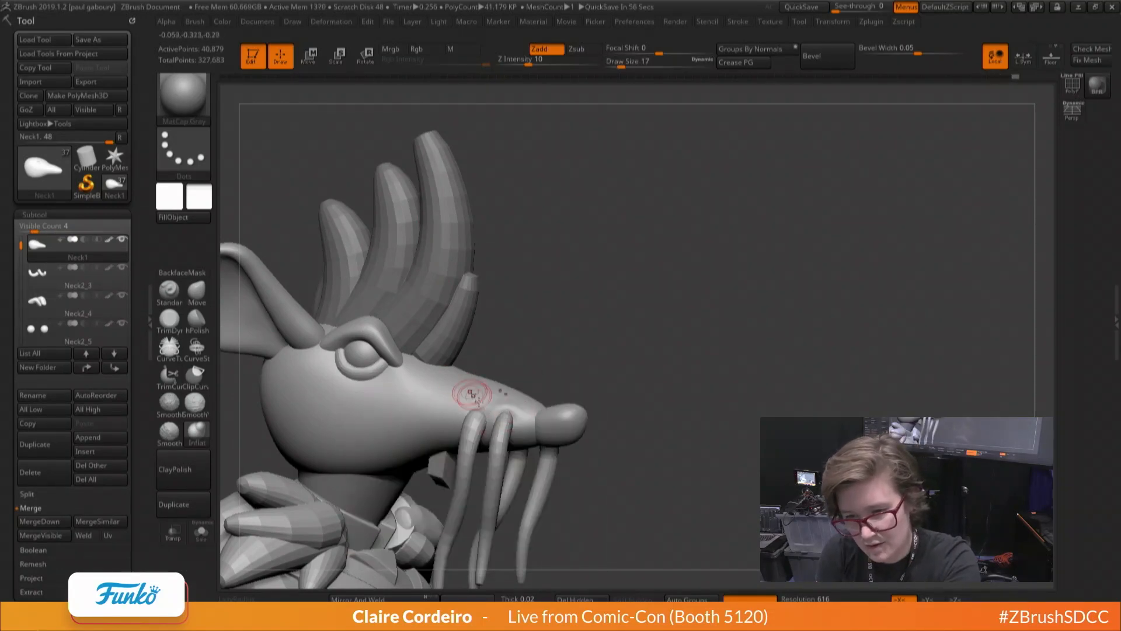
mouse_move(494, 407)
left_mouse_down("shift")
mouse_move(504, 407)
mouse_move(477, 404)
left_mouse_up("shift")
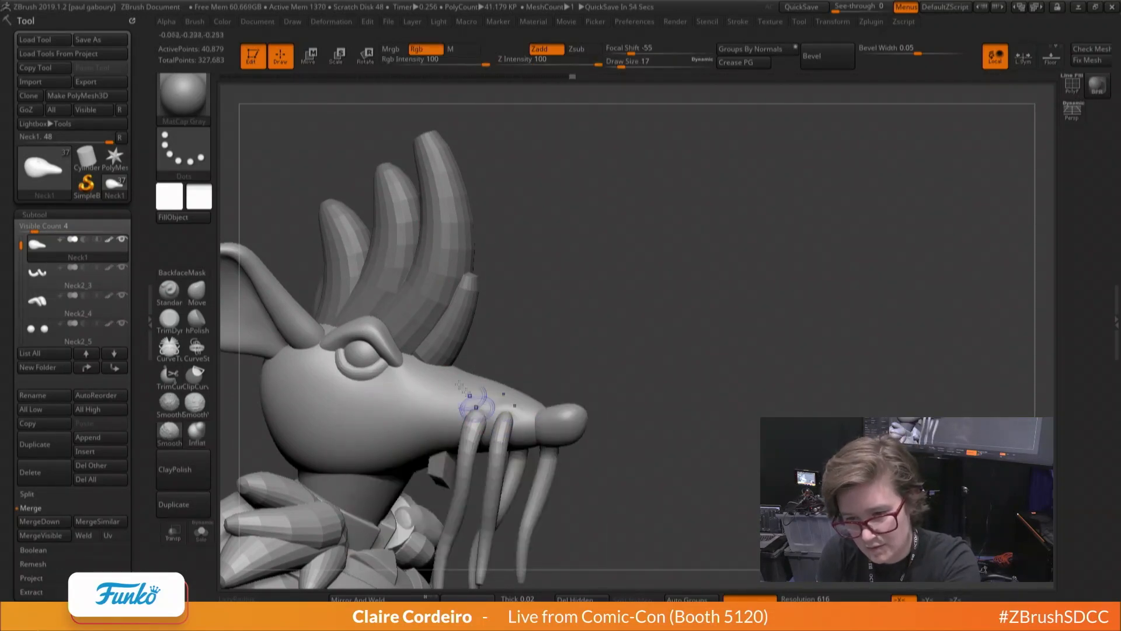
mouse_move(477, 404)
right_mouse_down()
mouse_move(488, 413)
mouse_move(459, 405)
mouse_move(468, 401)
right_mouse_up()
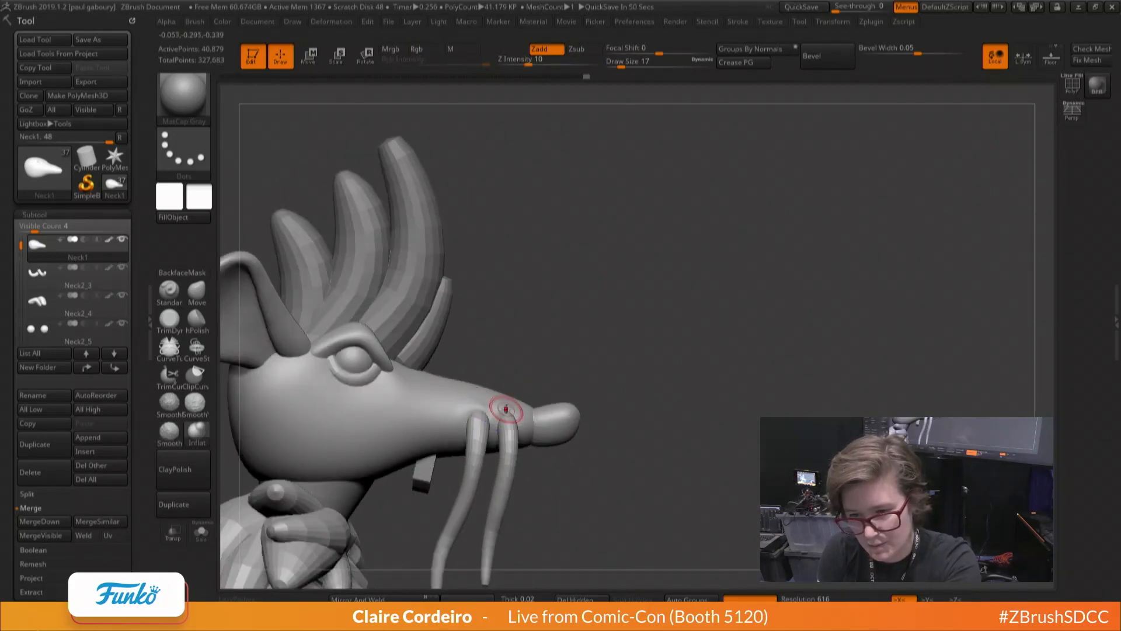
mouse_move(497, 401)
left_mouse_down("shift")
mouse_move(458, 411)
mouse_move(445, 390)
left_mouse_up("shift")
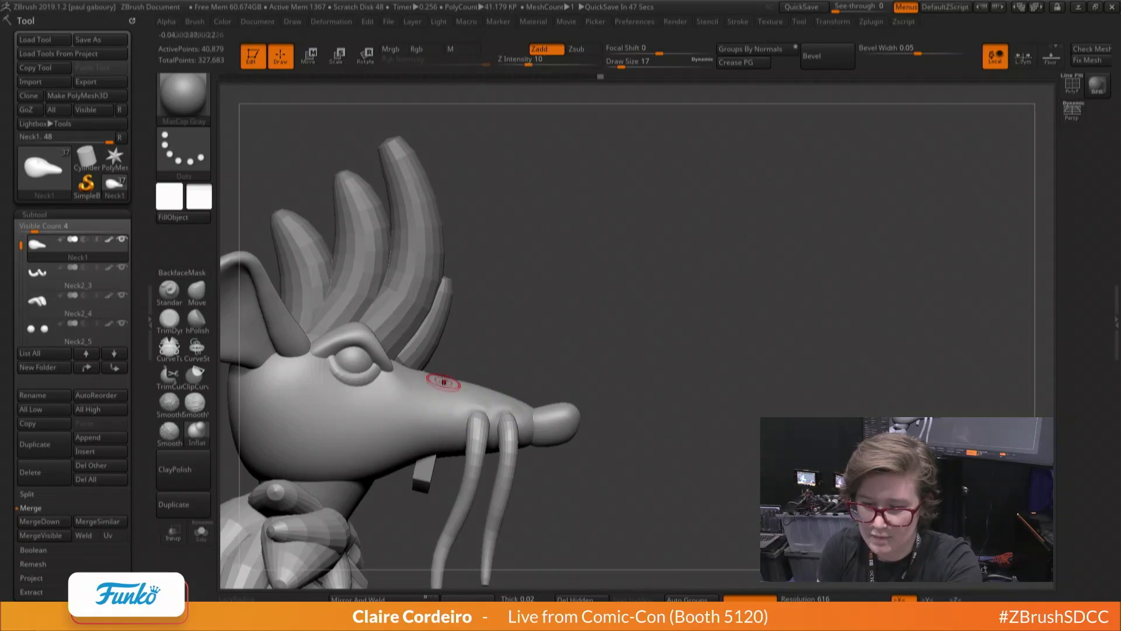
Reshape the back of the head using the Move brush at draw size 71
mouse_move(444, 380)
right_mouse_down("ctrl")
mouse_move(375, 350)
mouse_move(342, 365)
mouse_move(349, 396)
right_mouse_up("ctrl")
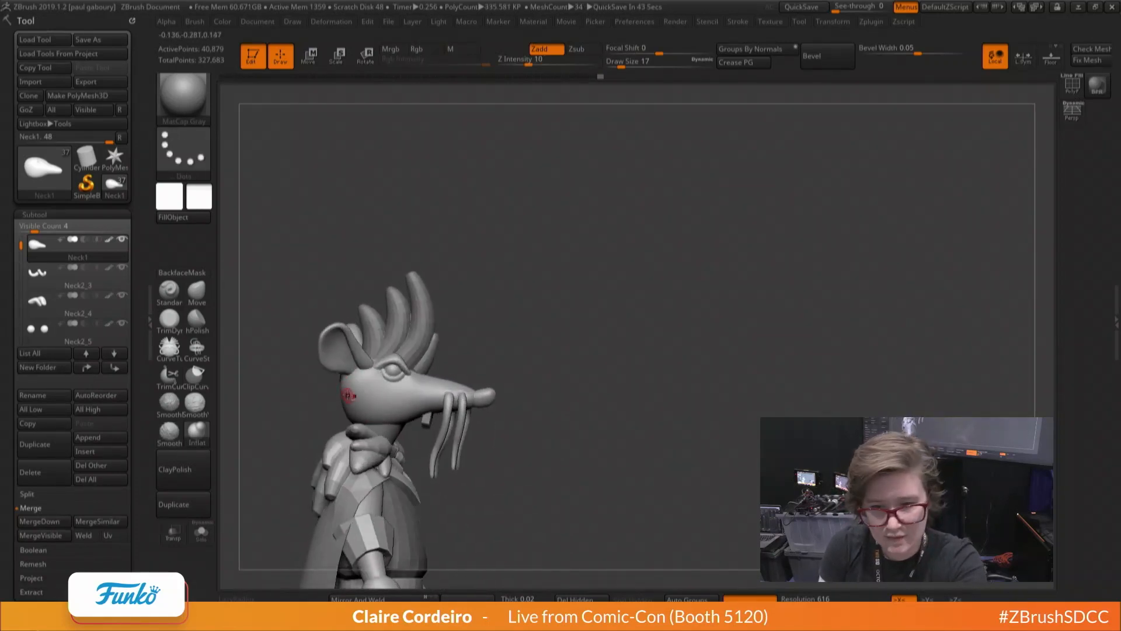
key("b")
key("m")
key("v")
key("space")
left_click_drag(360, 393, 350, 394)
key("space")
right_click_drag(350, 394, 345, 405)
key("space")
left_click_drag(353, 406, 347, 406)
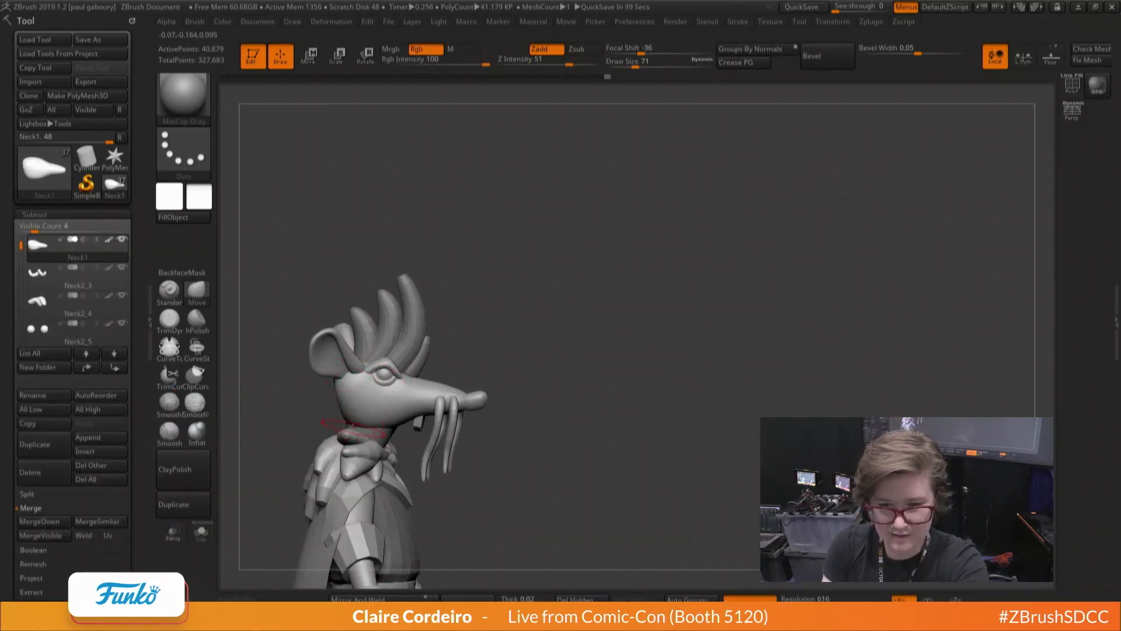
mouse_move(361, 390)
right_mouse_down()
mouse_move(423, 387)
mouse_move(431, 356)
right_mouse_up()
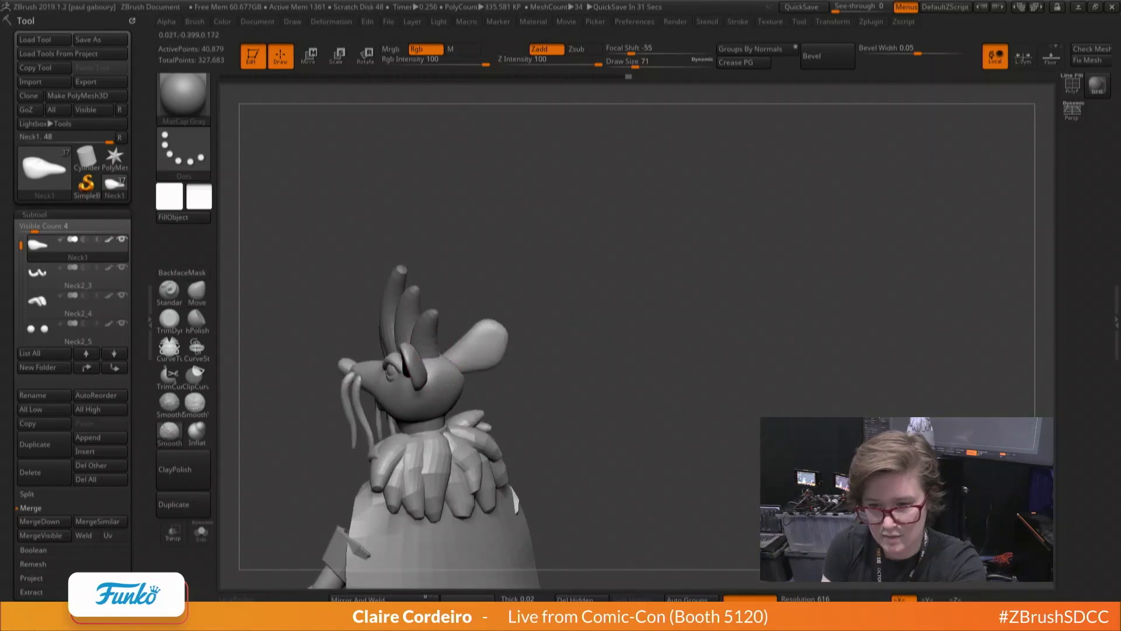
Make the ears the active subtool and adjust their shape with the Move brush at draw size 101
mouse_move(418, 373)
right_mouse_down()
mouse_move(451, 368)
mouse_move(403, 379)
right_mouse_up()
left_click(401, 359, "alt")
key("w")
left_click_drag(410, 372, 329, 453)
mouse_move(313, 352)
right_mouse_down()
mouse_move(368, 342)
mouse_move(307, 303)
mouse_move(315, 330)
right_mouse_up()
key("q")
key("b")
key("m")
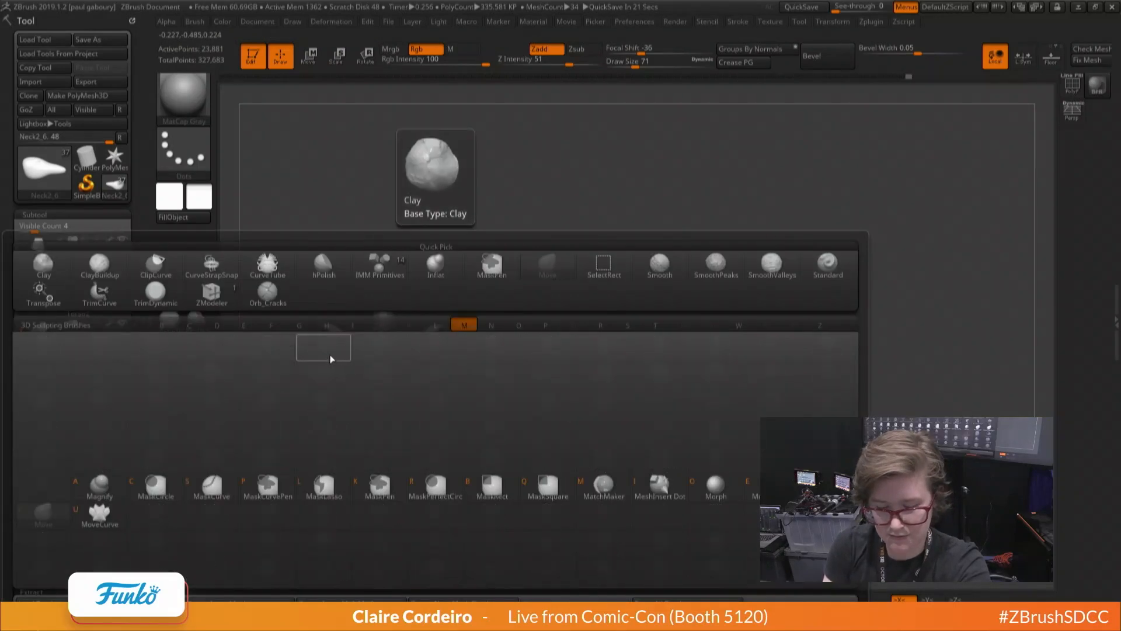
key("v")
key("space")
left_click_drag(319, 353, 325, 353)
right_click_drag(309, 355, 330, 354)
key("space")
left_click_drag(323, 353, 326, 353)
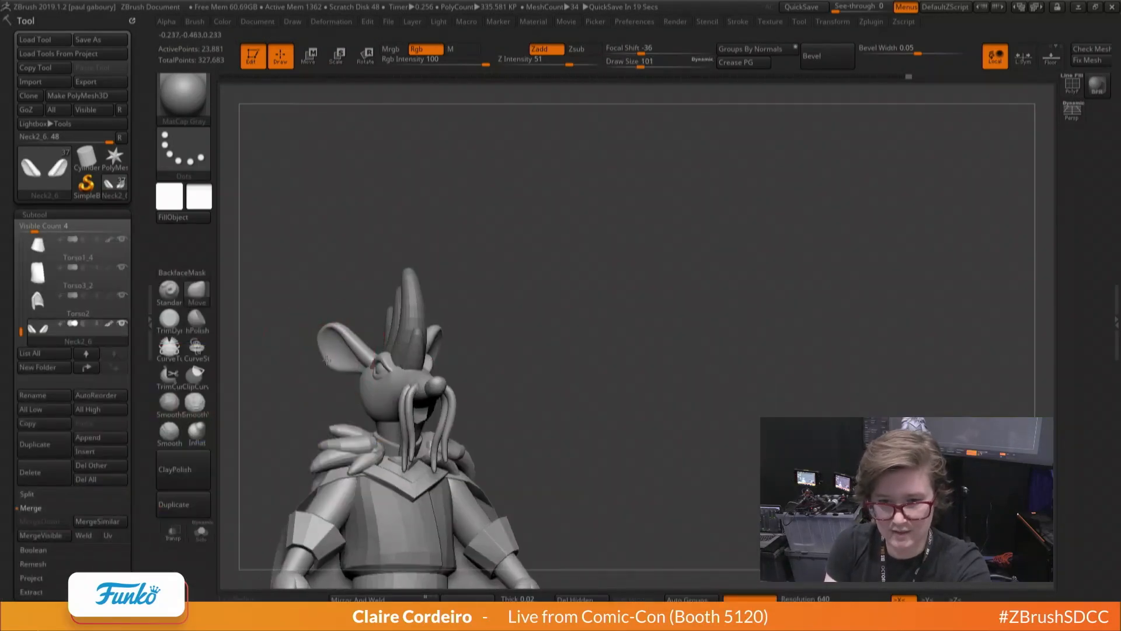
Rotate the ears slightly outward in the top view using the Transpose line
mouse_move(305, 379)
right_mouse_down("shift")
mouse_move(325, 359)
mouse_move(313, 396)
right_mouse_up("shift")
key("r")
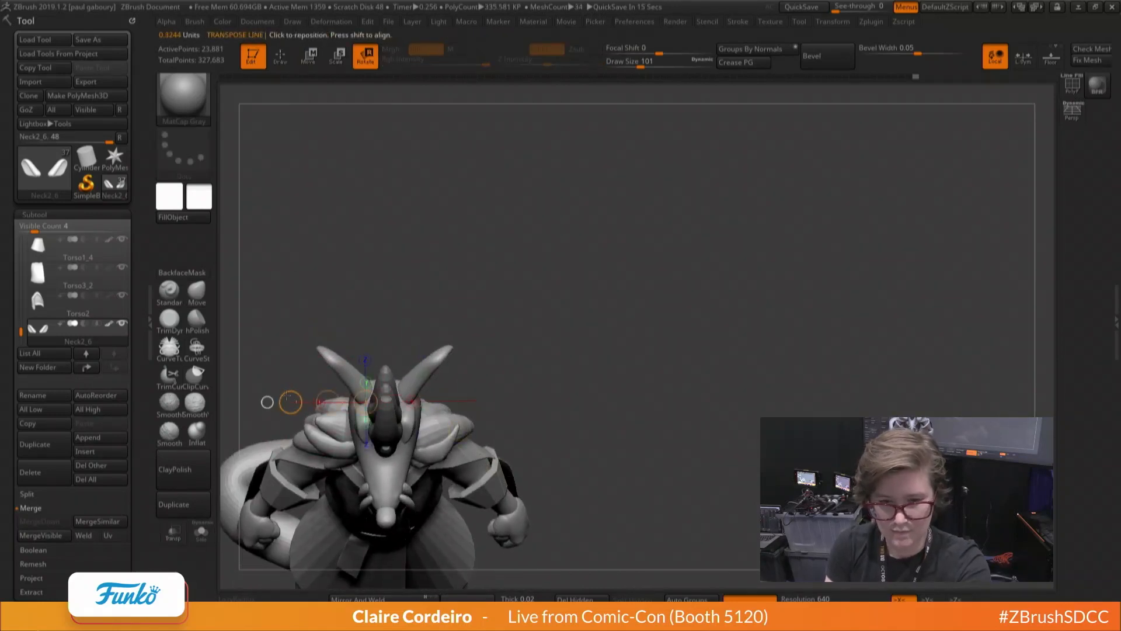
left_click_drag(291, 402, 286, 409)
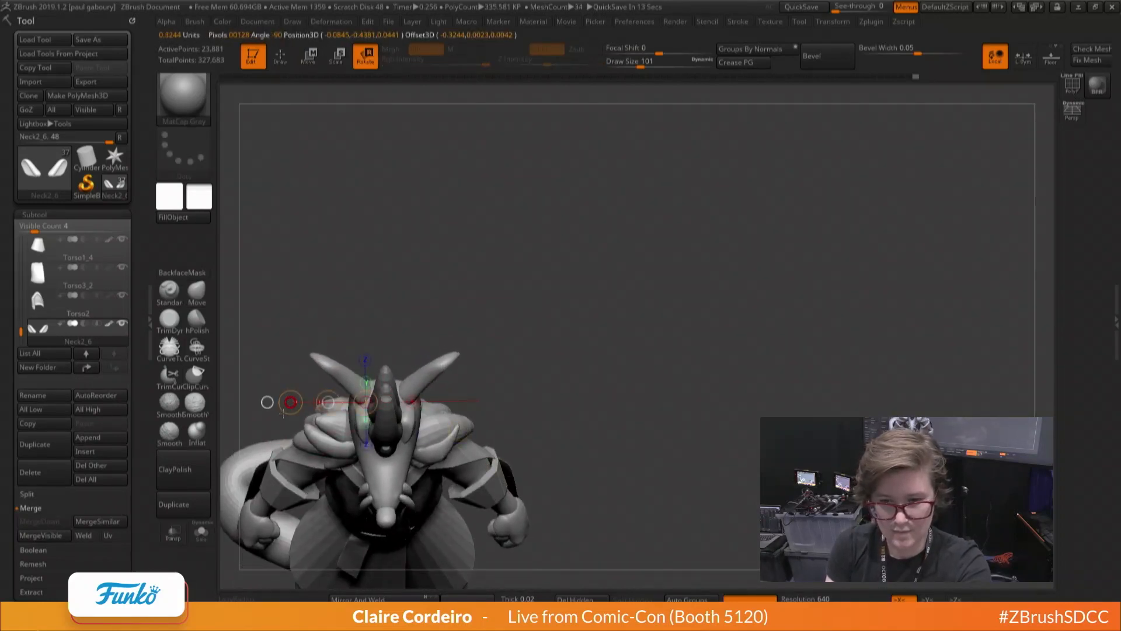
right_click_drag(284, 413, 324, 356)
key("q")
Make the head the active subtool and smooth the snout around the whisker bases with draw size 37
right_click_drag(356, 403, 308, 421)
left_click(303, 430, "alt")
key("space")
left_click_drag(309, 390, 295, 390)
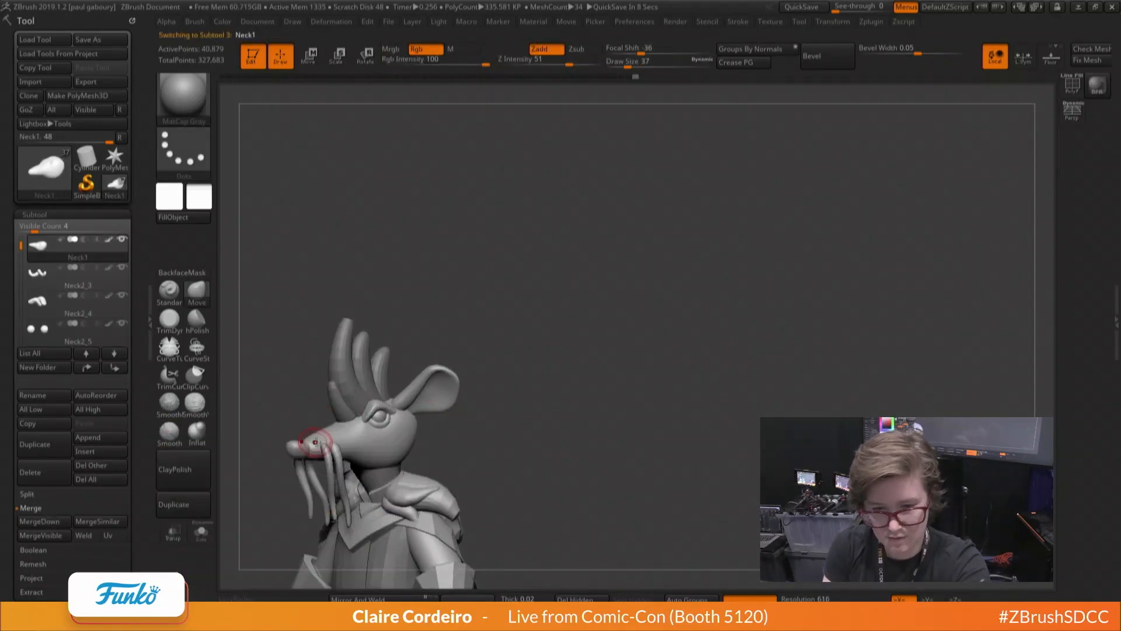
left_click_drag(314, 435, 321, 444, "shift")
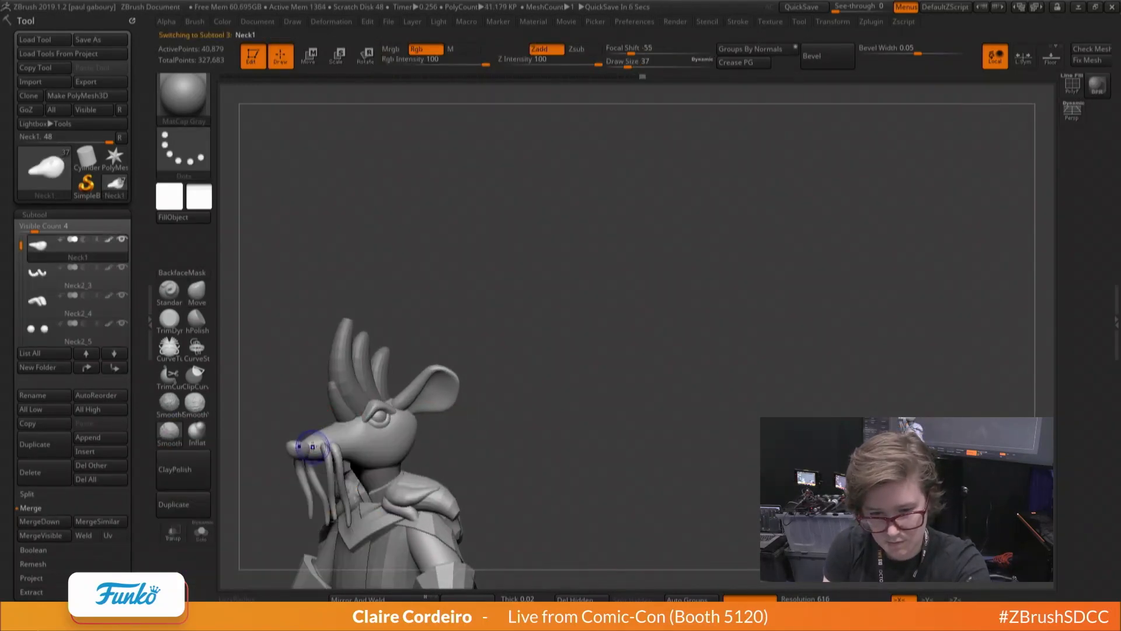
mouse_move(390, 378)
right_mouse_down()
mouse_move(403, 377)
mouse_move(357, 387)
mouse_move(374, 393)
right_mouse_up()
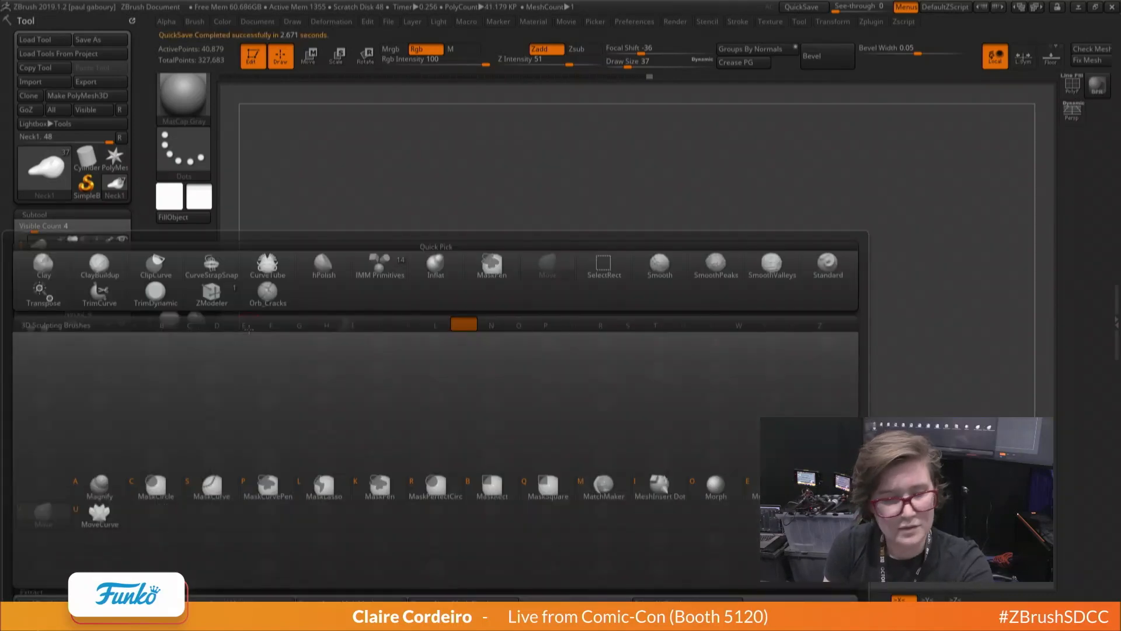
Make the brow ridges the active subtool and adjust them with the Move brush at draw size 51
left_click(357, 414, "alt")
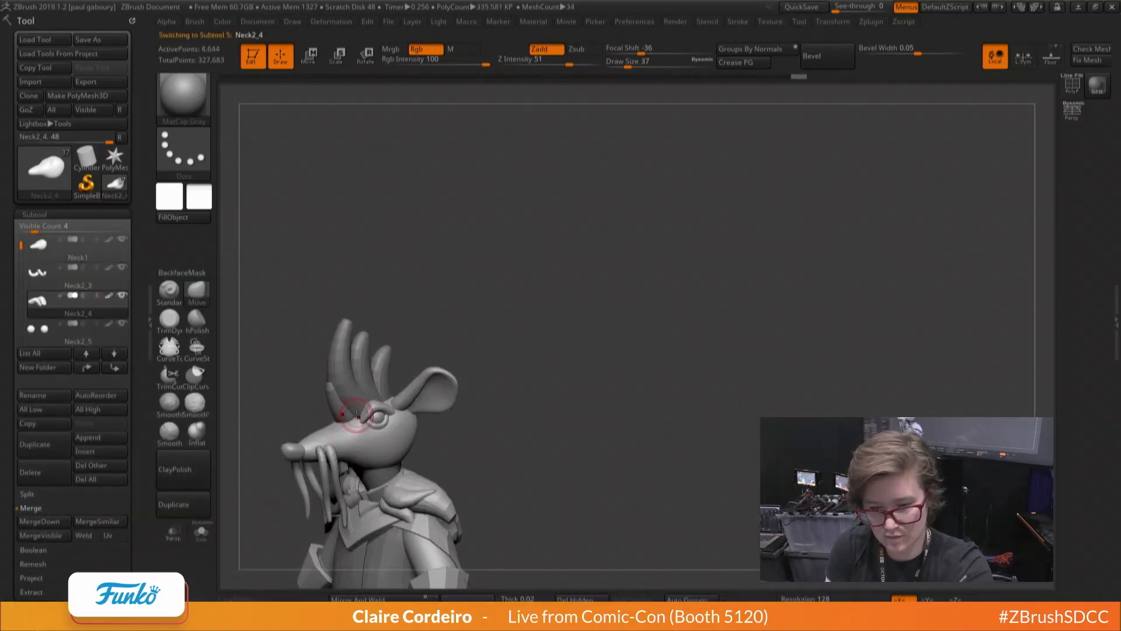
key("b")
key("m")
key("v")
key("space")
left_click_drag(353, 391, 358, 391)
mouse_move(330, 425)
right_mouse_down()
mouse_move(358, 431)
mouse_move(375, 414)
right_mouse_up()
key("space")
left_click_drag(374, 413, 375, 413)
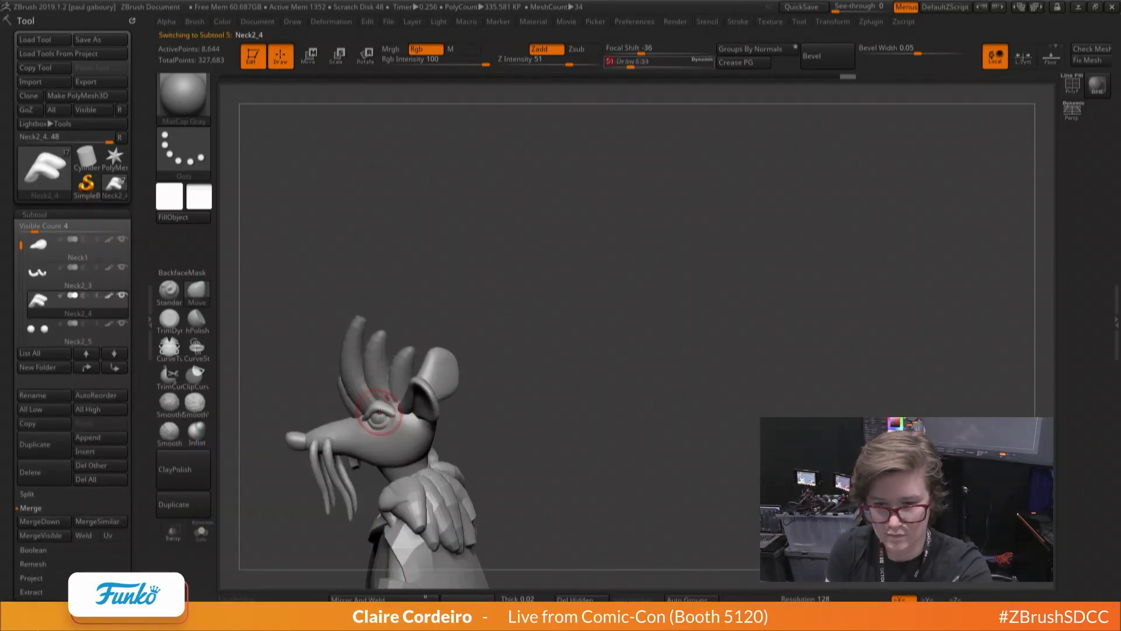
Switch to the lower eyelids, then return to the brow ridges and refine them with the Move brush at draw size 35
left_click(384, 429, "alt")
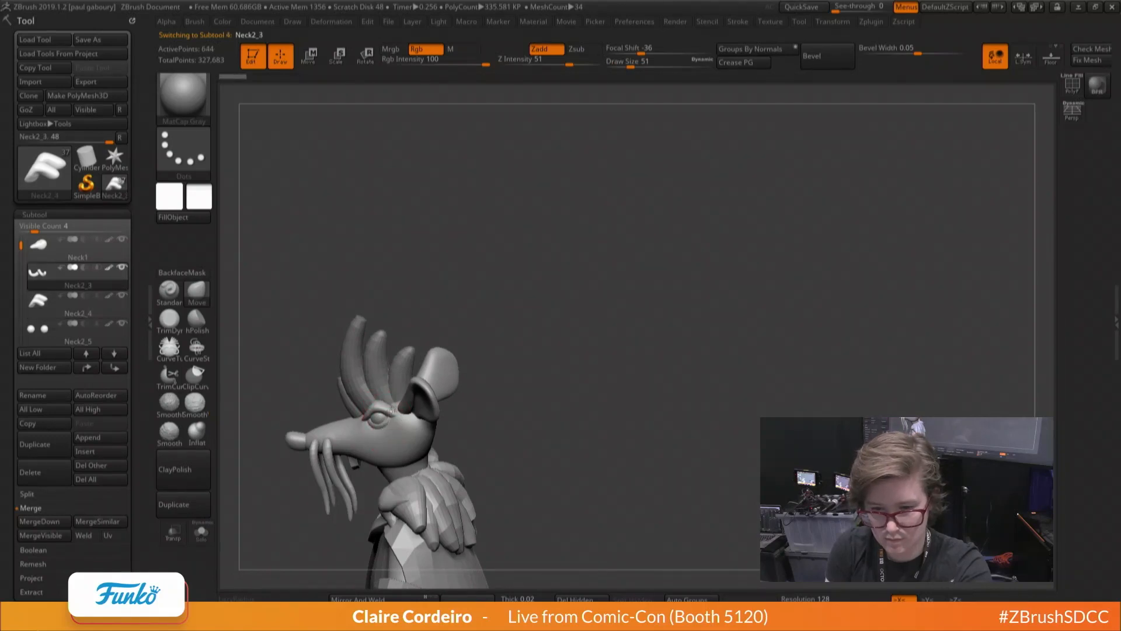
right_click_drag(366, 420, 390, 414)
left_click(386, 411, "alt")
key("space")
left_click_drag(390, 413, 392, 422)
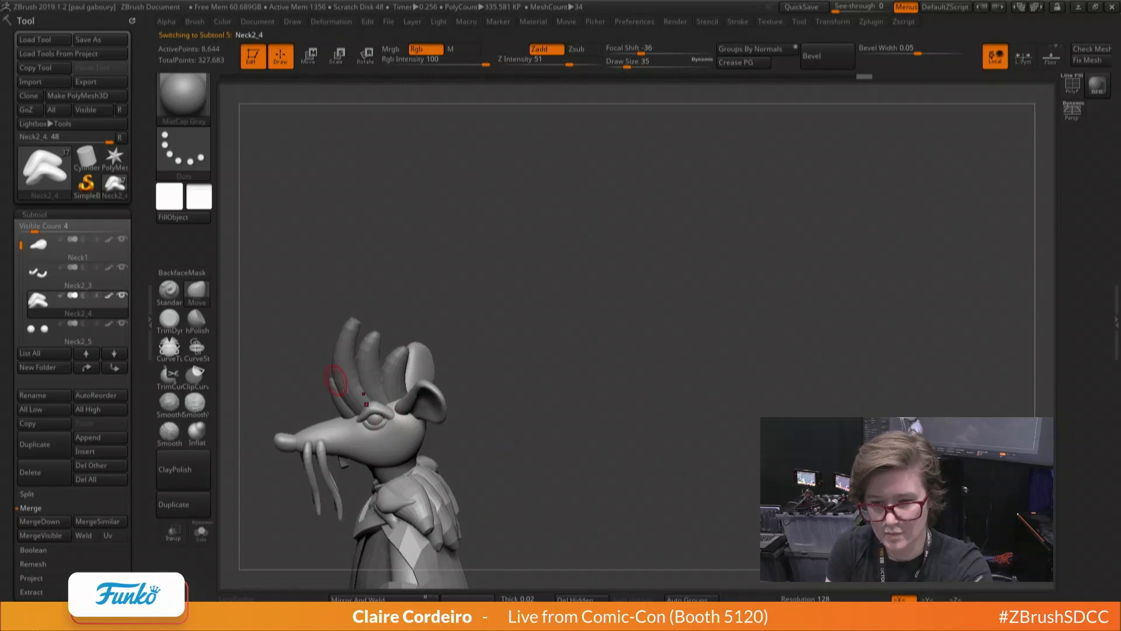
right_click_drag(335, 380, 320, 348)
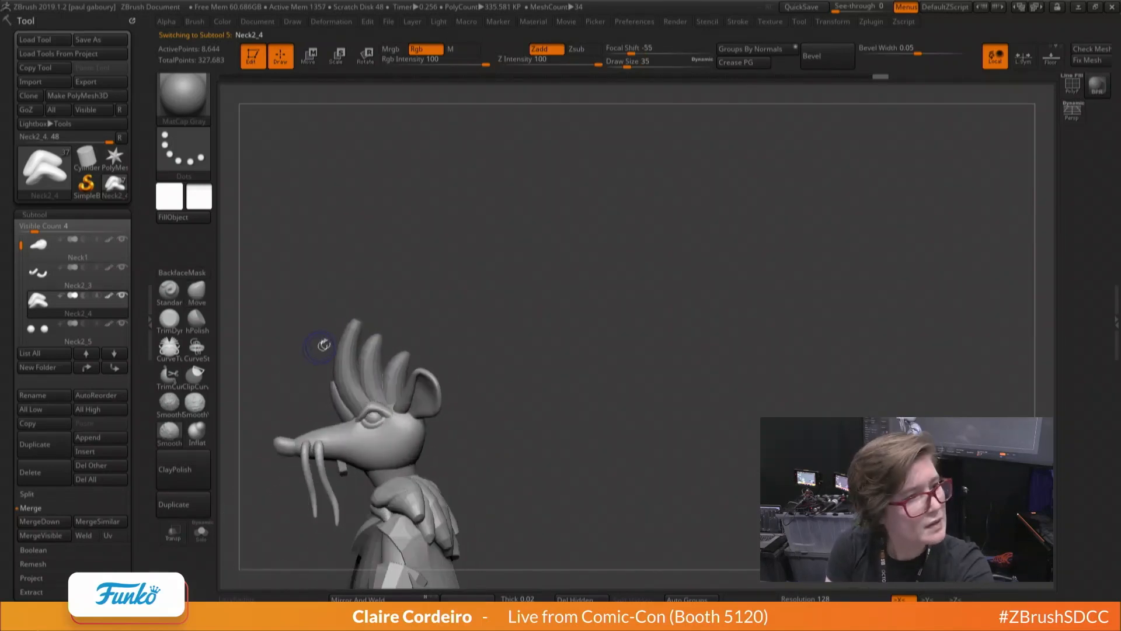
Make the crest spikes the active subtool, mask all but the rearmost spike, and duplicate it downward with Transpose
left_click(368, 351, "alt")
key("w")
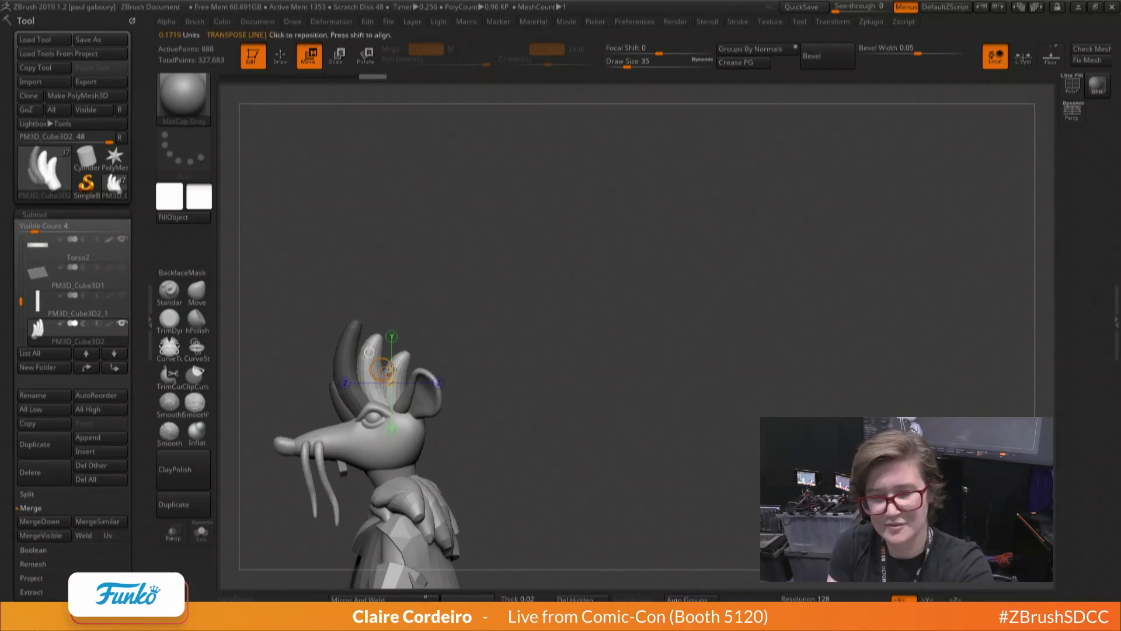
mouse_move(368, 371)
left_mouse_down("ctrl")
mouse_move(246, 370)
mouse_move(246, 388)
left_mouse_up("ctrl")
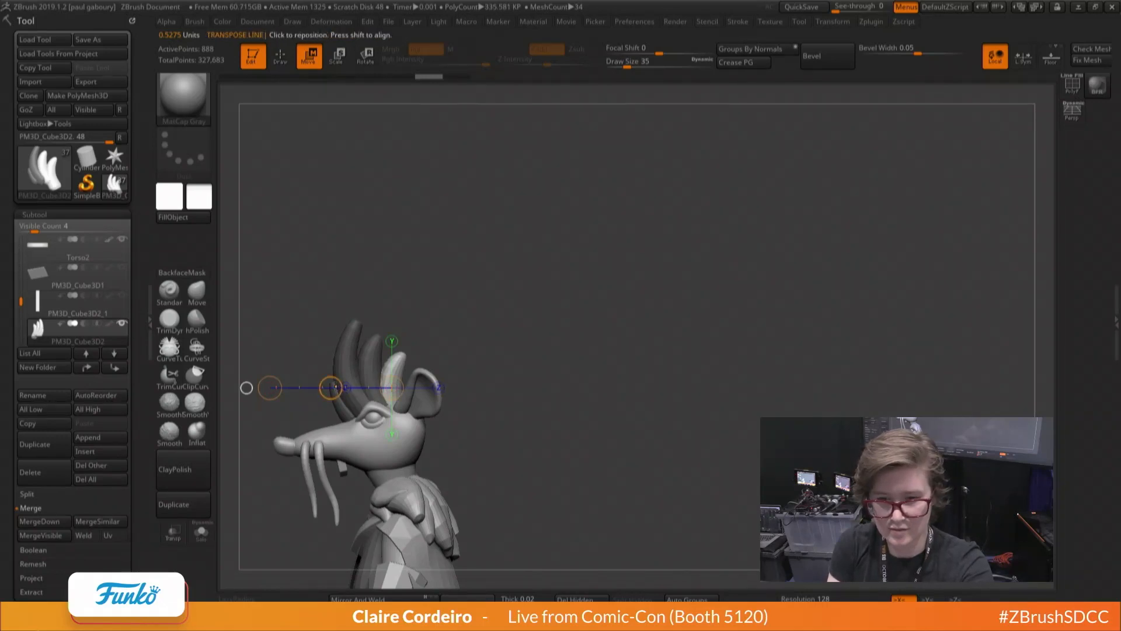
left_click_drag(331, 387, 293, 417)
Rotate and move the duplicated spike into place behind the crest, then clear the mask
key("r")
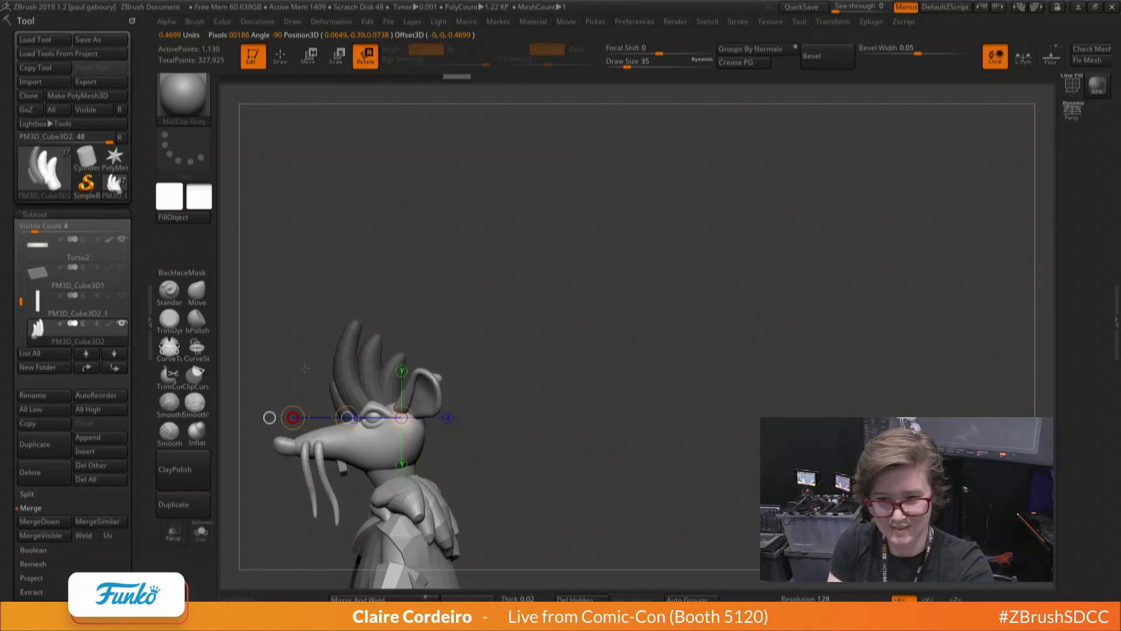
left_click_drag(378, 380, 268, 334)
key("w")
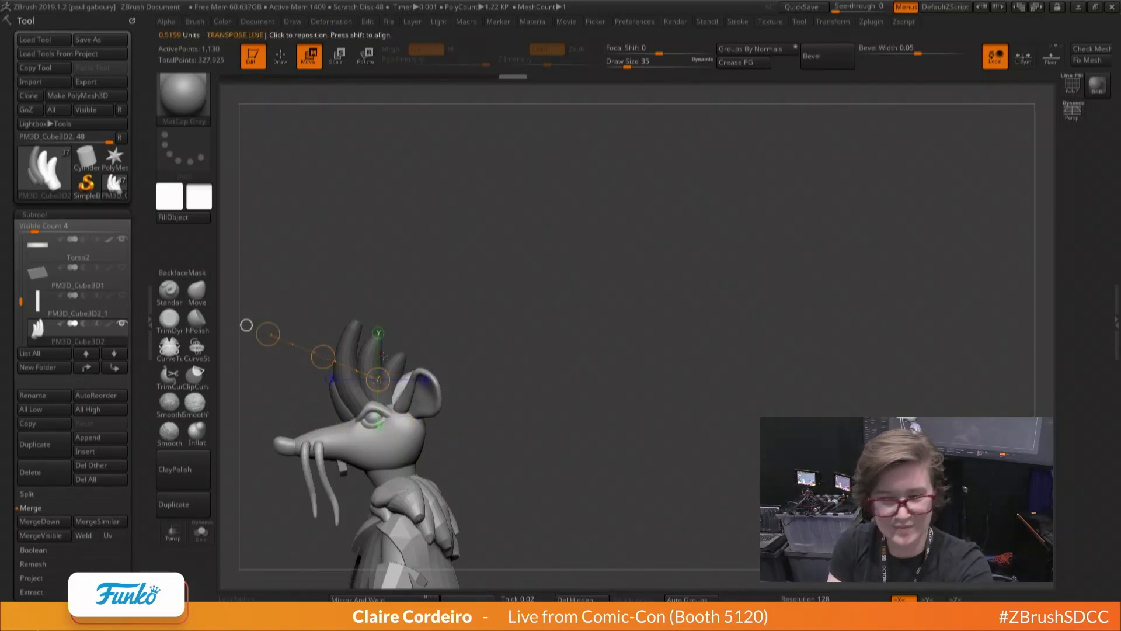
left_click_drag(289, 285, 509, 325, "ctrl")
Isolate the crest spikes and assign separate polygroups with Auto Groups
left_click(200, 532)
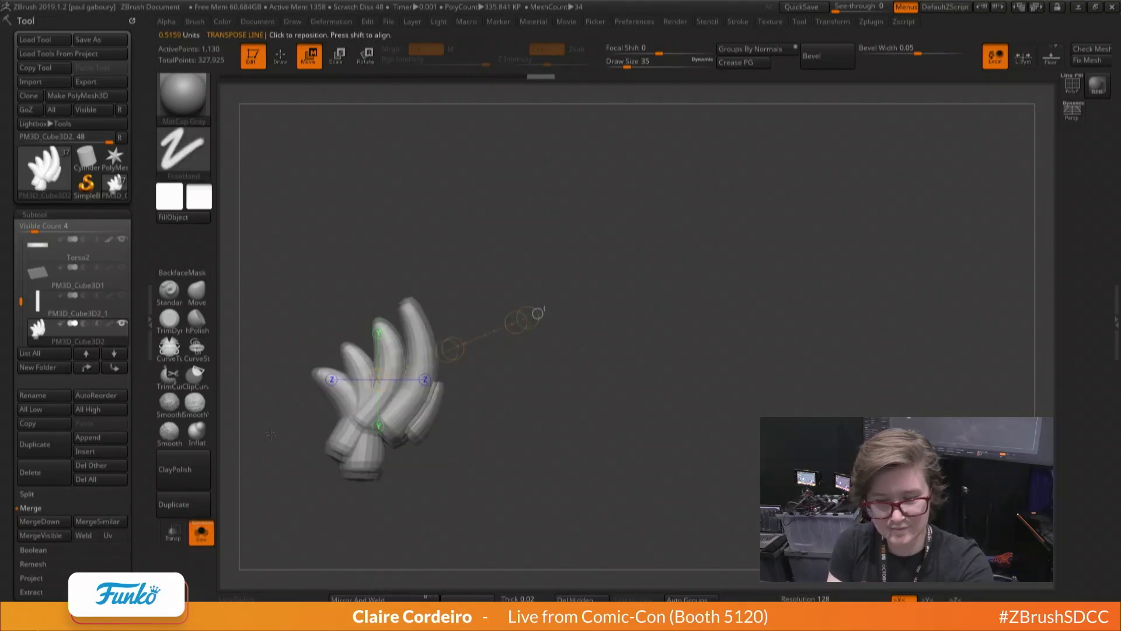
key("q")
key("shift+f")
key("shift+f")
left_click(687, 598)
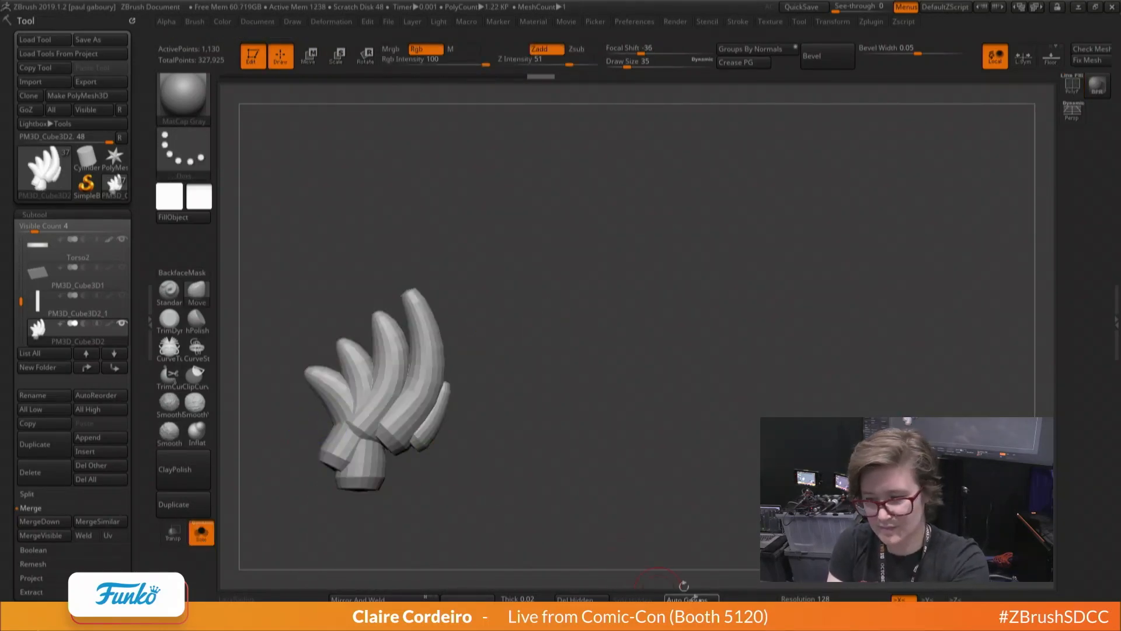
Mask everything except the new rear spike, shift it backward, and bend its tip with the Move brush at draw size 41
key("w")
left_click(325, 390, "ctrl")
mouse_move(364, 462)
left_mouse_down()
mouse_move(288, 336)
mouse_move(254, 350)
left_mouse_up()
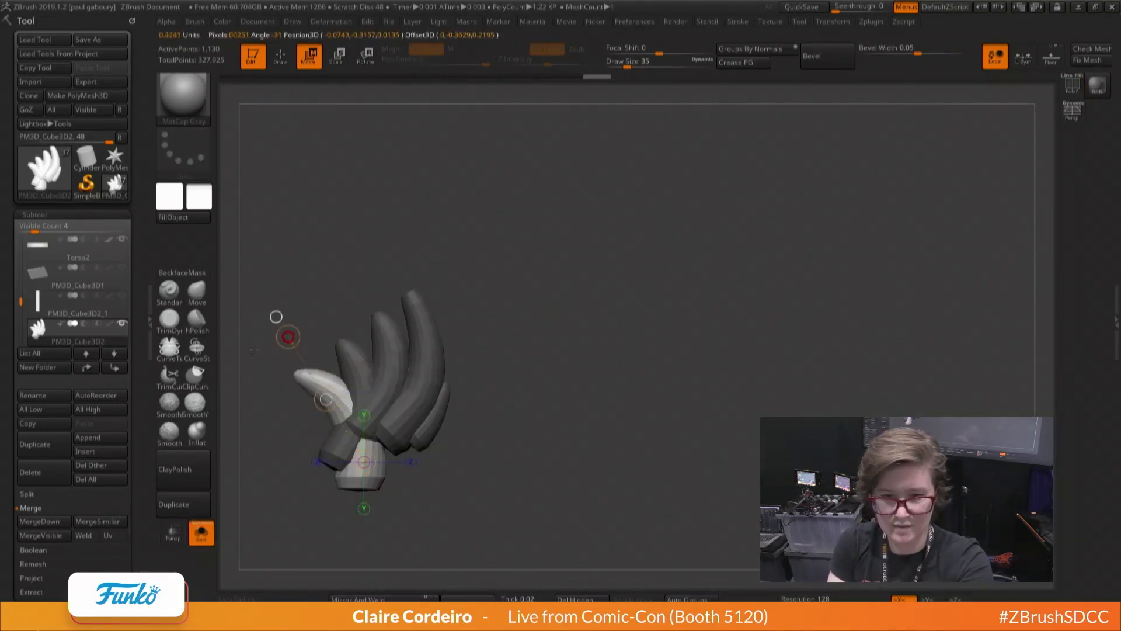
key("q")
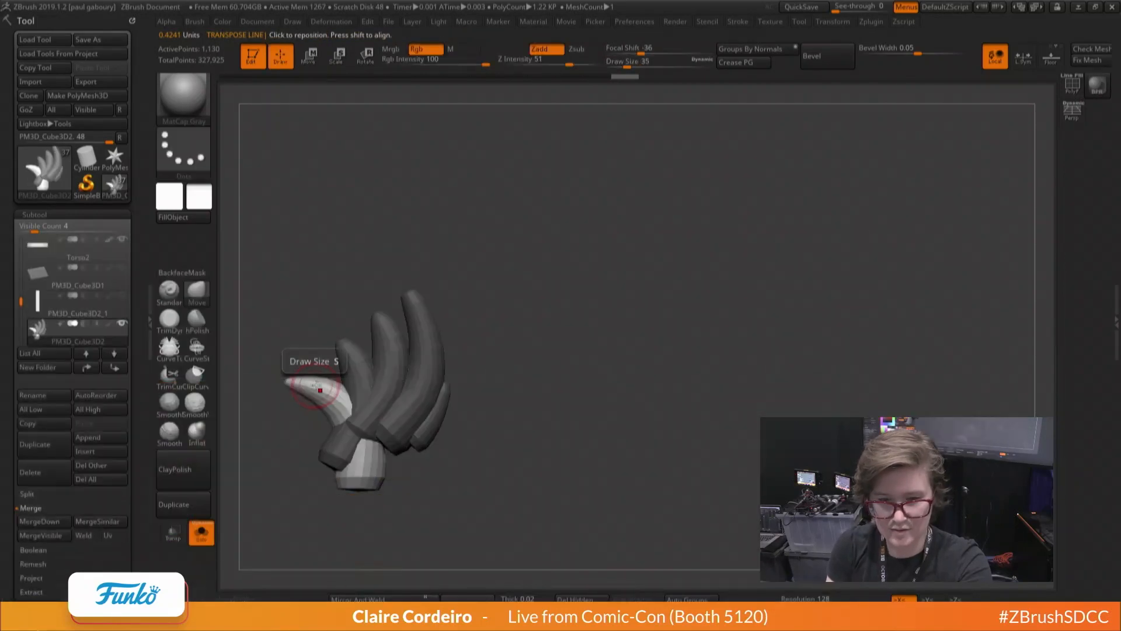
key("space")
left_click(309, 401)
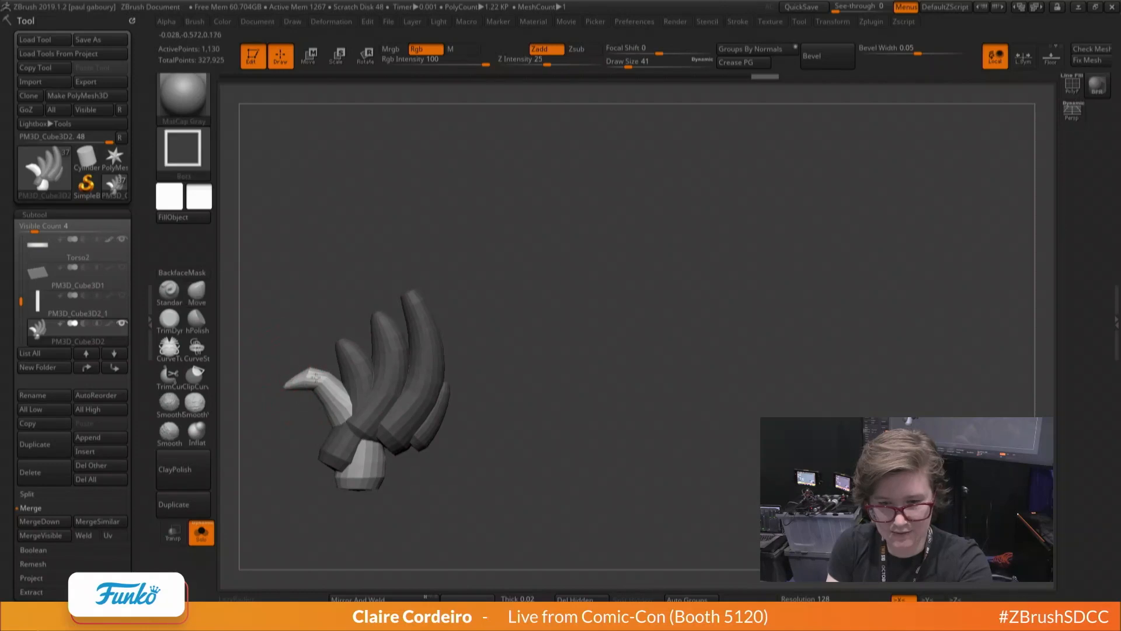
Split the new rear spike off into its own subtool and show the whole figure again
left_click(334, 390, "ctrl+shift")
left_click(334, 391, "ctrl+shift")
left_click(637, 599)
left_click(201, 531)
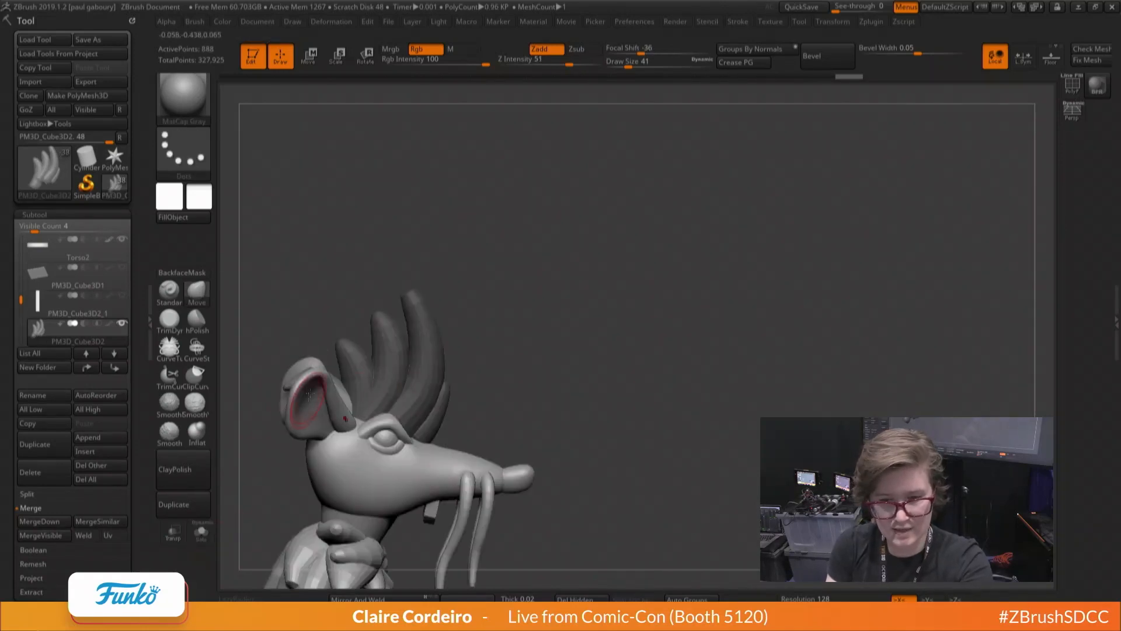
Make the separated rear spike the active subtool and subdivide it once
left_click_drag(292, 350, 374, 354)
left_click(291, 379, "alt")
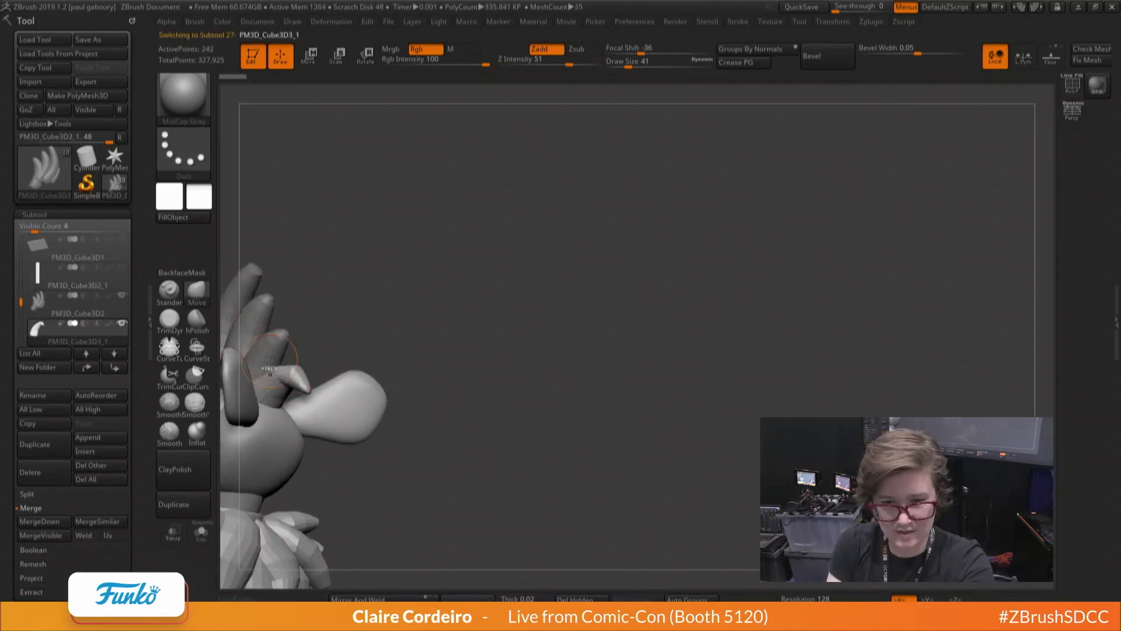
key("ctrl+d")
right_click_drag(290, 379, 261, 352)
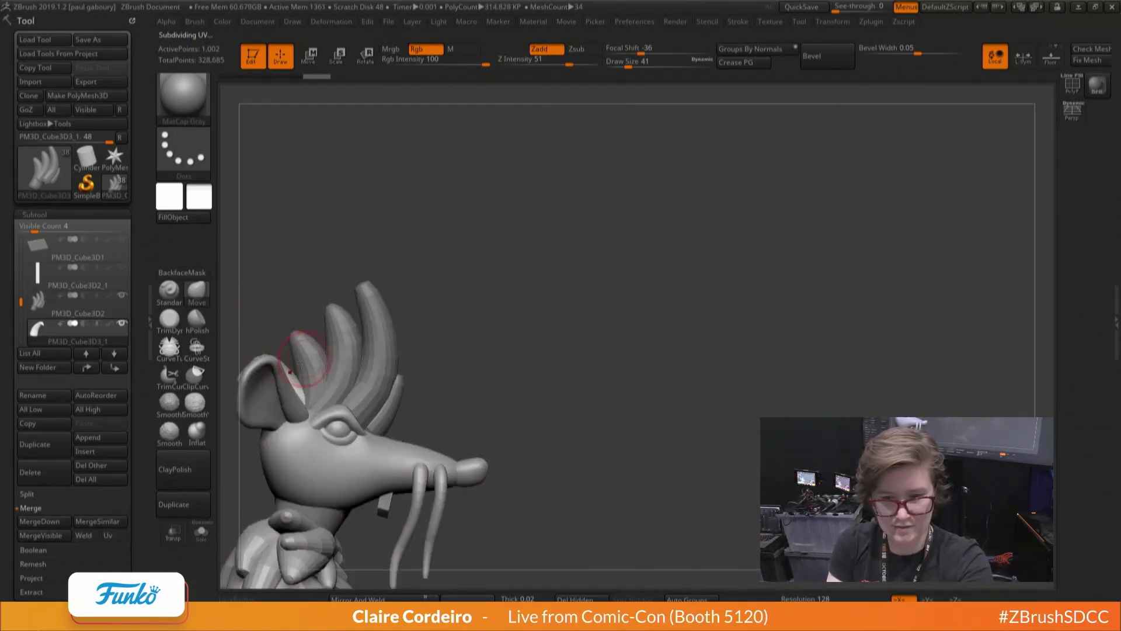
Adjust the separated rear spike's shape with the Move brush, raising the draw size to 83
key("space")
left_click_drag(279, 375, 288, 376)
mouse_move(324, 370)
right_mouse_down("ctrl")
mouse_move(275, 343)
mouse_move(372, 401)
right_mouse_up("ctrl")
key("space")
left_click_drag(372, 401, 376, 402)
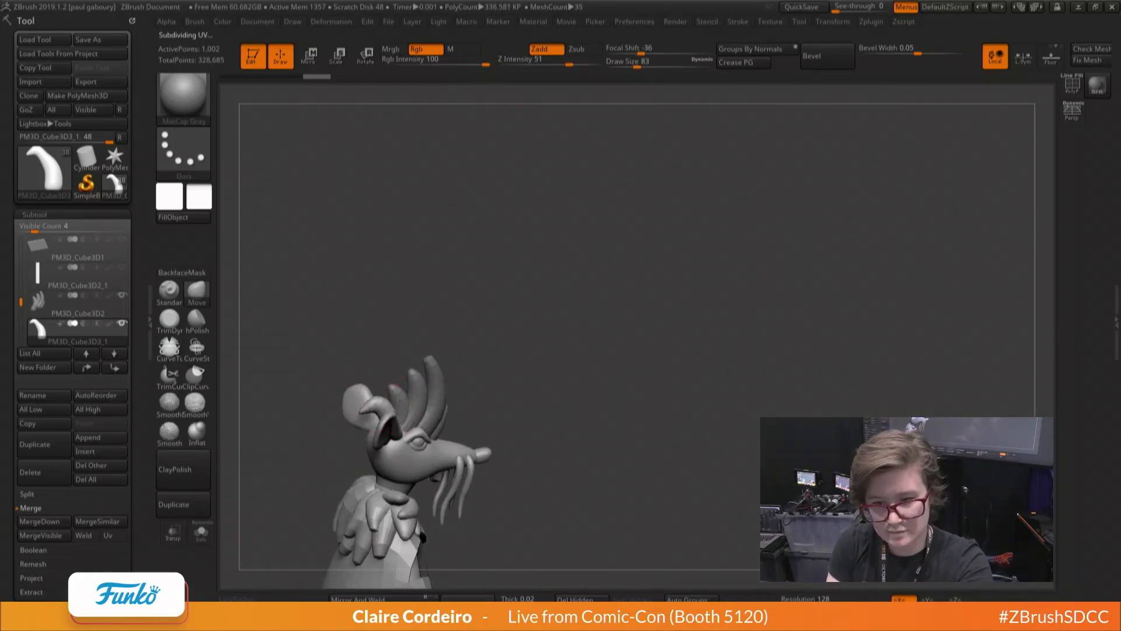
right_click_drag(361, 407, 349, 375)
left_click_drag(300, 386, 309, 421)
Make the head the active subtool and reshape the snout's profile with the Move brush at draw sizes 39 and 62
left_click(311, 437, "alt")
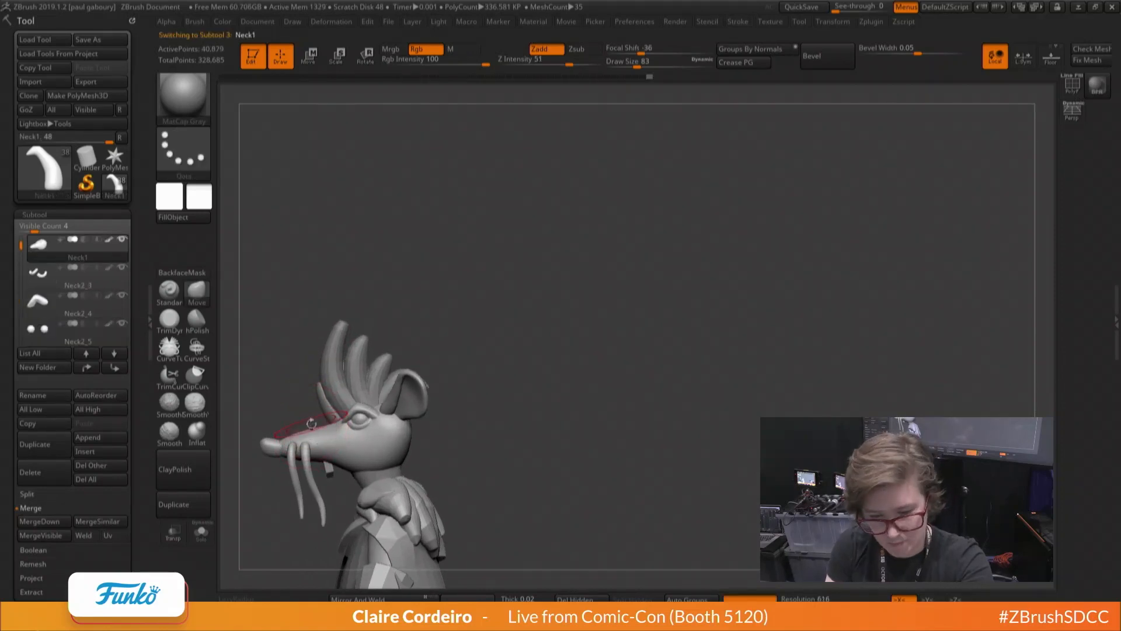
key("b")
key("m")
key("v")
key("space")
left_click_drag(316, 430, 310, 425)
key("space")
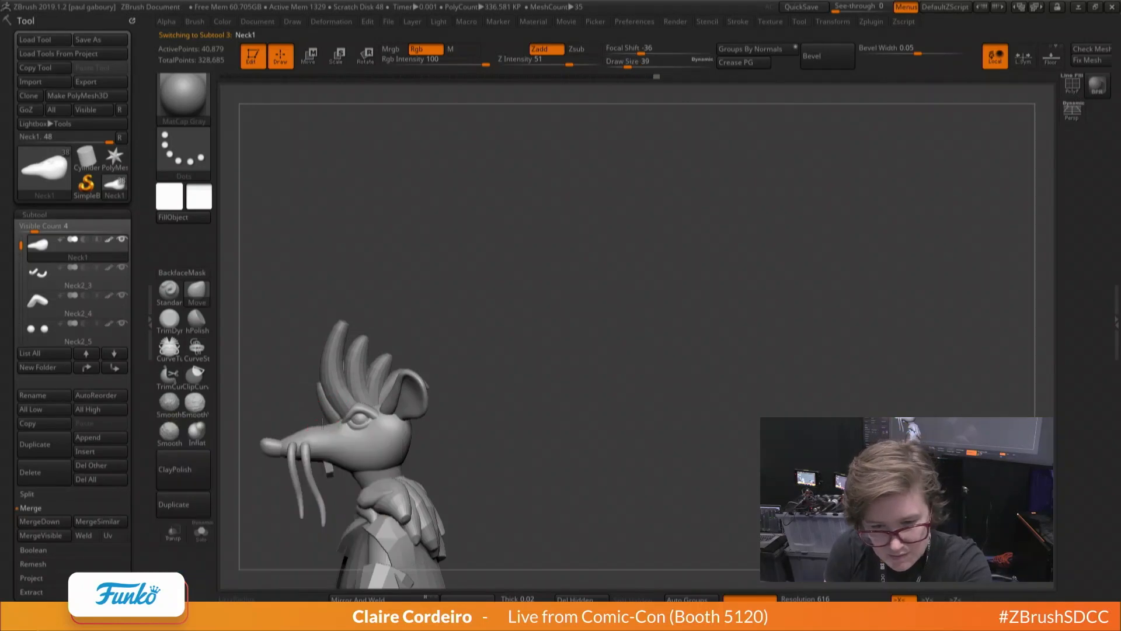
mouse_move(323, 424)
right_mouse_down()
mouse_move(351, 420)
mouse_move(290, 428)
right_mouse_up()
key("space")
left_click_drag(290, 429, 309, 457)
key("space")
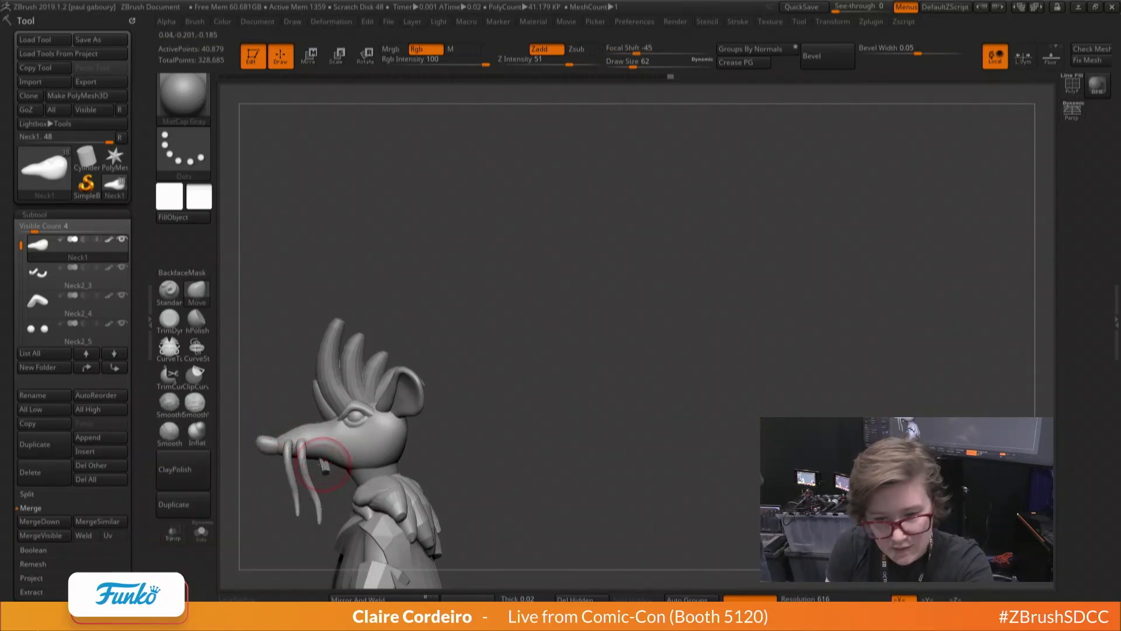
Make the tooth under the snout the active subtool and adjust its position with the Move transpose line
left_click(326, 466, "alt")
key("w")
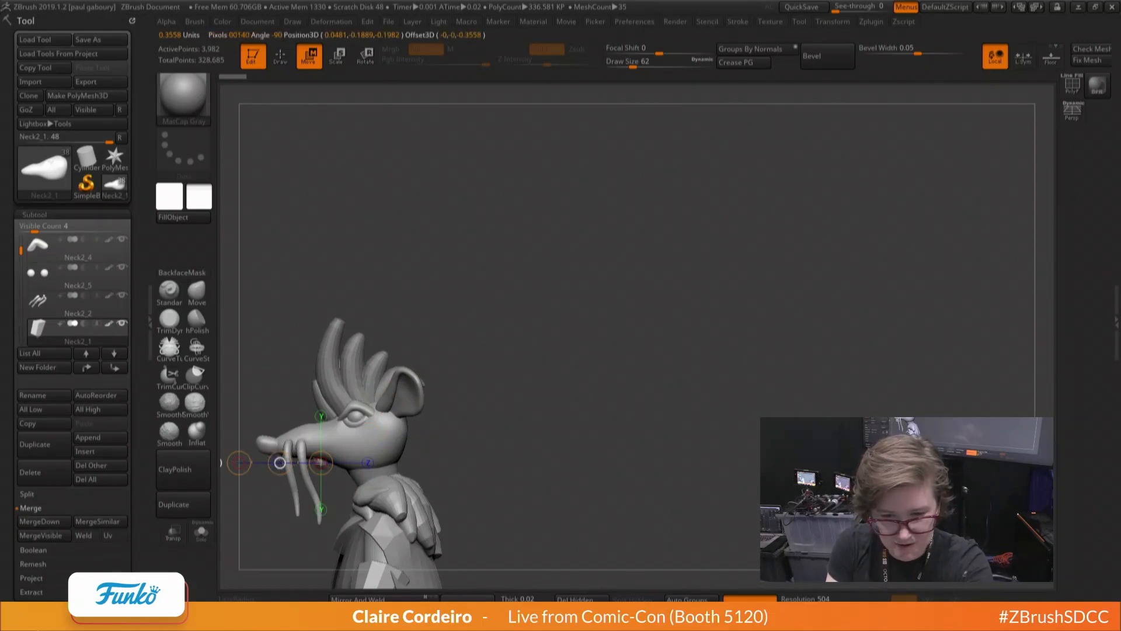
key("q")
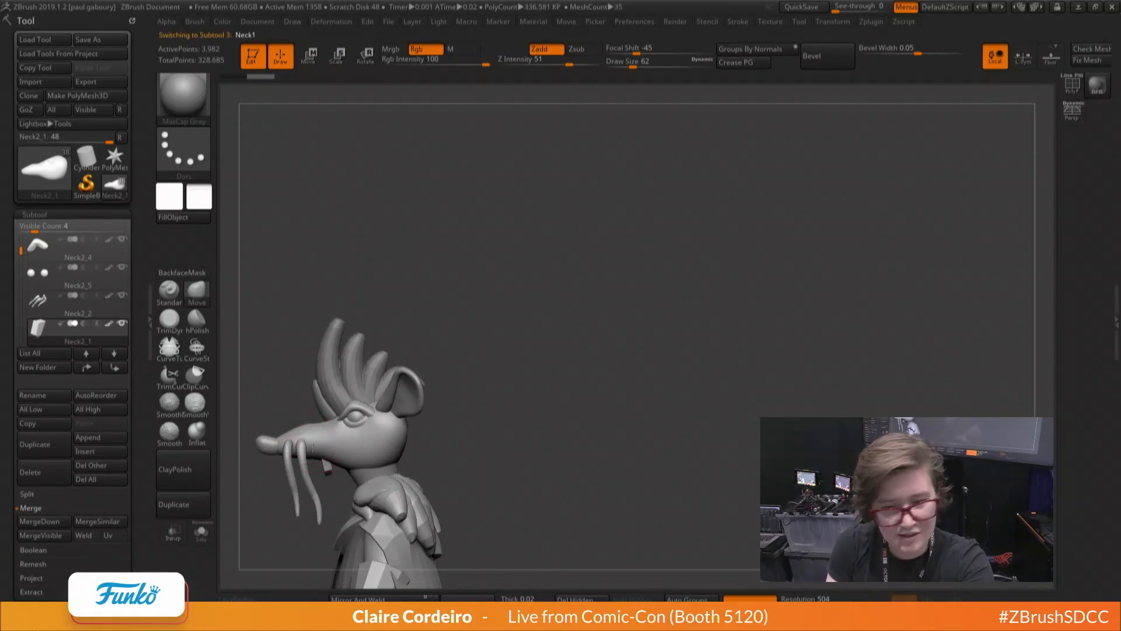
Refine the top of the snout on the head subtool with the Move brush at draw size 49 and smooth it
key("space")
mouse_move(297, 426)
left_mouse_down()
mouse_move(279, 457)
mouse_move(270, 442)
mouse_move(287, 430)
mouse_move(275, 431)
left_mouse_up()
key("space")
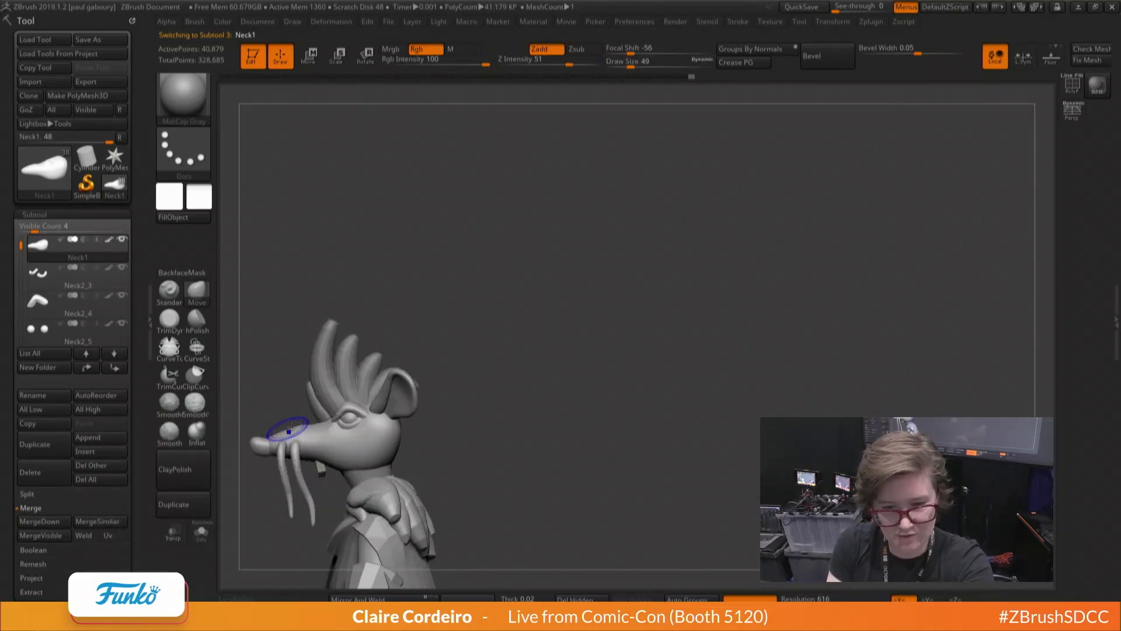
key("shift")
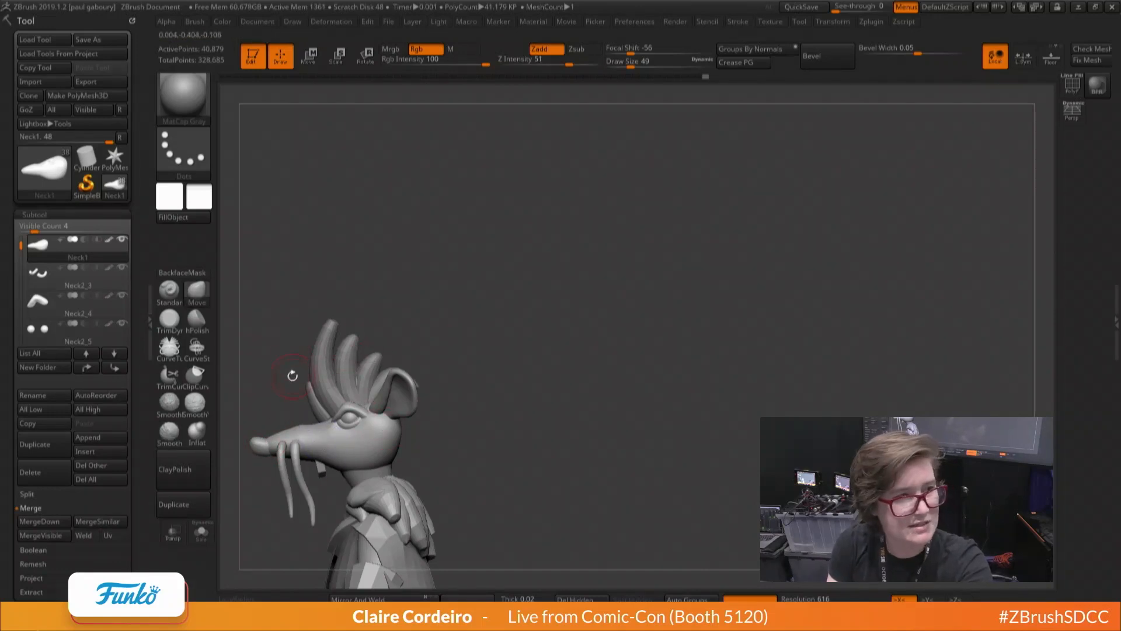
Select the crest spikes, mask all but the rearmost one, and pull its tip backward with the Move brush at draw size 33
mouse_move(293, 375)
left_mouse_down()
mouse_move(362, 385)
mouse_move(382, 372)
left_mouse_up()
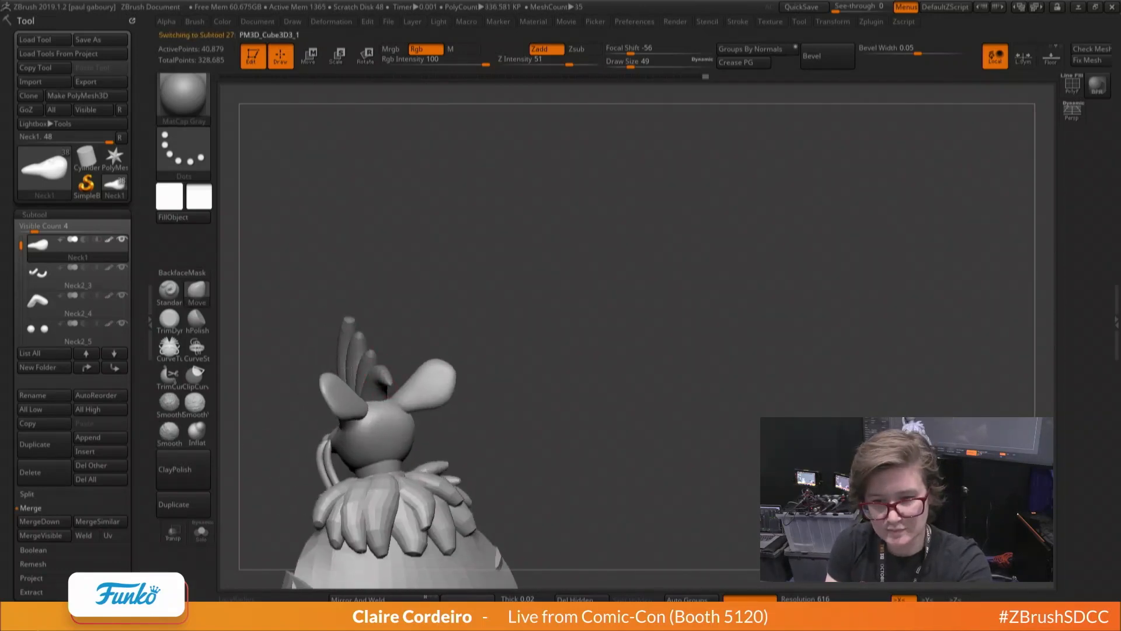
left_click_drag(292, 368, 372, 357)
left_click(372, 377, "alt")
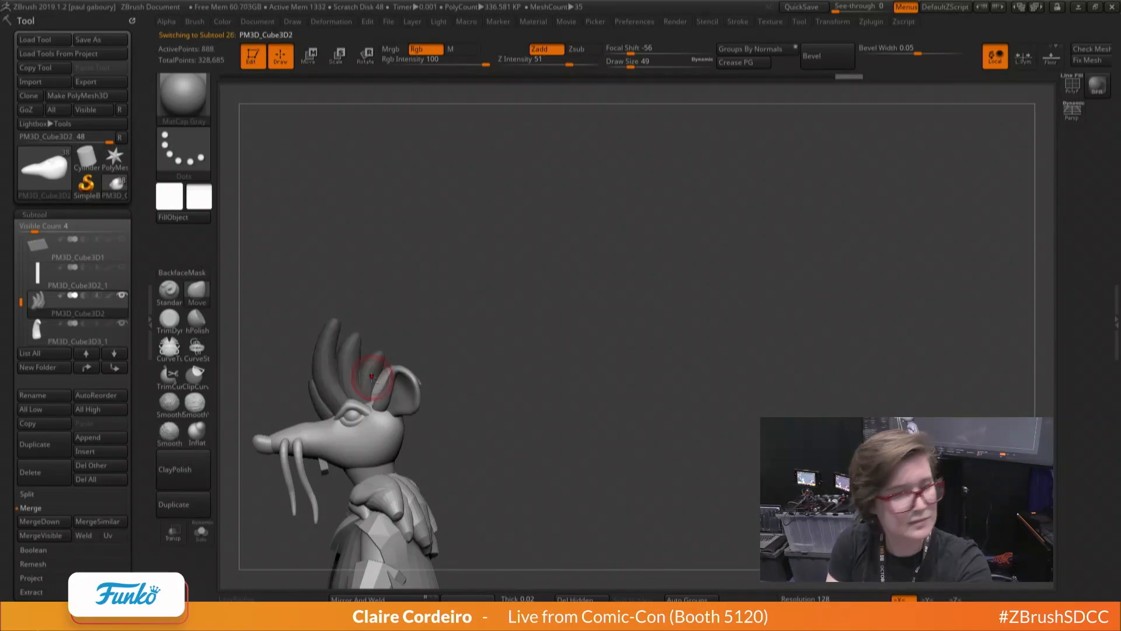
key("w")
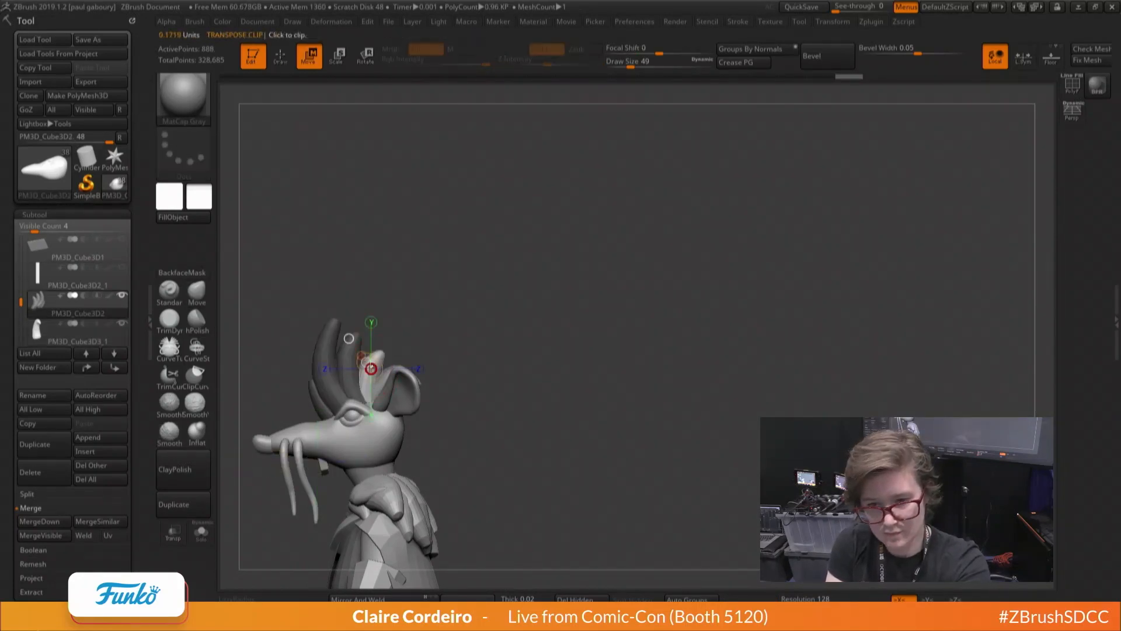
key("b")
key("m")
key("v")
key("space")
left_click(374, 353)
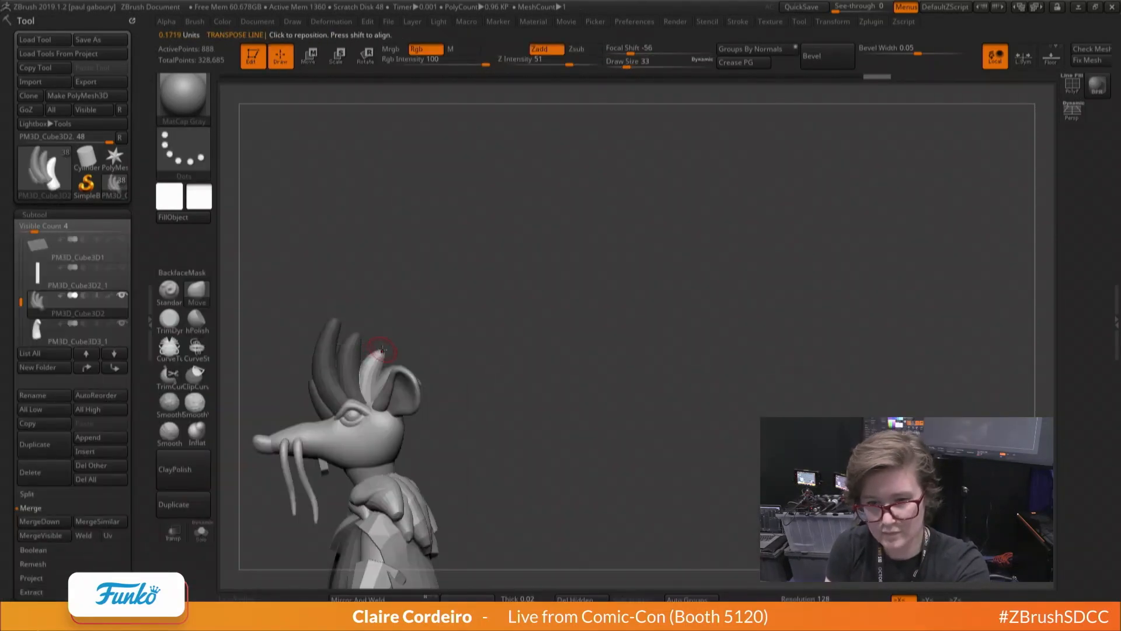
left_click_drag(380, 352, 389, 345)
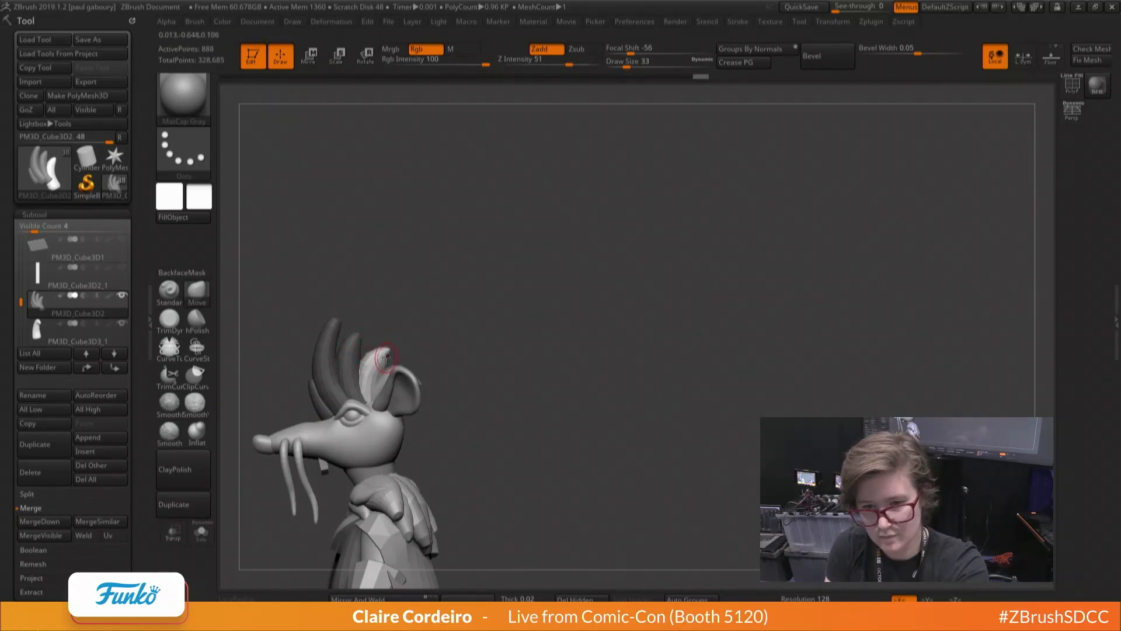
Clear the mask on the crest spikes and subdivide them once
key("w")
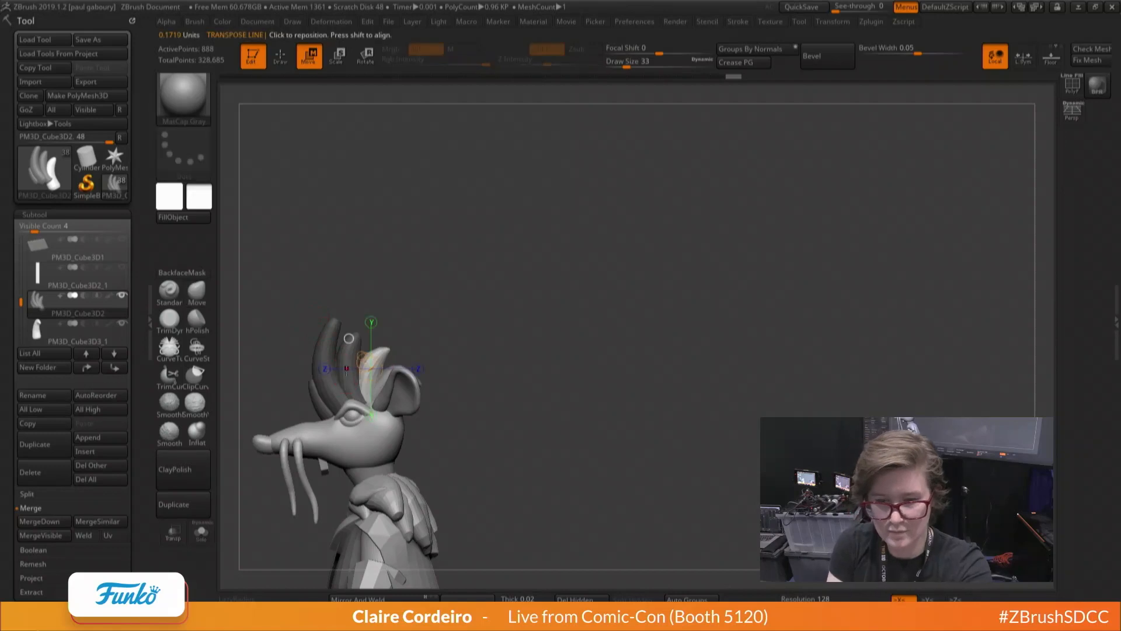
left_click(343, 348, "ctrl")
left_click(329, 336, "ctrl")
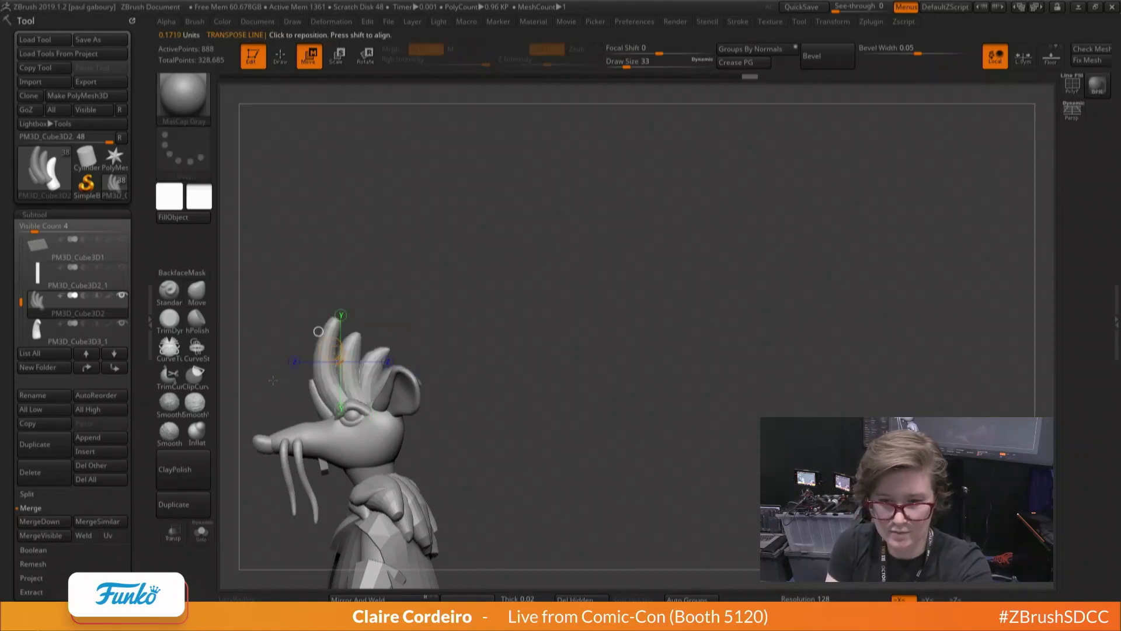
Mask everything except the middle crest spike, then smooth and reshape it into a backward-curving point at draw sizes 41 and 59
key("q")
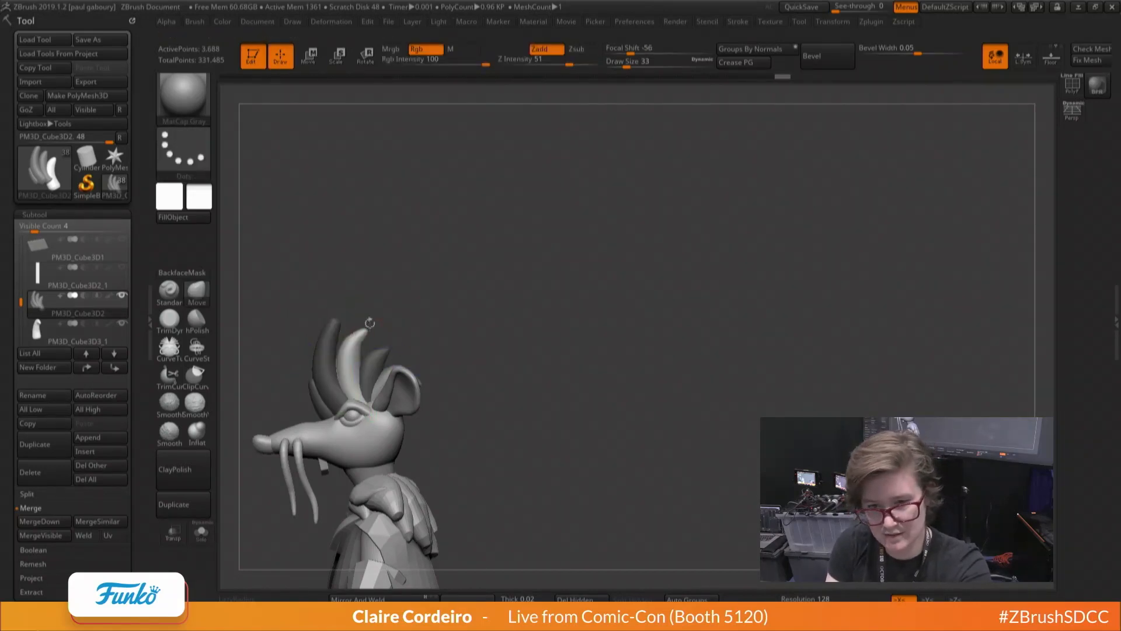
key("bracketright")
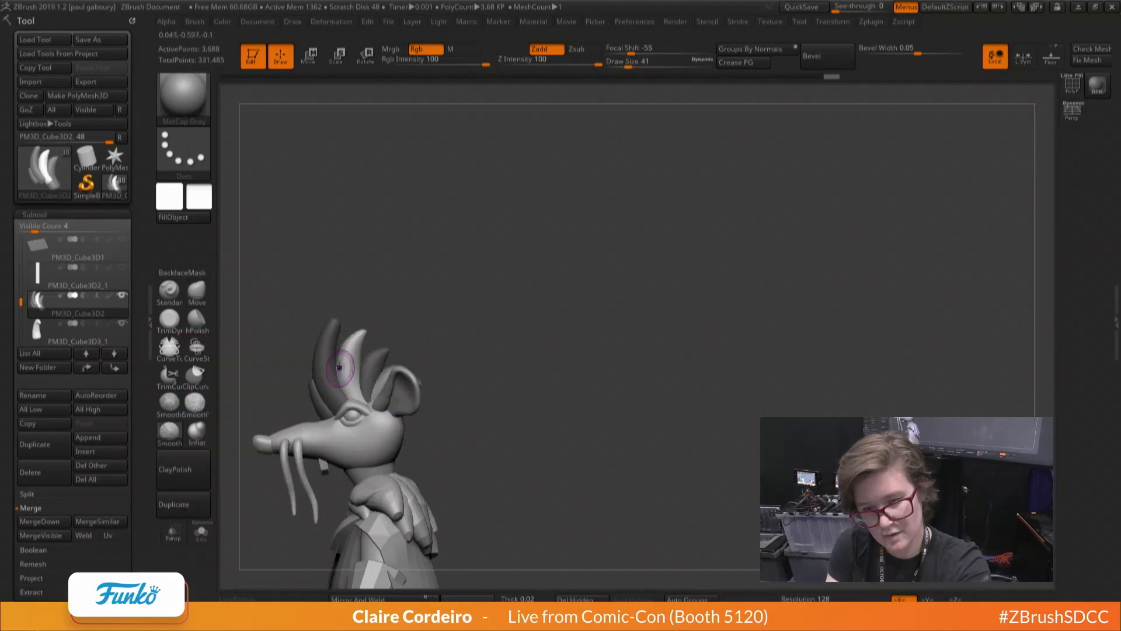
key("space")
left_click(329, 367)
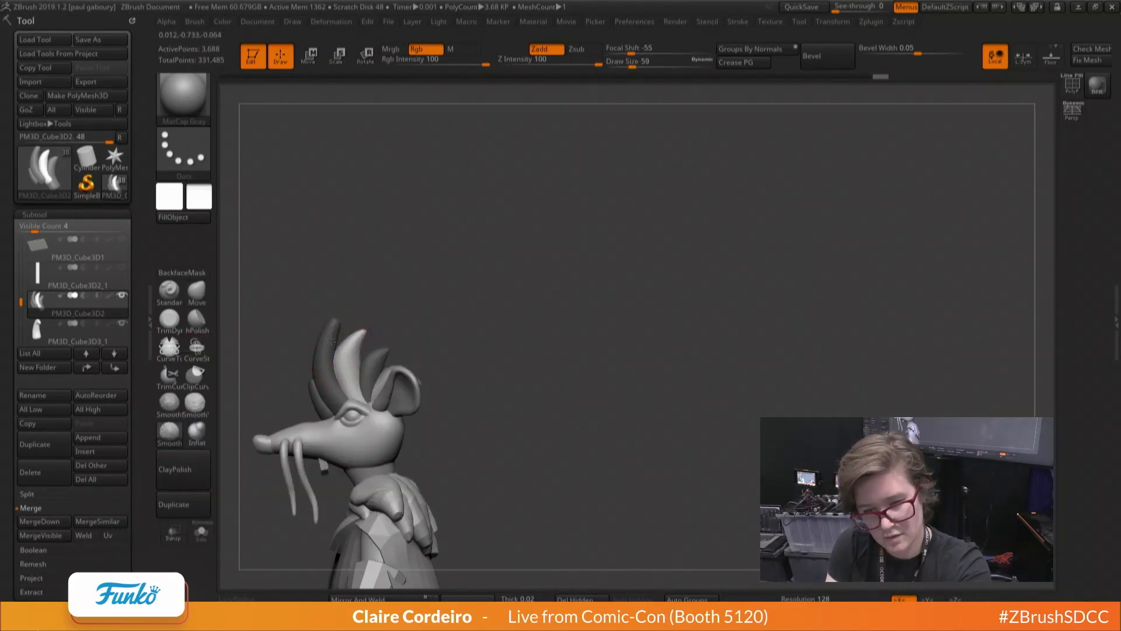
key("space")
left_click(355, 352)
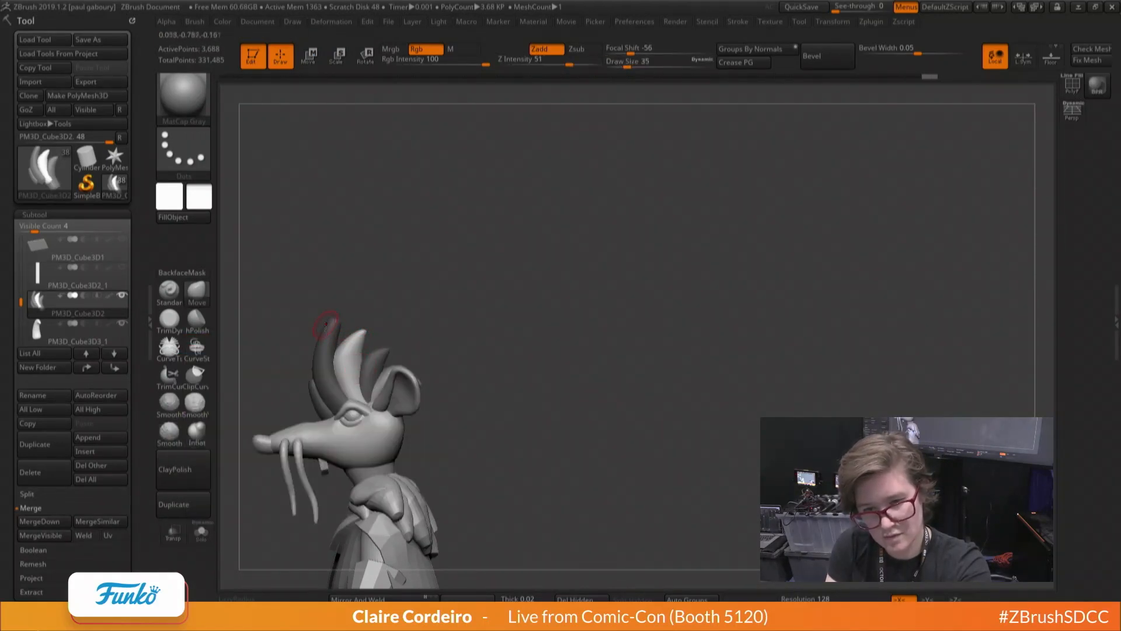
Mask everything except the tallest crest spike and pull its tip up and backward with the Move brush
mouse_move(347, 345)
right_mouse_down()
mouse_move(355, 351)
mouse_move(317, 349)
right_mouse_up()
key("w")
left_click(321, 345, "ctrl")
key("q")
key("space")
left_click_drag(318, 362, 324, 362)
key("space")
left_click_drag(336, 325, 330, 318)
key("space")
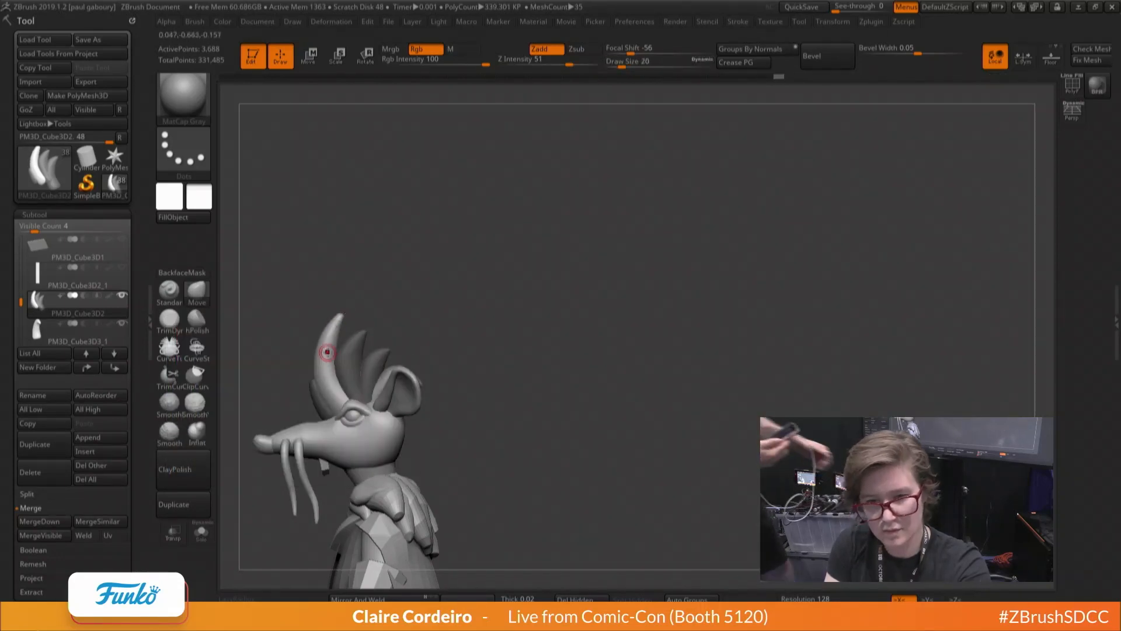
Fill out the tallest spike's front curve with the Move brush at draw size 65 and smooth its surface
key("space")
mouse_move(326, 359)
left_mouse_down()
mouse_move(338, 353)
mouse_move(340, 405)
mouse_move(315, 370)
left_mouse_up()
key("space")
key("space")
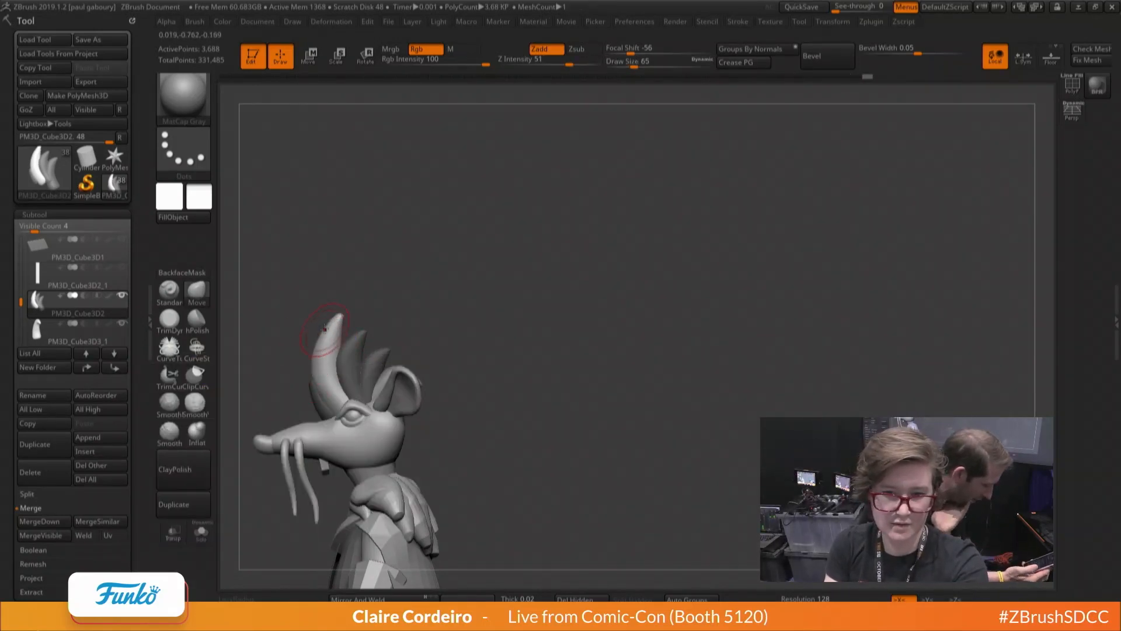
key("shift")
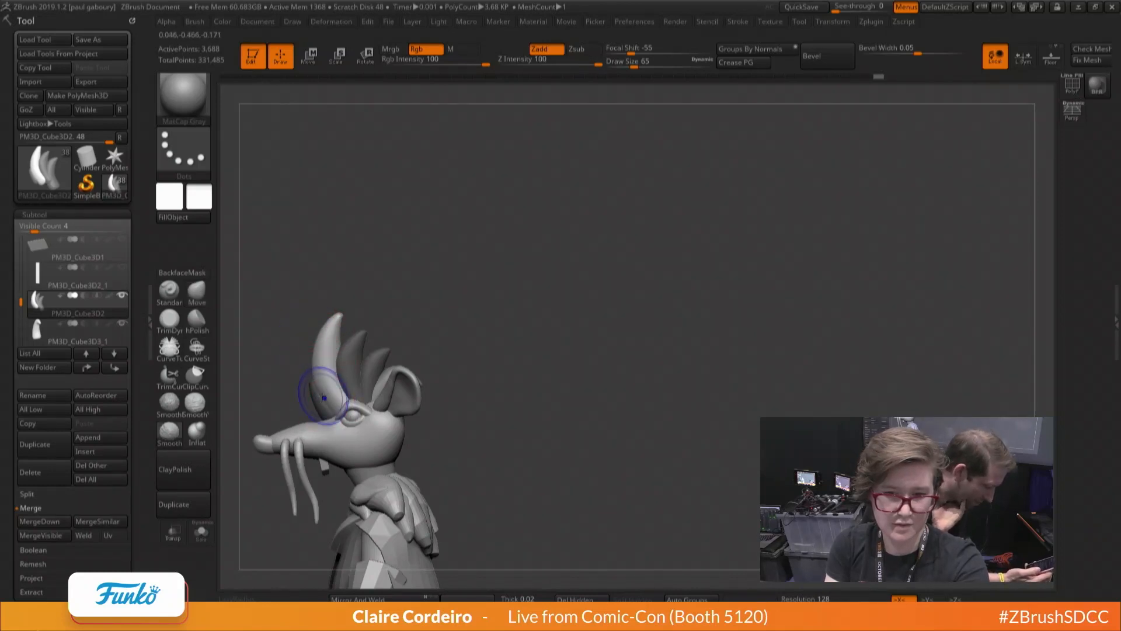
Shape the tallest spike's width and base from the front with the Move brush at draw sizes 74, 65 and 39
left_click_drag(279, 357, 301, 380)
left_click(301, 380, "alt")
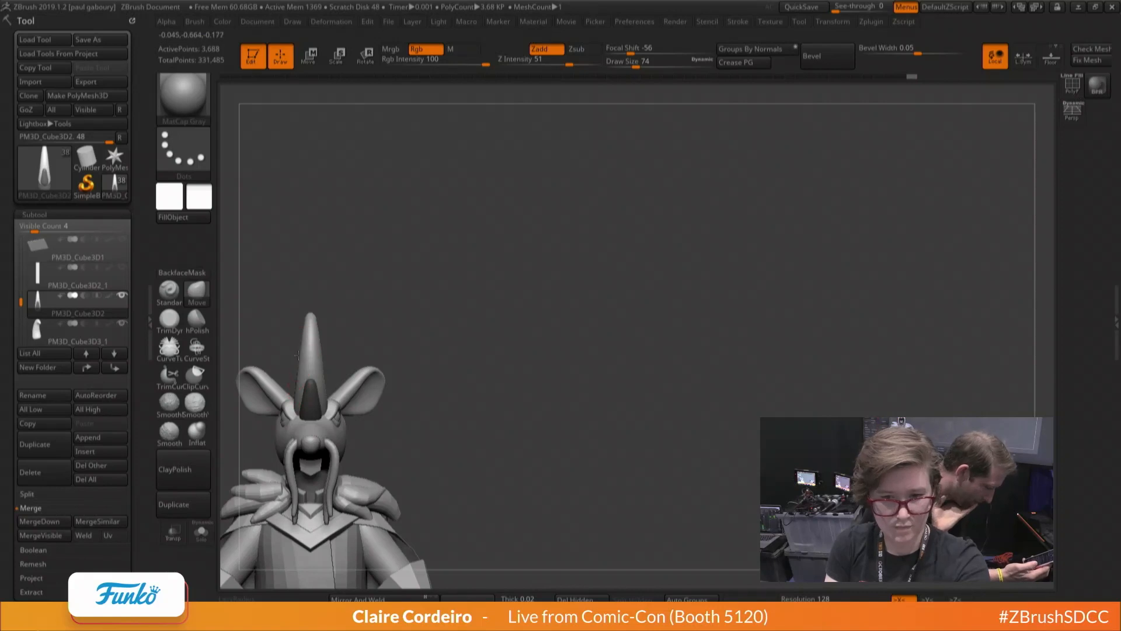
left_click_drag(298, 380, 295, 387)
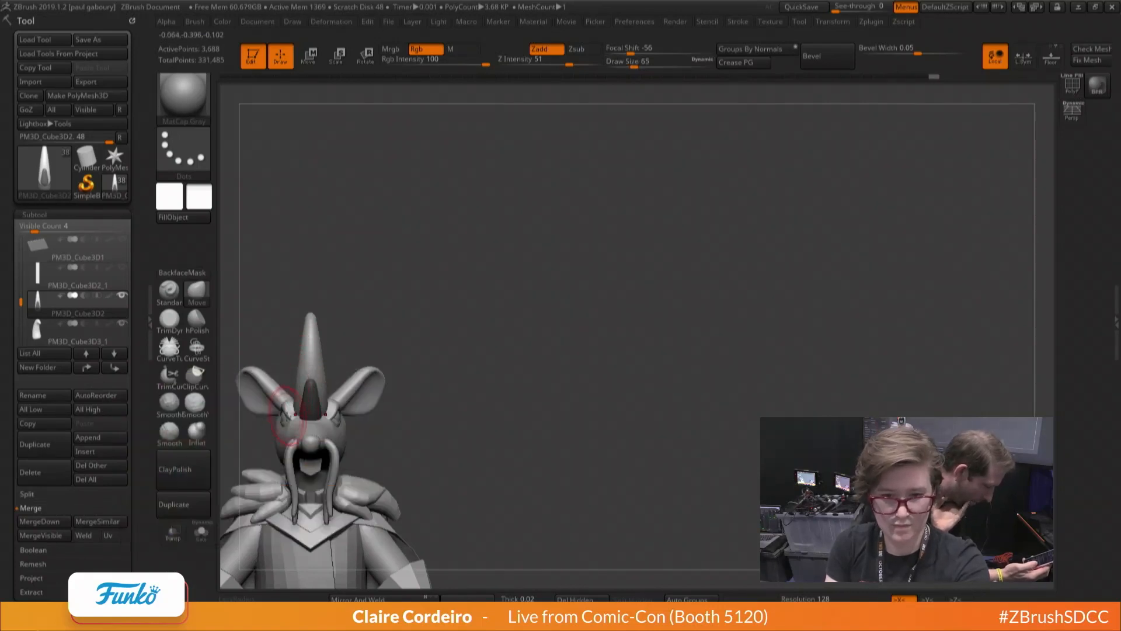
right_click_drag(286, 421, 311, 418)
key("[")
key("space")
left_click_drag(290, 403, 286, 403)
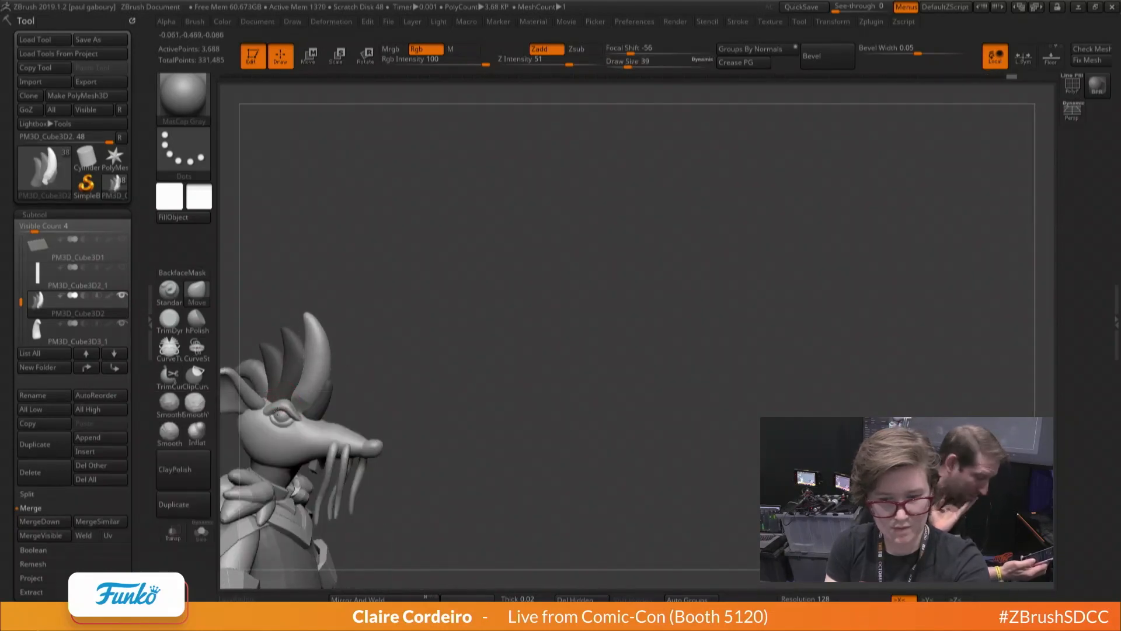
Mask everything except the small forehead spike and refine its base with the Move brush at draw size 29
mouse_move(280, 412)
right_mouse_down()
mouse_move(287, 403)
mouse_move(281, 440)
right_mouse_up()
key("space")
left_click_drag(302, 423, 297, 423)
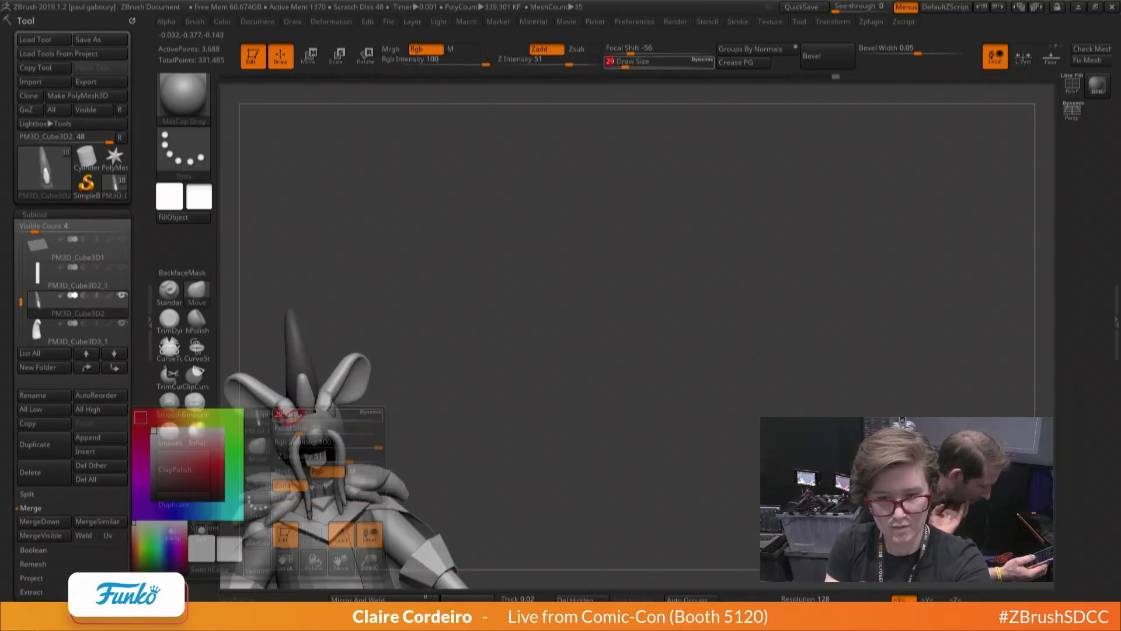
right_click_drag(290, 403, 301, 375)
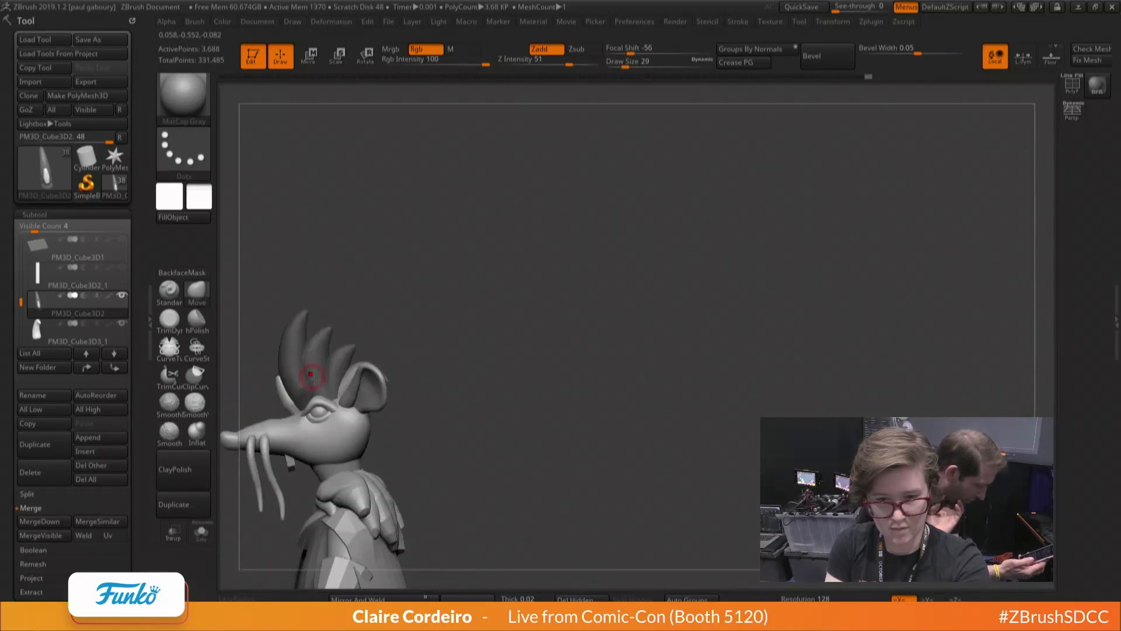
Isolate the middle crest spike with a mask and adjust its base in the skull with the Move brush at draw size 37
key("w")
key("q")
left_click(200, 533)
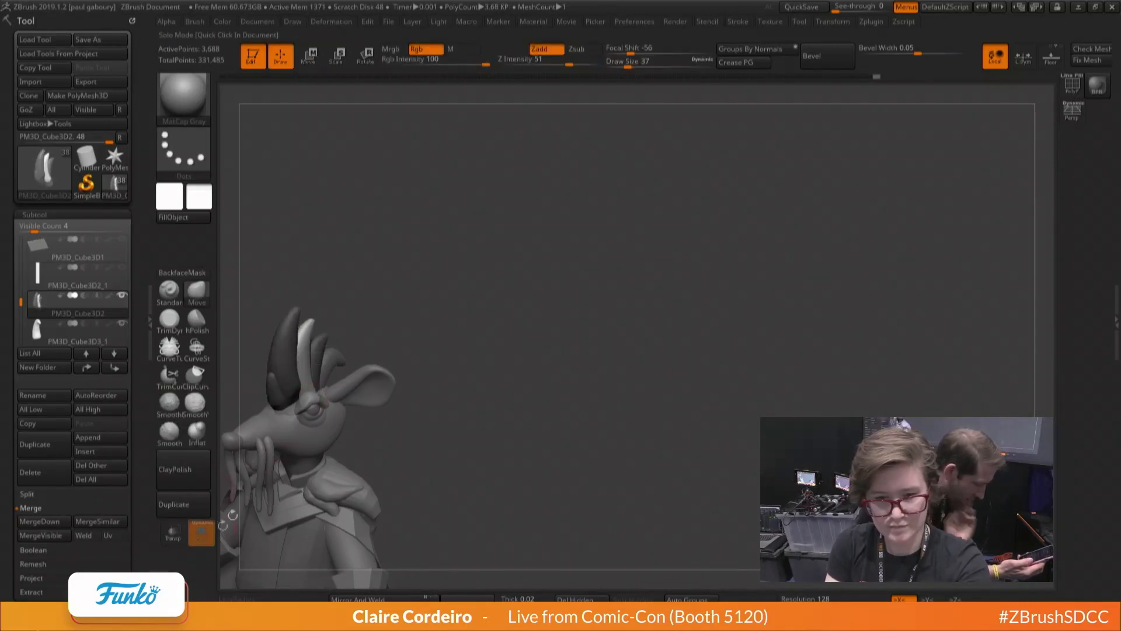
key("space")
key("space")
left_click_drag(304, 399, 308, 399)
Leave the other crest spikes masked and reshape the rearmost one's base with the Move brush at draw size 56
mouse_move(308, 402)
right_mouse_down()
mouse_move(301, 419)
mouse_move(255, 386)
mouse_move(277, 345)
mouse_move(302, 413)
mouse_move(336, 397)
mouse_move(308, 379)
mouse_move(378, 407)
right_mouse_up()
key("w")
key("q")
left_click(201, 532)
right_click_drag(285, 463, 377, 417)
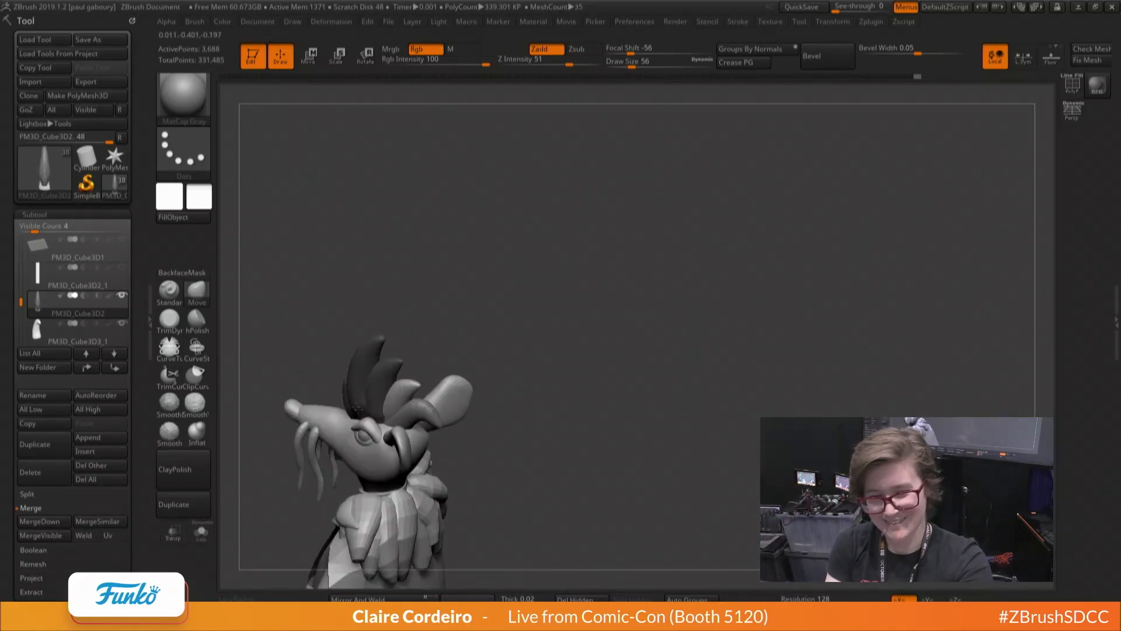
key("space")
left_click_drag(378, 413, 367, 414)
mouse_move(353, 413)
right_mouse_down()
mouse_move(371, 419)
mouse_move(315, 378)
mouse_move(273, 370)
mouse_move(294, 343)
mouse_move(386, 418)
right_mouse_up()
Clear the crest spike mask and smooth the tallest spike at draw size 39
key("w")
key("q")
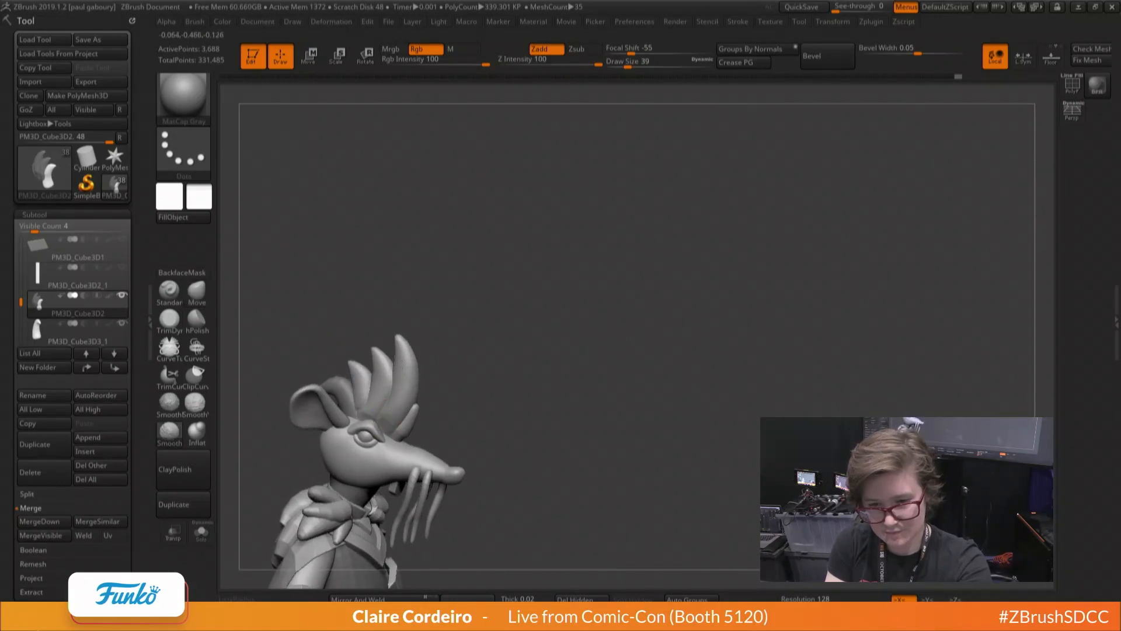
left_click_drag(402, 365, 400, 374, "shift")
mouse_move(400, 374)
right_mouse_down()
mouse_move(380, 380)
mouse_move(405, 372)
right_mouse_up()
Mask everything except the middle crest spike and adjust its curve with the Move brush at draw size 46
key("w")
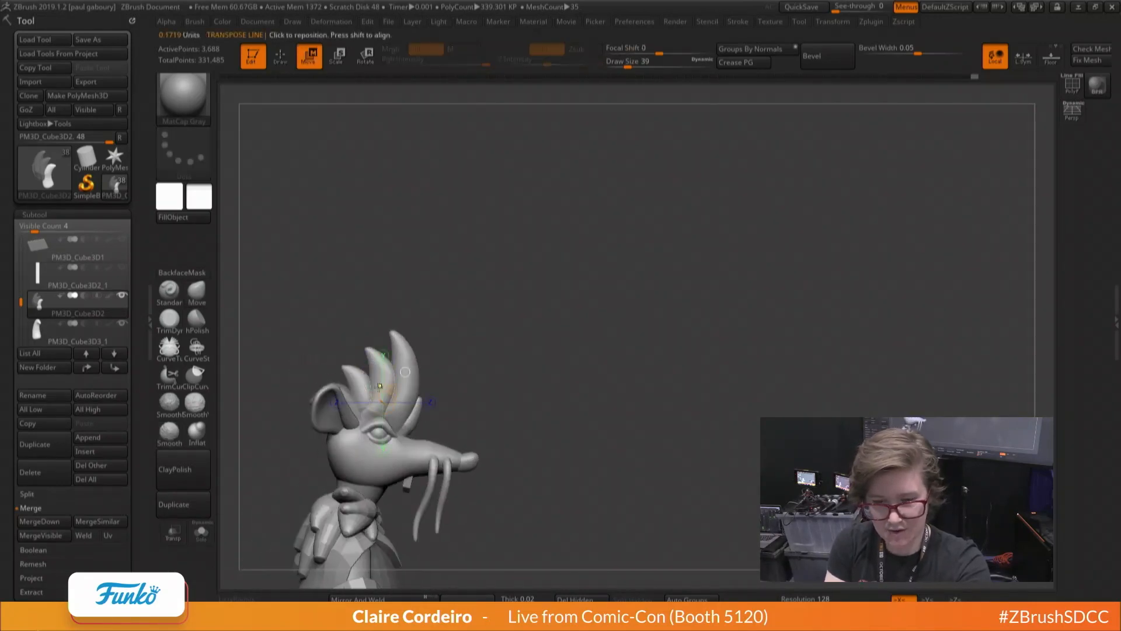
left_click(379, 387, "ctrl")
key("q")
key("b")
key("m")
key("v")
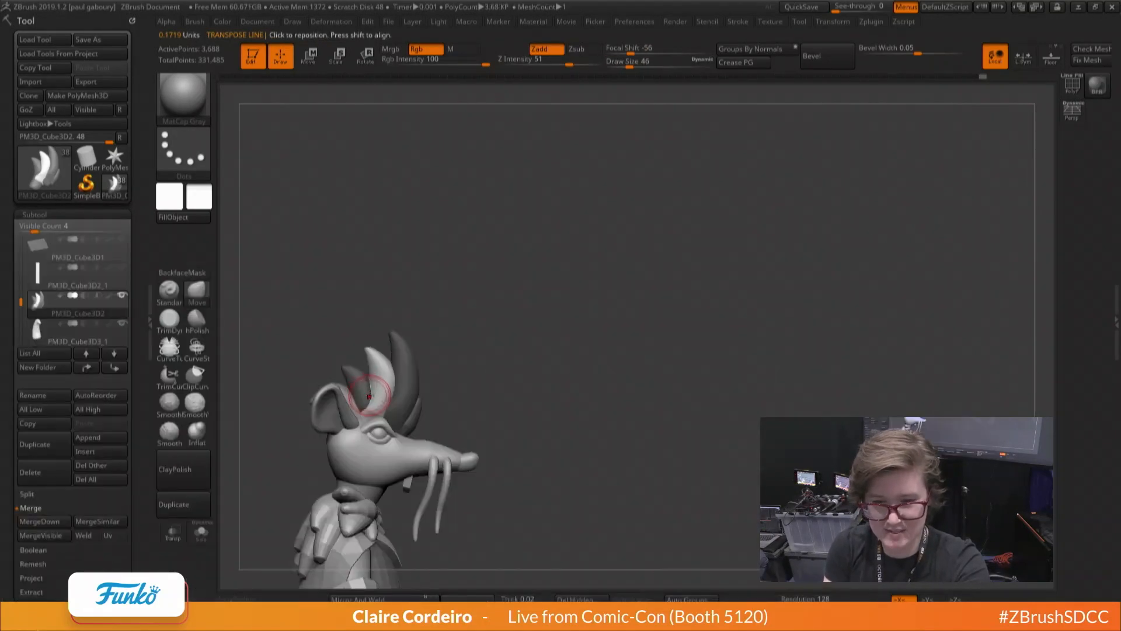
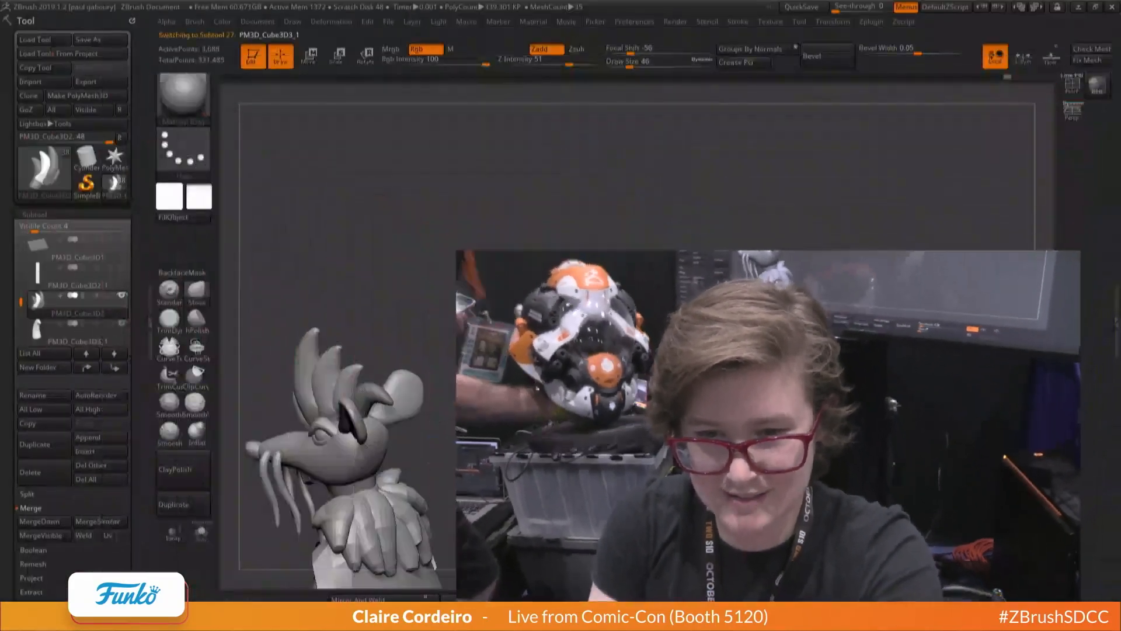
Reposition the separated rear spike subtool with the Move transpose line and check its polyframe
key("w")
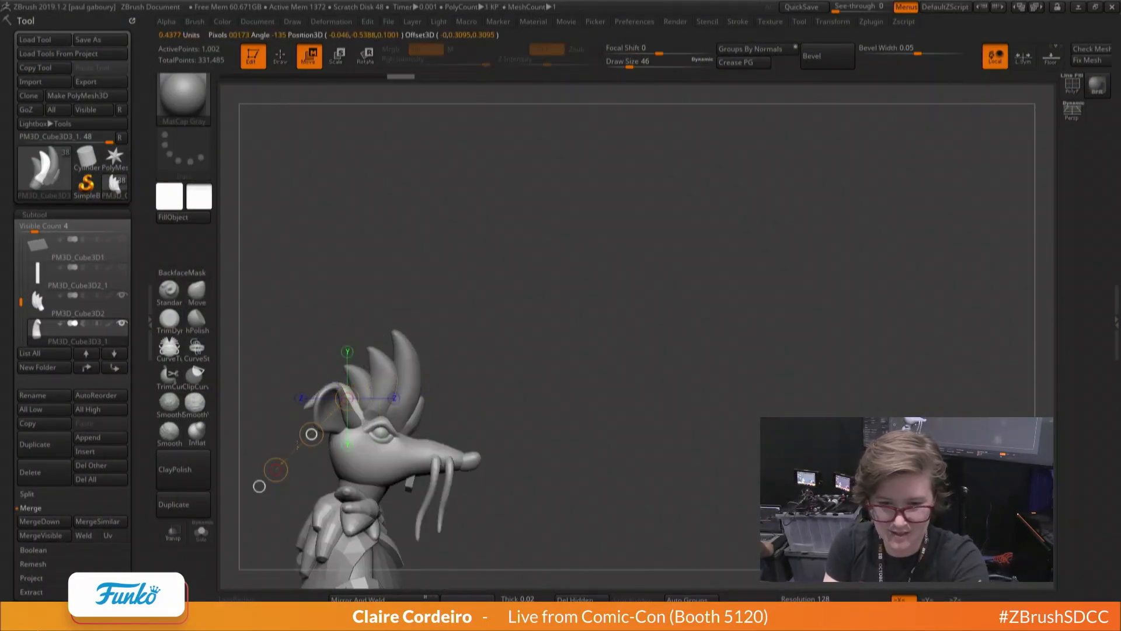
left_click_drag(275, 386, 346, 386)
key("q")
key("shift+f")
key("shift+f")
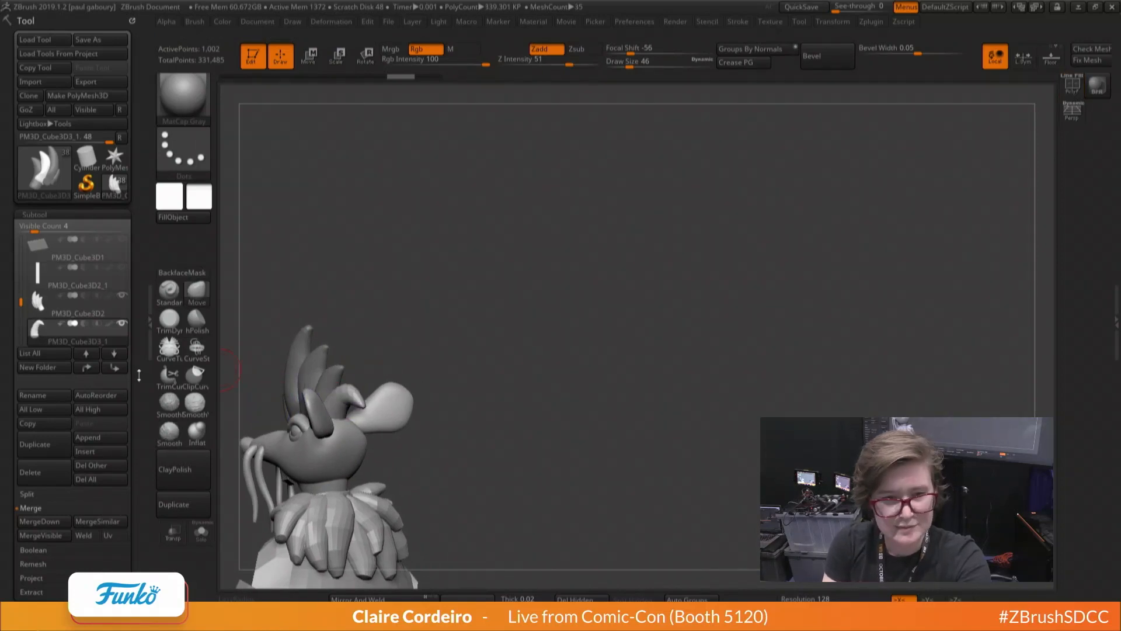
Delete the separated rear spike's lower subdivision levels and duplicate the spike within its subtool, offset slightly down and back
left_click_drag(139, 375, 139, 236)
left_click(58, 470)
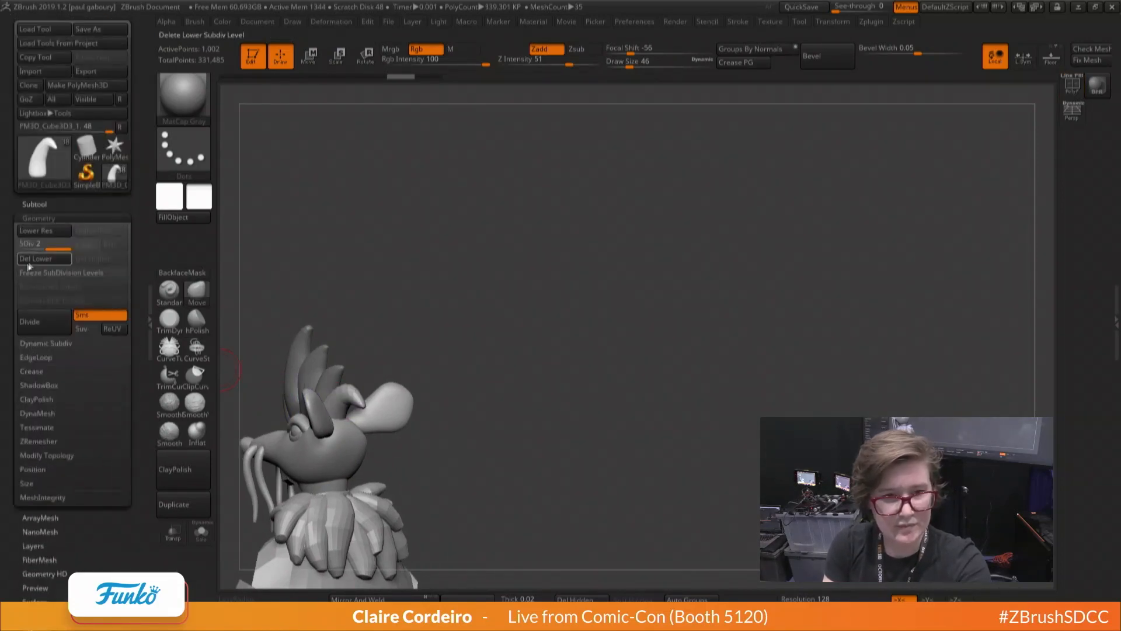
left_click(36, 261)
left_click_drag(257, 368, 226, 370)
key("w")
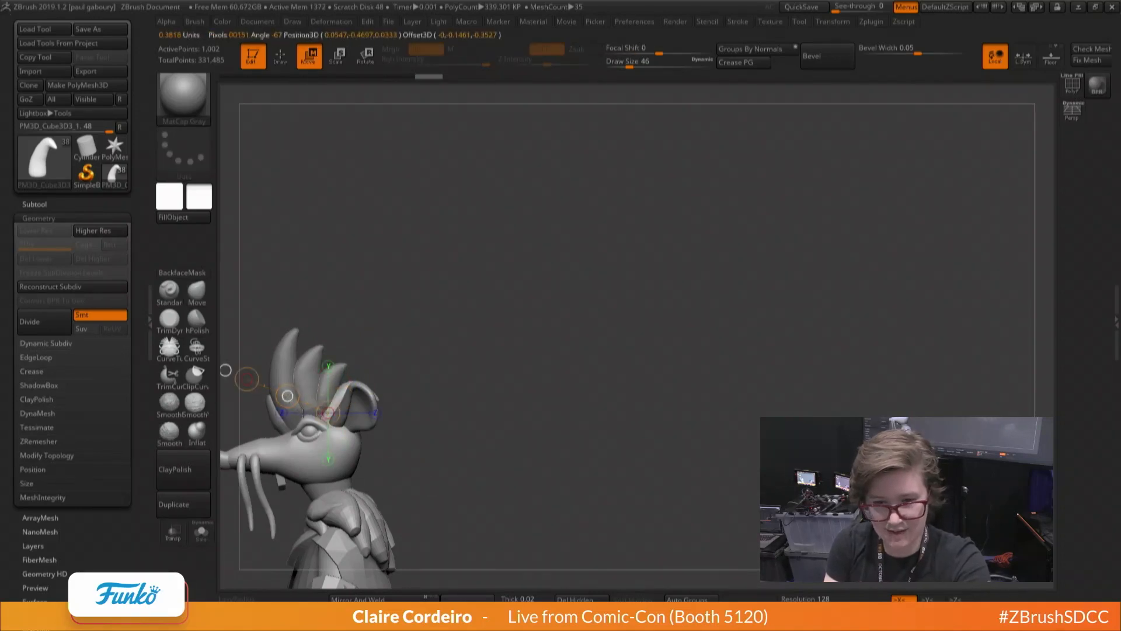
right_click_drag(288, 396, 303, 409)
left_click(201, 532)
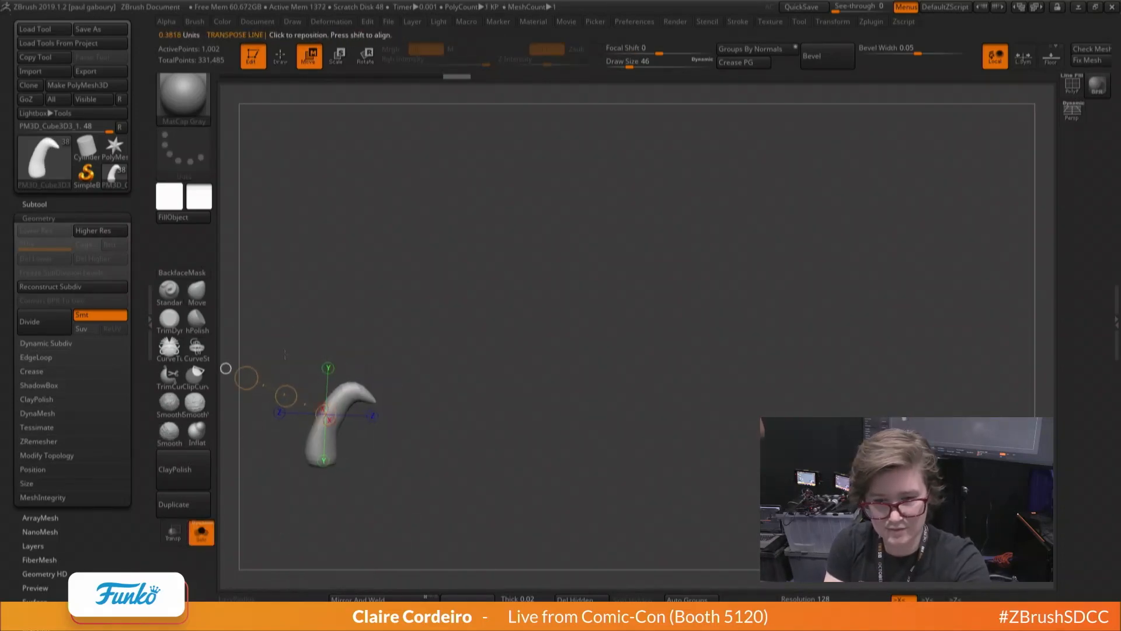
left_click_drag(285, 397, 299, 409, "ctrl")
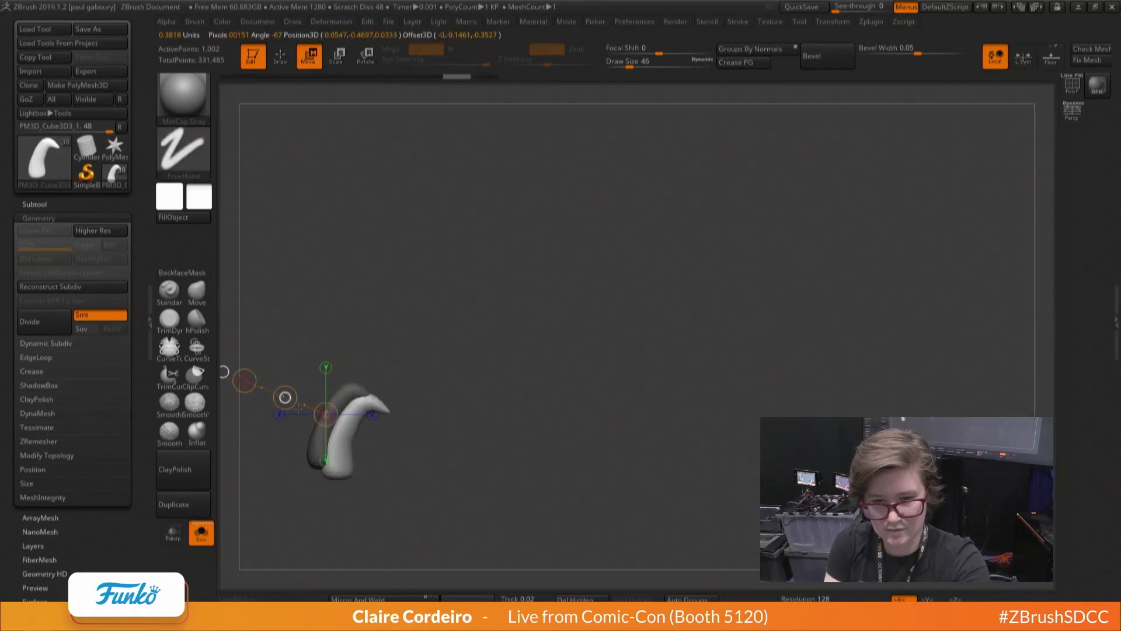
left_click(200, 532)
Reposition and reshape the duplicated rear spike behind the head with the Move brush at draw size 77
right_click_drag(397, 385, 279, 378)
key("b")
key("m")
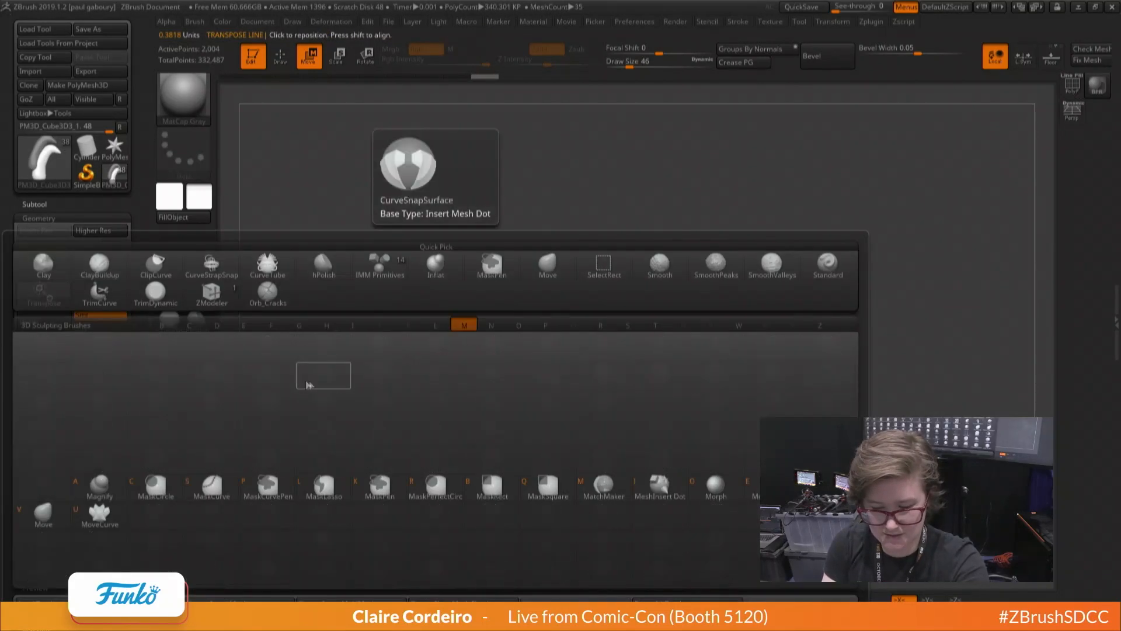
key("v")
key("space")
left_click_drag(330, 415, 340, 415)
right_click_drag(340, 415, 397, 415)
key("space")
mouse_move(323, 437)
left_mouse_down()
mouse_move(328, 412)
mouse_move(335, 426)
left_mouse_up()
key("space")
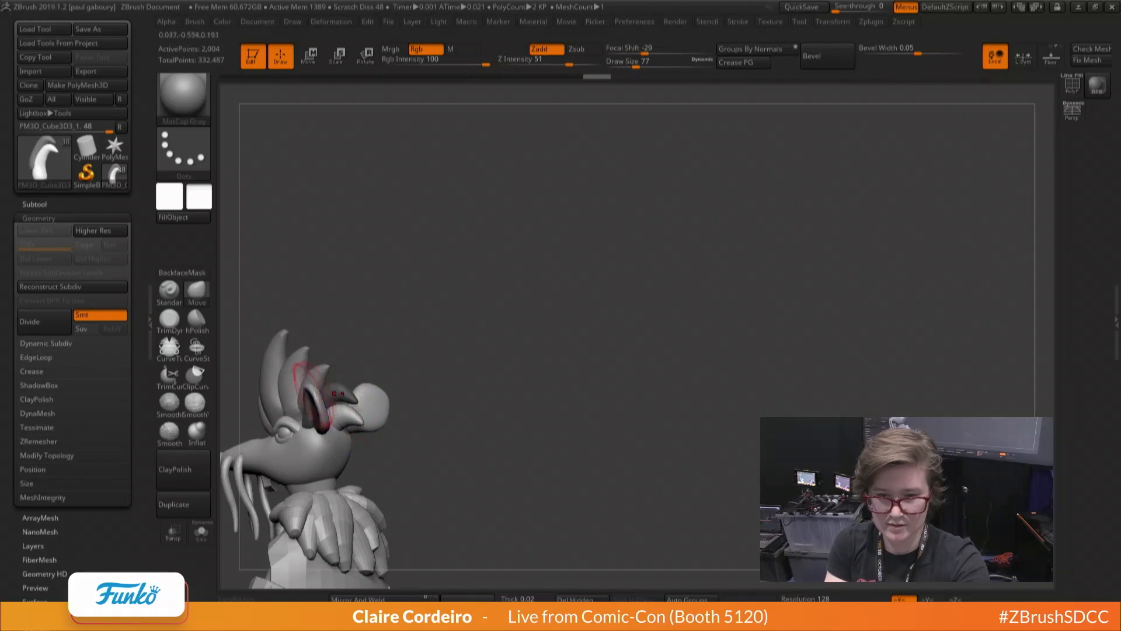
right_click_drag(338, 394, 359, 417)
key("space")
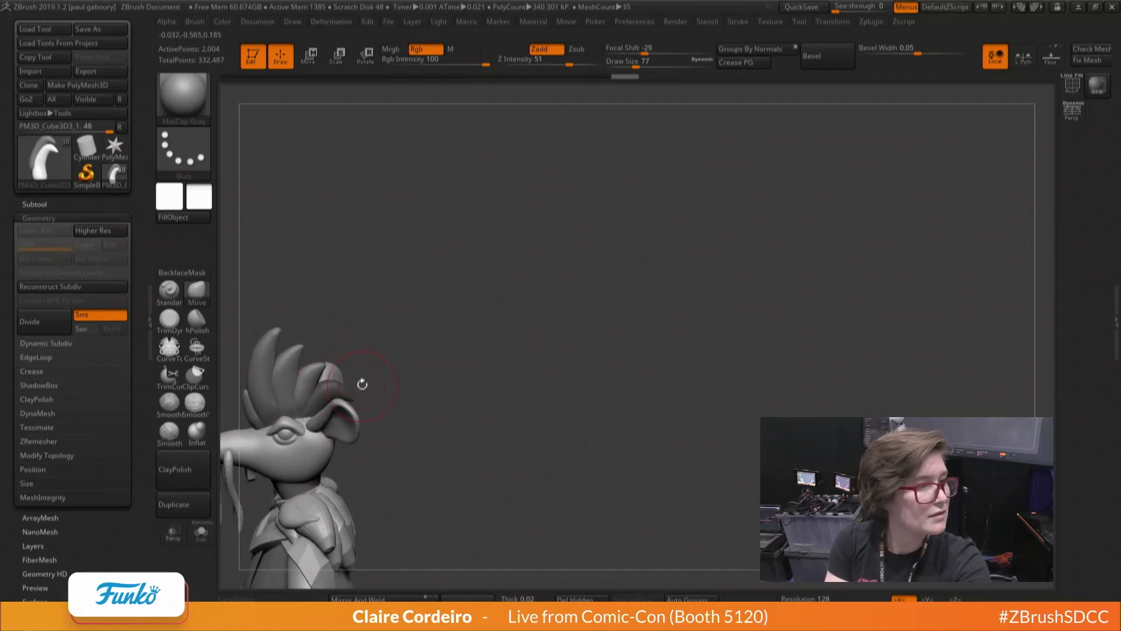
Adjust the duplicated spike's shape as seen from behind with the Move brush at draw sizes 94 and 71
mouse_move(367, 375)
right_mouse_down()
mouse_move(336, 426)
mouse_move(323, 397)
mouse_move(298, 408)
right_mouse_up()
key("w")
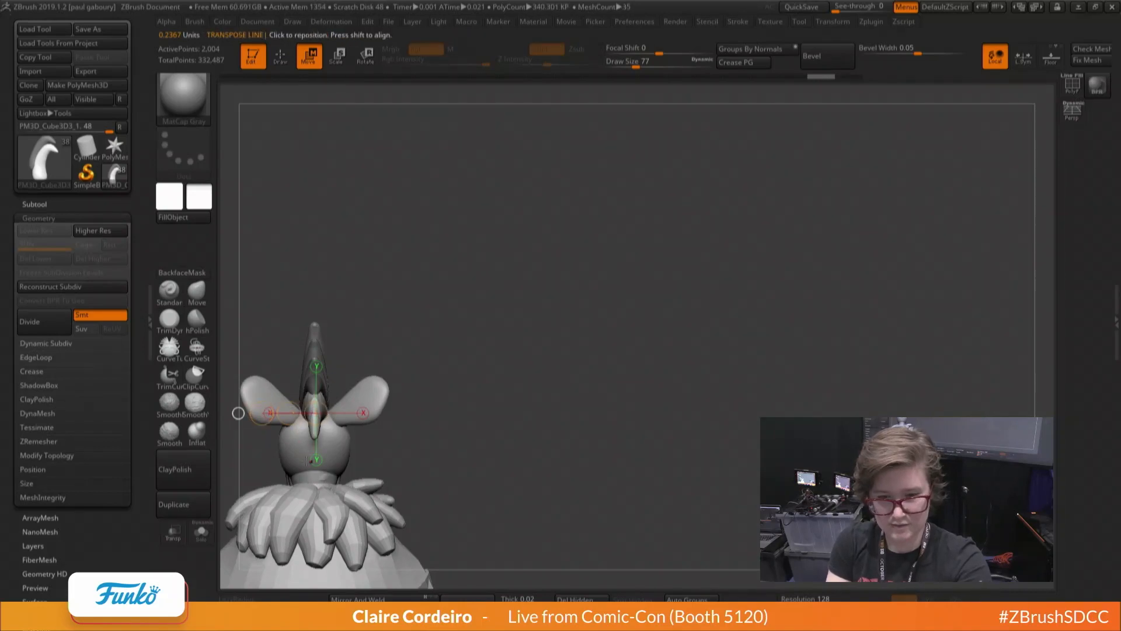
key("b")
key("m")
key("v")
key("space")
left_click_drag(297, 444, 301, 445)
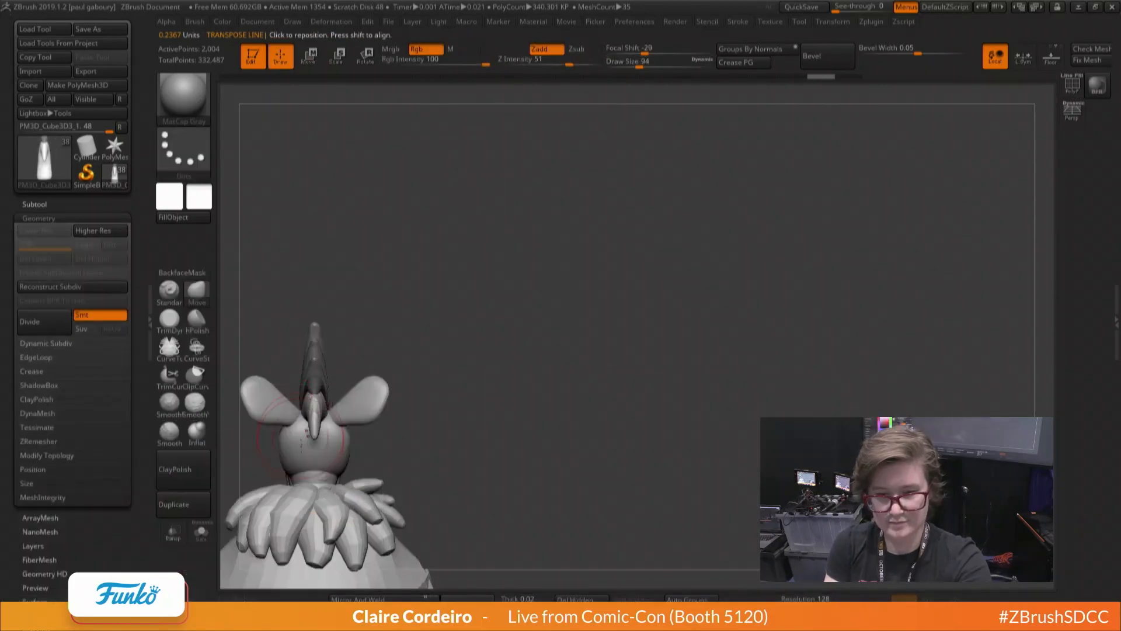
right_click_drag(272, 402, 305, 382)
key("space")
left_click_drag(308, 421, 302, 422)
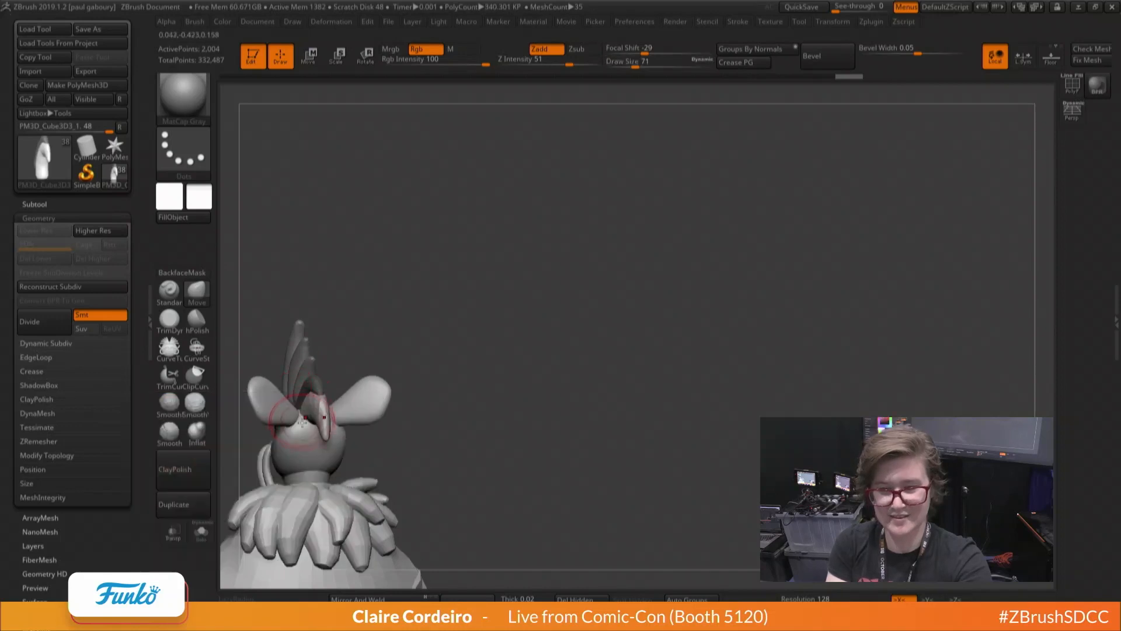
Refine the duplicated spike's sides from above with the Move brush at draw size 41, isolating the subtool to check it
mouse_move(295, 397)
right_mouse_down()
mouse_move(308, 419)
mouse_move(290, 468)
right_mouse_up()
key("space")
left_click_drag(295, 429, 285, 429)
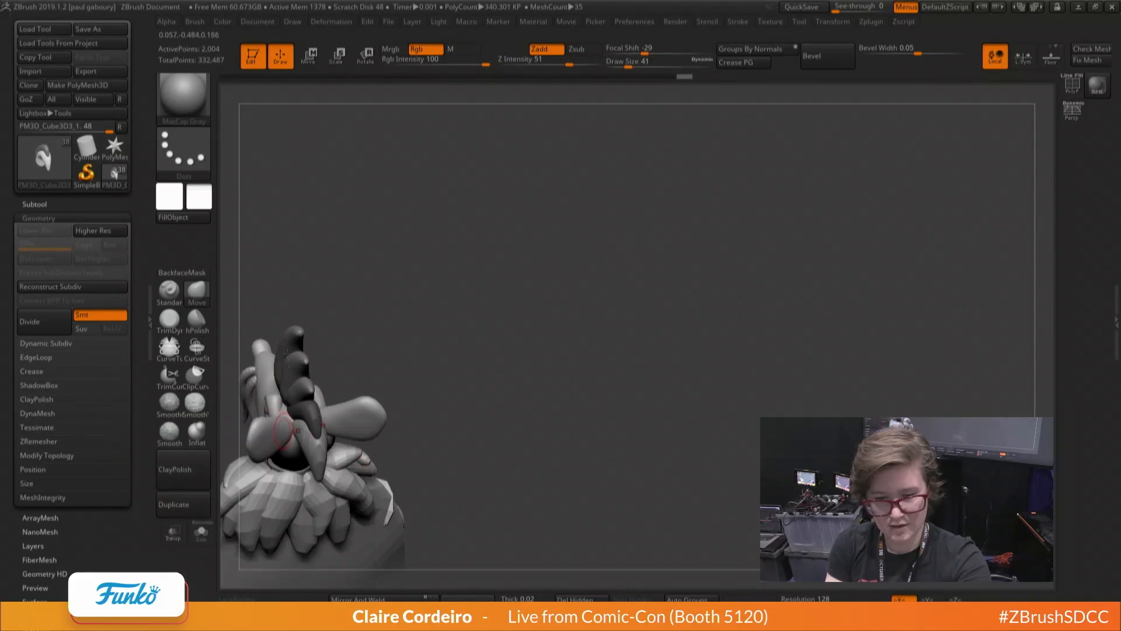
right_click_drag(283, 431, 289, 451)
left_click(201, 532)
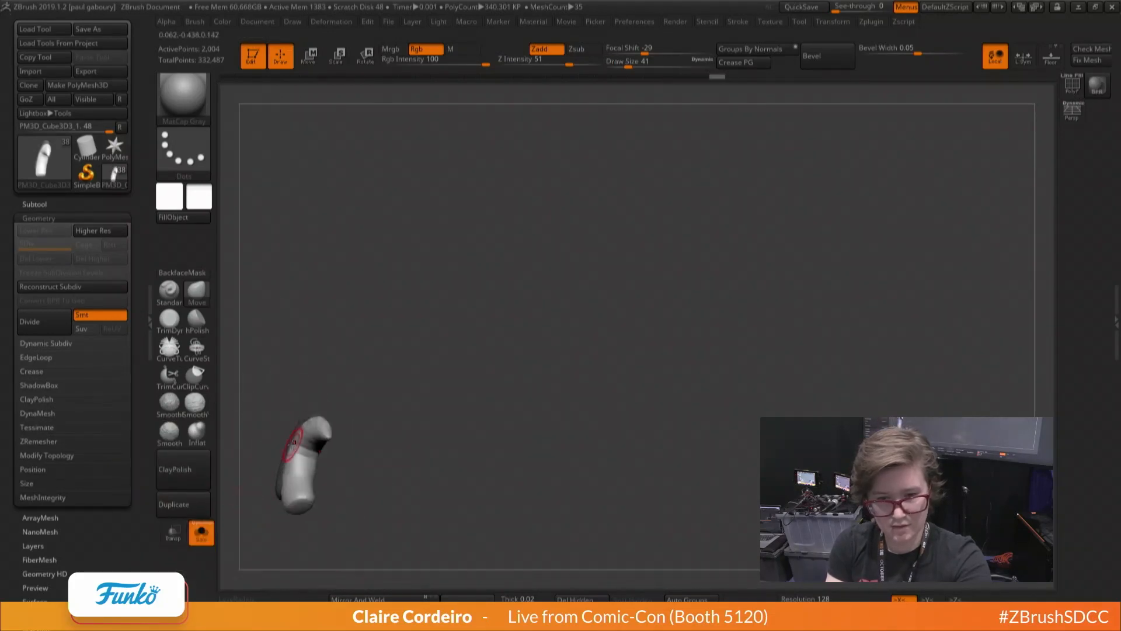
right_click_drag(299, 454, 380, 447)
left_click(202, 534)
Stretch the duplicated rear spike sideways from the top view with the Move transpose line
key("w")
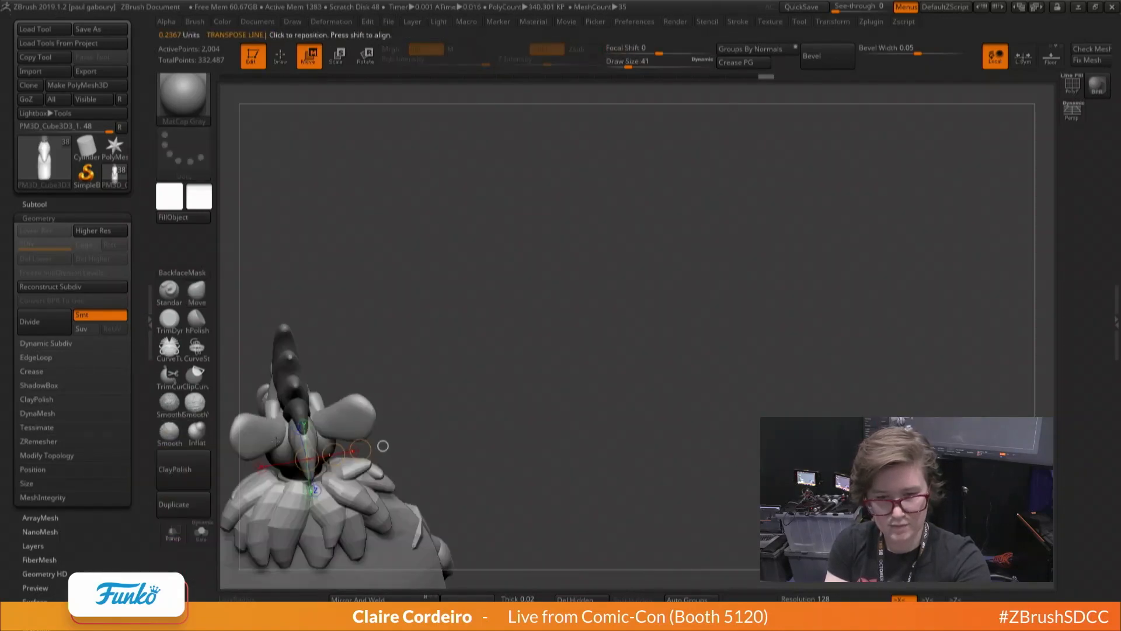
right_click_drag(276, 442, 253, 315, "shift")
left_click_drag(245, 295, 247, 316, "ctrl")
right_click_drag(247, 315, 334, 348, "alt")
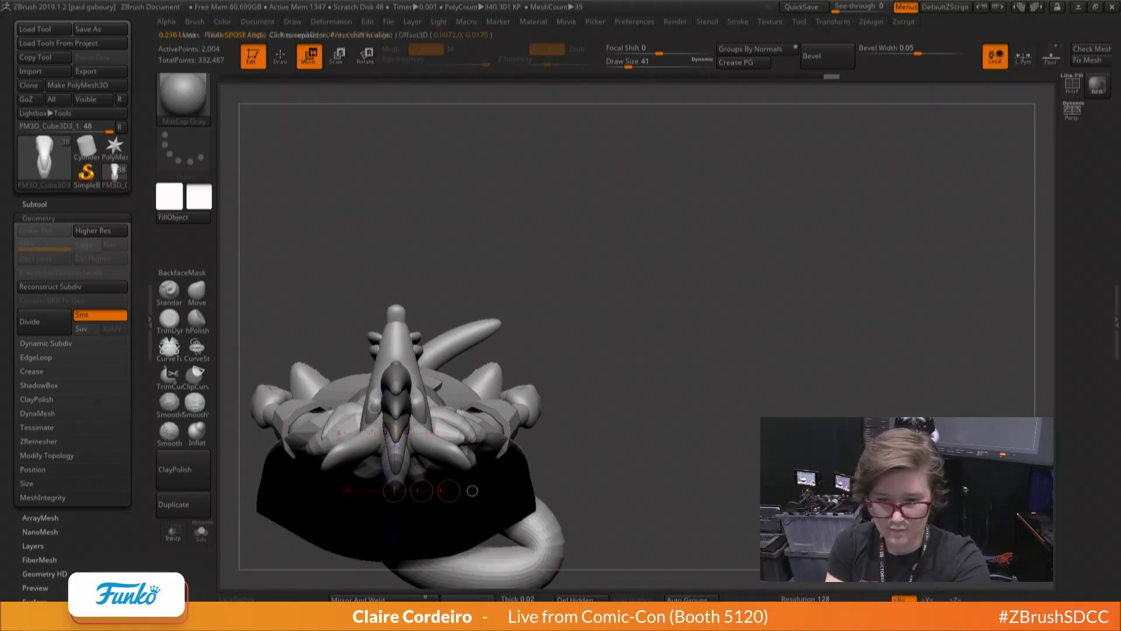
left_click_drag(396, 431, 320, 445)
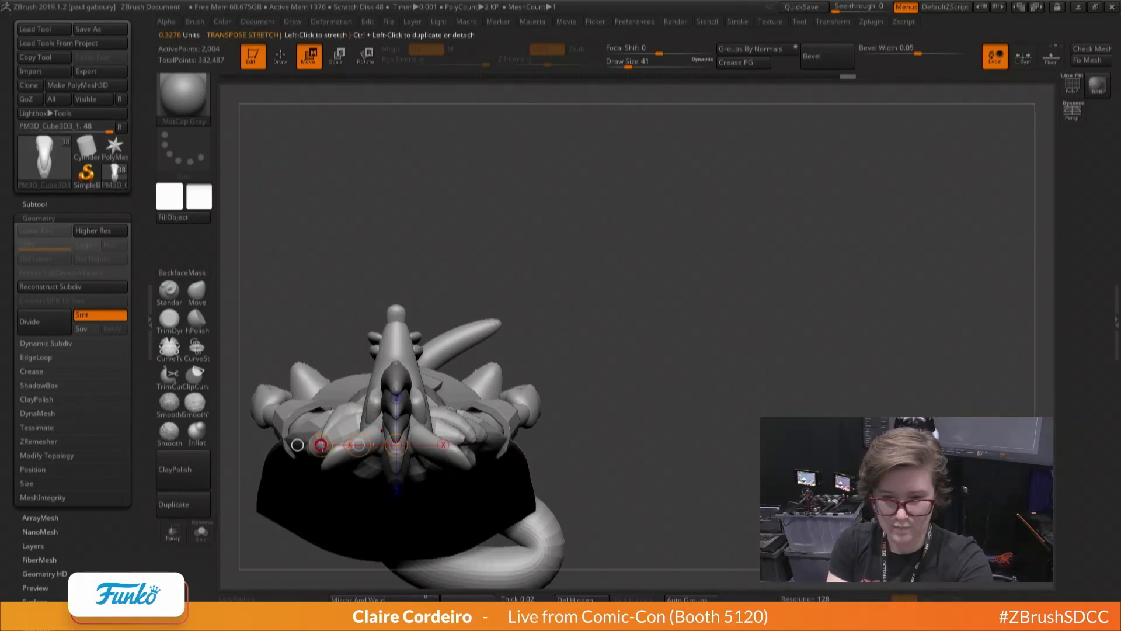
mouse_move(385, 385)
right_mouse_down()
mouse_move(372, 435)
mouse_move(424, 418)
mouse_move(409, 413)
right_mouse_up()
Mask the lower rear spike and reshape the upper one's curve with the Move brush at draw sizes 97 and 56
key("b")
key("m")
key("v")
key("w")
key("q")
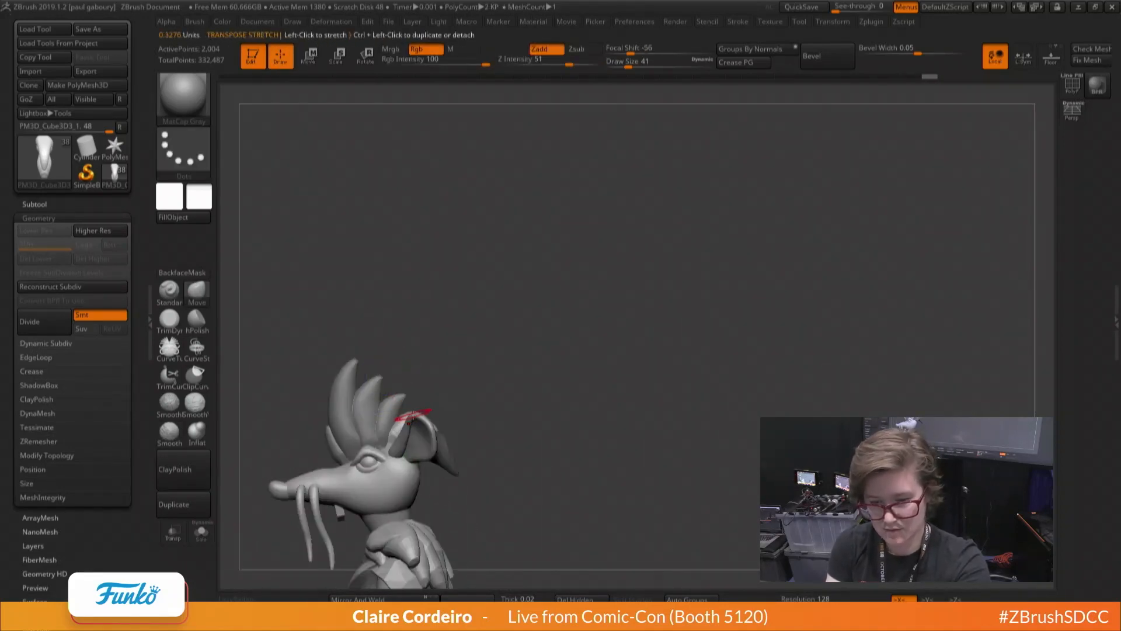
key("b")
key("m")
key("v")
key("space")
left_click_drag(413, 417, 423, 416)
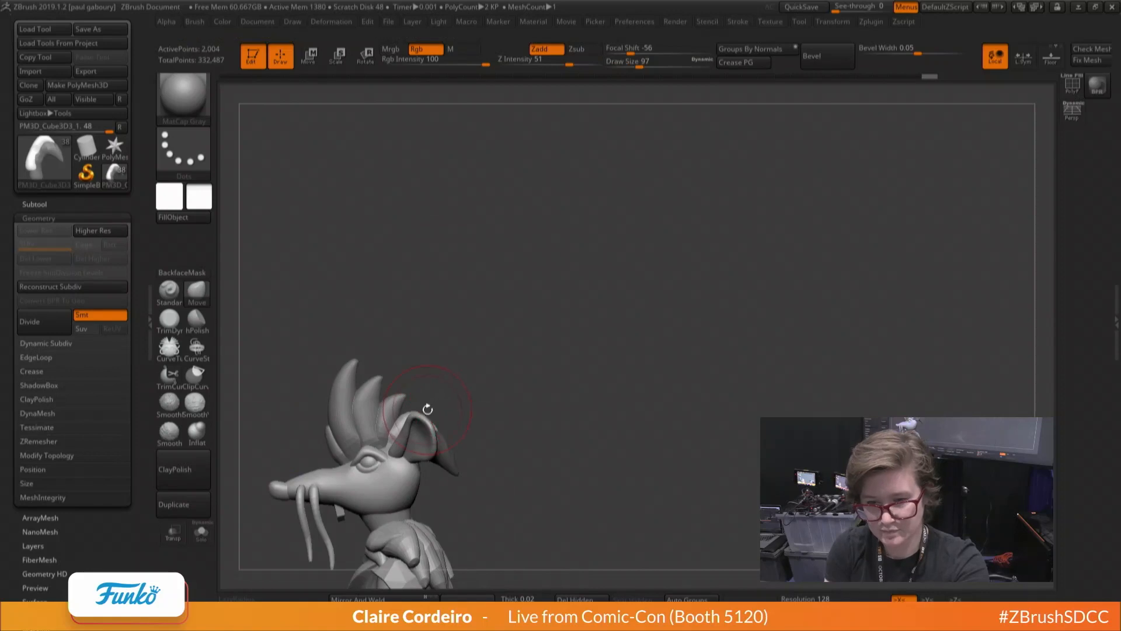
right_click_drag(422, 414, 433, 428)
key("space")
left_click_drag(434, 425, 427, 426)
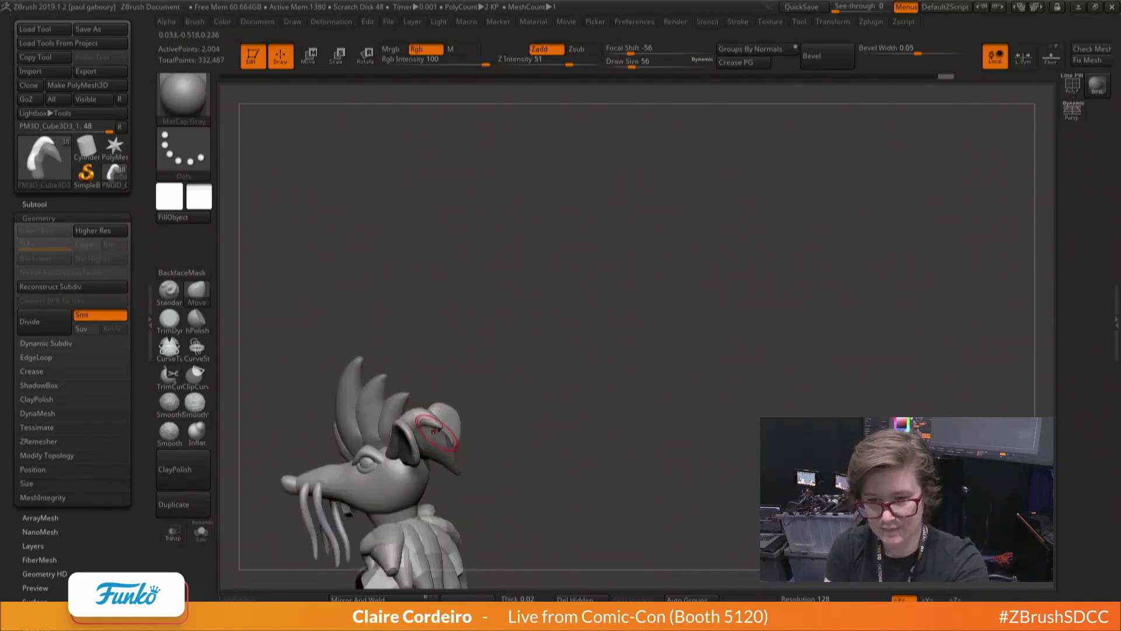
right_click_drag(413, 403, 399, 416)
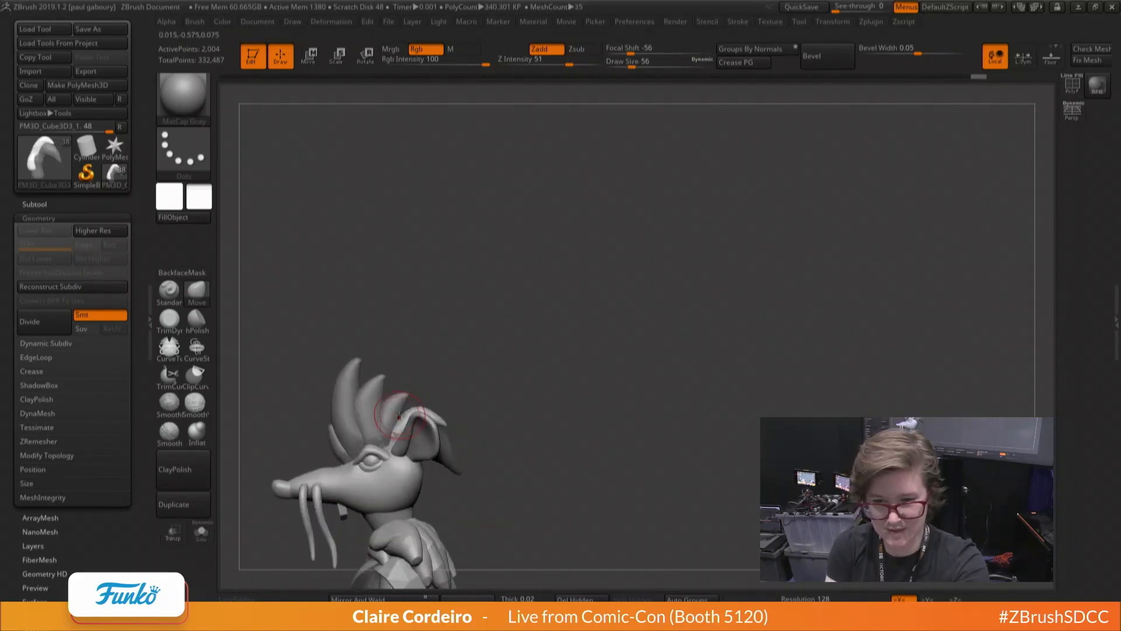
Adjust the crest spikes above the ear with the Move brush, reducing the draw size to 44, and clear the crest mask
key("w")
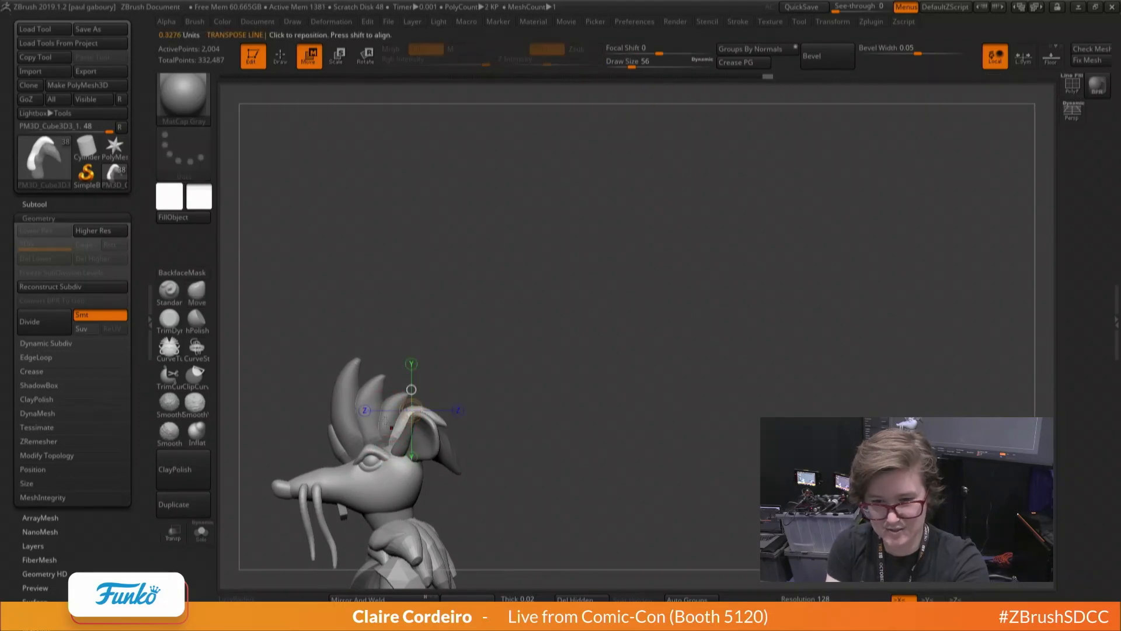
key("q")
right_click_drag(370, 434, 386, 406)
key("space")
left_click_drag(384, 437, 401, 438)
left_click_drag(385, 425, 381, 425)
right_click_drag(380, 427, 351, 426)
key("space")
left_click_drag(383, 404, 387, 404)
right_click_drag(387, 409, 376, 419)
right_click_drag(356, 380, 382, 407)
left_click_drag(337, 347, 306, 415, "ctrl")
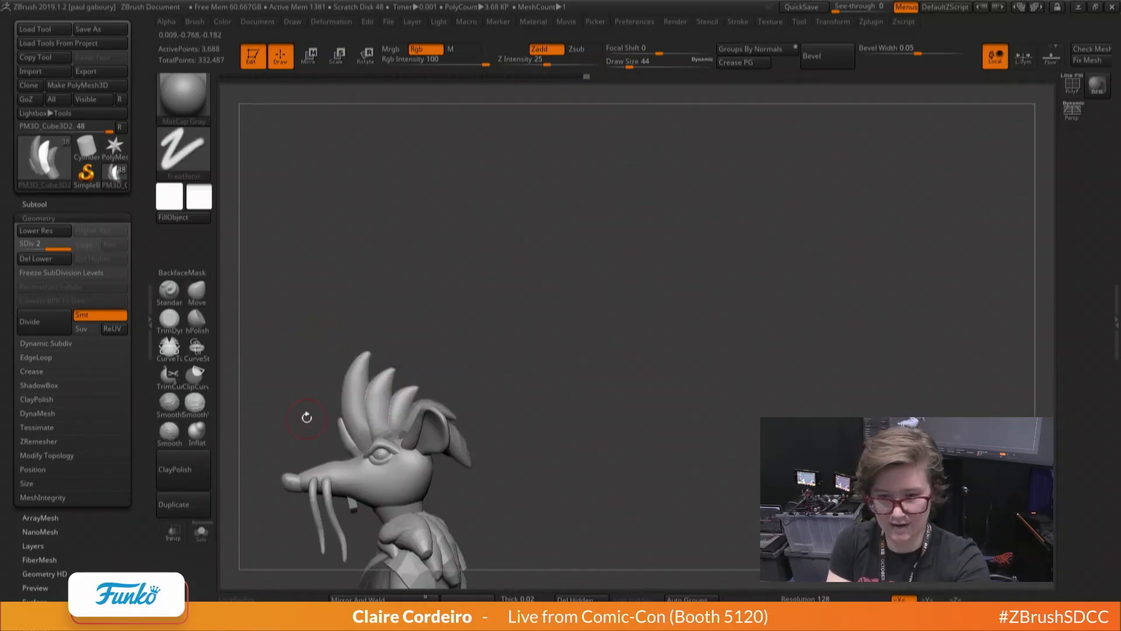
Select the rear spike pair, mask the upper spike, and reshape the lower one with the Move brush at draw size 65
mouse_move(305, 415)
right_mouse_down()
mouse_move(374, 409)
mouse_move(339, 392)
mouse_move(401, 426)
right_mouse_up()
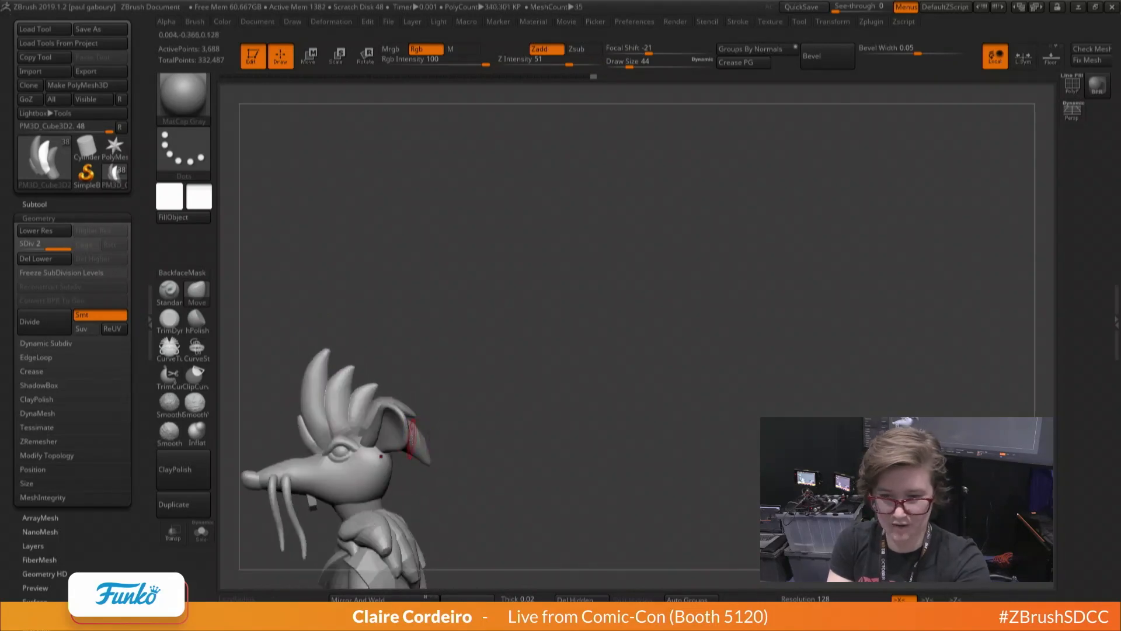
left_click(396, 402, "alt")
right_click_drag(502, 403, 454, 400)
key("w")
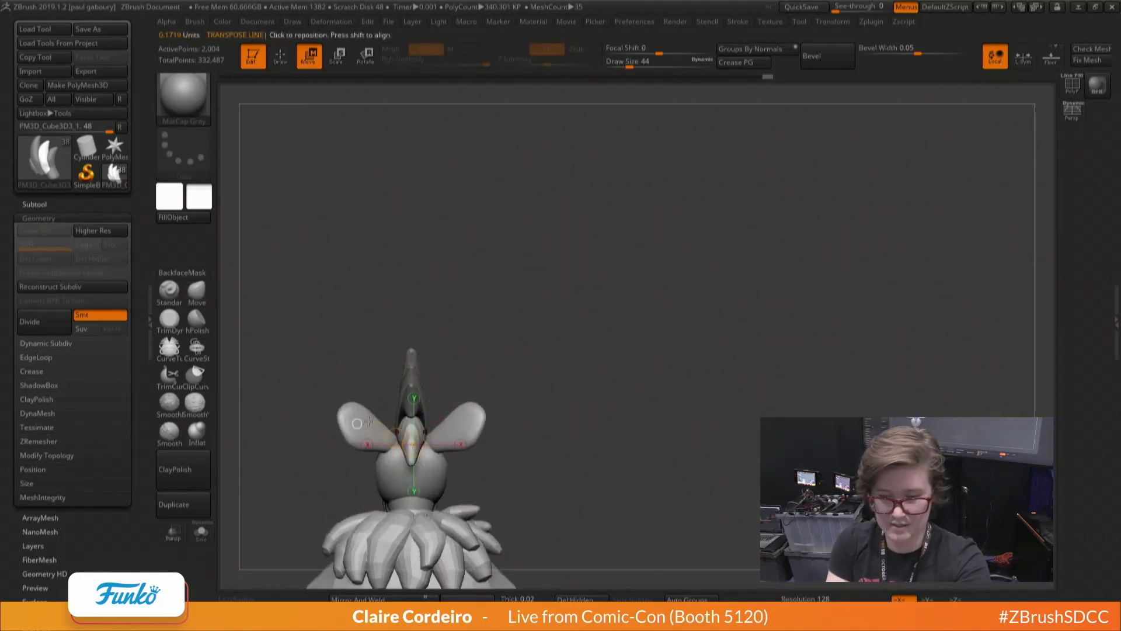
key("b")
key("m")
key("v")
right_click_drag(357, 426, 397, 432)
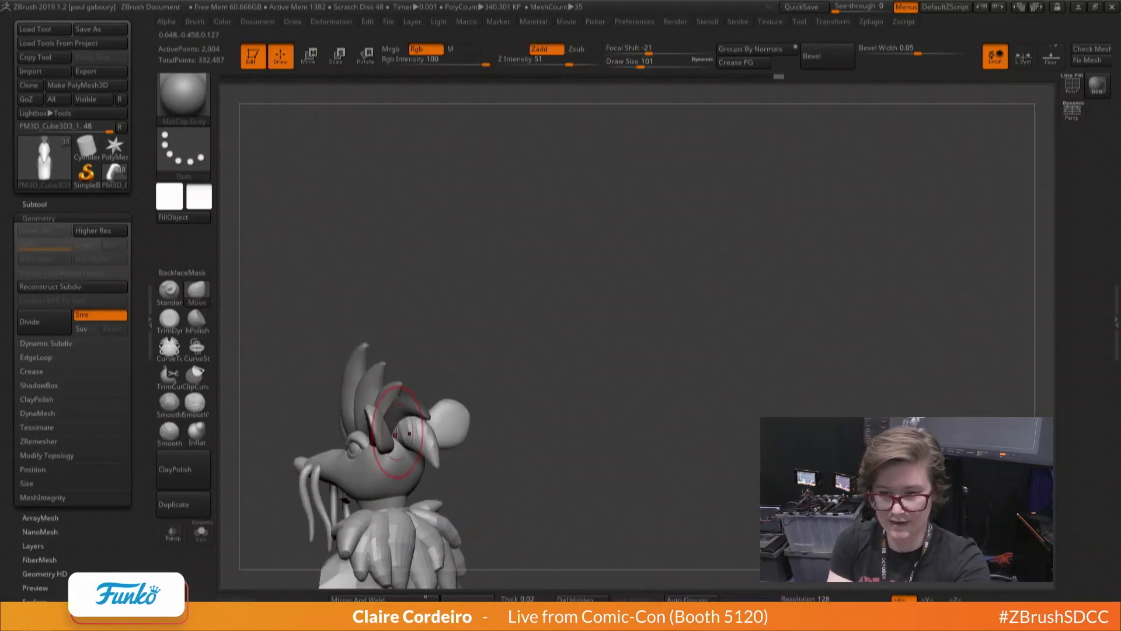
key("space")
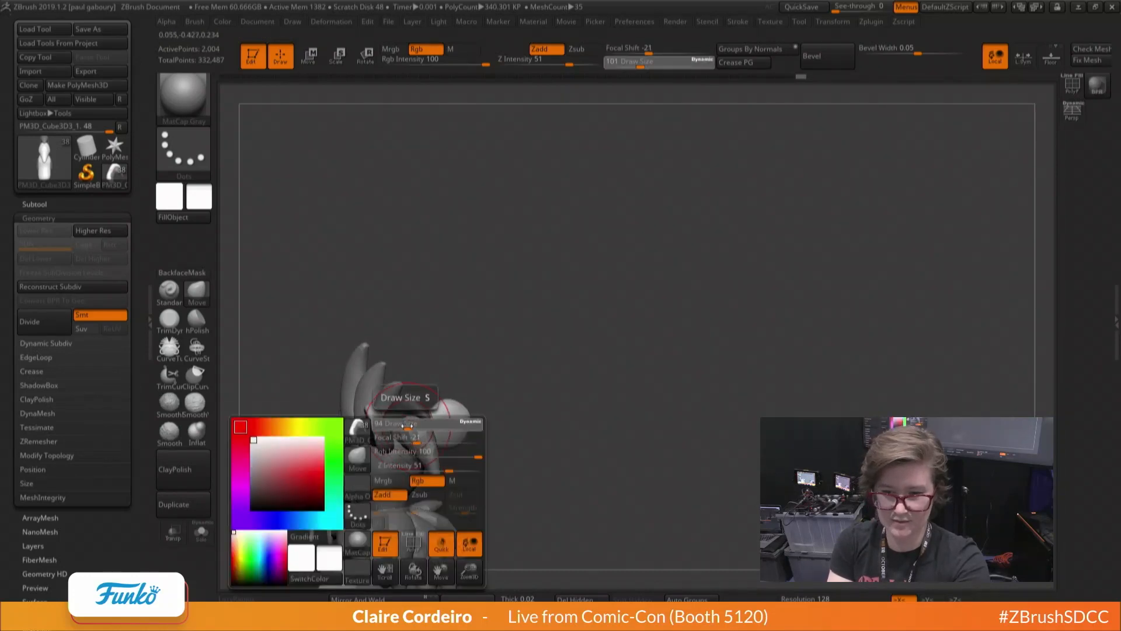
left_click_drag(425, 438, 411, 438)
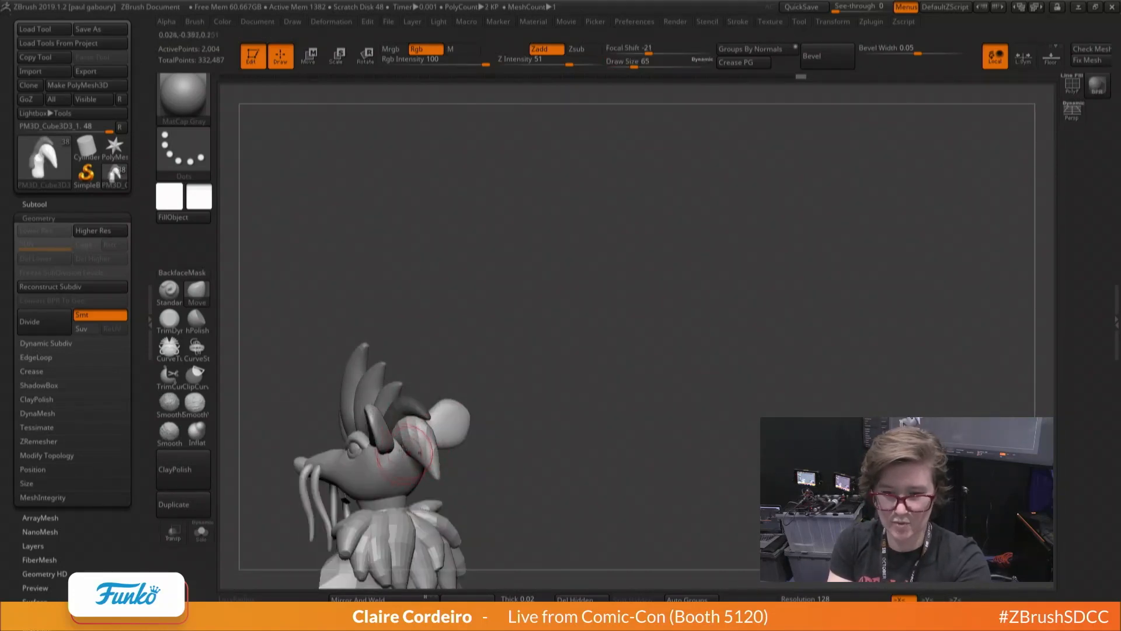
mouse_move(409, 442)
right_mouse_down()
mouse_move(407, 460)
mouse_move(388, 447)
right_mouse_up()
Broaden and extend the lower rear spike down the back of the head with the Move brush at draw size 154
key("space")
left_click_drag(385, 429, 379, 430)
key("space")
left_click(382, 430)
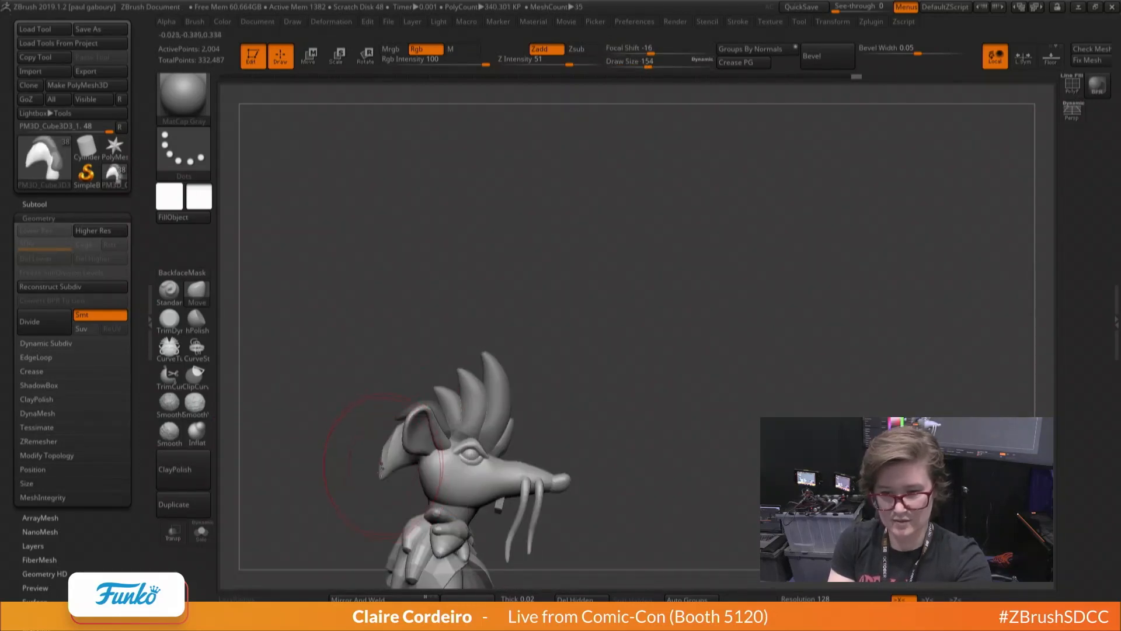
key("space")
mouse_move(382, 430)
left_mouse_down()
mouse_move(368, 430)
mouse_move(444, 393)
mouse_move(534, 386)
left_mouse_up()
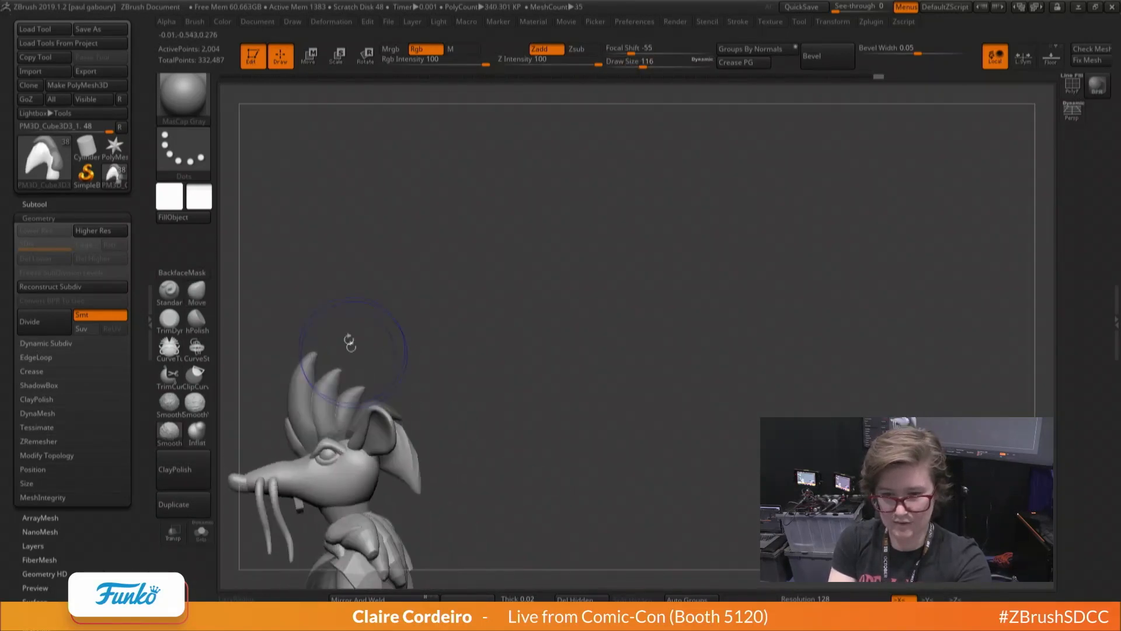
key("w")
left_click(391, 417, "alt")
key("q")
key("space")
left_click(383, 403)
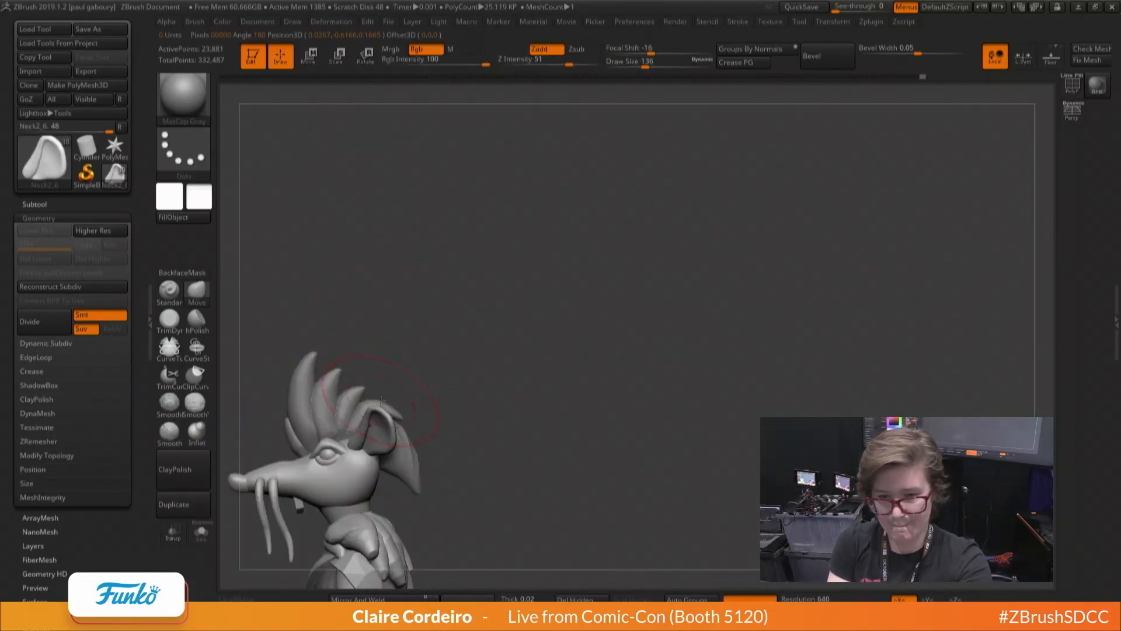
key("space")
left_click_drag(384, 402, 376, 402)
Mask the lower rear spike and raise the upper one's arch with the Move brush at draw size 65
key("b")
key("m")
key("v")
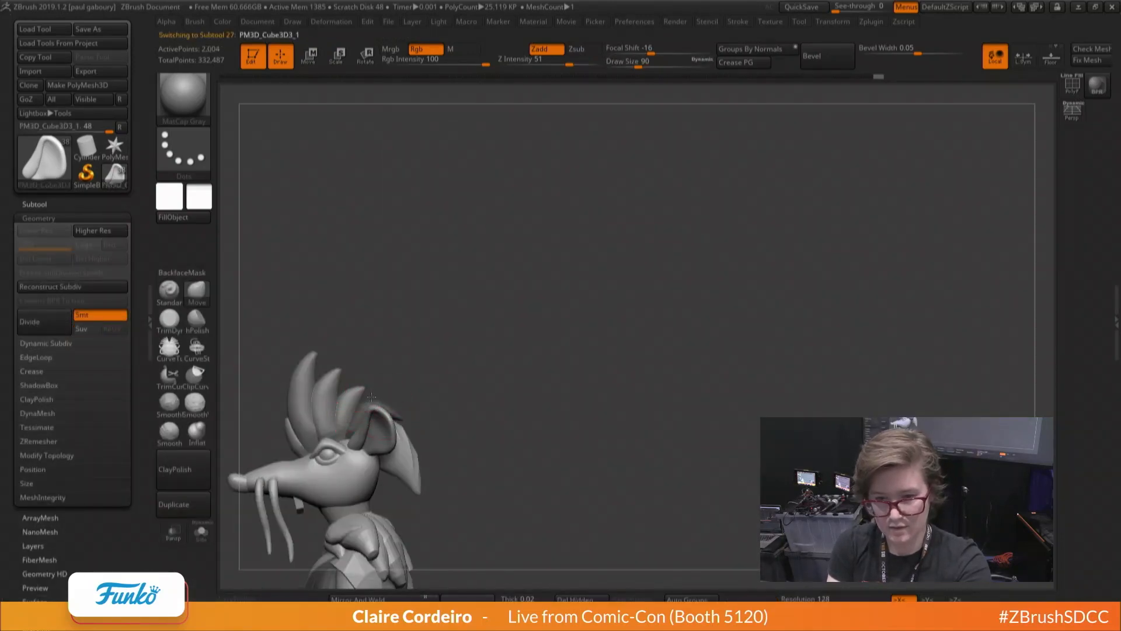
key("w")
left_click_drag(372, 363, 385, 395, "ctrl")
key("q")
key("space")
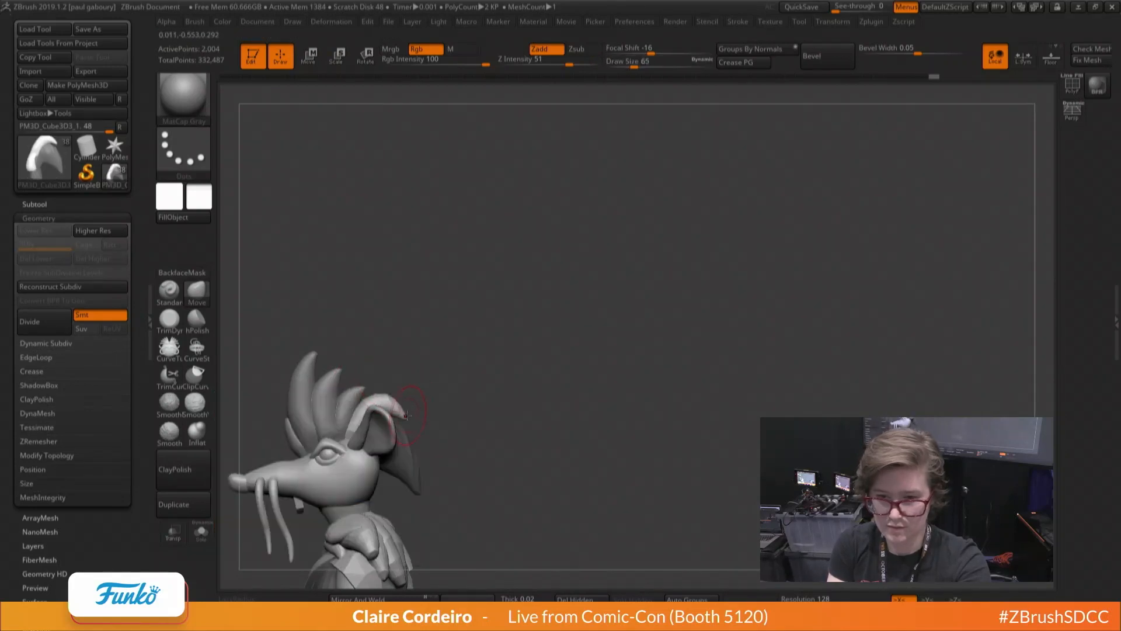
Select the main crest, mask all but its rearmost spike, and reshape that spike with the Move brush at draw size 116
left_click(344, 402, "alt")
key("w")
left_click(343, 402, "ctrl")
key("q")
key("space")
left_click_drag(362, 386, 363, 380)
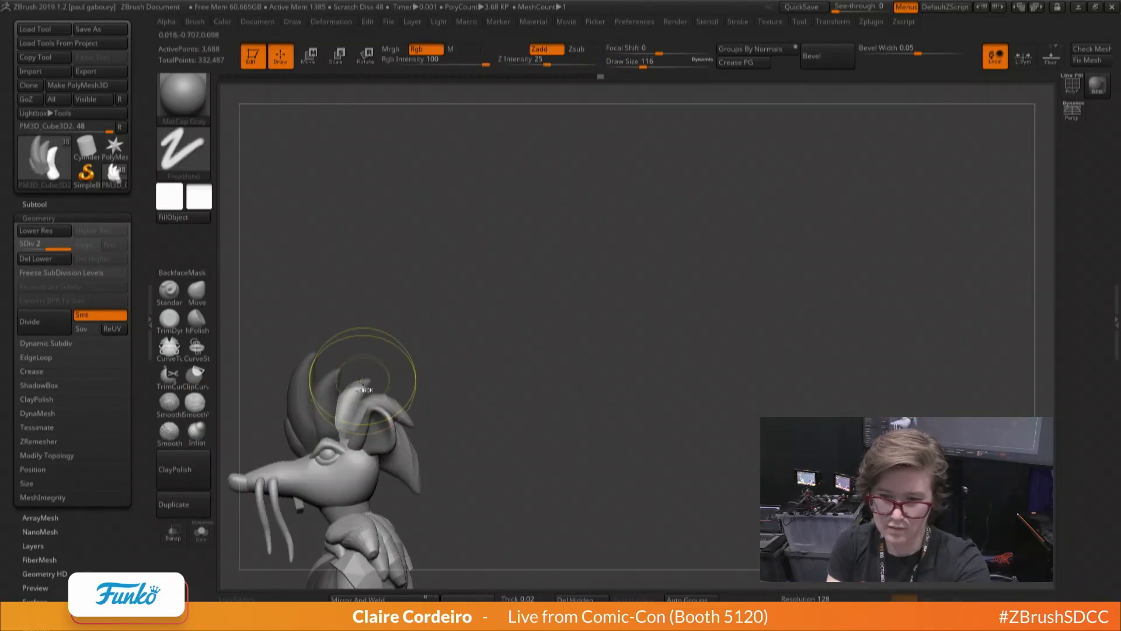
Refine the unmasked crest spike's tip and width up close with the Move brush at draw size 71
right_click_drag(350, 378, 374, 403, "ctrl")
key("space")
left_click_drag(374, 403, 362, 392)
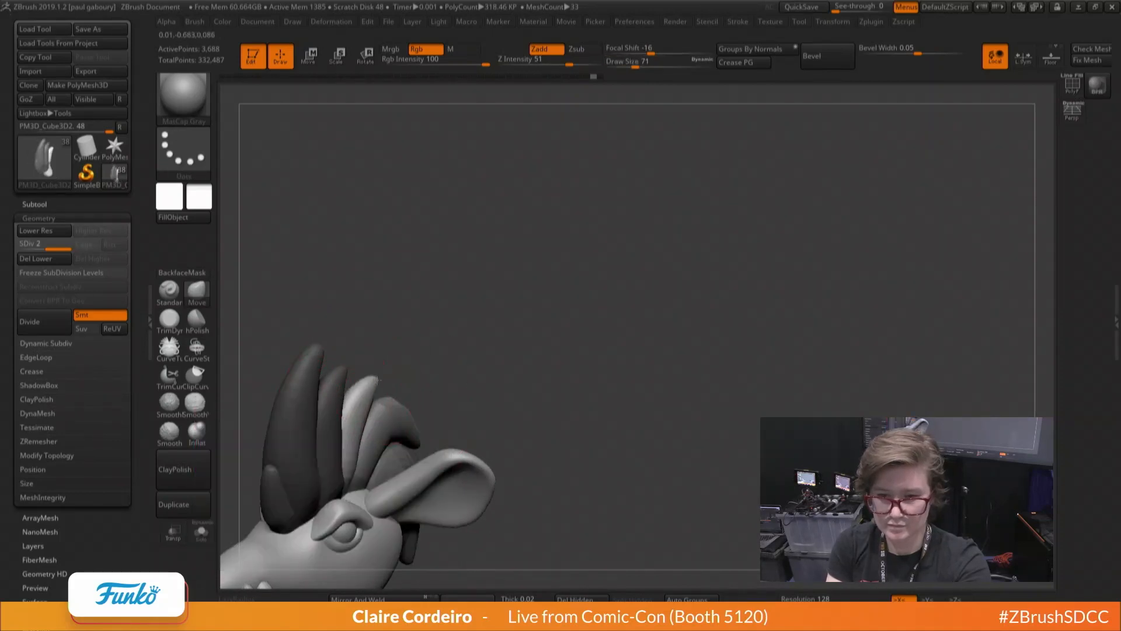
right_click_drag(378, 381, 350, 381)
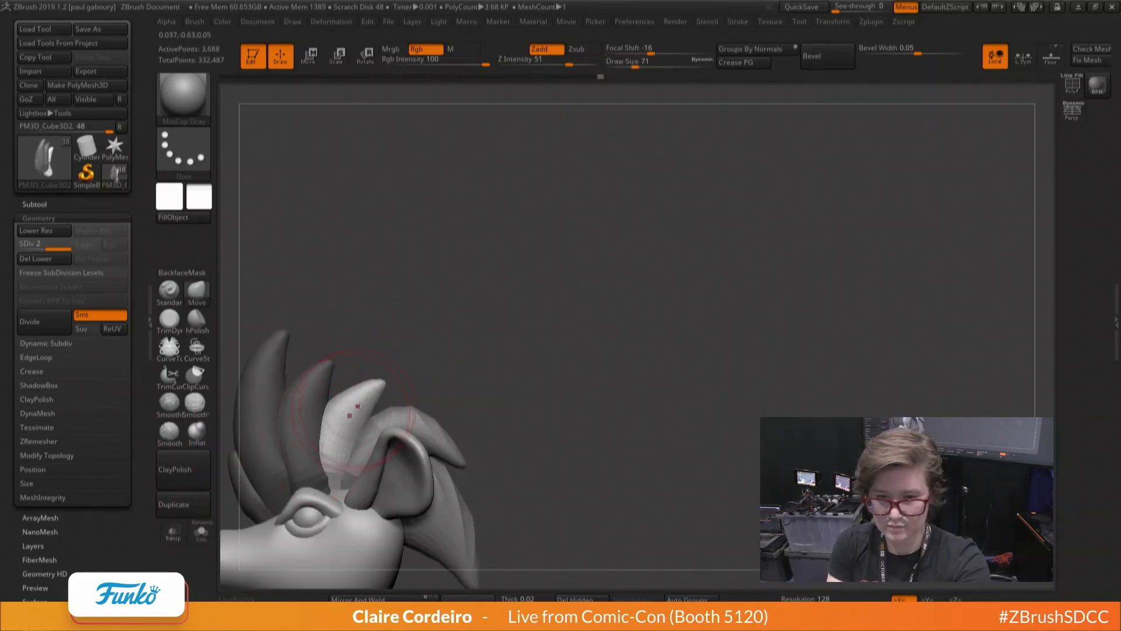
key("space")
mouse_move(393, 383)
left_mouse_down()
mouse_move(356, 391)
mouse_move(379, 388)
left_mouse_up()
Select the rear crest piece PM3D_Cube3D3_1, clear its mask, and adjust it from behind with the Move brush at draw size 94
key("space")
right_click_drag(380, 383, 231, 394, "ctrl")
left_click(375, 438, "alt")
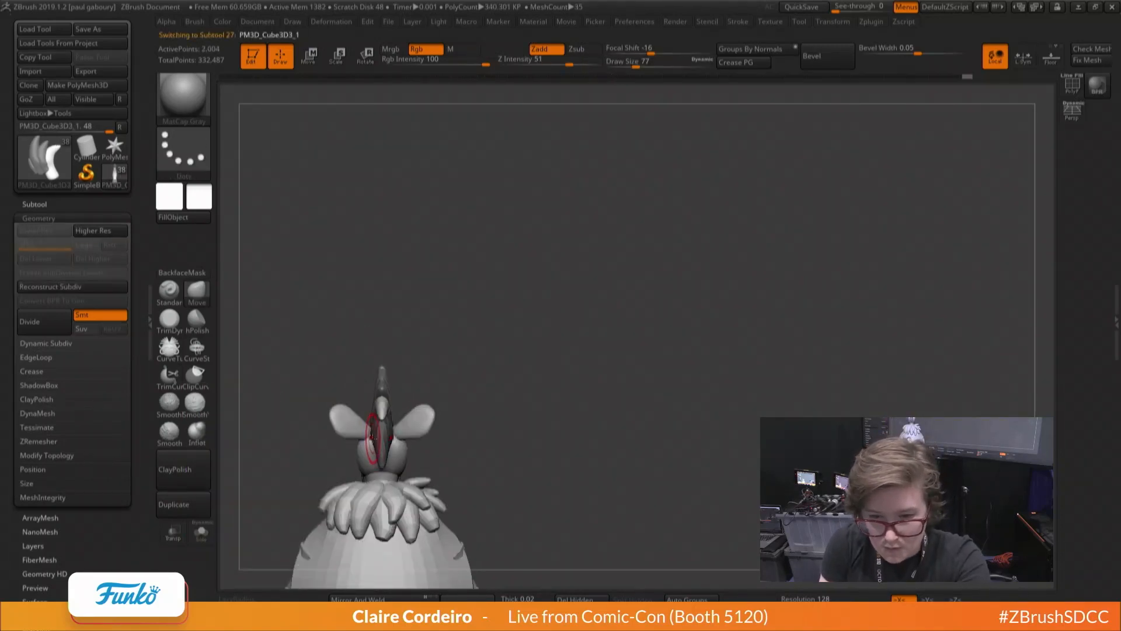
mouse_move(318, 350)
left_mouse_down("ctrl")
mouse_move(332, 403)
mouse_move(373, 437)
left_mouse_up("ctrl")
key("b")
key("m")
key("v")
key("space")
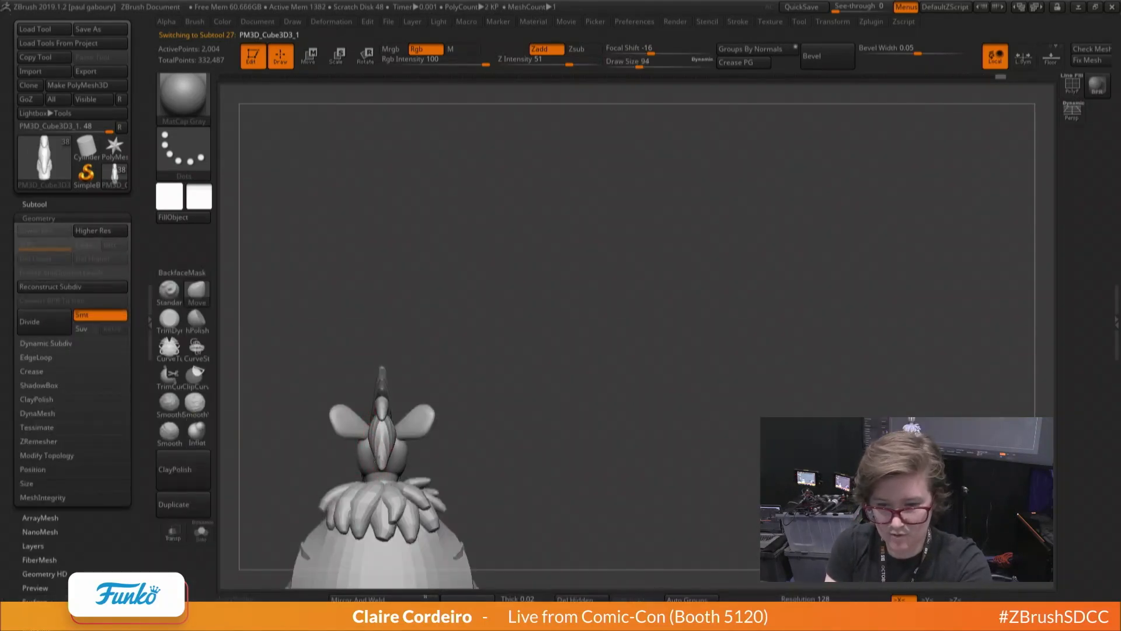
right_click_drag(327, 450, 383, 455)
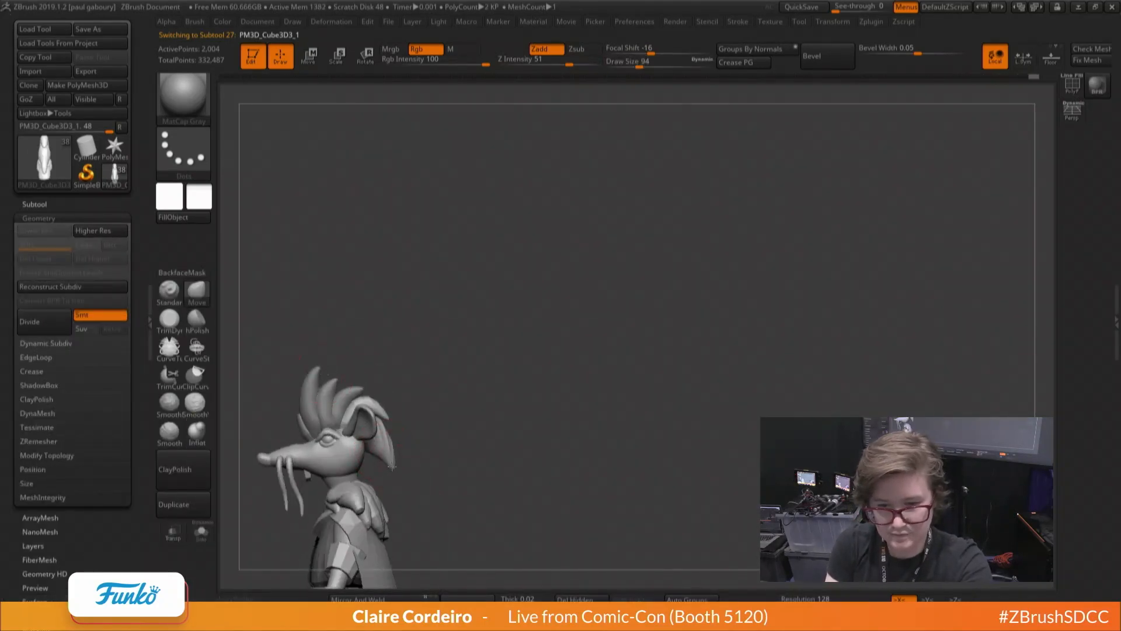
Select the head mesh Neck1 and touch up the underside of the snout at draw size 51
mouse_move(310, 373)
right_mouse_down("ctrl")
mouse_move(286, 381)
mouse_move(315, 381)
mouse_move(283, 390)
mouse_move(277, 496)
mouse_move(351, 421)
mouse_move(391, 353)
mouse_move(421, 381)
right_mouse_up("ctrl")
key("space")
mouse_move(359, 350)
right_mouse_down()
mouse_move(368, 345)
mouse_move(376, 454)
right_mouse_up()
key("space")
left_click_drag(435, 395, 420, 394)
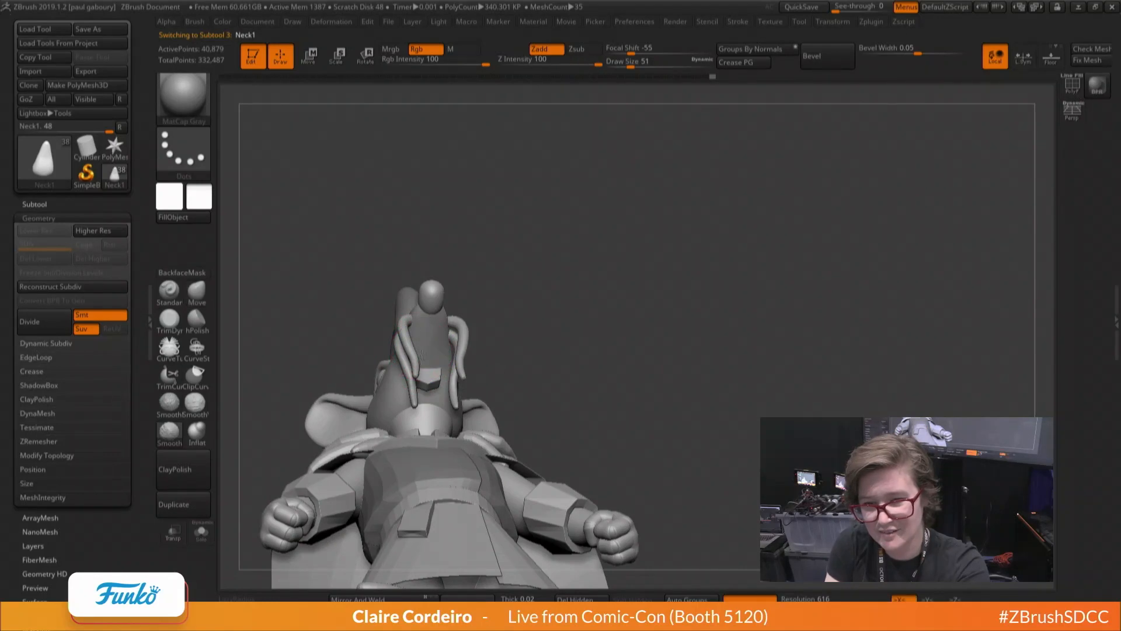
Move the mouth block subtool Neck2_1 directly beneath Neck1, merge it down into Neck1, and isolate the merged mesh
mouse_move(422, 355)
right_mouse_down()
mouse_move(374, 409)
mouse_move(234, 507)
mouse_move(374, 386)
mouse_move(384, 363)
right_mouse_up()
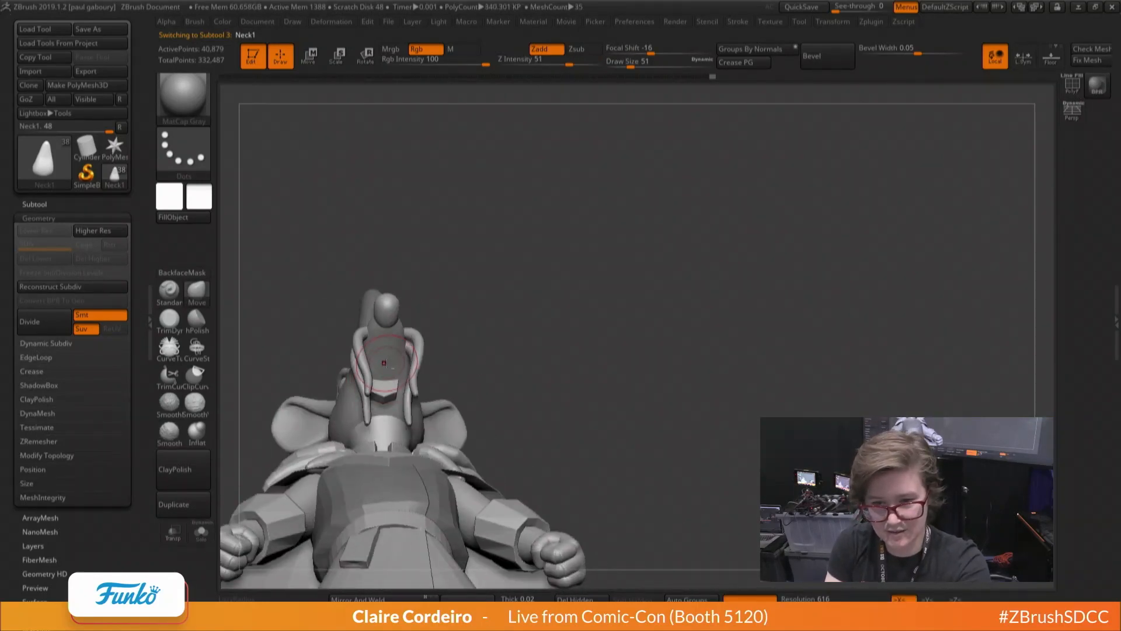
left_click(34, 204)
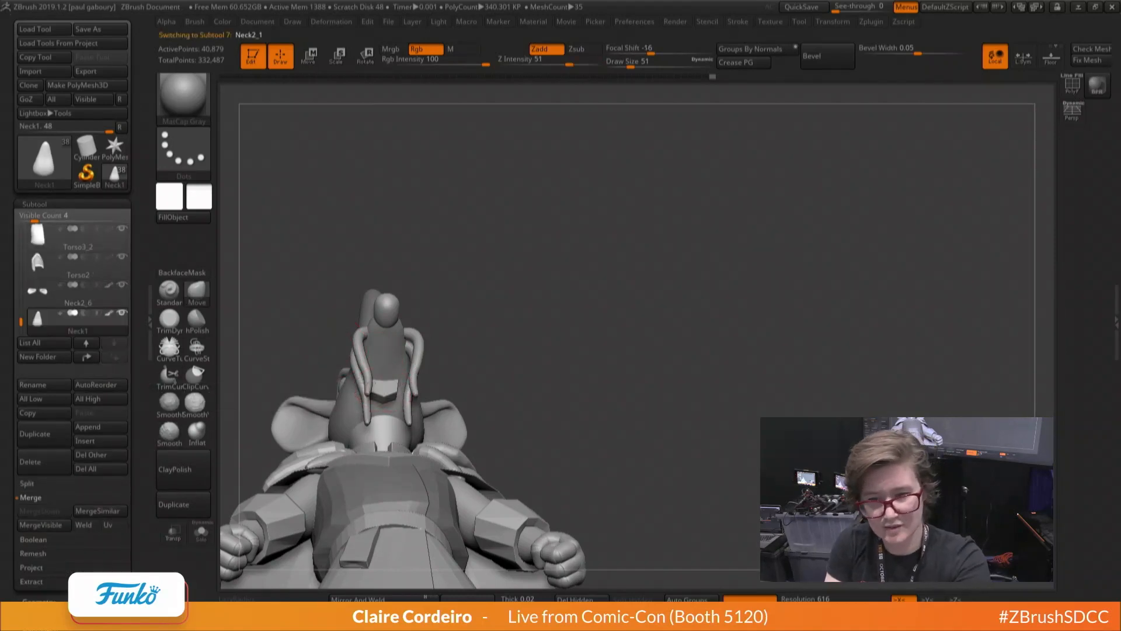
left_click(115, 359, "shift")
left_click(78, 294)
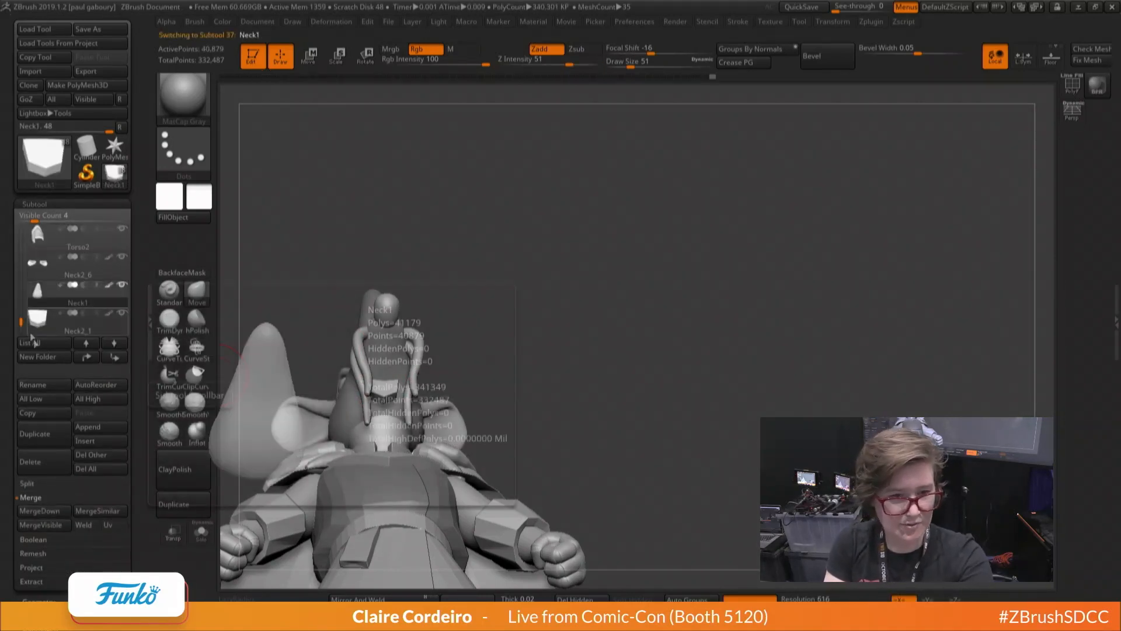
left_click(45, 513)
left_click(201, 533)
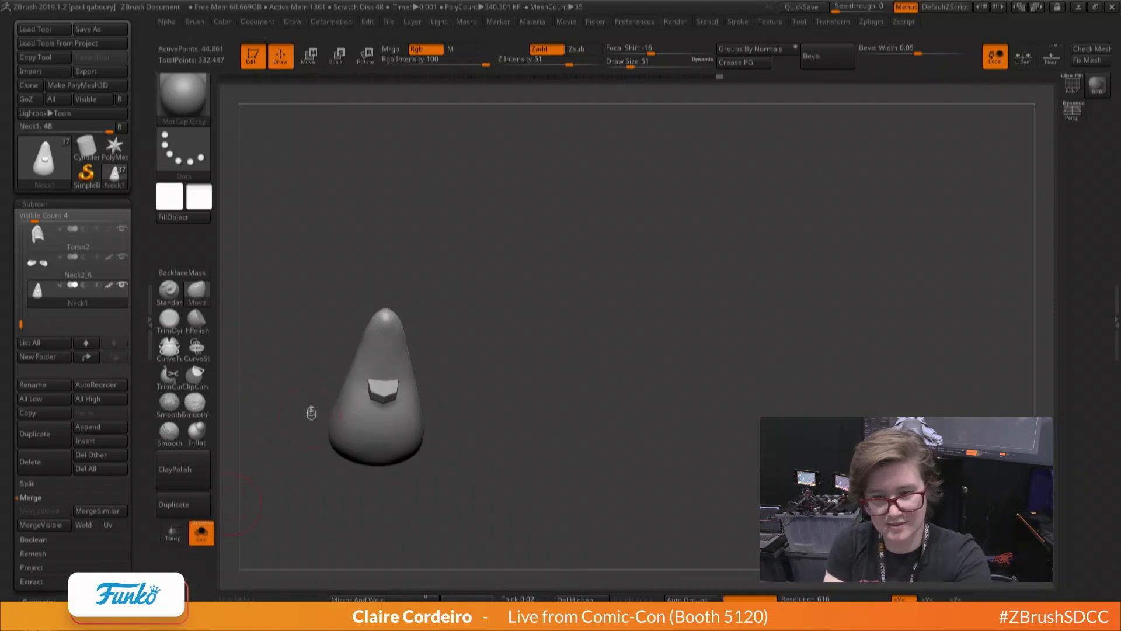
Choose the CurveTube brush at draw size 22 and mask the mouth block, leaving the head unmasked
right_click_drag(310, 408, 368, 414)
key("b")
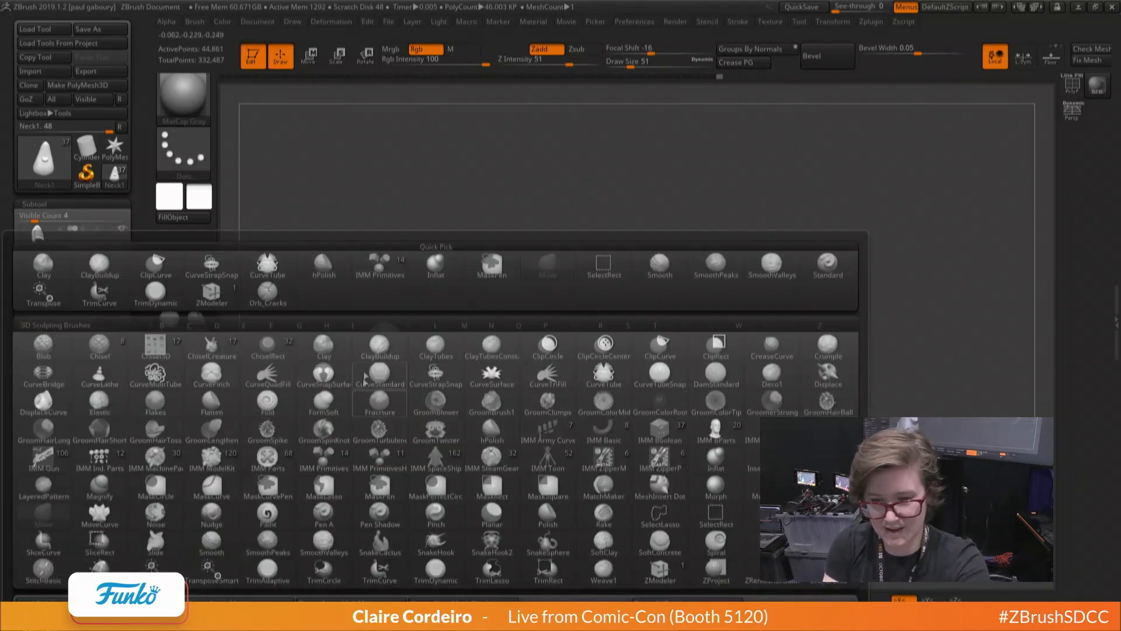
left_click(441, 353)
key("b")
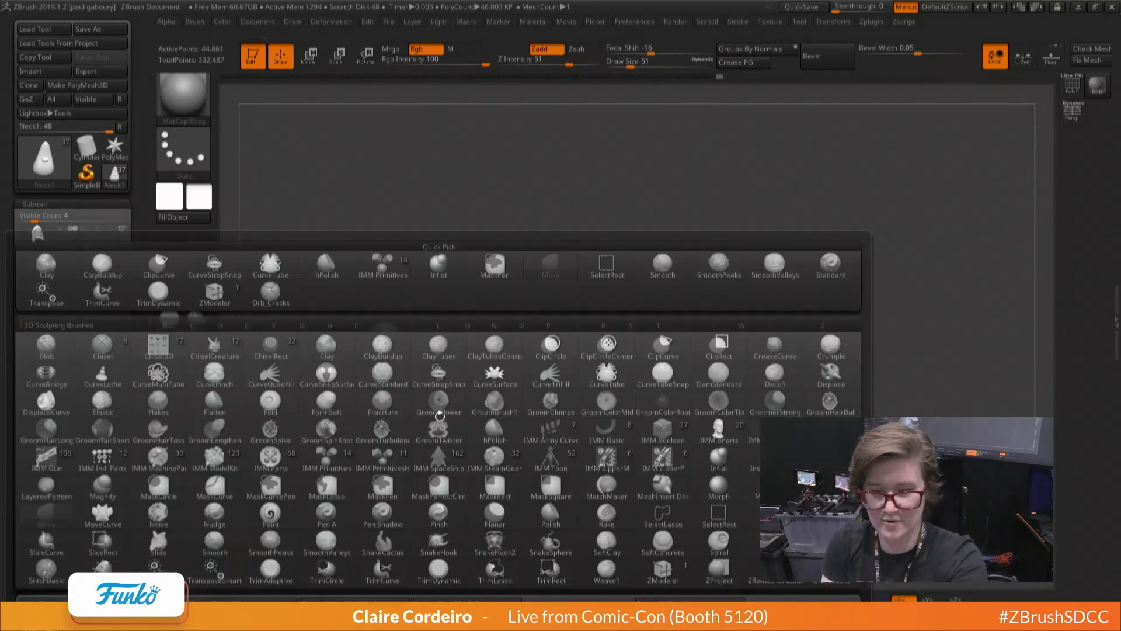
left_click(171, 352)
key("space")
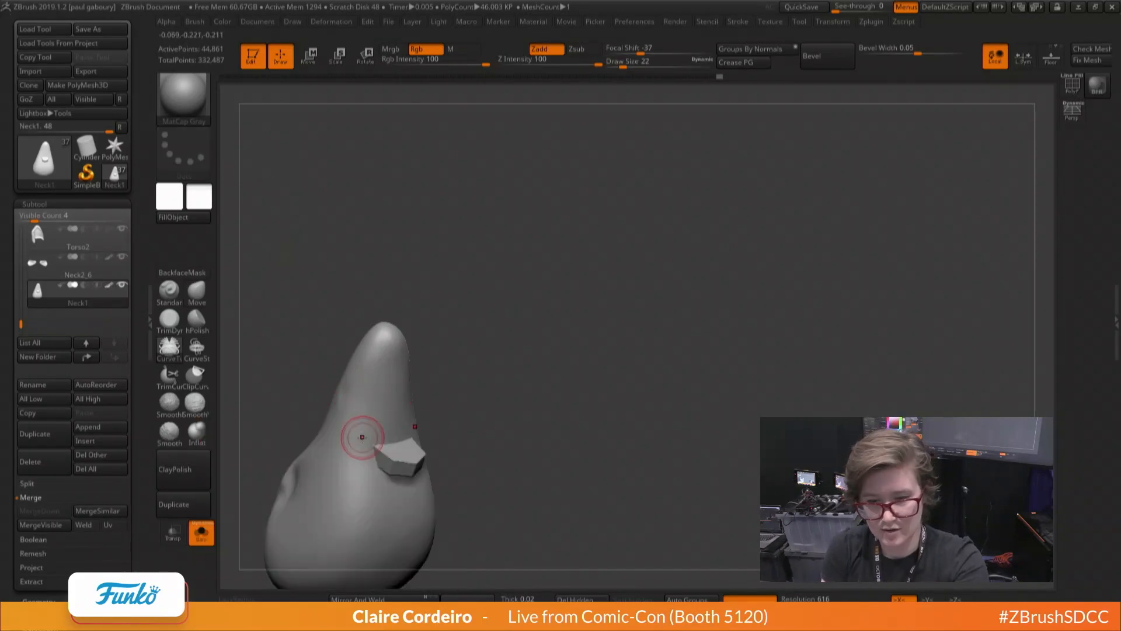
key("w")
right_click_drag(347, 394, 676, 588, "ctrl")
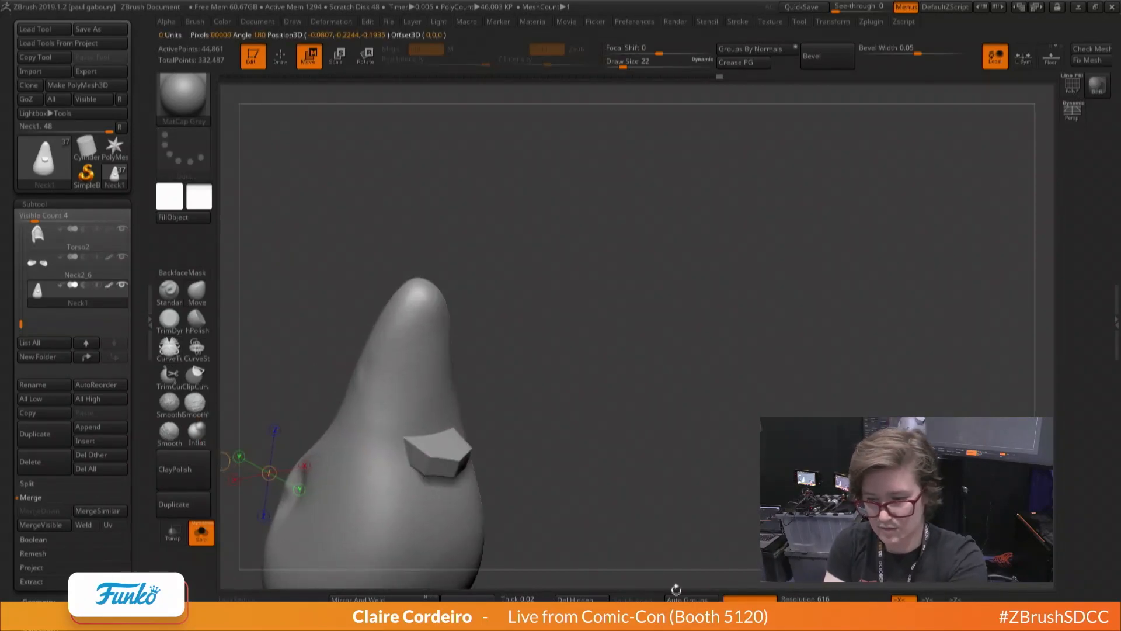
left_click(362, 396, "ctrl")
right_click_drag(414, 434, 393, 398)
key("q")
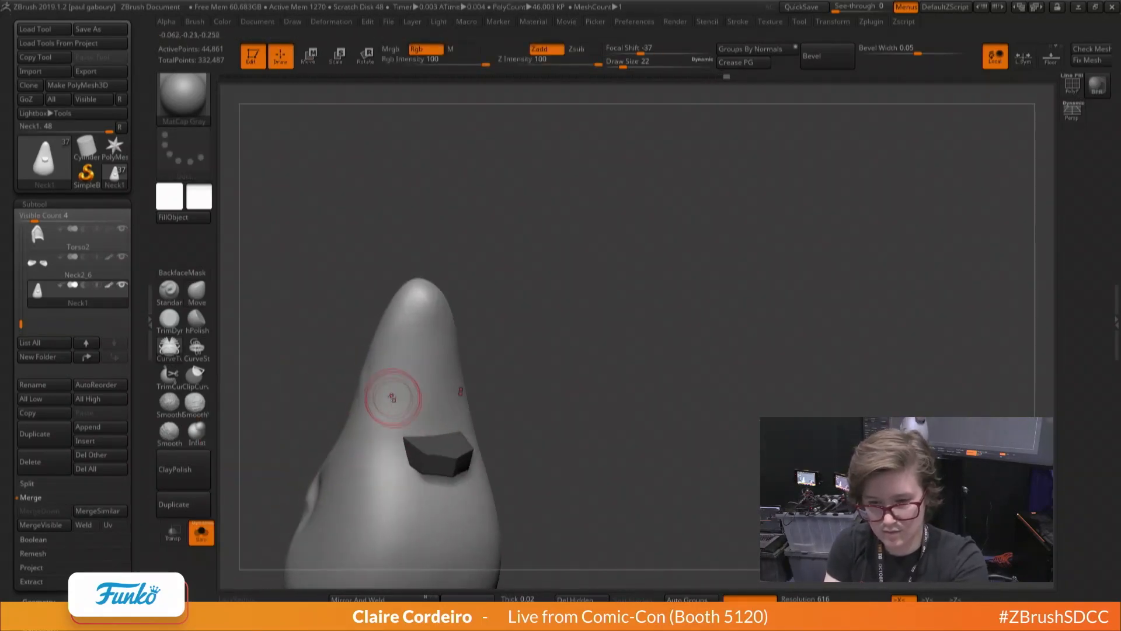
Draw a short curved tube across the snout's underside in front of the mouth block, undoing the first stroke and redrawing it
key("space")
left_click(426, 424)
left_click_drag(385, 441, 434, 426)
key("ctrl+z")
right_click_drag(409, 421, 425, 425)
left_click_drag(429, 424, 439, 423)
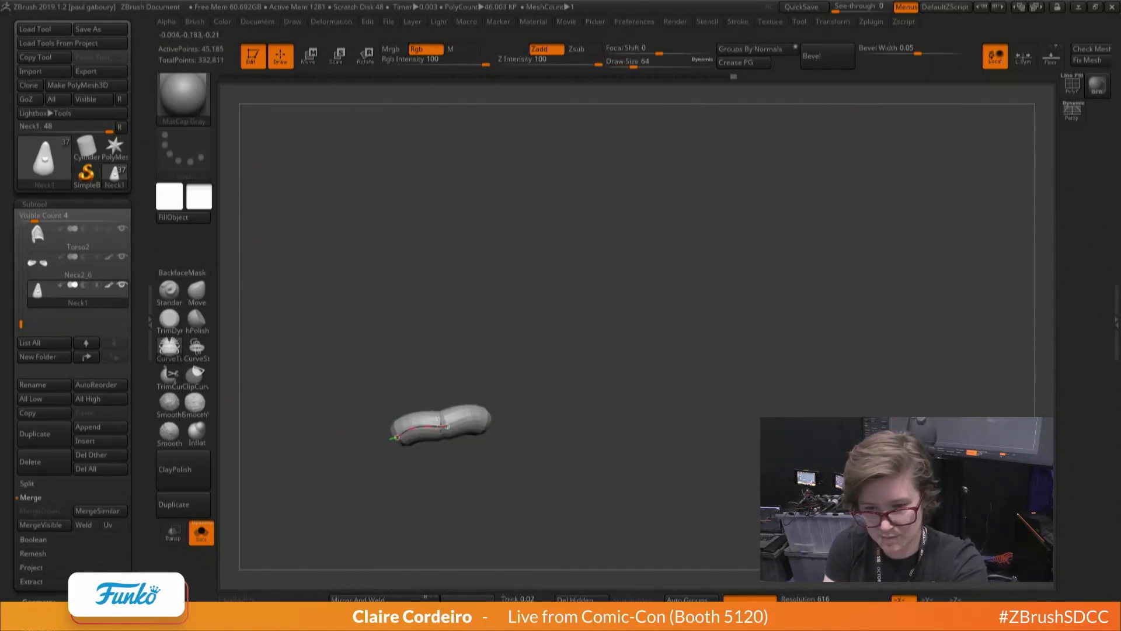
Adjust the tube's curve ends so it wraps up the side of the snout around the mouth block
right_click_drag(429, 417, 373, 408)
left_click_drag(375, 416, 365, 412)
right_click_drag(365, 409, 377, 426)
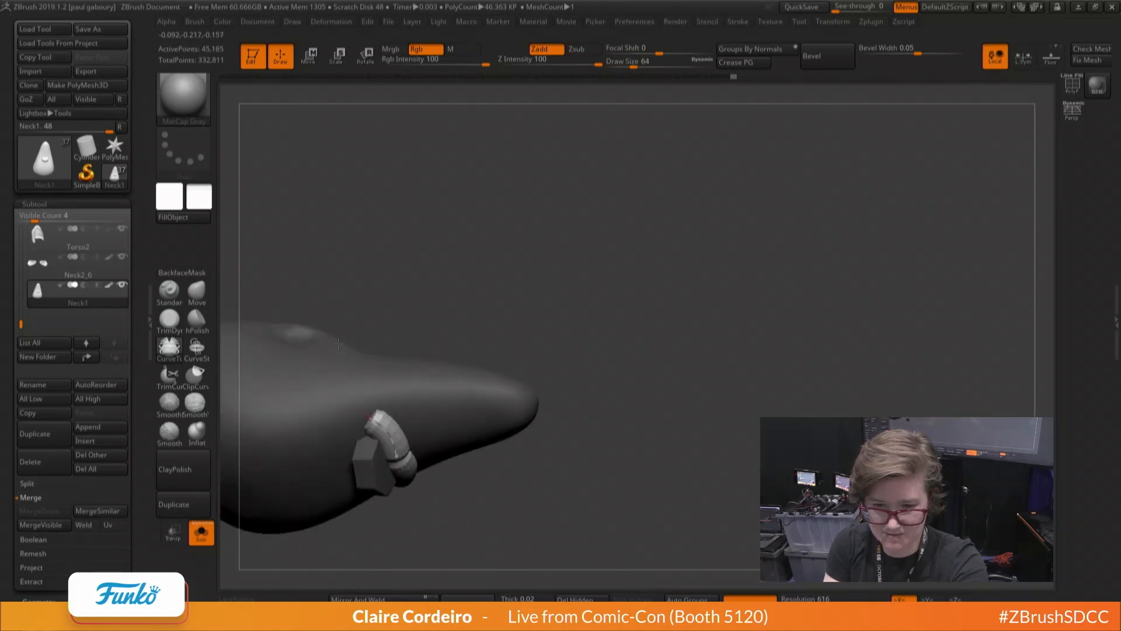
left_click_drag(379, 421, 374, 412)
right_click_drag(318, 386, 354, 396)
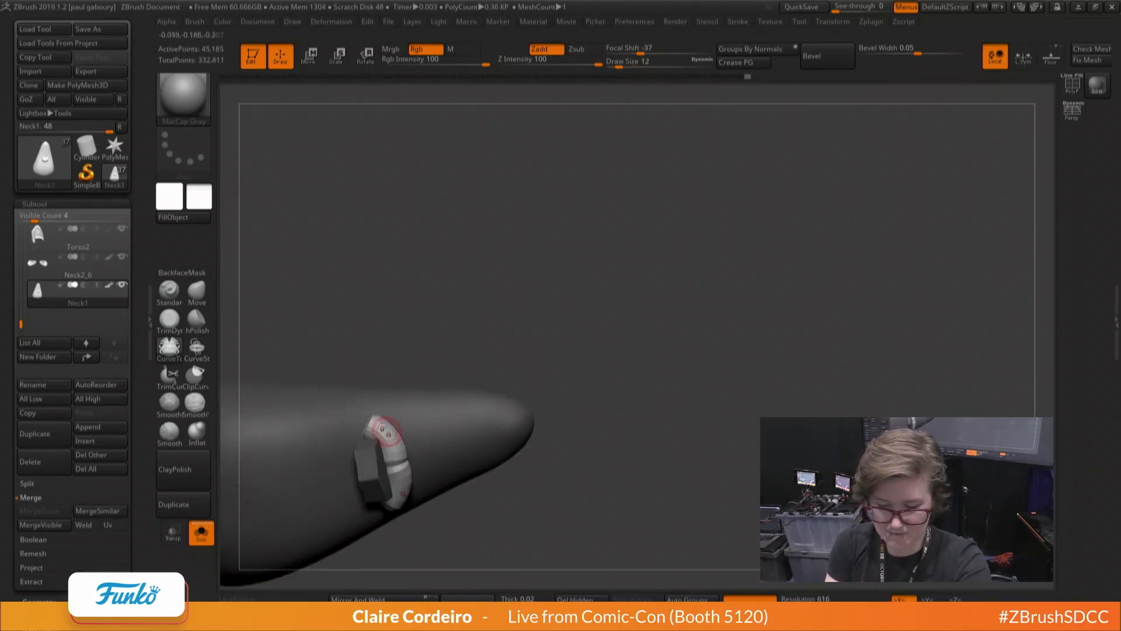
Split the tube from the head with Split Hidden, show all subtools again, and select the tube
left_click(390, 444, "ctrl+shift")
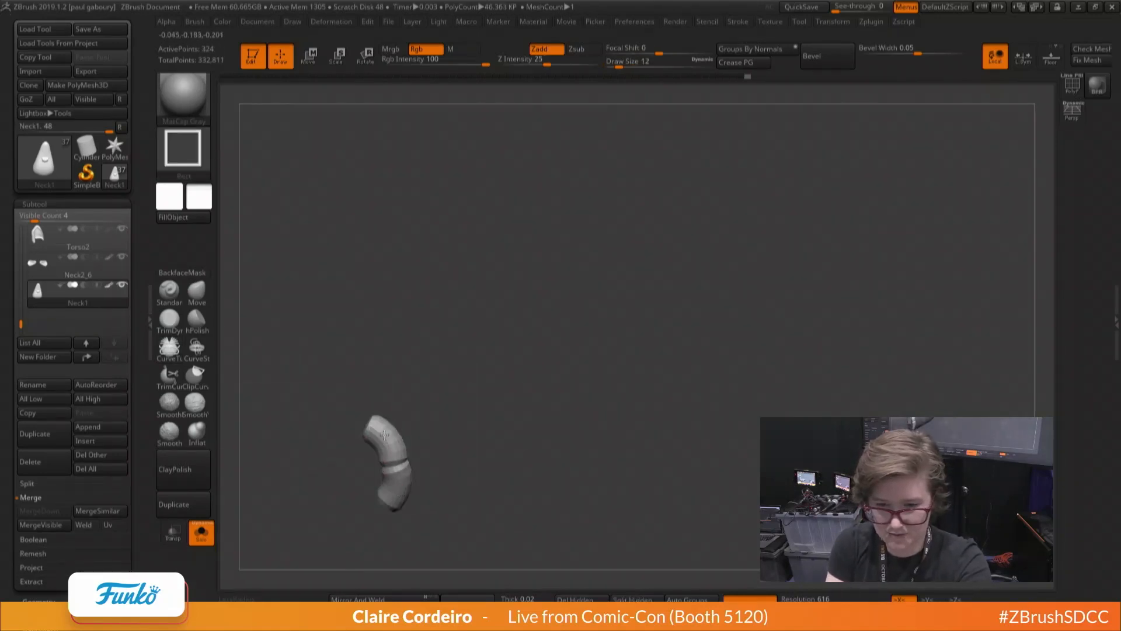
left_click(390, 444, "ctrl+shift")
left_click(637, 598)
left_click(201, 532)
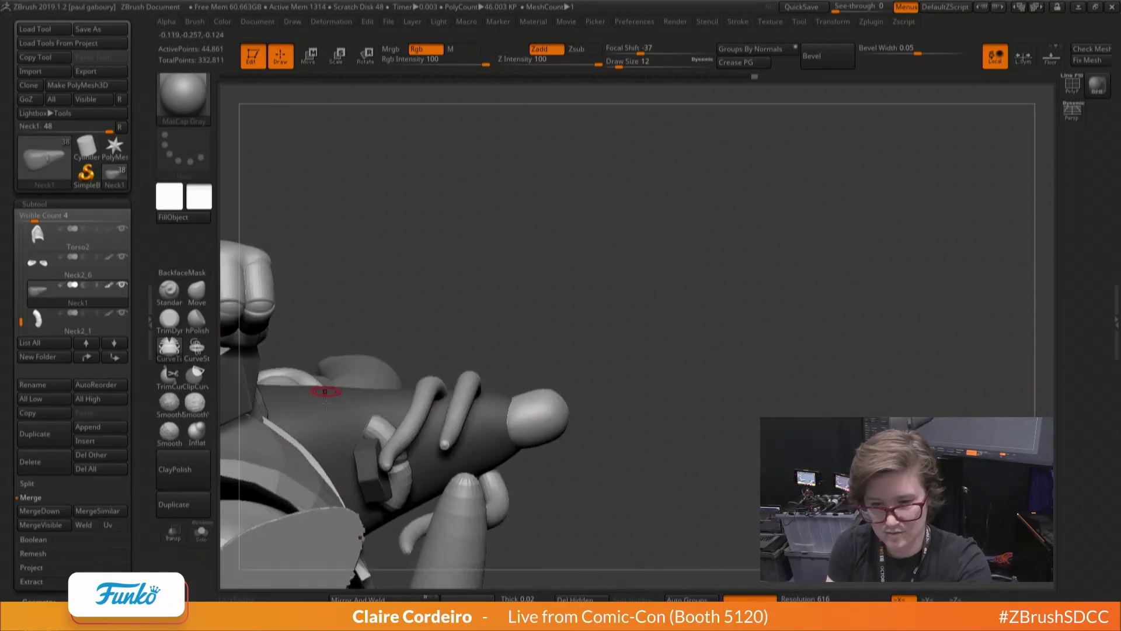
left_click(377, 432, "alt")
right_click_drag(377, 431, 316, 374)
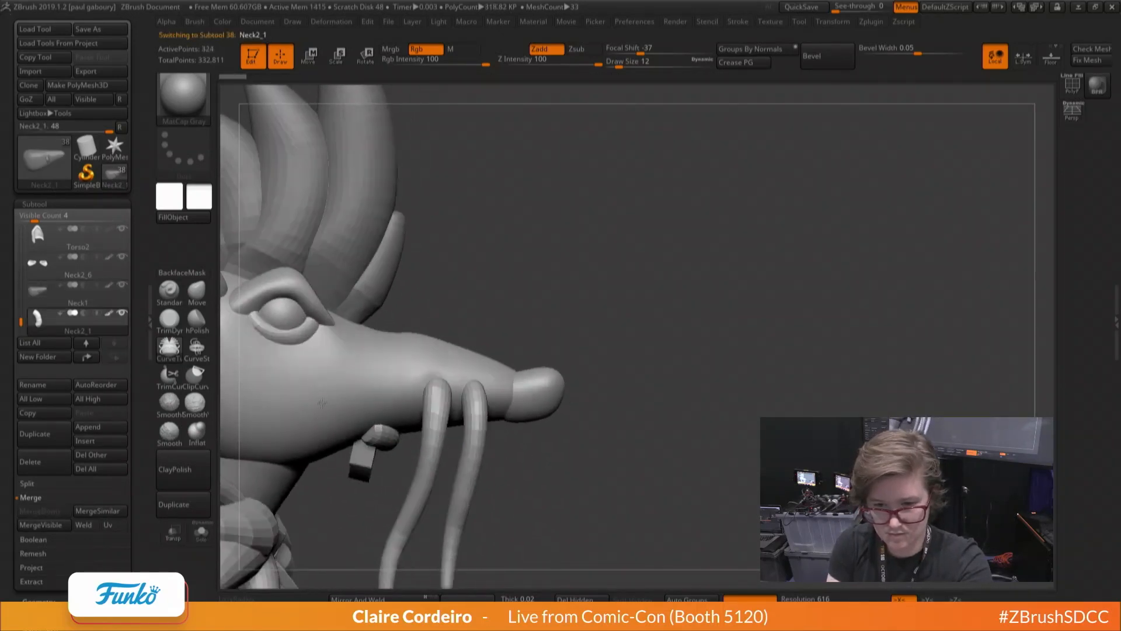
Subdivide the tube once, isolate it, and blend its middle with the Move brush at draw size 12
key("ctrl+d")
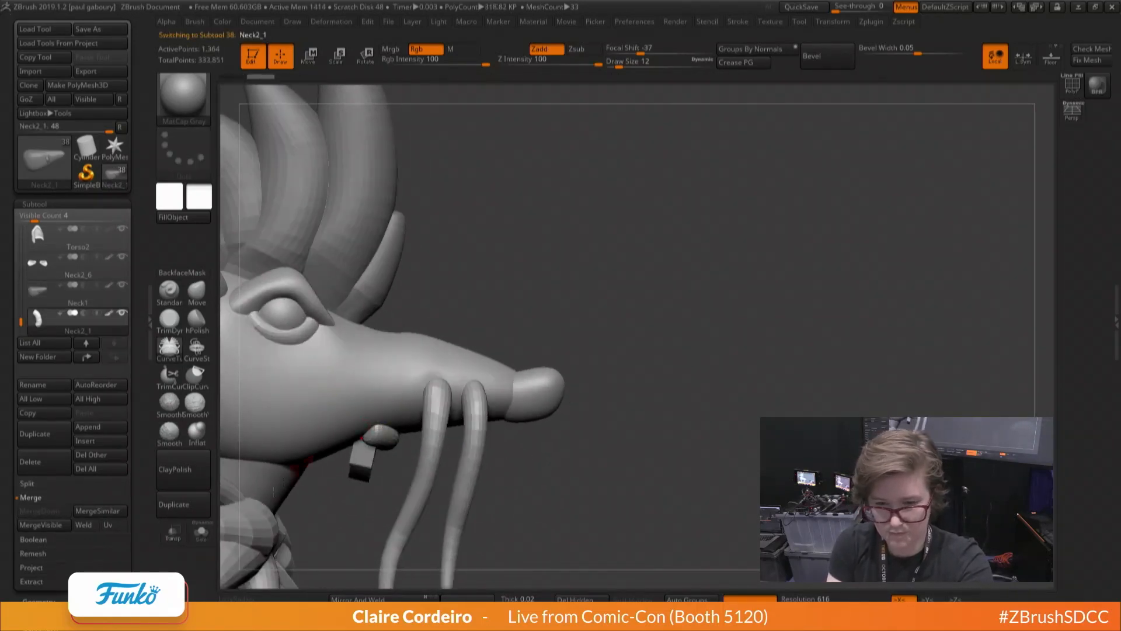
left_click(201, 533)
key("b")
key("m")
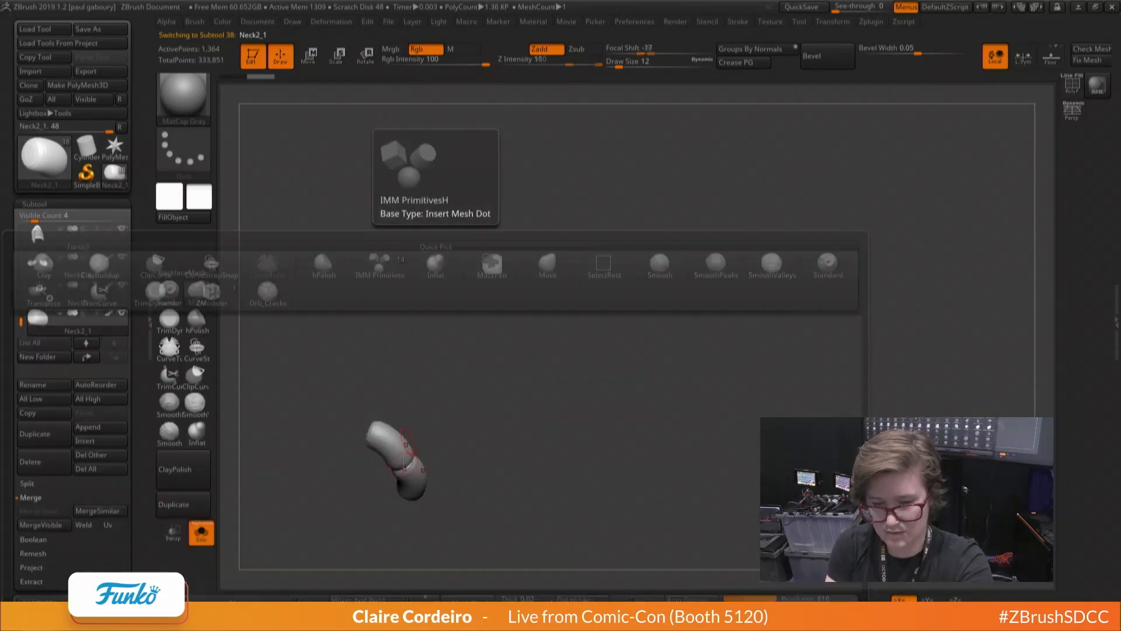
key("v")
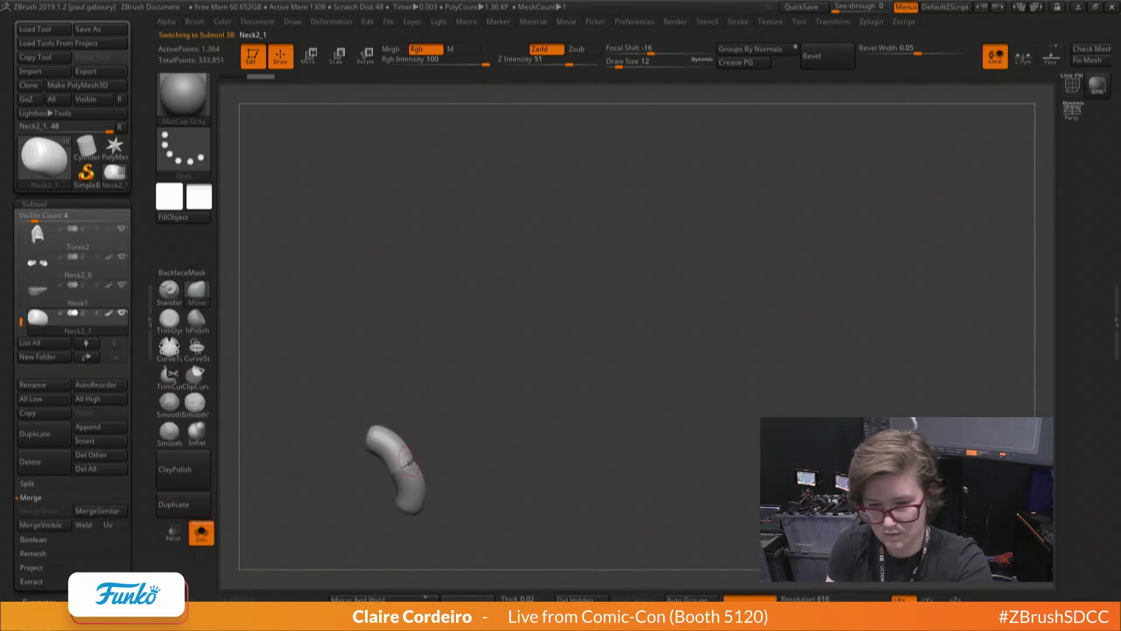
key("space")
left_click(400, 452)
left_click(201, 533)
Reshape the tube's end against the snout with the Move brush at draw size 12, and smooth it at draw size 17
right_click_drag(261, 421, 295, 365)
key("space")
left_click(382, 437)
key("shift")
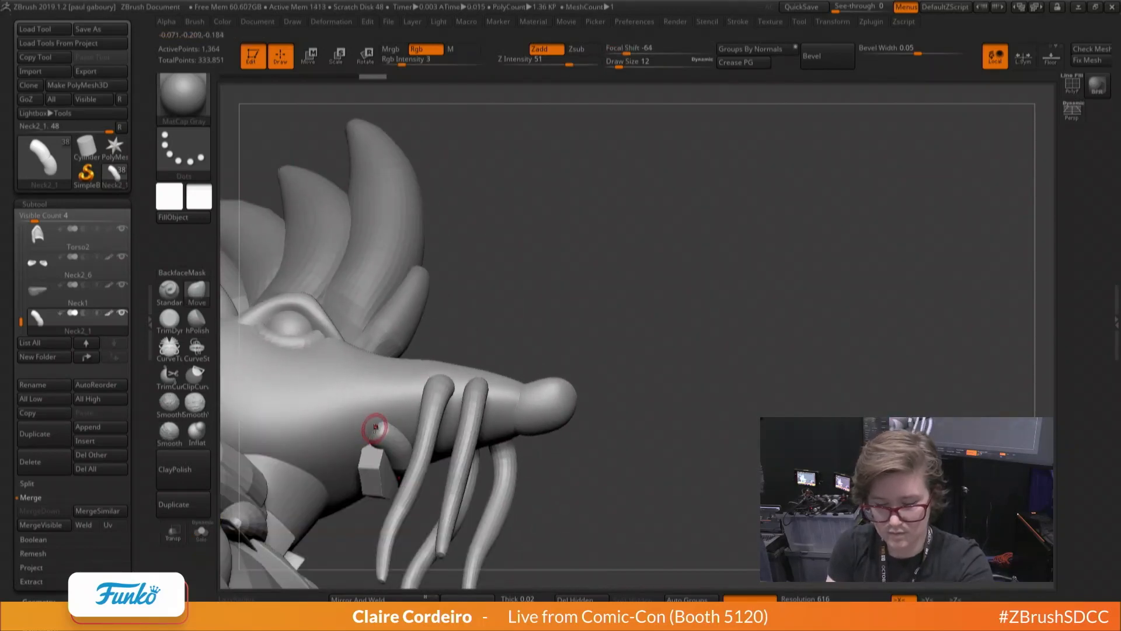
key("space")
left_click_drag(383, 437, 397, 433)
key("shift")
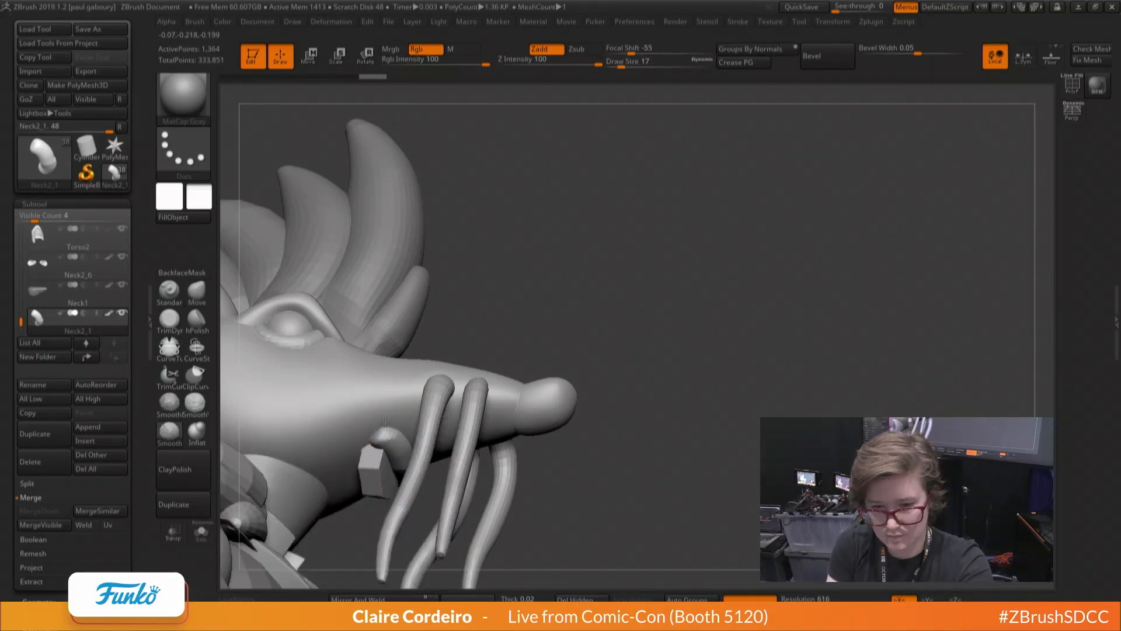
Bend the tube closer around the mouth block with the Move brush at draw size 44, and refine its end at draw size 22
right_click_drag(370, 420, 379, 441)
key("space")
left_click_drag(371, 442, 379, 440)
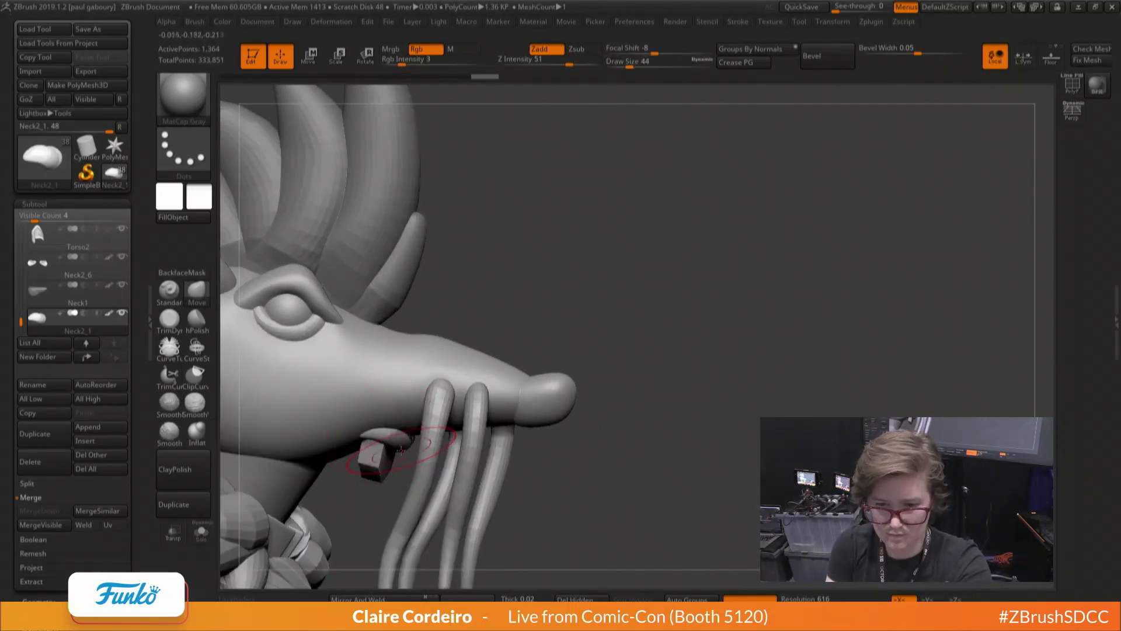
right_click_drag(395, 444, 373, 459)
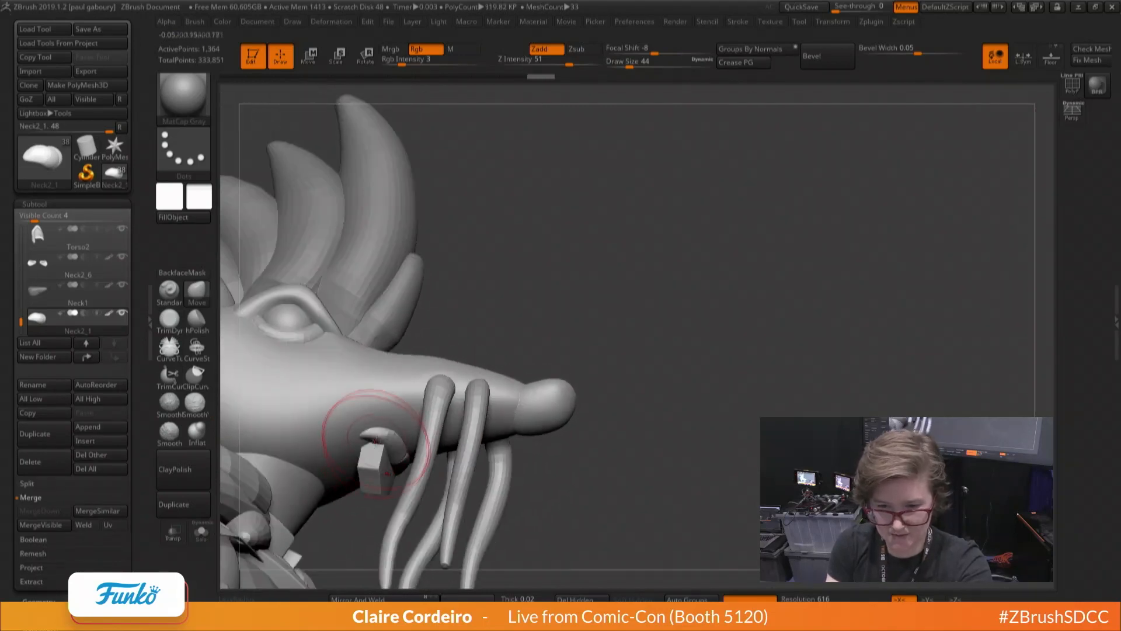
key("space")
mouse_move(375, 430)
left_mouse_down()
mouse_move(368, 454)
mouse_move(374, 441)
left_mouse_up()
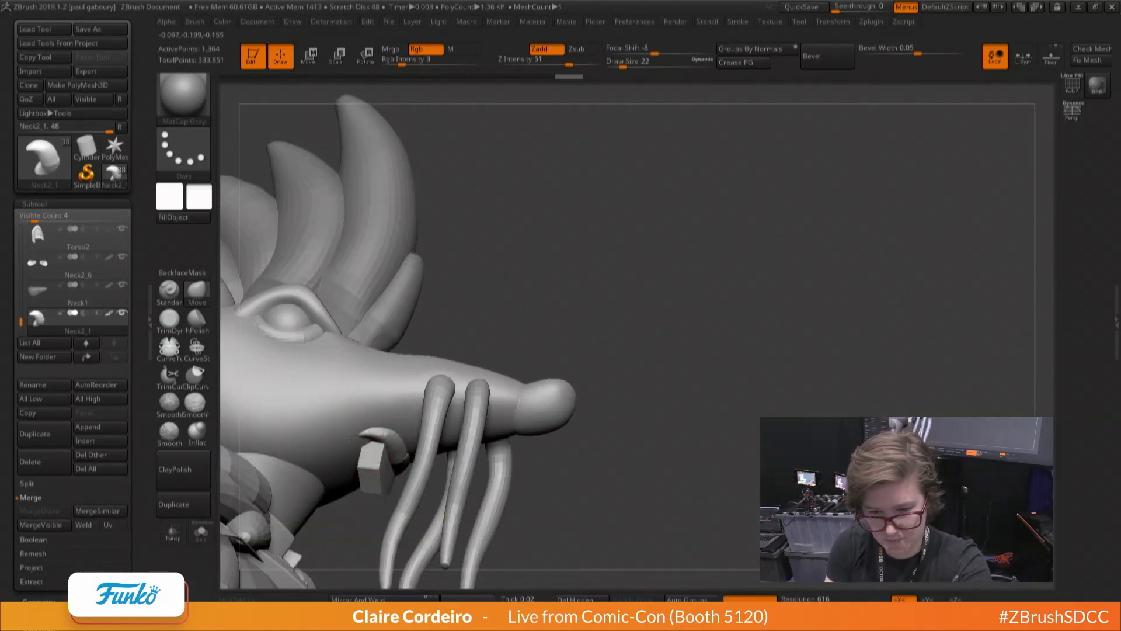
Refine the tube's tip and its curve along the lower snout from several angles with the Move brush
right_click_drag(374, 441, 386, 430)
left_click_drag(386, 436, 395, 426)
mouse_move(398, 423)
right_mouse_down()
mouse_move(403, 430)
mouse_move(386, 415)
mouse_move(361, 340)
mouse_move(321, 401)
mouse_move(514, 403)
mouse_move(502, 409)
right_mouse_up()
key("space")
left_click_drag(376, 434, 383, 435)
right_click_drag(383, 435, 397, 422)
key("space")
left_click_drag(373, 438, 390, 437)
Fit the tube snugly against the lower edge of the snout with the Move brush at draw size 23
right_click_drag(391, 437, 375, 434)
key("space")
left_click_drag(380, 438, 392, 425)
right_click_drag(365, 413, 381, 430)
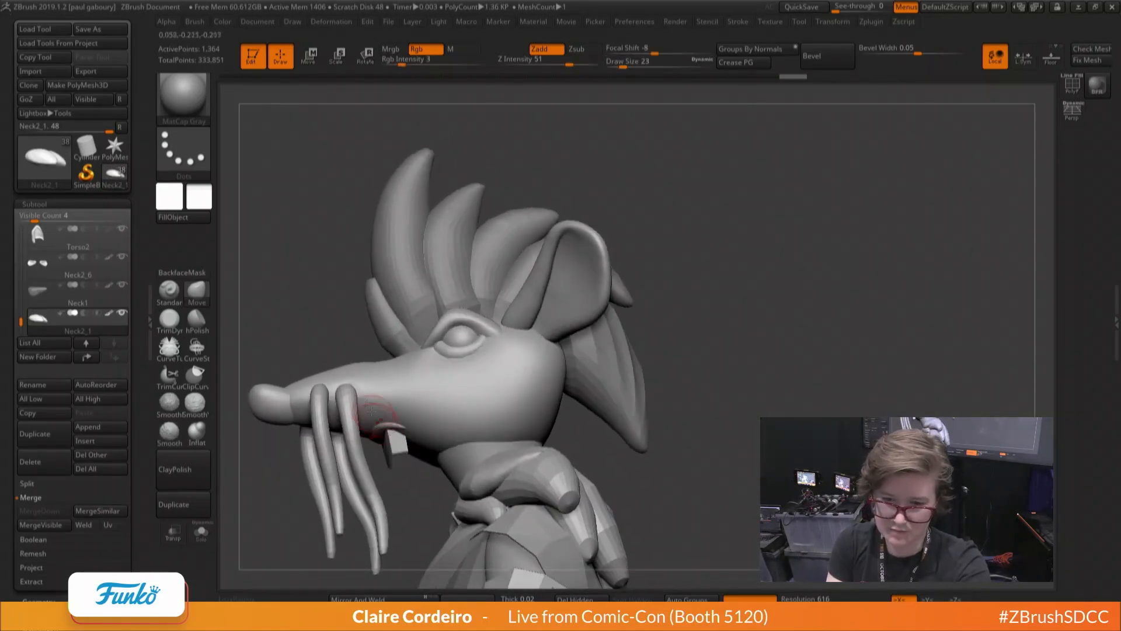
left_click_drag(369, 410, 374, 415)
mouse_move(374, 414)
right_mouse_down()
mouse_move(381, 373)
mouse_move(300, 350)
mouse_move(323, 376)
mouse_move(298, 350)
mouse_move(351, 330)
right_mouse_up()
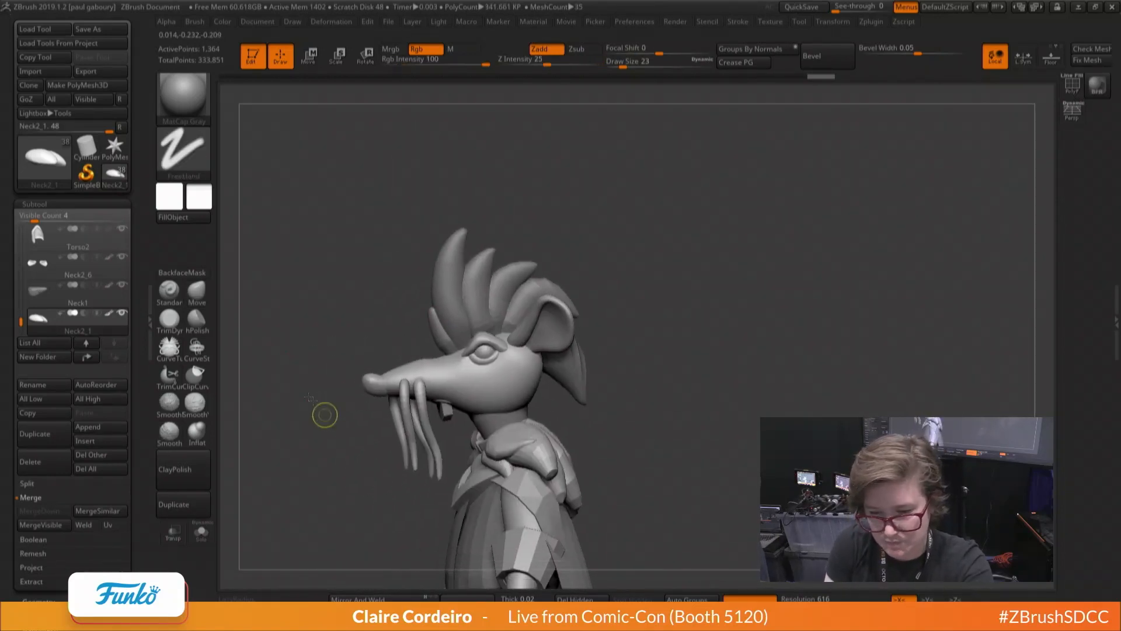
Select the shoulder tuft cluster Torso4 and mask everything except its upper tuft
mouse_move(310, 398)
right_mouse_down("ctrl")
mouse_move(289, 382)
mouse_move(340, 395)
mouse_move(375, 383)
mouse_move(372, 415)
right_mouse_up("ctrl")
left_click(377, 419, "alt")
key("w")
left_click_drag(380, 418, 343, 405)
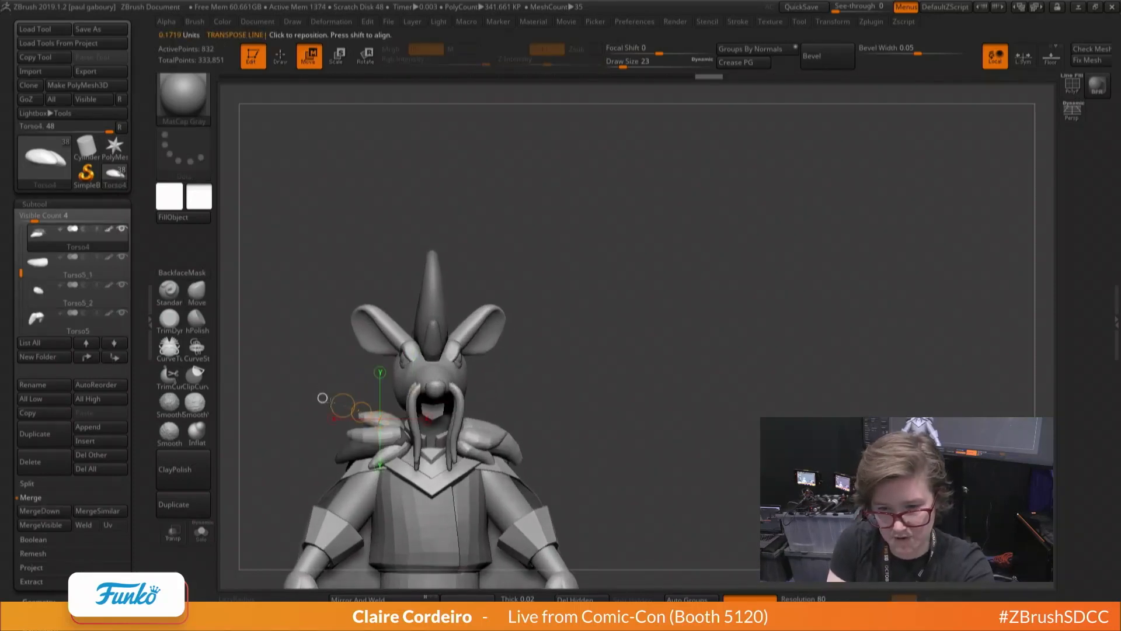
right_click_drag(323, 398, 331, 401)
Pull the unmasked shoulder tuft toward the neck with the Move brush at draw size 101
key("b")
key("m")
key("v")
key("space")
left_click_drag(394, 419, 421, 419)
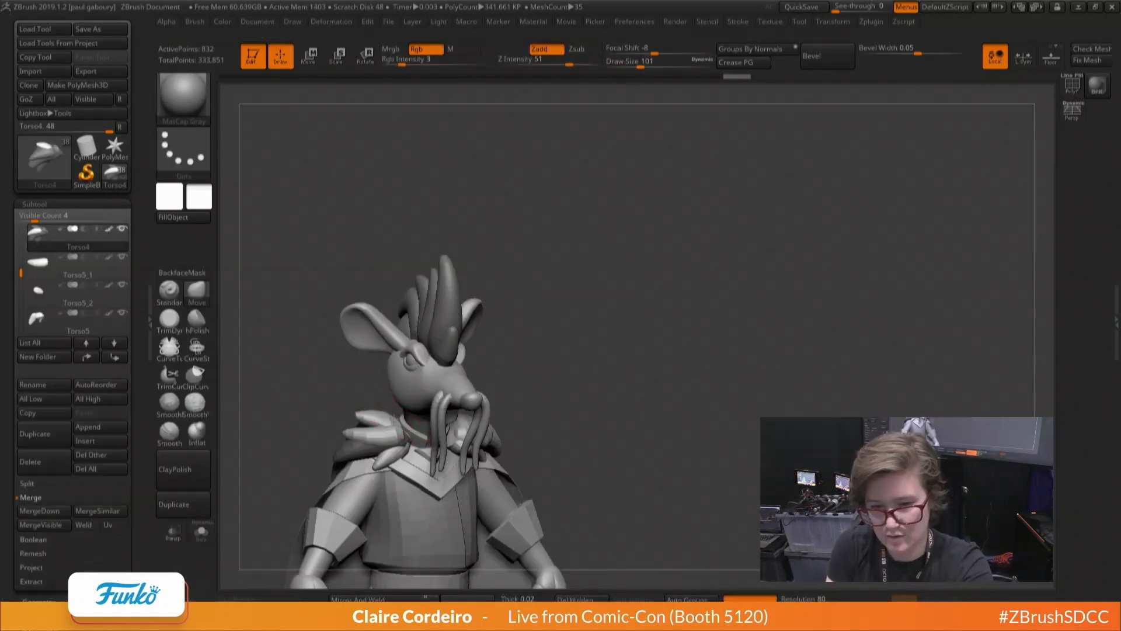
Refine the unmasked shoulder tuft's shape from the front and above with the Move brush at draw sizes 59 and 39
right_click_drag(328, 413, 298, 413)
key("space")
left_click_drag(350, 423, 336, 423)
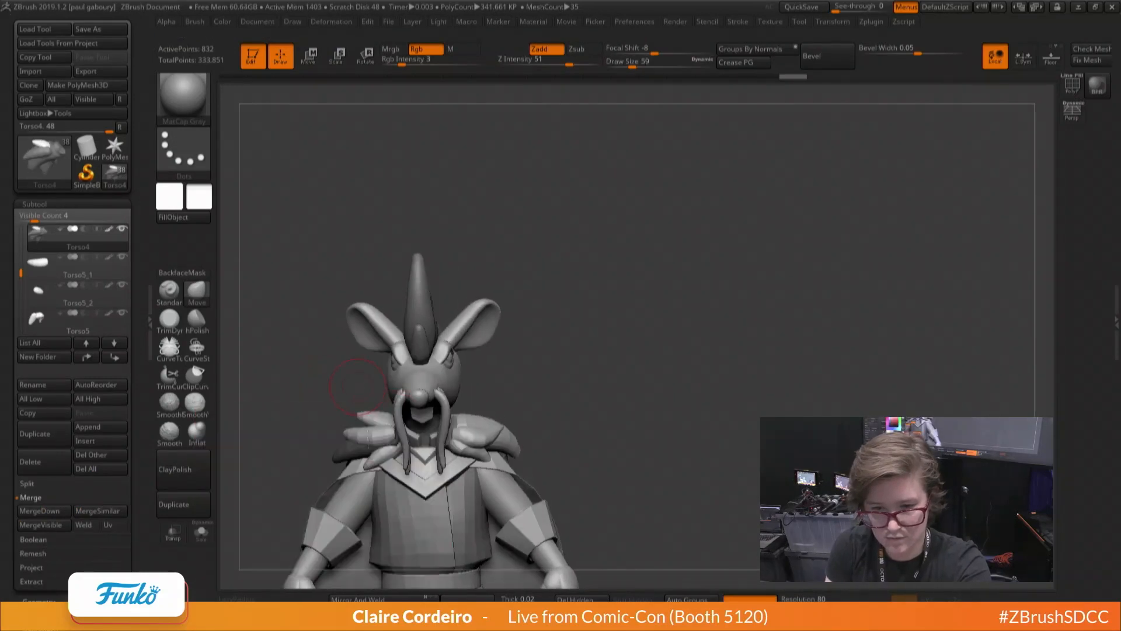
right_click_drag(315, 397, 350, 432)
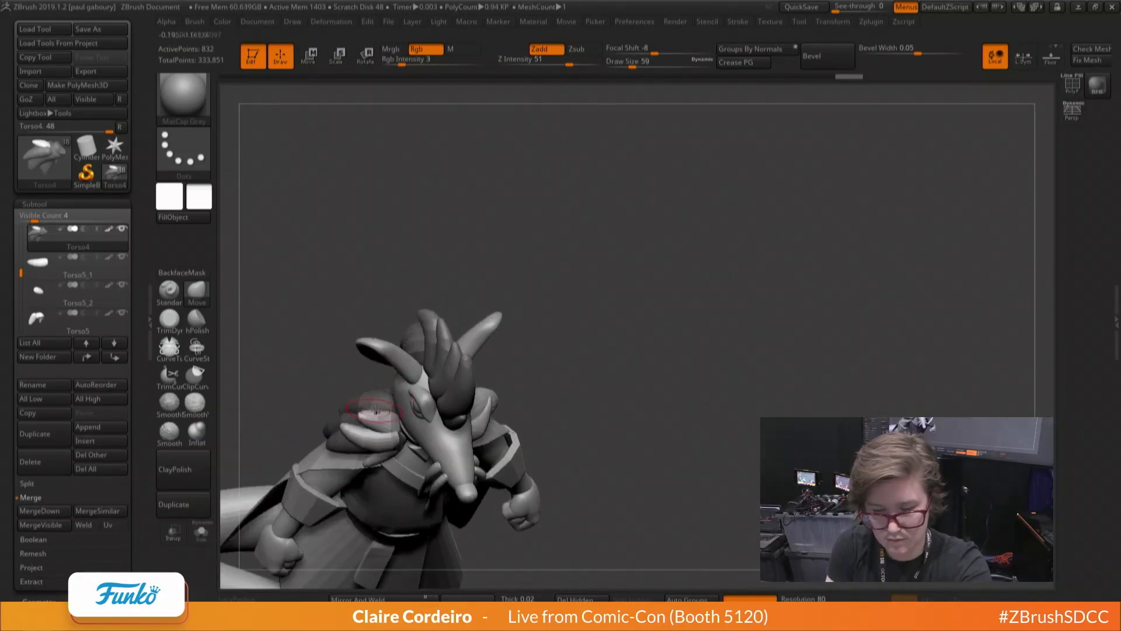
key("space")
left_click_drag(376, 410, 367, 409)
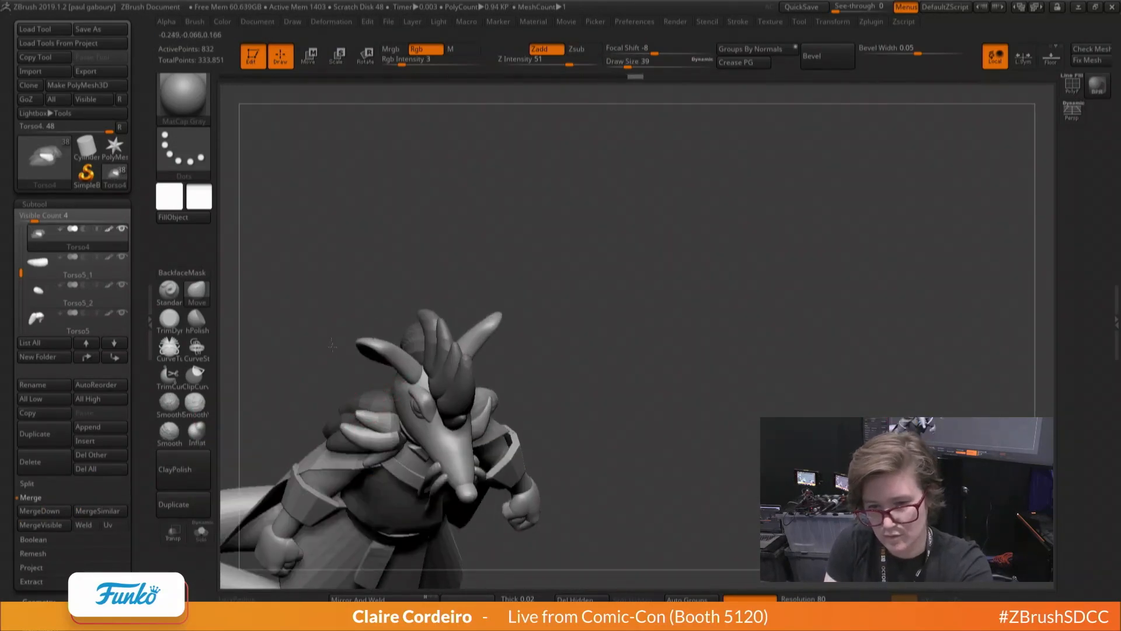
right_click_drag(331, 344, 326, 312)
right_click_drag(300, 362, 397, 438)
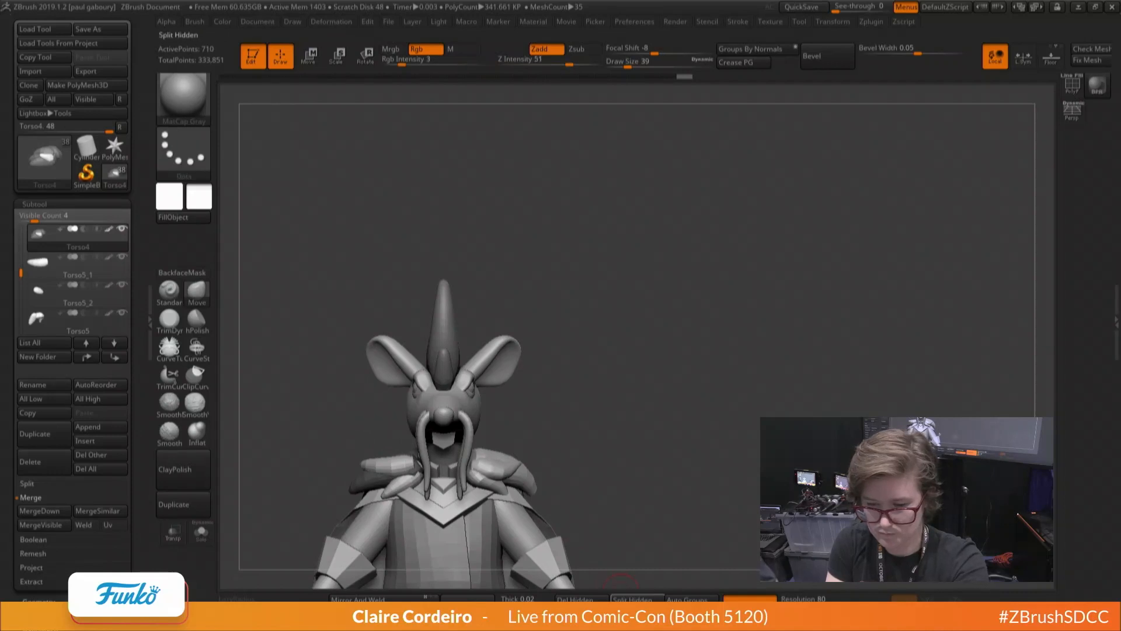
Split the hidden part off the shoulder tuft cluster Torso4, select the separated upper tuft Torso5_3 and duplicate it
left_click(632, 598)
left_click(393, 451, "alt")
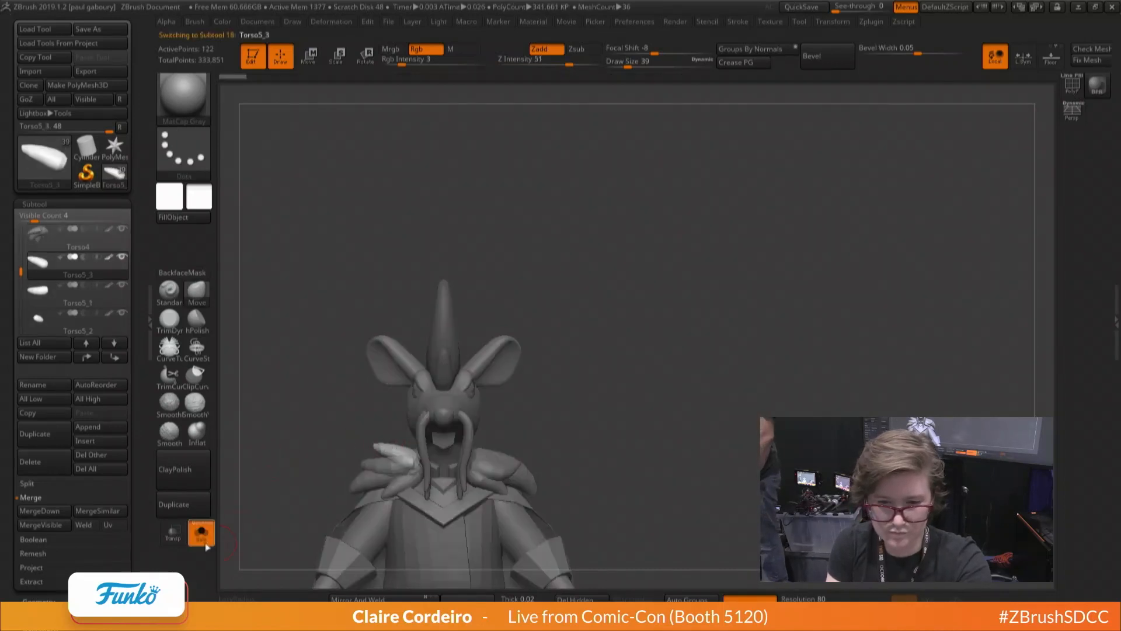
left_click(173, 506)
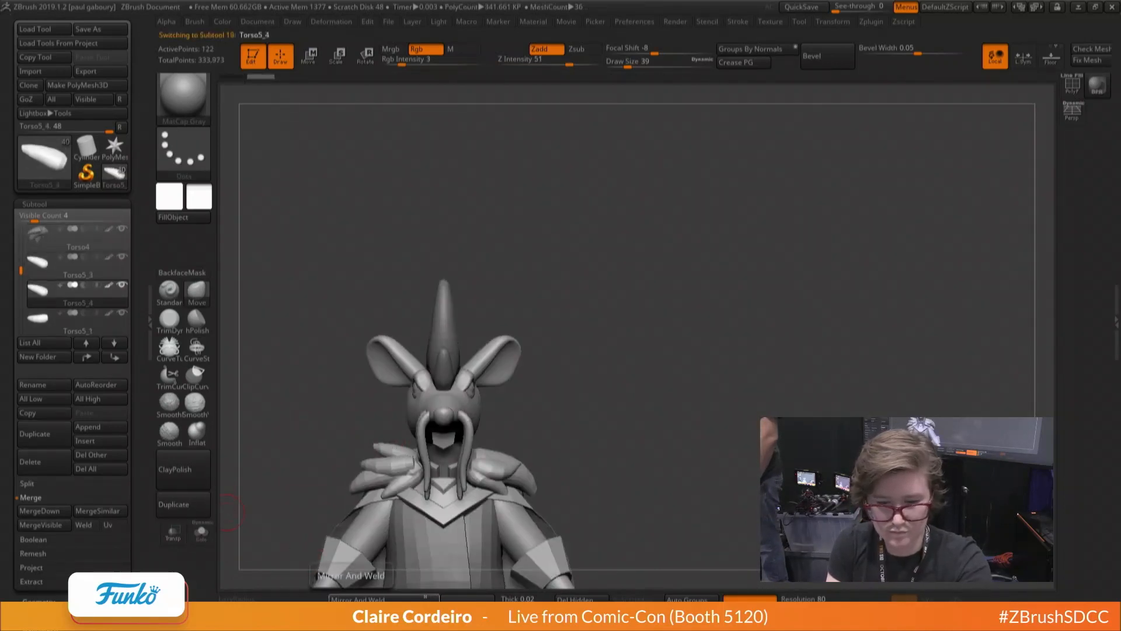
Move the duplicated upper tuft to the opposite shoulder with the Transpose Move line, checking its placement from the side
right_click_drag(457, 415, 374, 418)
key("w")
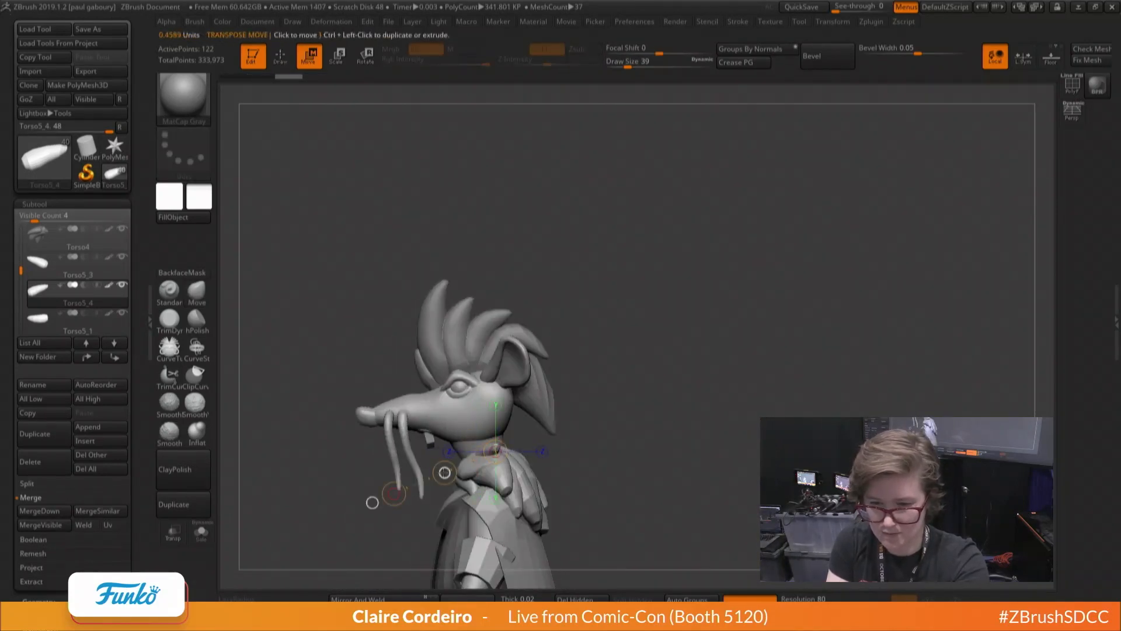
right_click_drag(372, 502, 462, 490)
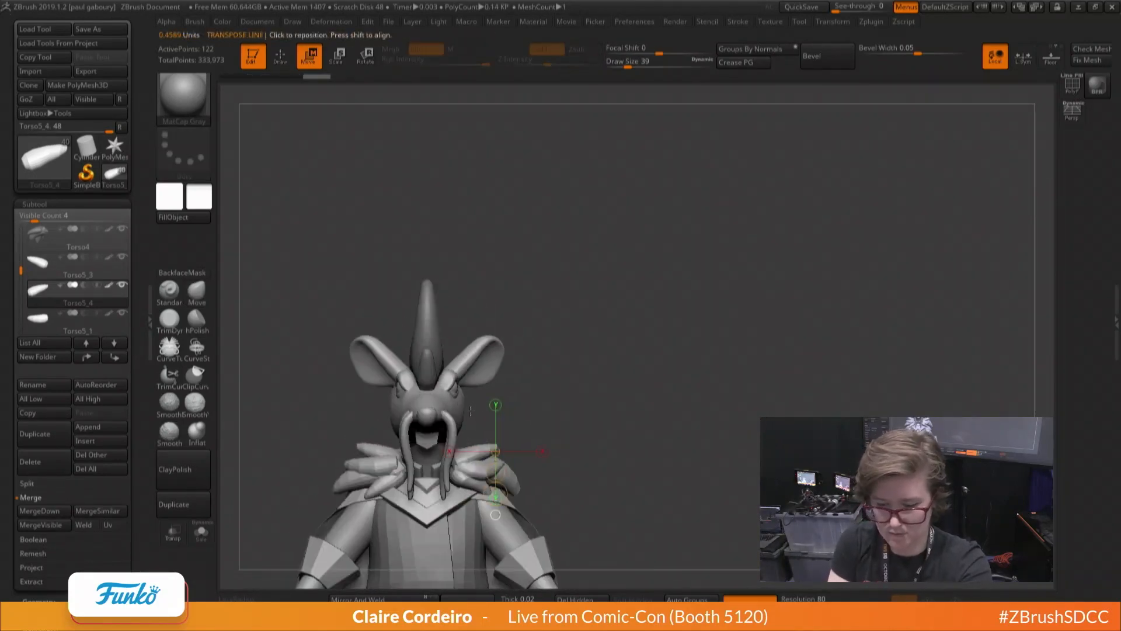
Shape the duplicated upper tuft against the neck with the Move brush at draw size 71
key("b")
key("m")
key("v")
key("space")
key("space")
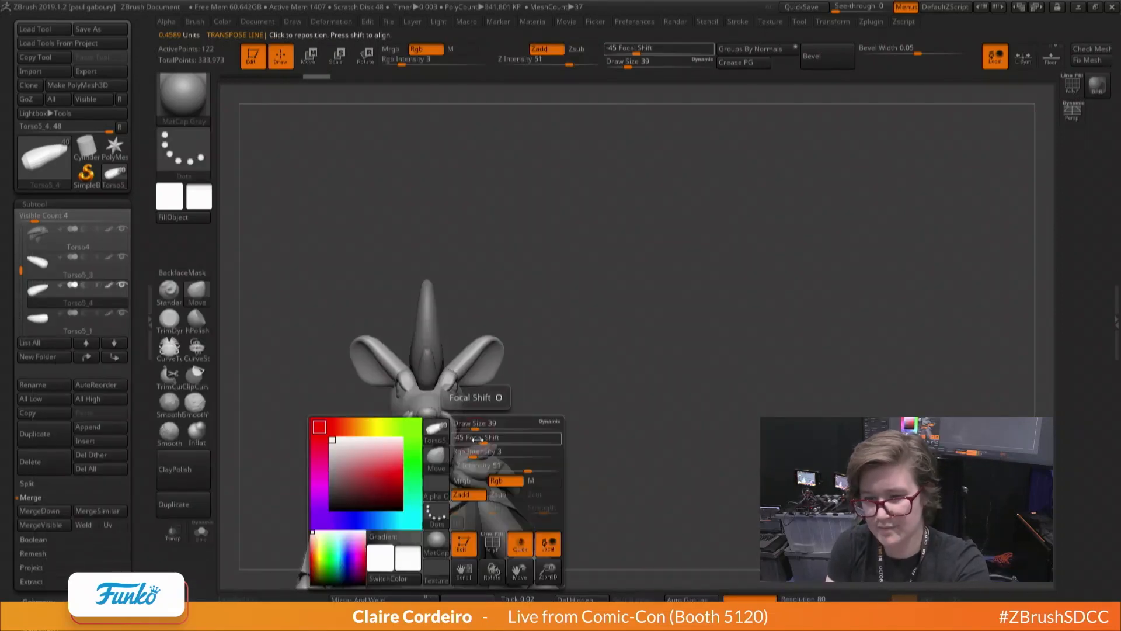
left_click_drag(472, 424, 483, 424)
mouse_move(483, 425)
right_mouse_down()
mouse_move(473, 455)
mouse_move(451, 470)
right_mouse_up()
mouse_move(468, 407)
left_mouse_down()
mouse_move(461, 467)
mouse_move(488, 451)
left_mouse_up()
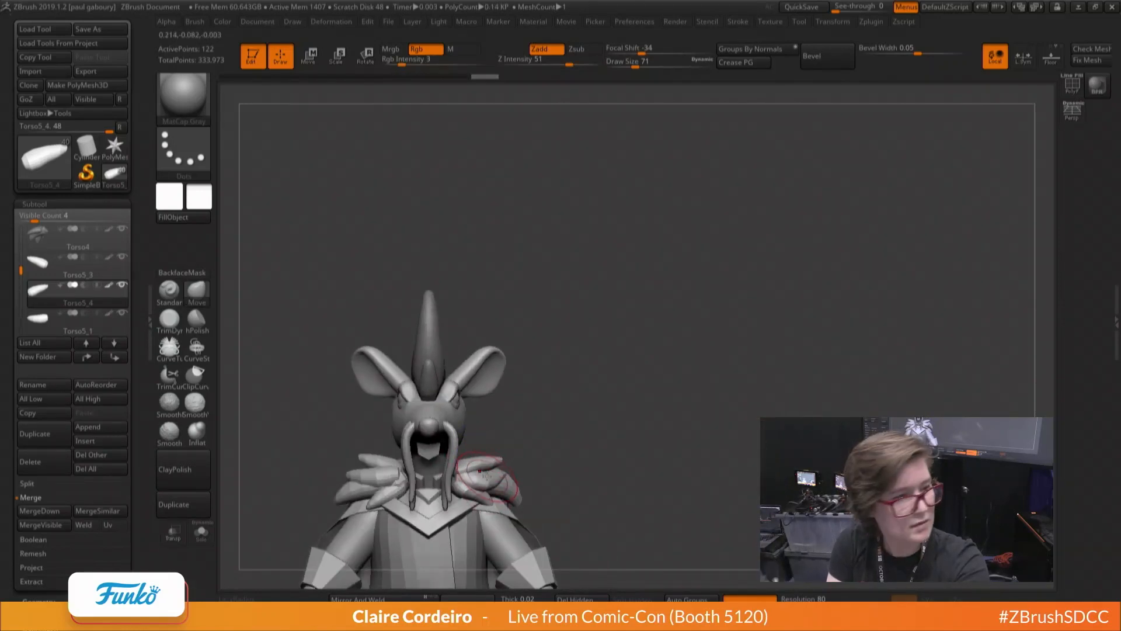
Select the middle shoulder tuft Torso5_2, smooth and remesh it, and check its mesh with the polyframe display
key("ctrl")
right_click_drag(480, 469, 492, 478, "ctrl")
left_click(492, 478, "alt")
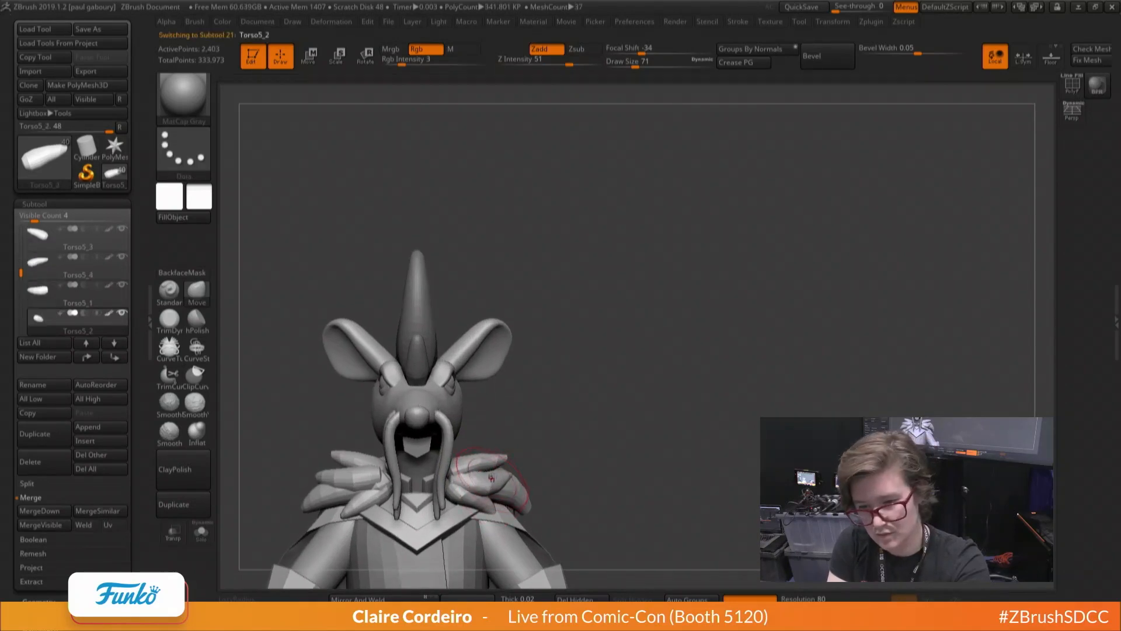
left_click_drag(486, 489, 482, 491, "shift")
left_click_drag(591, 409, 568, 514, "ctrl")
left_click_drag(491, 489, 489, 480, "shift")
key("shift+f")
key("shift+f")
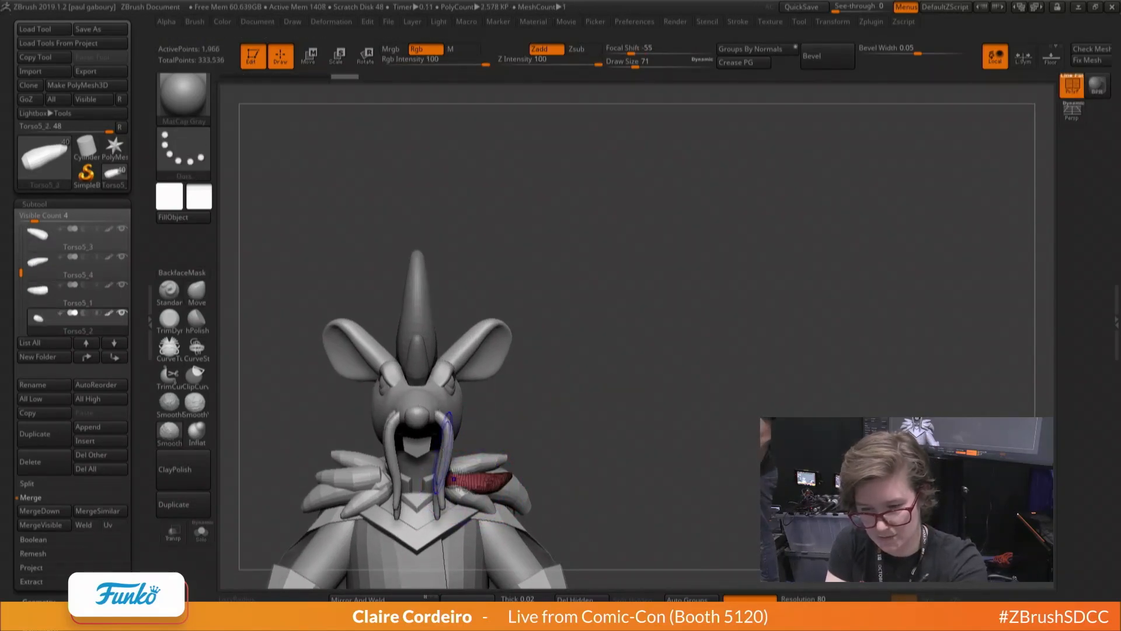
Remesh the Torso5_2 tuft with DynaMesh at resolution 832
scroll(131, 399, "down", 5)
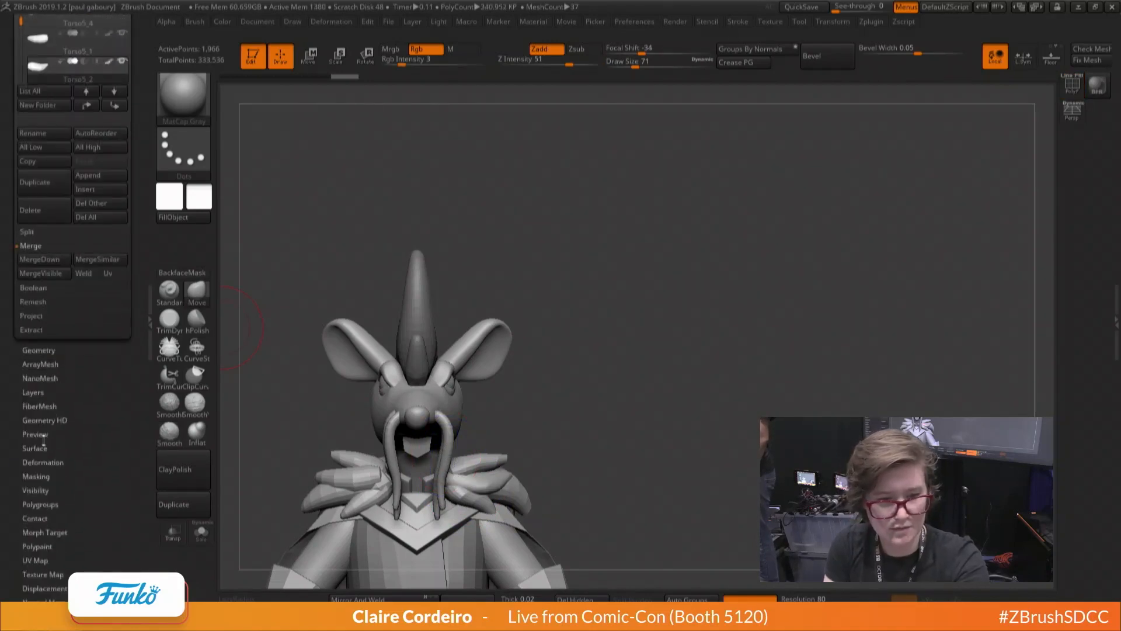
left_click(41, 351)
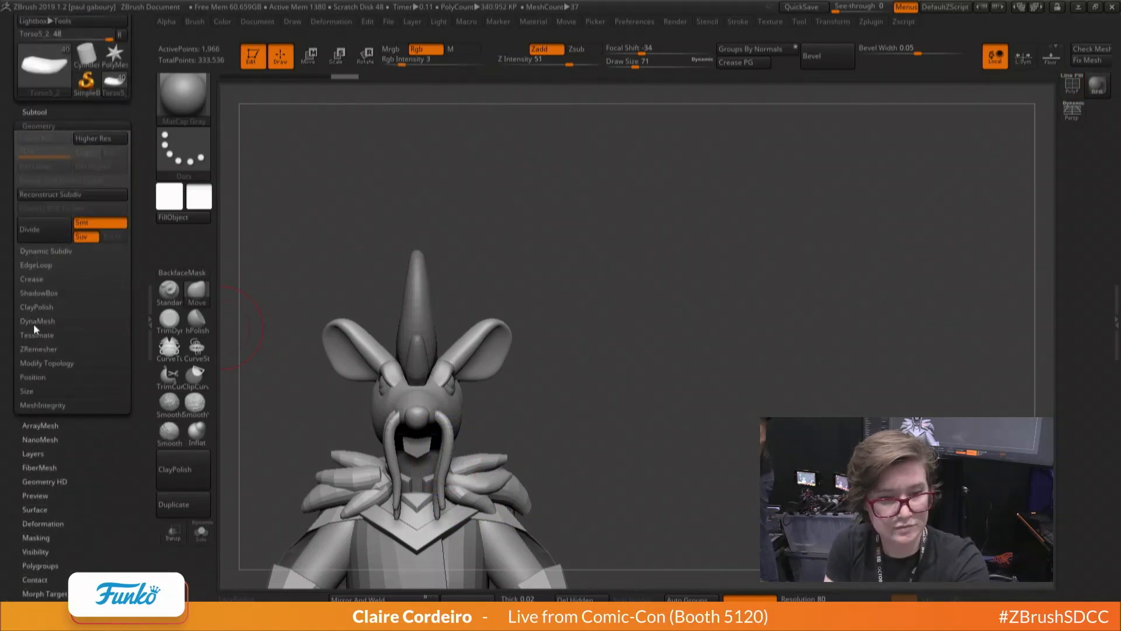
left_click(36, 323)
left_click_drag(239, 323, 233, 399, "ctrl")
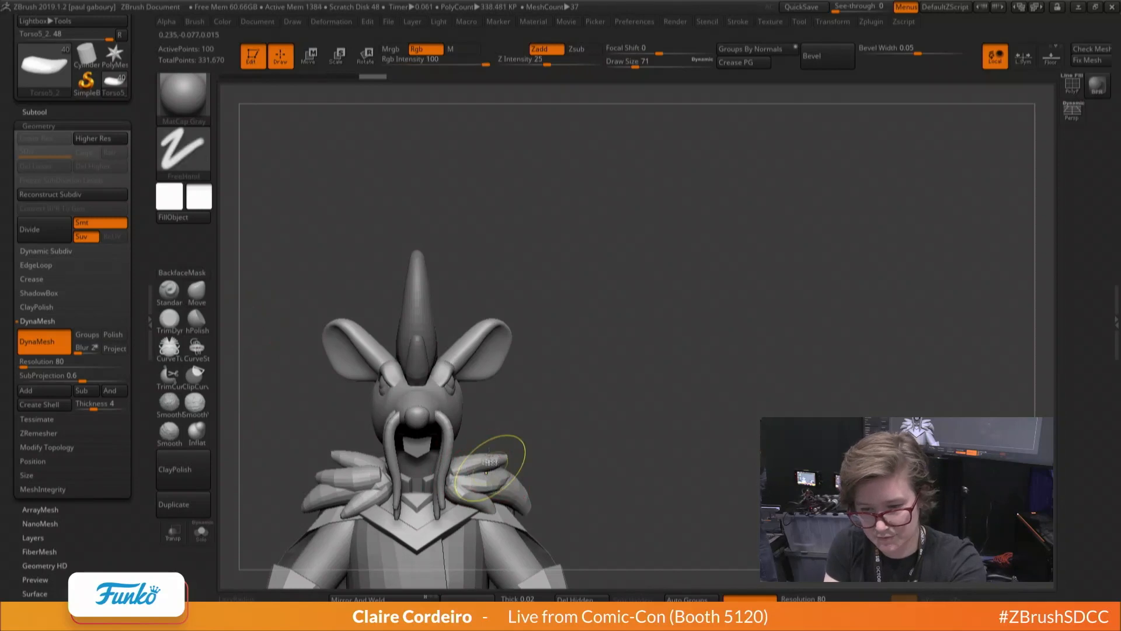
left_click_drag(788, 599, 799, 599)
key("Return")
left_click_drag(701, 526, 724, 549, "ctrl")
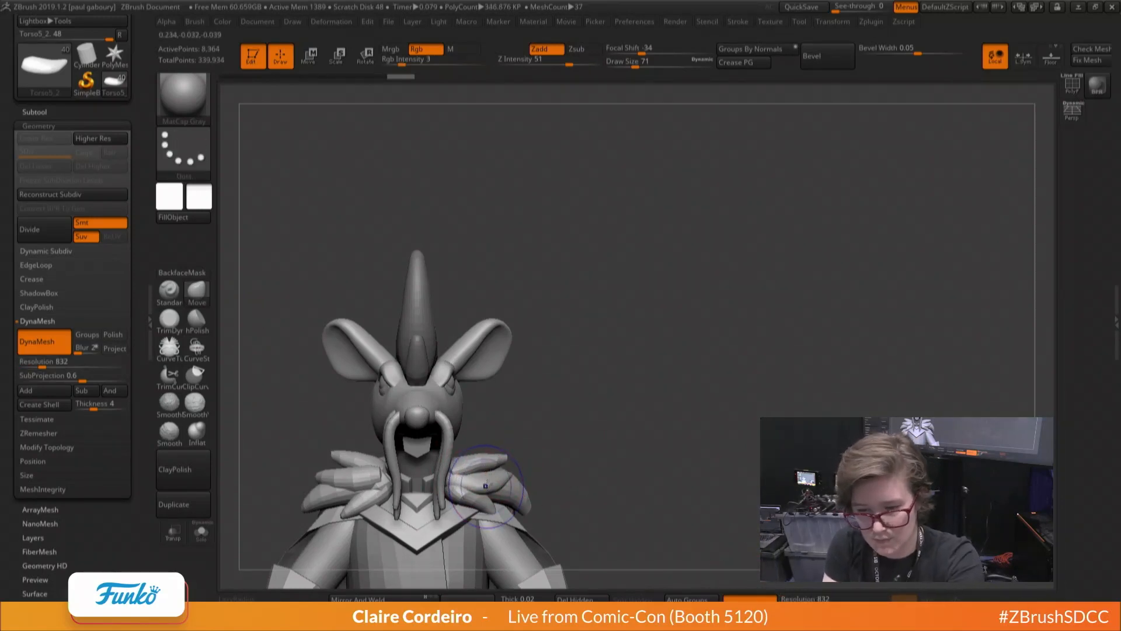
Smooth the remeshed tuft and pull its inner end toward the collar with the Move brush at draw size 46
left_click_drag(496, 486, 492, 487, "shift")
right_click_drag(473, 484, 514, 461)
key("space")
mouse_move(504, 429)
left_mouse_down()
mouse_move(479, 429)
mouse_move(494, 430)
left_mouse_up()
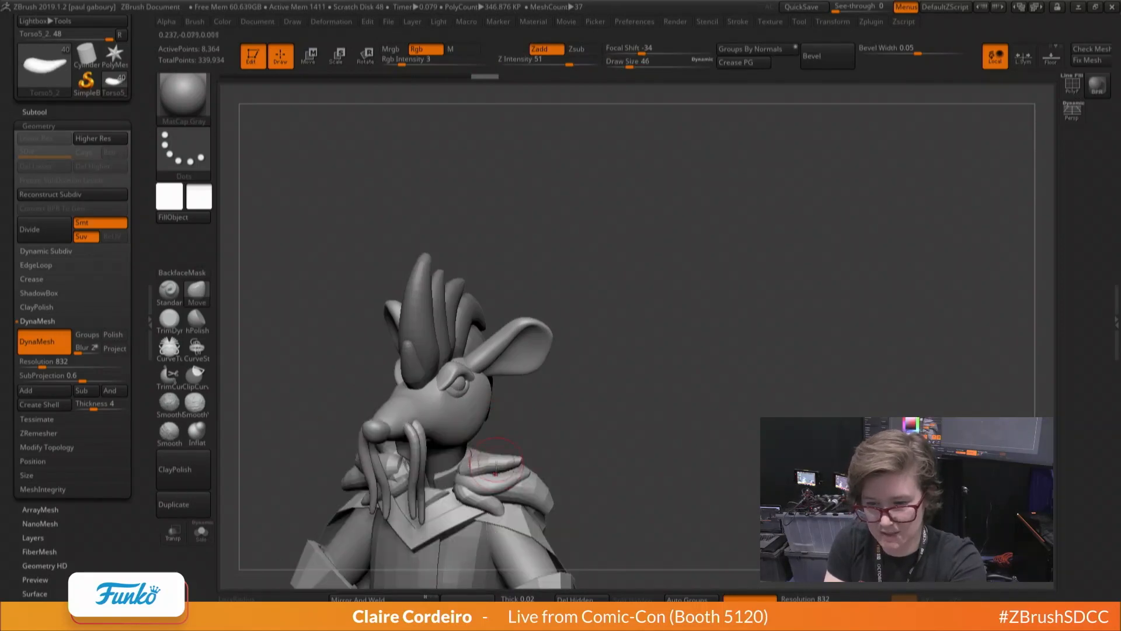
mouse_move(459, 470)
right_mouse_down()
mouse_move(458, 481)
mouse_move(468, 477)
right_mouse_up()
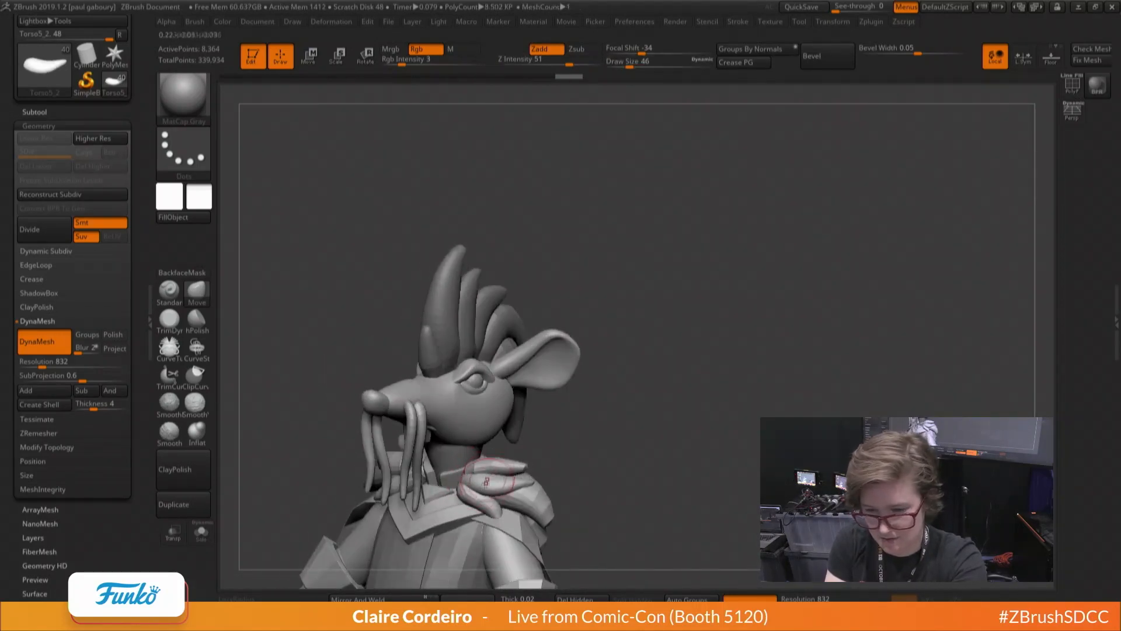
left_click_drag(486, 482, 457, 498)
mouse_move(458, 499)
right_mouse_down()
mouse_move(447, 511)
mouse_move(378, 468)
right_mouse_up()
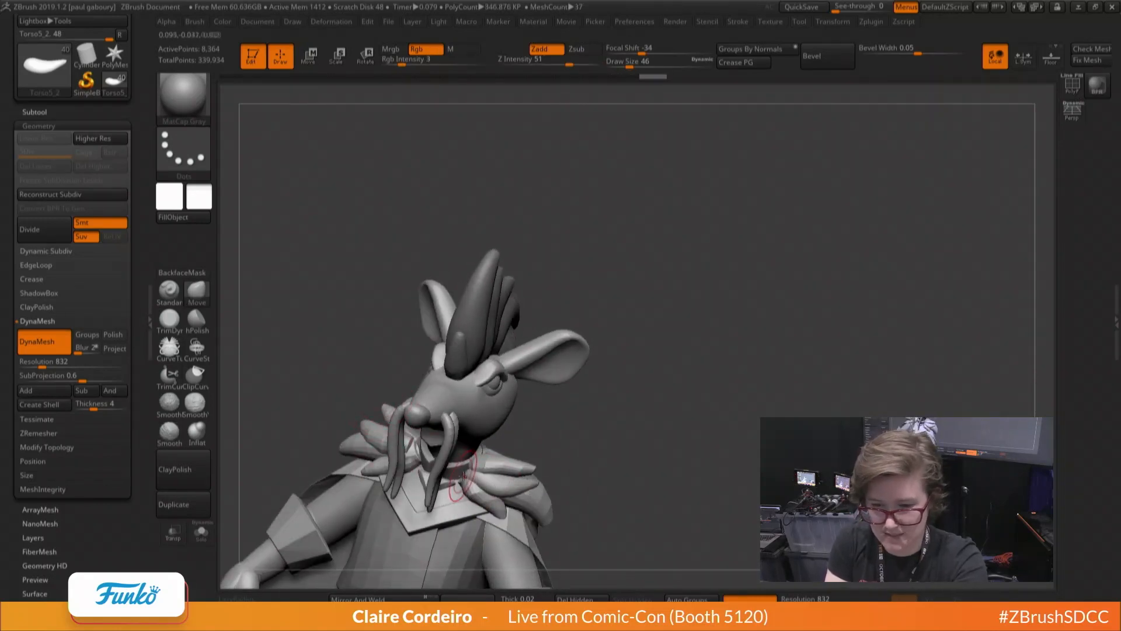
Smooth the Torso5_2 tuft's inner end and outer surface, working from several angles
key("space")
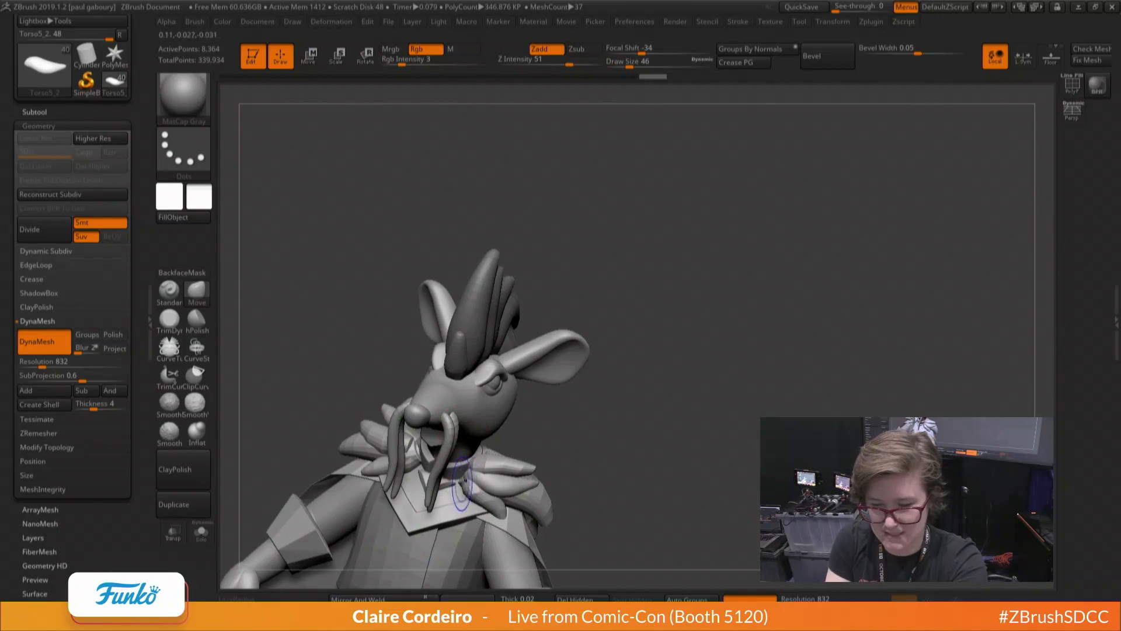
left_click_drag(466, 480, 461, 492, "shift")
right_click_drag(393, 371, 425, 465, "shift")
left_click_drag(513, 469, 523, 464, "shift")
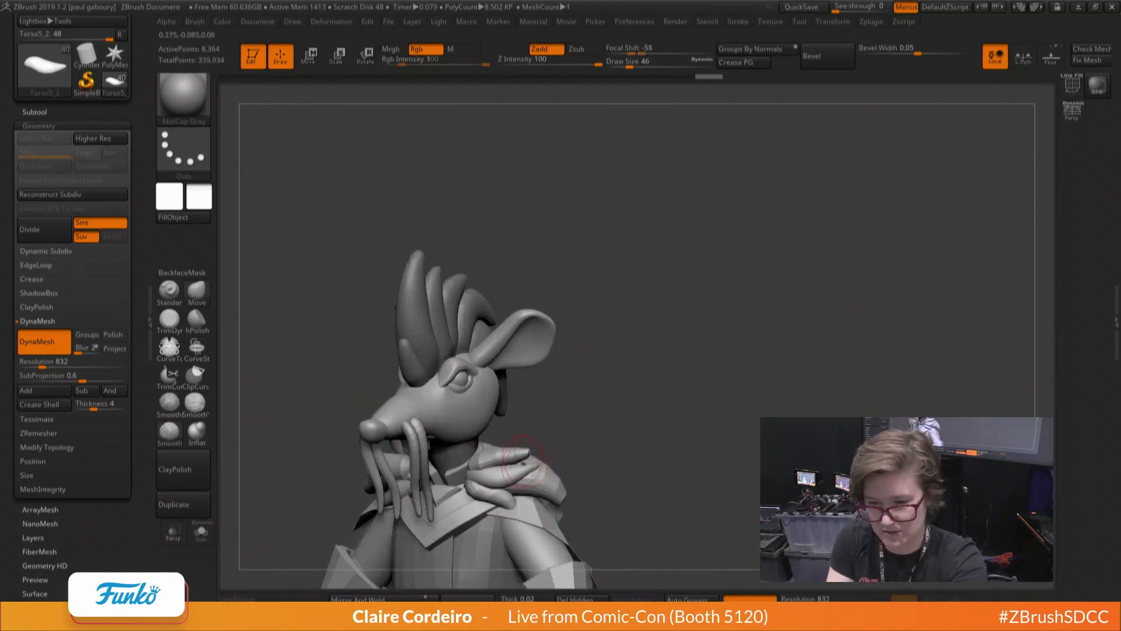
right_click_drag(523, 464, 470, 488)
key("space")
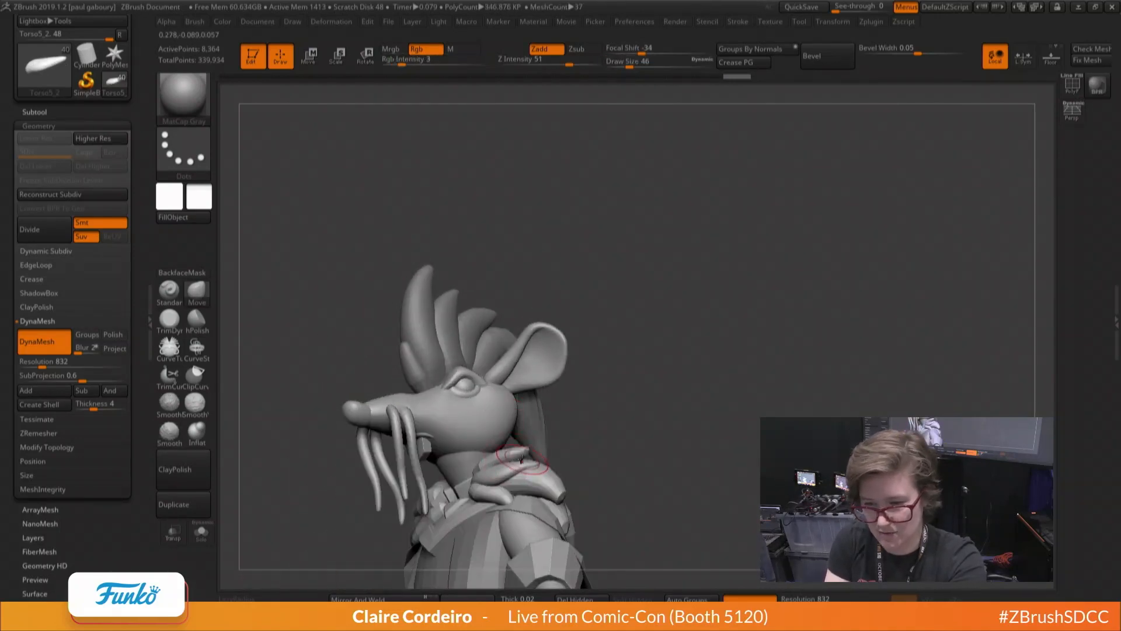
right_click_drag(450, 405, 377, 360)
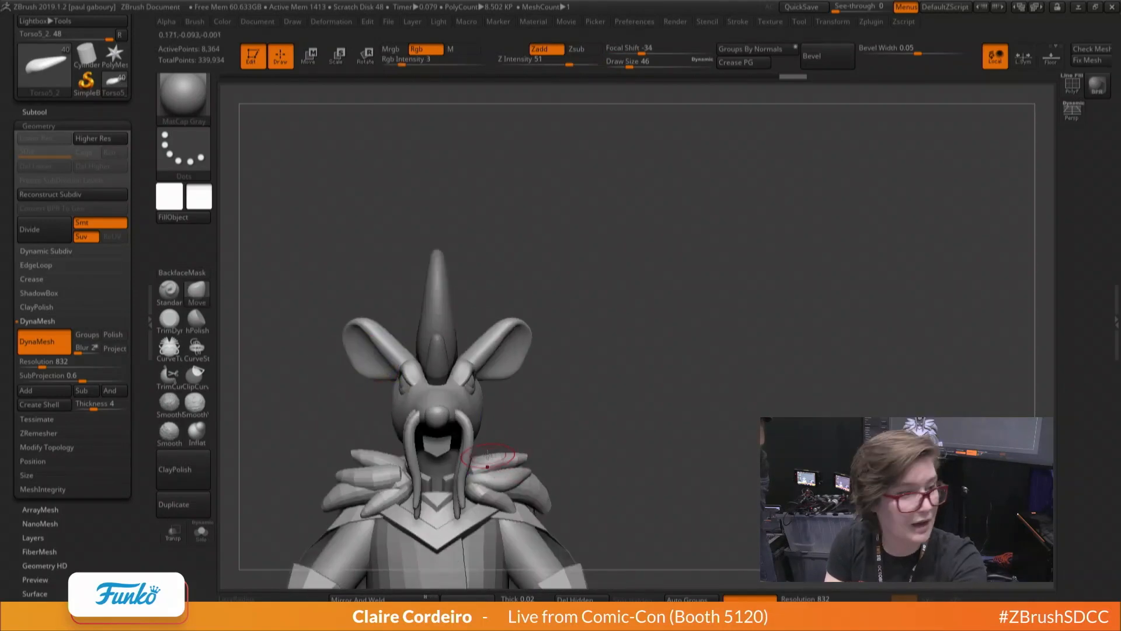
right_click_drag(482, 477, 485, 479)
key("r")
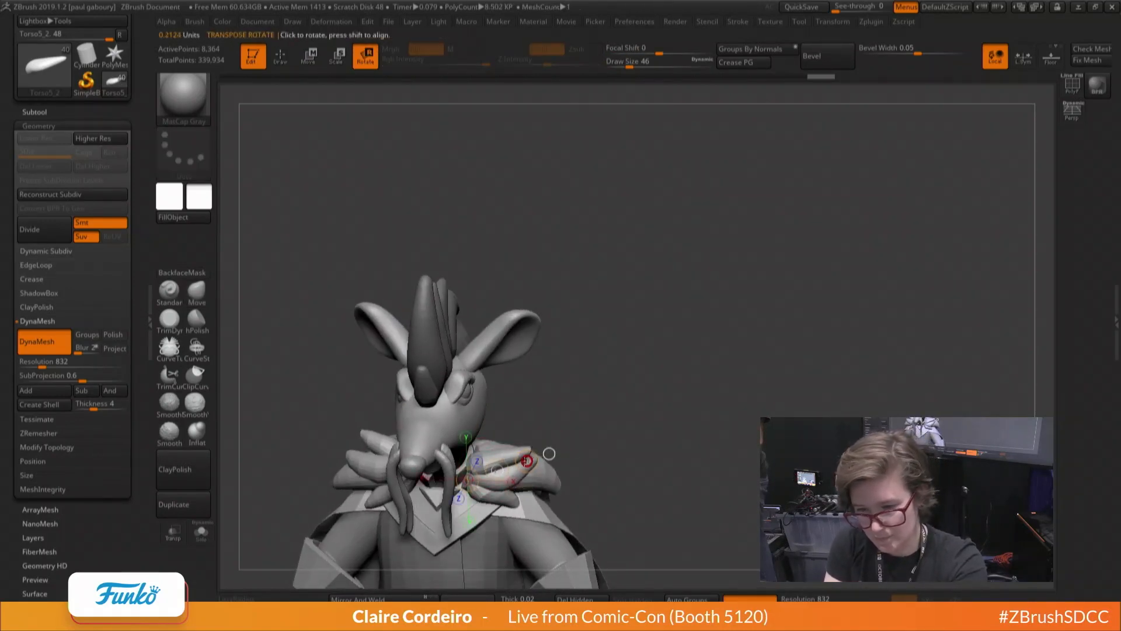
key("q")
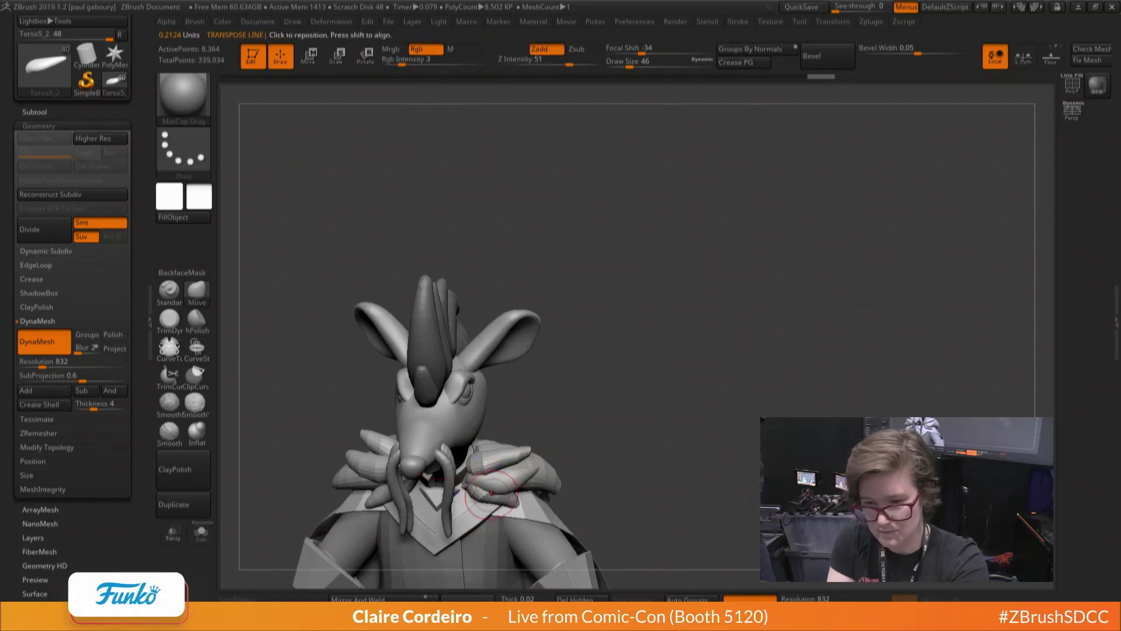
Select the duplicated upper tuft and adjust its angle and position beside the neck with Transpose Rotate and Move
mouse_move(492, 495)
right_mouse_down("shift")
mouse_move(405, 390)
mouse_move(459, 455)
mouse_move(476, 452)
right_mouse_up("shift")
left_click(496, 471, "alt")
key("r")
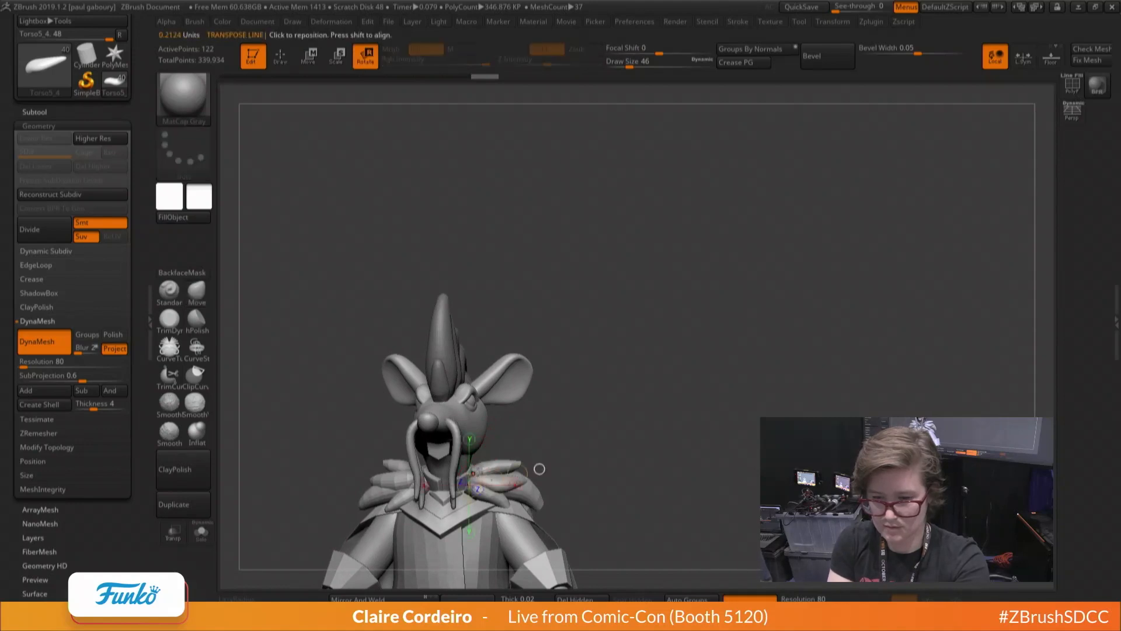
left_click_drag(418, 497, 422, 494)
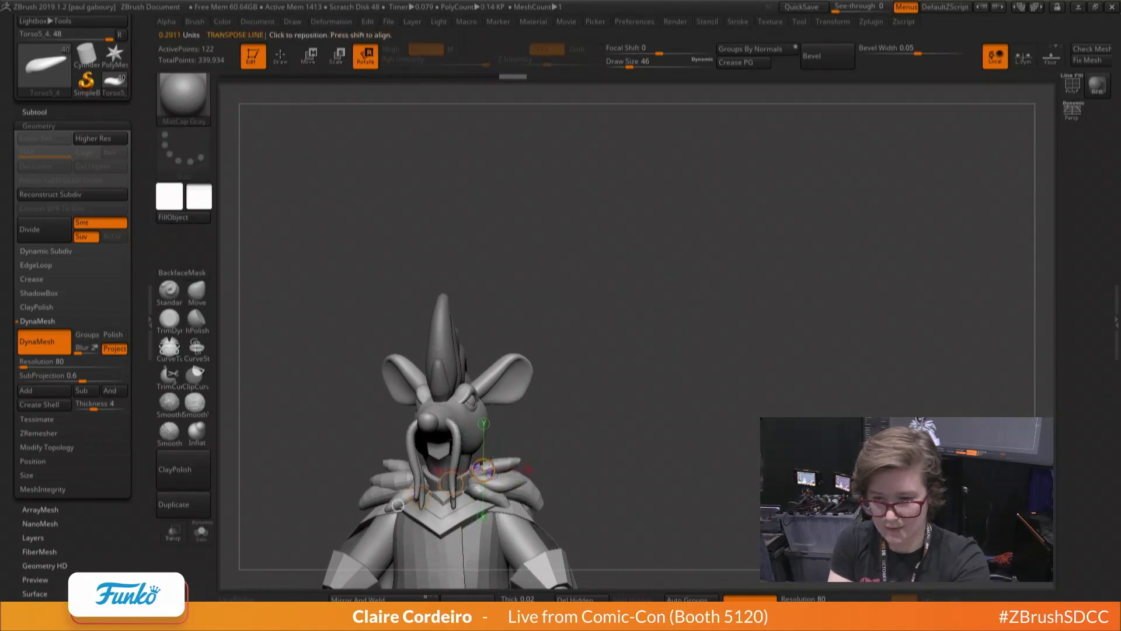
key("w")
left_click(496, 429)
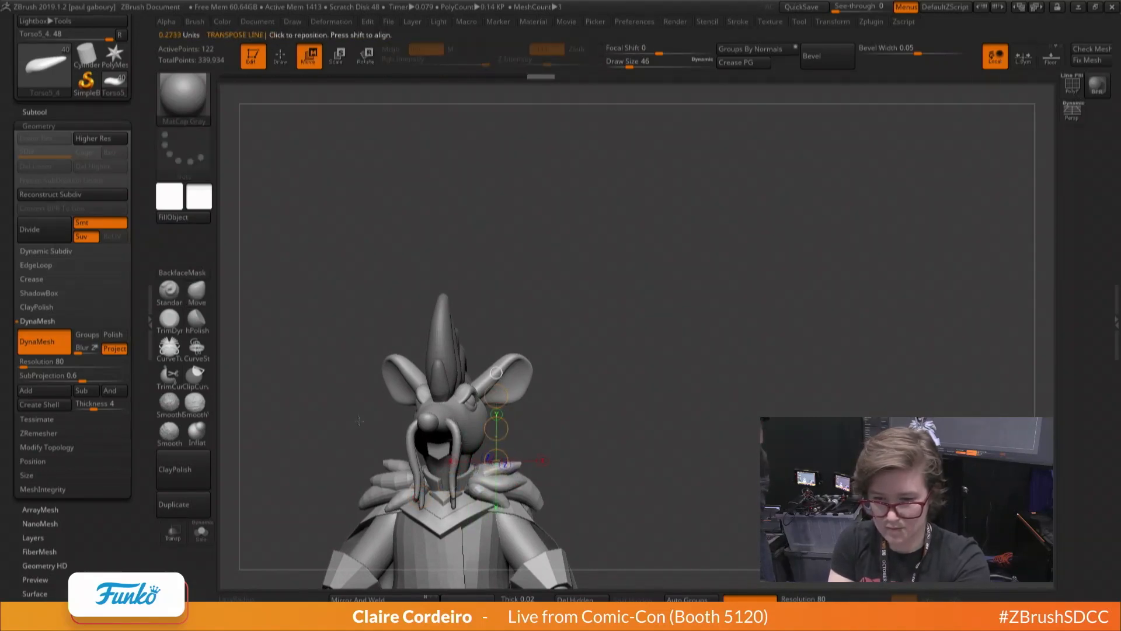
Reposition and rotate the tuft Torso5_1 on the opposite shoulder with the Transpose line
mouse_move(296, 400)
left_mouse_down()
mouse_move(331, 401)
mouse_move(375, 472)
left_mouse_up()
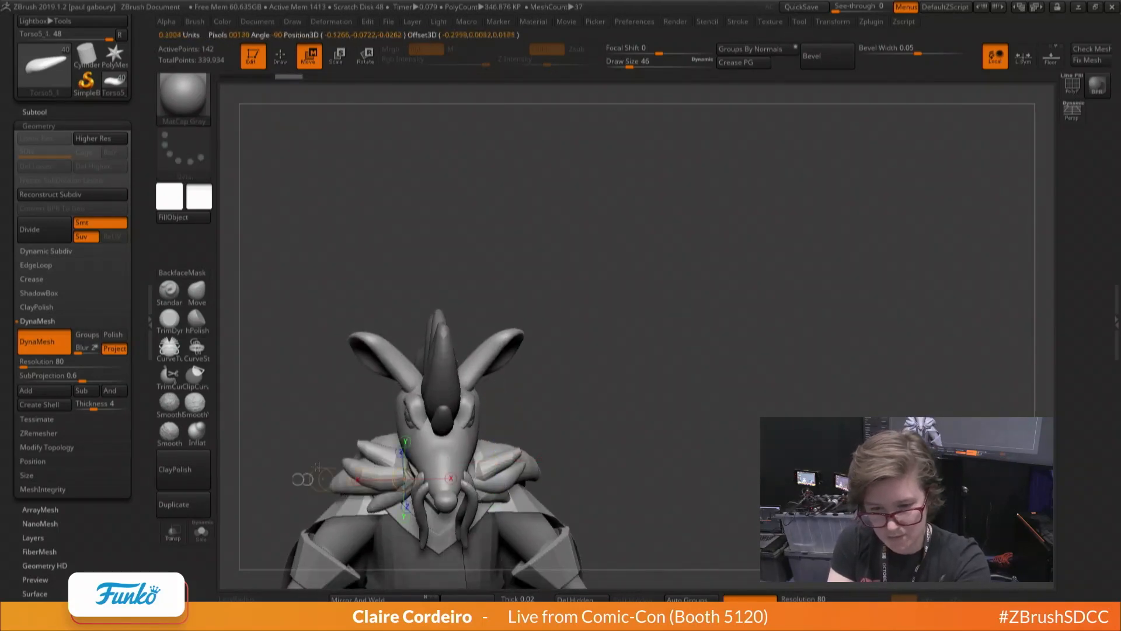
key("r")
left_click_drag(326, 378, 327, 292)
Reshape the Torso5_1 tuft on the shoulder with the Move brush at draw size 77
key("b")
key("m")
key("v")
key("space")
left_click_drag(389, 452, 398, 452)
left_click_drag(389, 425, 395, 425)
mouse_move(401, 439)
left_mouse_down()
mouse_move(420, 438)
mouse_move(392, 473)
mouse_move(362, 479)
mouse_move(294, 431)
mouse_move(319, 436)
left_mouse_up()
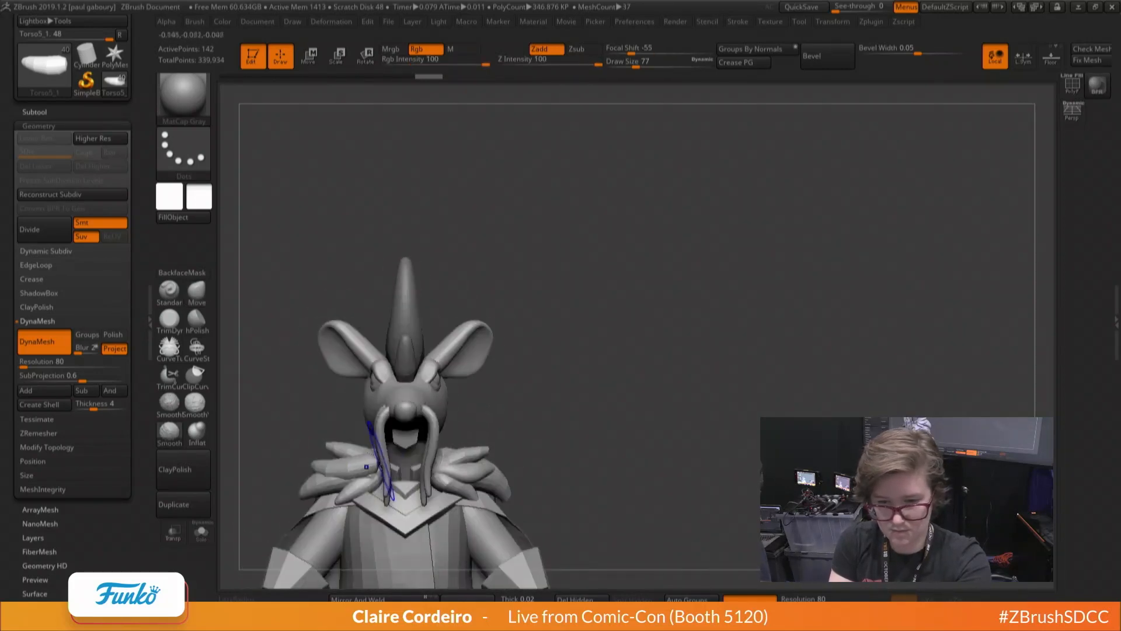
left_click(464, 470, "alt")
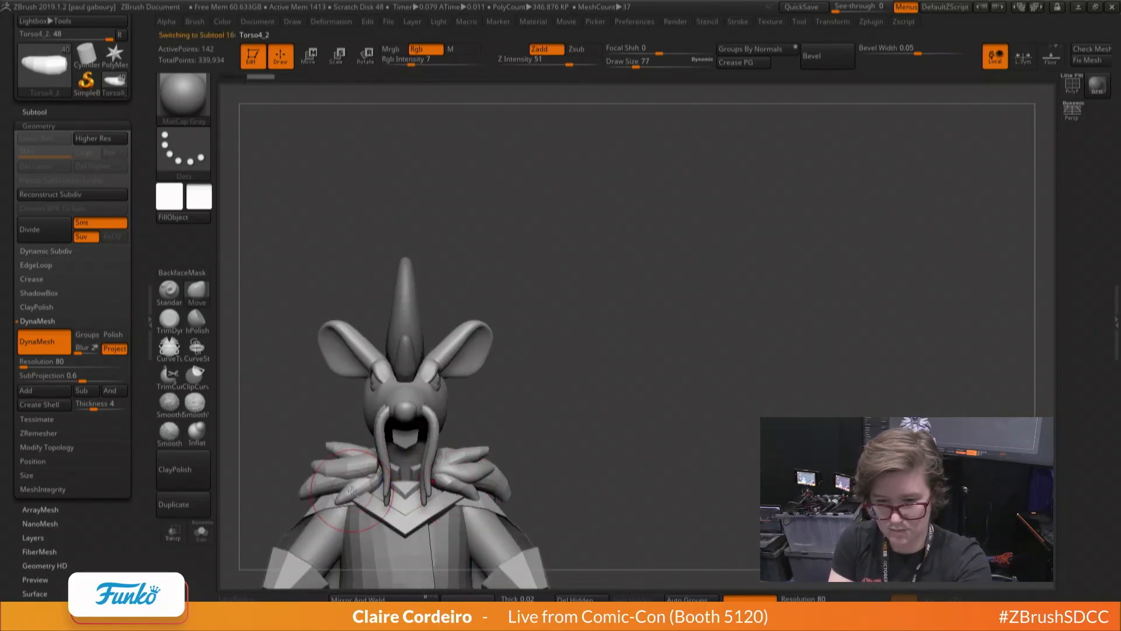
left_click(337, 501, "alt")
right_click_drag(321, 398, 304, 371, "ctrl")
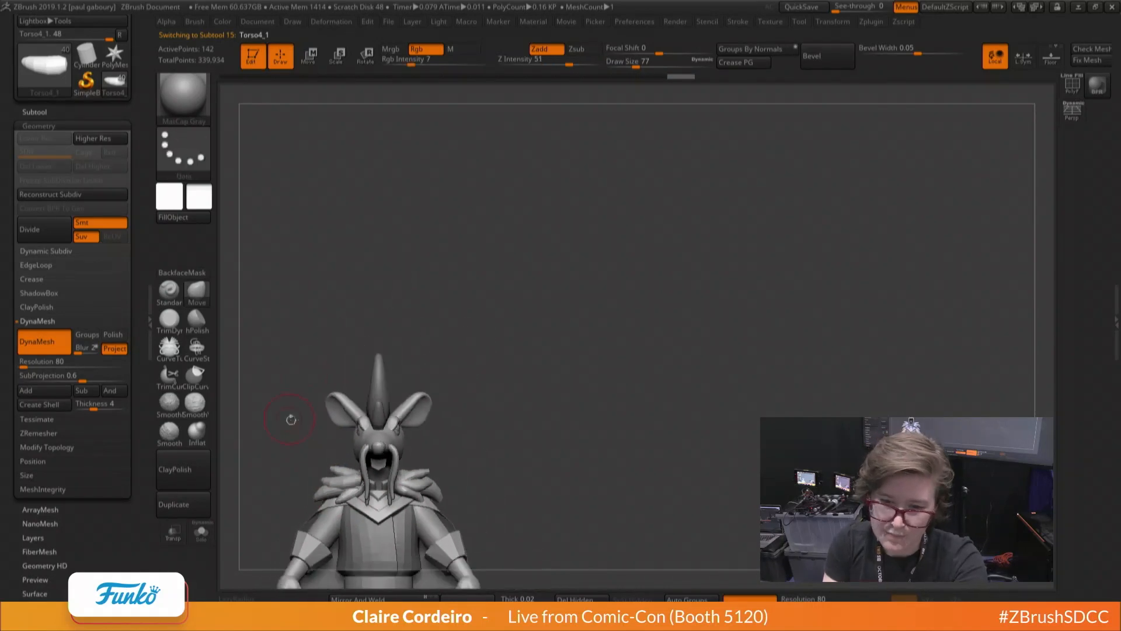
right_click_drag(292, 420, 328, 399, "alt")
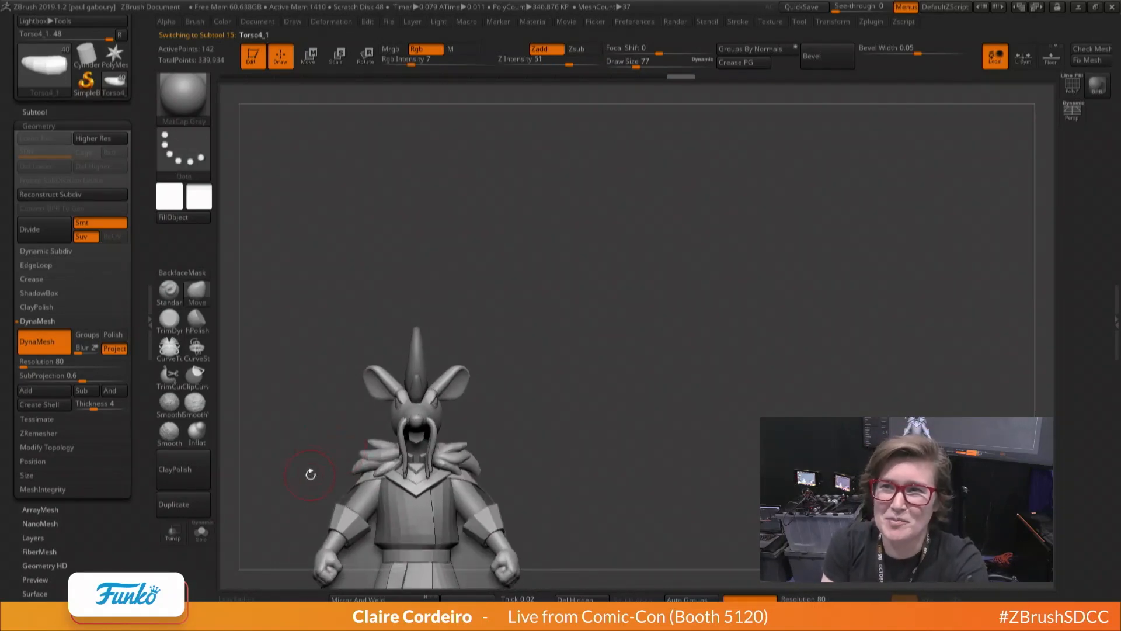
right_click_drag(310, 473, 353, 436, "alt")
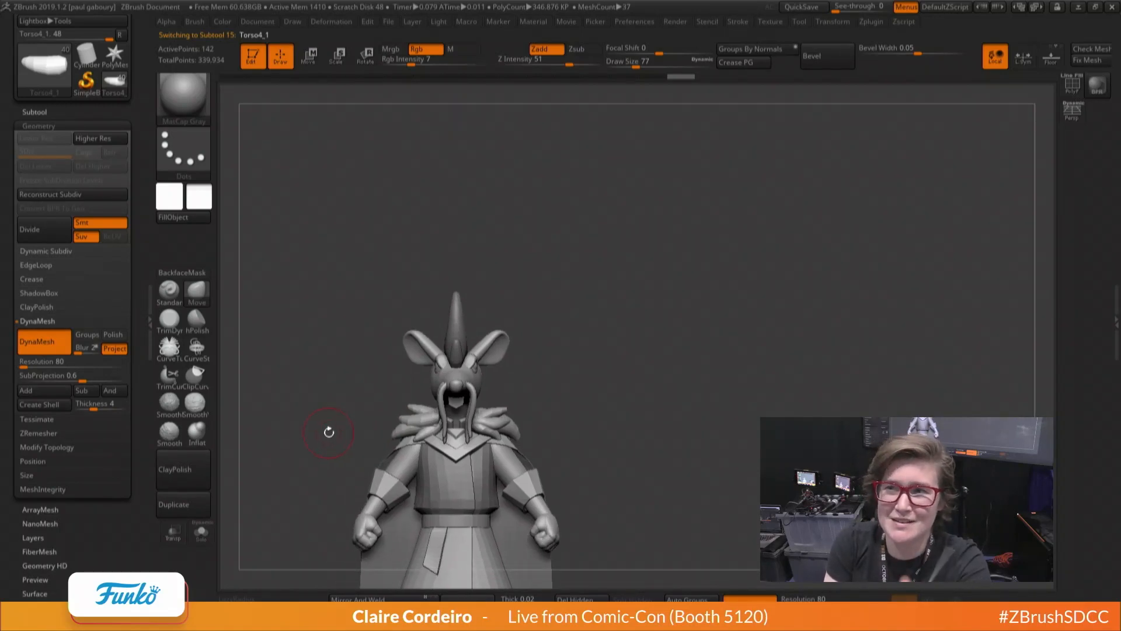
right_click_drag(407, 419, 416, 403, "ctrl")
Select the shoulder tuft Torso5_1 again and reshape it beside the neck with the Move brush at draw size 49
left_click(428, 411, "alt")
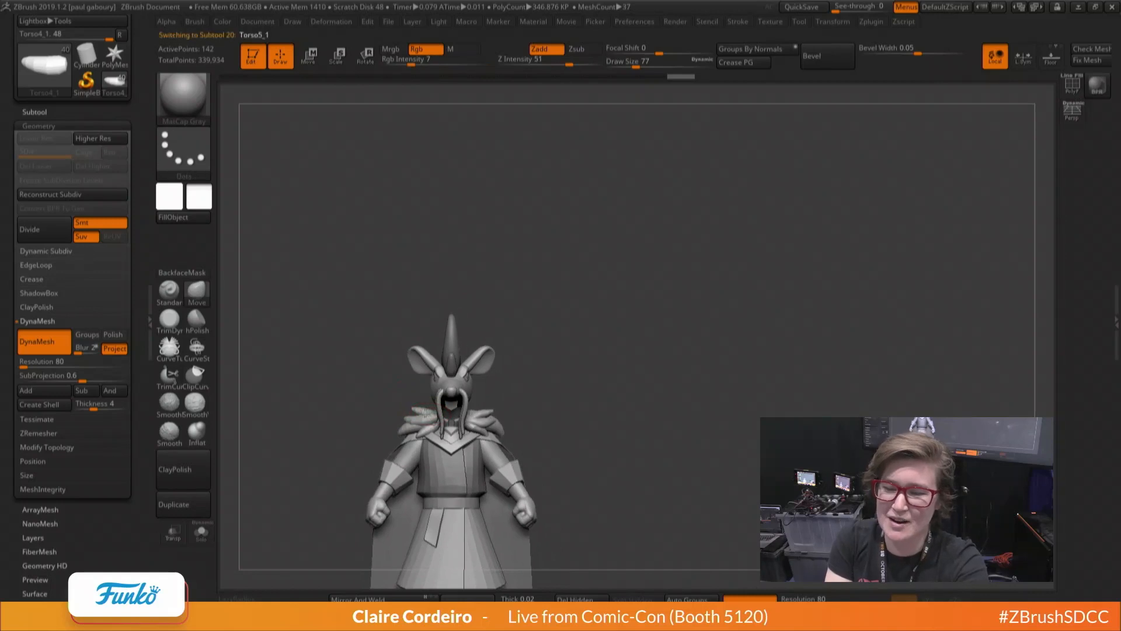
key("w")
key("b")
key("m")
key("v")
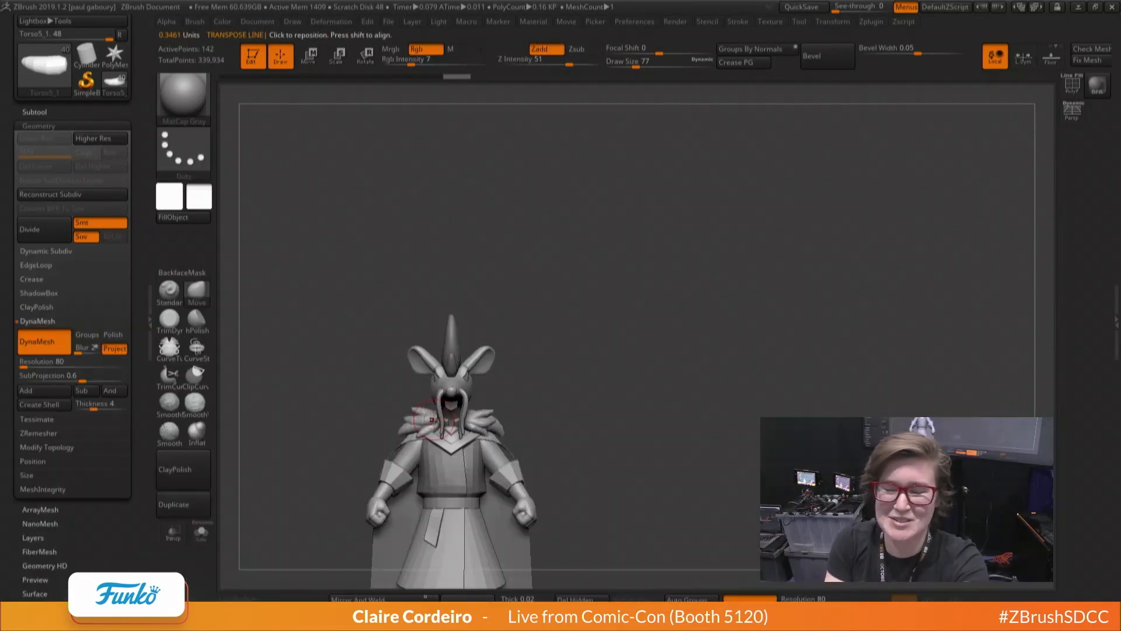
key("space")
left_click_drag(428, 409, 423, 409)
right_click_drag(433, 429, 433, 415)
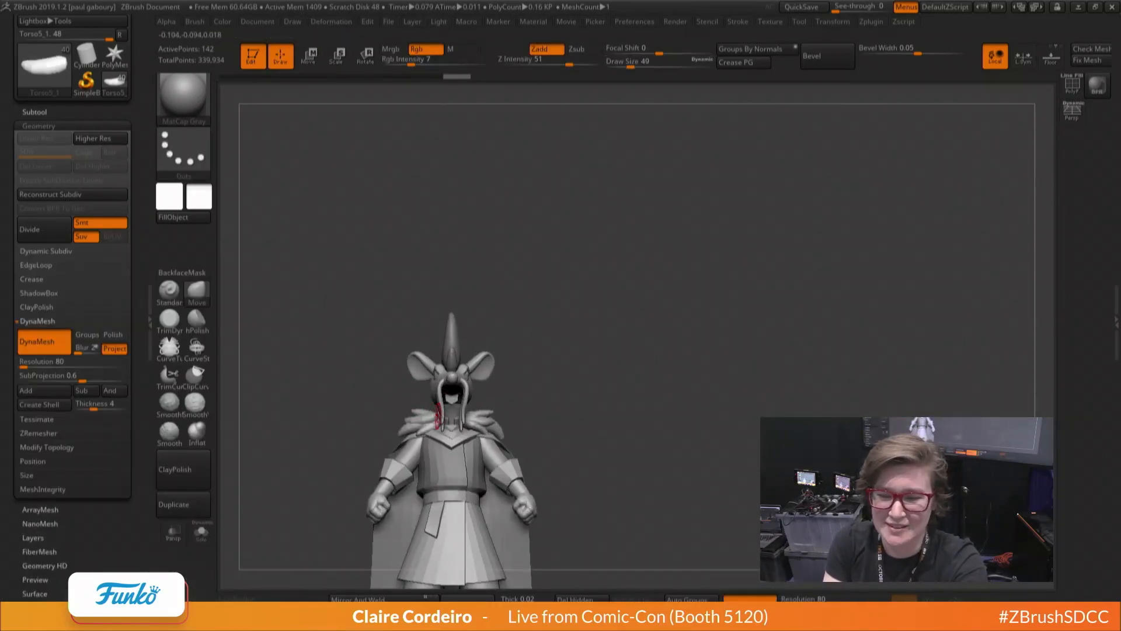
Refine the Torso5_1 tuft with the Move brush at draw size 71 and check the fur collar from behind
key("space")
left_click_drag(435, 413, 440, 413)
right_click_drag(420, 395, 439, 418)
left_click_drag(365, 417, 355, 388)
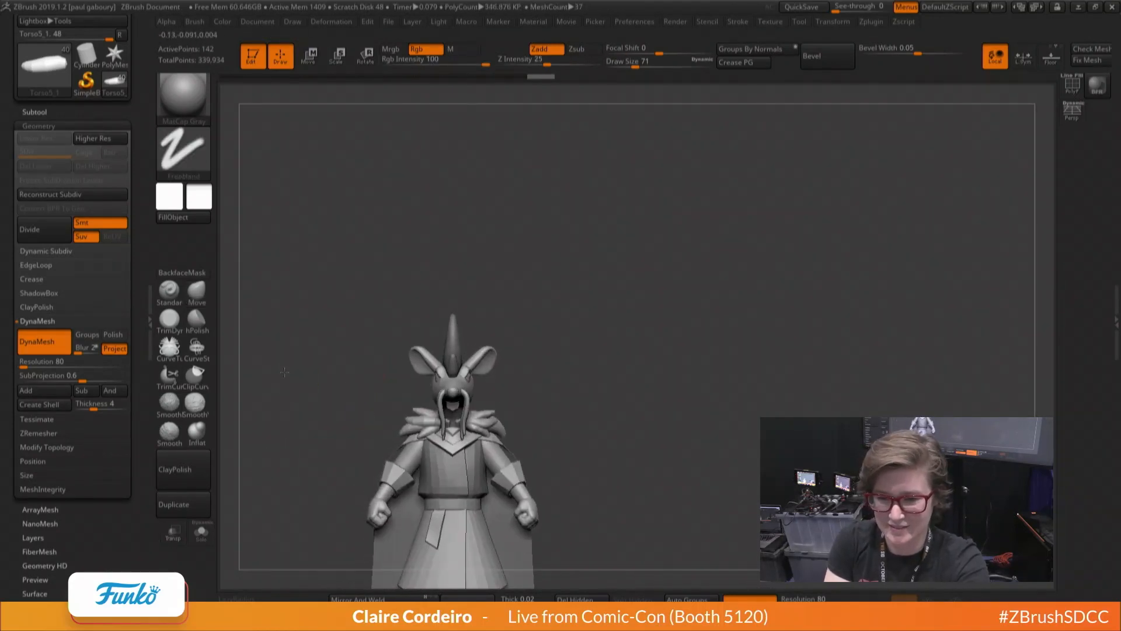
left_click_drag(282, 369, 418, 393, "shift")
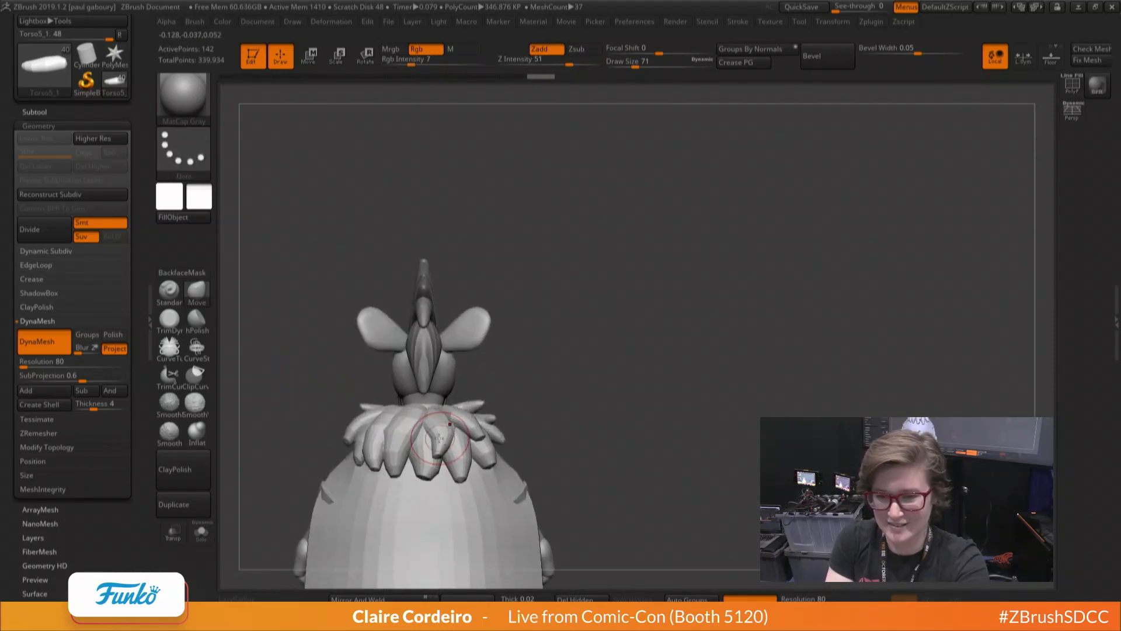
Select the Torso4 tufts and reshape the unmasked tuft at the collar's back centre with the Move brush at draw size 71
left_click(442, 436, "alt")
key("w")
key("q")
left_click_drag(429, 467, 419, 435)
mouse_move(410, 422)
right_mouse_down()
mouse_move(416, 438)
mouse_move(416, 419)
mouse_move(437, 409)
right_mouse_up()
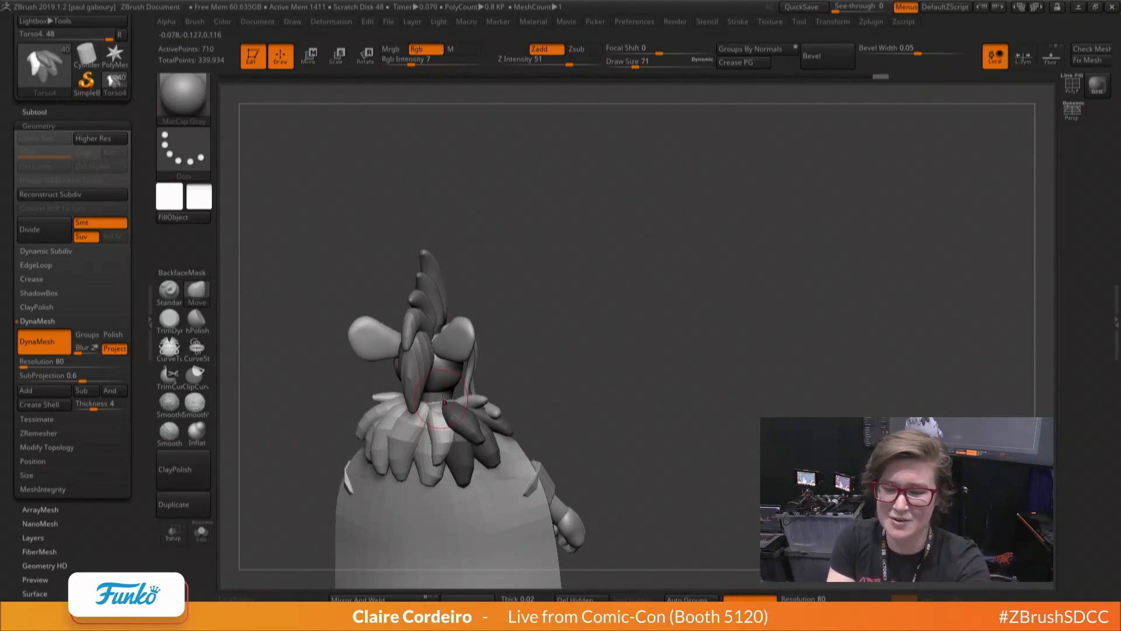
right_click_drag(425, 417, 444, 455)
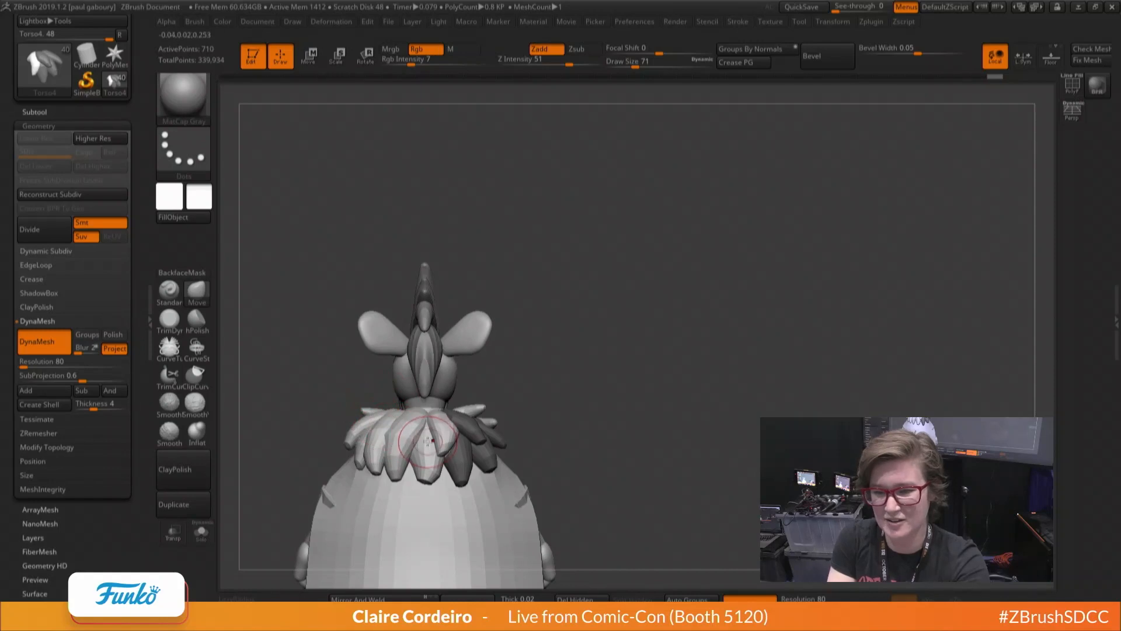
right_click_drag(434, 456, 464, 459)
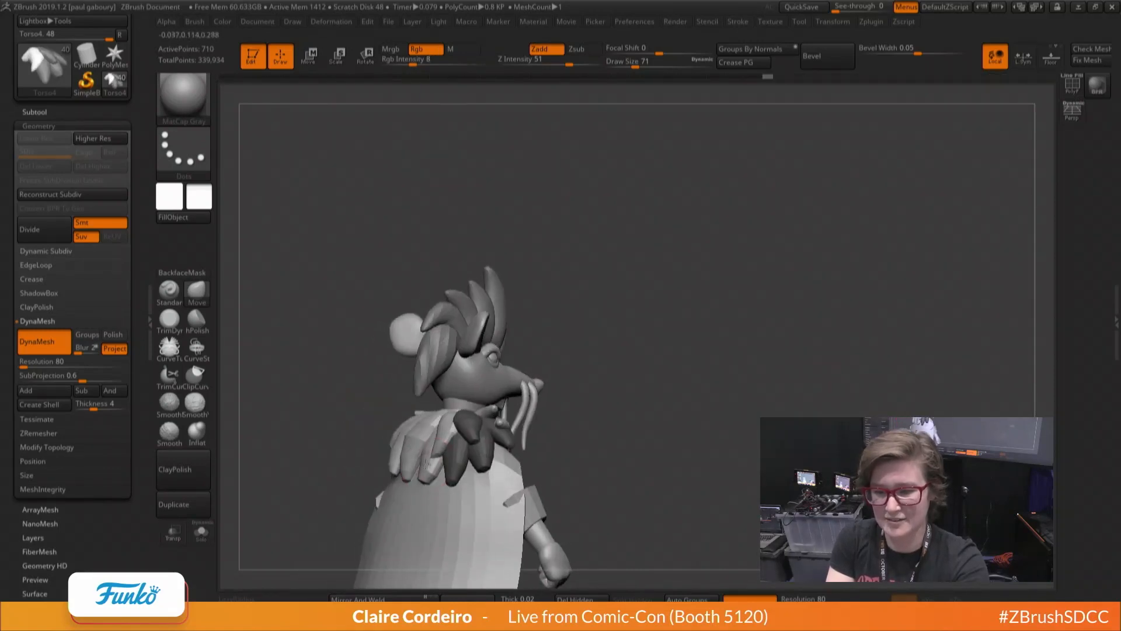
right_click_drag(496, 416, 477, 422)
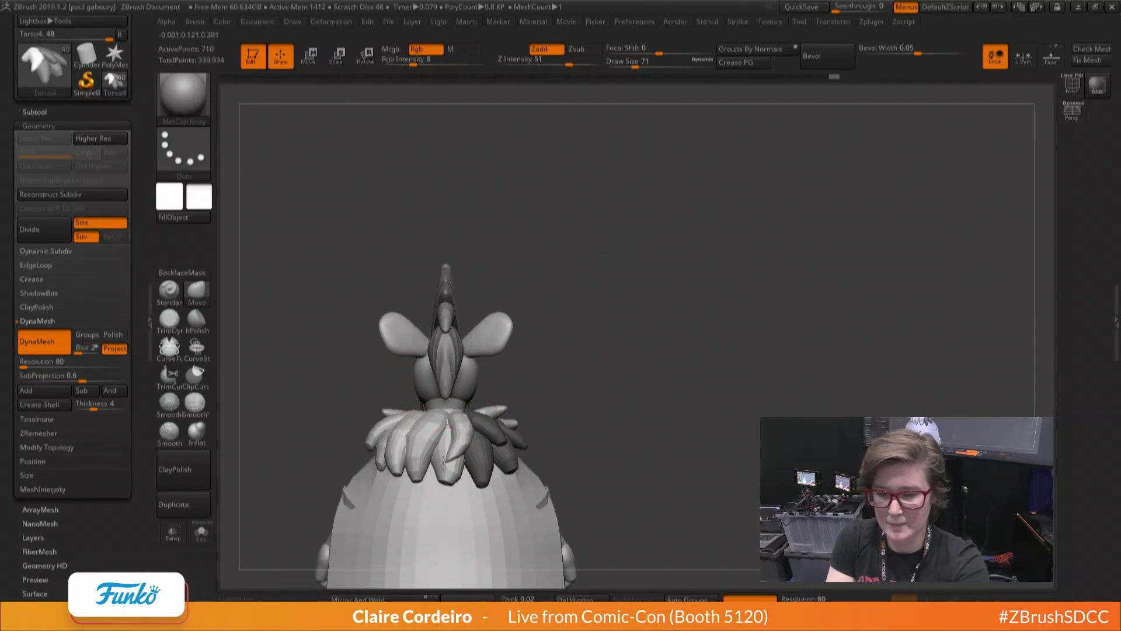
right_click_drag(396, 453, 411, 459)
Select the Torso3 tufts and try a CurveTube stroke down the back of the fur collar
key("b")
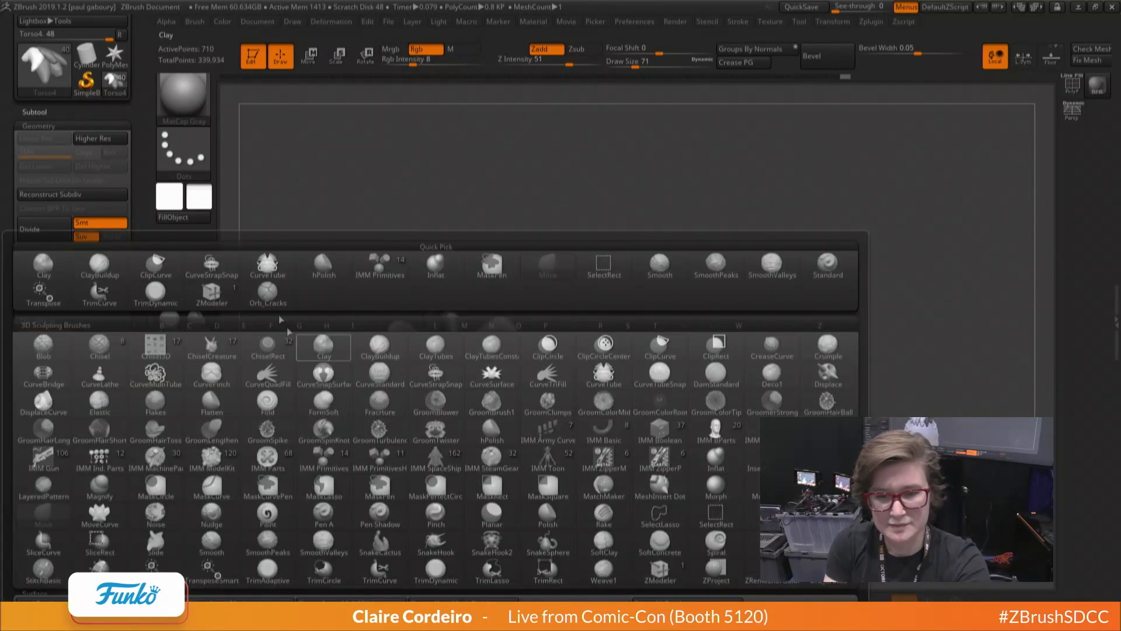
left_click(414, 435, "alt")
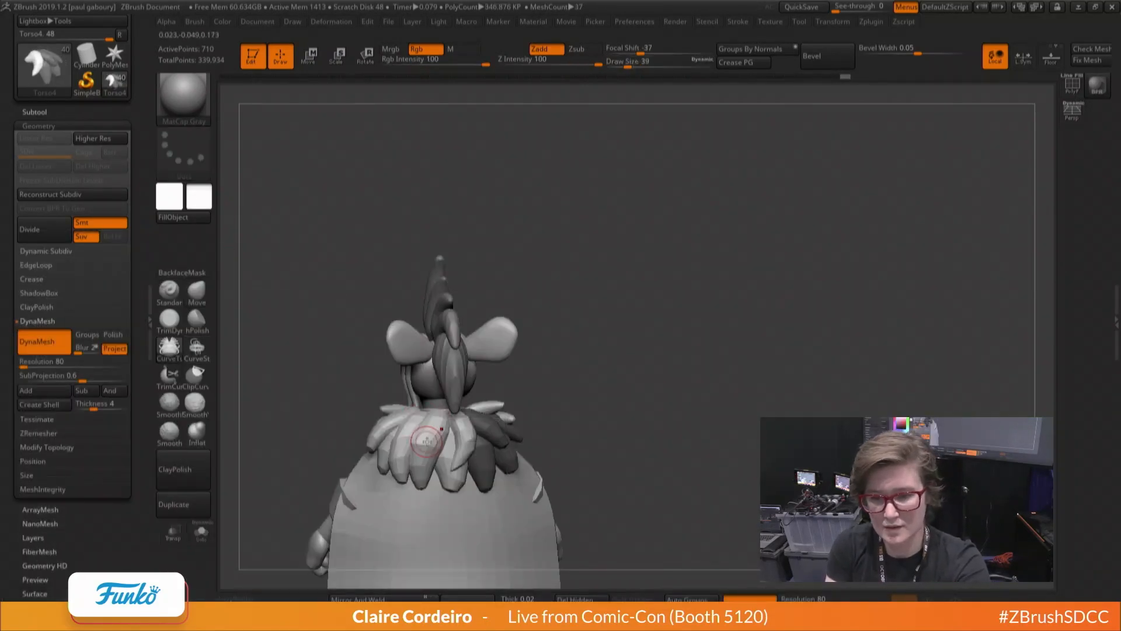
right_click_drag(413, 436, 441, 446)
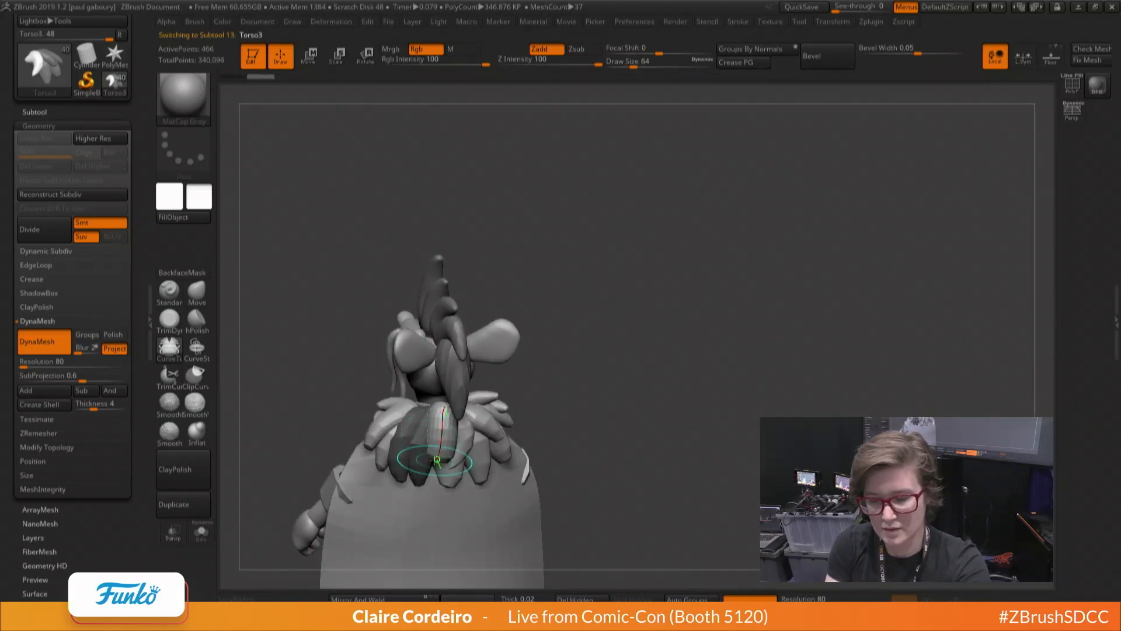
key("ctrl+z")
Turn on the curve Size modifier and draw a CurveTube tuft on Torso3 at the collar's back centre, using draw size 54
left_click(744, 23)
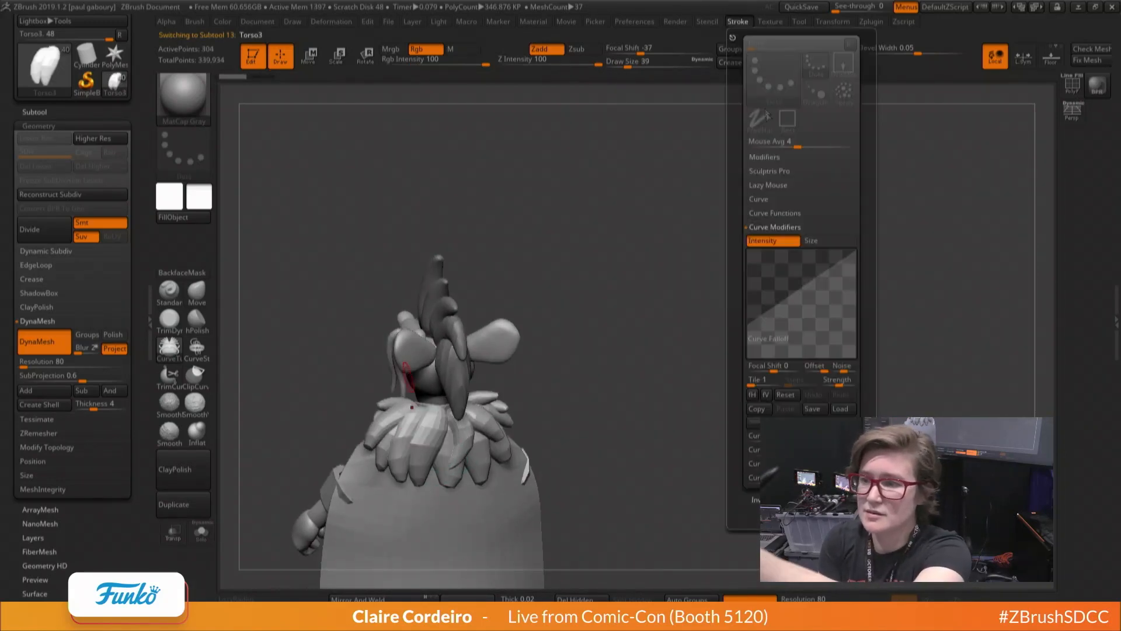
left_click(817, 242)
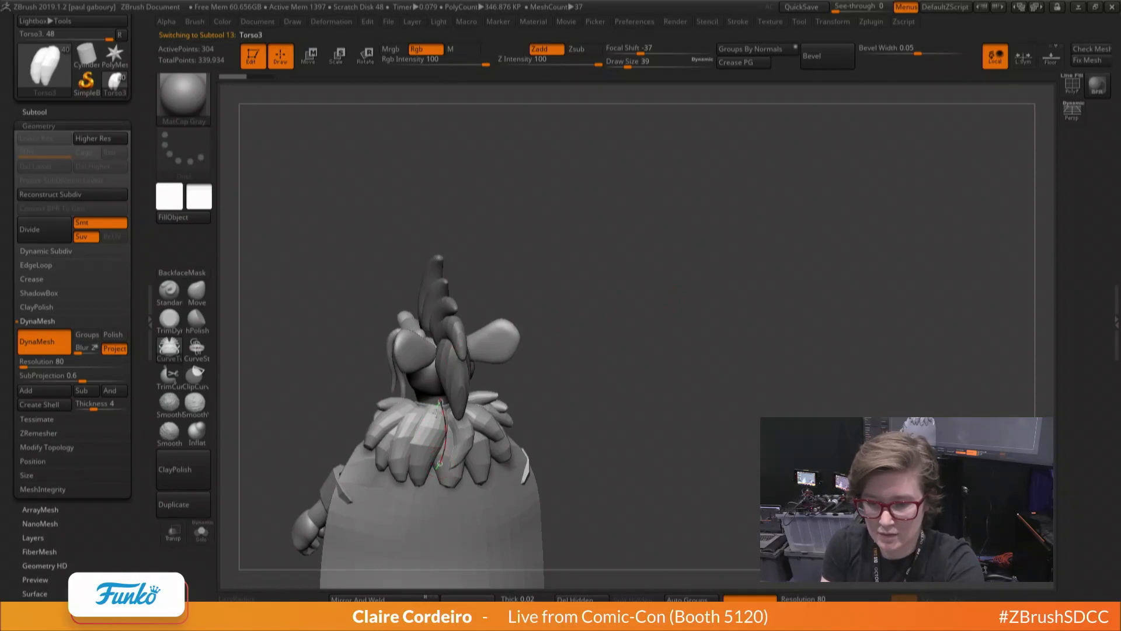
left_click(439, 447)
right_click_drag(439, 448, 427, 447)
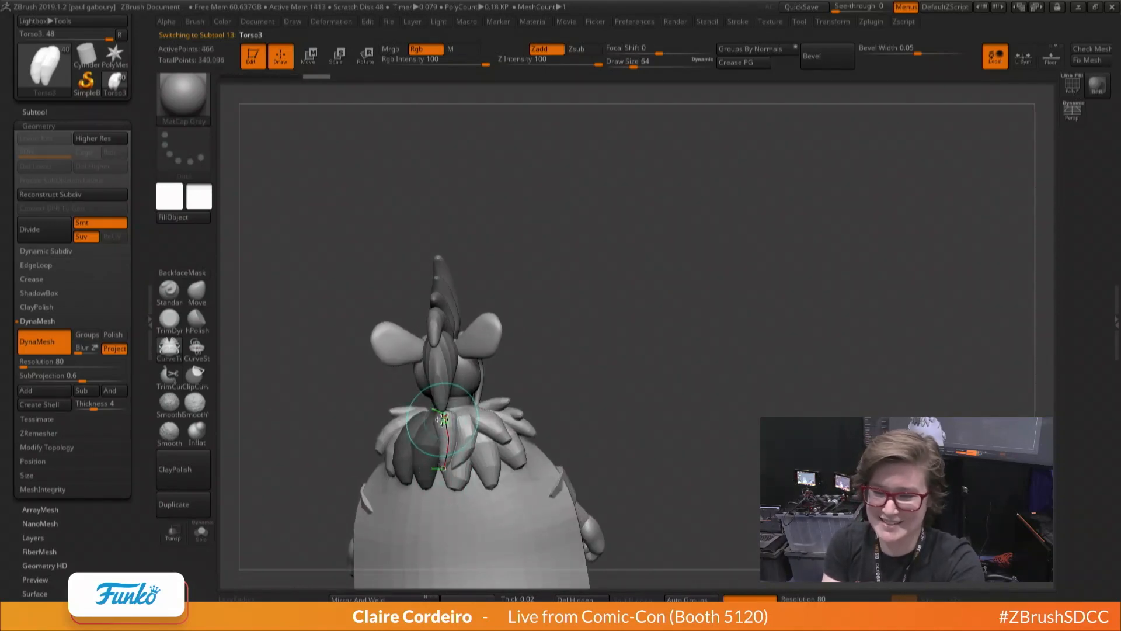
key("space")
left_click_drag(444, 419, 441, 419)
right_click_drag(426, 417, 456, 380)
left_click(416, 463)
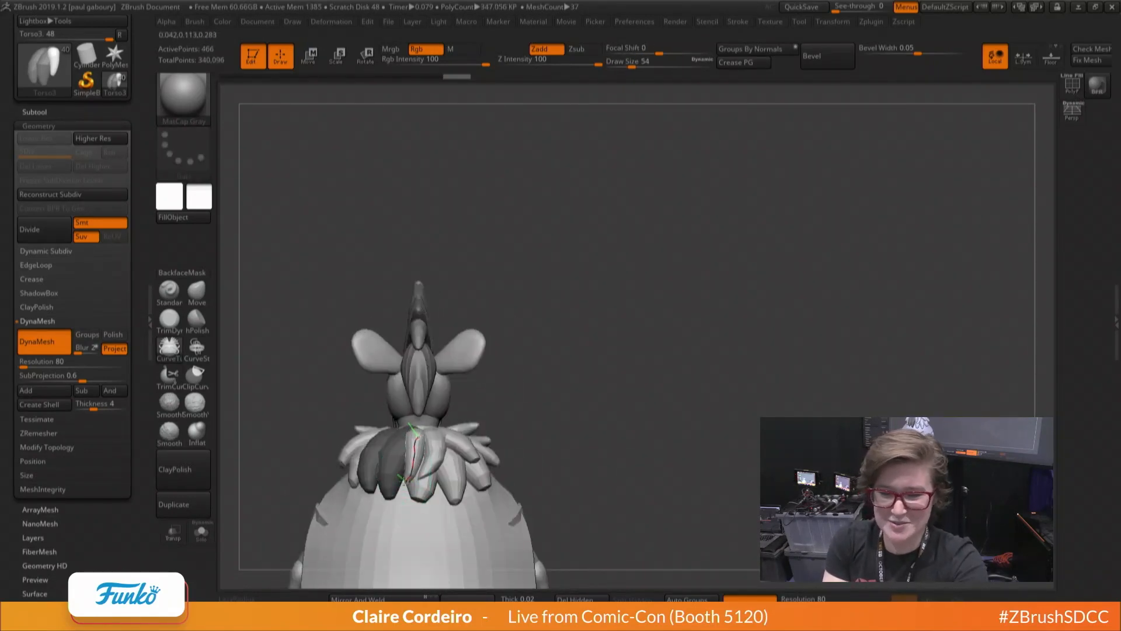
left_click(351, 519)
Reshape the new Torso3 tuft with the Move brush at draw size 56 and clear the mask from the other tufts
key("b")
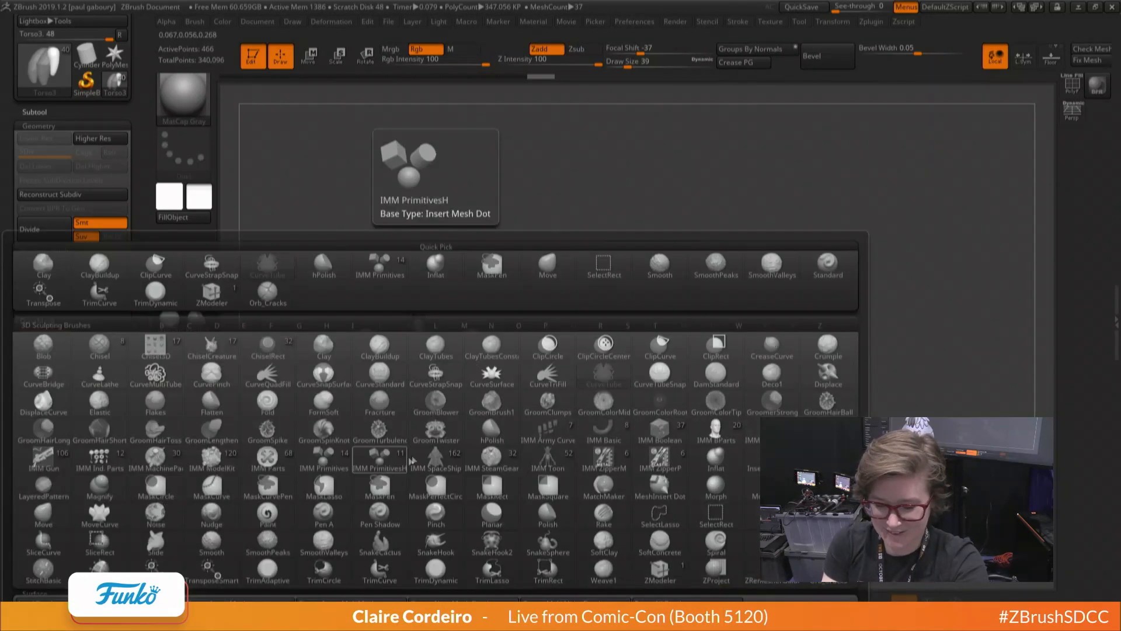
key("m")
key("v")
key("space")
left_click_drag(408, 426, 413, 425)
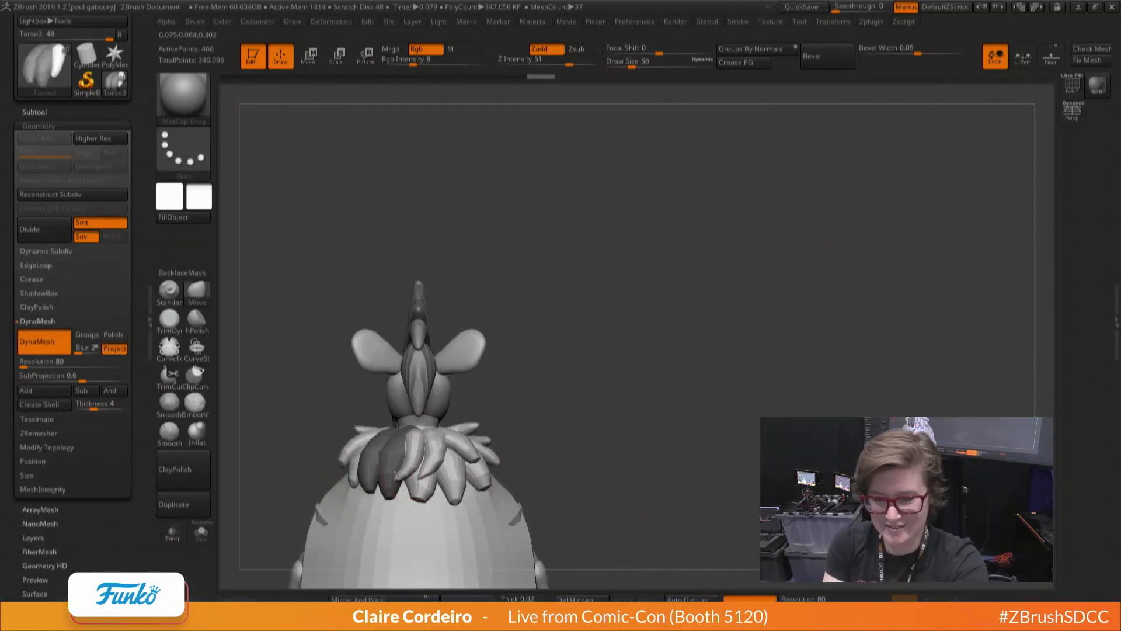
mouse_move(374, 409)
right_mouse_down()
mouse_move(426, 426)
mouse_move(383, 400)
mouse_move(421, 433)
right_mouse_up()
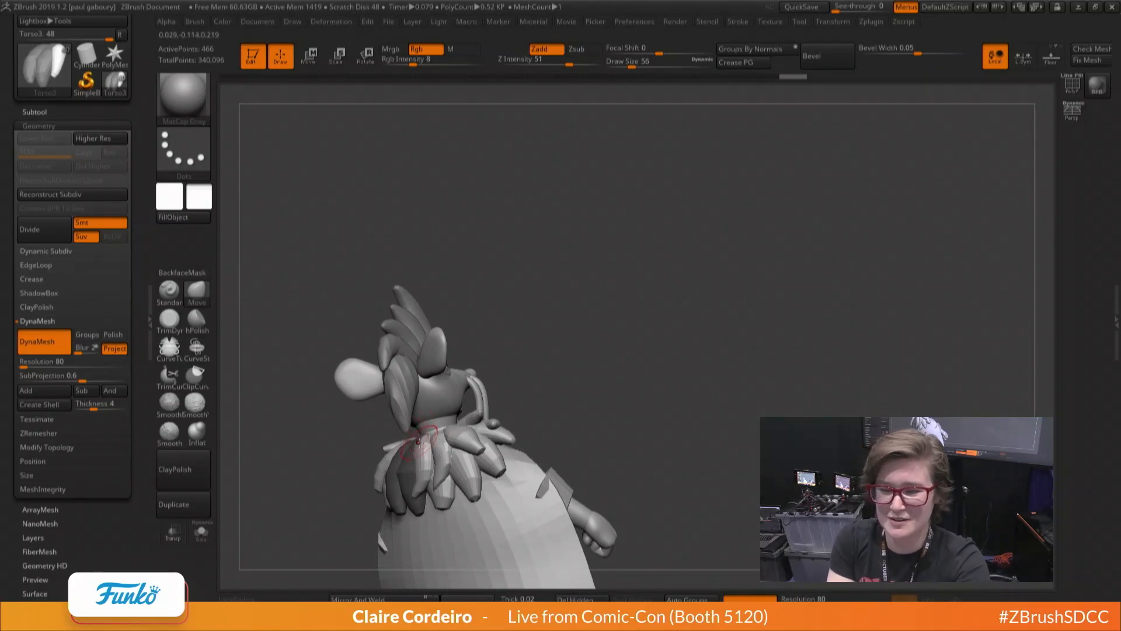
mouse_move(416, 432)
right_mouse_down()
mouse_move(413, 446)
mouse_move(433, 441)
right_mouse_up()
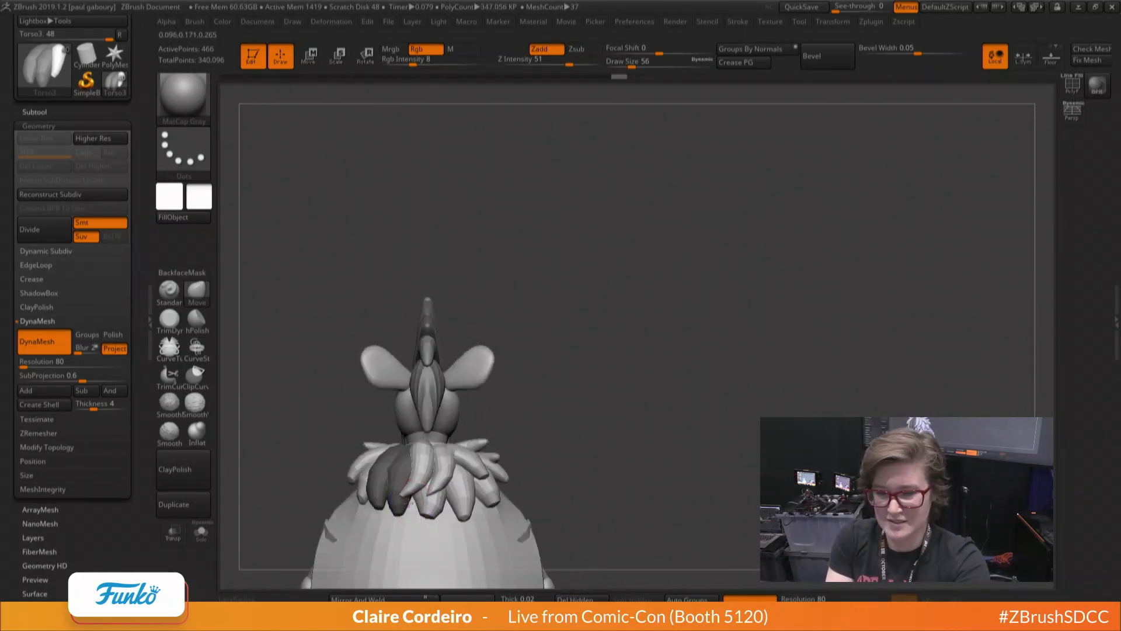
left_click_drag(341, 402, 301, 448, "ctrl")
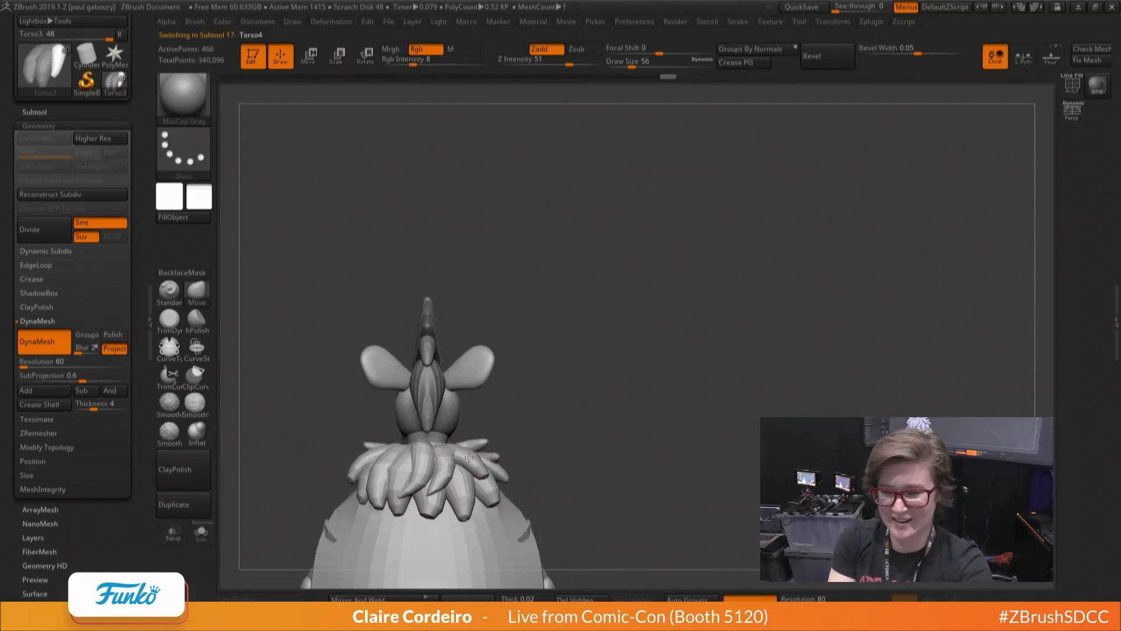
Select the Torso4 tufts and mask all but the back centre tuft with the Transpose line
key("w")
mouse_move(508, 458)
right_mouse_down()
mouse_move(489, 482)
mouse_move(300, 405)
mouse_move(302, 441)
mouse_move(289, 441)
right_mouse_up()
key("q")
key("w")
left_click_drag(434, 467, 431, 514, "ctrl")
key("q")
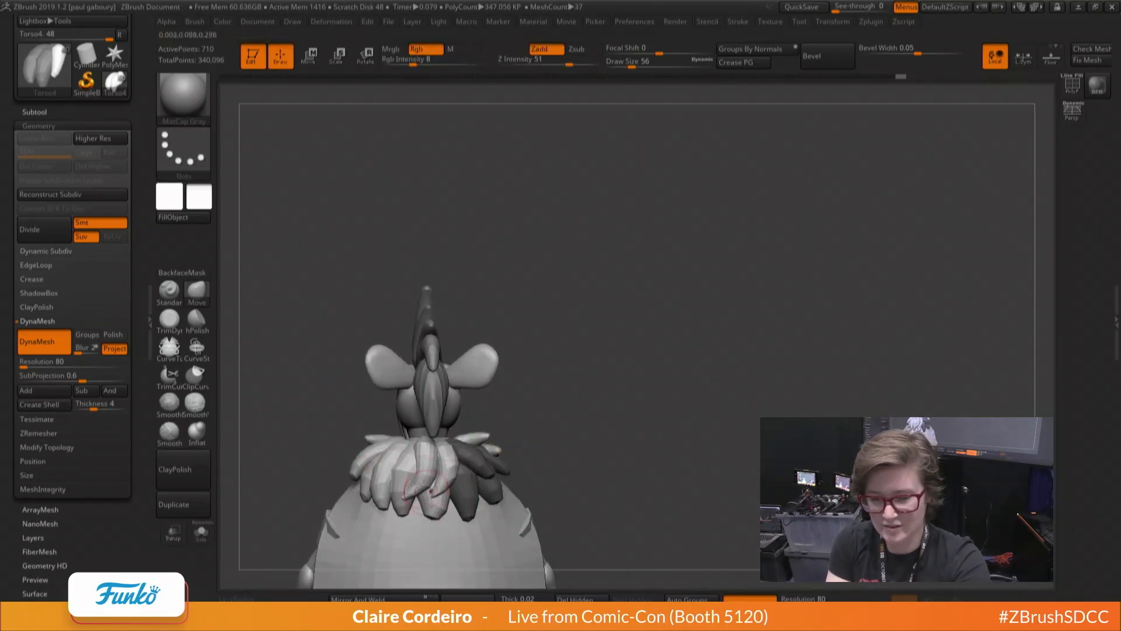
Adjust the unmasked Torso4 tuft with the Move brush at draw size 87, then make the Torso5 tufts active
right_click_drag(425, 488, 428, 438, "alt")
key("b")
key("m")
key("v")
key("space")
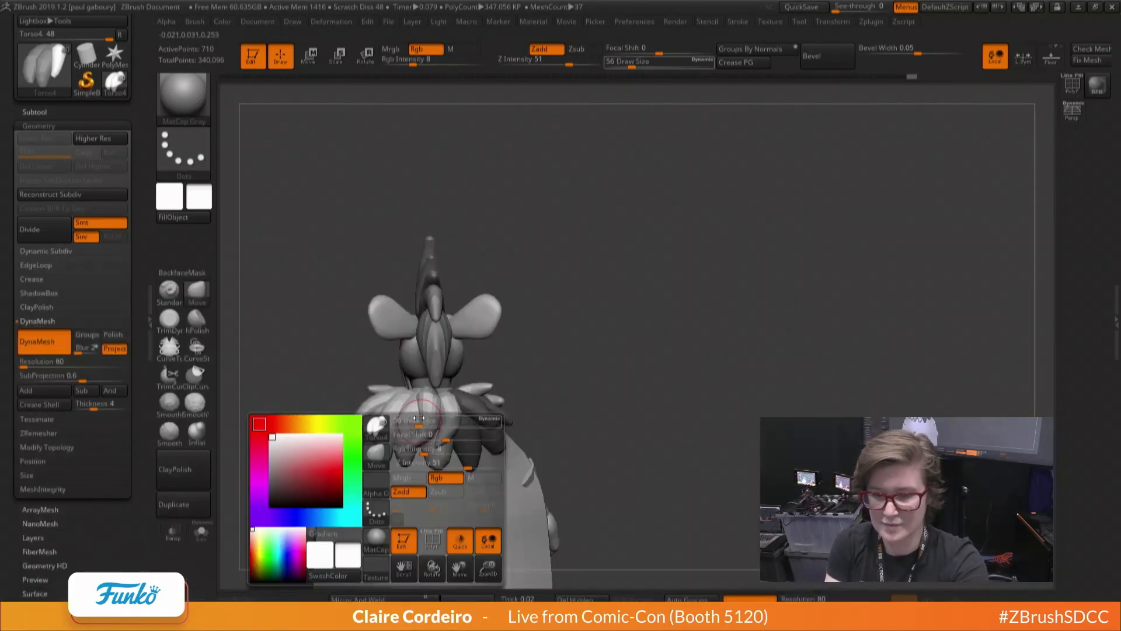
left_click_drag(418, 420, 434, 449)
left_click(410, 482, "alt")
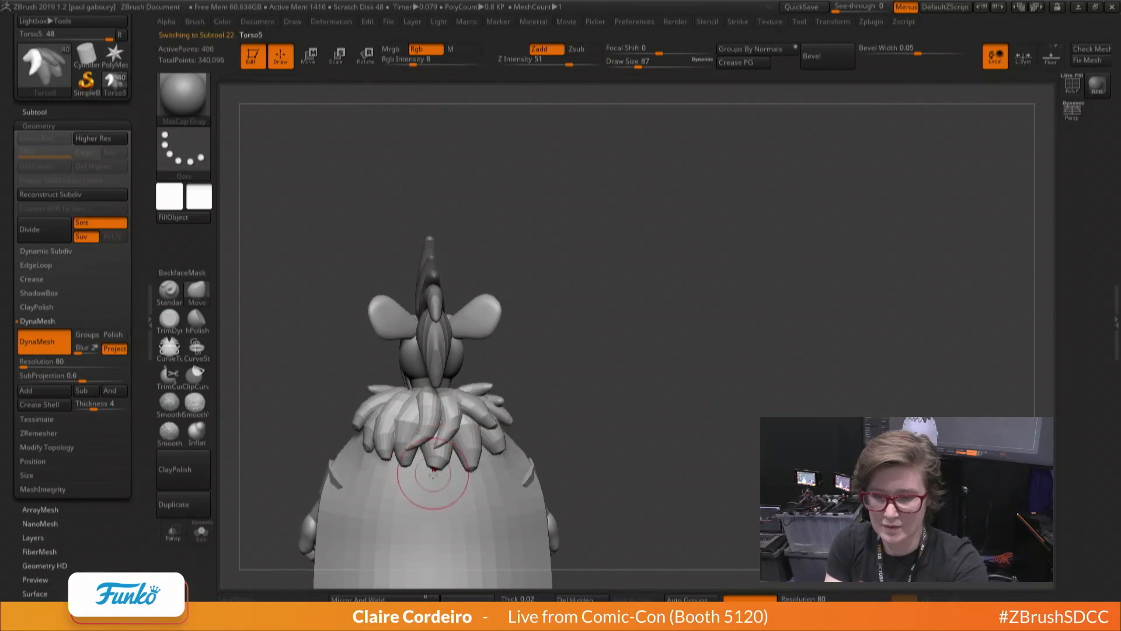
Select the skirt Torso1_4 from the front, isolate it and display its polygroup wireframe
left_click_drag(318, 395, 363, 355)
right_click_drag(363, 355, 308, 354, "ctrl")
left_click_drag(308, 354, 328, 284, "alt")
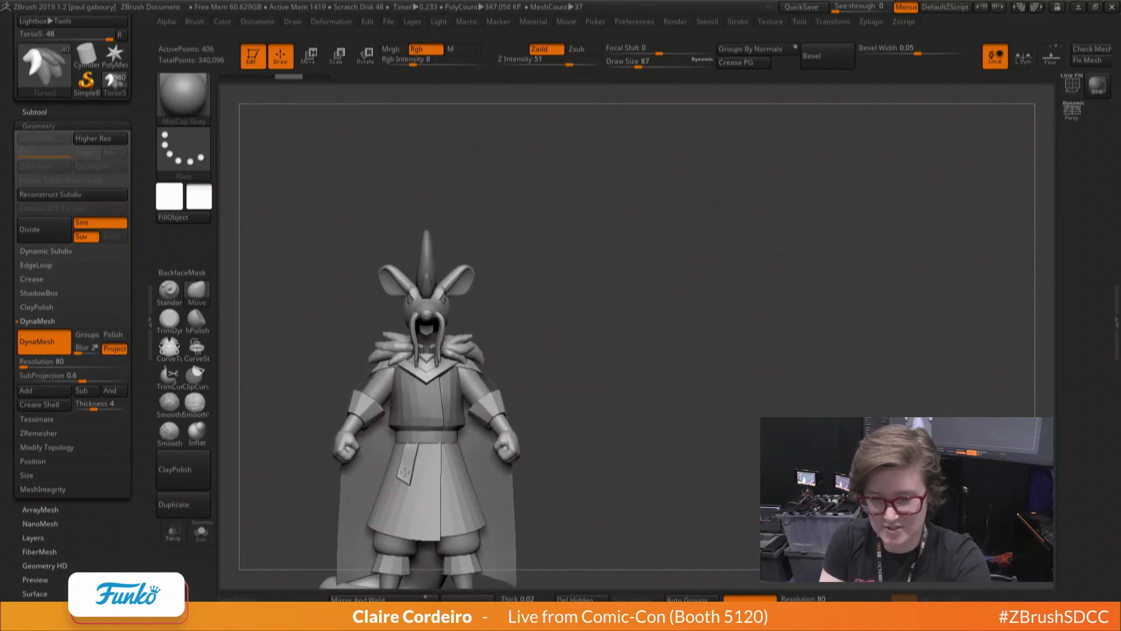
left_click_drag(386, 492, 413, 440, "alt")
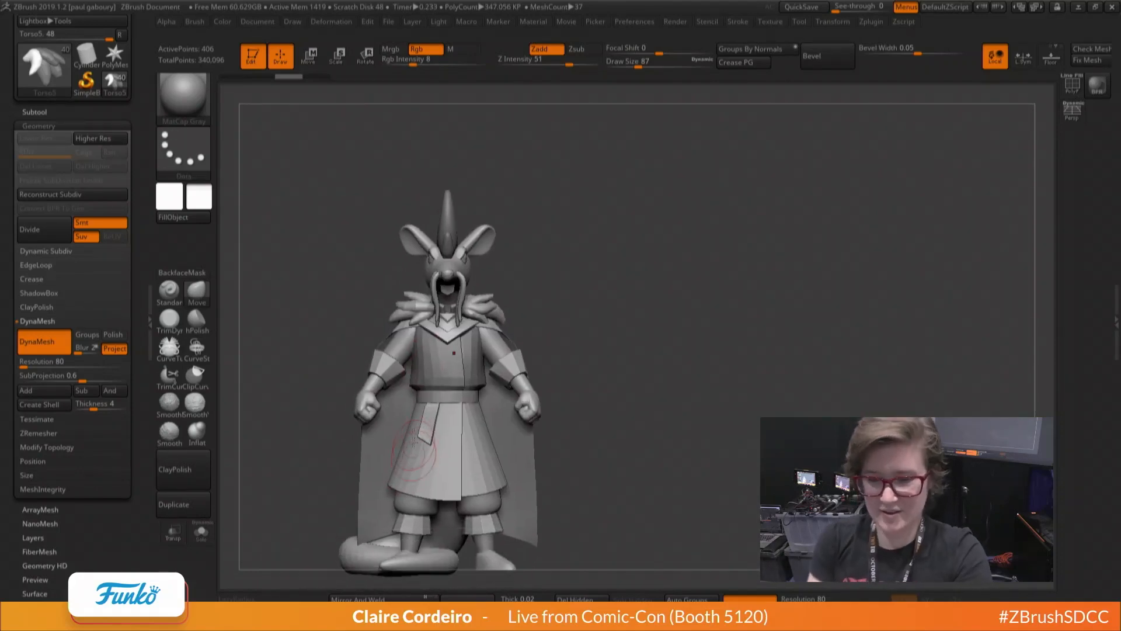
left_click(409, 479, "alt")
left_click(202, 533)
key("shift+f")
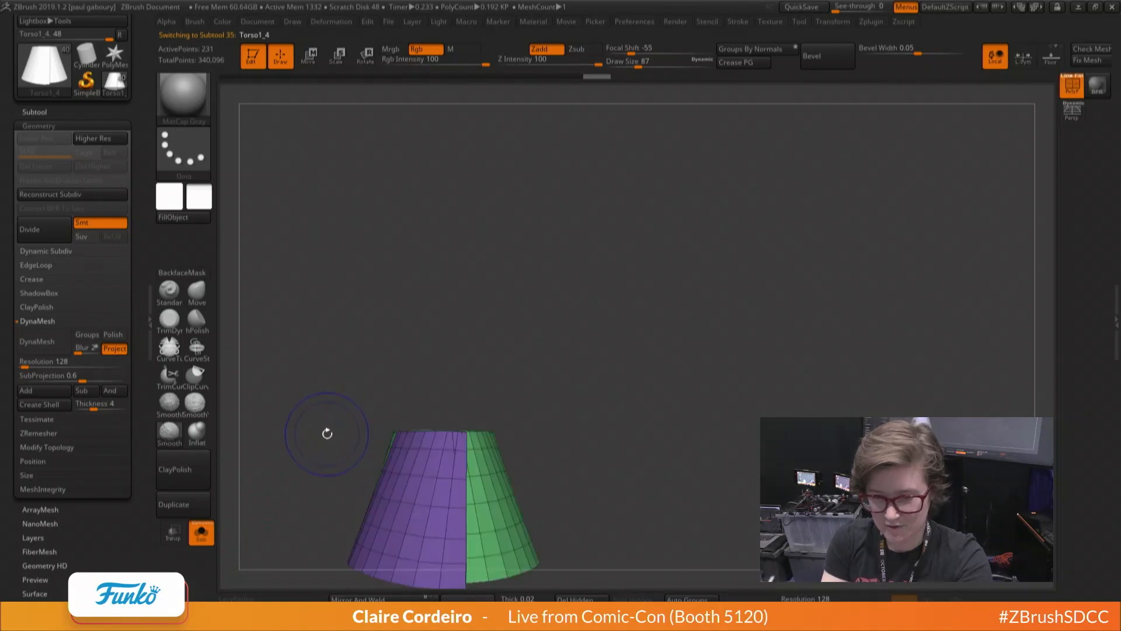
Merge the skirt's polygroups into a single group and bring the rest of the character back into view
mouse_move(326, 431)
left_mouse_down()
mouse_move(325, 462)
mouse_move(303, 399)
mouse_move(338, 428)
left_mouse_up()
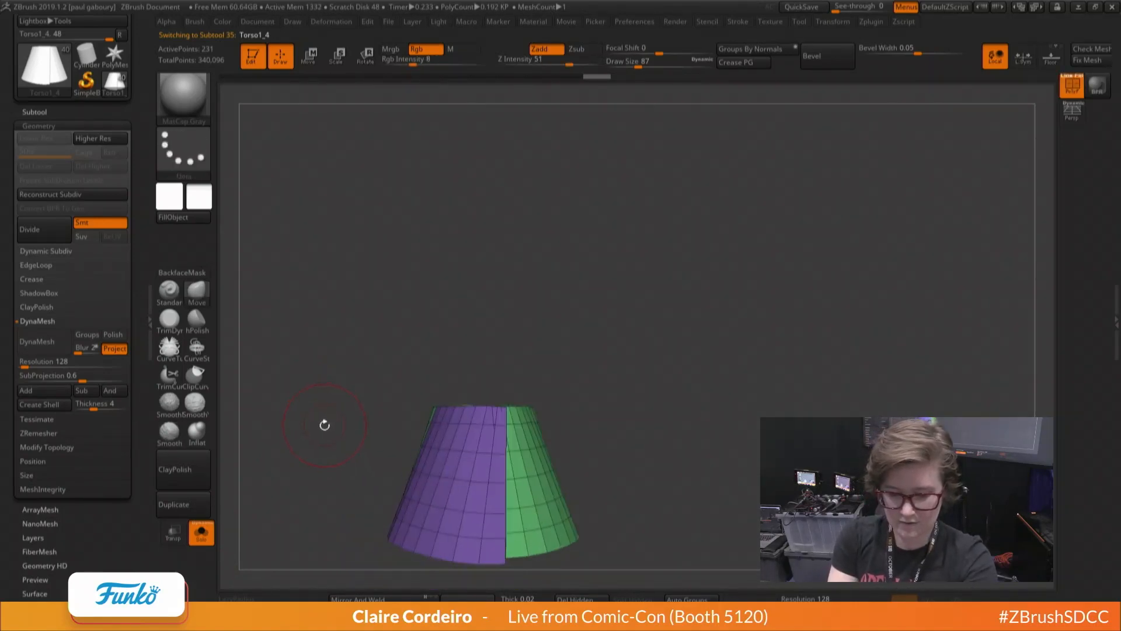
key("ctrl+w")
mouse_move(337, 466)
left_mouse_down("alt")
mouse_move(369, 406)
mouse_move(400, 431)
mouse_move(327, 455)
left_mouse_up("alt")
left_click(201, 534)
mouse_move(272, 409)
left_mouse_down()
mouse_move(342, 408)
mouse_move(283, 407)
mouse_move(288, 398)
left_mouse_up()
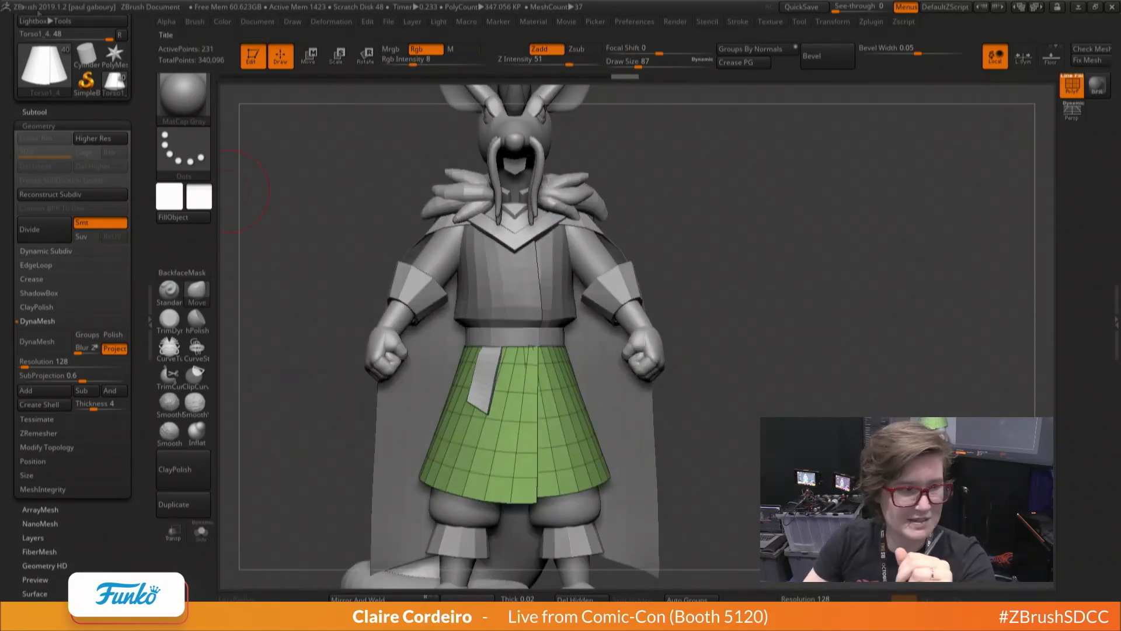
Bring up the Legend of King Arthur rat reference image in Photos, examine the outfit, and move the image away again
left_click_drag(3, 164, 1015, 80)
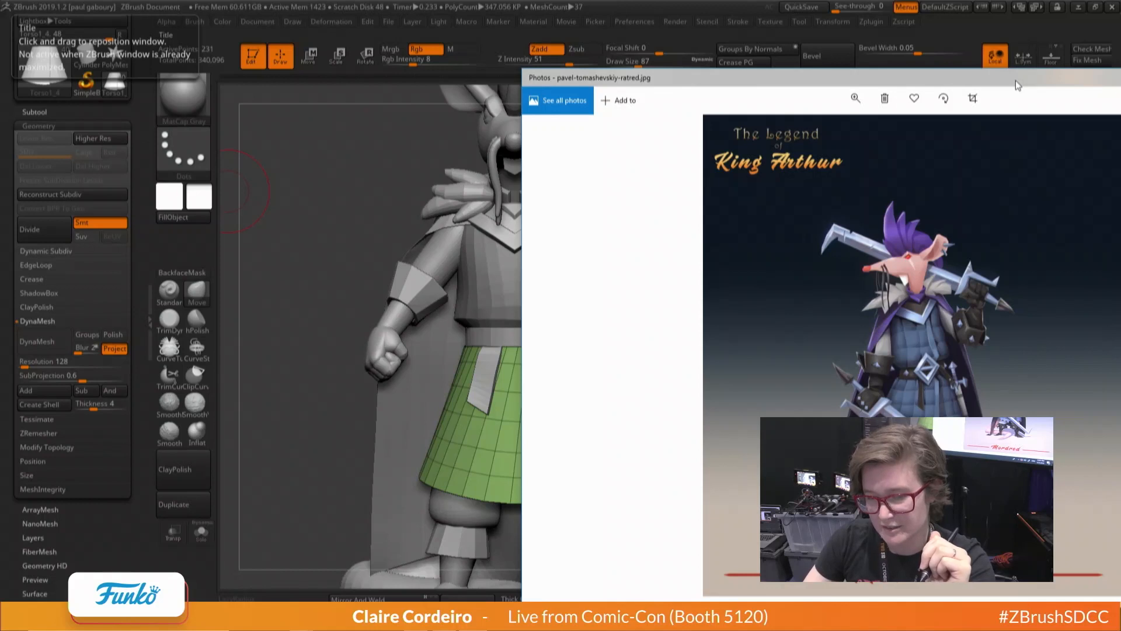
left_click_drag(1015, 82, 1013, 85)
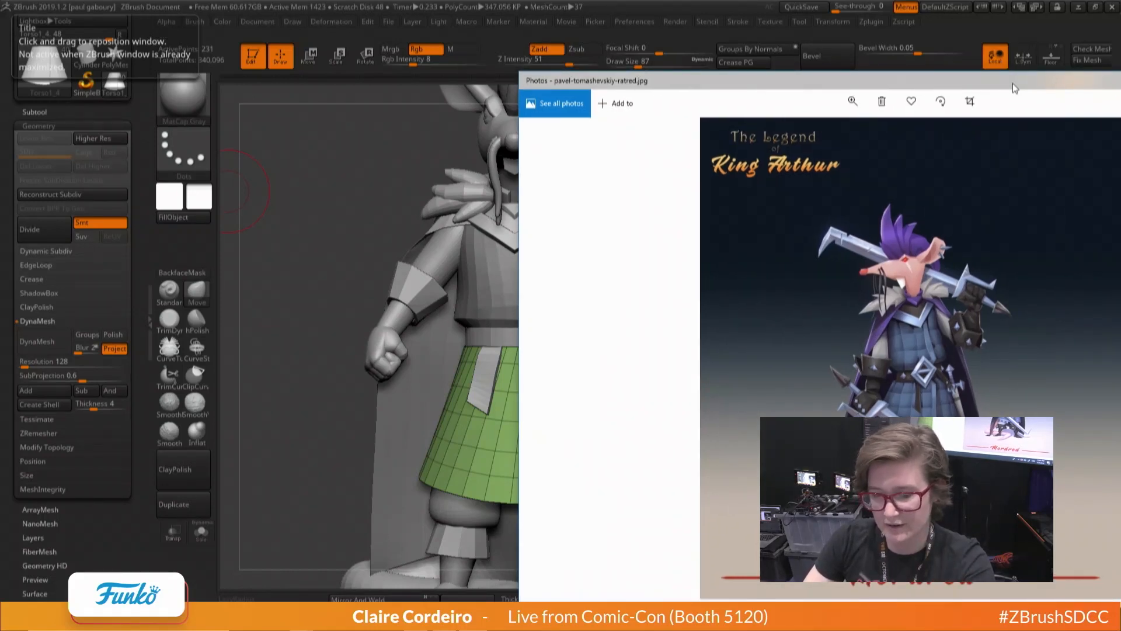
left_click_drag(1013, 83, 1, 14)
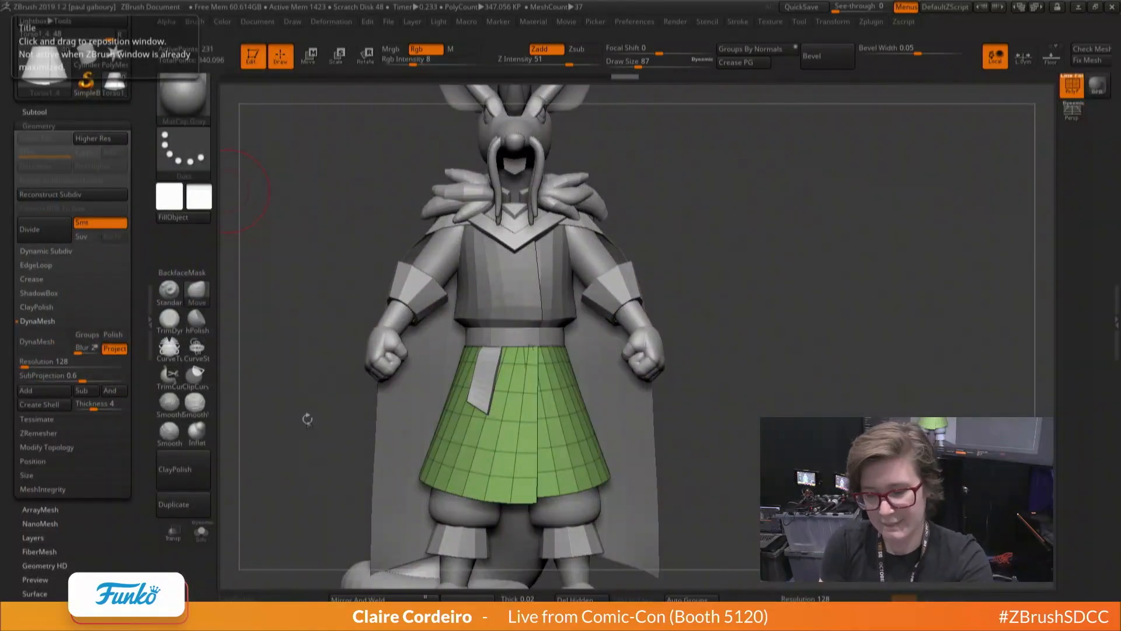
Isolate the skirt Torso1_4 and create a working clone of it with UV Master
left_click_drag(307, 419, 301, 429)
left_click(201, 532)
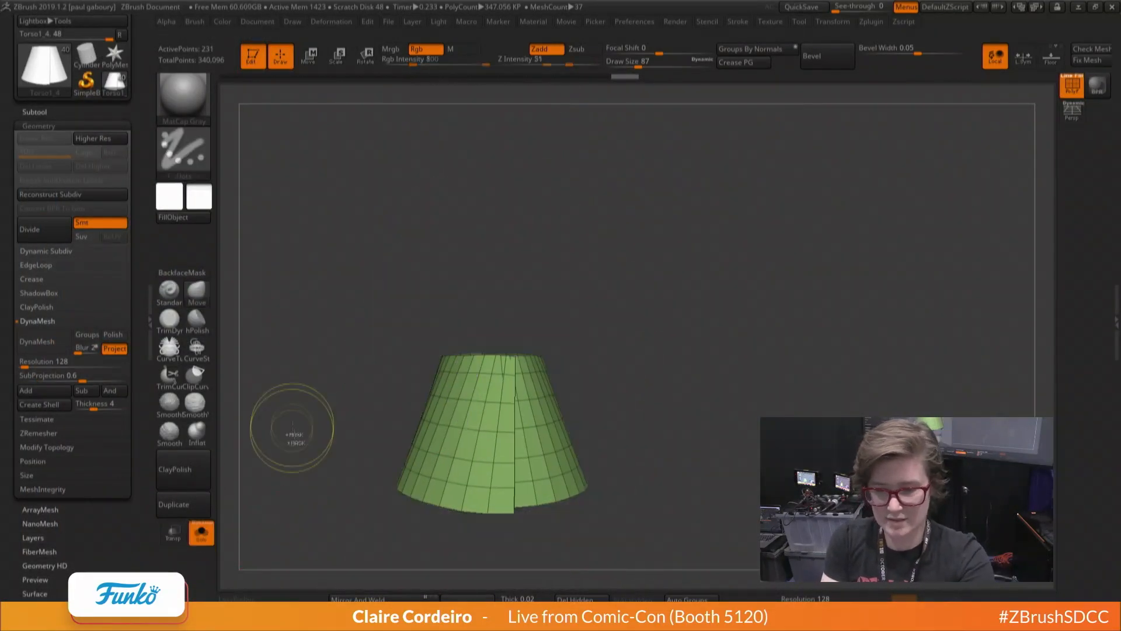
left_click(201, 531)
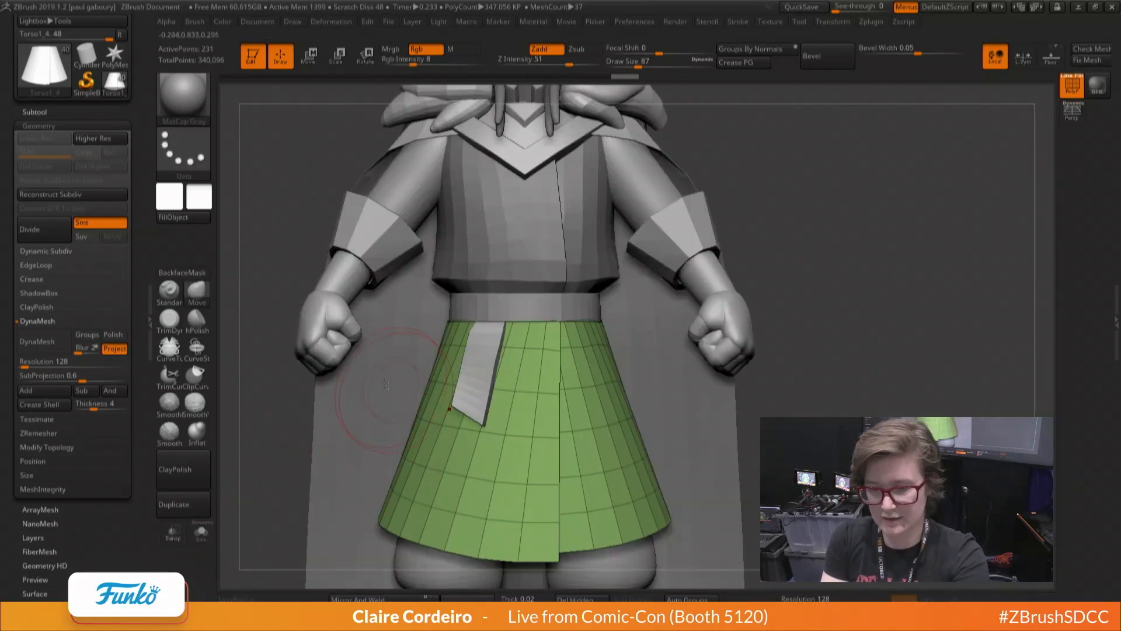
right_click_drag(294, 485, 292, 459, "ctrl")
left_click(200, 533)
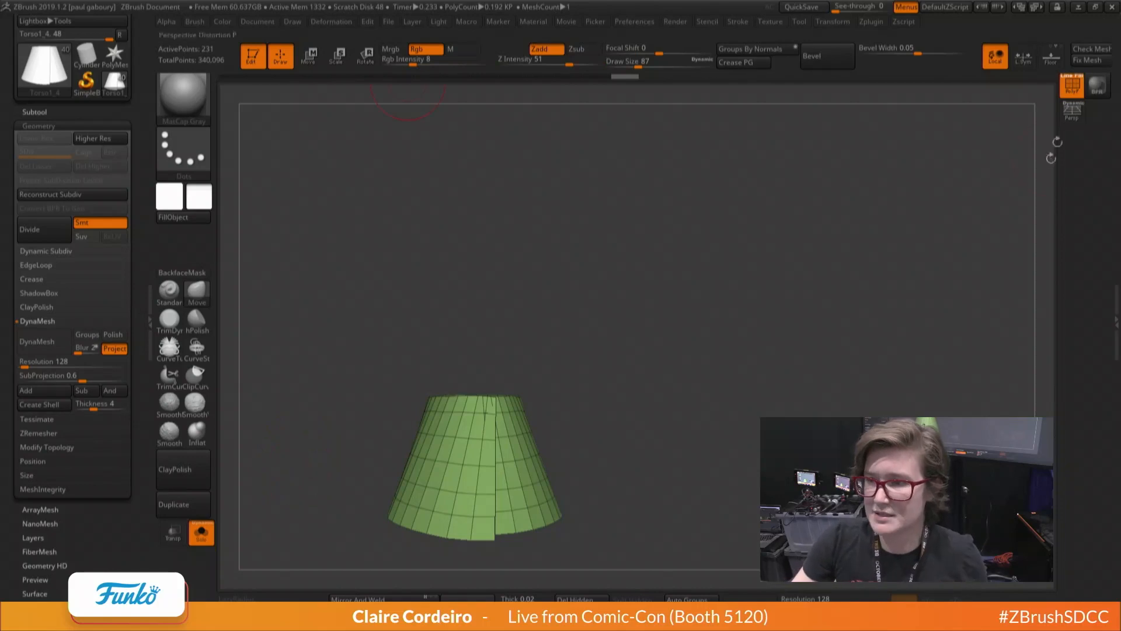
left_click(869, 22)
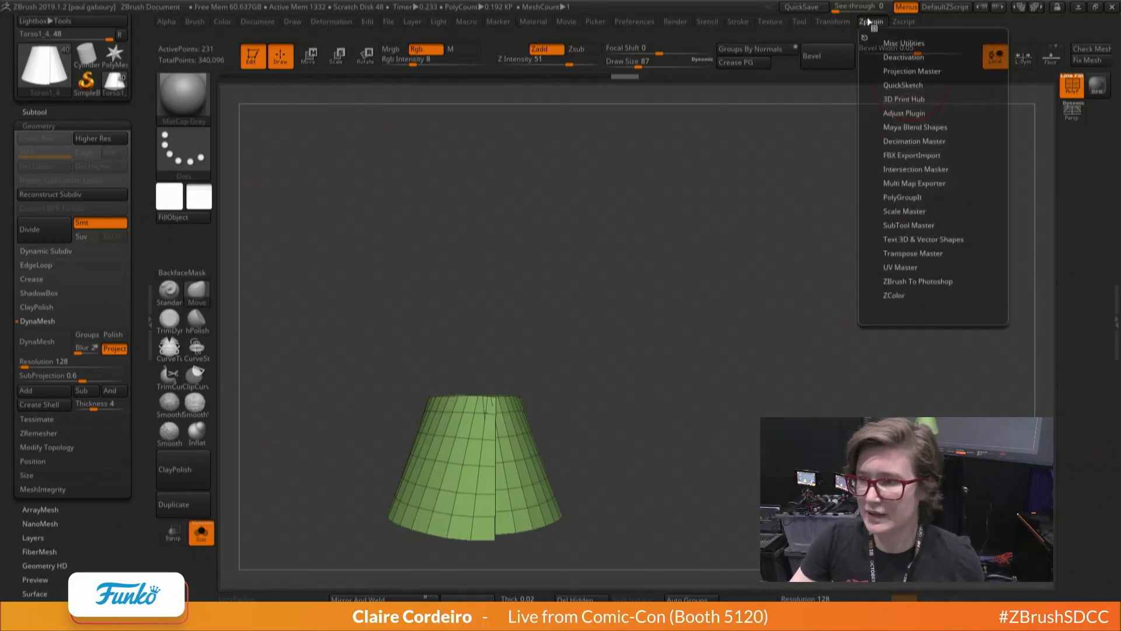
left_click(906, 268)
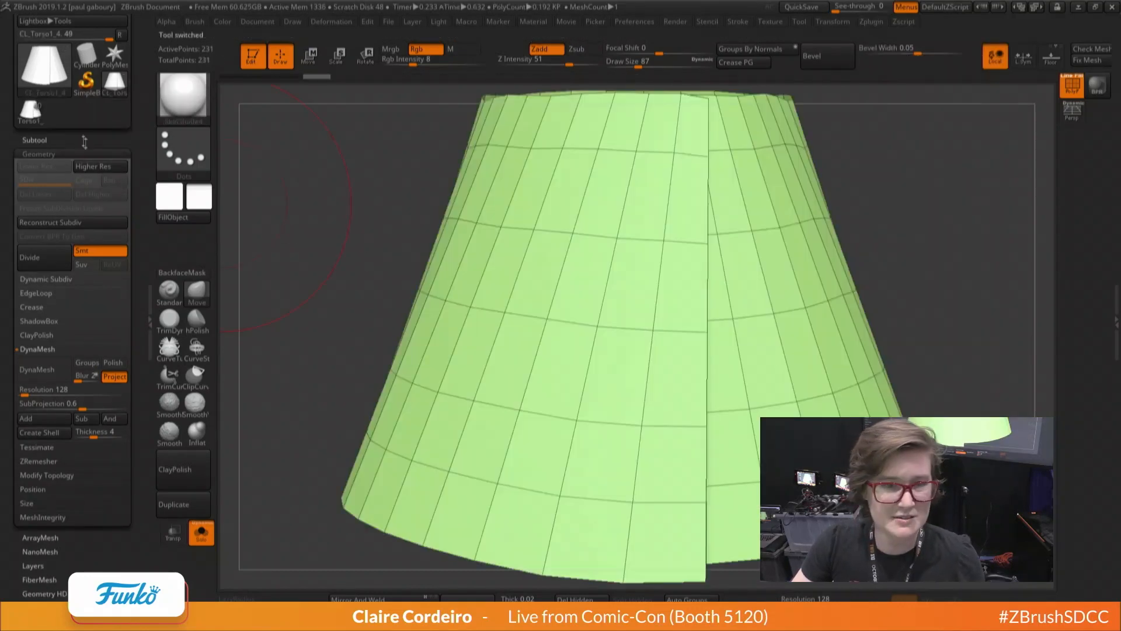
Switch from the clone back to the original skirt model and turn off Symmetry in UV Master for unwrapping
left_click(38, 121)
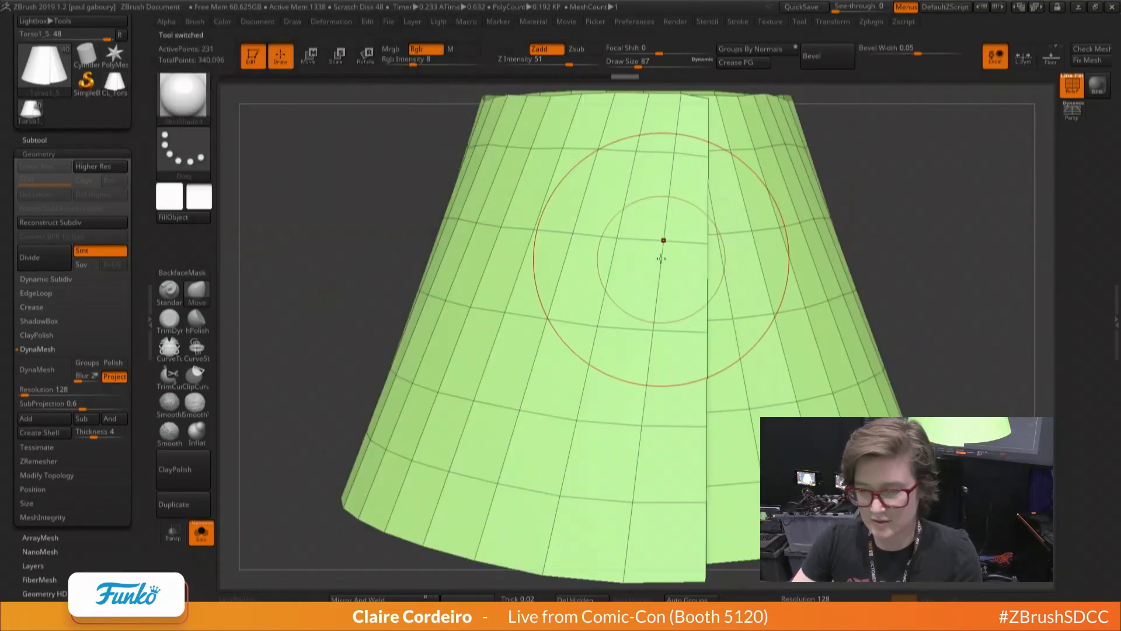
left_click(873, 22)
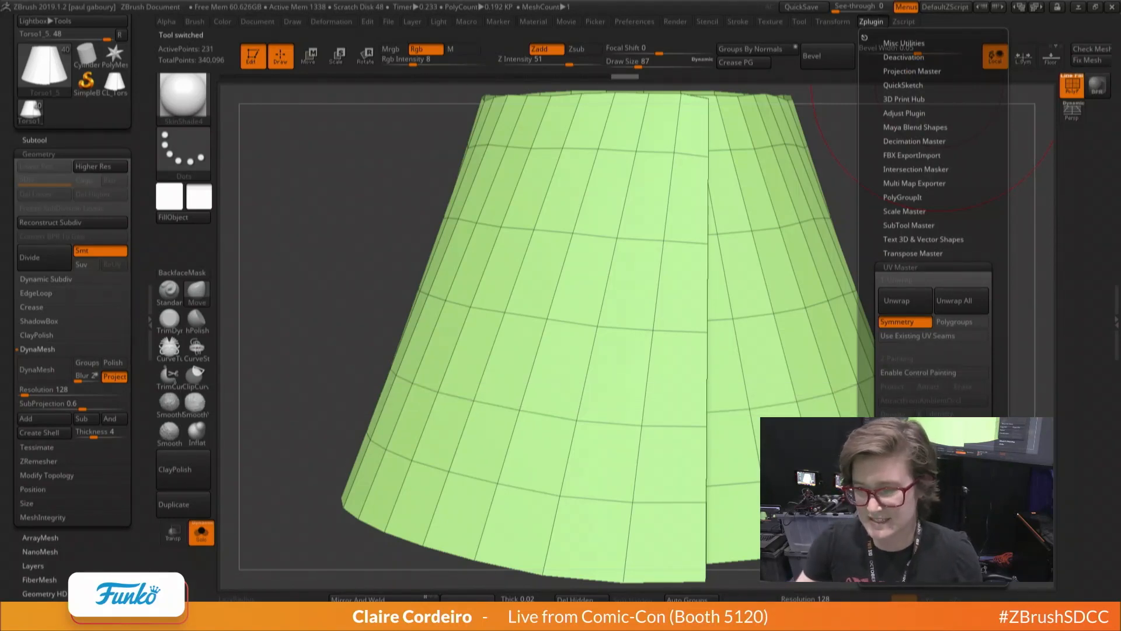
left_click(873, 22)
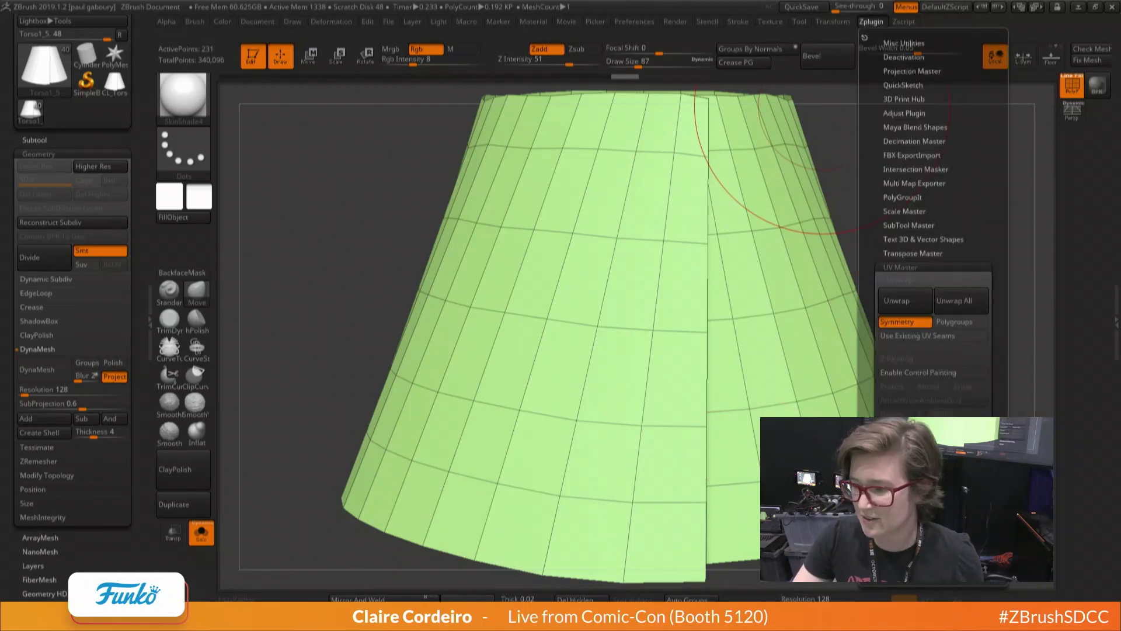
left_click(907, 321)
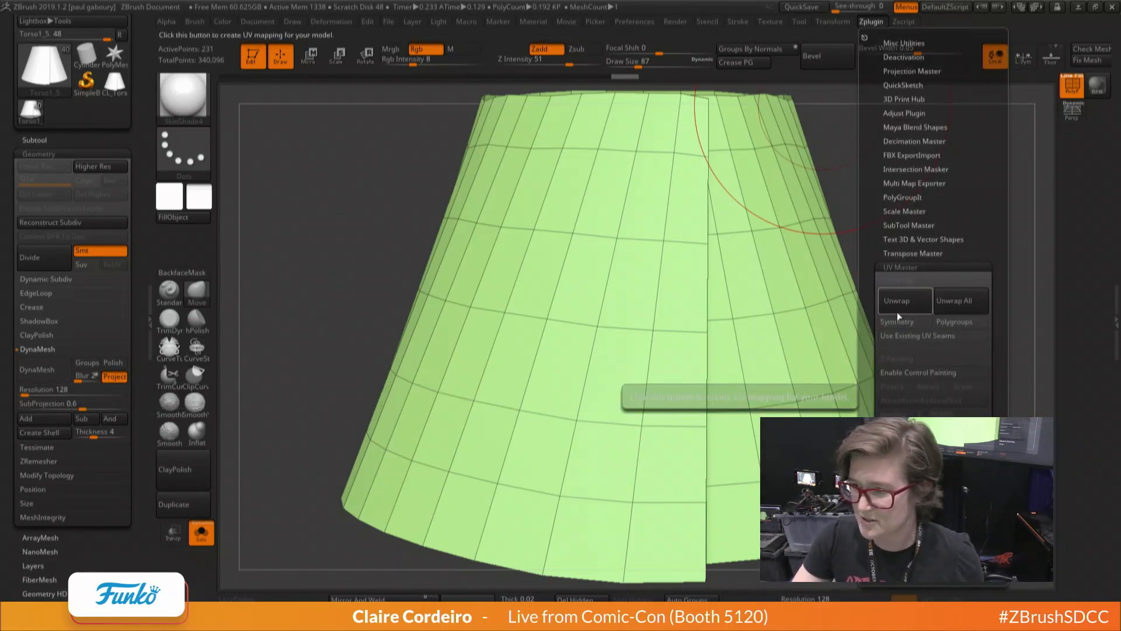
Try to unwrap the UVs of all subtools with UV Master
left_click(953, 308)
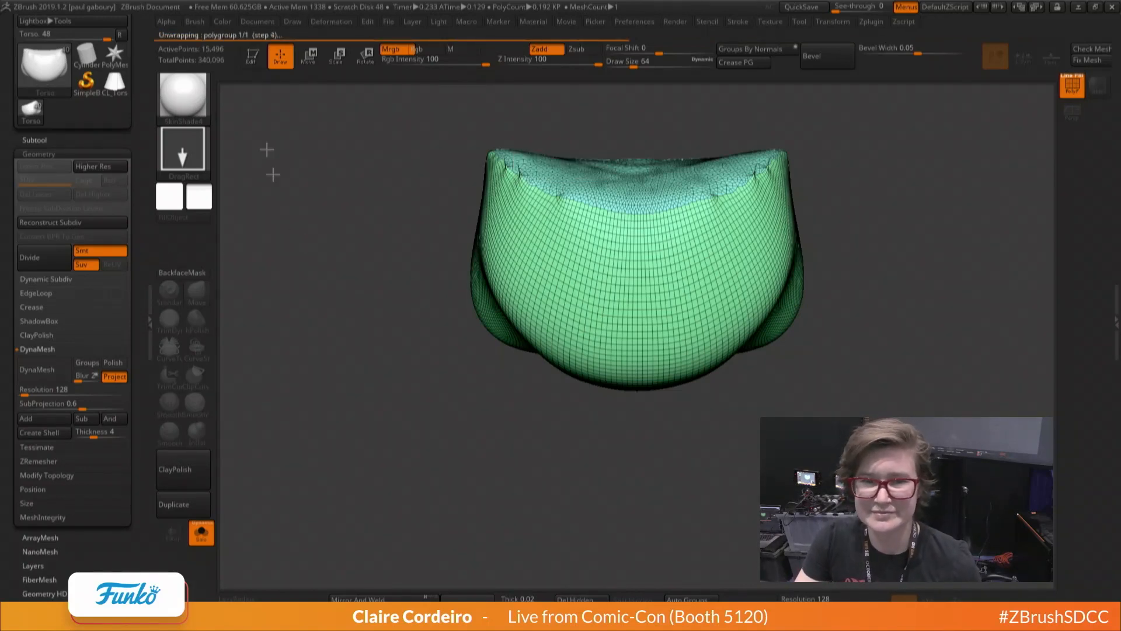
key("Escape")
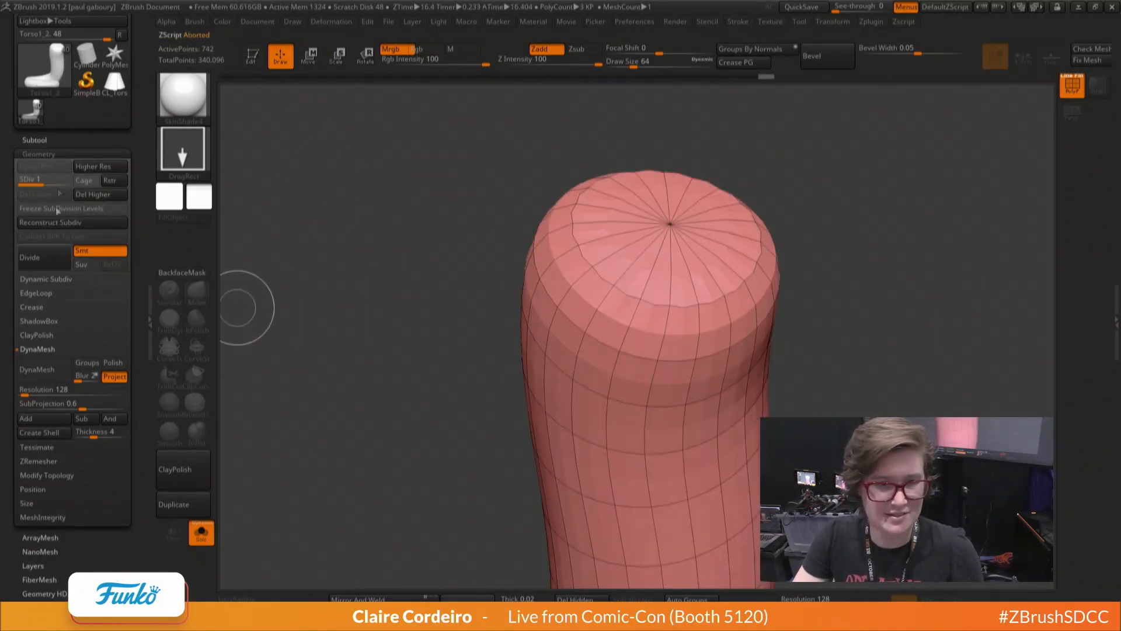
Redraw the full character on a cleared canvas in Edit mode and switch to the CL_Torso1_4 skirt clone
left_click(41, 140)
left_click(198, 539)
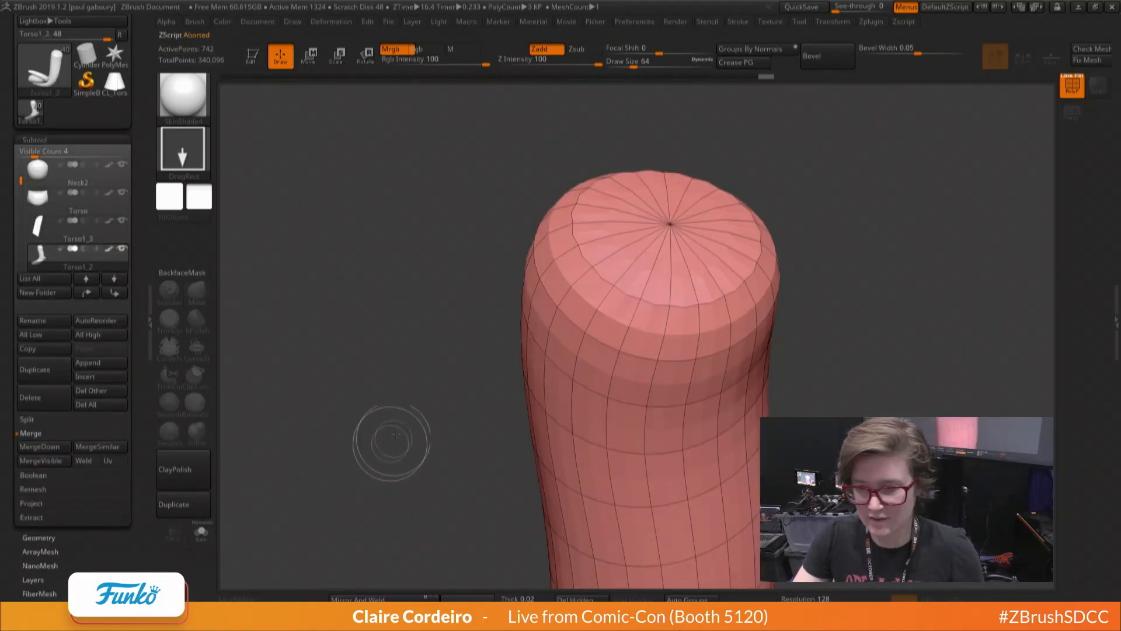
left_click_drag(400, 443, 403, 463)
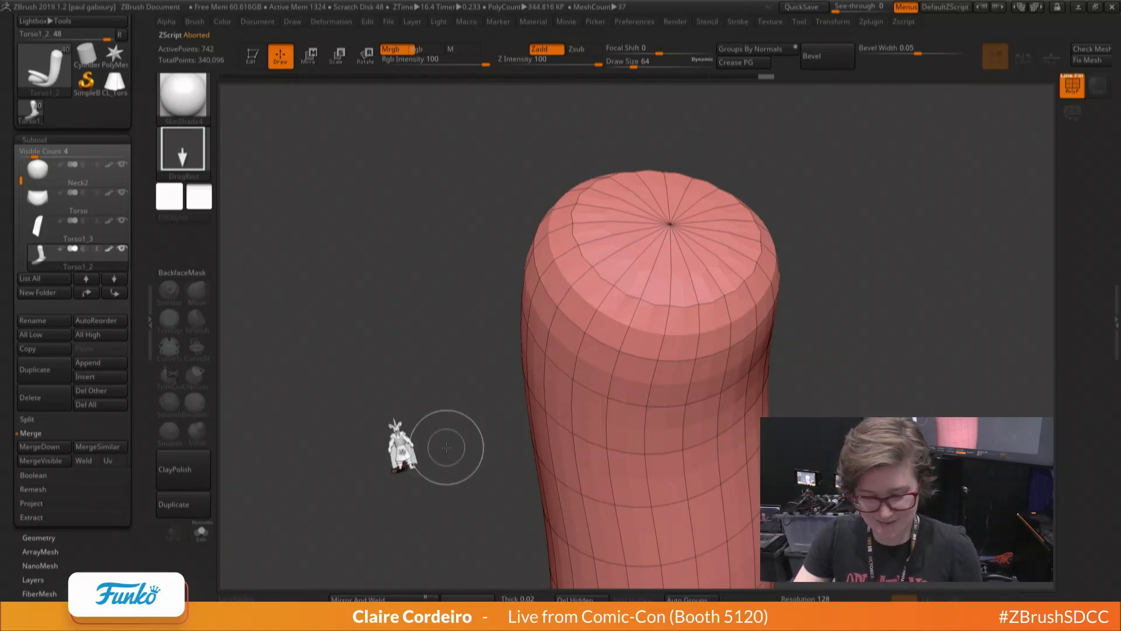
key("ctrl+n")
left_click_drag(532, 409, 531, 549)
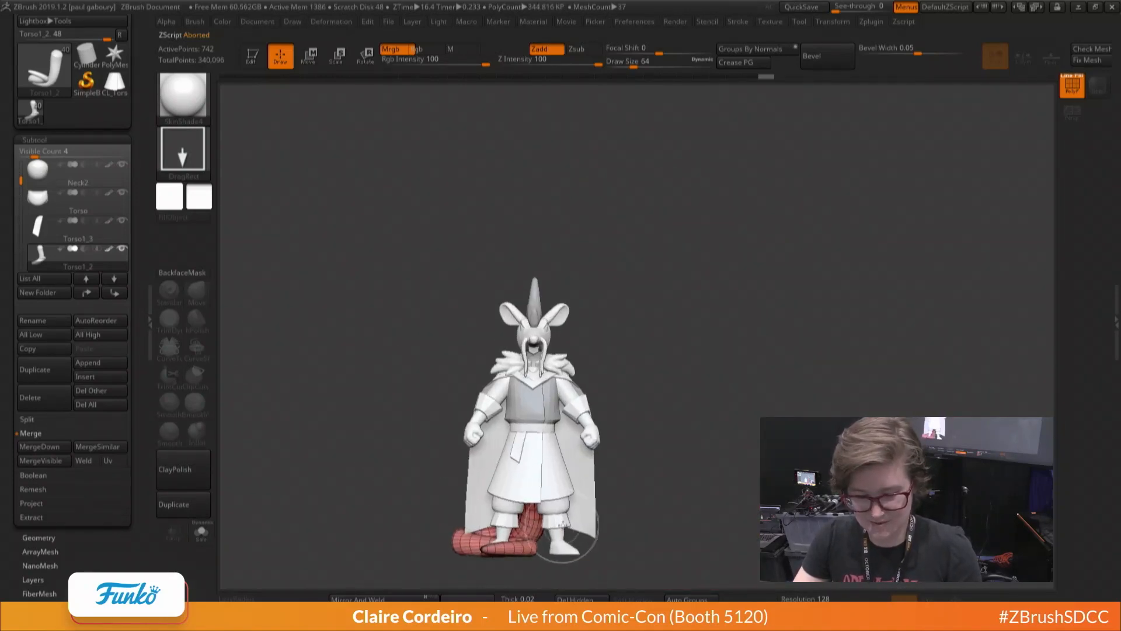
key("t")
left_click(123, 87)
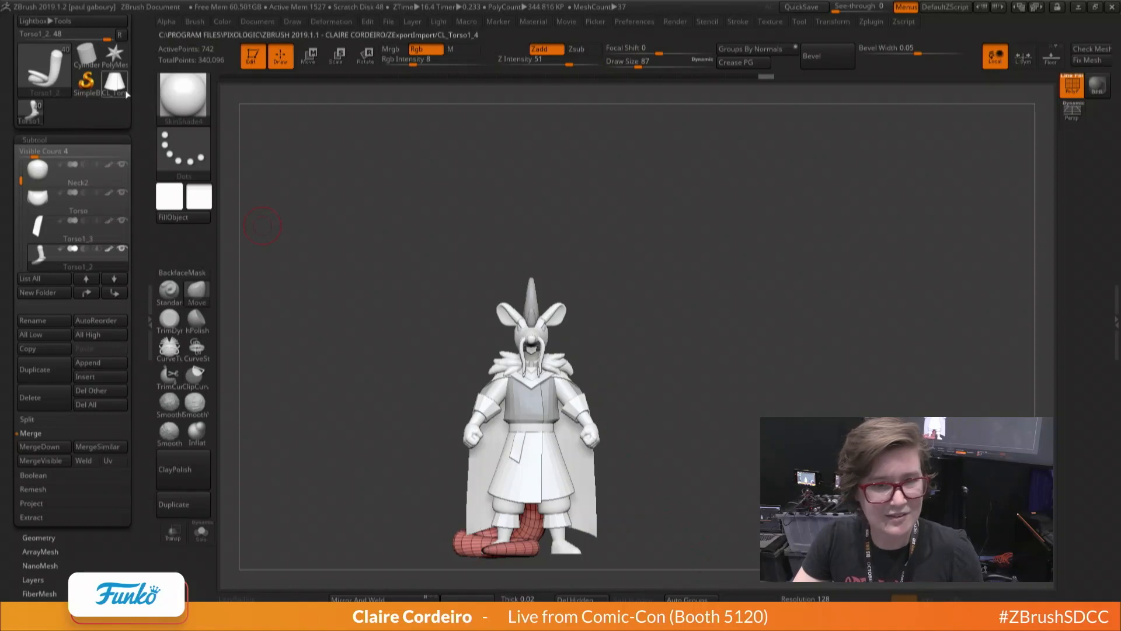
key("f")
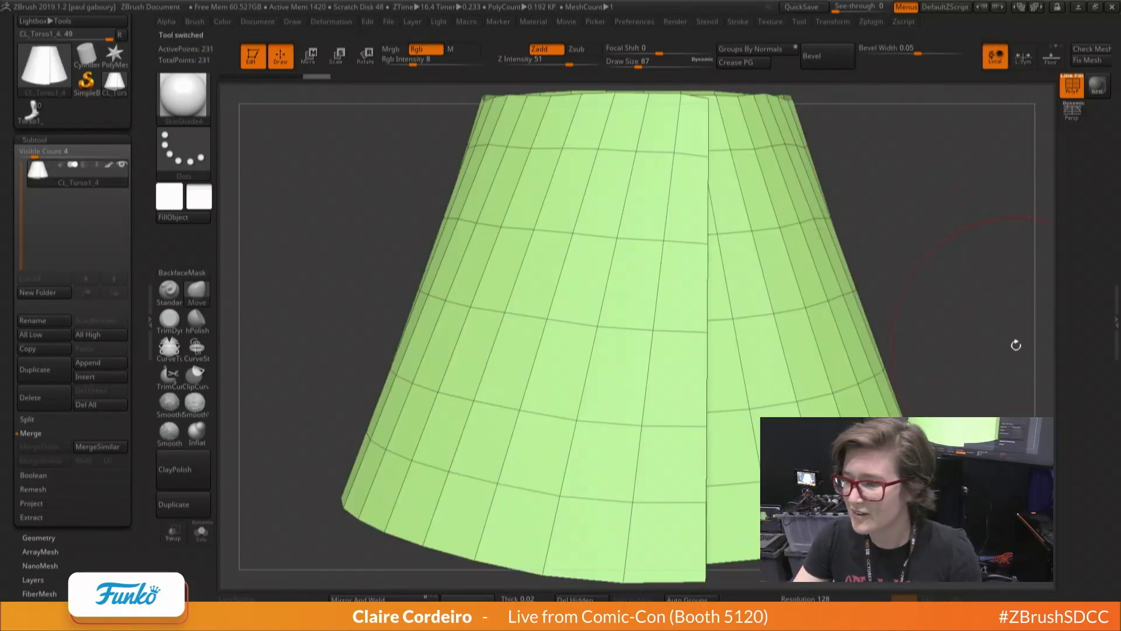
Unwrap the UVs of the skirt clone with UV Master and flatten the mesh into its UV layout
left_click(875, 23)
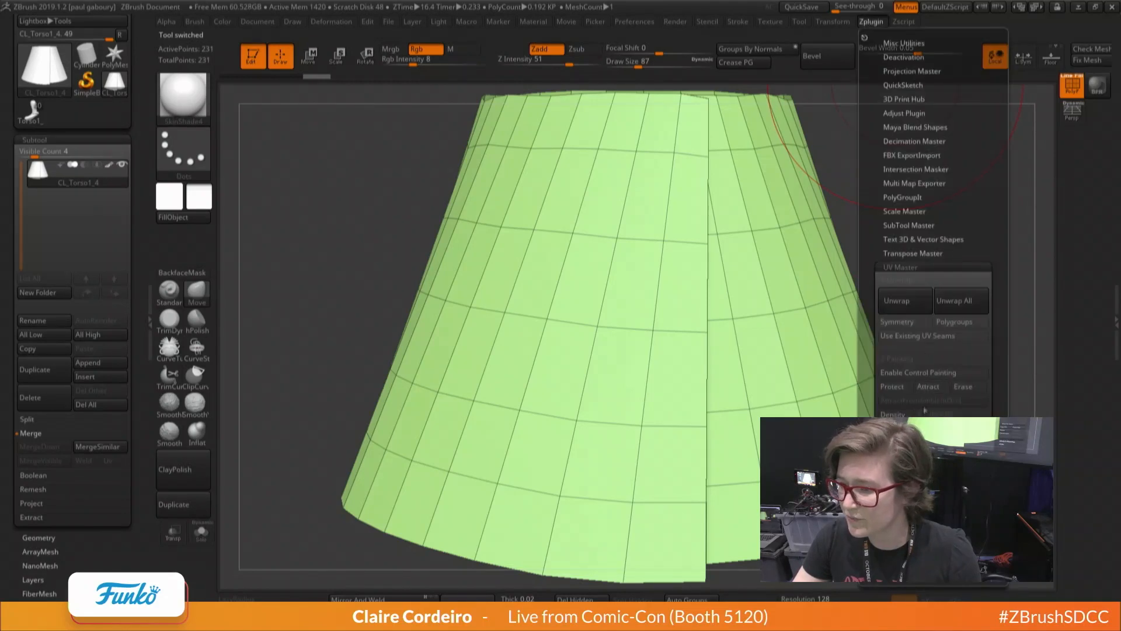
left_click(903, 302)
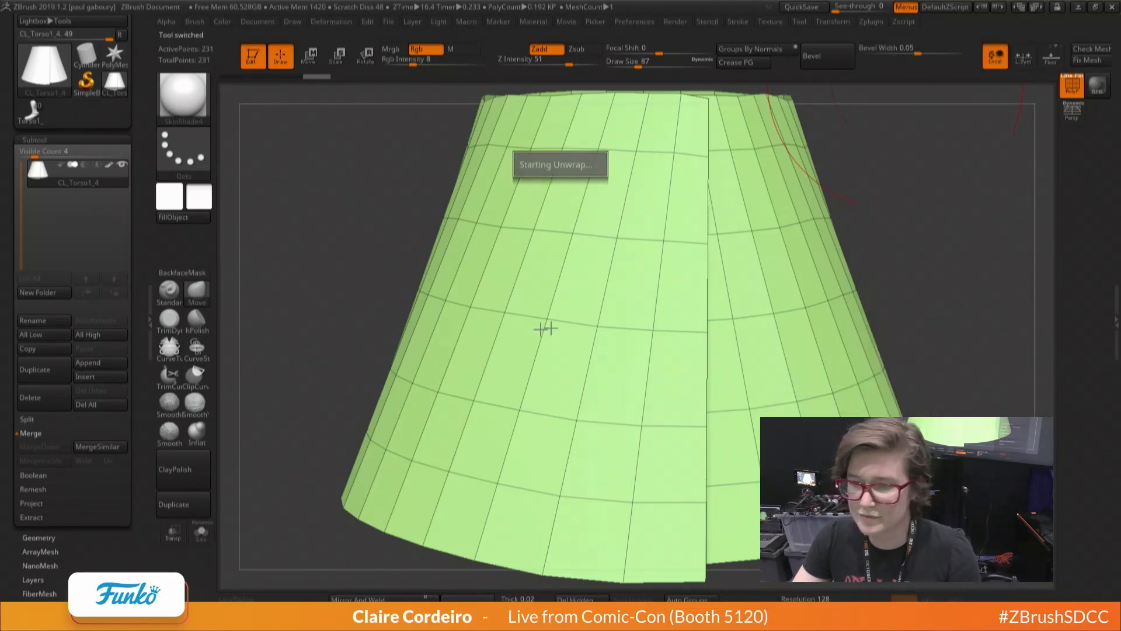
left_click(874, 23)
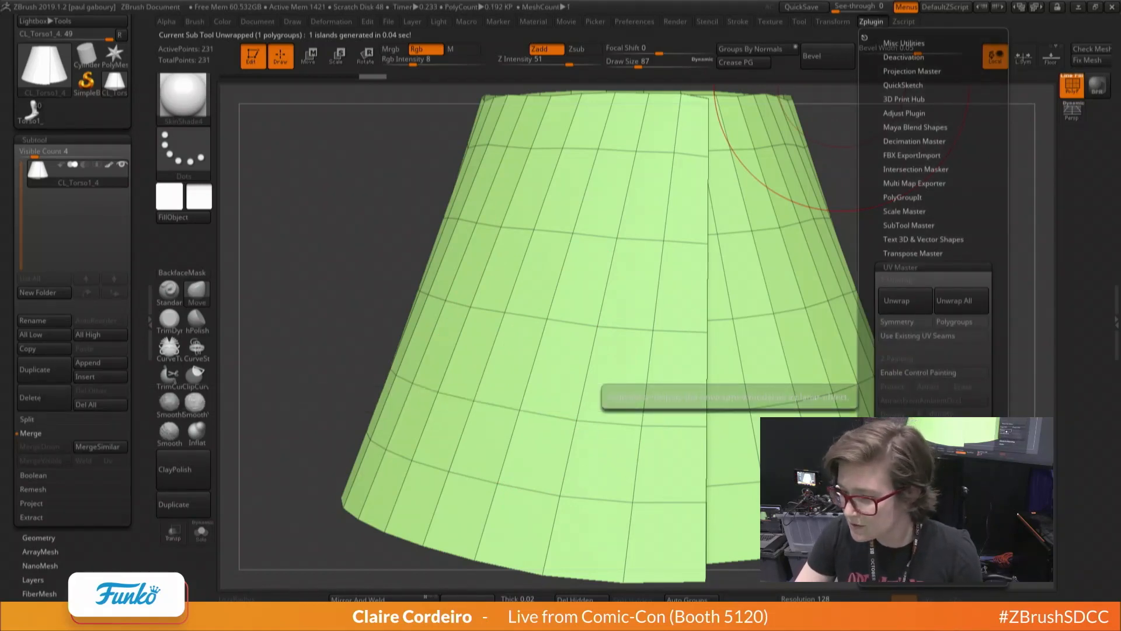
left_click(904, 478)
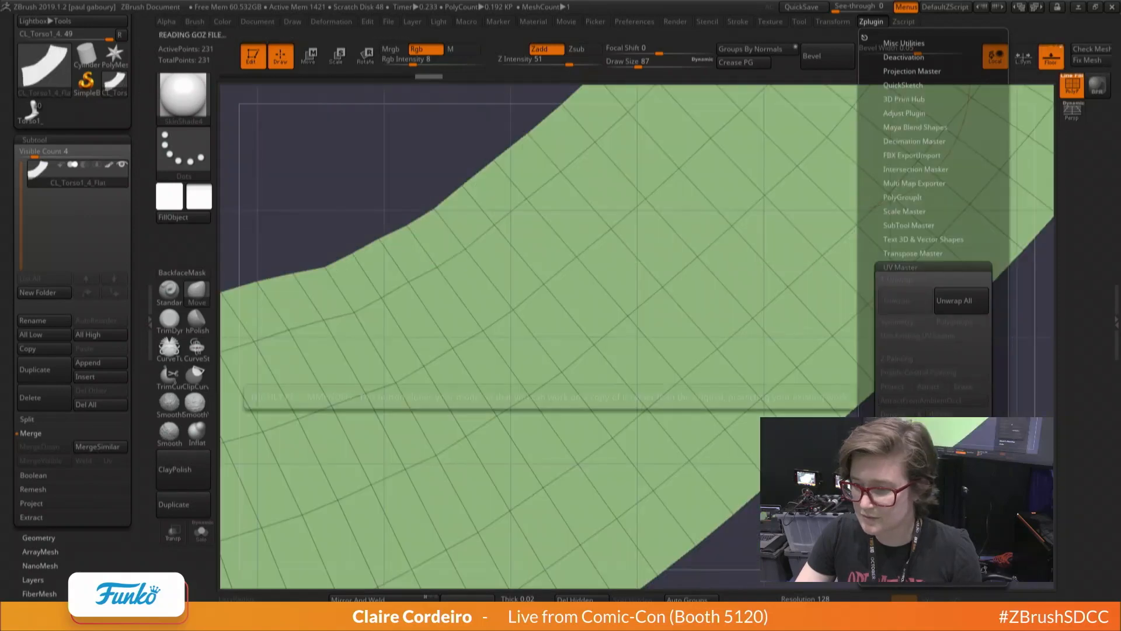
key("f")
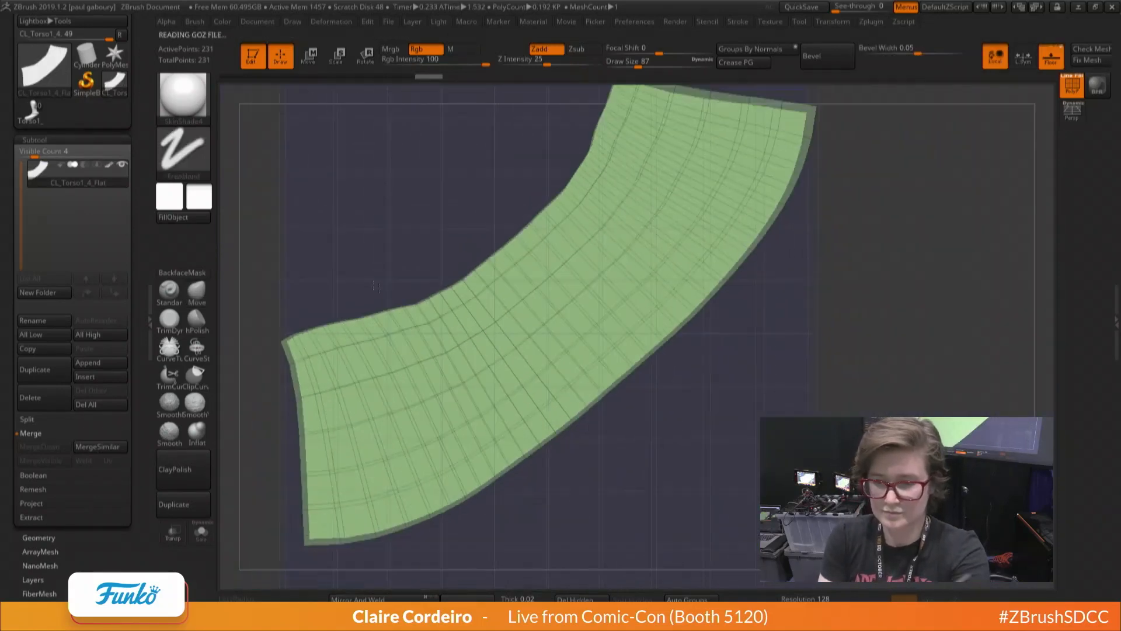
Rotate the flattened UV island with the transpose line so its arc lies horizontally across the UV square
mouse_move(350, 380)
right_mouse_down("ctrl")
mouse_move(338, 362)
mouse_move(348, 360)
mouse_move(350, 383)
right_mouse_up("ctrl")
key("r")
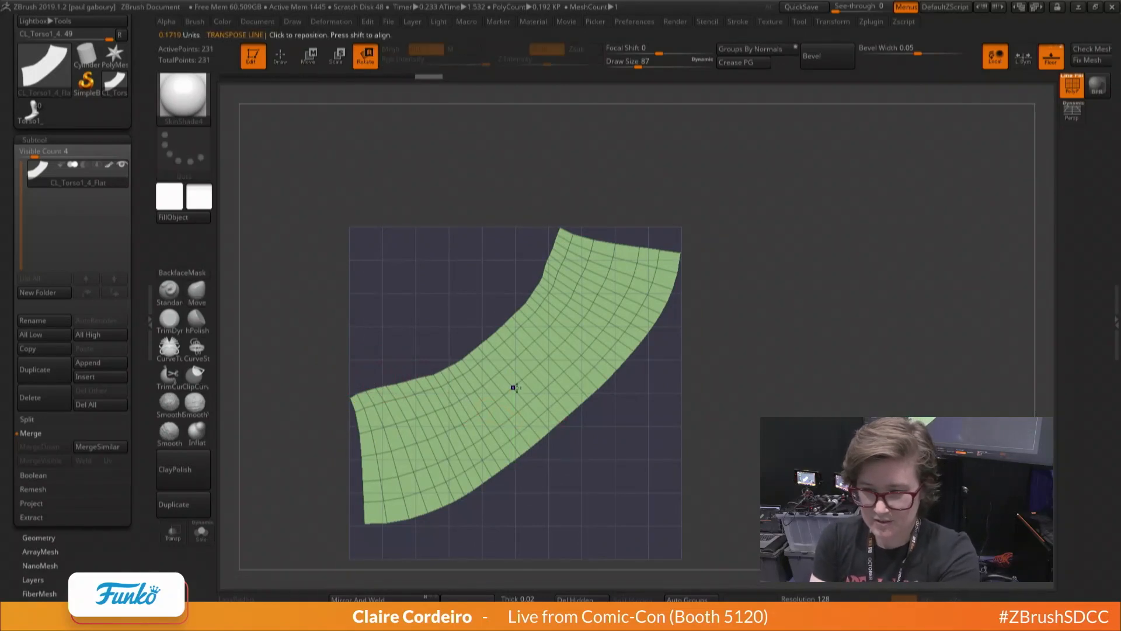
key("f")
right_click_drag(506, 382, 552, 388, "ctrl")
left_click(558, 398)
left_click_drag(558, 398, 377, 241)
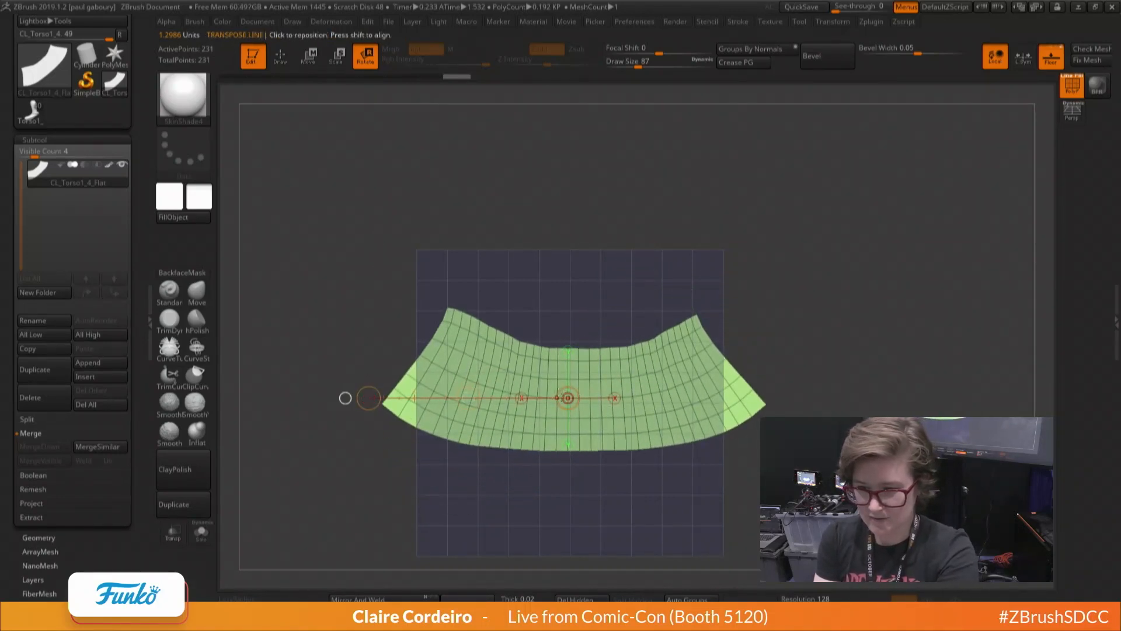
left_click_drag(346, 397, 360, 484)
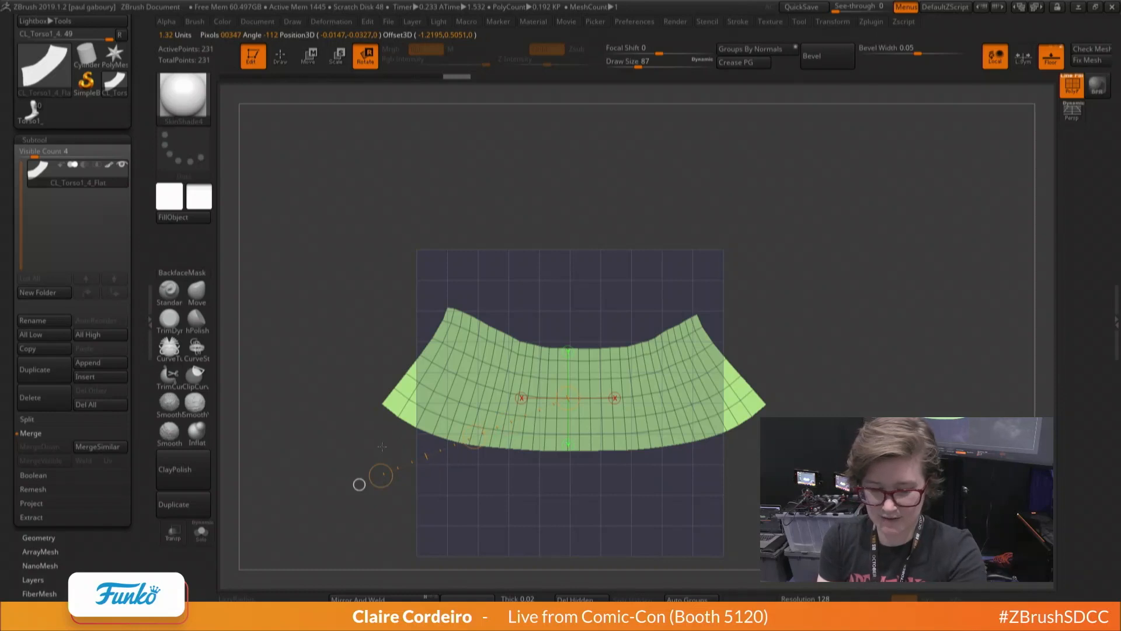
Scale and move the flattened island to fit inside the UV square, and unflatten it back into the skirt
key("e")
left_click_drag(360, 484, 359, 485)
left_click_drag(528, 363, 356, 364, "shift")
key("w")
left_click_drag(447, 364, 443, 363)
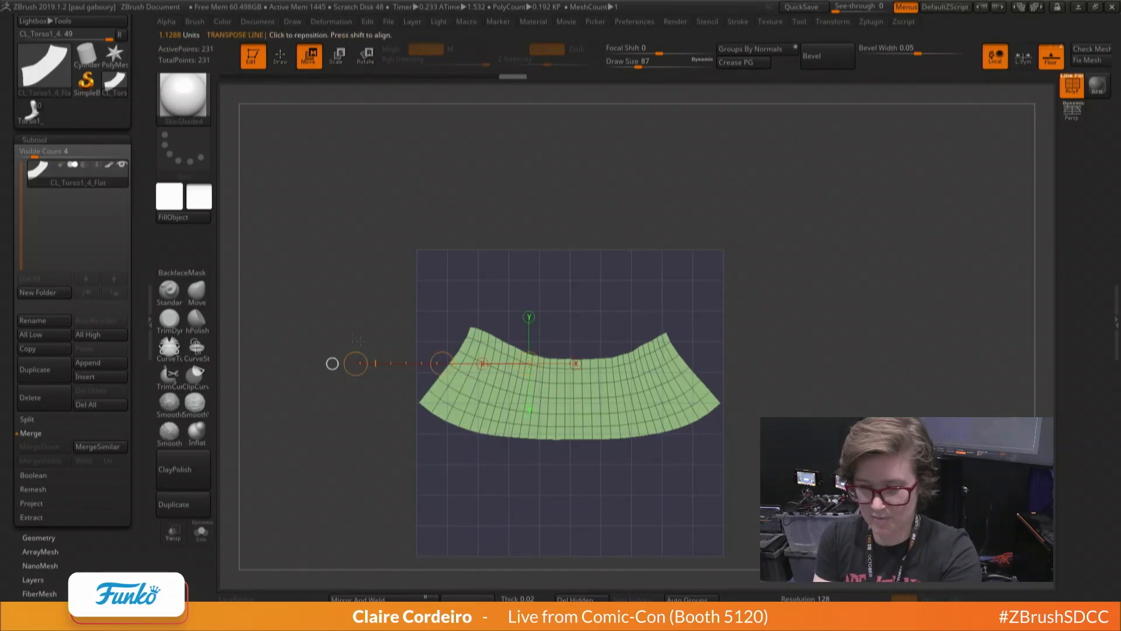
left_click_drag(341, 346, 312, 372, "alt")
left_click_drag(435, 437, 442, 355, "alt")
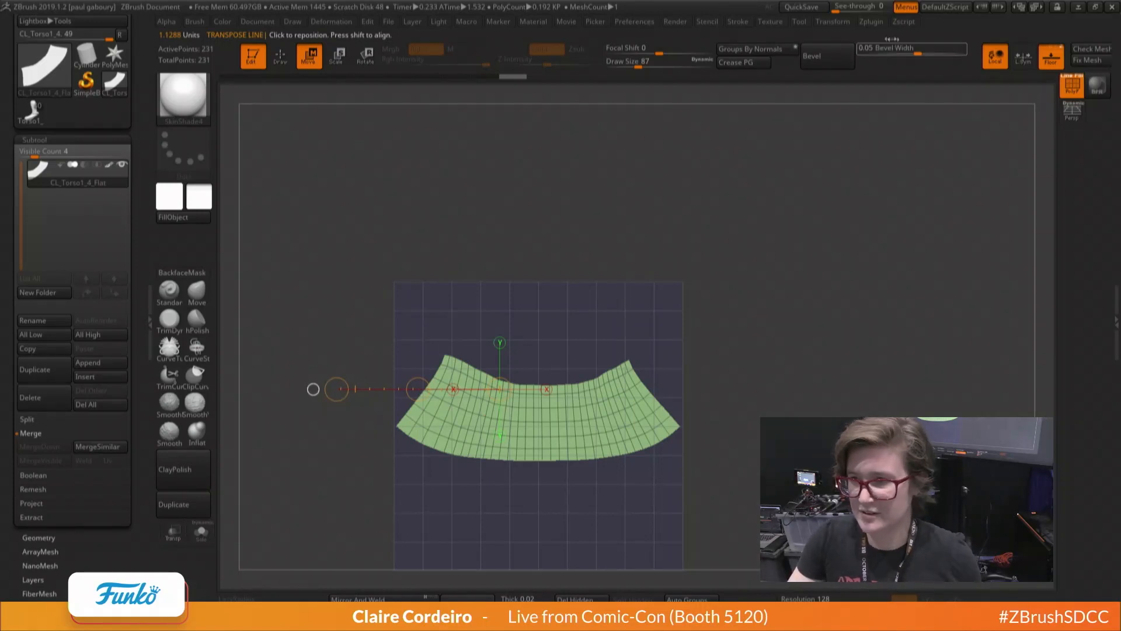
left_click(870, 21)
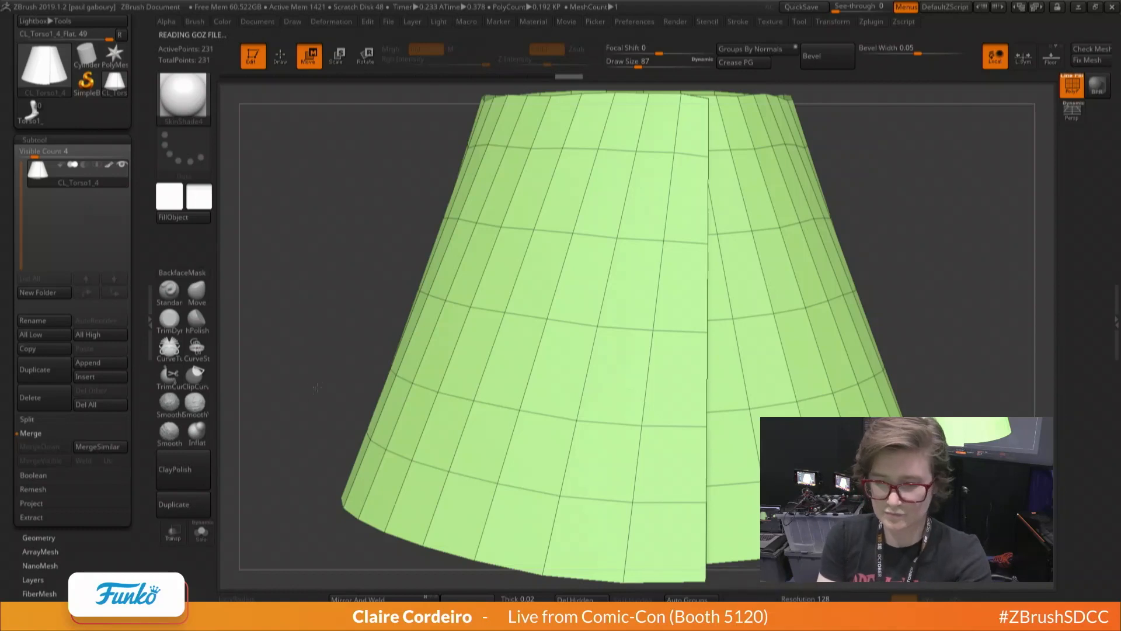
Hide the polyframe overlay and assign the MatCap Gray material to the skirt
key("f")
key("shift+f")
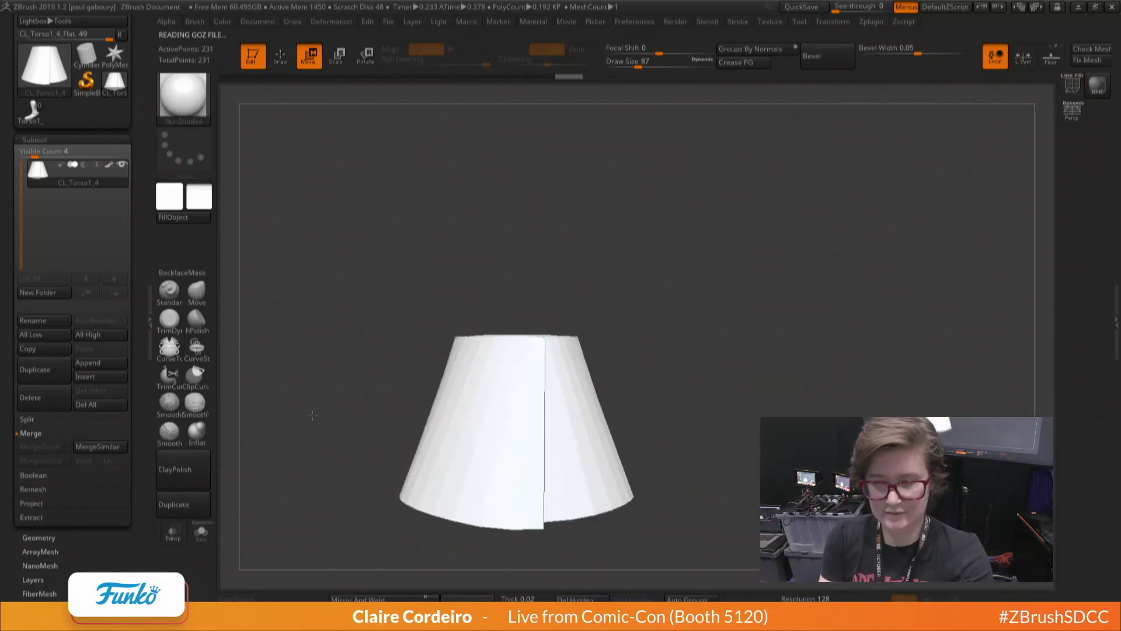
left_click(183, 94)
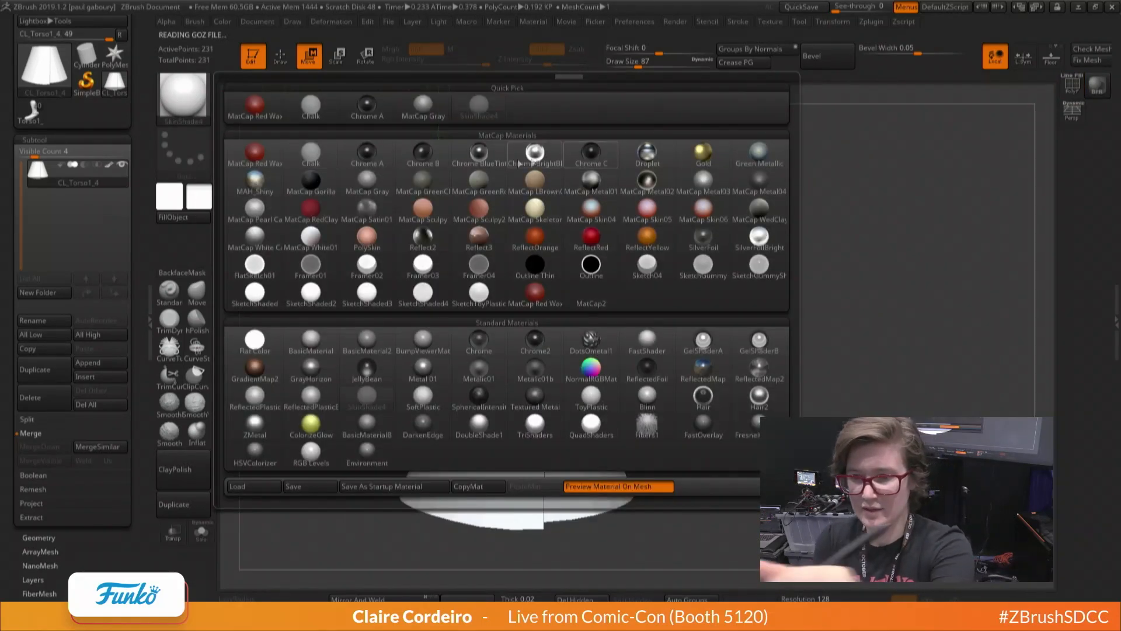
left_click(366, 183)
Preview the skirt's subdivision smoothing with and without the polyframe overlay, returning it to the unsmoothed, lowest-resolution mesh
left_click_drag(282, 437, 315, 397, "alt")
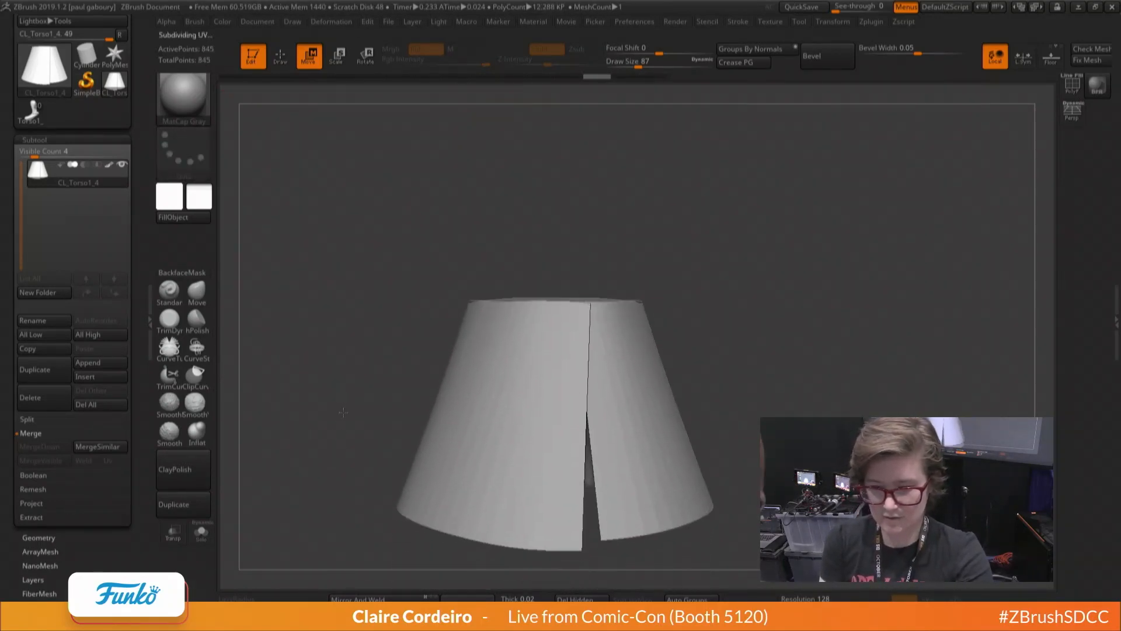
left_click_drag(341, 455, 343, 419)
key("shift+d")
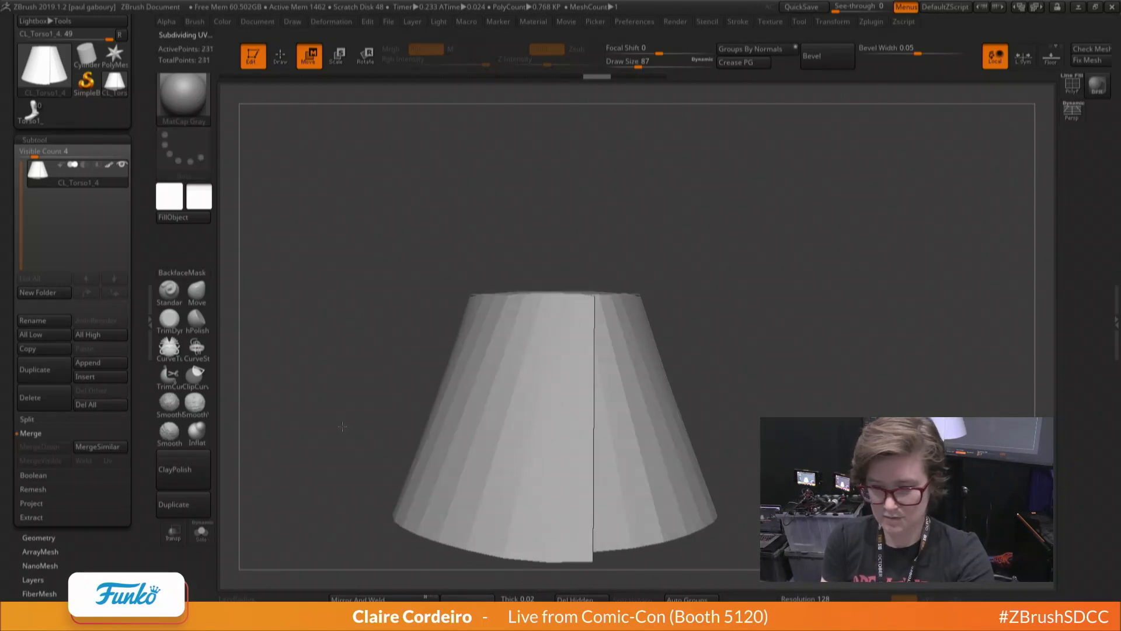
key("shift+f")
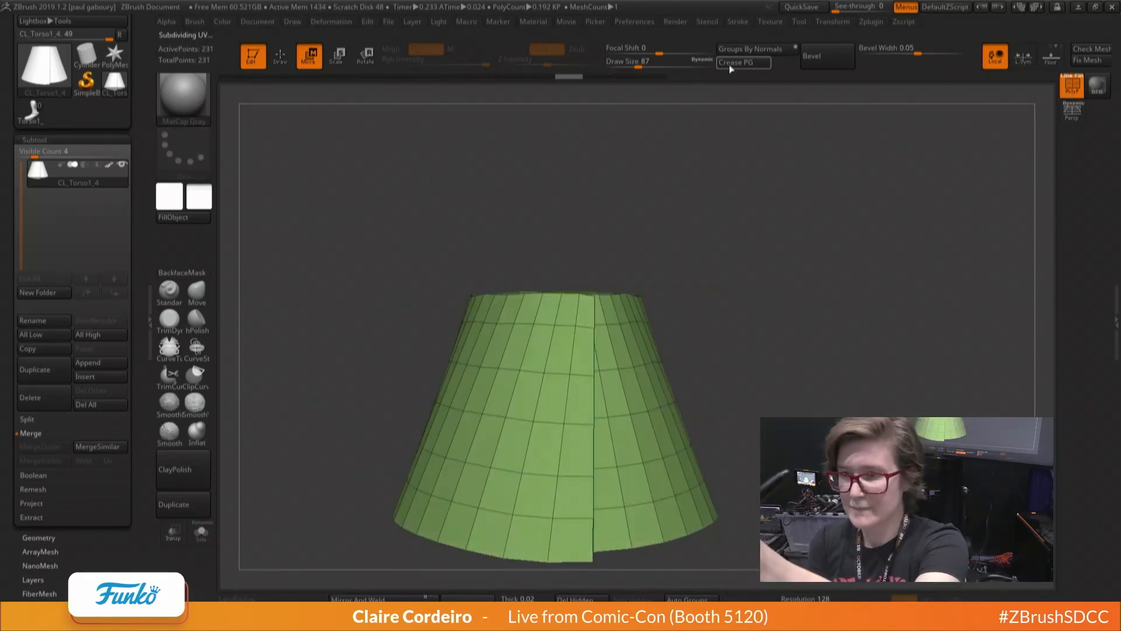
left_click_drag(356, 432, 349, 366)
key("d")
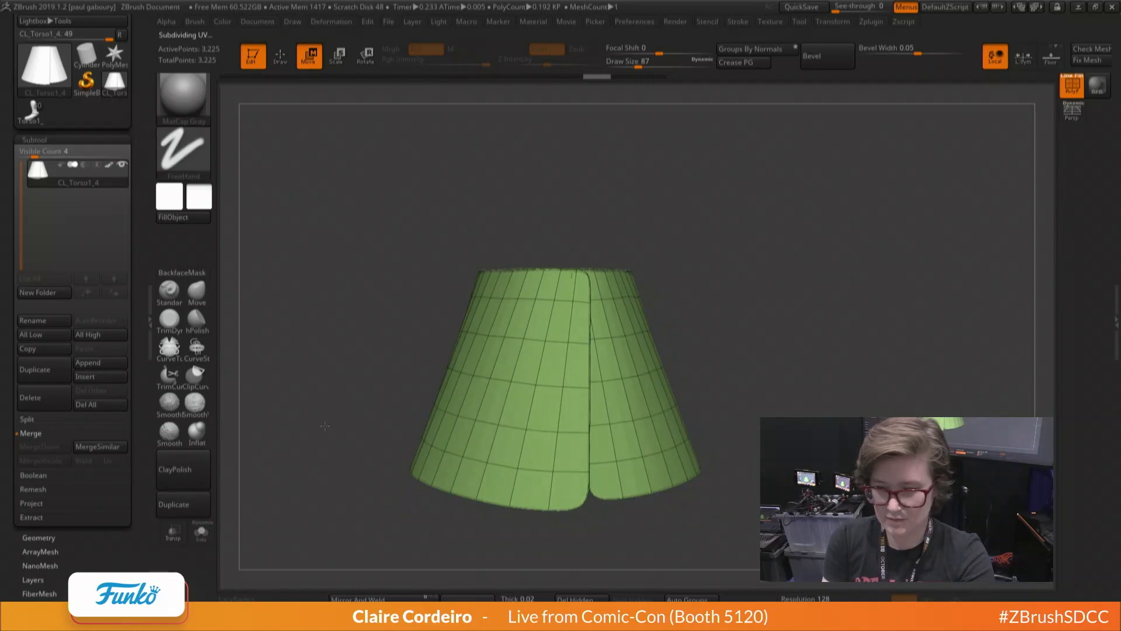
key("shift+d")
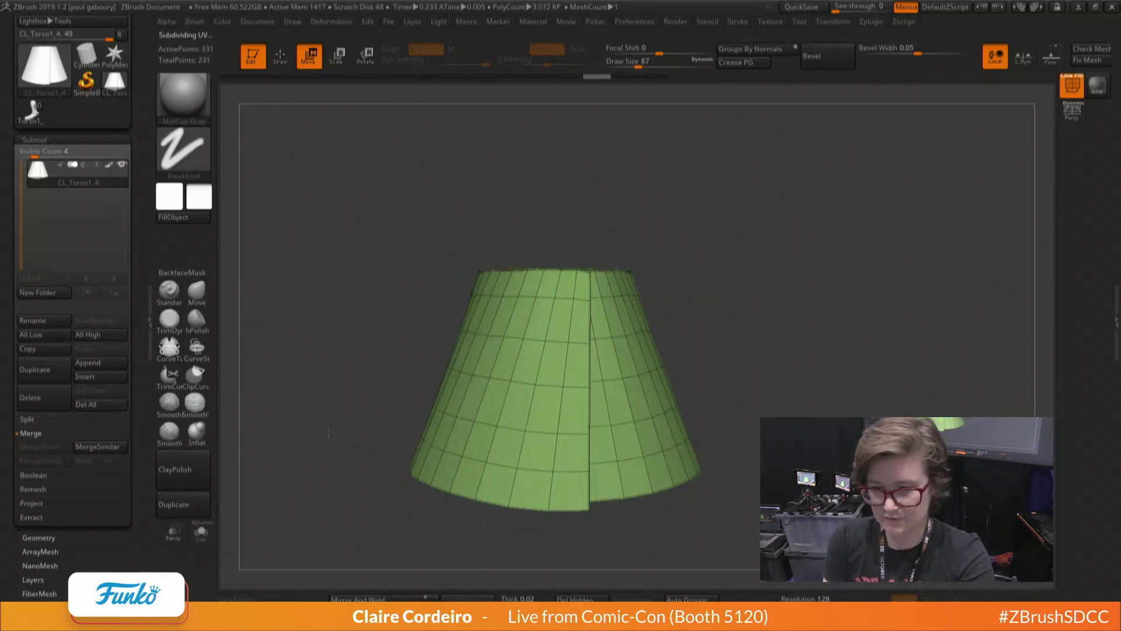
left_click_drag(327, 418, 308, 409)
key("shift+f")
Activate surface noise on the skirt and set NoiseMaker to UV mode
right_click_drag(307, 410, 142, 348, "ctrl")
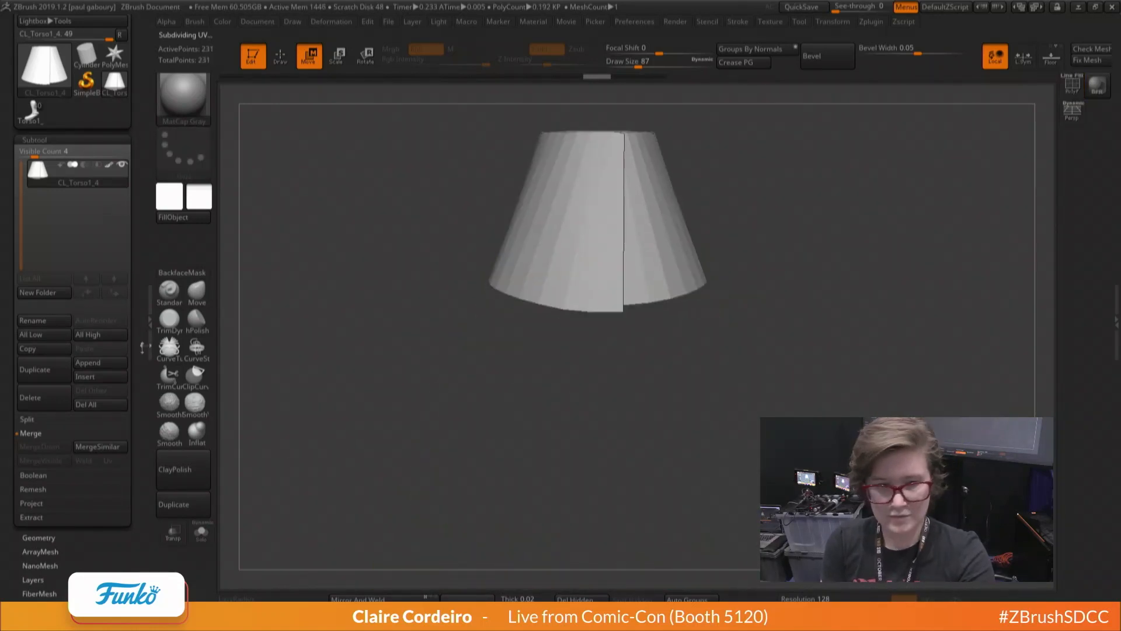
scroll(136, 378, "down", 2)
scroll(134, 426, "down", 1)
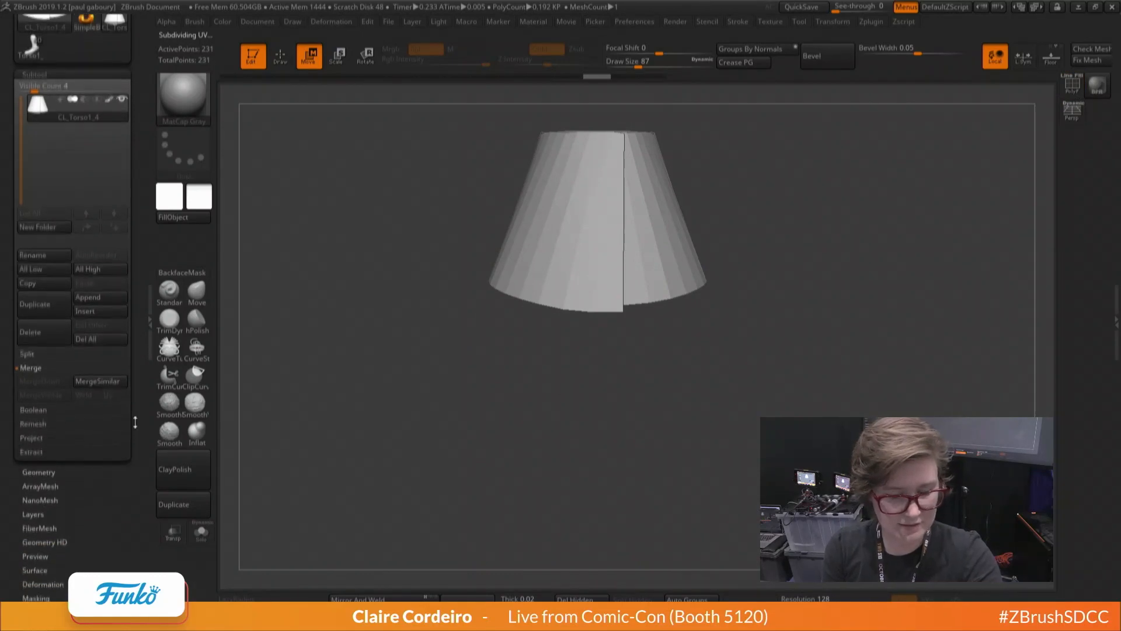
right_click_drag(431, 360, 238, 366, "alt")
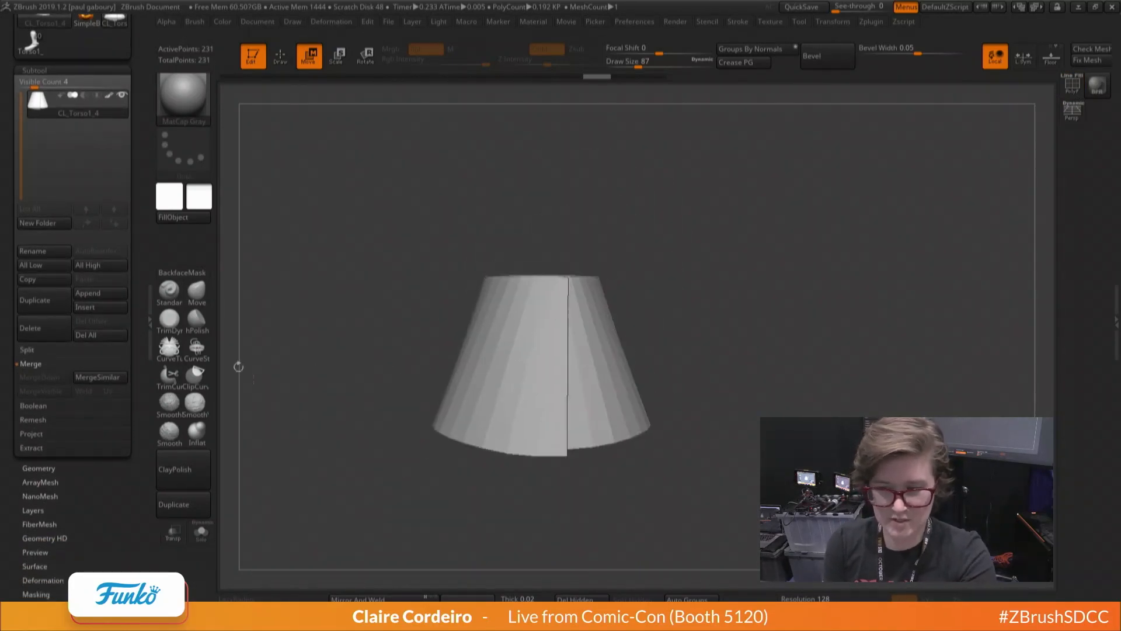
scroll(138, 412, "down", 2)
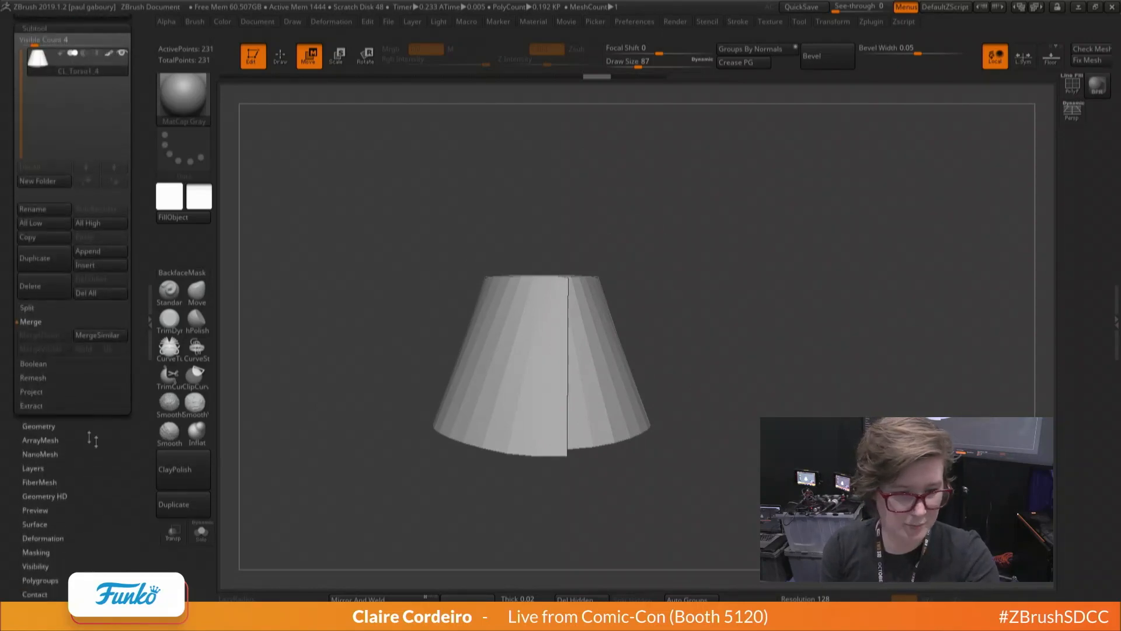
left_click_drag(92, 439, 92, 389)
left_click(39, 474)
left_click_drag(138, 352, 137, 516)
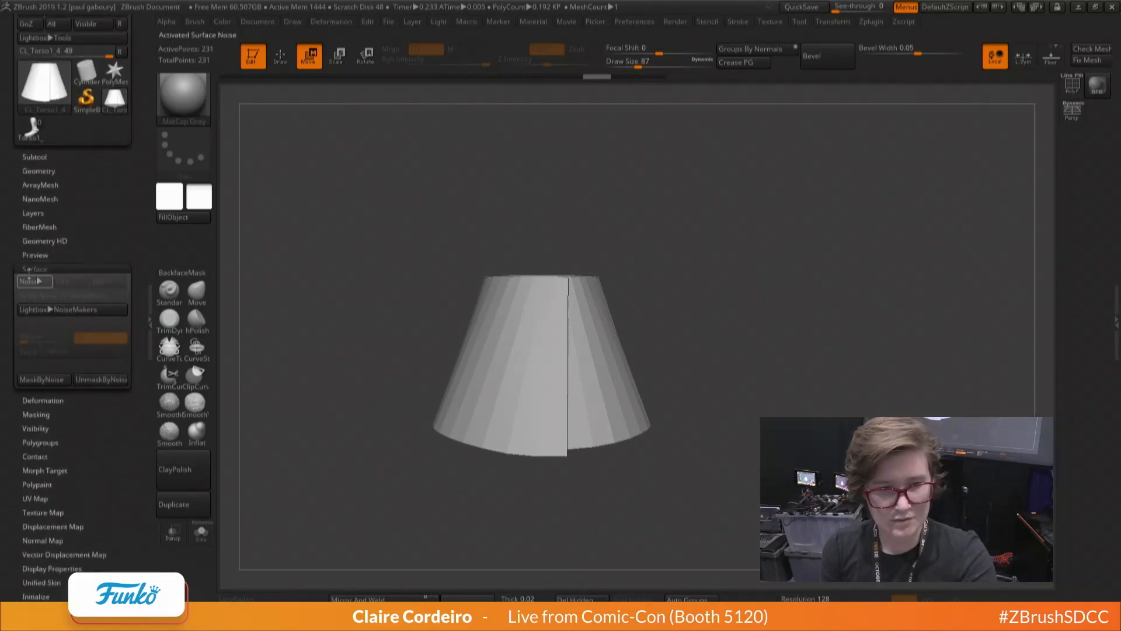
left_click(35, 284)
left_click_drag(173, 358, 178, 330)
left_click_drag(216, 399, 245, 336)
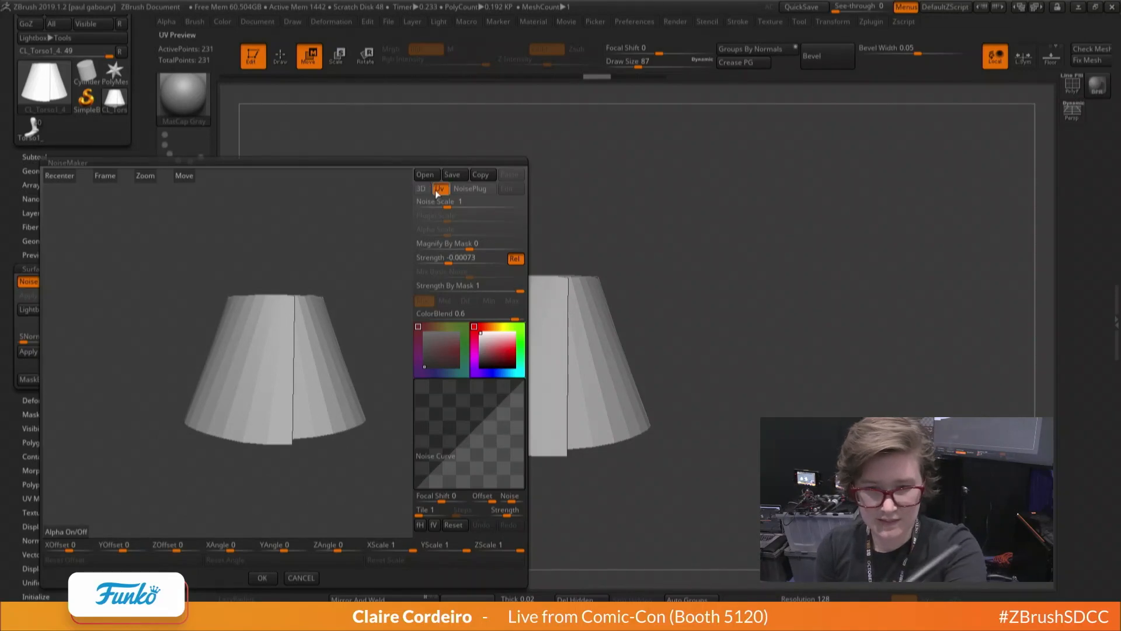
Load pillow_alpha.psd from the ESD-USB (G:) drive as the alpha for the skirt's surface noise
left_click(61, 532)
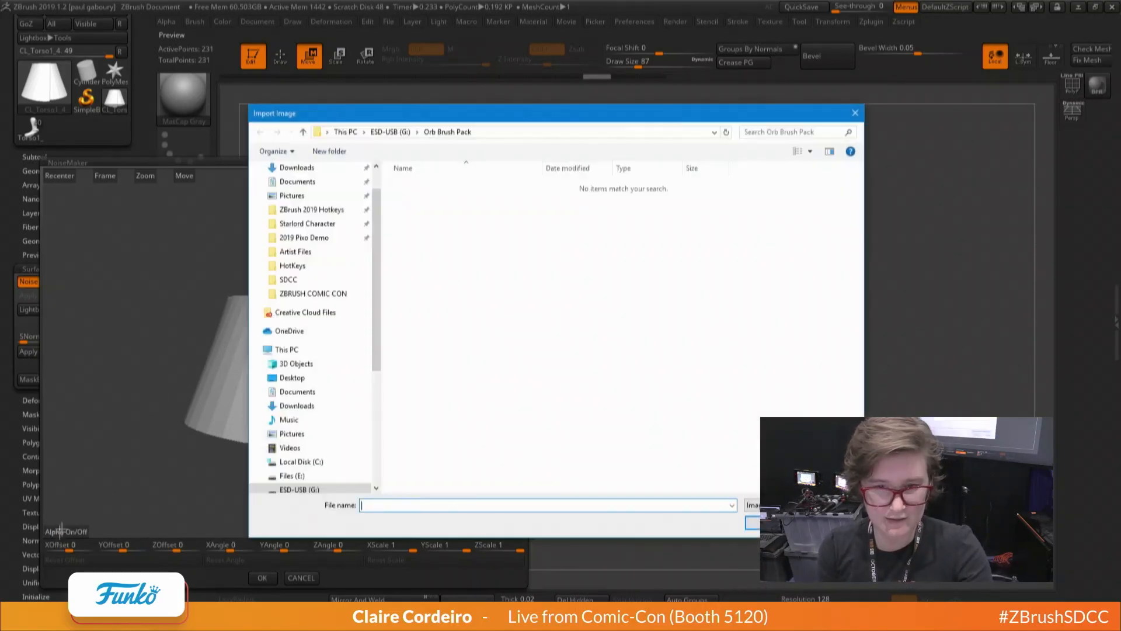
left_click(297, 489)
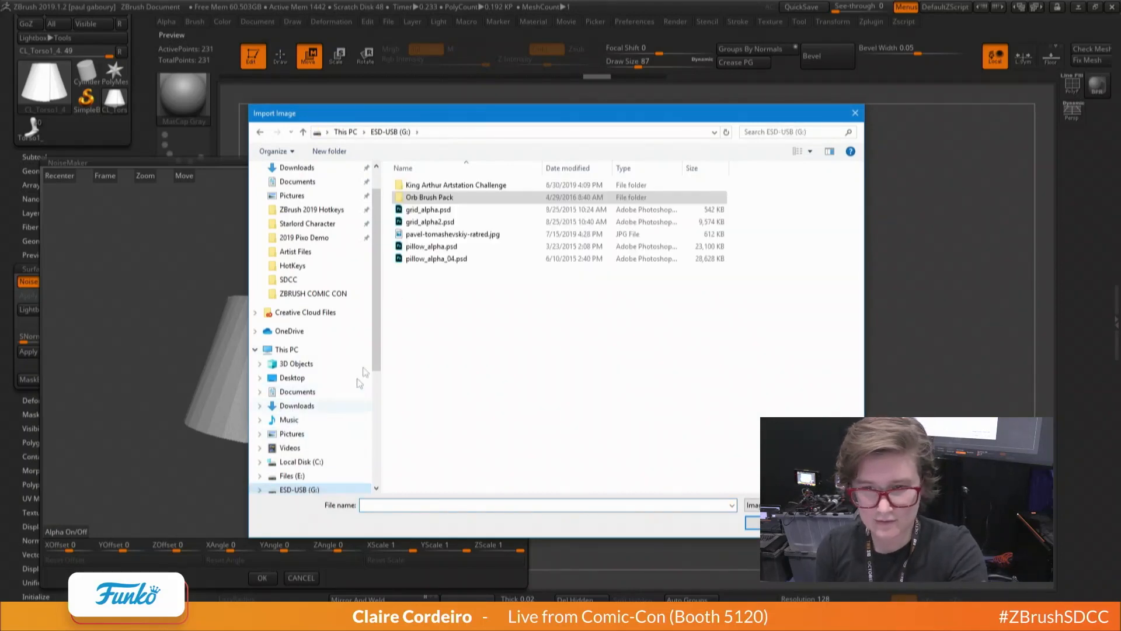
left_click(797, 152)
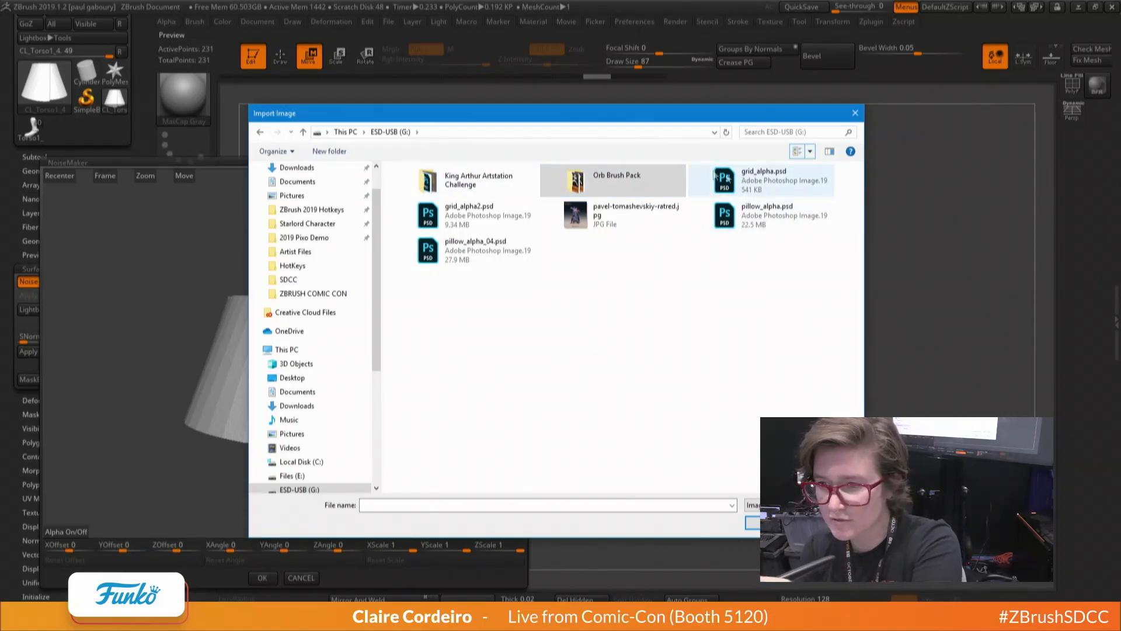
left_click(449, 219)
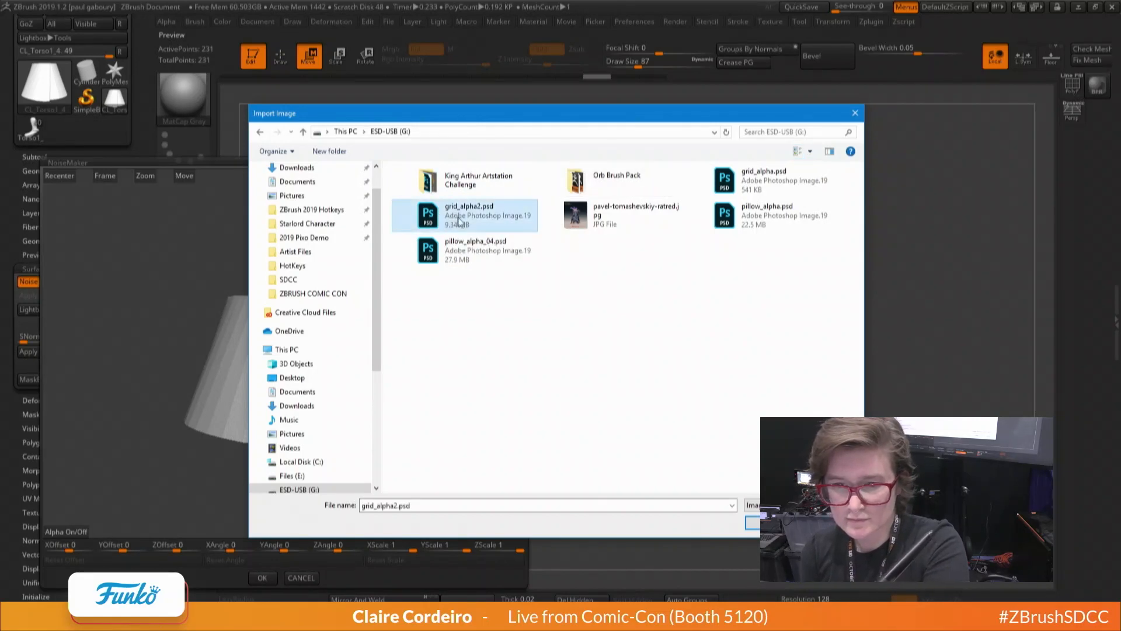
double_click(753, 214)
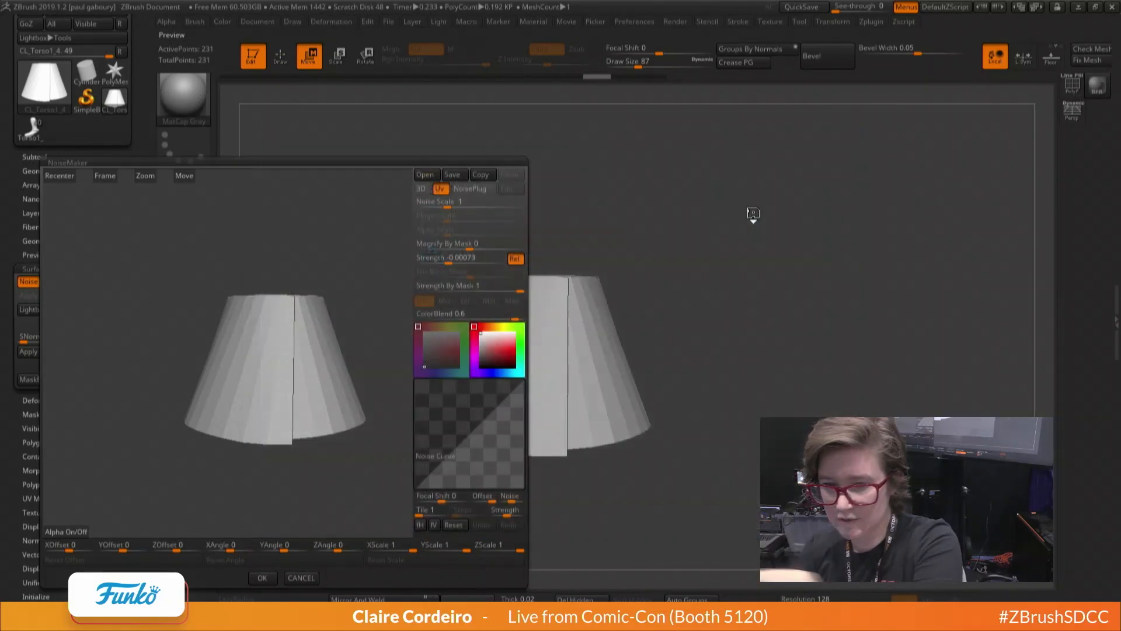
Set the noise scale to 512, the alpha scale to about 0.17 and the strength to about -0.139 for the skirt's noise
left_click_drag(156, 363, 168, 382)
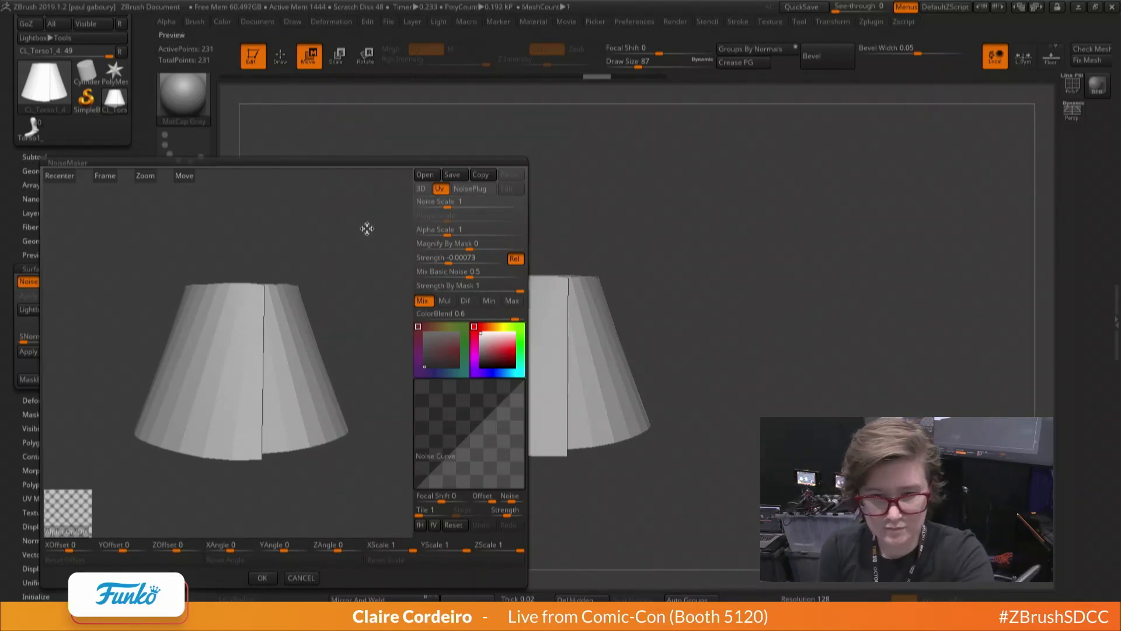
left_click_drag(450, 204, 543, 184)
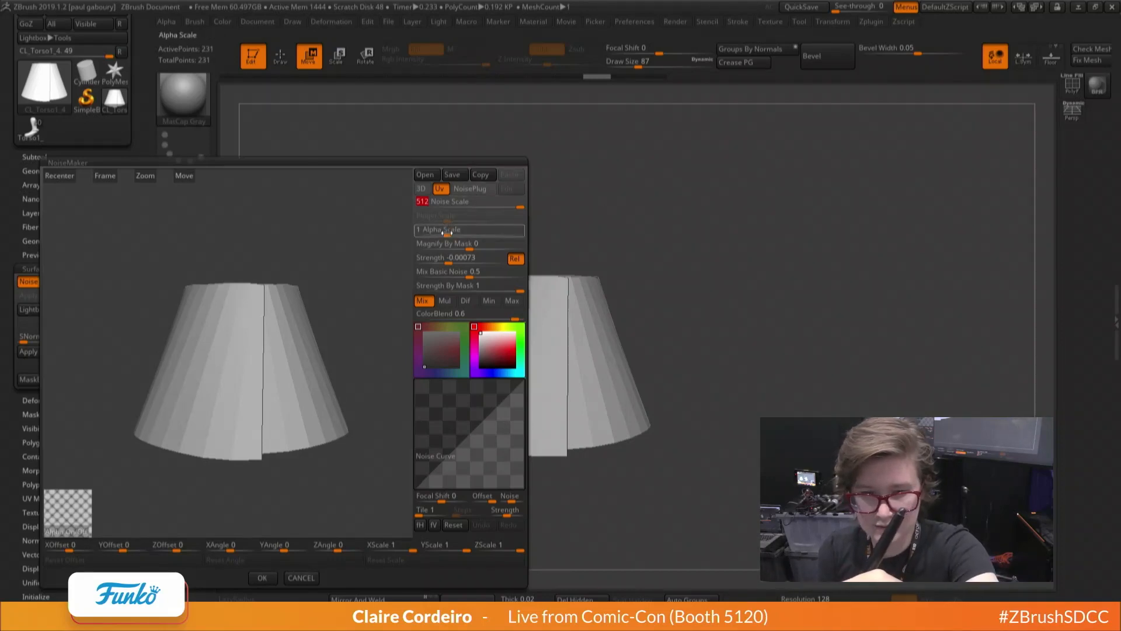
mouse_move(447, 233)
left_mouse_down()
mouse_move(469, 220)
mouse_move(447, 231)
mouse_move(429, 262)
mouse_move(448, 233)
mouse_move(439, 236)
left_mouse_up()
left_click_drag(193, 374, 156, 368)
left_click_drag(80, 350, 172, 358, "alt")
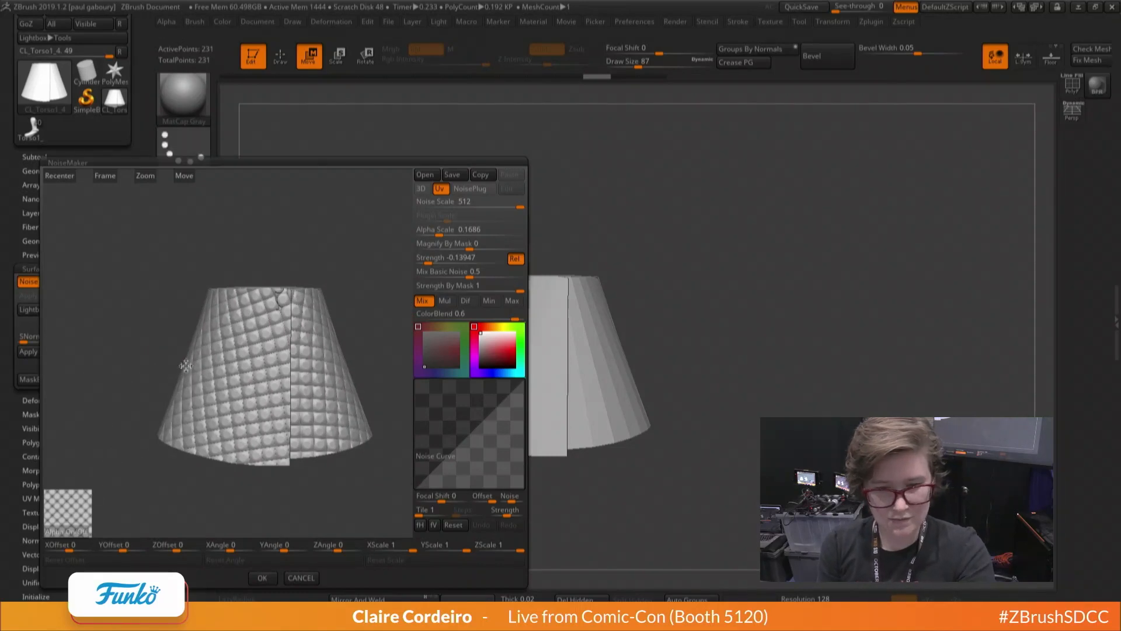
Remove the pillow alpha from the skirt's noise and start importing a replacement alpha image
left_click(64, 532)
left_click(64, 533)
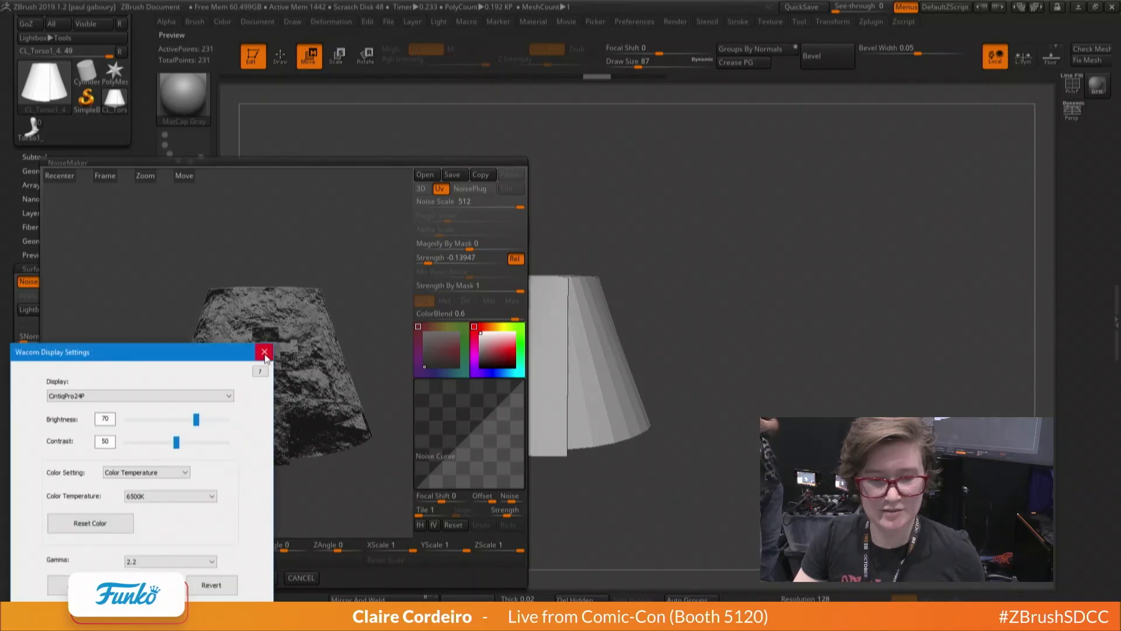
Close the Wacom Display Settings and Wacom Desktop Center windows
left_click(264, 352)
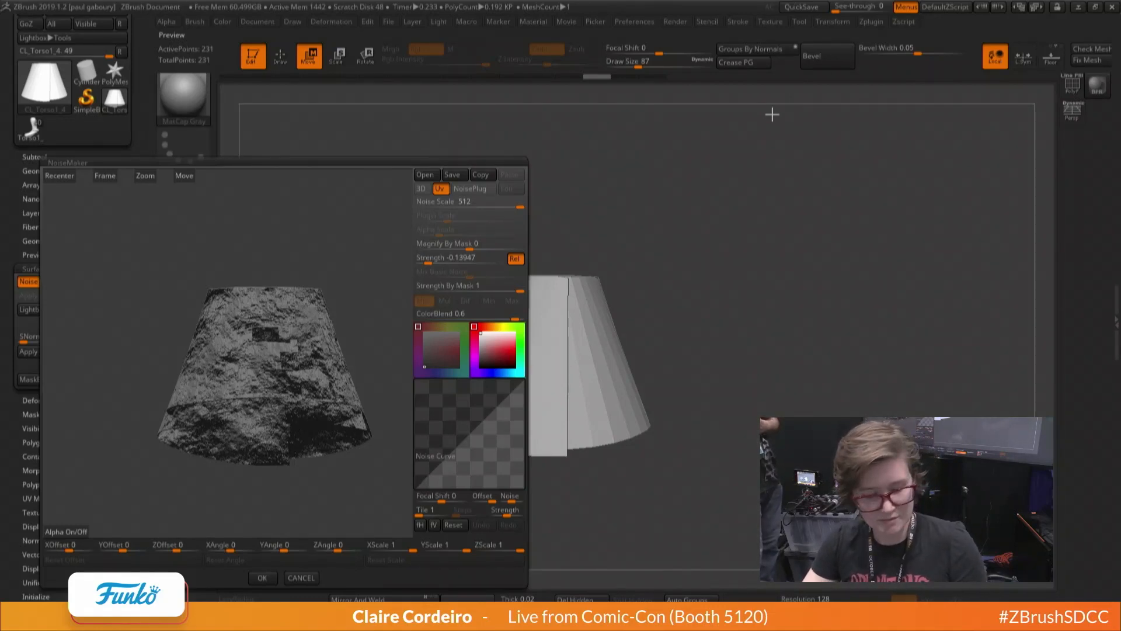
key("alt+Tab")
key("alt+Tab")
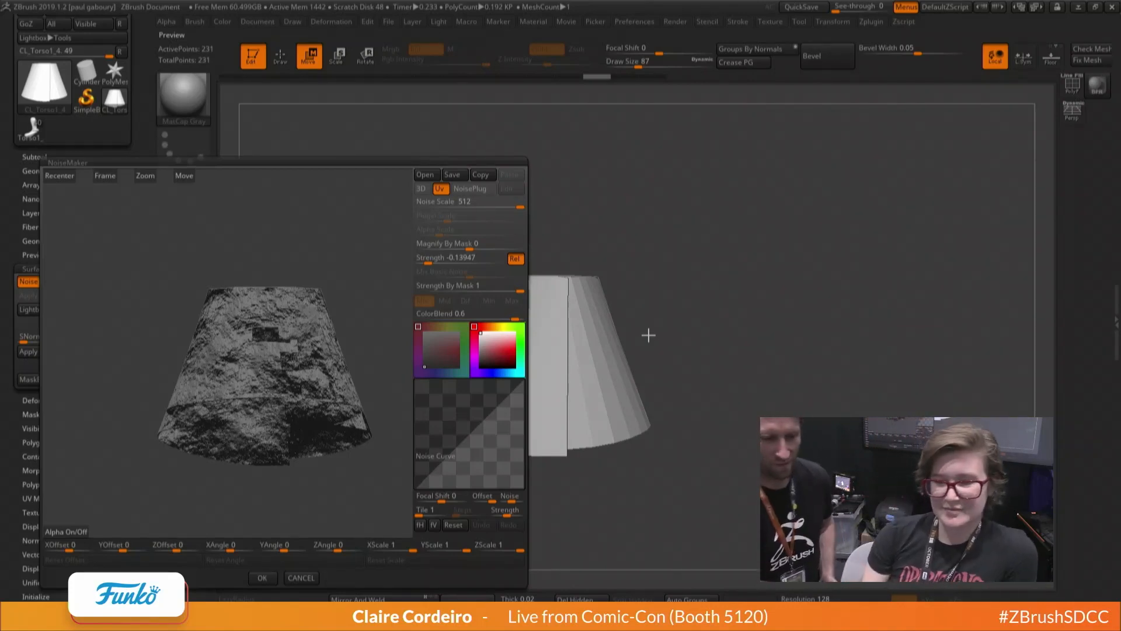
key("alt+Tab")
key("alt+Tab")
key("alt+Tab")
key("alt+Tab")
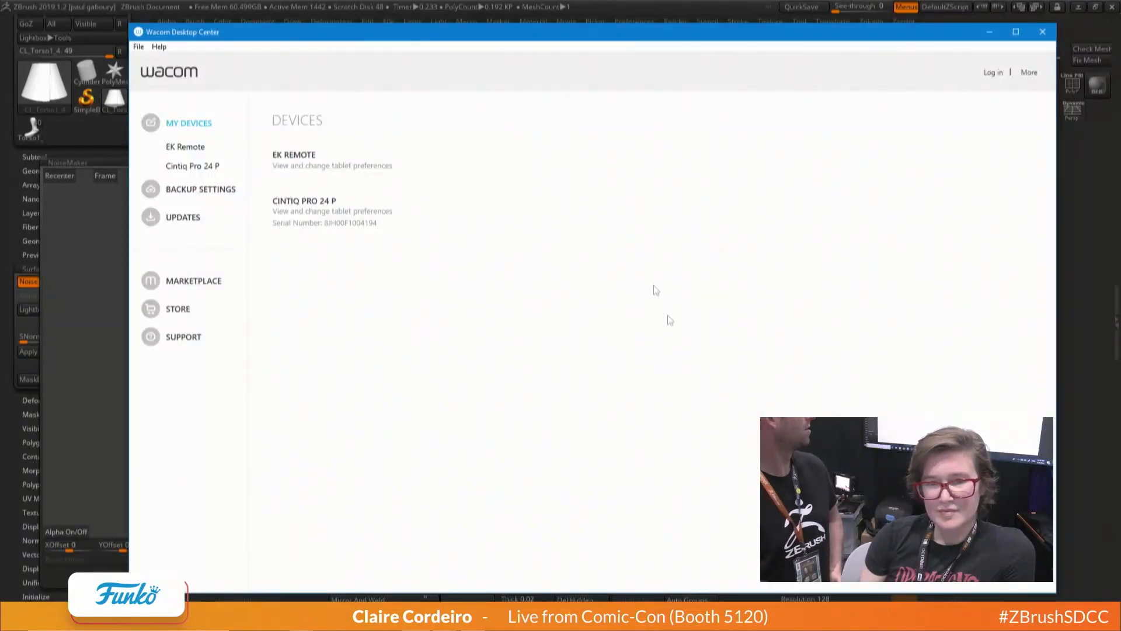
left_click(1043, 30)
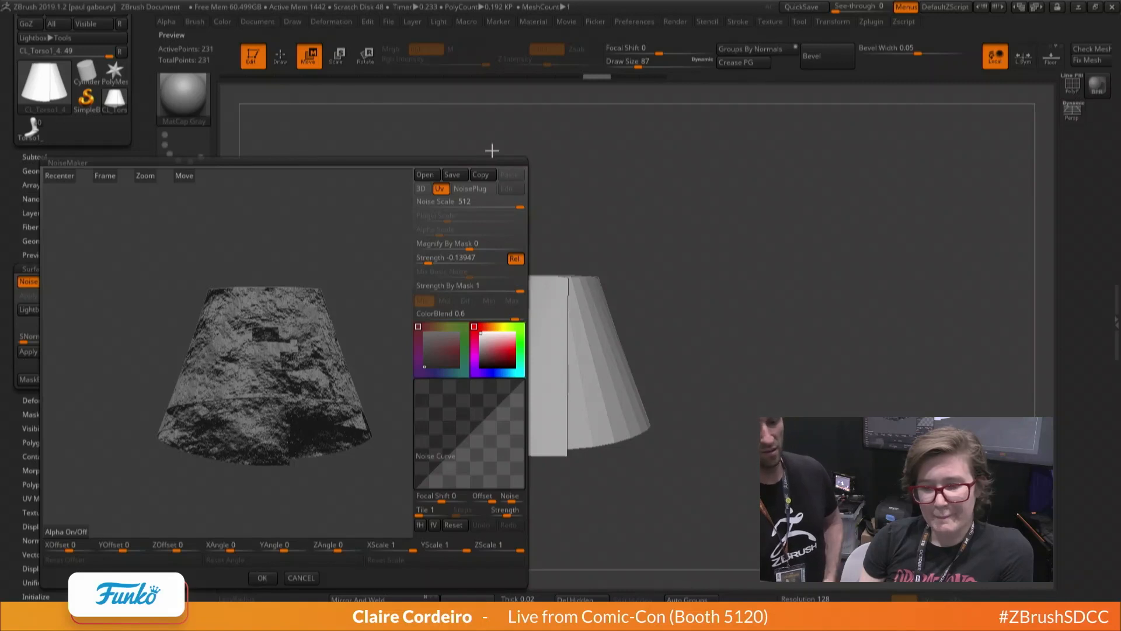
Try to bring the hidden Import Image dialog forward by cycling through the open windows
key("alt+Tab")
key("alt+Tab")
key("alt+Tab")
key("alt+Tab")
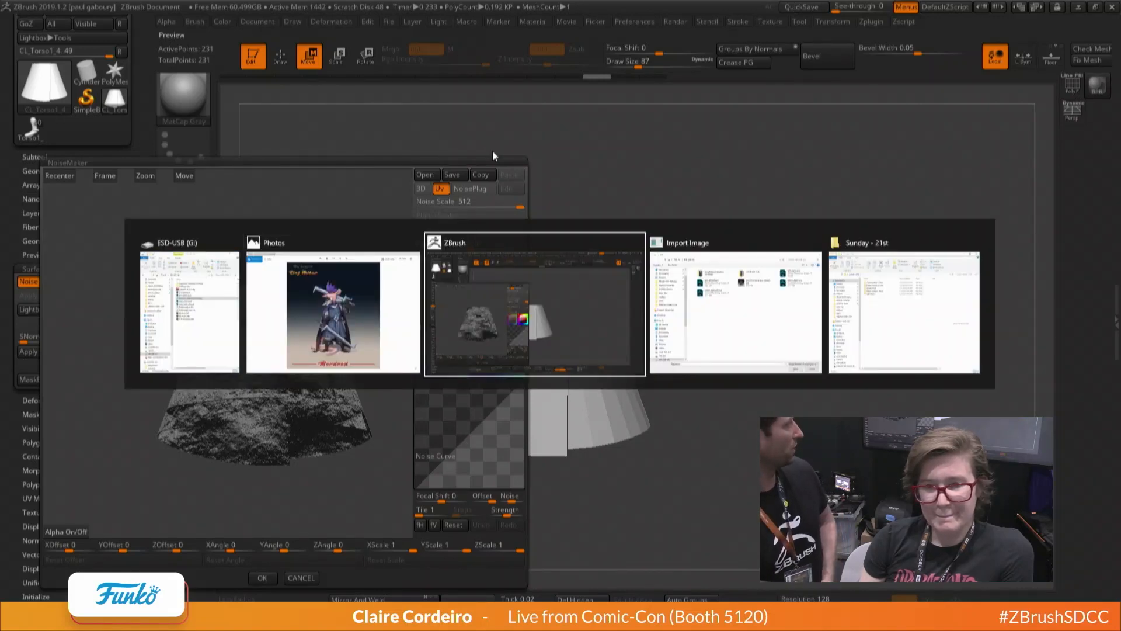
key("alt+Tab")
key("alt+Tab")
key("alt+Tab")
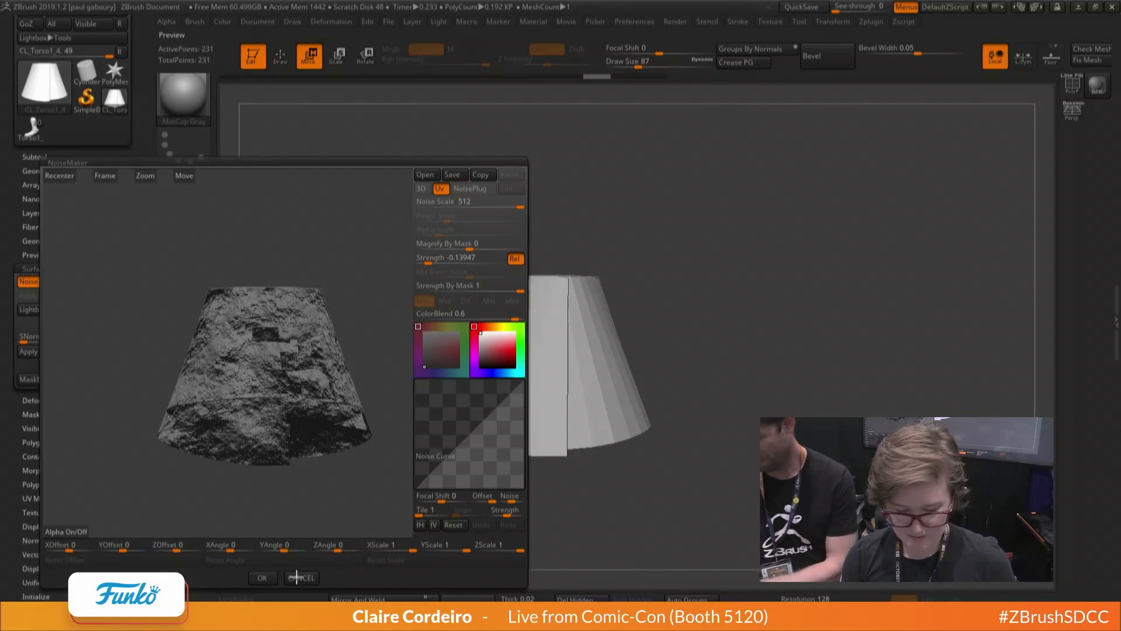
Switch to Task Manager, end the ZBrush Executable process, and close Task Manager
key("ctrl+alt+Delete")
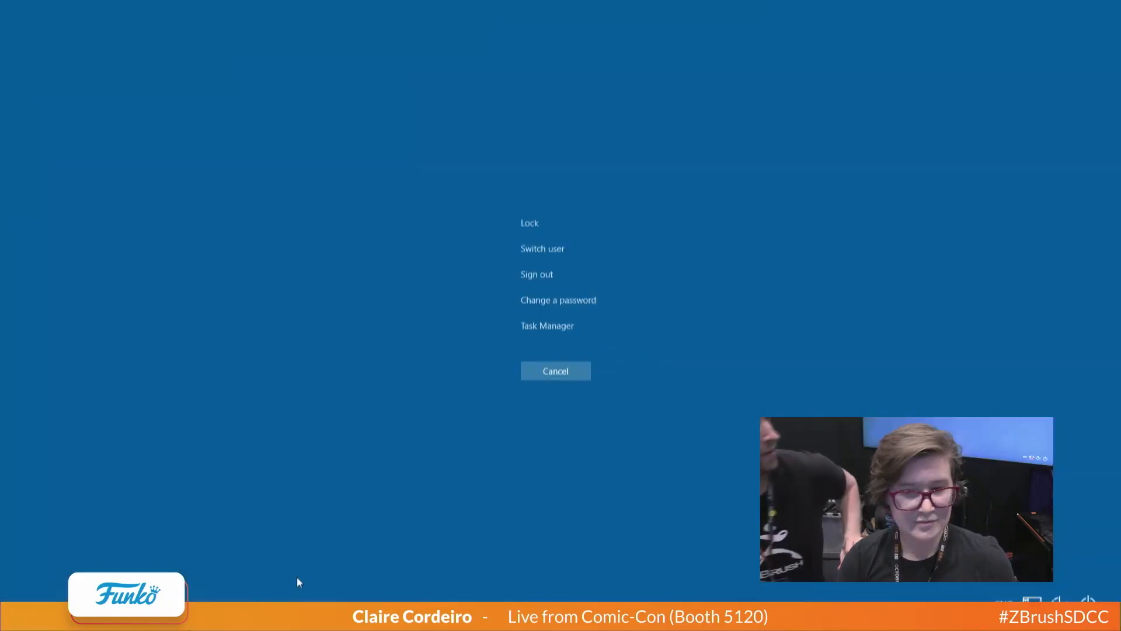
left_click(548, 325)
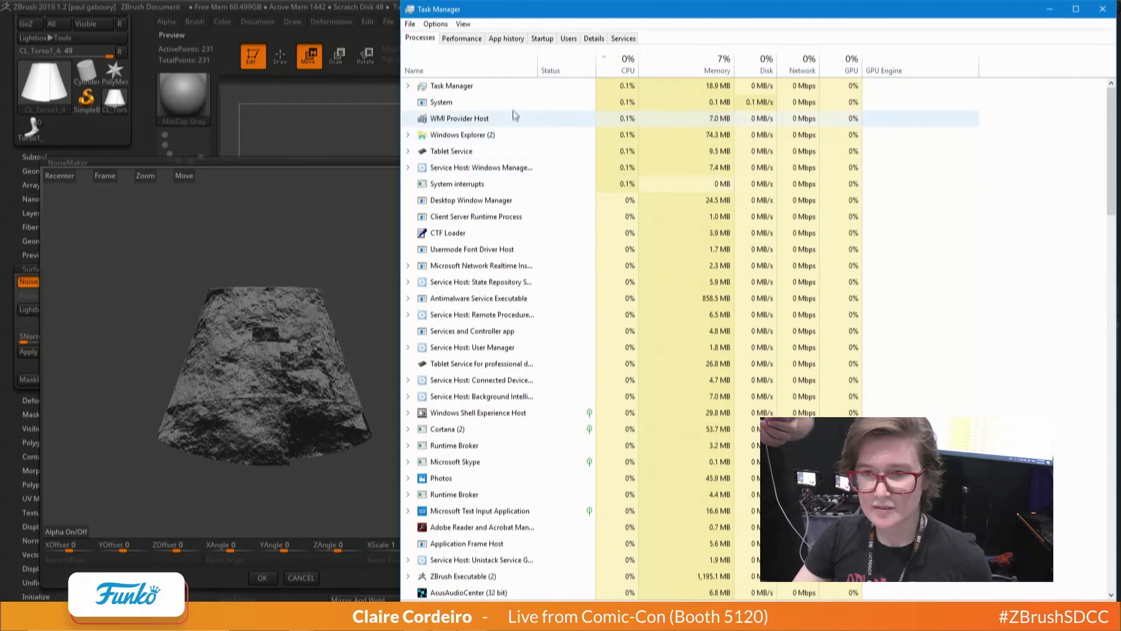
left_click(628, 68)
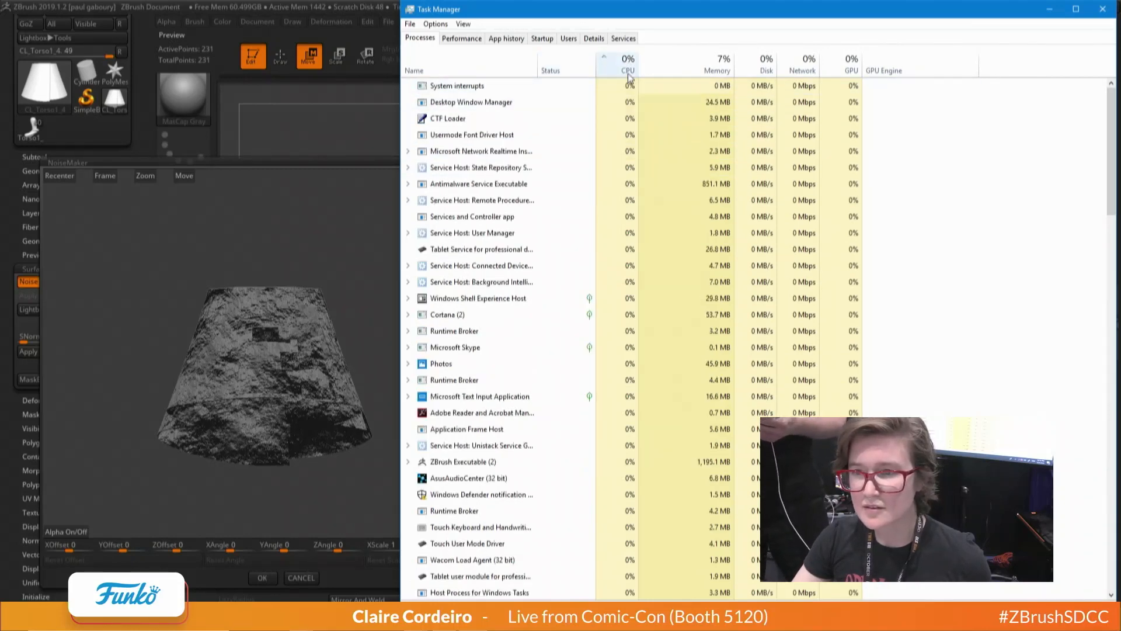
left_click(629, 69)
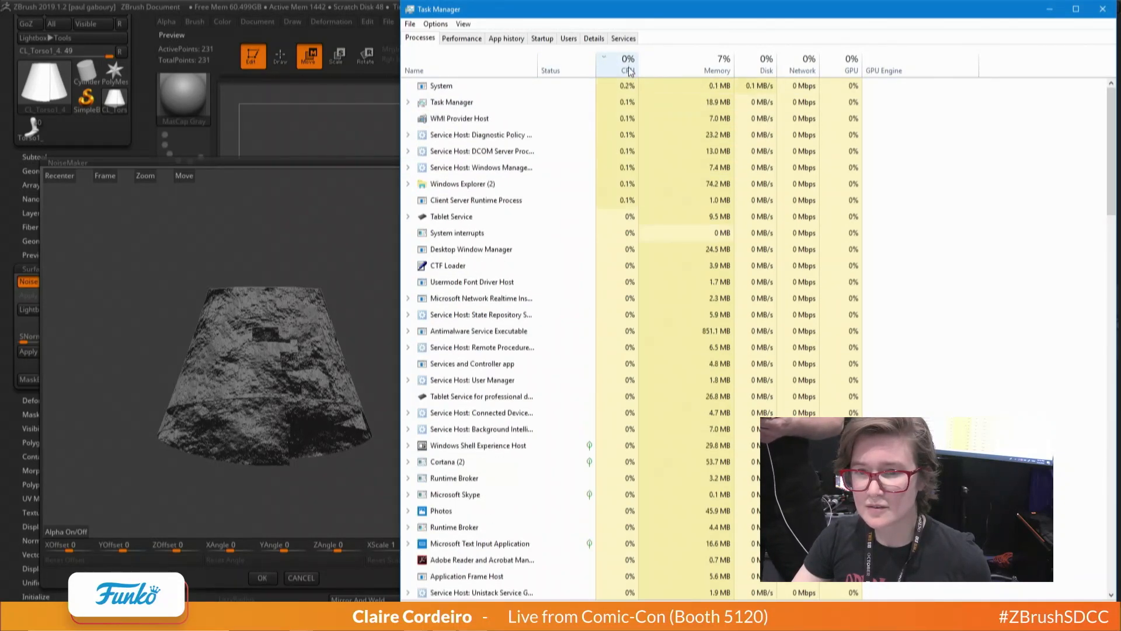
left_click(628, 69)
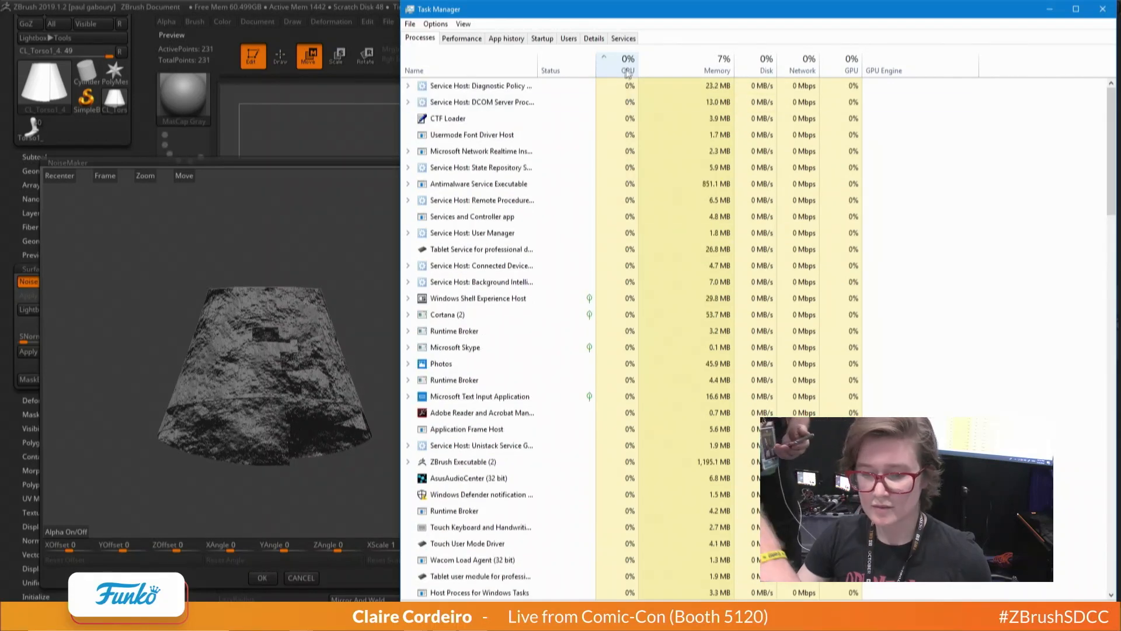
left_click(447, 463)
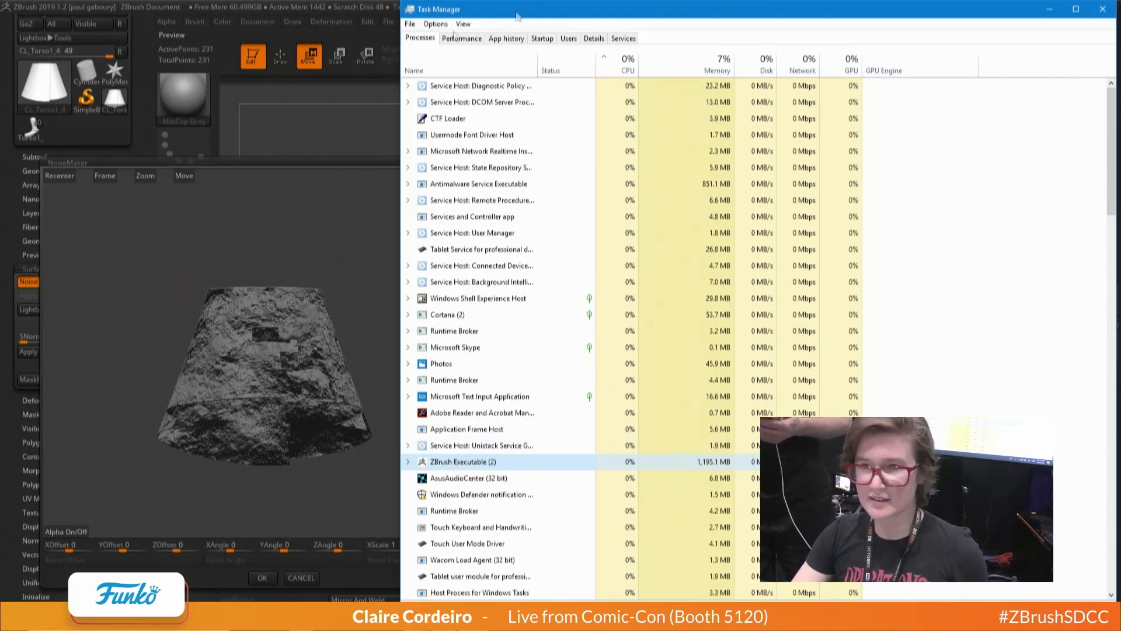
left_click_drag(403, 3, 418, 46)
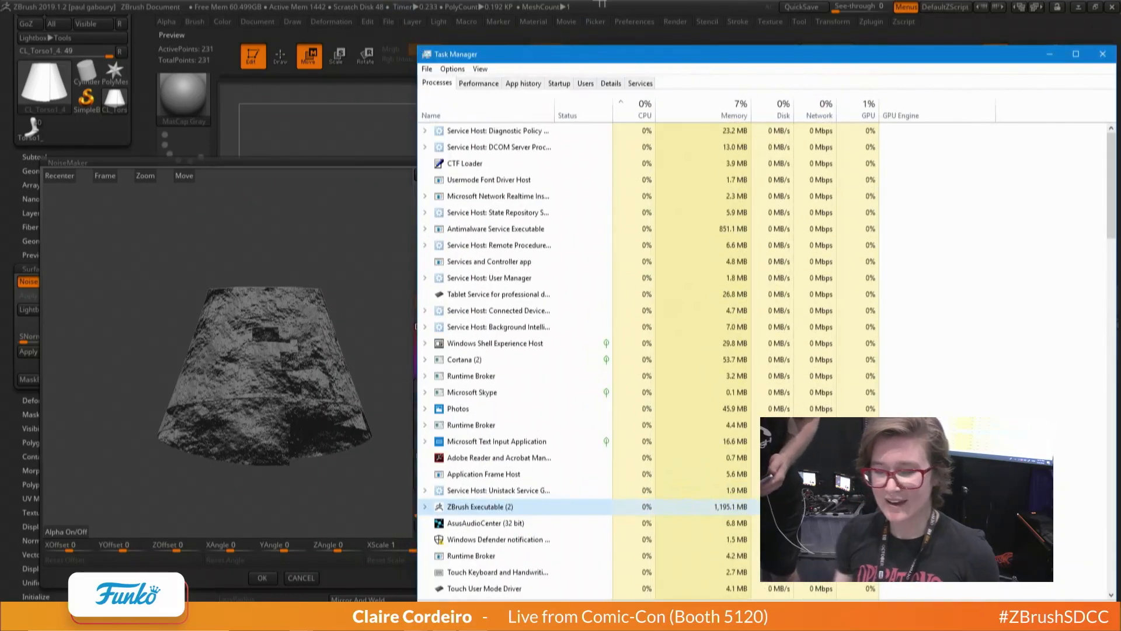
double_click(906, 67)
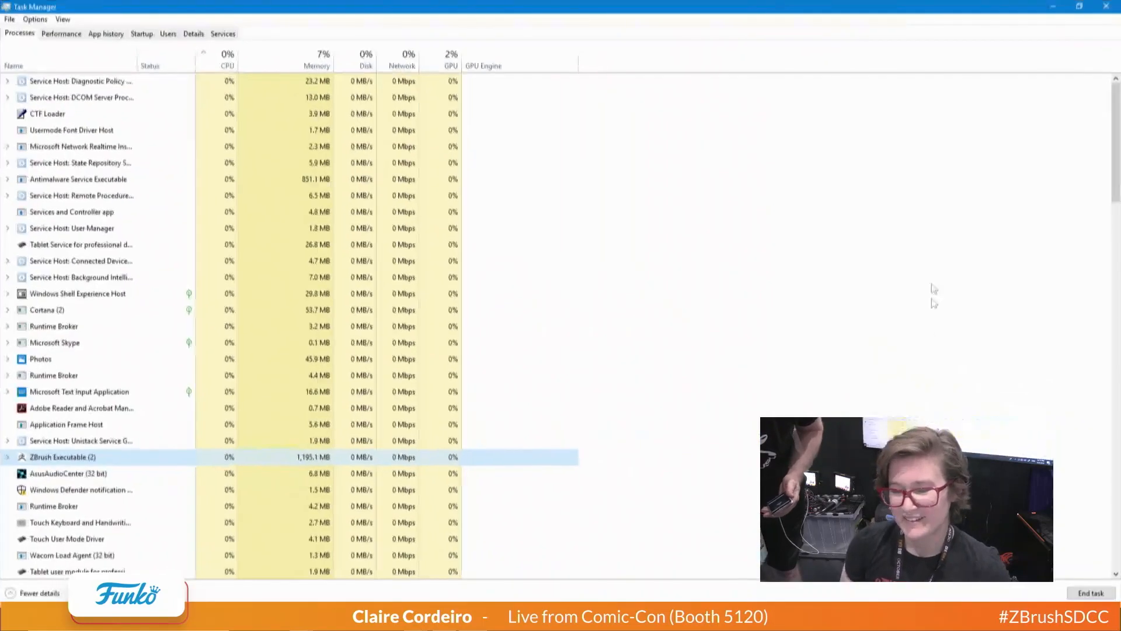
left_click(1078, 594)
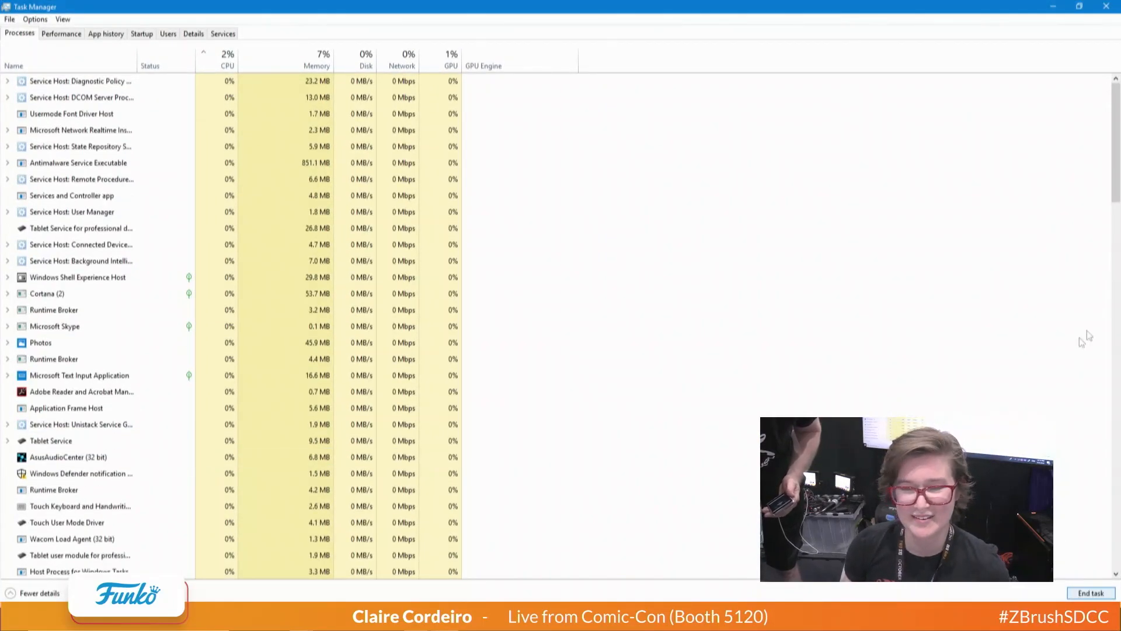
left_click(1107, 6)
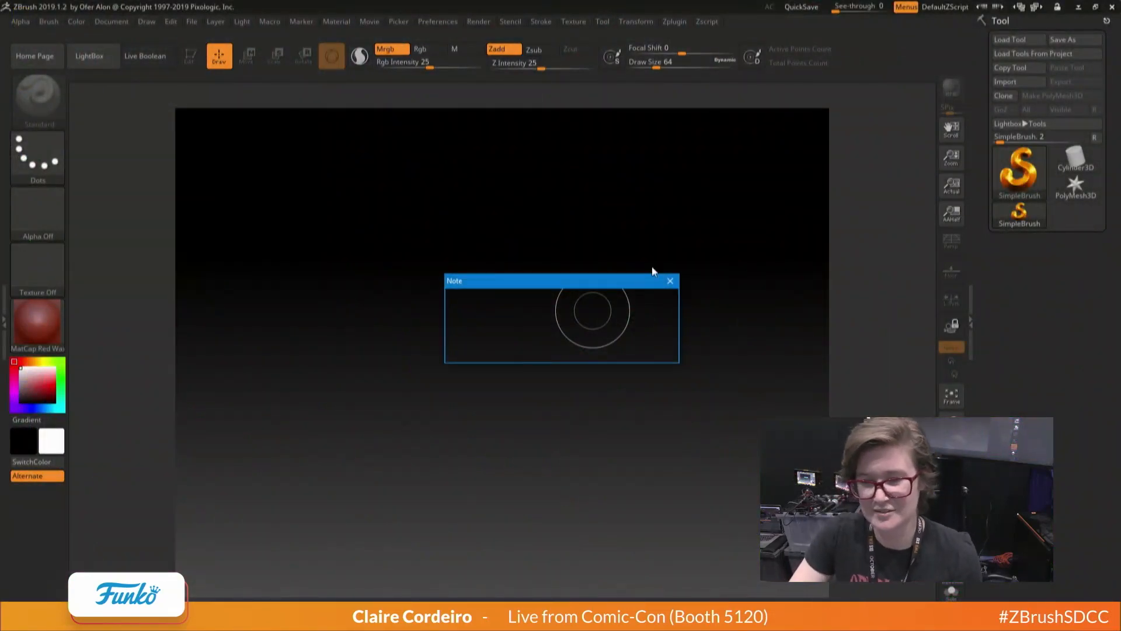
Dismiss the startup note, restore the QS_12.ZPR quicksave, and make the skirt the active subtool
left_click(671, 282)
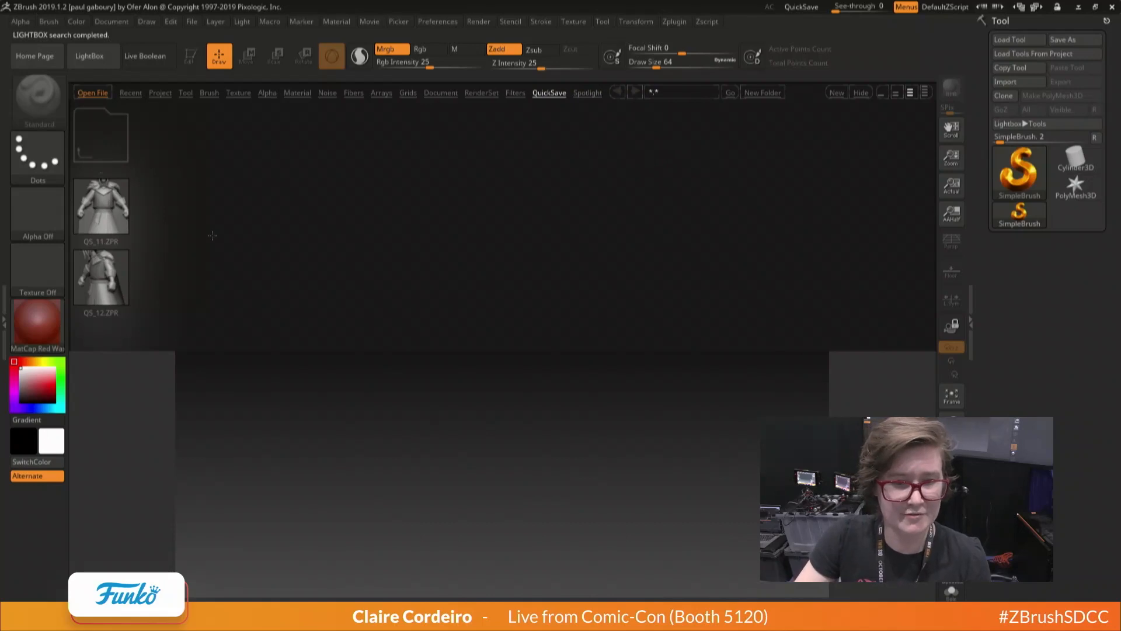
left_click(104, 286)
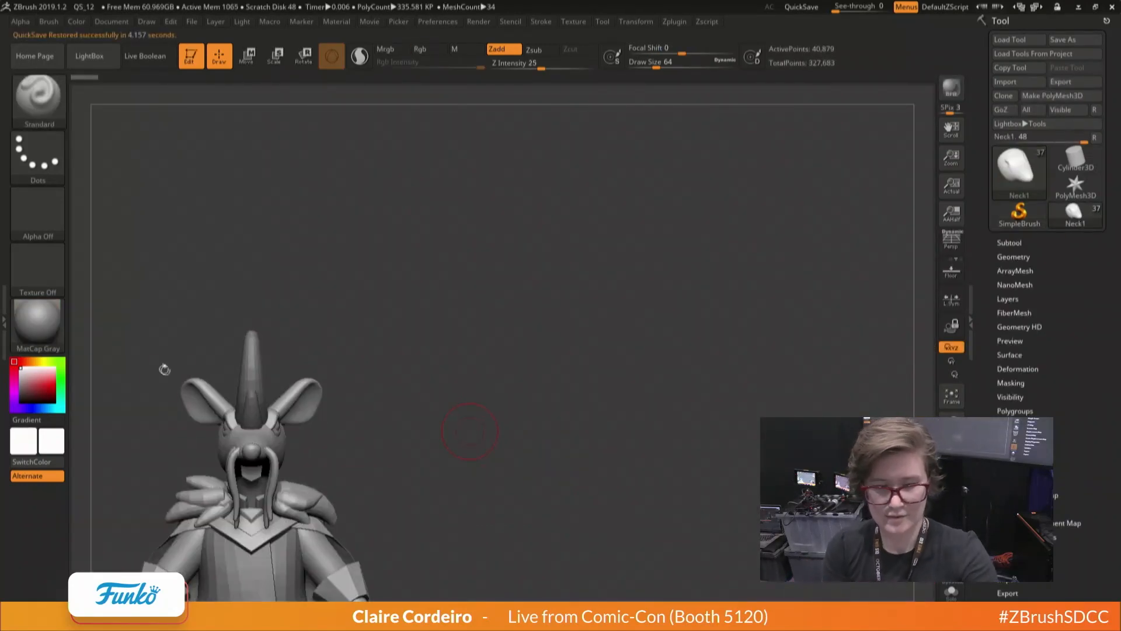
left_click_drag(149, 471, 389, 246, "alt")
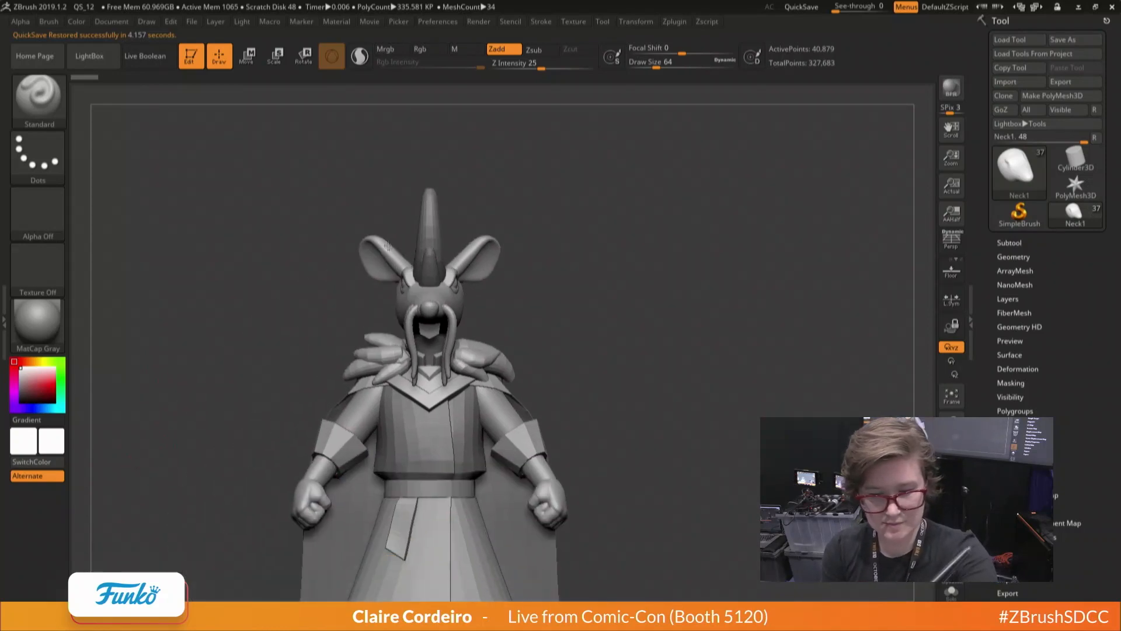
left_click(489, 508, "alt")
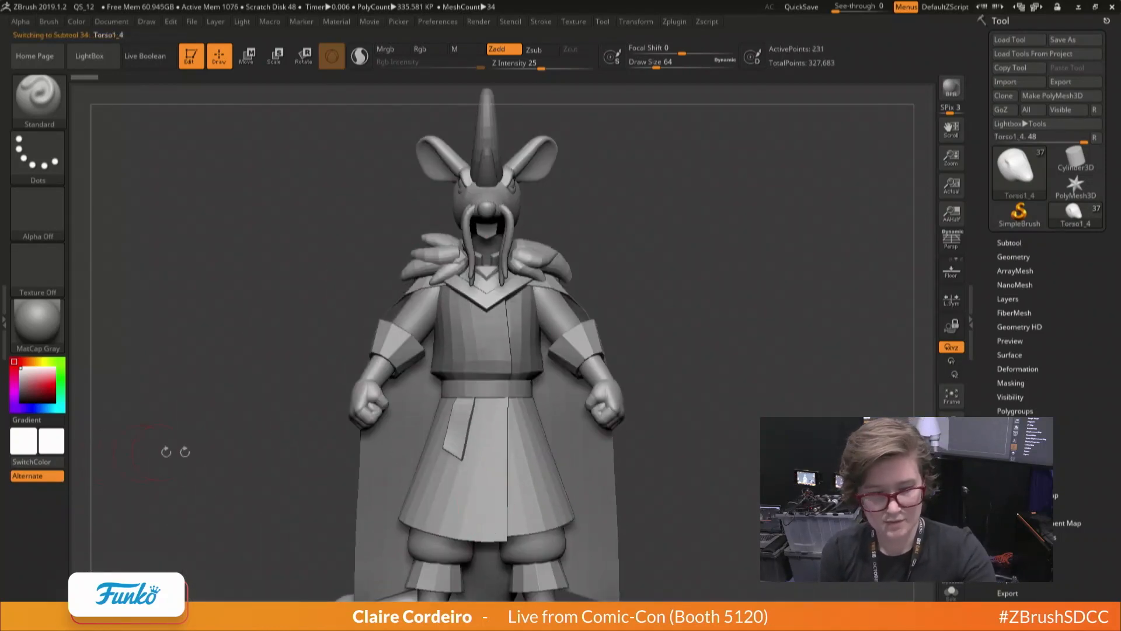
key("shift+f")
key("shift+f")
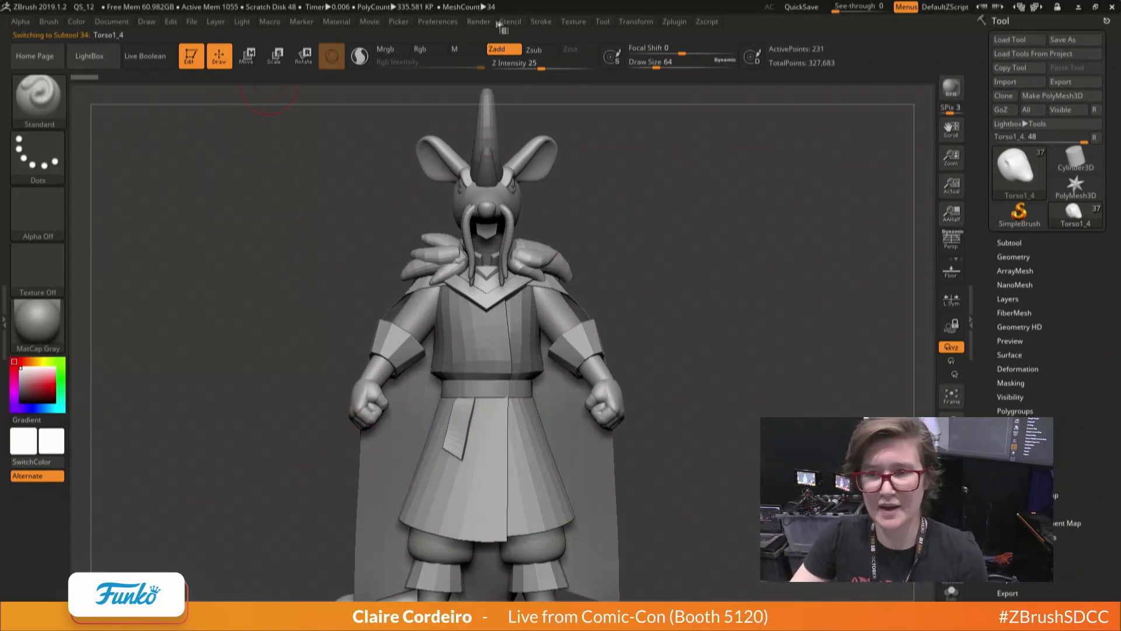
Load the custom interface configuration file dated 7_16_2019 from the ESD-USB (G:) drive
left_click(539, 23)
left_click(438, 23)
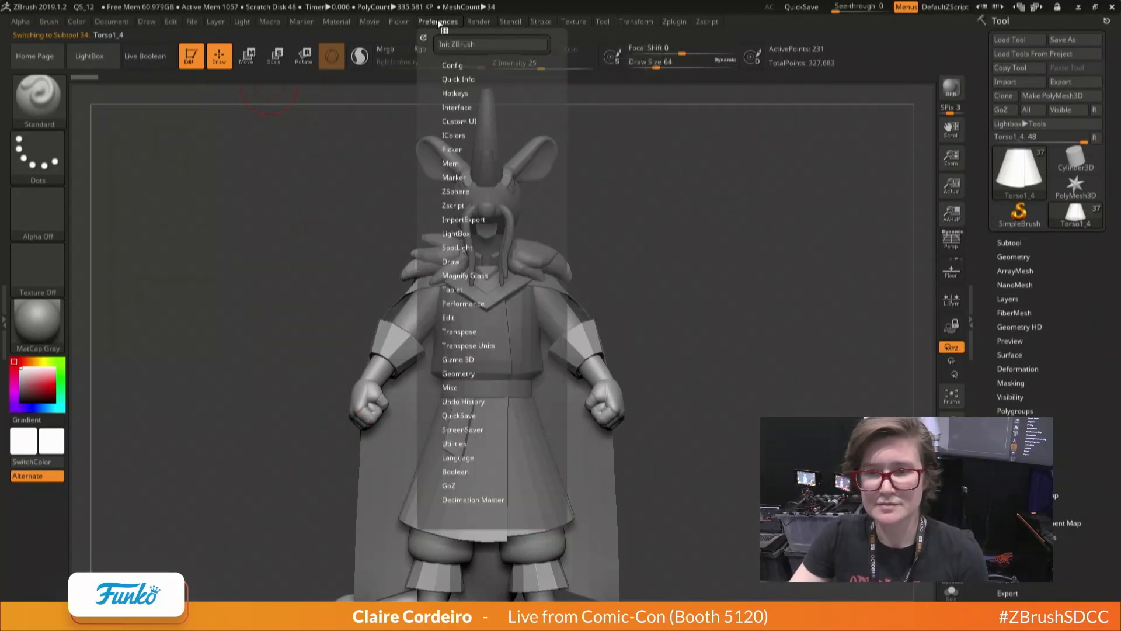
left_click(459, 64)
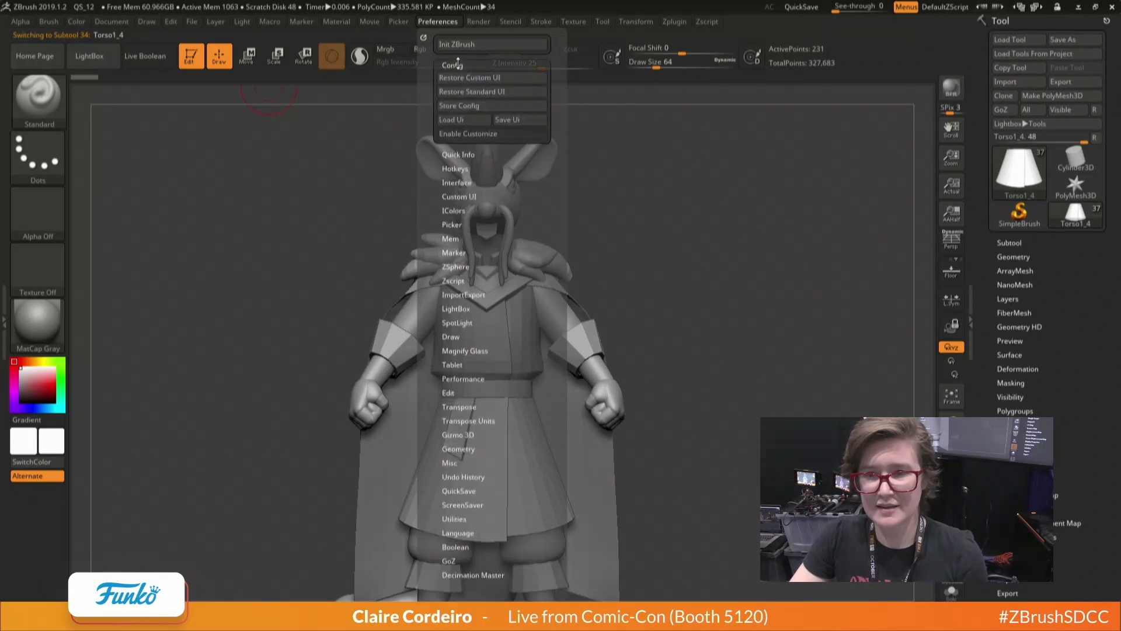
left_click(462, 119)
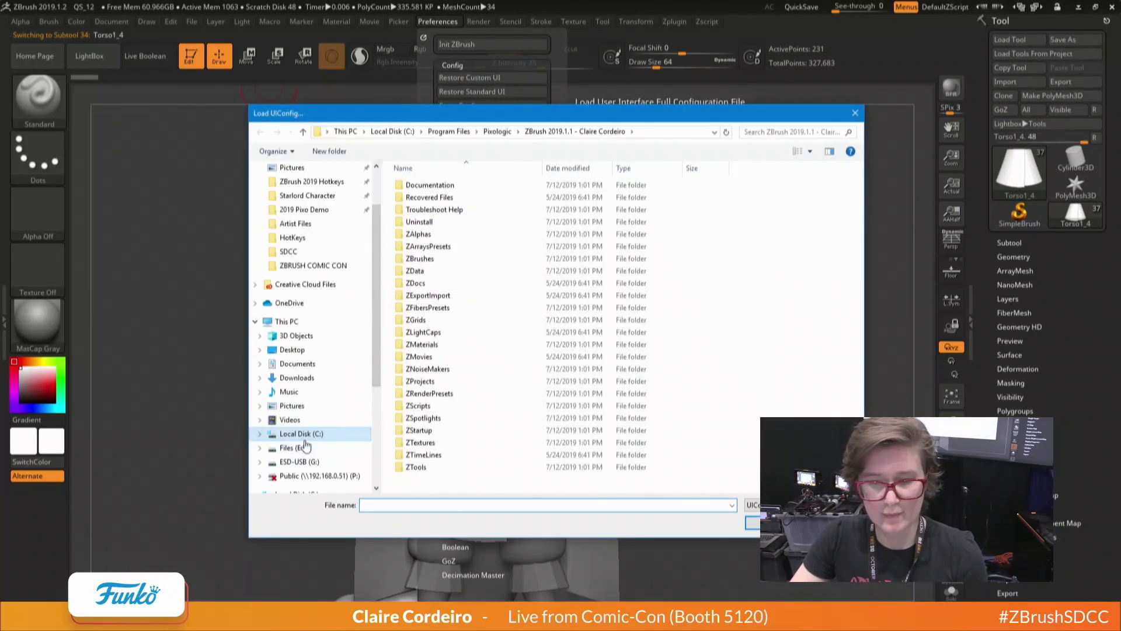
left_click(299, 461)
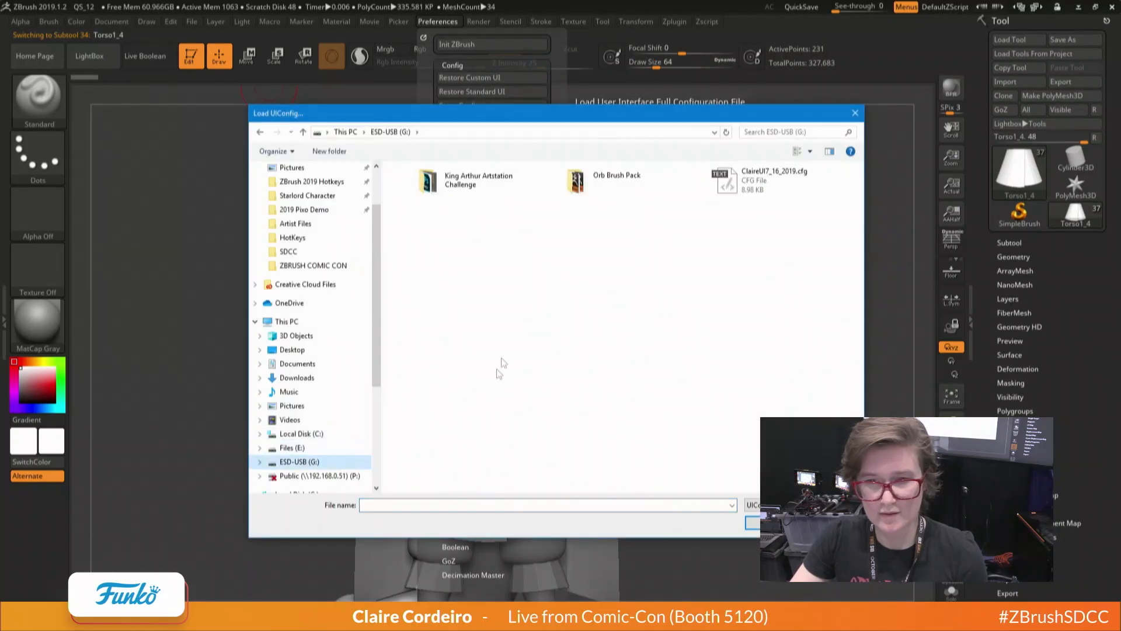
double_click(777, 182)
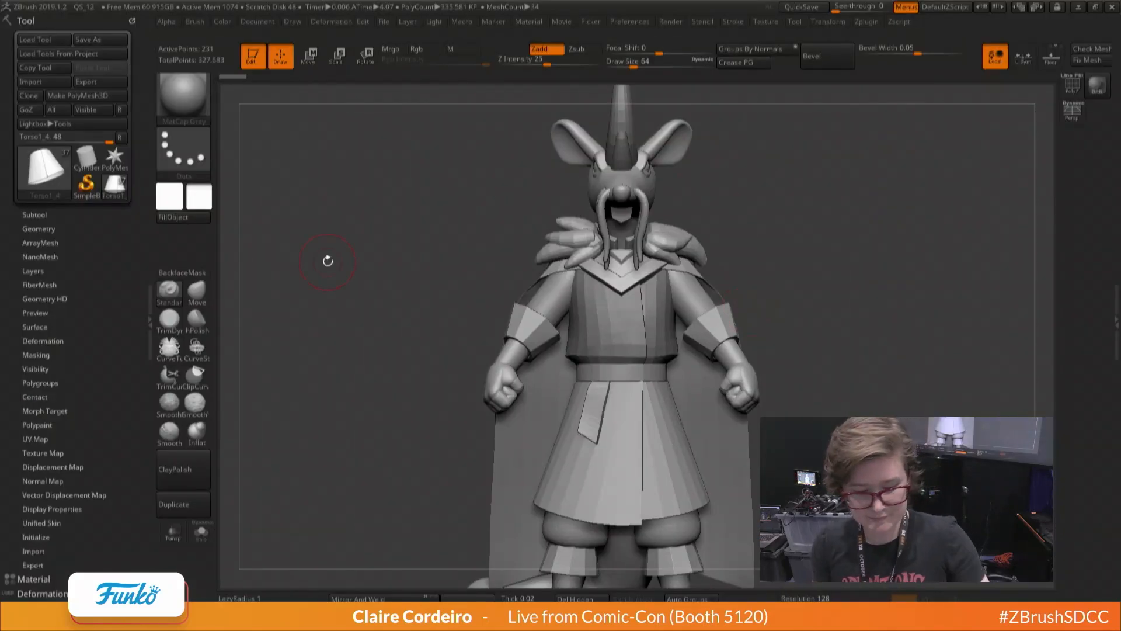
Isolate the skirt in Solo mode, with its polyframe shown, and assign all its faces to a single polygroup
left_click_drag(377, 373, 343, 356, "alt")
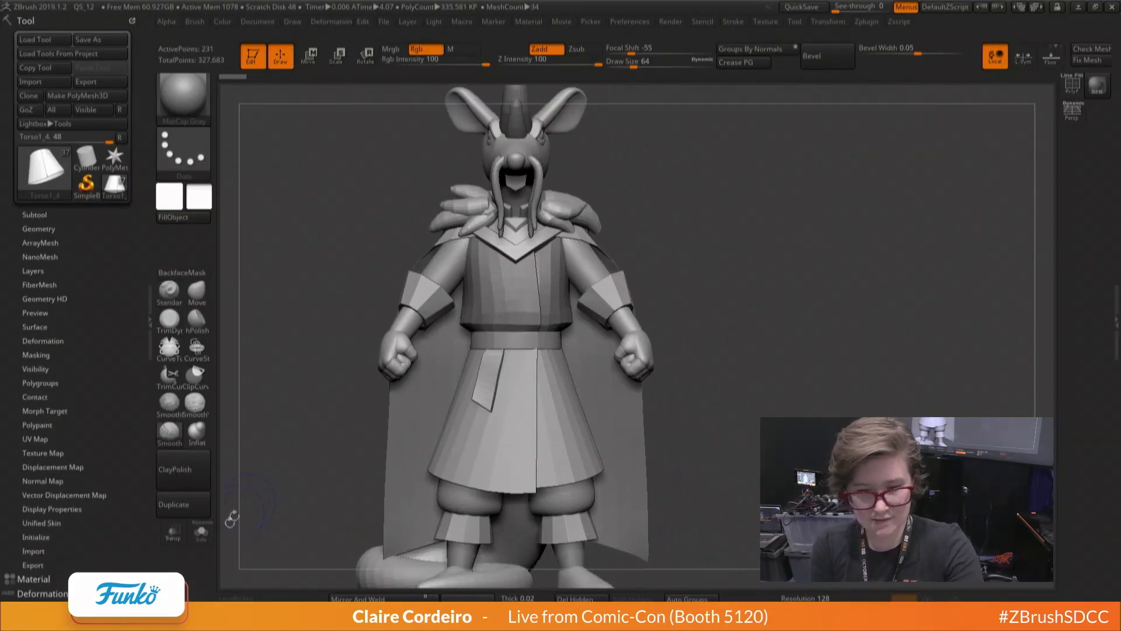
left_click(201, 533)
key("shift+f")
key("shift+f")
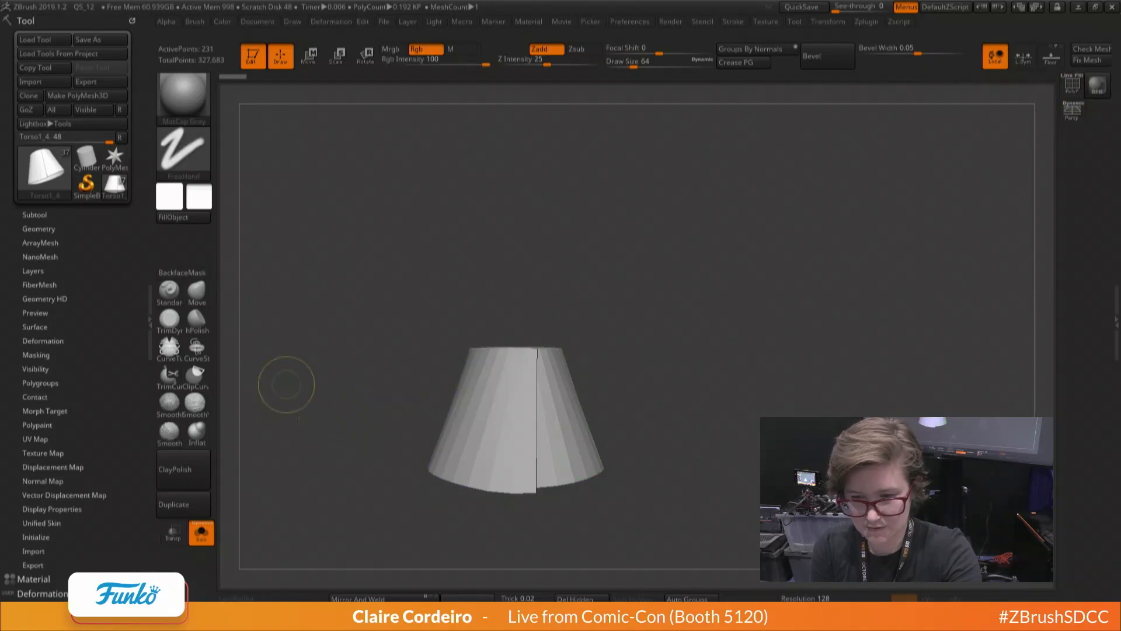
right_click_drag(286, 383, 305, 448, "ctrl")
key("shift+f")
left_click_drag(306, 448, 358, 379, "alt")
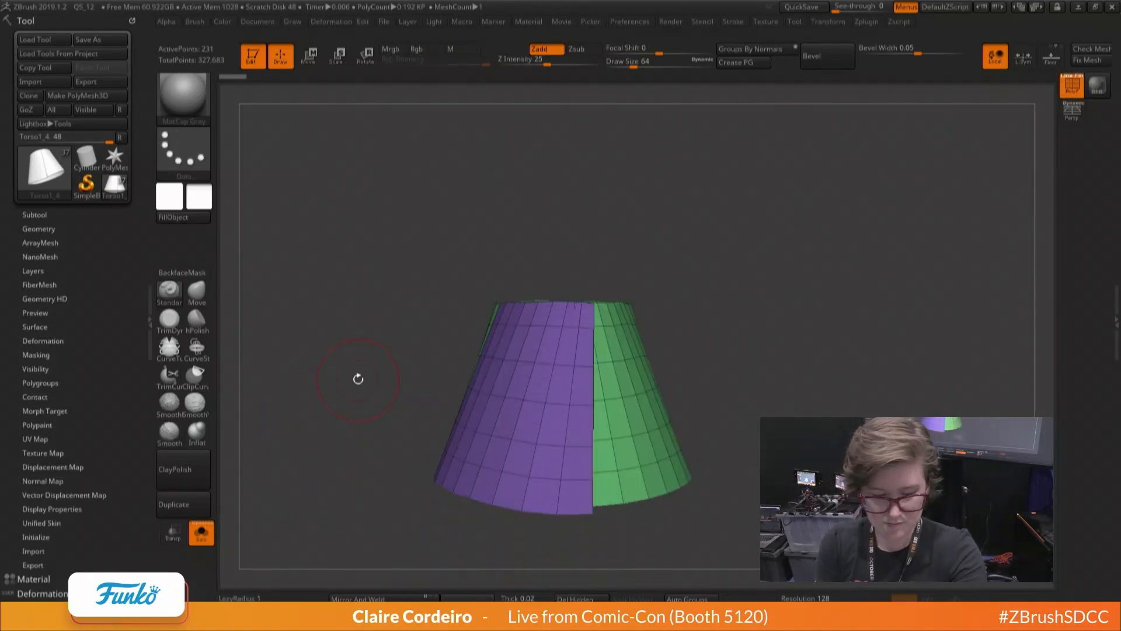
key("ctrl+w")
left_click_drag(390, 432, 328, 409, "alt")
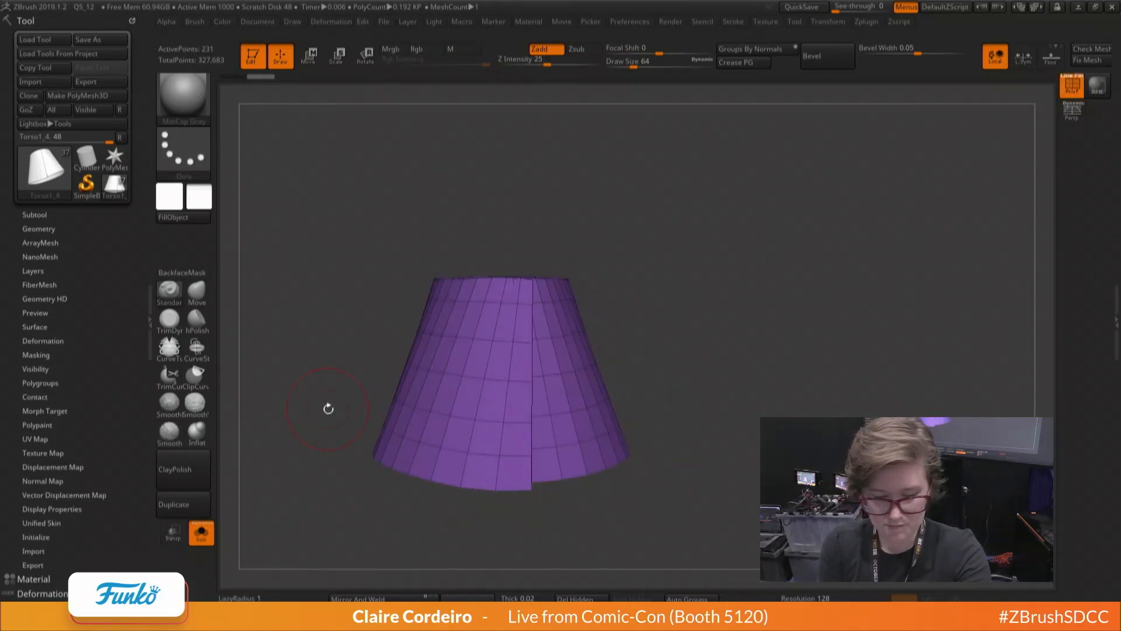
Subdivide the skirt once and delete its lower subdivision level
key("ctrl+d")
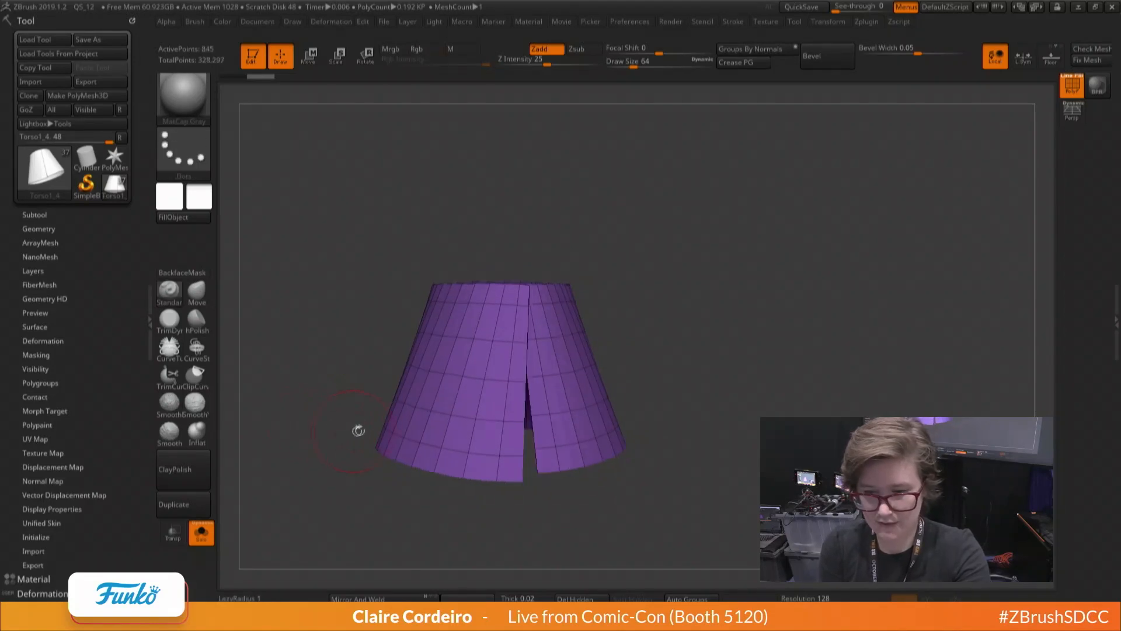
mouse_move(338, 396)
left_mouse_down("alt")
mouse_move(354, 390)
mouse_move(336, 403)
mouse_move(327, 393)
left_mouse_up("alt")
left_click(39, 229)
left_click(33, 269)
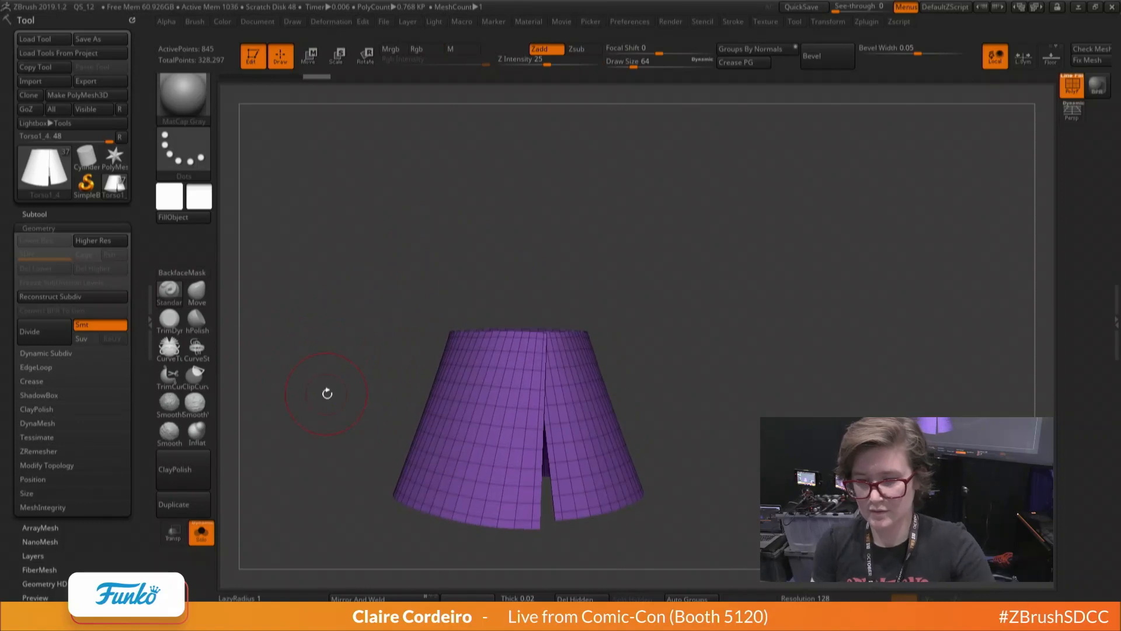
Create a UV Master working clone of the skirt and keep the clone as the active tool
left_click(869, 22)
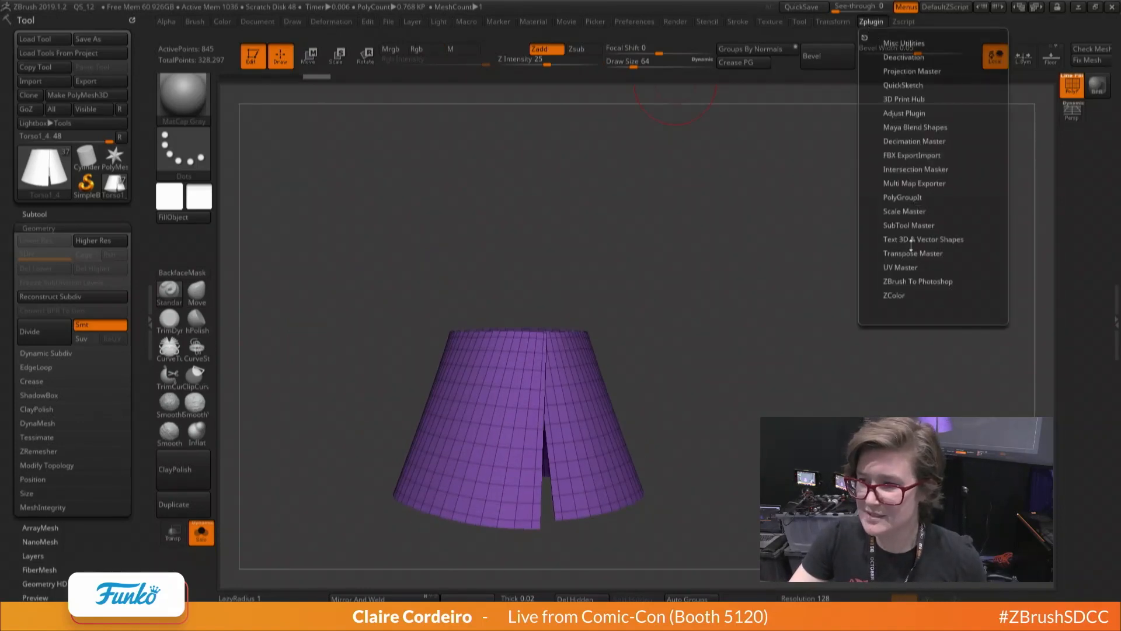
left_click(902, 268)
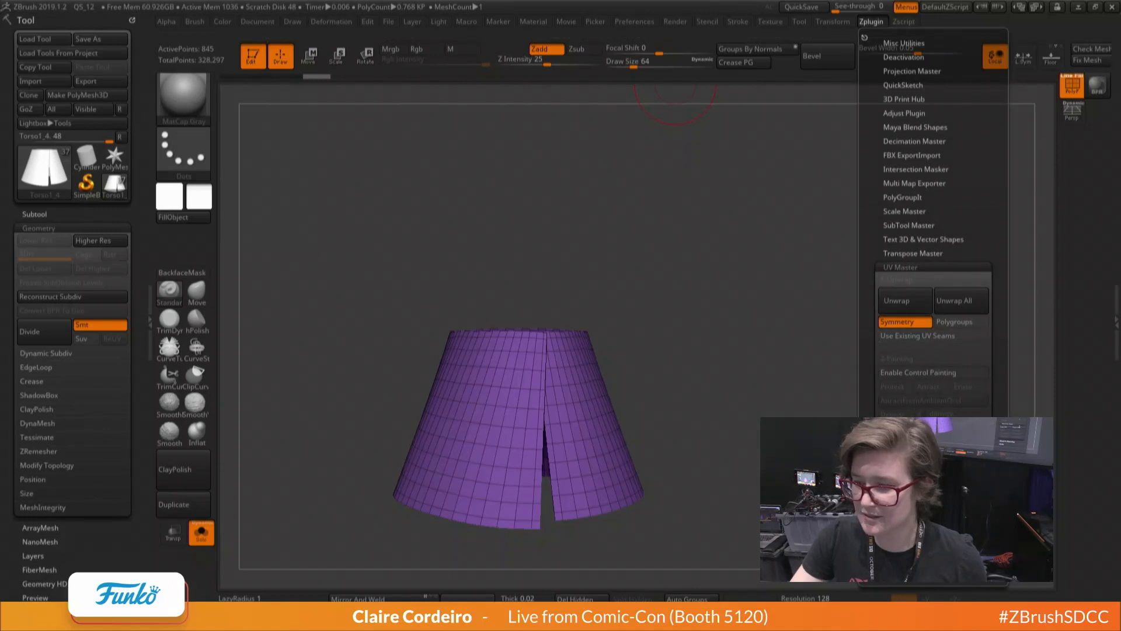
left_click(904, 280)
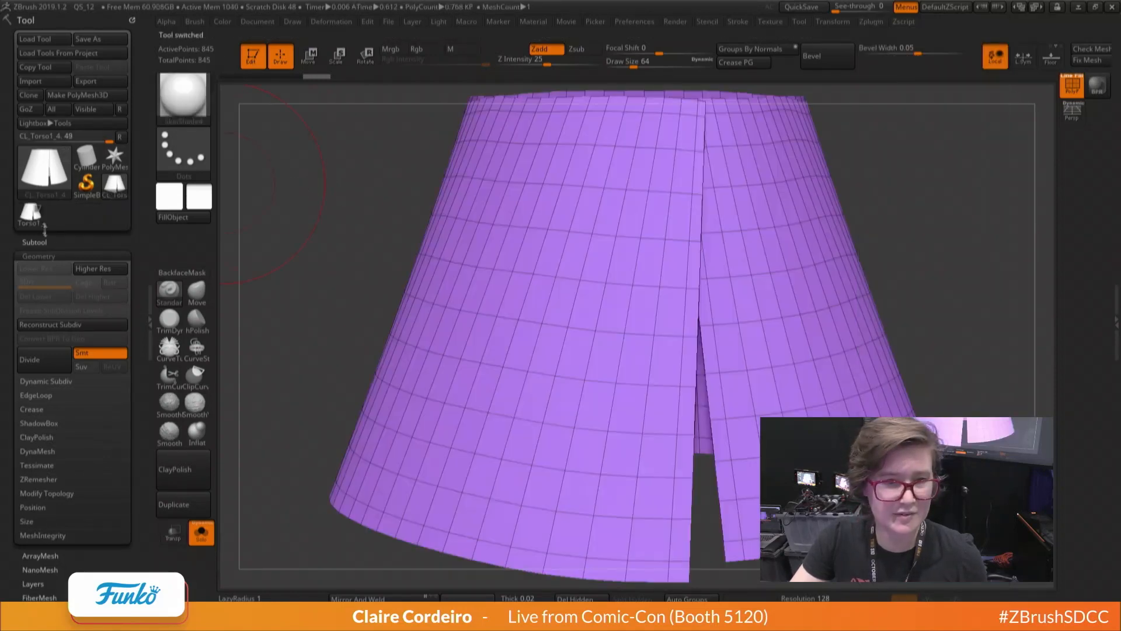
left_click(120, 196)
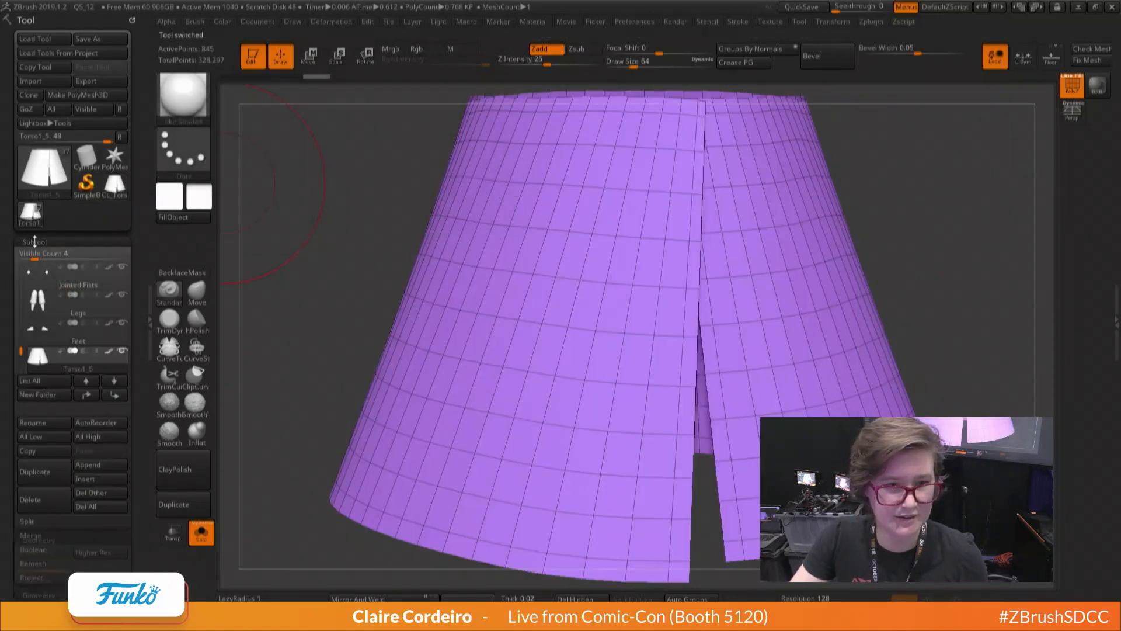
left_click(119, 190)
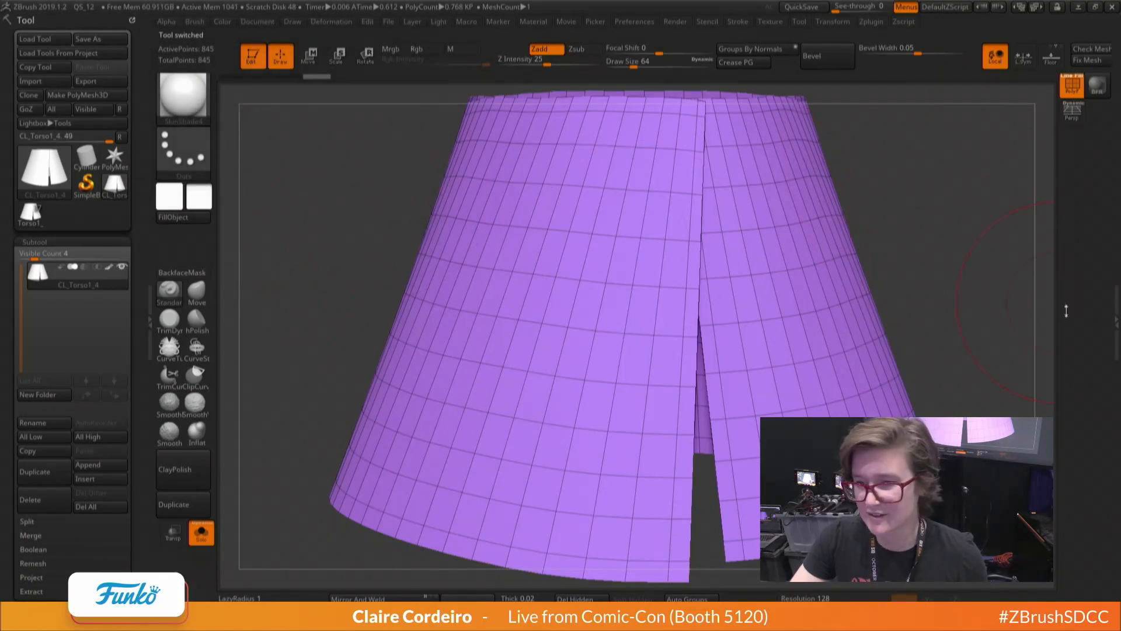
Turn off UV Master symmetry and unwrap the skirt clone
left_click(874, 25)
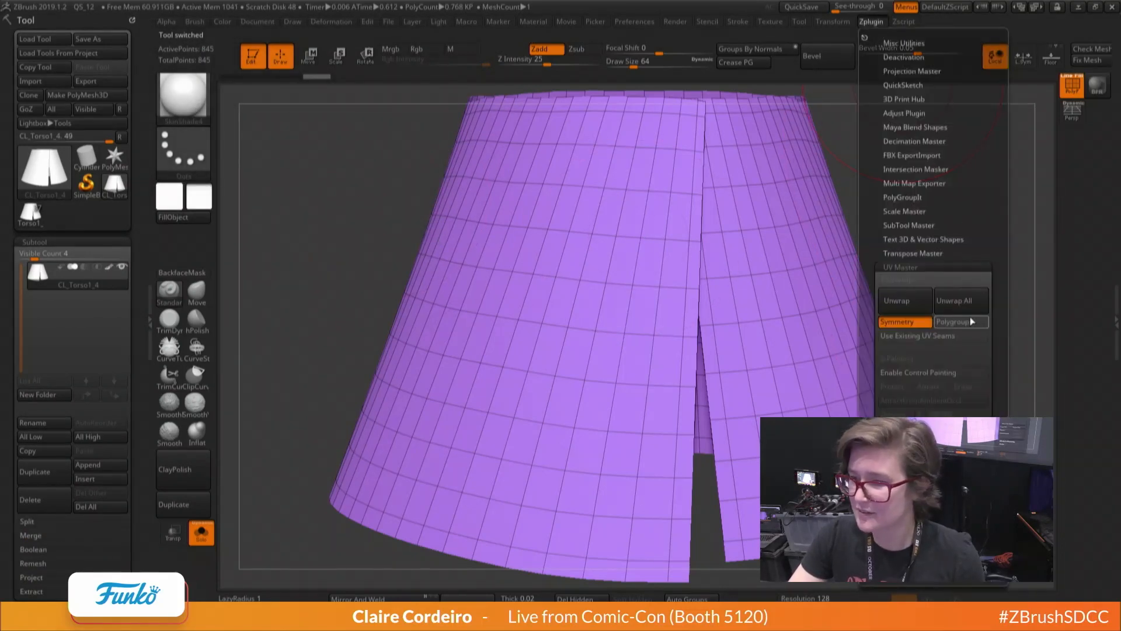
left_click(874, 22)
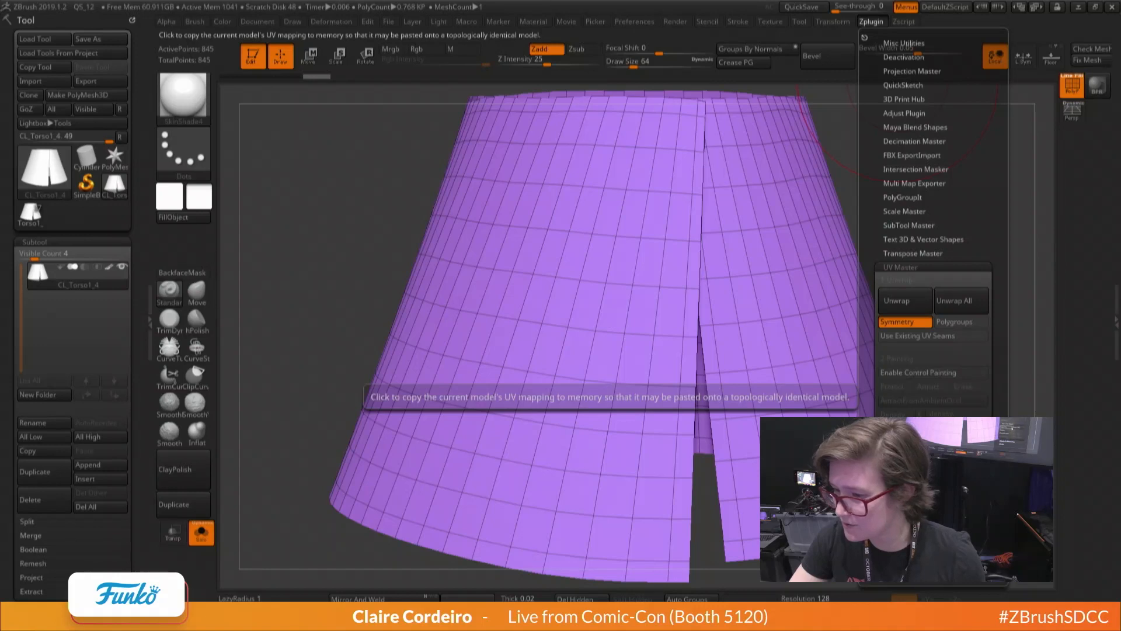
left_click(915, 322)
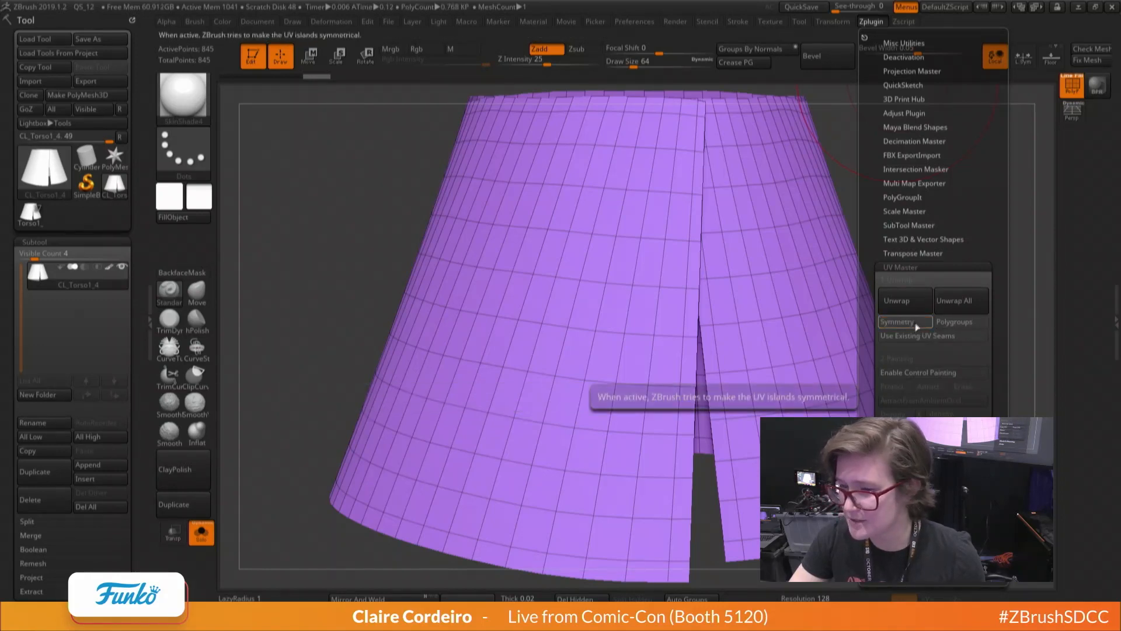
left_click(966, 299)
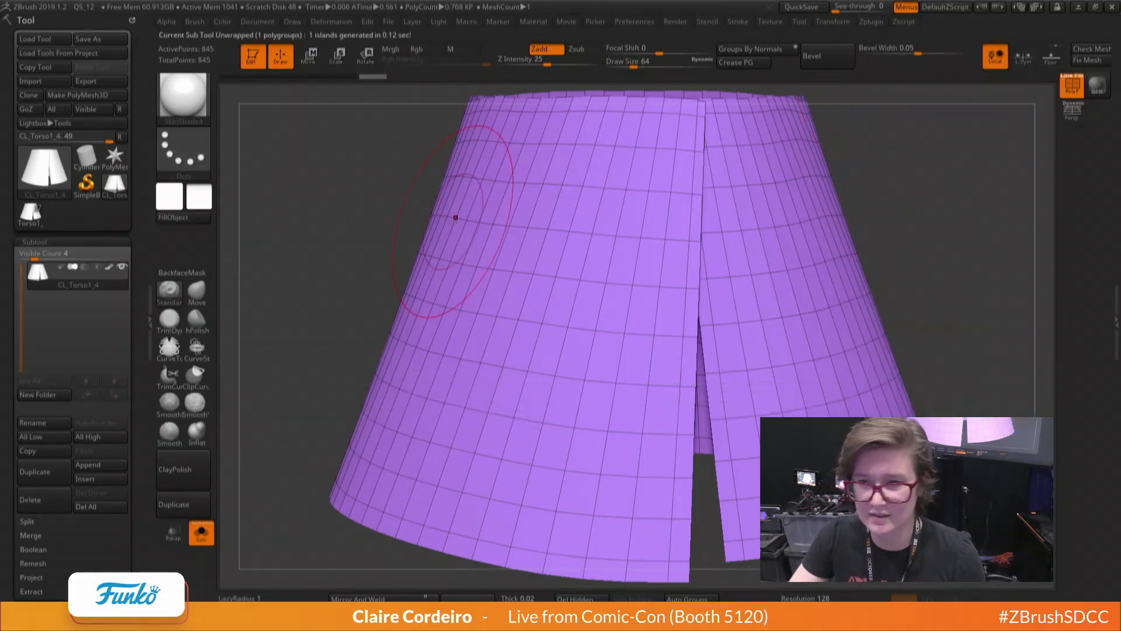
Flatten the skirt clone's UVs with UV Master so the whole UV island can be edited
left_click(904, 22)
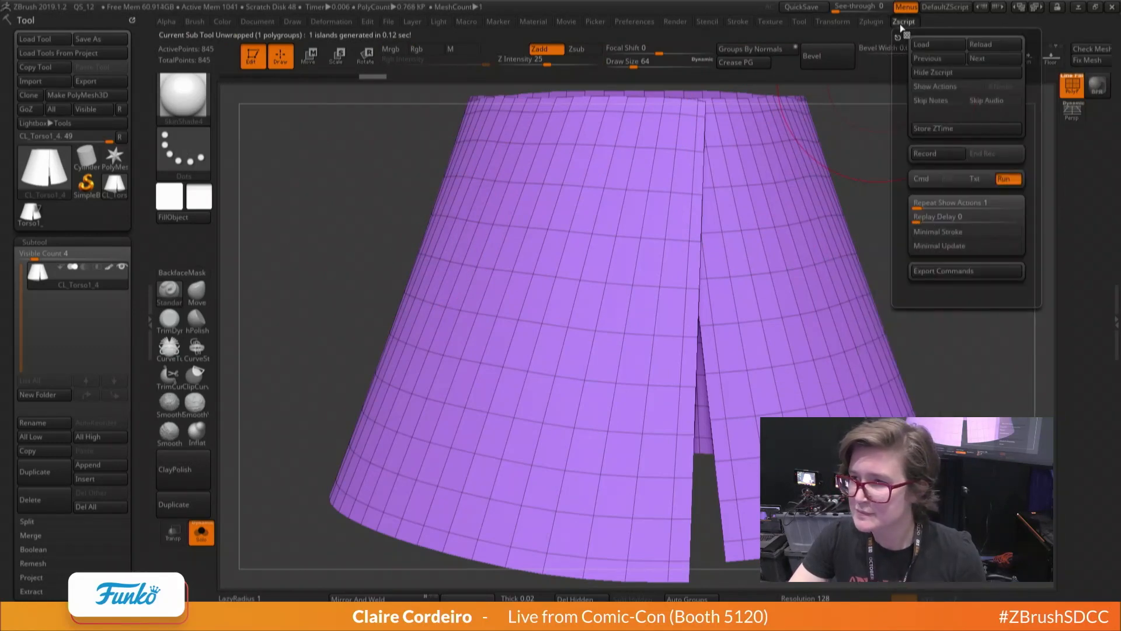
left_click(871, 22)
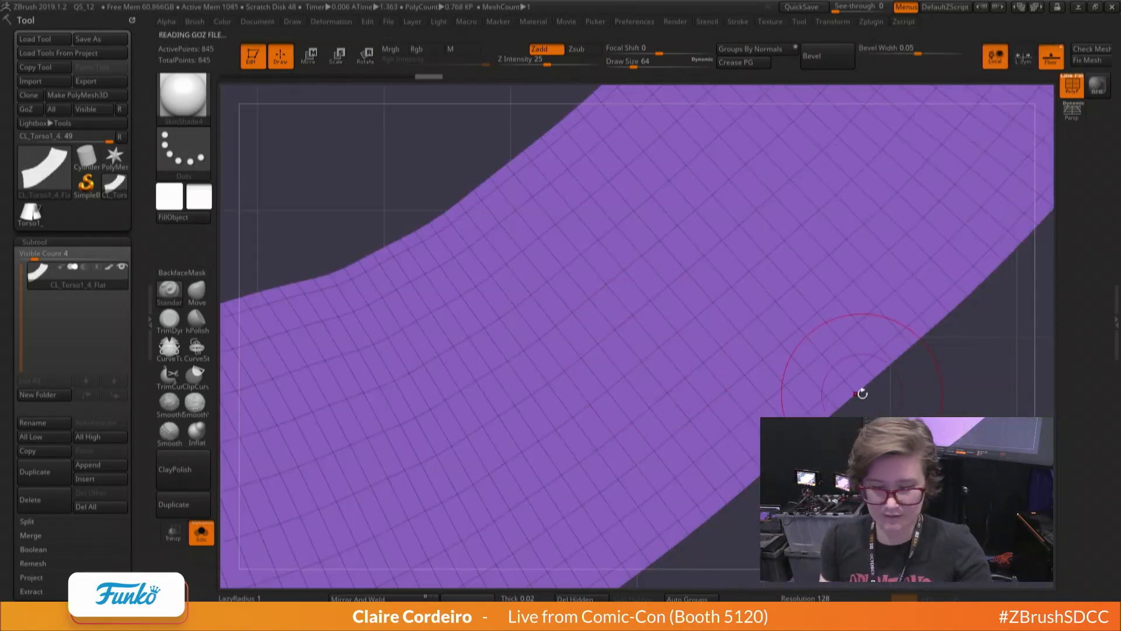
right_click_drag(415, 417, 363, 393, "ctrl")
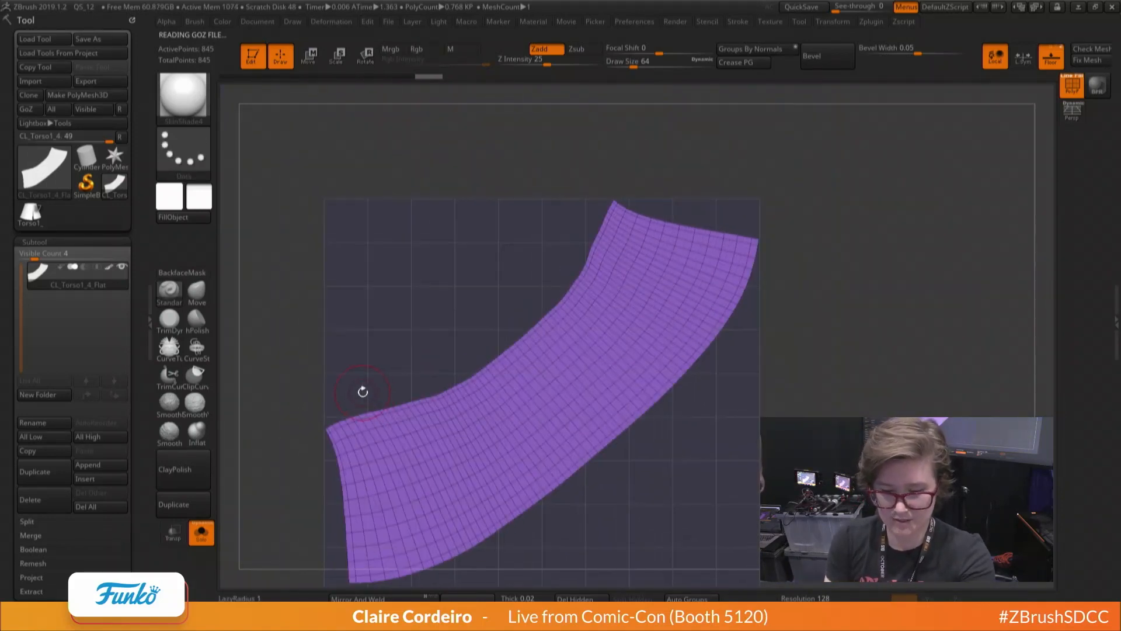
Rotate the flattened UV island until it lies horizontally and scale it to fit inside the UV square
key("r")
key("y")
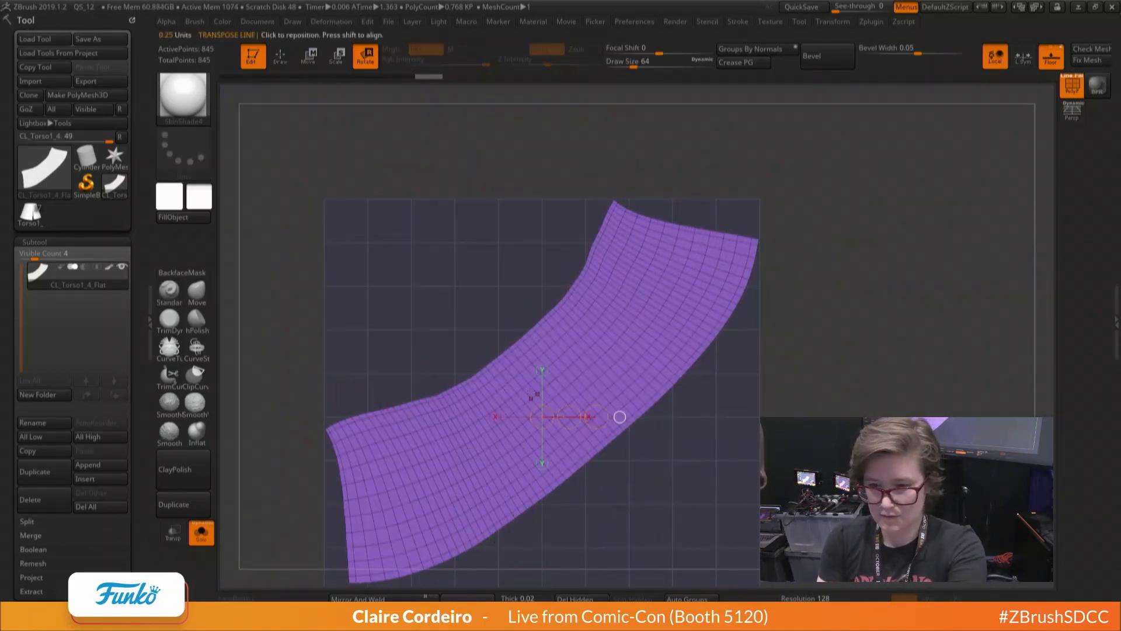
left_click_drag(543, 389, 349, 401)
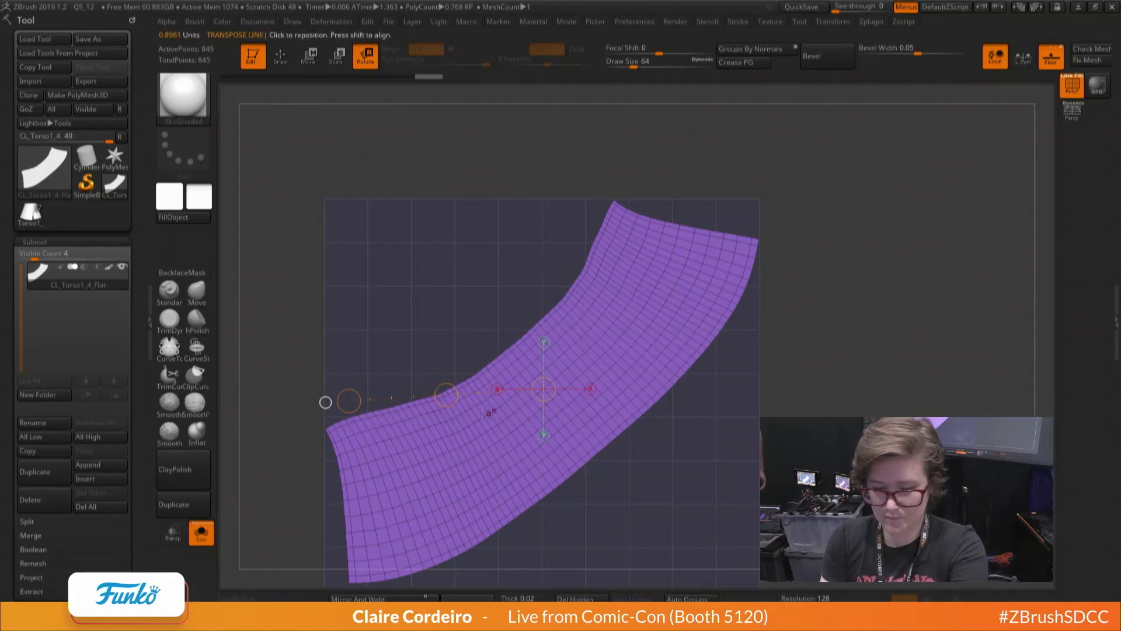
key("y")
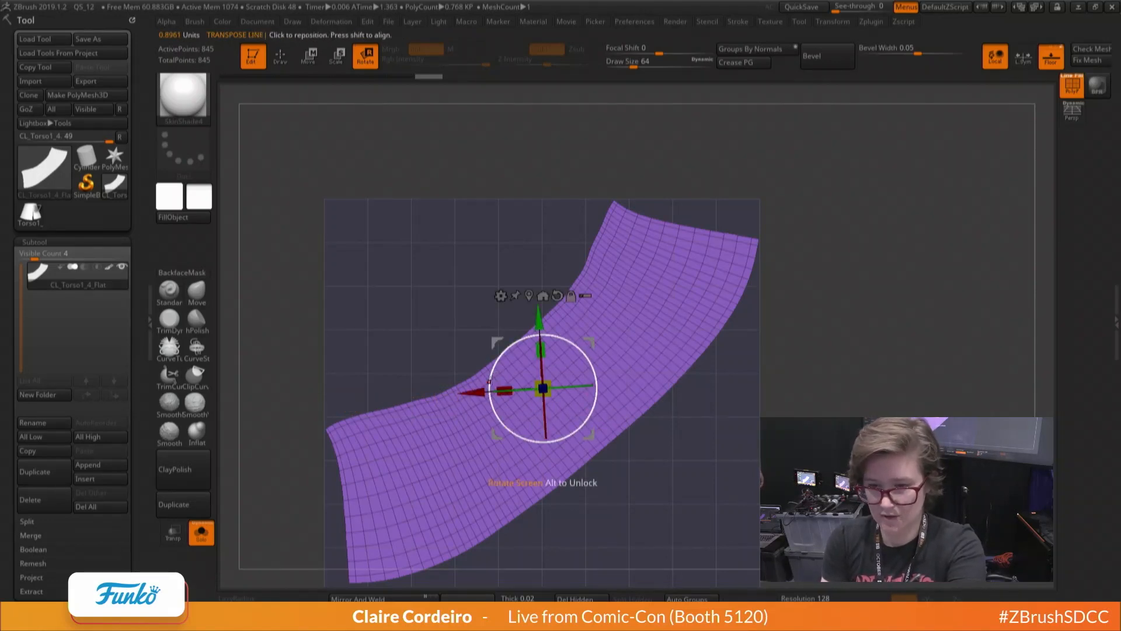
left_click_drag(490, 380, 494, 329)
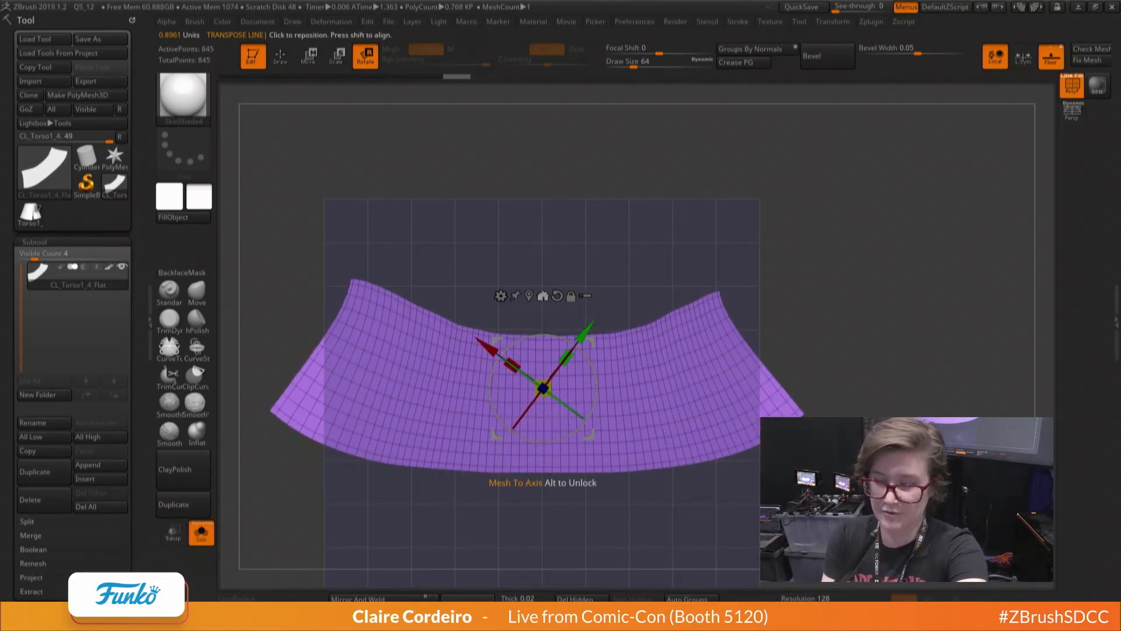
left_click_drag(543, 388, 525, 392)
left_click_drag(496, 340, 499, 338)
Unflatten the skirt clone back to its 3D shape and clear the leftover image from the canvas
left_click(871, 22)
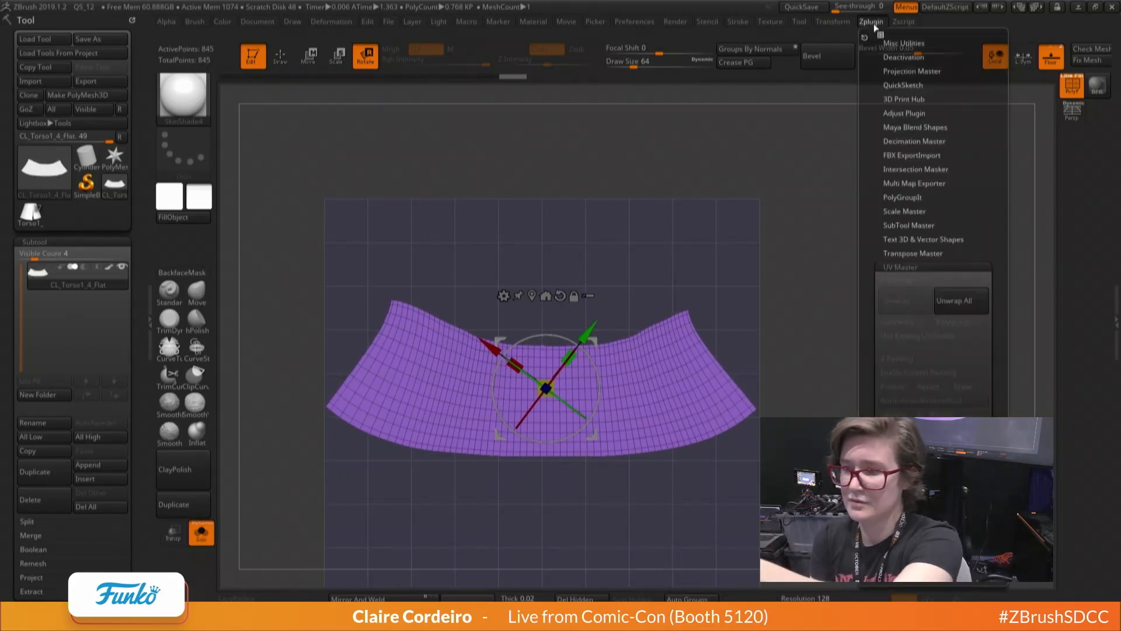
left_click(961, 477)
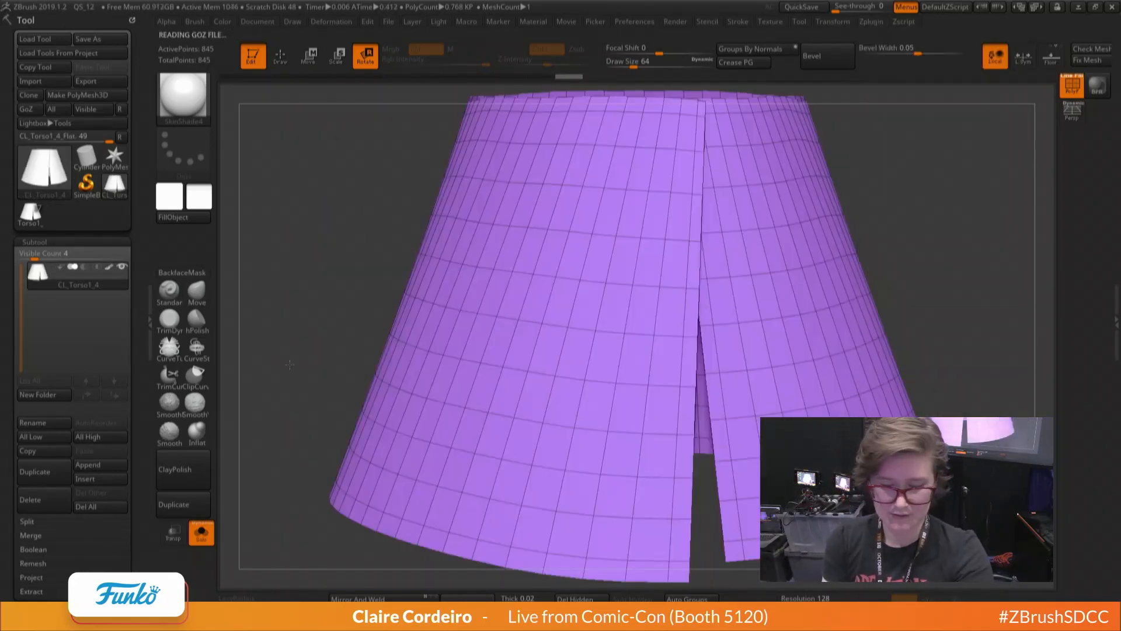
key("ctrl+n")
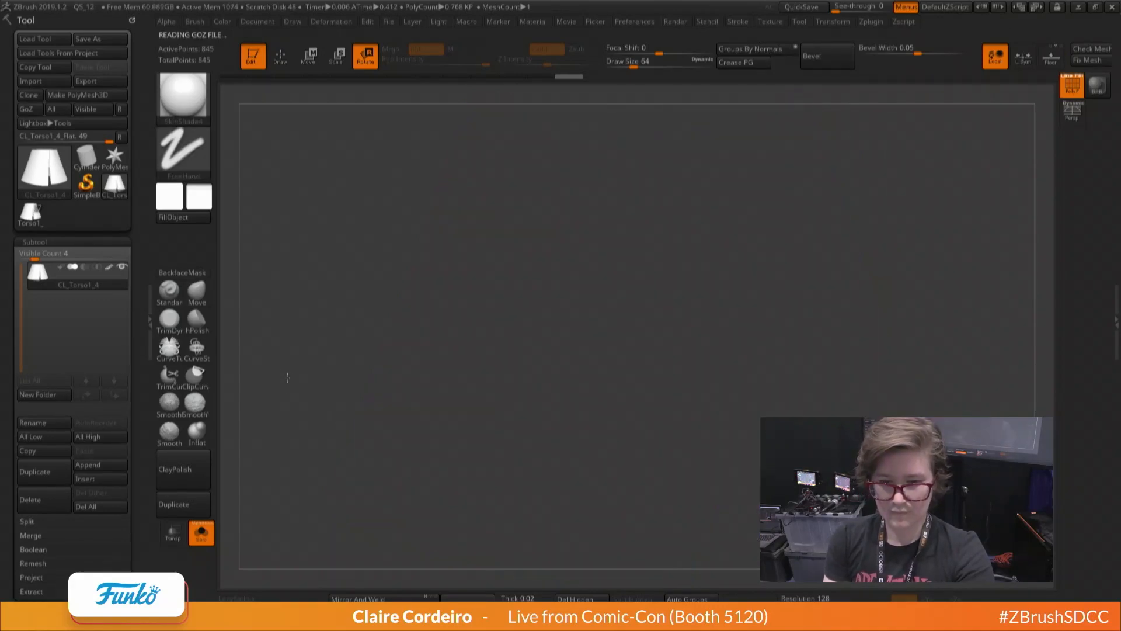
key("f")
right_click_drag(357, 394, 320, 365, "ctrl")
right_click_drag(320, 365, 283, 576, "alt")
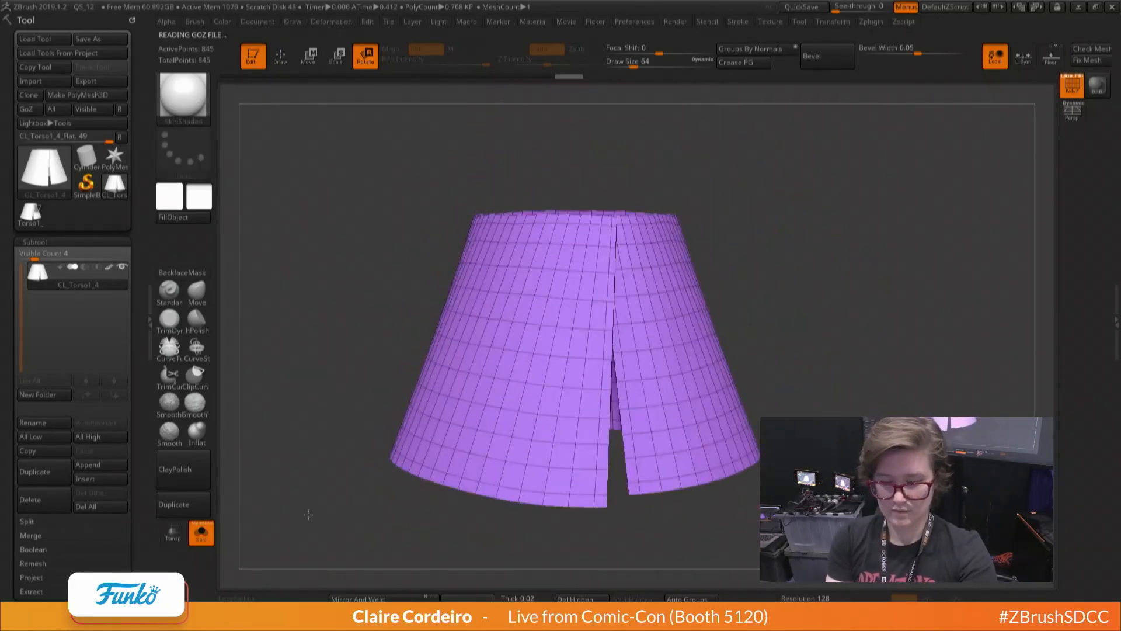
key("shift+f")
key("shift+f")
Copy the clone's UVs and switch back to the original skirt, isolated in Solo mode
left_click(871, 22)
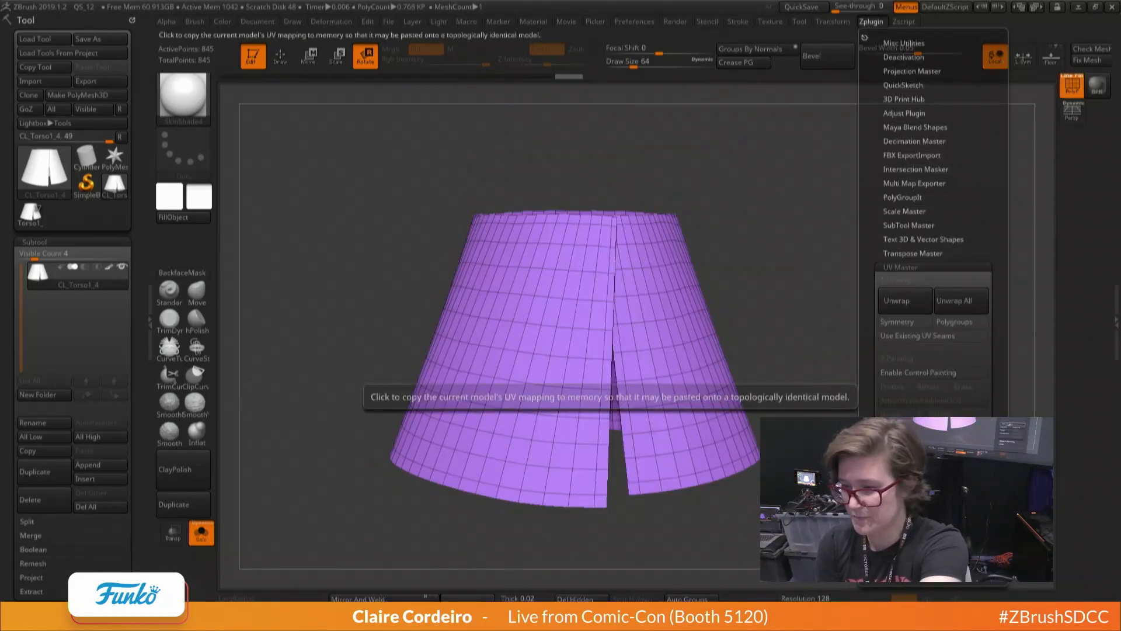
left_click(30, 217)
left_click(198, 542)
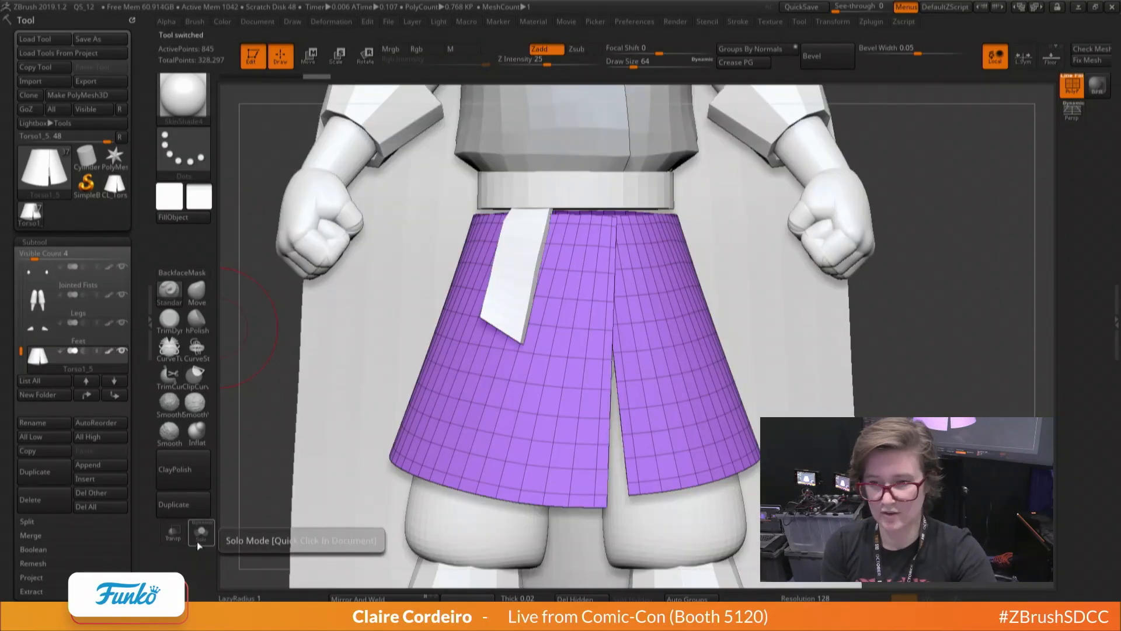
left_click(197, 541)
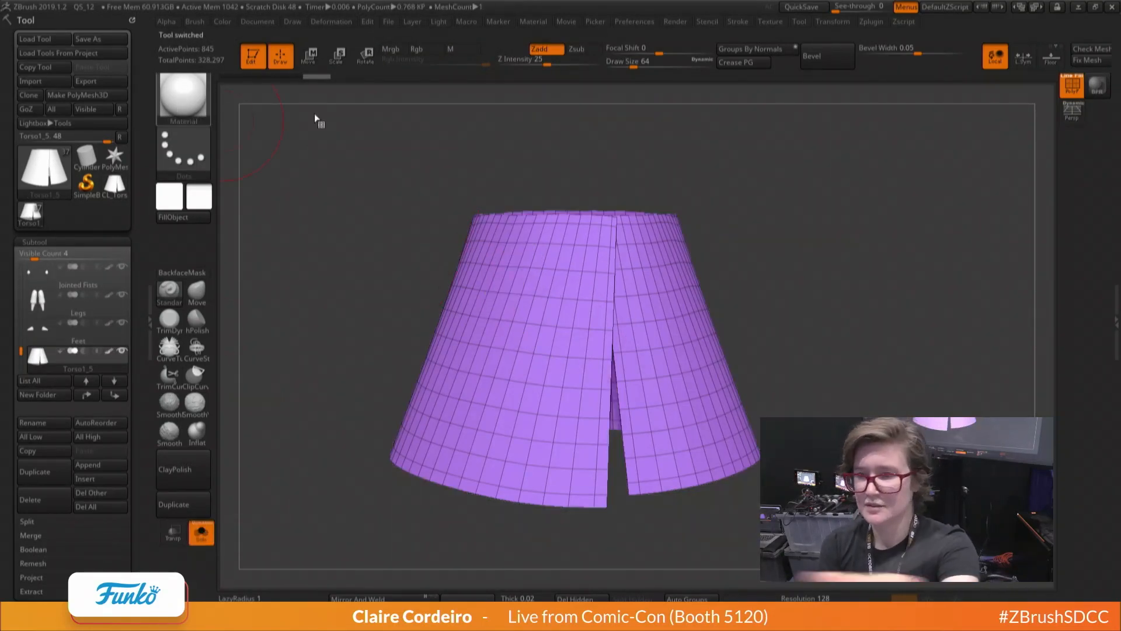
Apply the MatCap Gray material and paste the copied UVs onto the original skirt
left_click(178, 99)
left_click(253, 101)
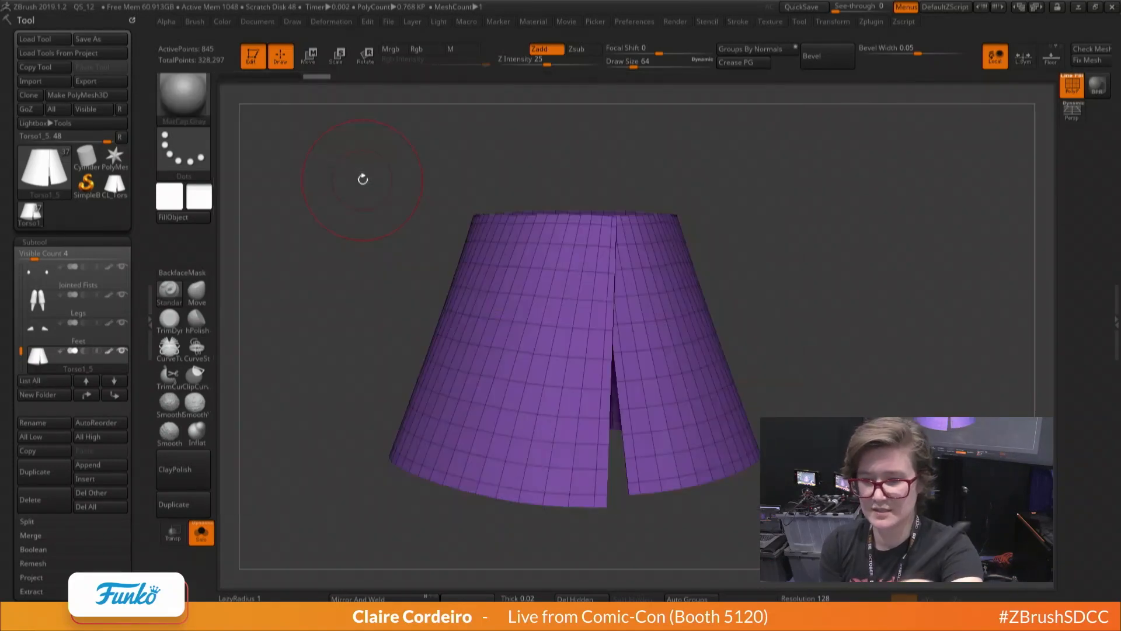
left_click(870, 22)
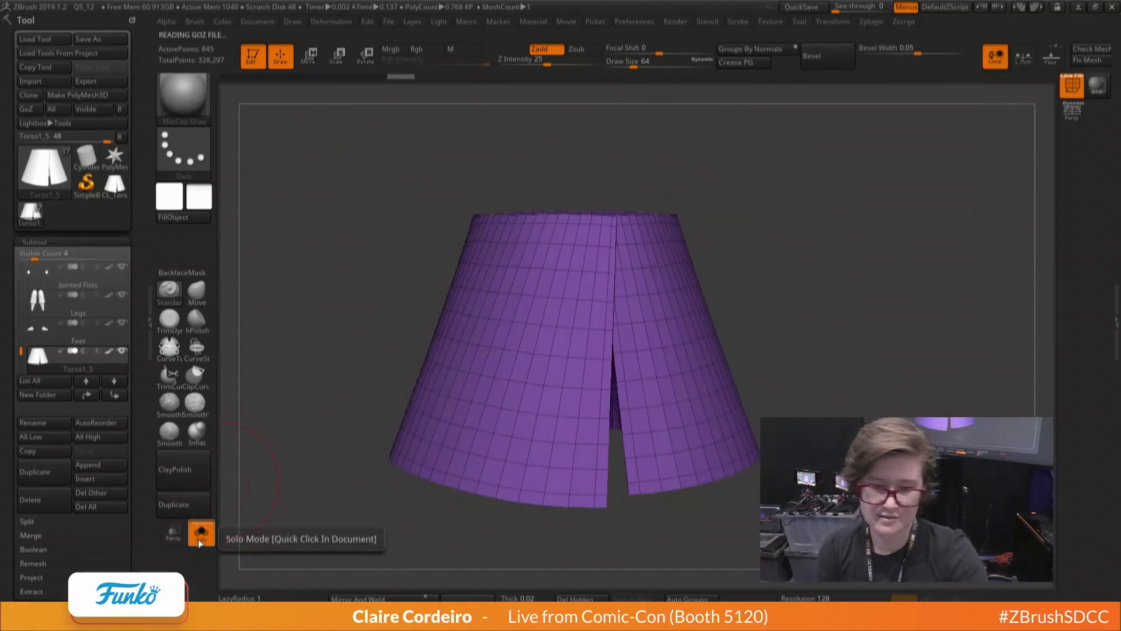
Hide the wireframe on the skirt and turn on Surface Noise for it
scroll(139, 489, "down", 2)
left_click_drag(138, 488, 137, 425)
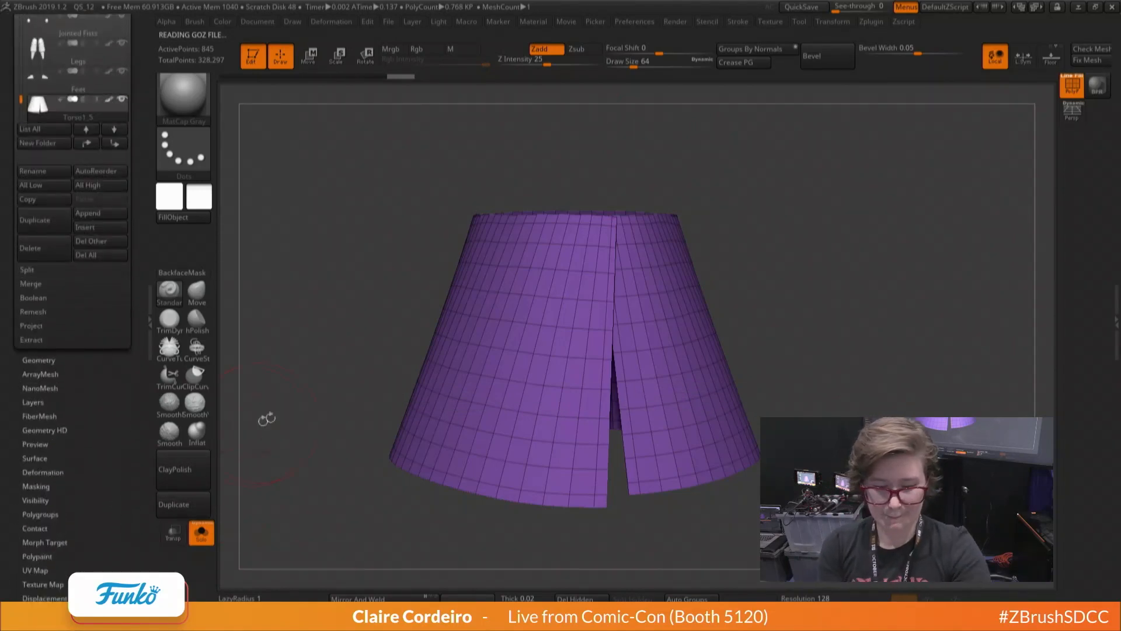
key("shift+f")
left_click_drag(297, 433, 322, 450, "alt")
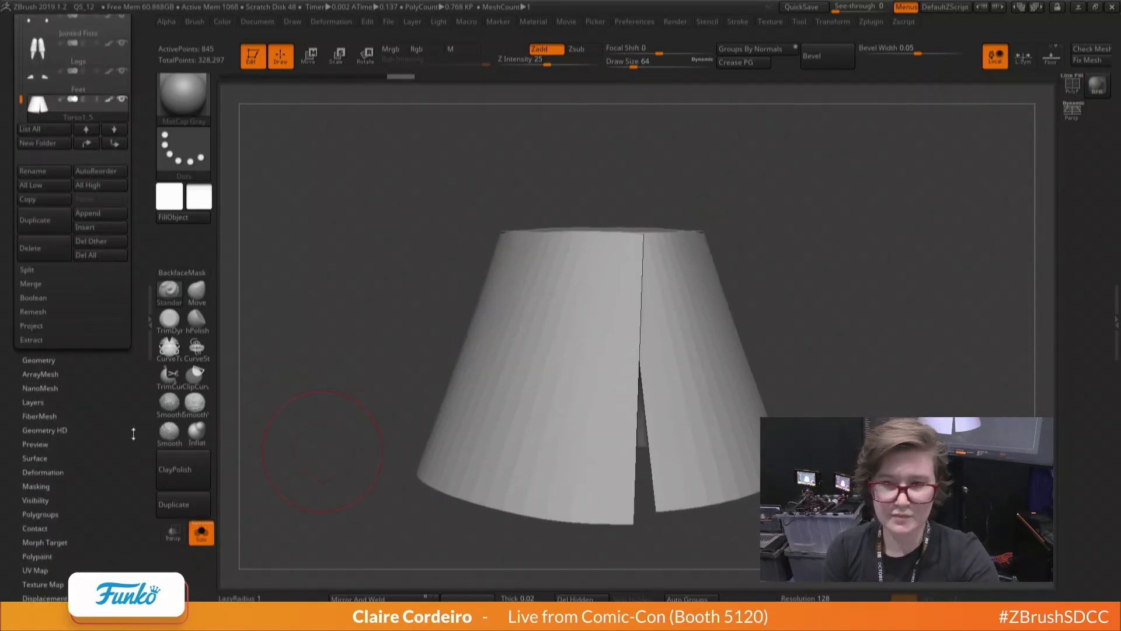
left_click_drag(133, 433, 134, 396)
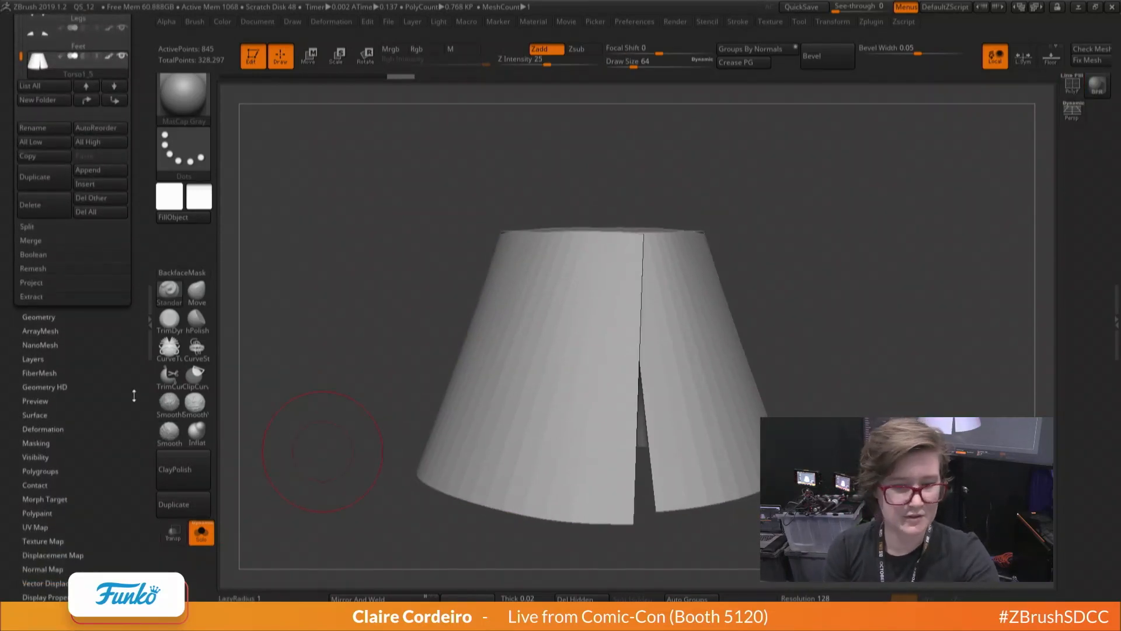
left_click(26, 415)
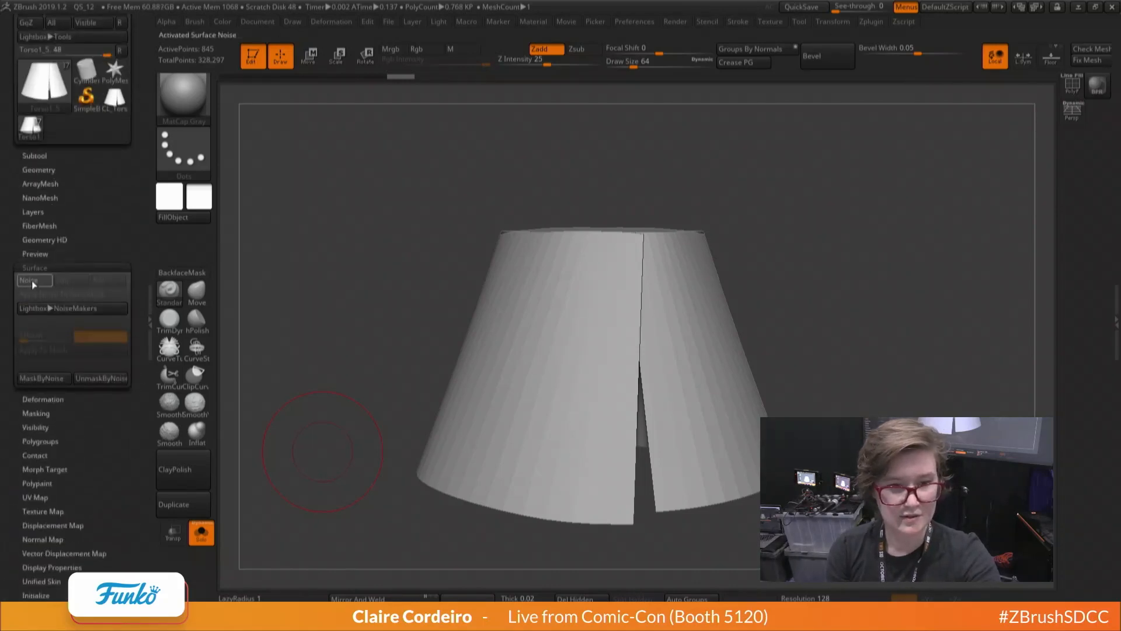
left_click(28, 280)
Load grid_alpha2.psd as the noise alpha in UV mode and set Noise Scale to 512
mouse_move(166, 462)
left_mouse_down()
mouse_move(165, 415)
mouse_move(156, 470)
mouse_move(150, 448)
mouse_move(155, 479)
mouse_move(151, 461)
left_mouse_up()
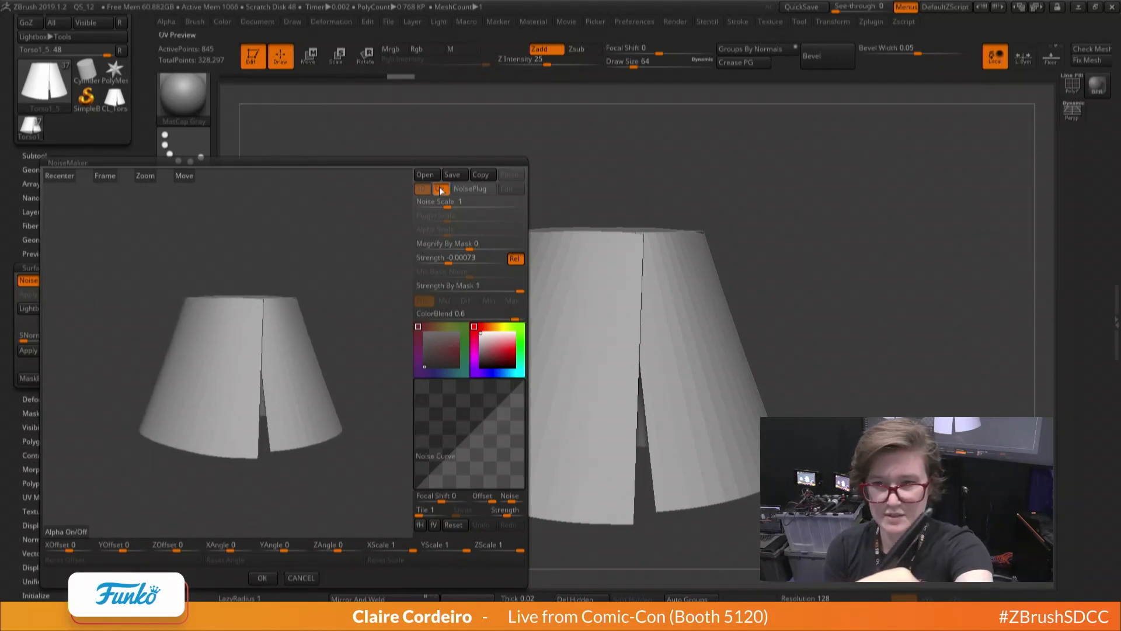
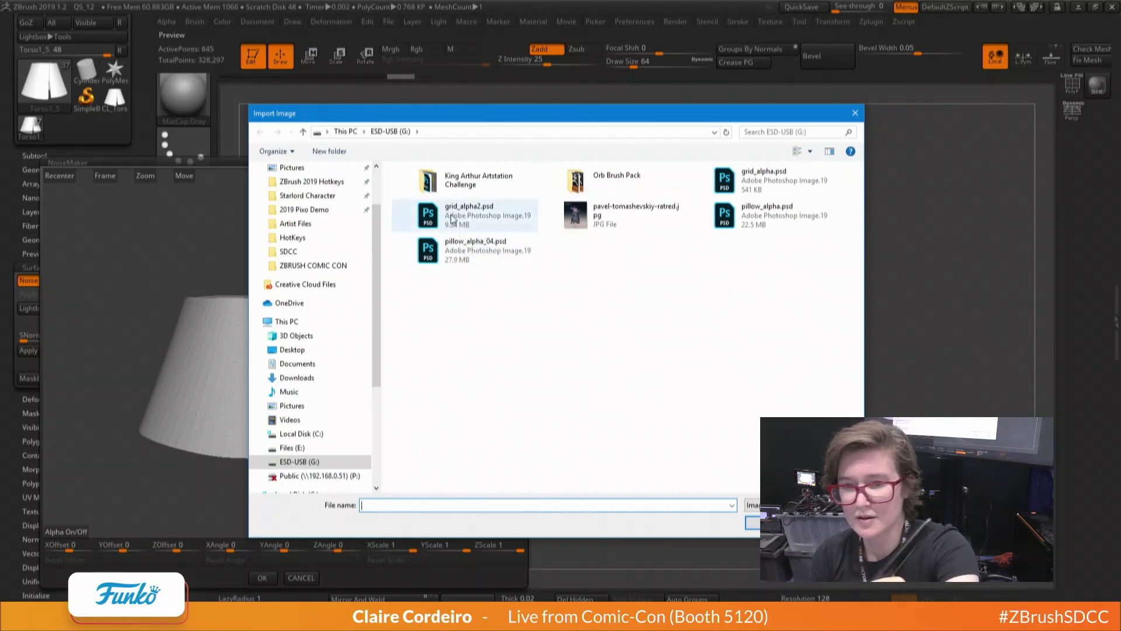
double_click(449, 215)
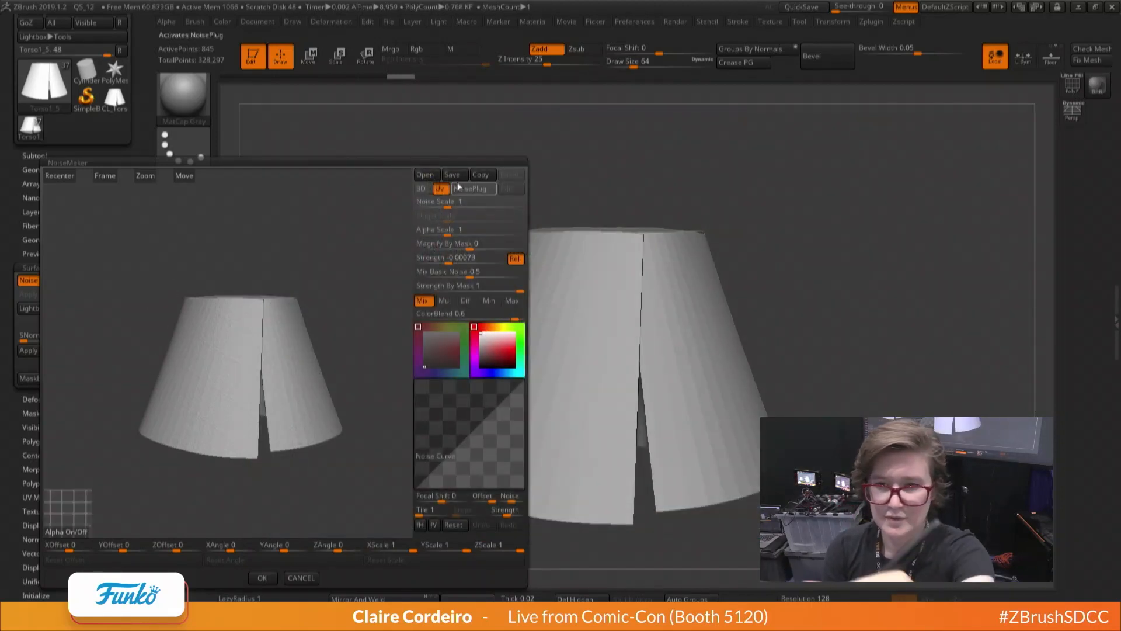
left_click_drag(444, 201, 453, 205)
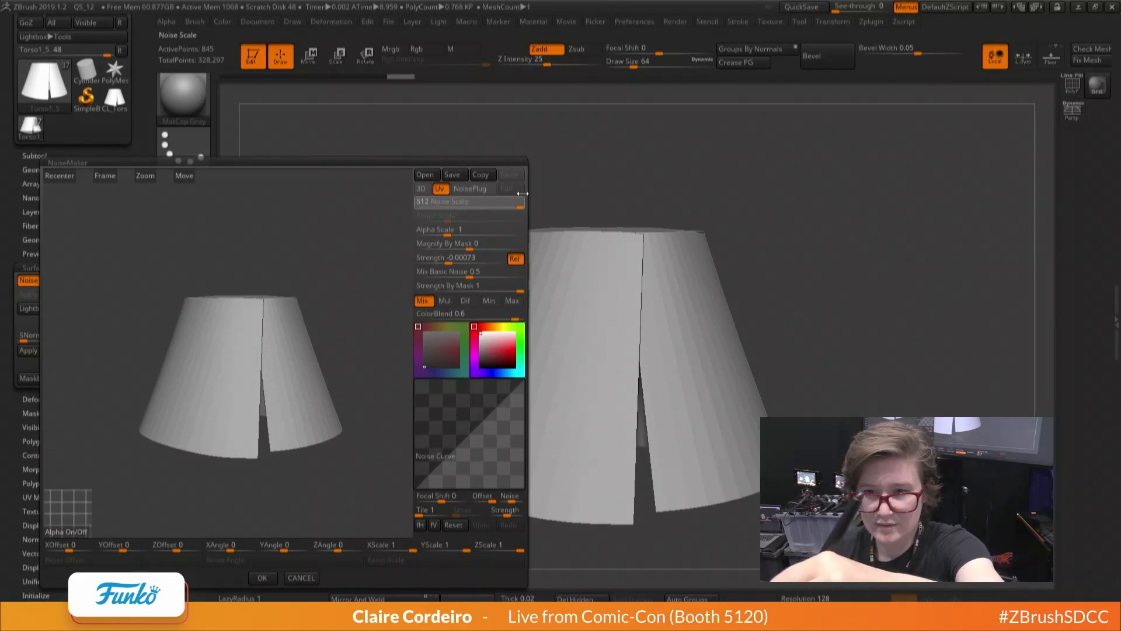
left_click_drag(522, 193, 535, 191)
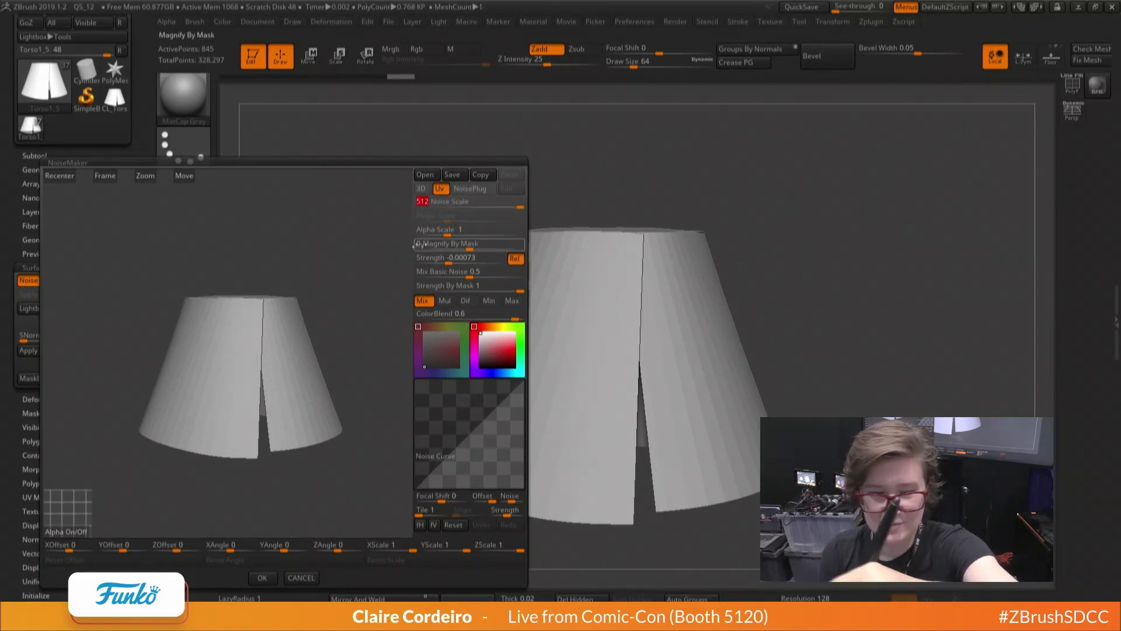
Set the noise's Alpha Scale to about 0.254 and its Strength to about 0.234
left_click(428, 229)
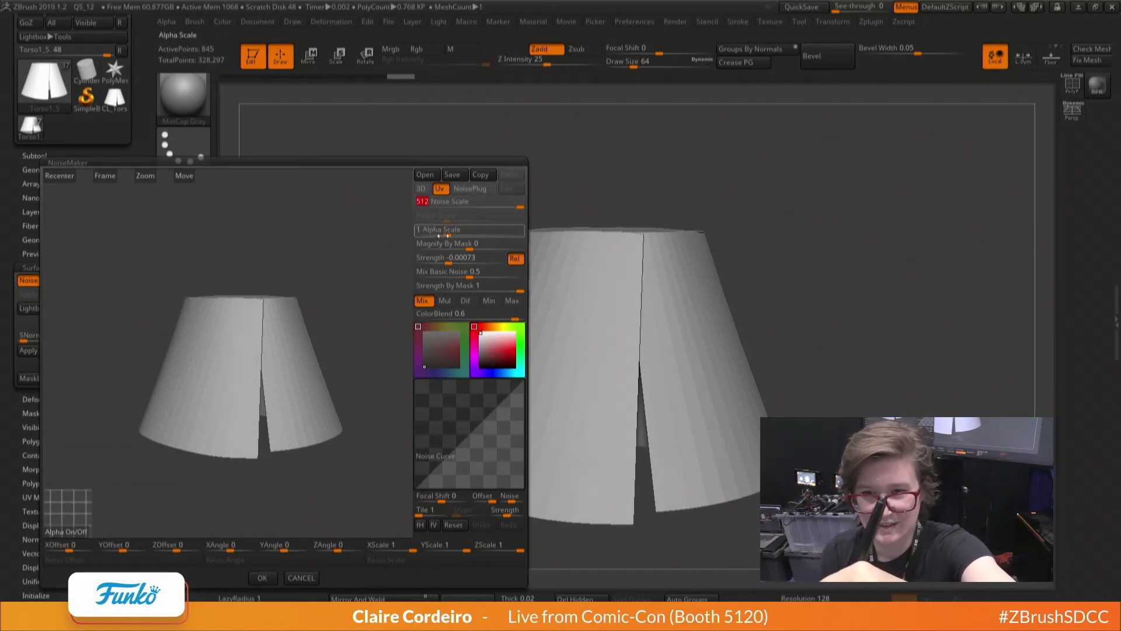
left_click_drag(446, 259, 442, 235)
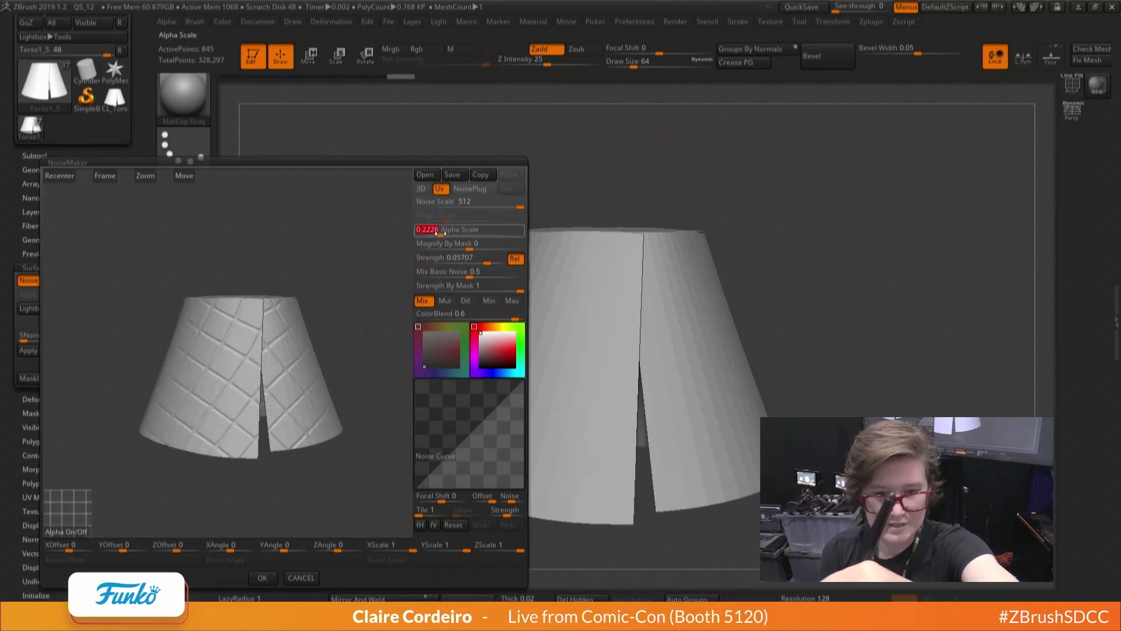
left_click_drag(367, 276, 127, 355)
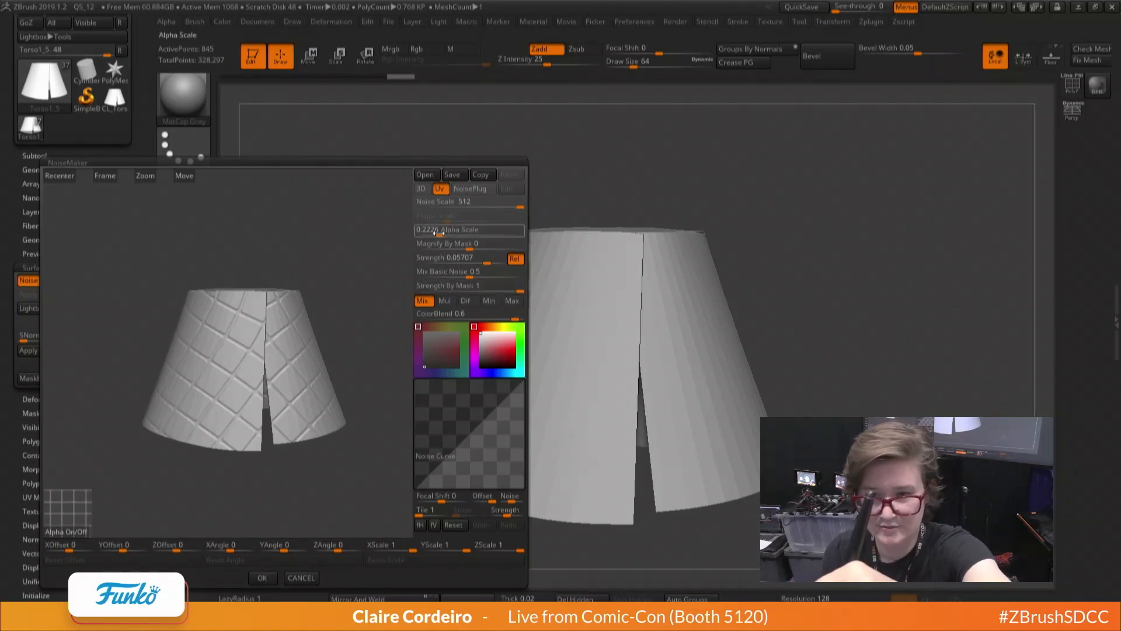
left_click_drag(439, 233, 441, 234)
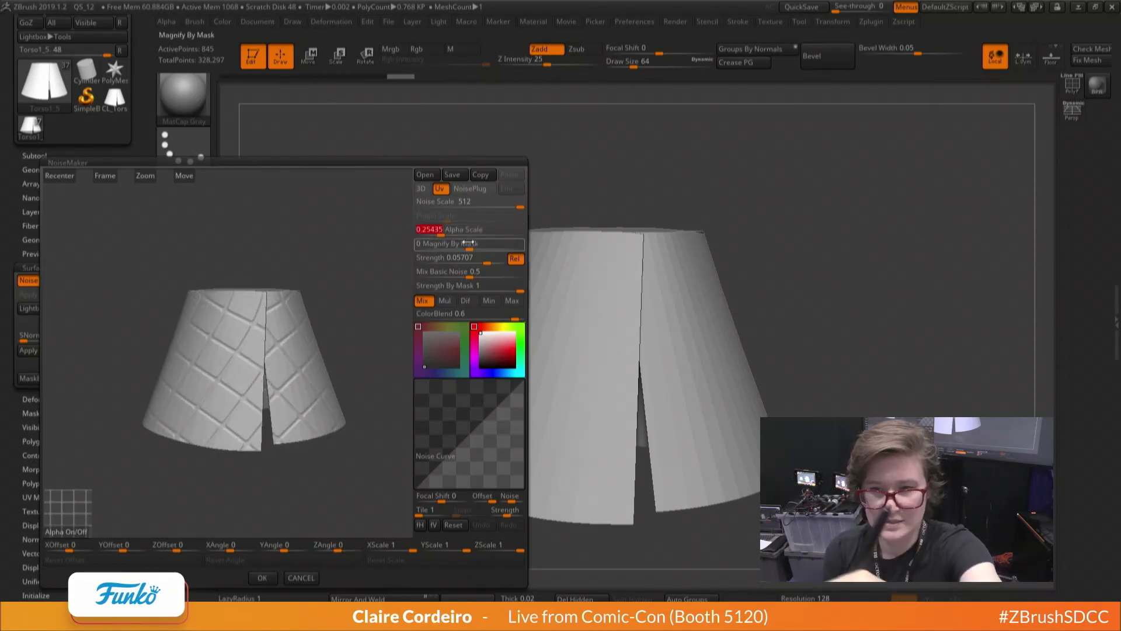
left_click_drag(487, 261, 493, 260)
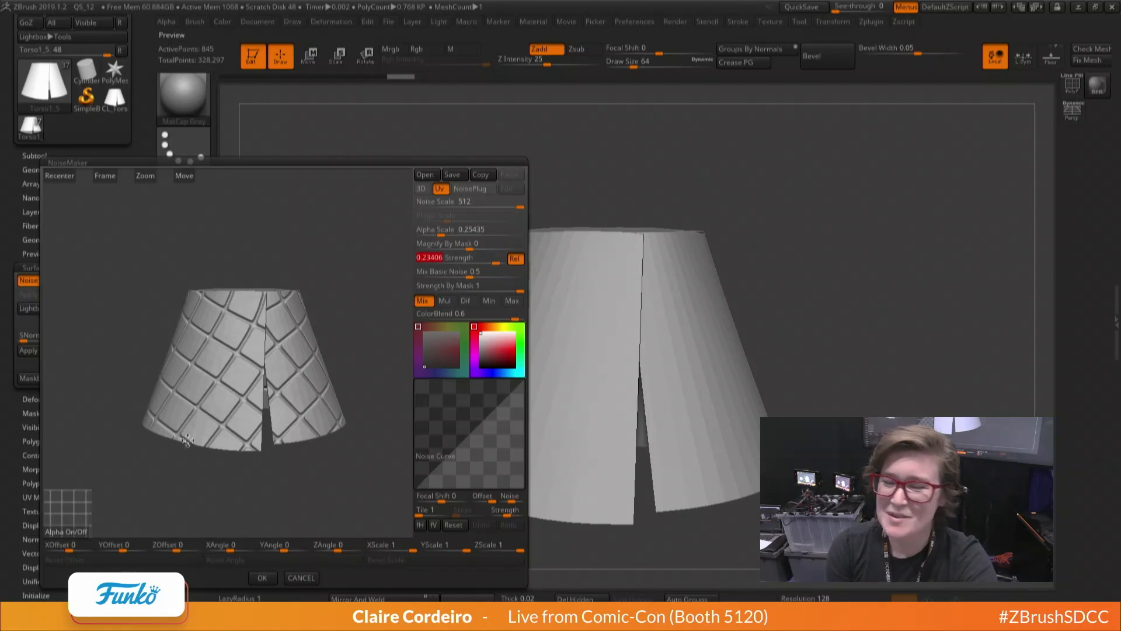
Check the grid pattern on the skirt in the NoiseMaker preview and accept the noise settings
mouse_move(185, 439)
left_mouse_down()
mouse_move(193, 425)
mouse_move(189, 444)
left_mouse_up()
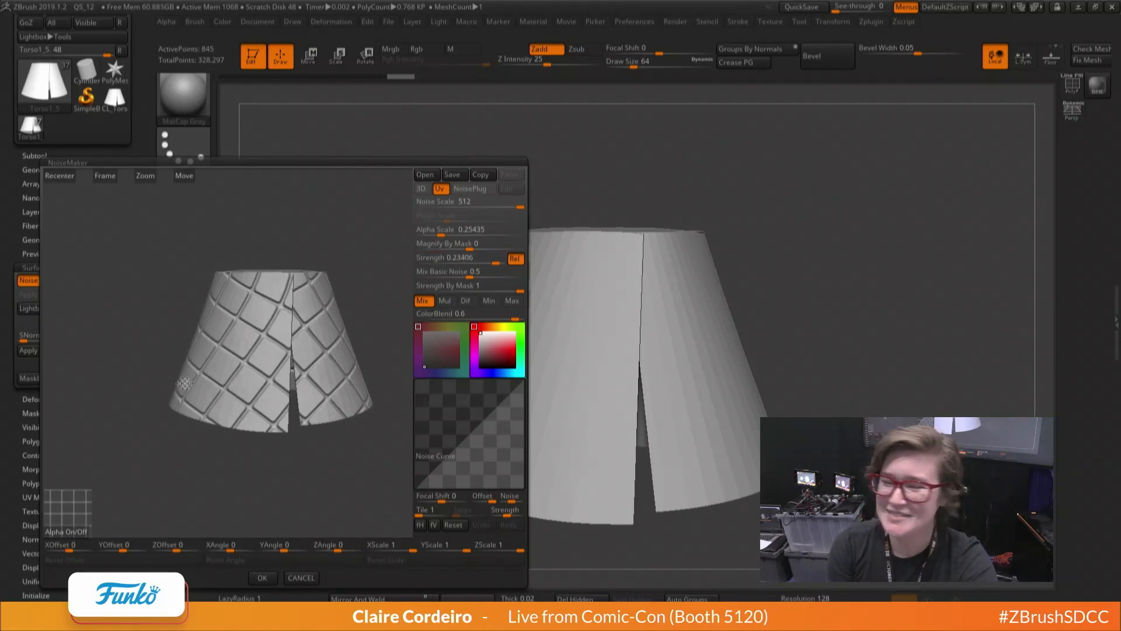
left_click_drag(184, 382, 255, 437)
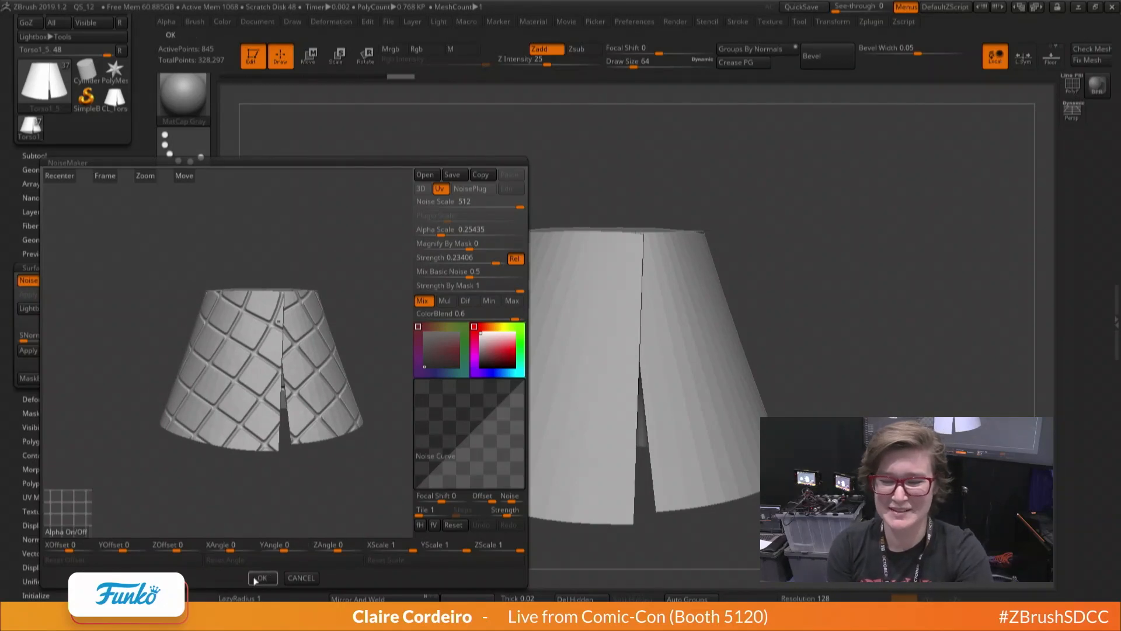
mouse_move(156, 392)
left_mouse_down()
mouse_move(158, 405)
mouse_move(157, 396)
left_mouse_up()
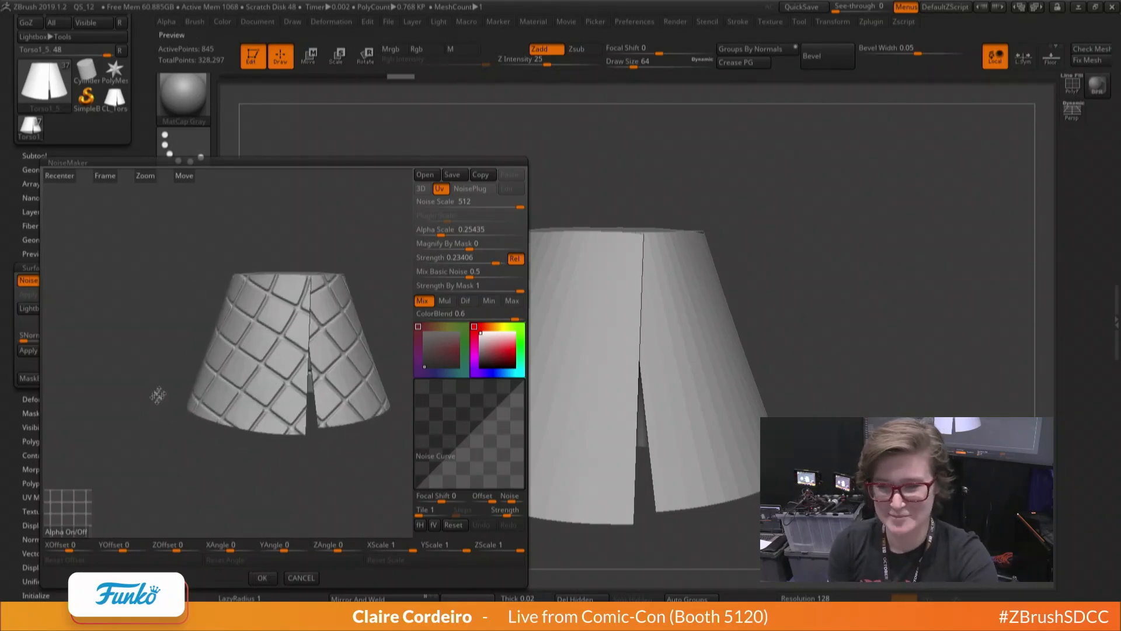
left_click_drag(253, 392, 169, 397)
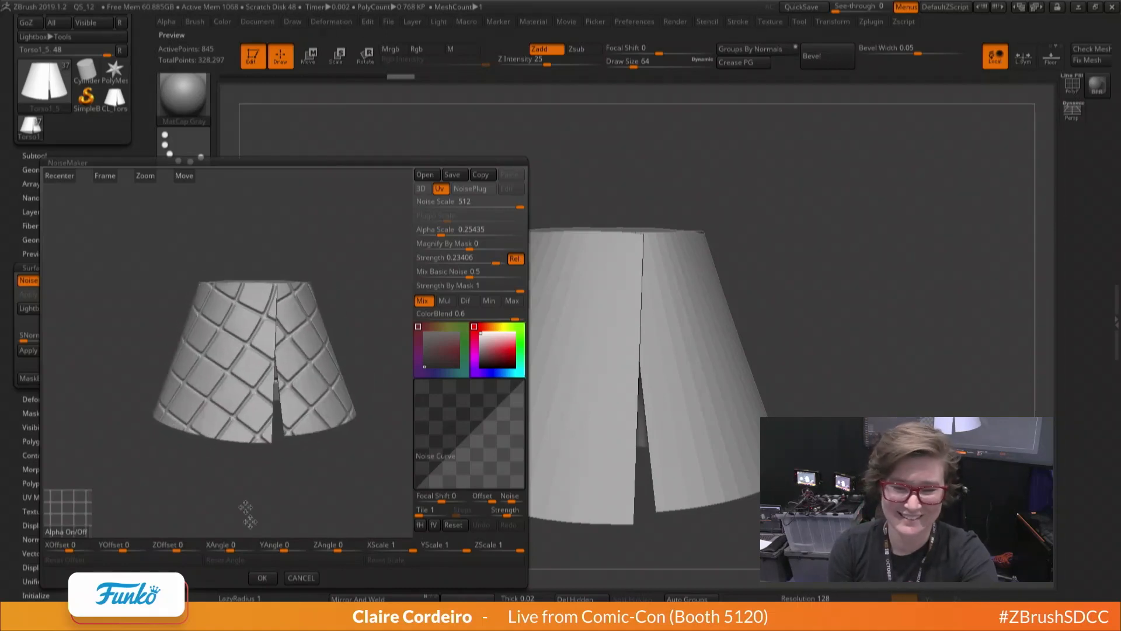
left_click(262, 578)
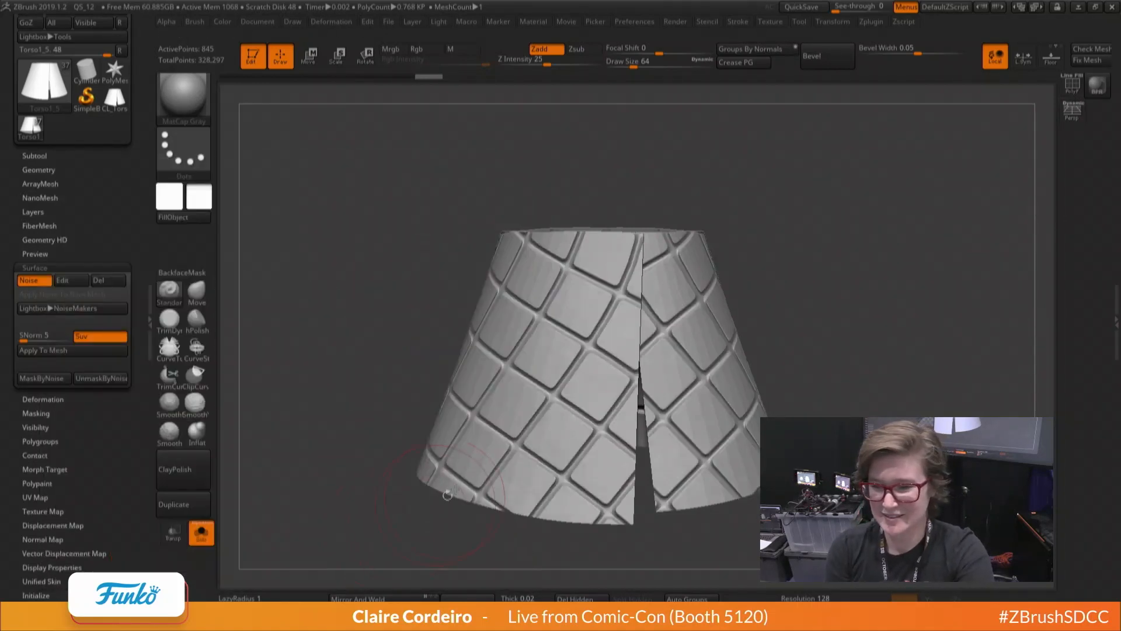
Examine the patterned skirt in isolation and together with the full figure
left_click(201, 532)
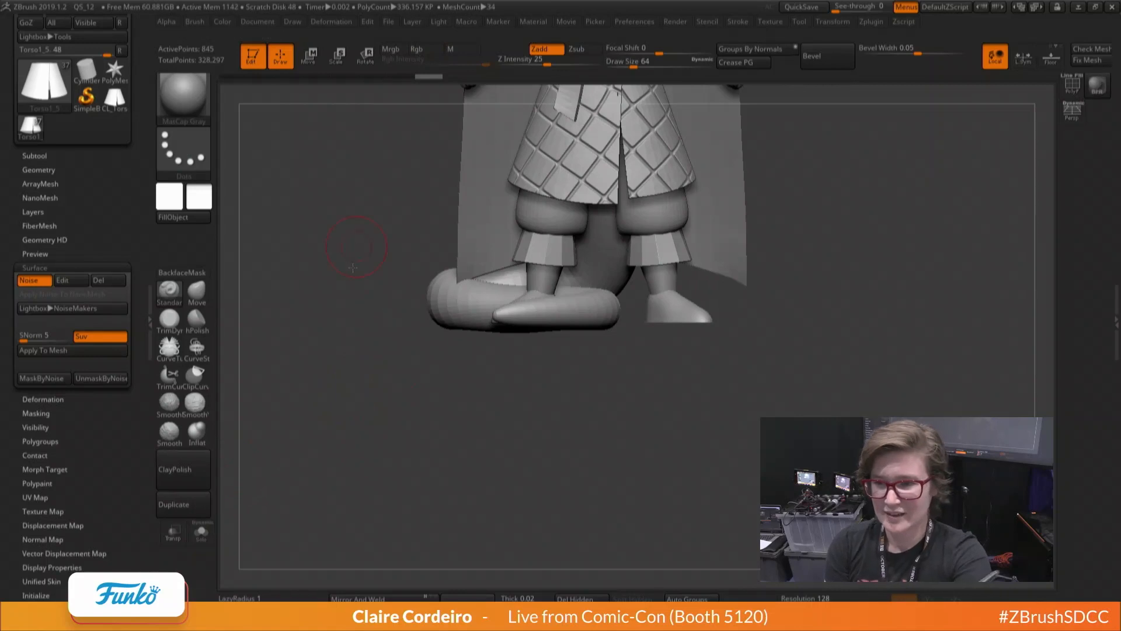
left_click(202, 540)
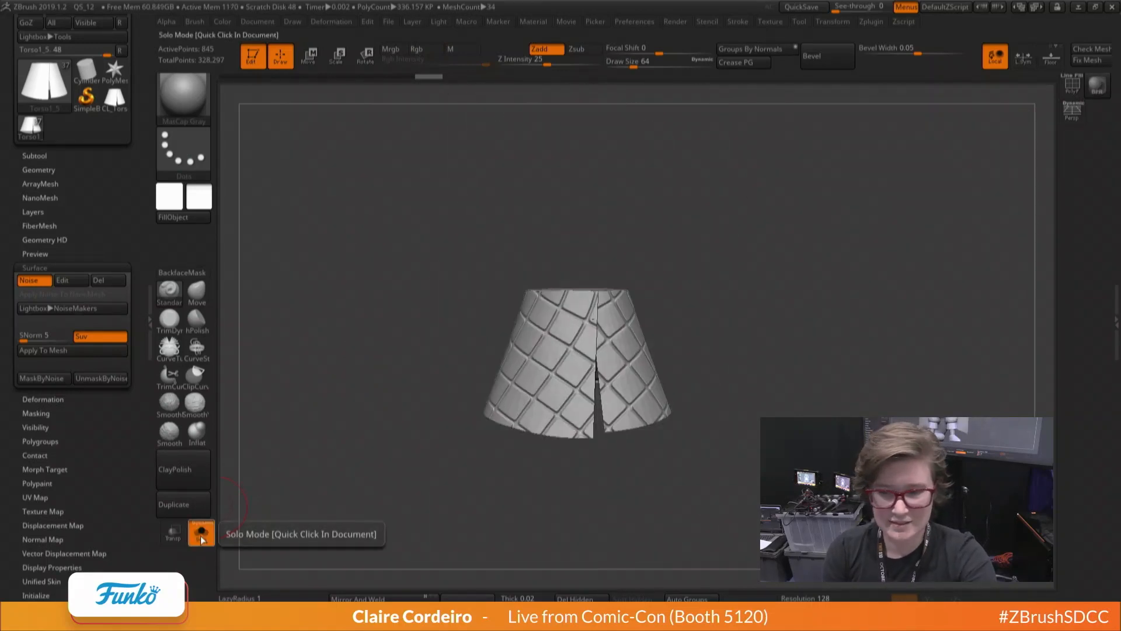
left_click(202, 538)
right_click_drag(310, 413, 315, 483, "ctrl")
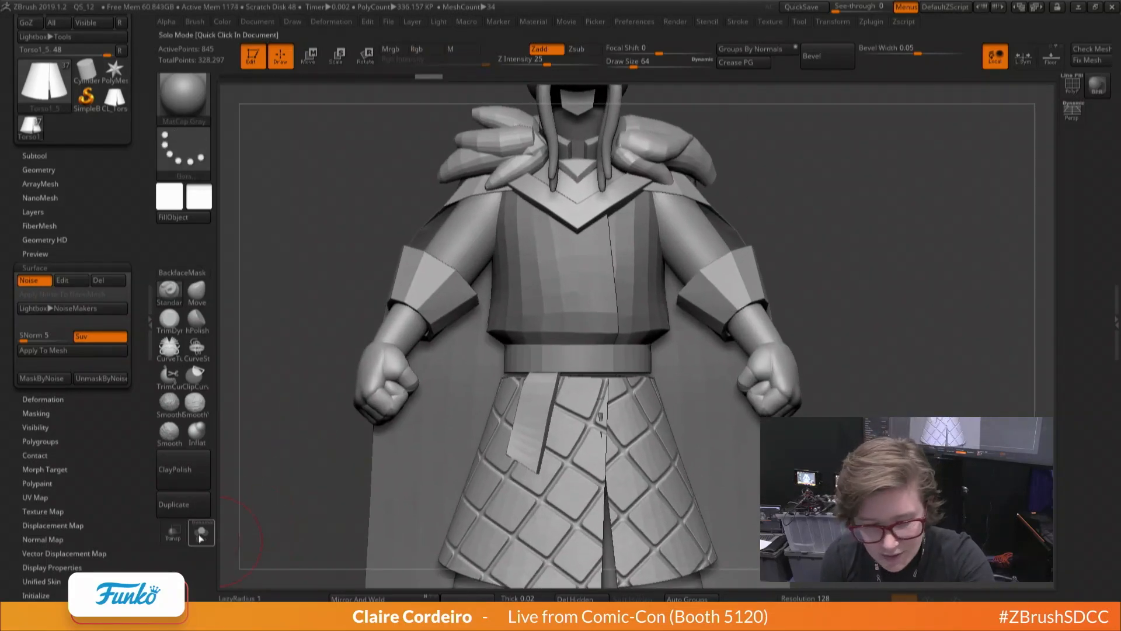
left_click(201, 534)
left_click(201, 534)
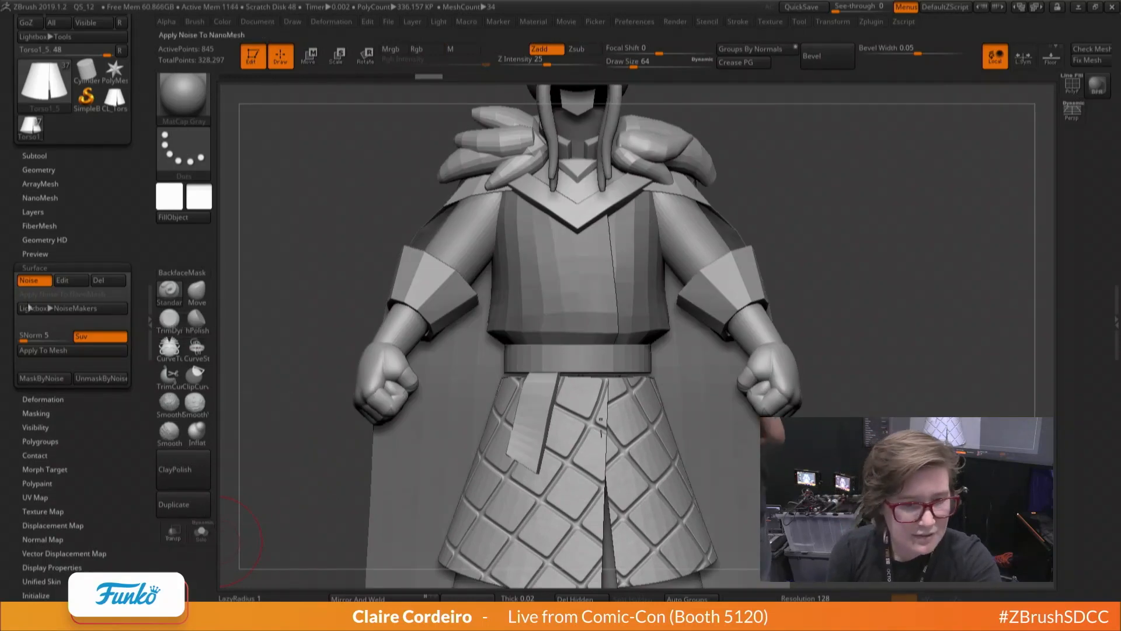
Try applying the surface noise to the unsubdivided skirt mesh and undo it
left_click(51, 351)
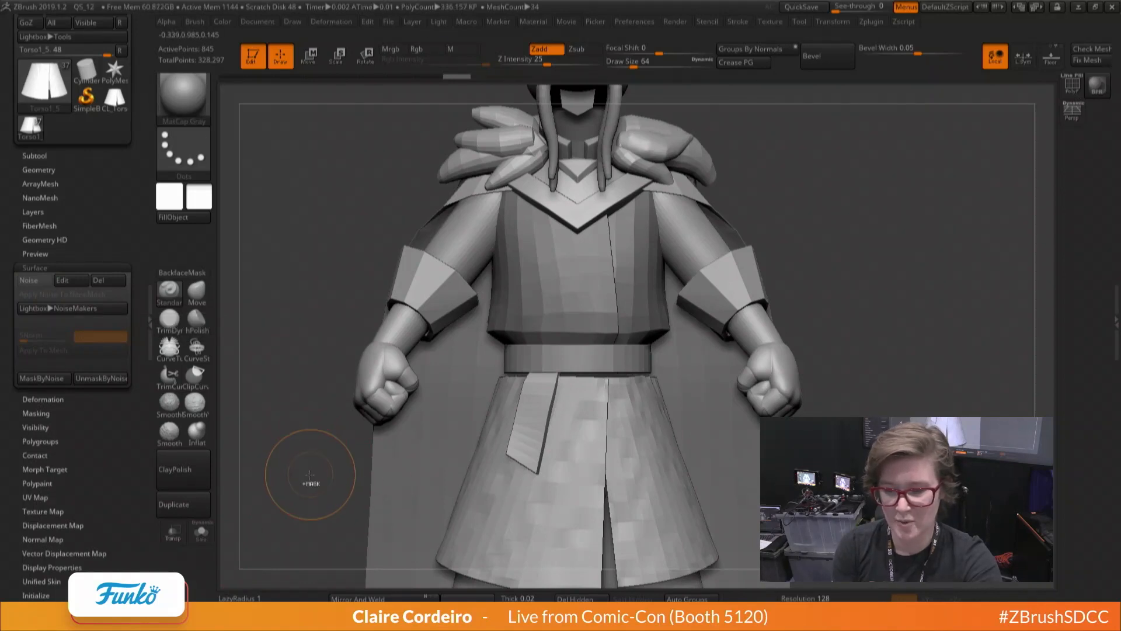
key("ctrl+z")
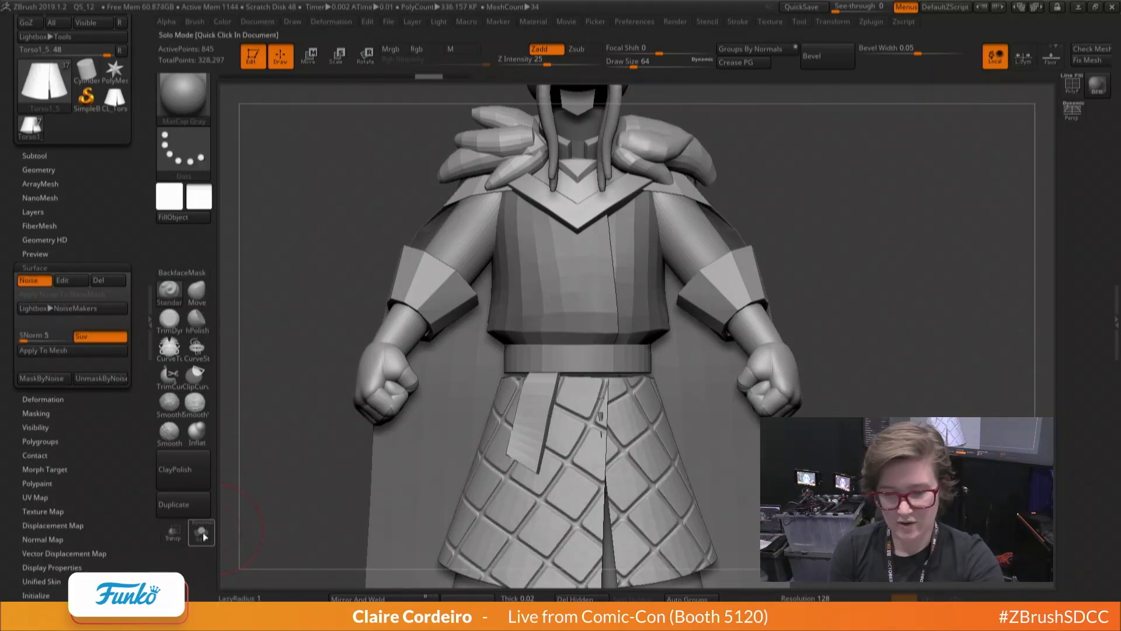
Isolate the skirt in Solo mode and subdivide its mesh four times
left_click(201, 532)
right_click_drag(296, 460, 378, 530, "ctrl")
mouse_move(366, 376)
left_mouse_down()
mouse_move(376, 433)
mouse_move(313, 397)
mouse_move(302, 426)
left_mouse_up()
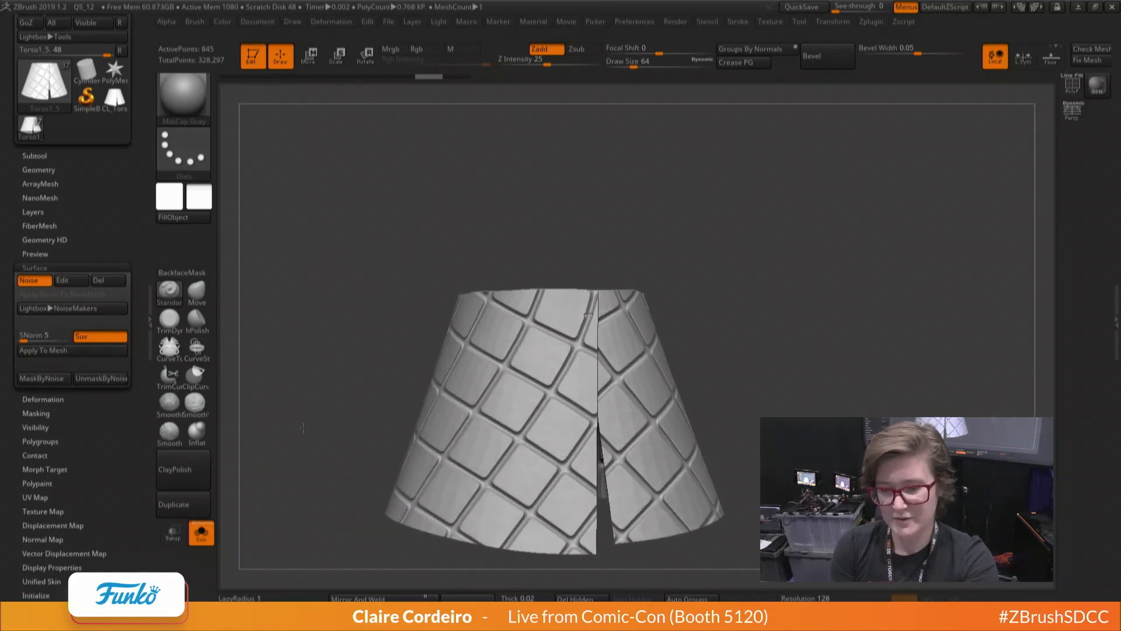
right_click(302, 426)
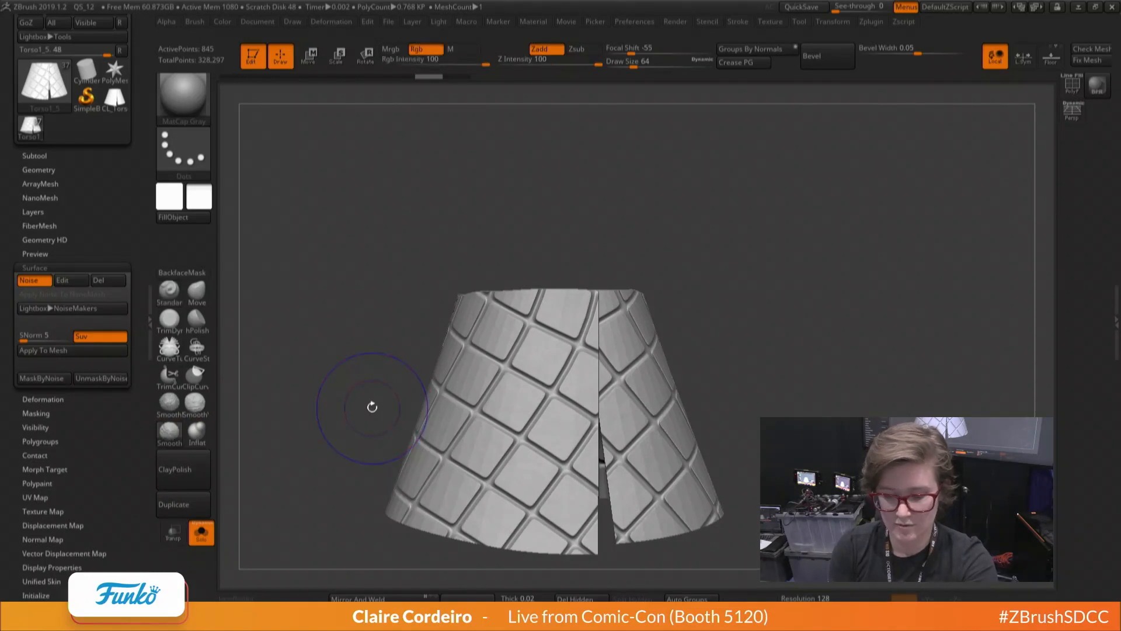
key("shift+f")
key("shift+f")
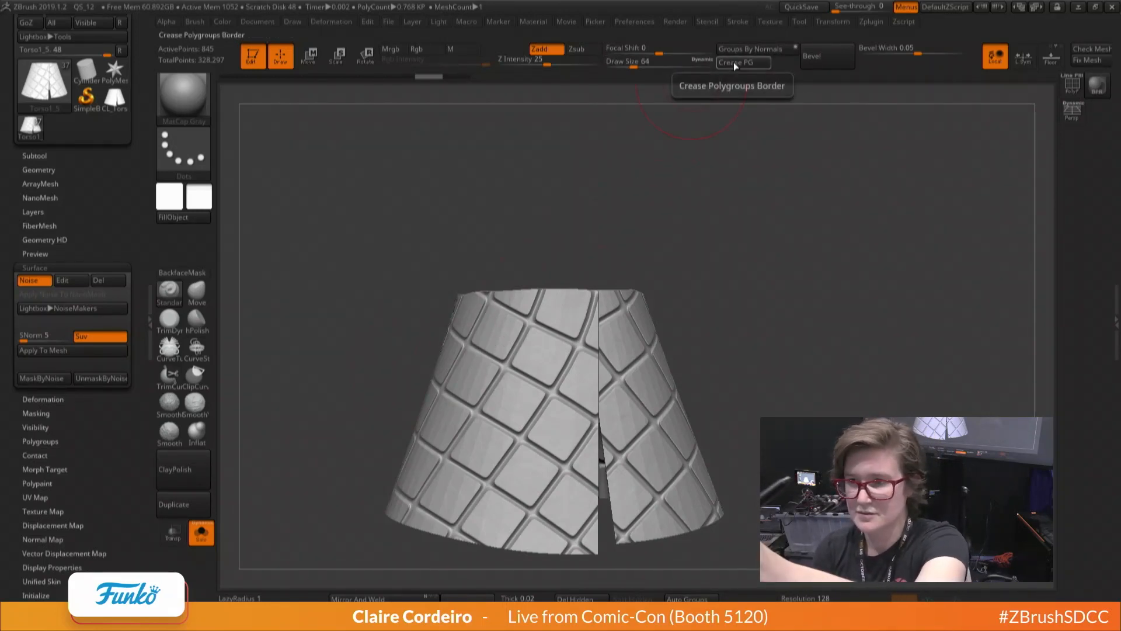
key("ctrl")
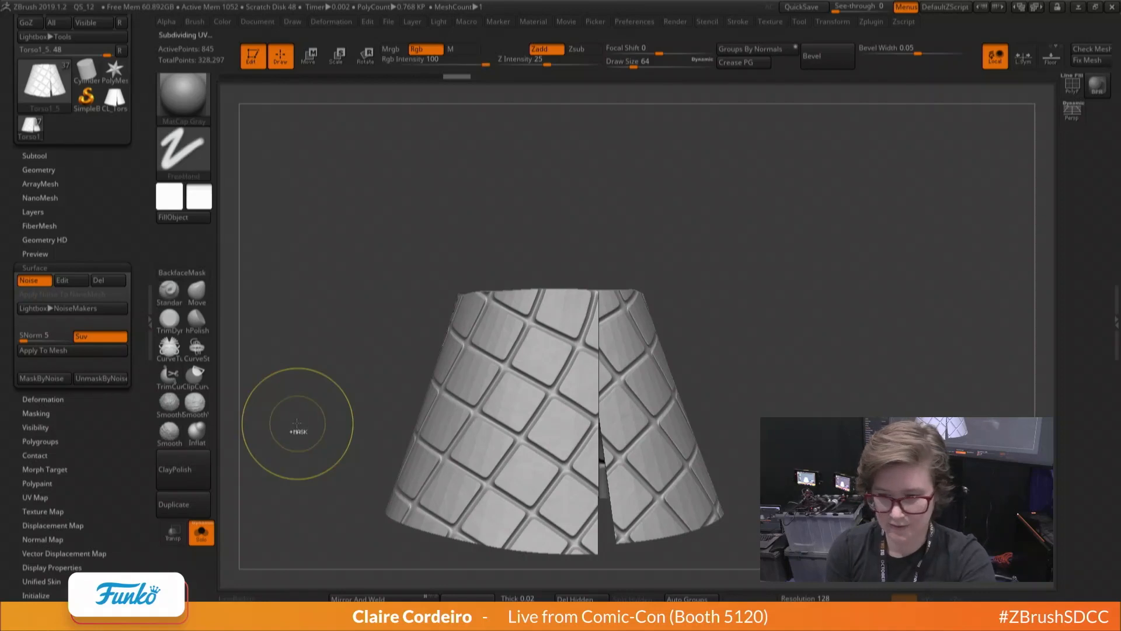
key("ctrl+d")
left_click_drag(317, 425, 307, 427)
key("ctrl+d")
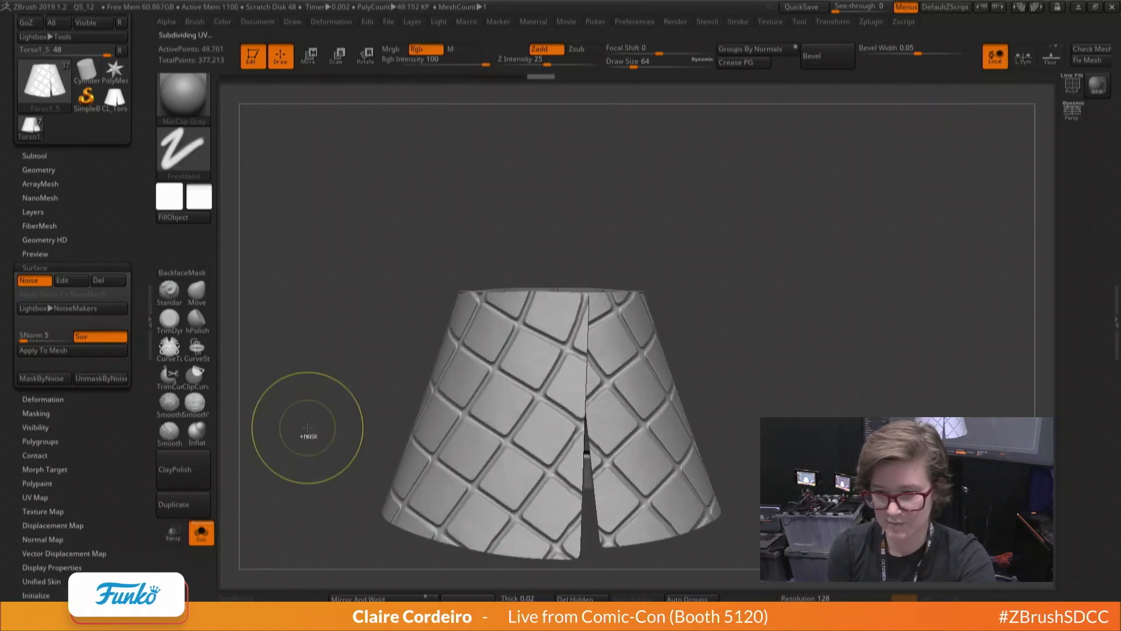
left_click_drag(304, 469, 309, 440, "alt")
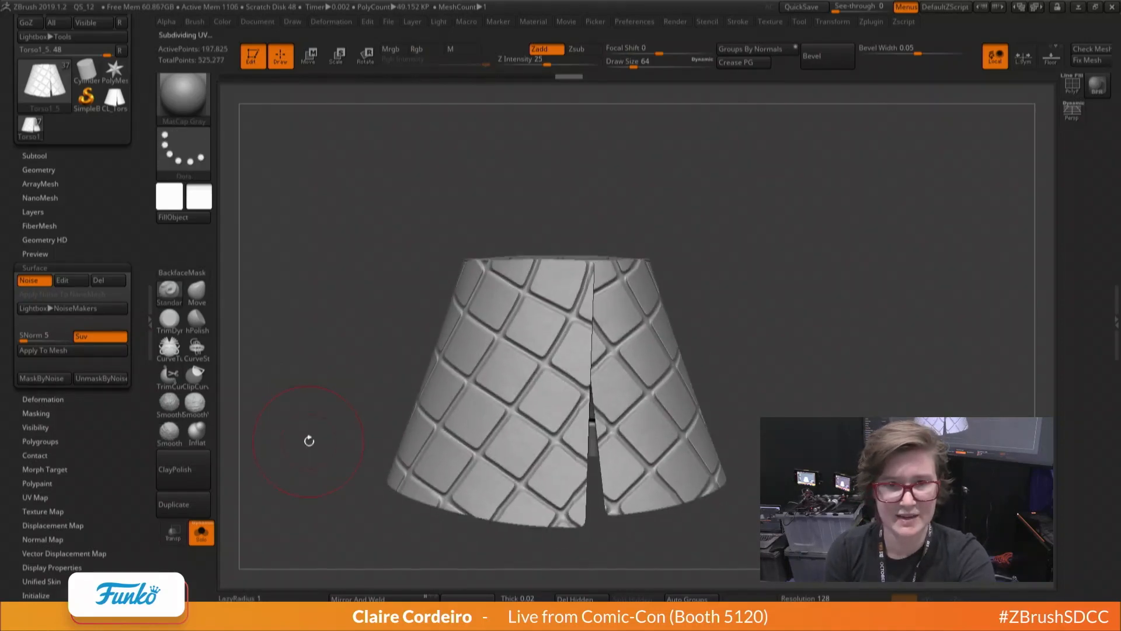
Try applying the surface noise to the subdivided skirt mesh, undo it and leave Solo mode
left_click(47, 352)
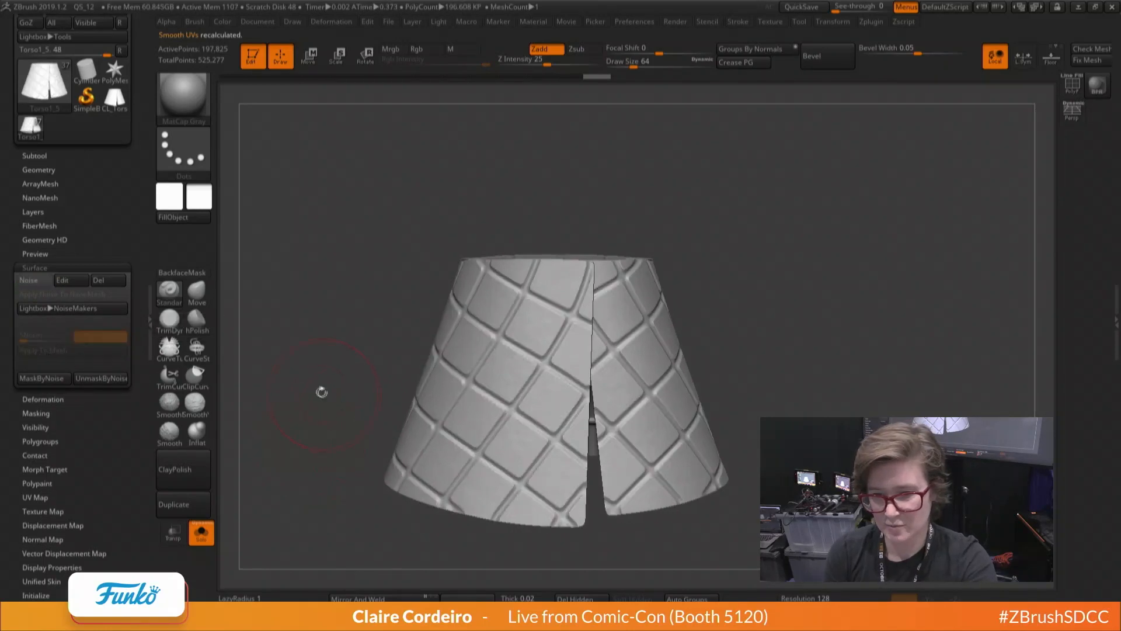
mouse_move(321, 391)
left_mouse_down()
mouse_move(304, 430)
mouse_move(287, 428)
left_mouse_up()
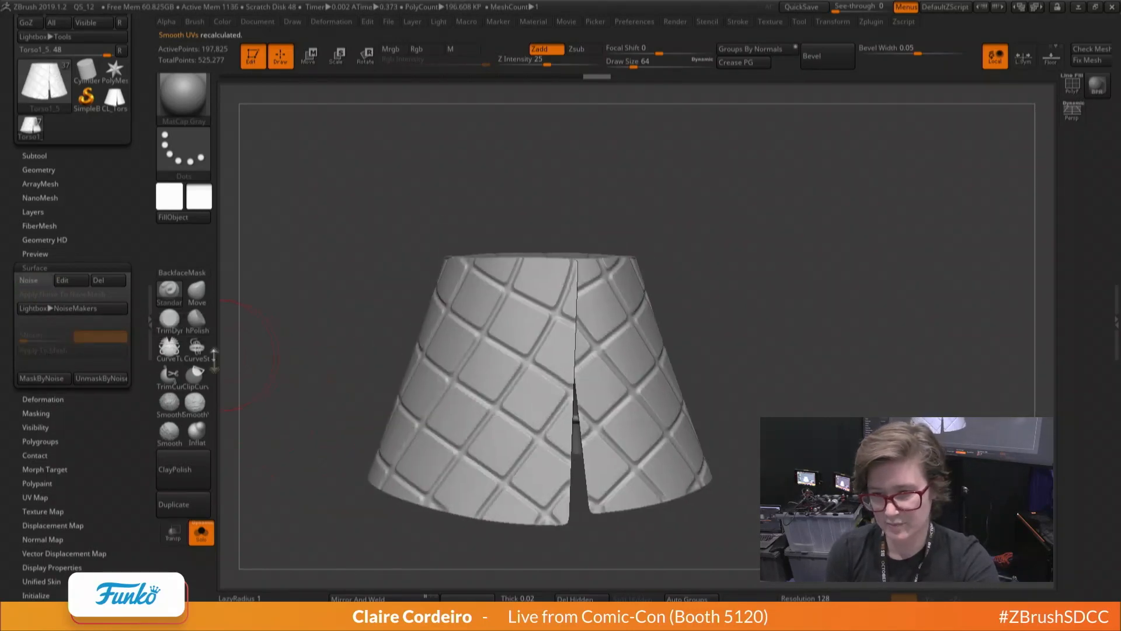
key("ctrl+z")
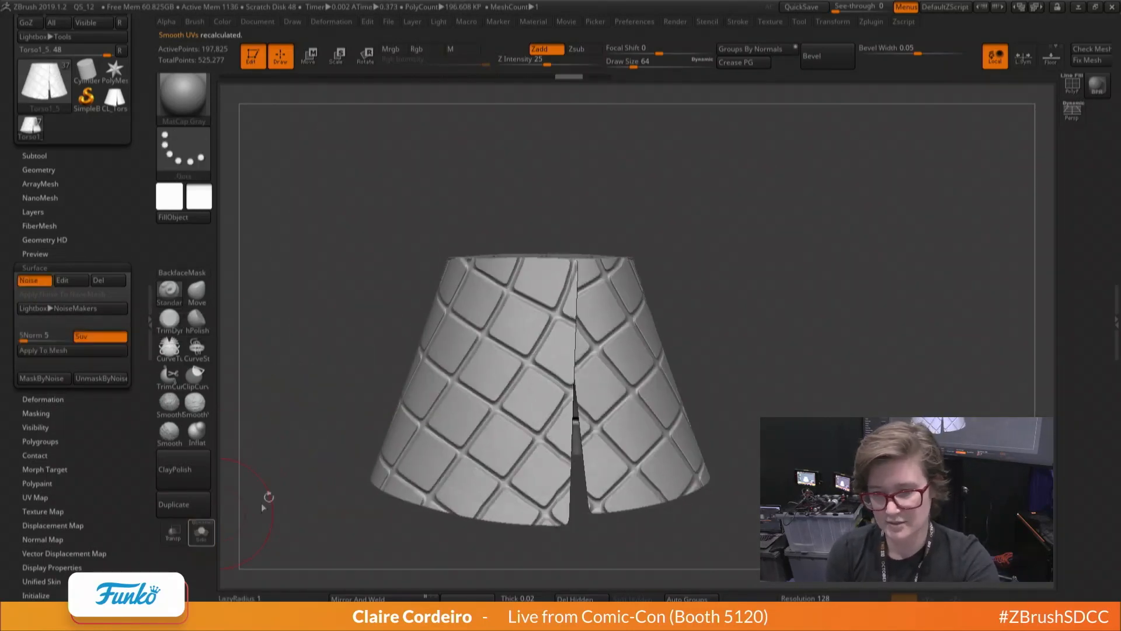
left_click(200, 533)
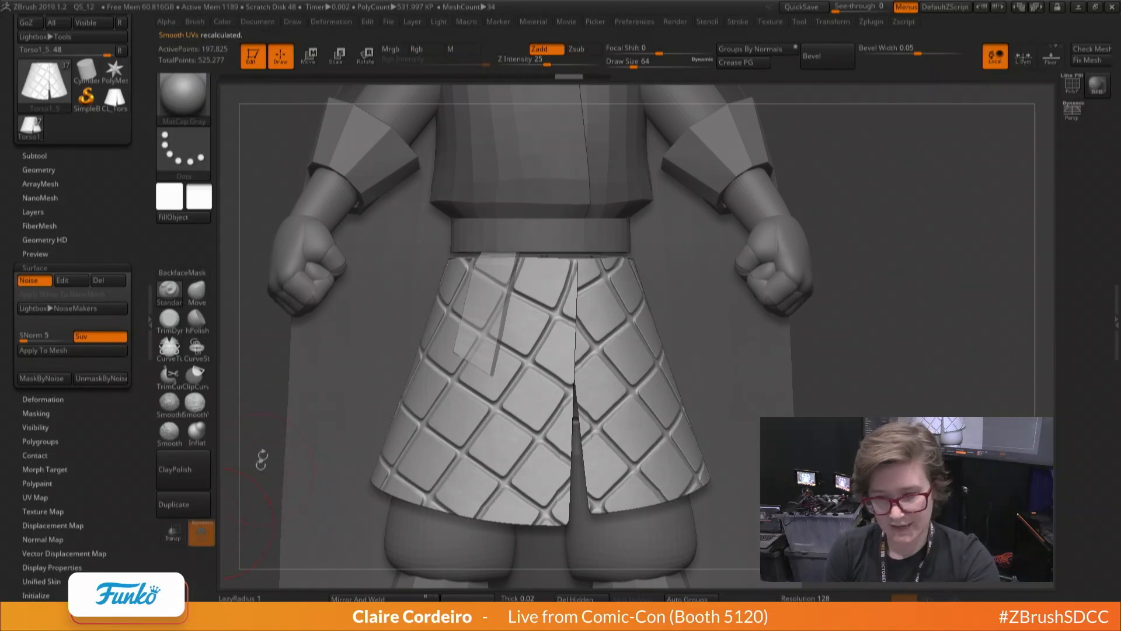
Isolate the skirt, raise its surface noise strength to about 0.25 and apply the noise to the mesh
left_click_drag(261, 458, 320, 386, "alt")
left_click_drag(292, 421, 269, 403)
left_click(62, 280)
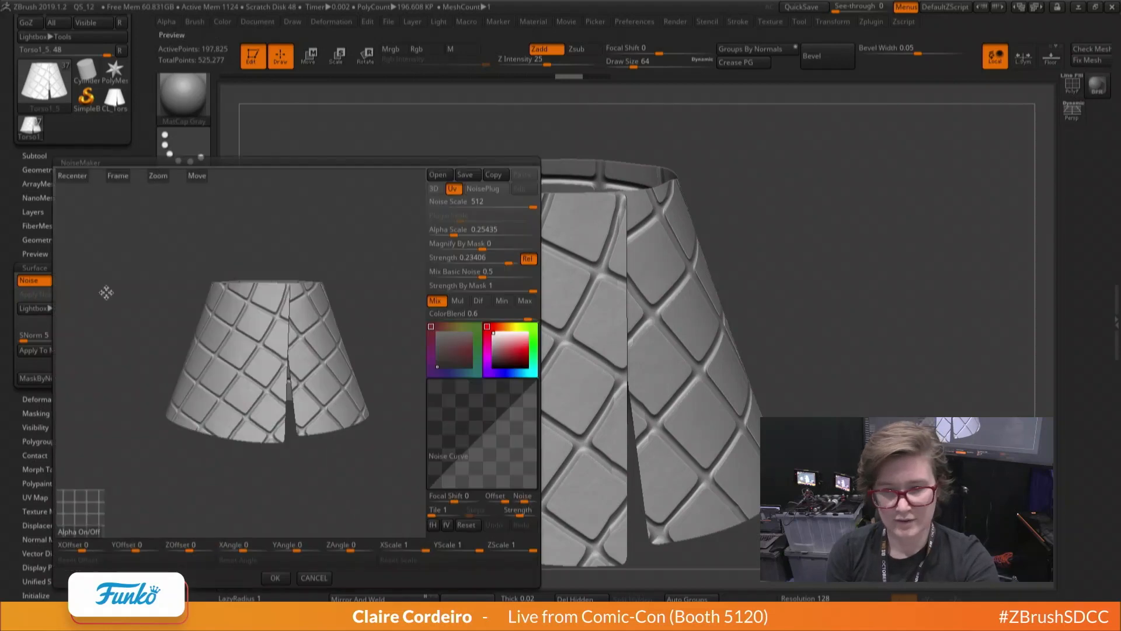
left_click_drag(509, 261, 514, 261)
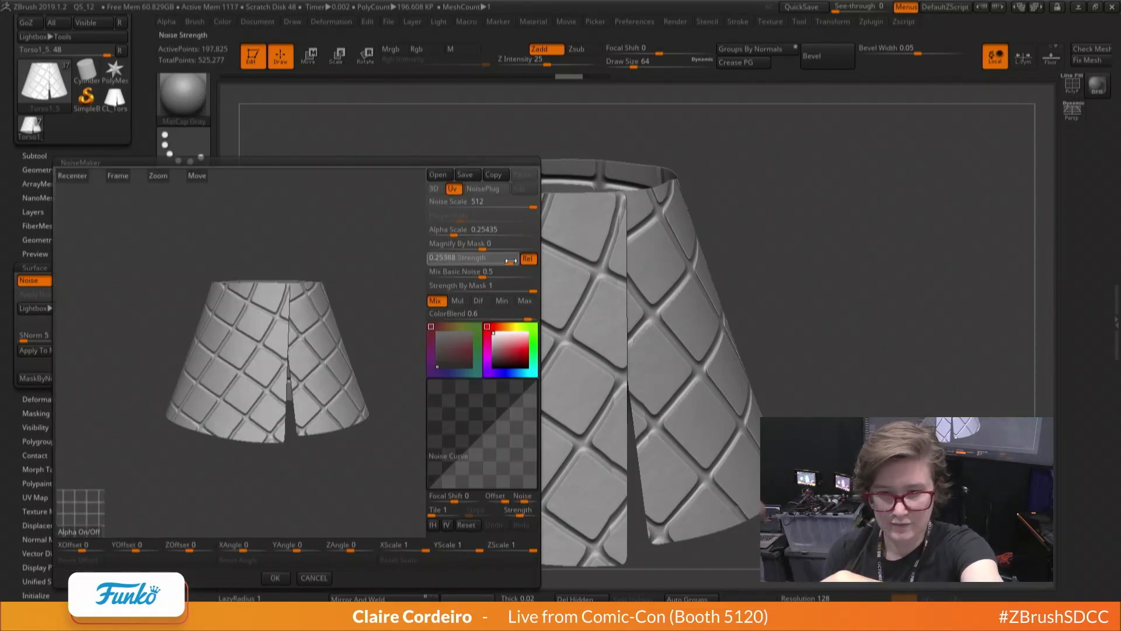
left_click(275, 577)
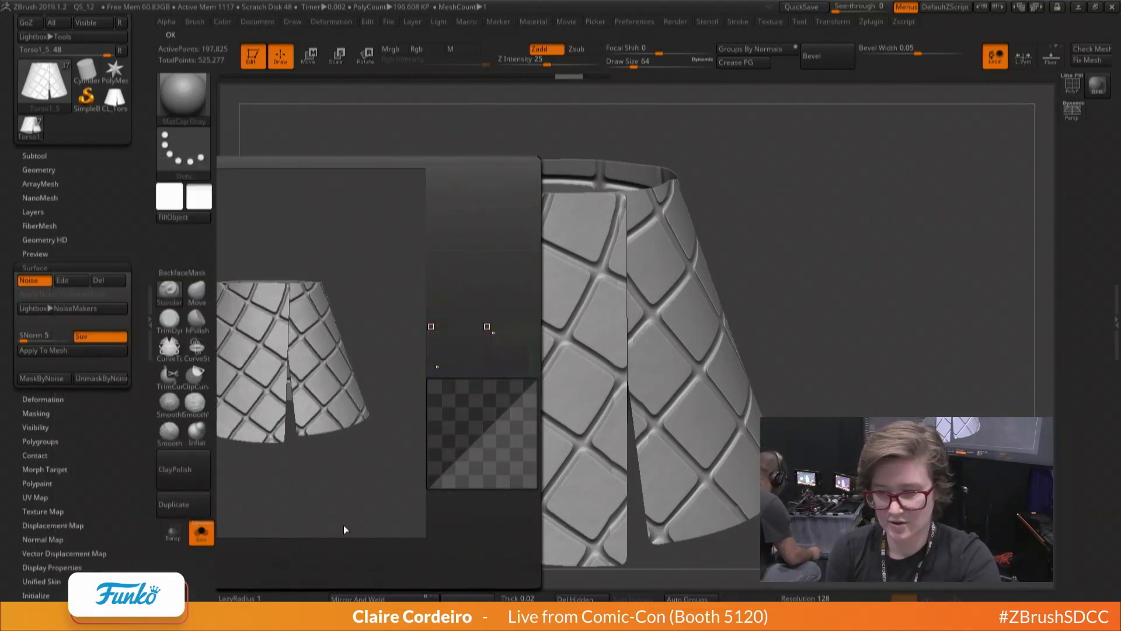
left_click(108, 353)
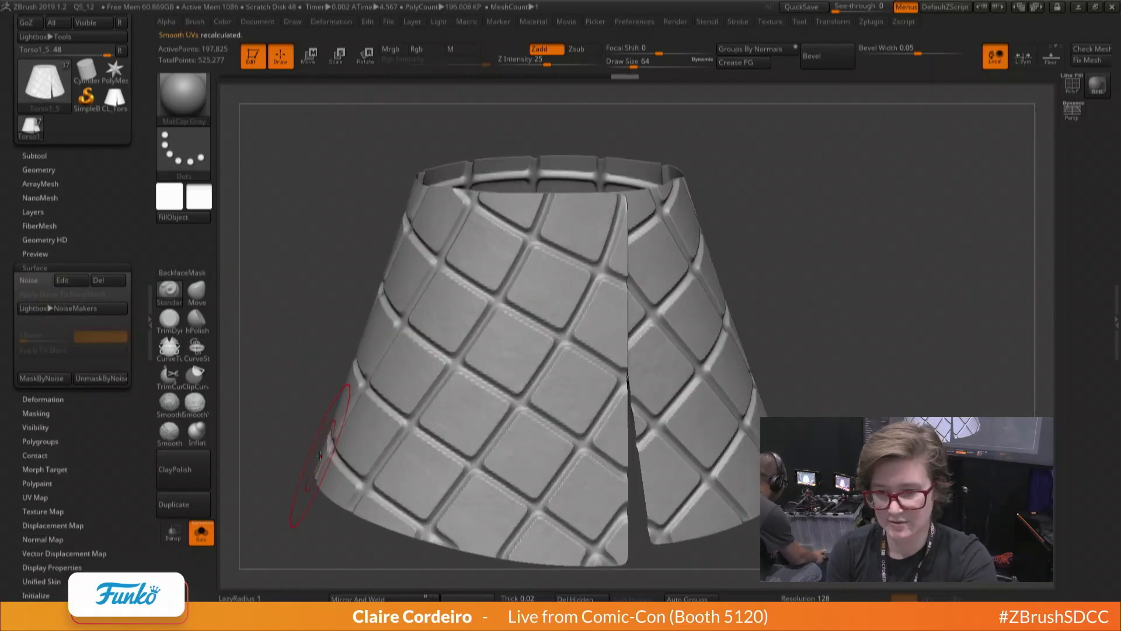
right_click_drag(351, 464, 306, 393, "ctrl")
right_click_drag(276, 344, 293, 408, "ctrl")
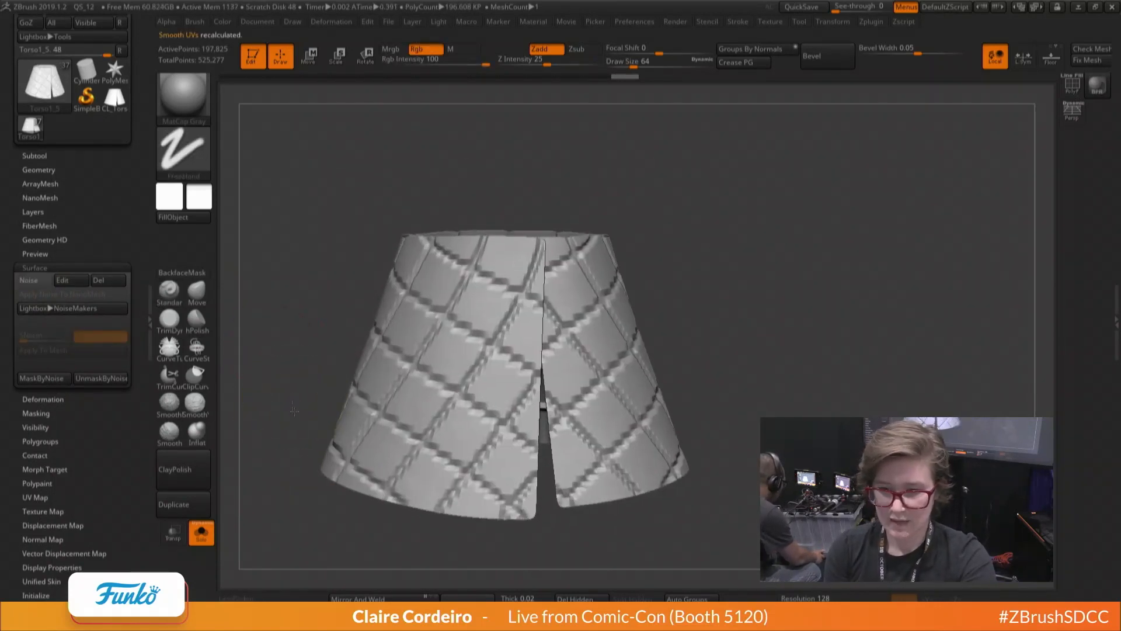
Try slightly inflating the whole quilted skirt mesh with the Inflate deformation and undo it
left_click_drag(142, 408, 6, 274)
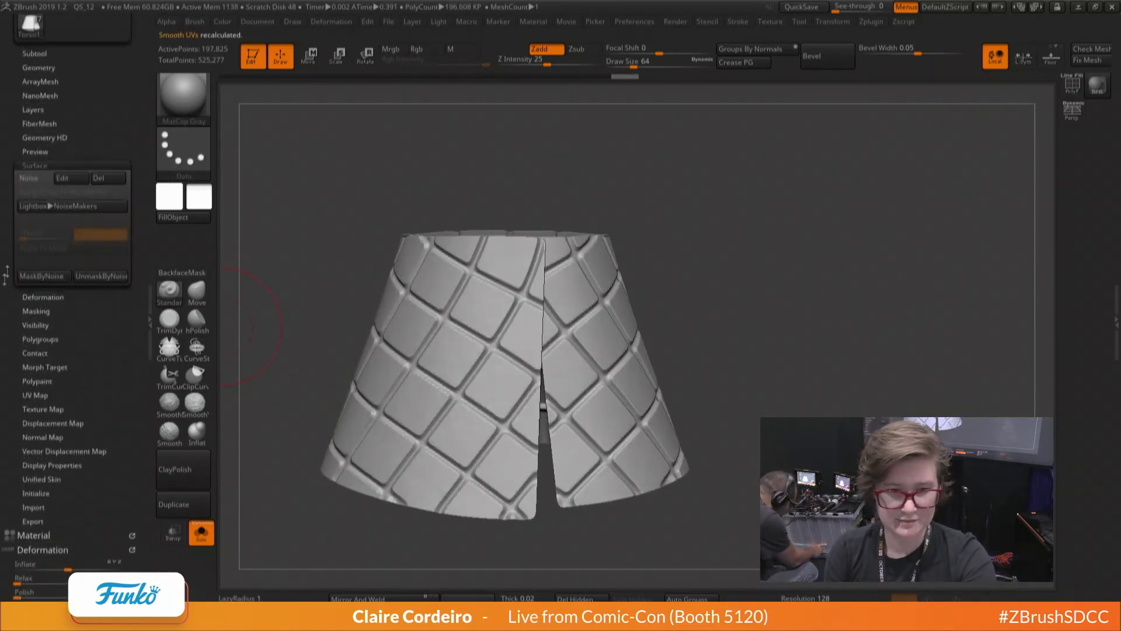
left_click(29, 297)
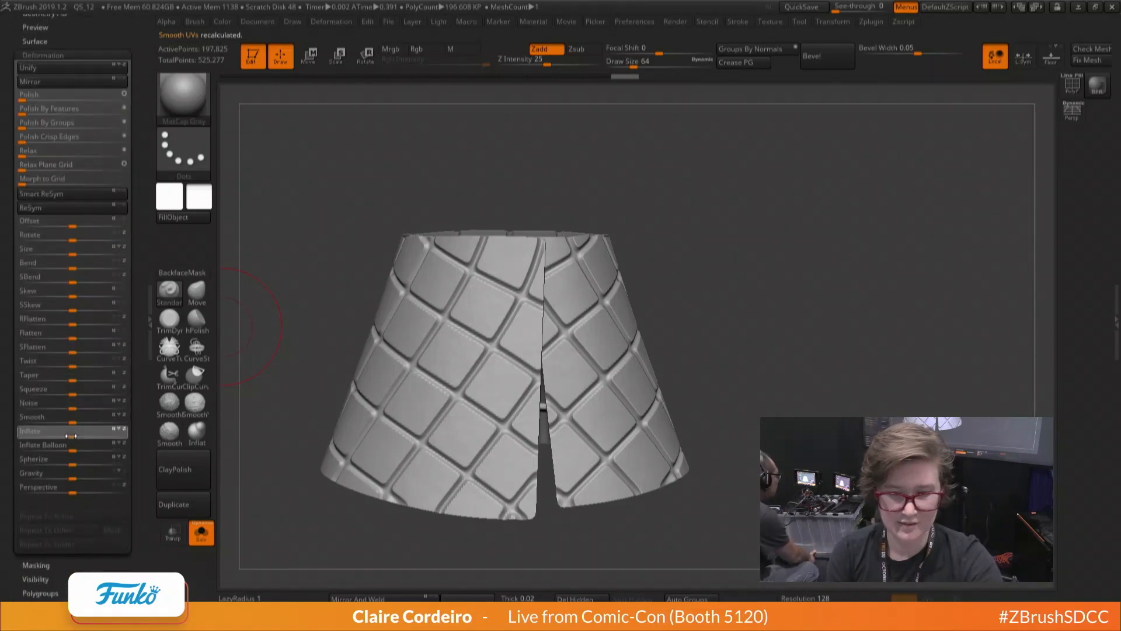
left_click_drag(70, 436, 74, 438)
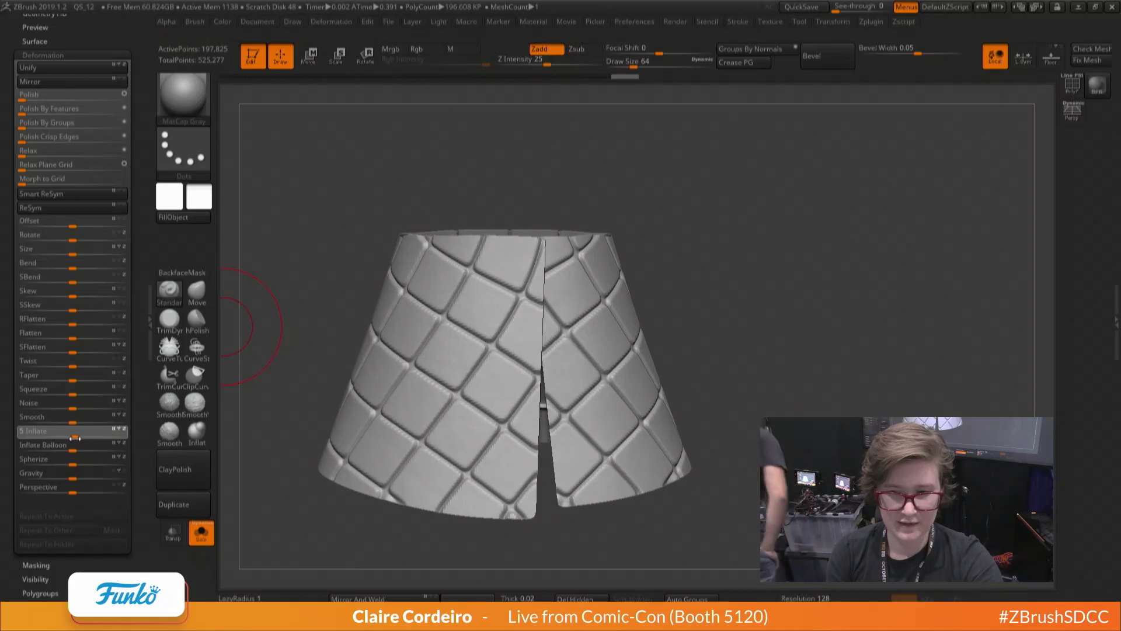
mouse_move(289, 385)
left_mouse_down()
mouse_move(300, 393)
mouse_move(270, 347)
left_mouse_up()
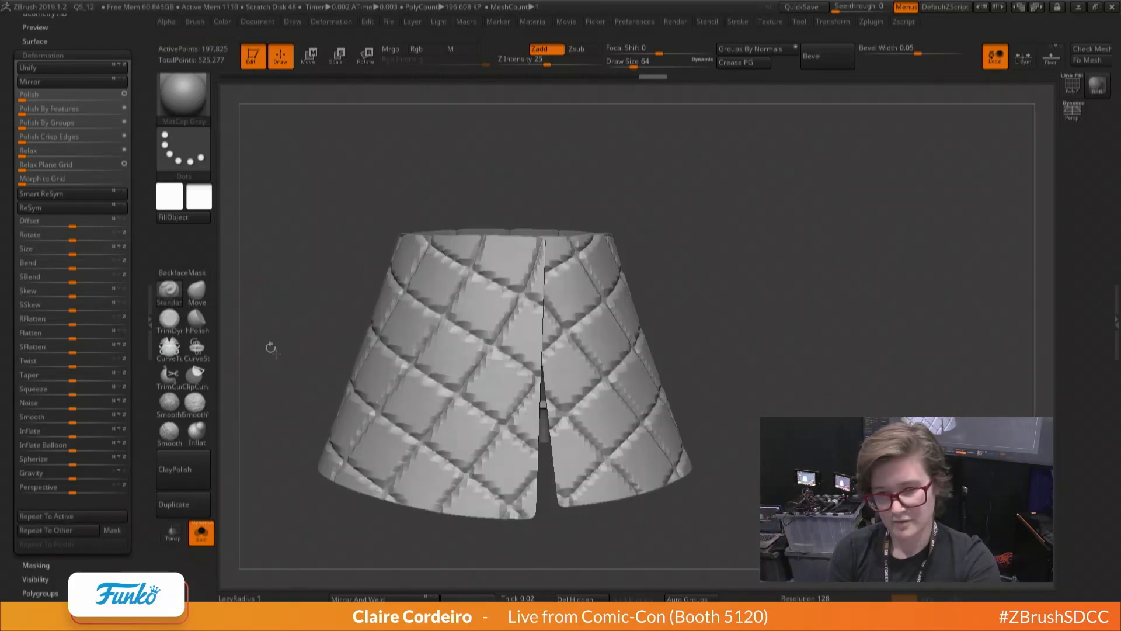
Try masking the skirt by cavity with a blur of 2 and undo the mask
left_click_drag(128, 390, 120, 348)
left_click(24, 467)
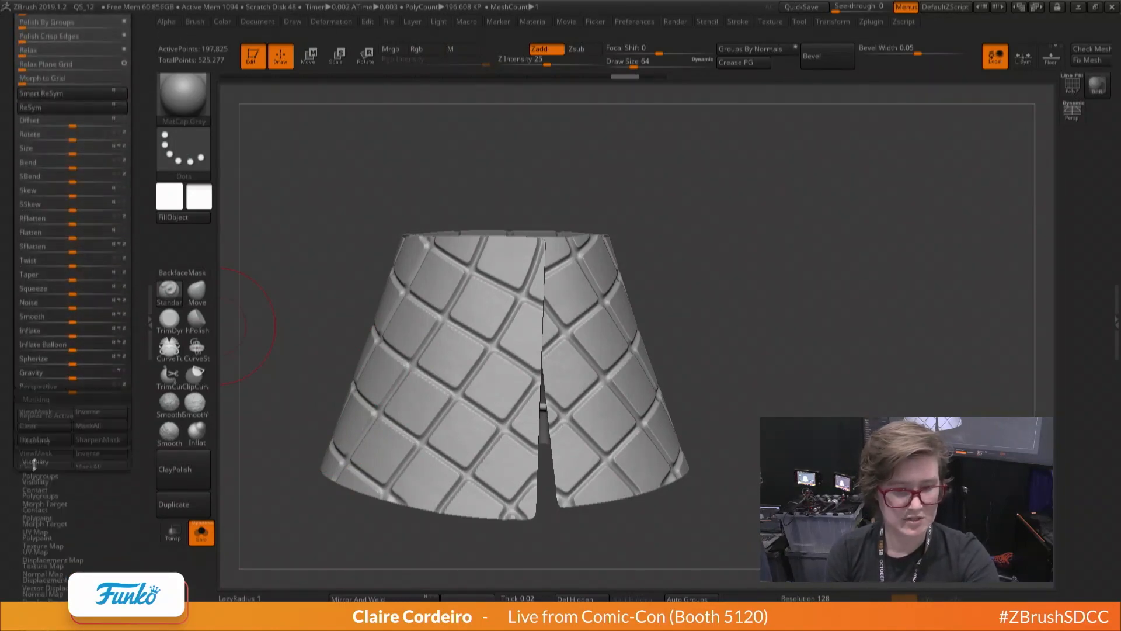
left_click(35, 335)
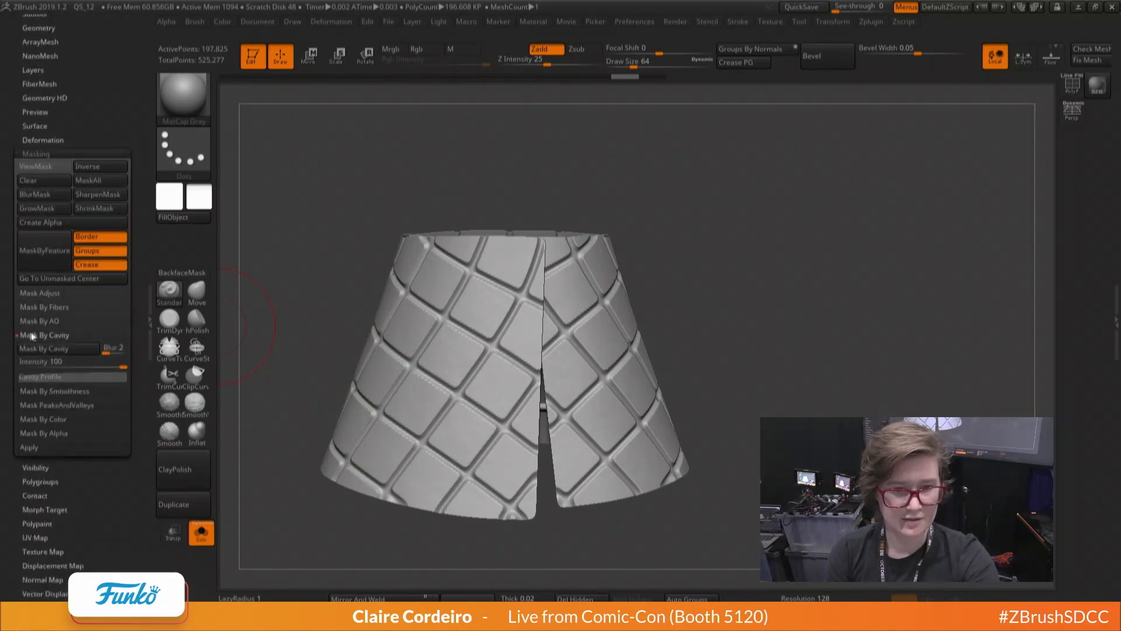
left_click(45, 349)
key("ctrl+h")
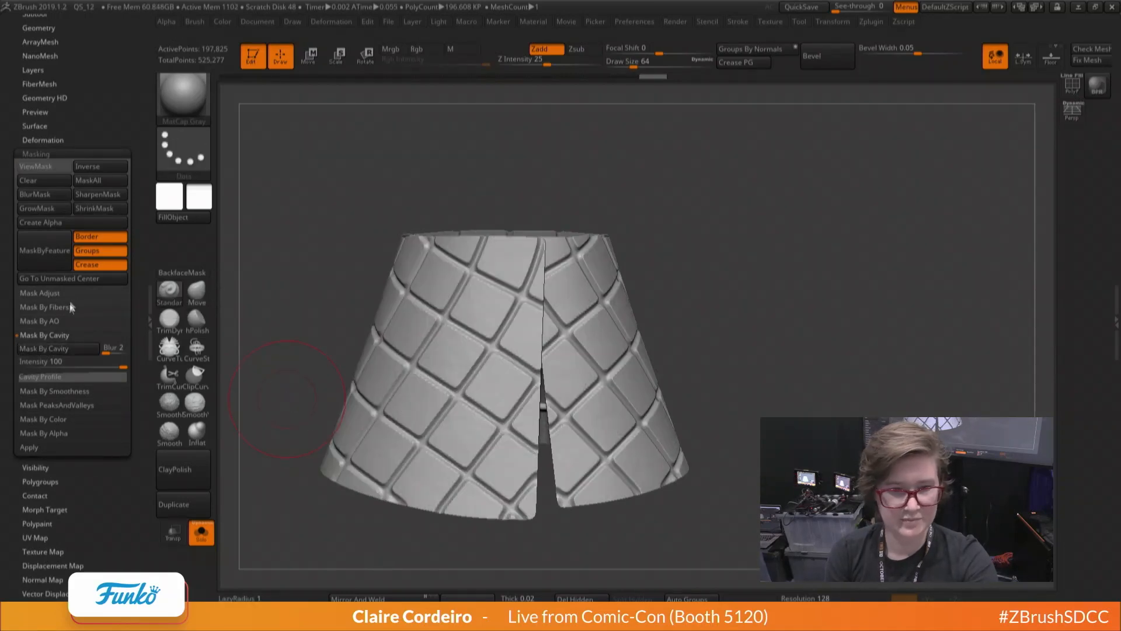
left_click(78, 347)
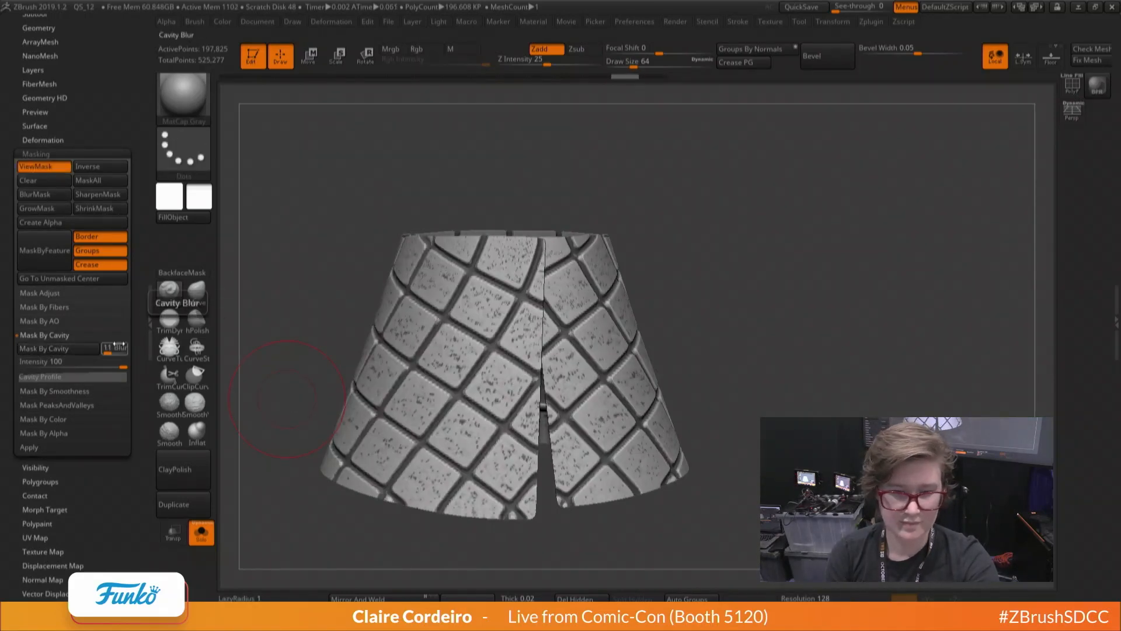
key("ctrl+z")
Try cavity masks on the skirt with the blur raised to 37 and then higher, undoing each one
left_click_drag(108, 350, 112, 350)
left_click(82, 349)
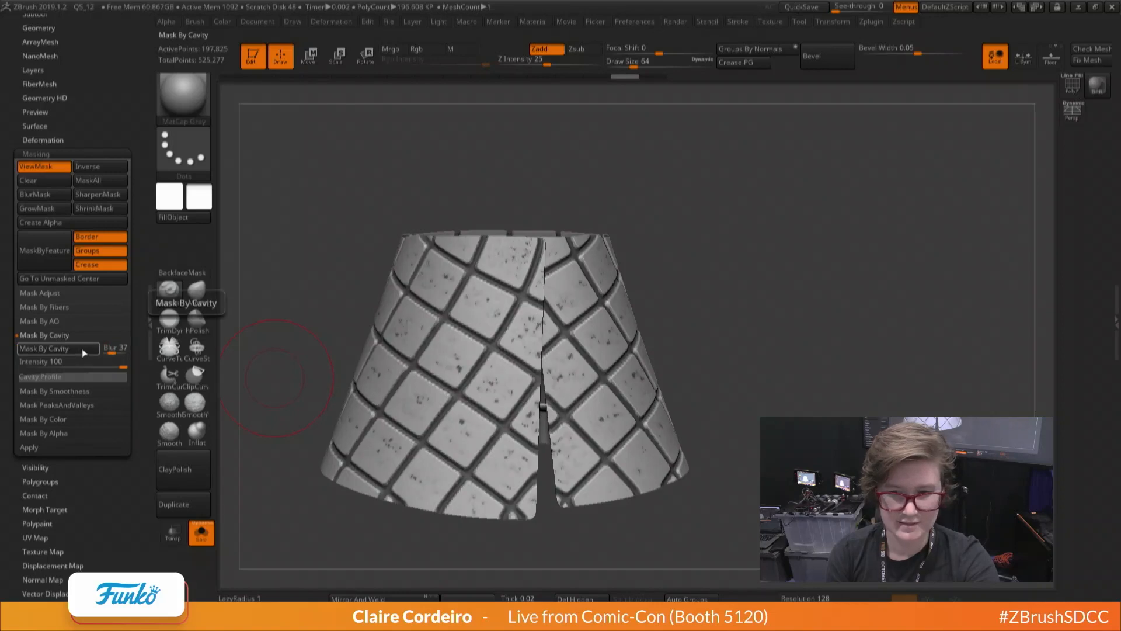
key("ctrl+z")
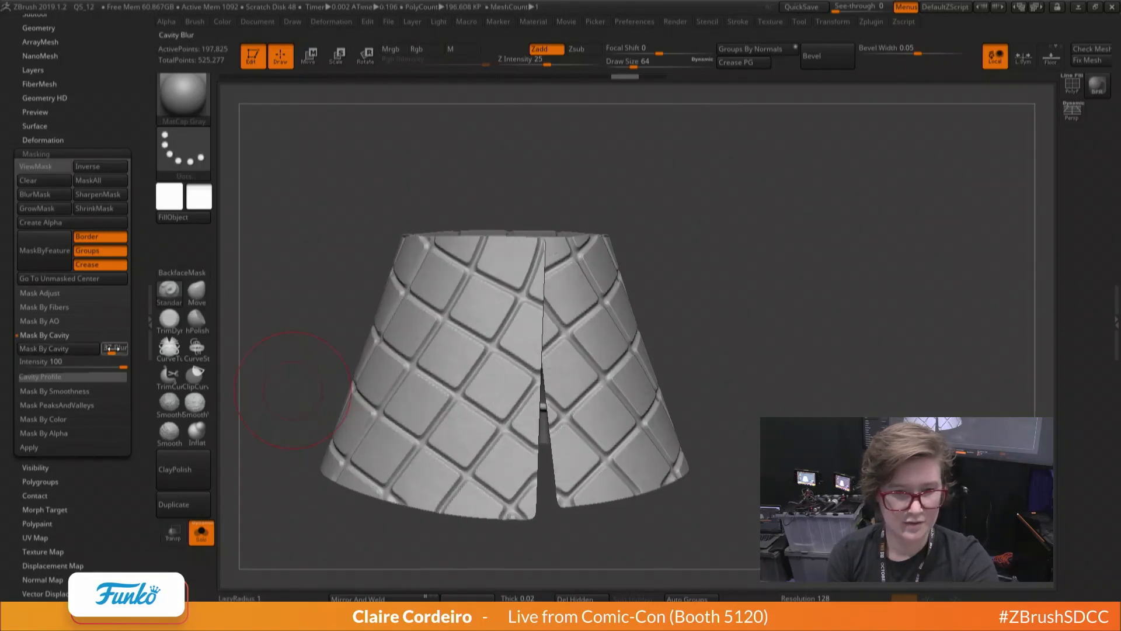
left_click(87, 349)
key("ctrl+z")
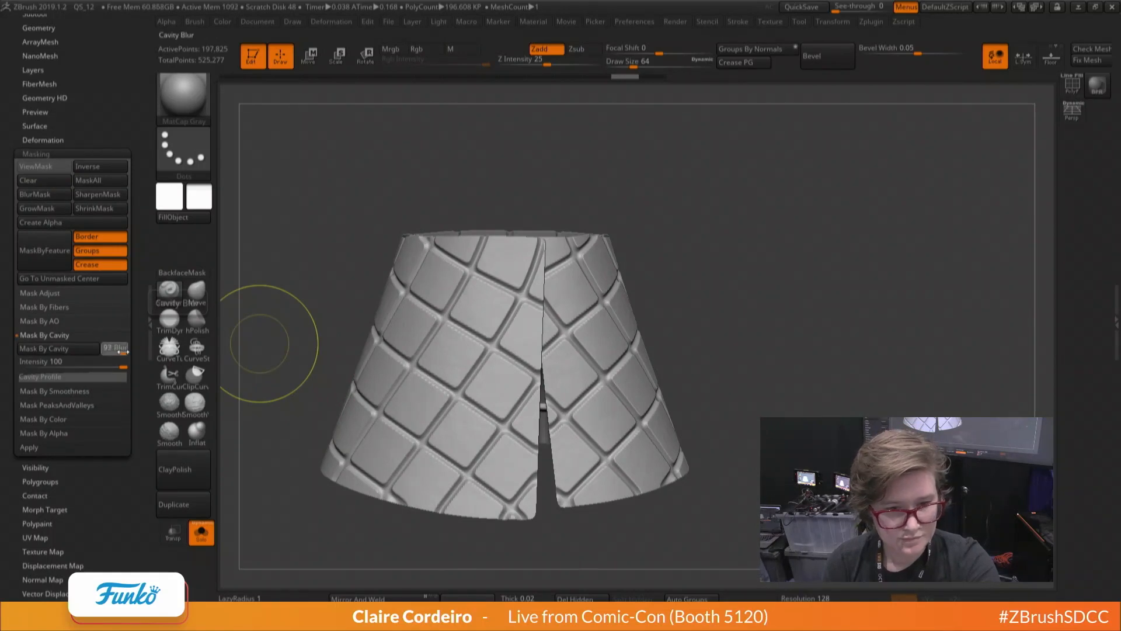
Raise the cavity mask blur to its maximum, test the mask on the skirt and undo it
left_click_drag(123, 351, 130, 352)
left_click(88, 350)
left_click_drag(318, 420, 313, 374)
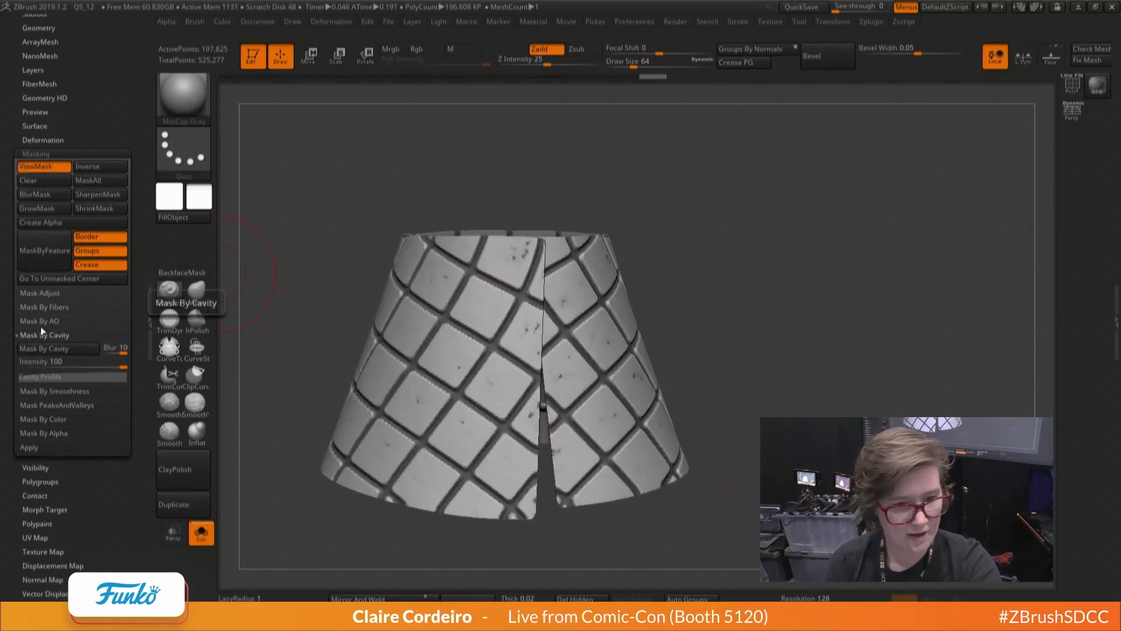
key("ctrl+z")
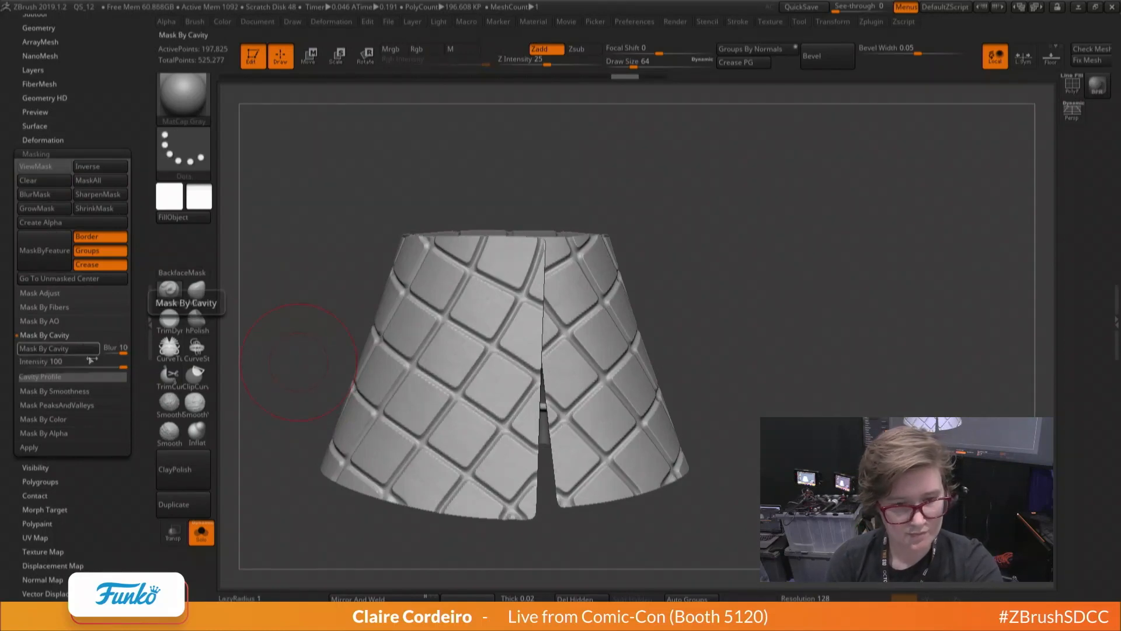
Lower the cavity mask intensity to about 17 and mask the skirt's grooves by cavity
mouse_move(113, 365)
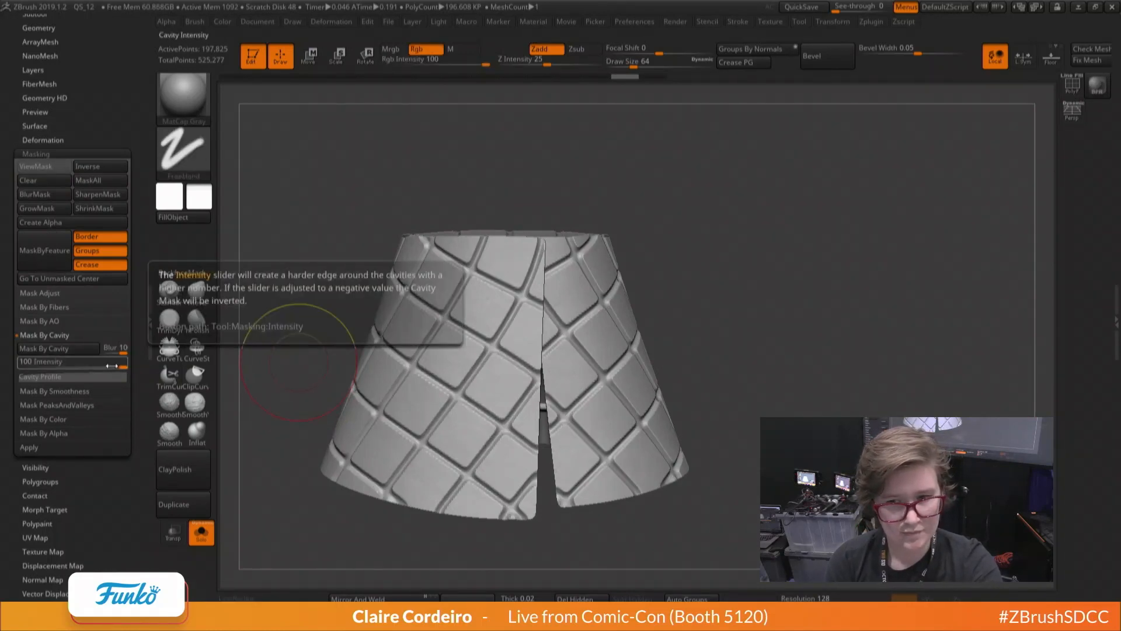
left_click_drag(111, 364, 90, 362)
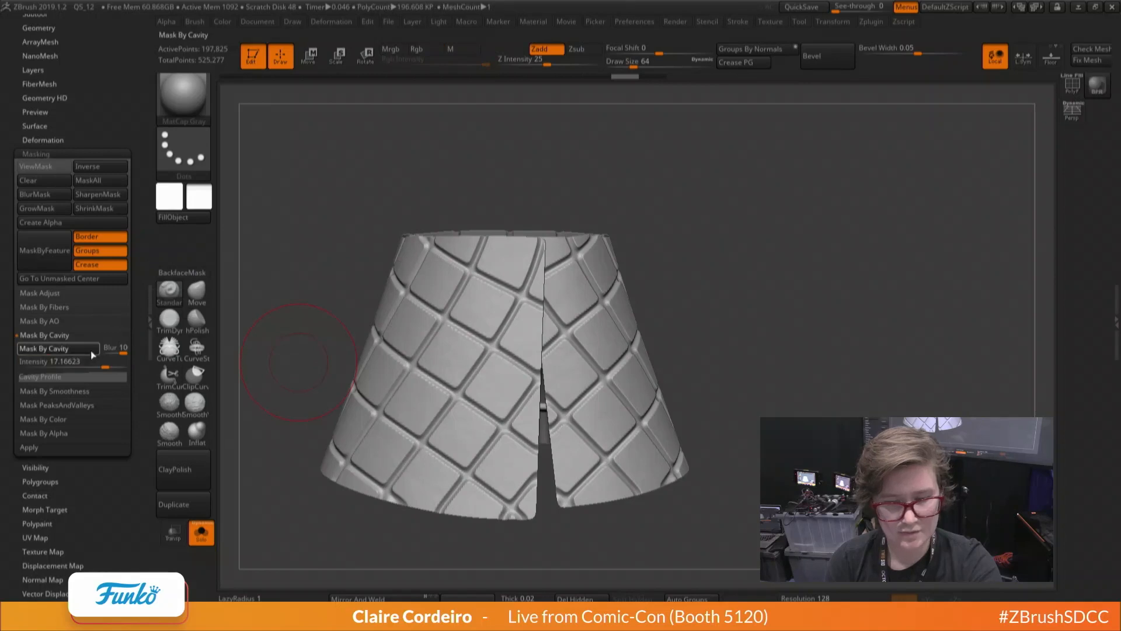
left_click(90, 351)
mouse_move(298, 362)
left_mouse_down()
mouse_move(342, 380)
mouse_move(316, 380)
left_mouse_up()
right_click_drag(315, 380, 295, 374, "ctrl")
Try inflating the unmasked panels of the skirt and clearing the groove mask, and undo both
scroll(50, 465, "down", 5)
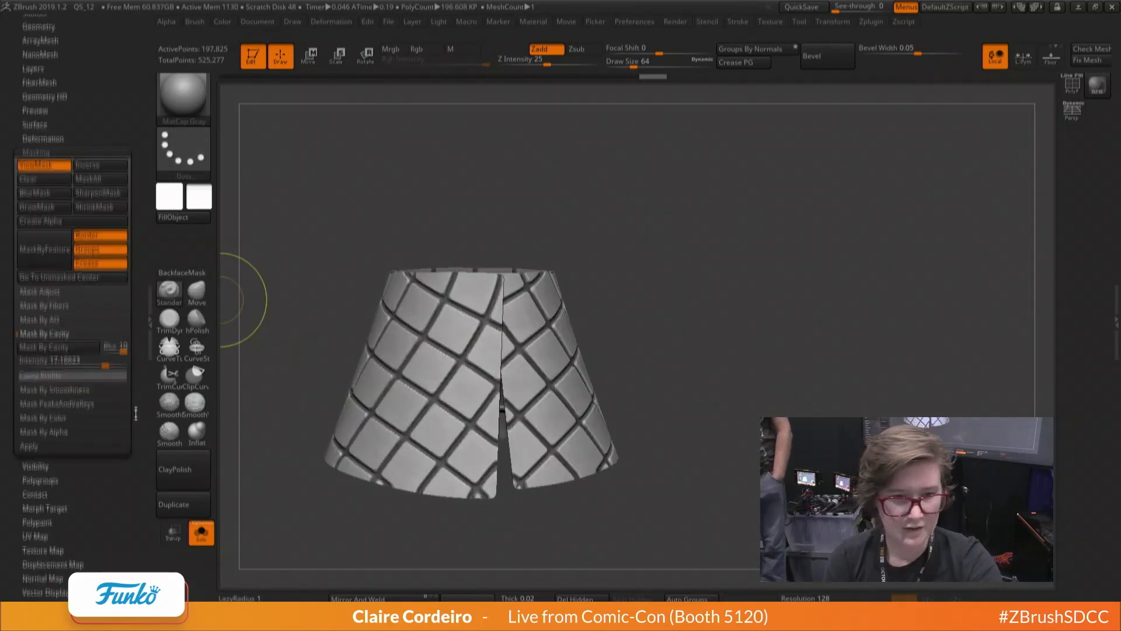
scroll(78, 299, "up", 10)
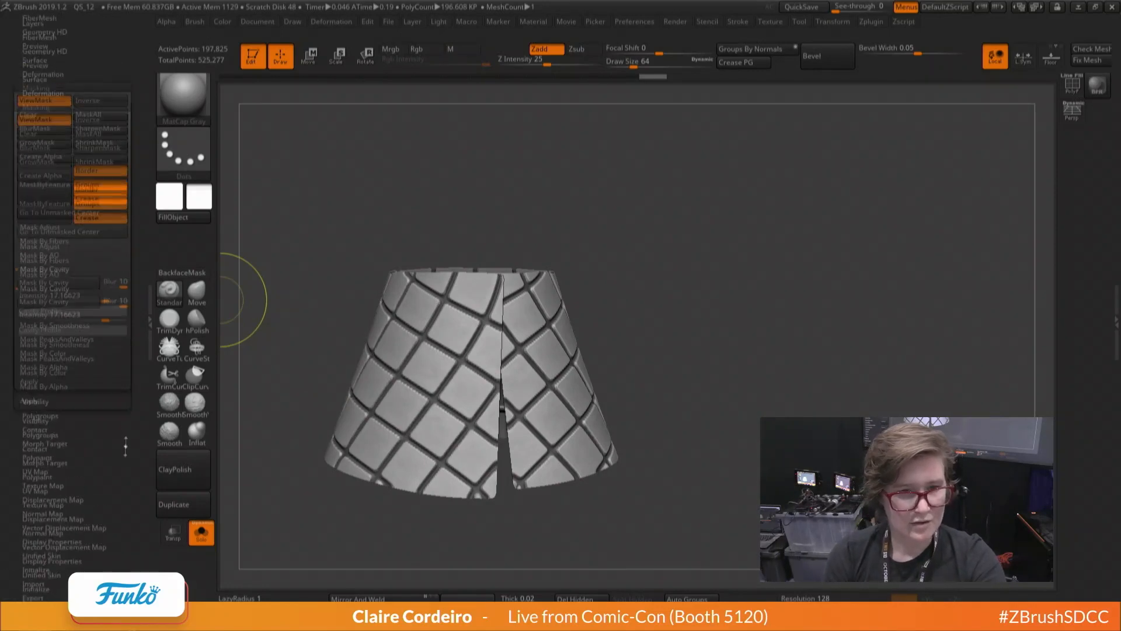
left_click(52, 277)
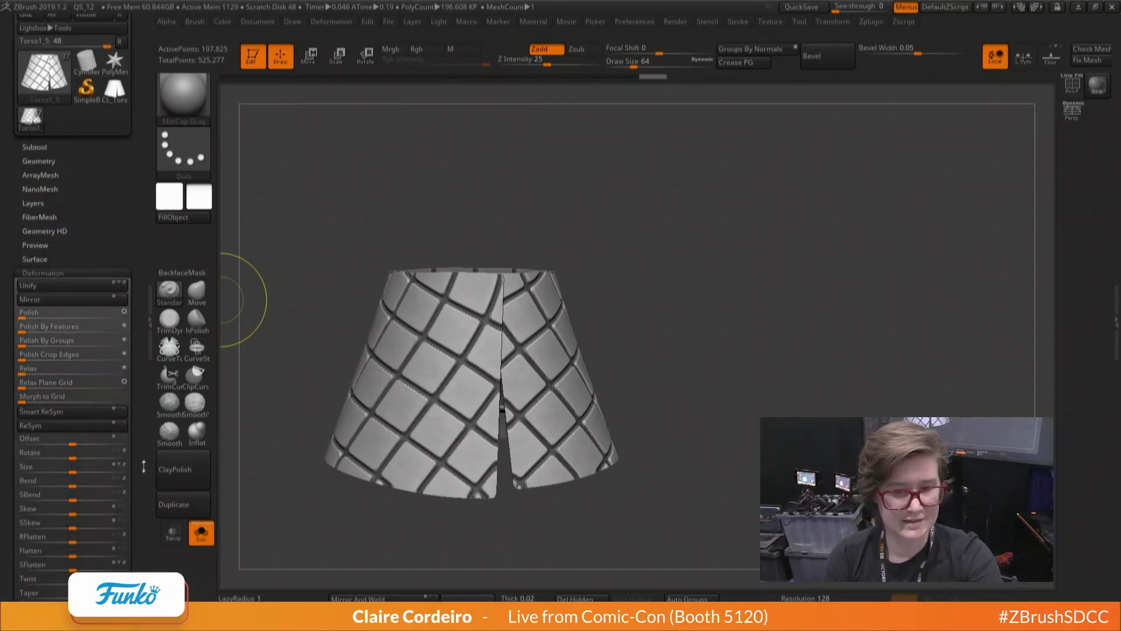
scroll(93, 328, "down", 10)
left_click_drag(71, 411, 76, 411)
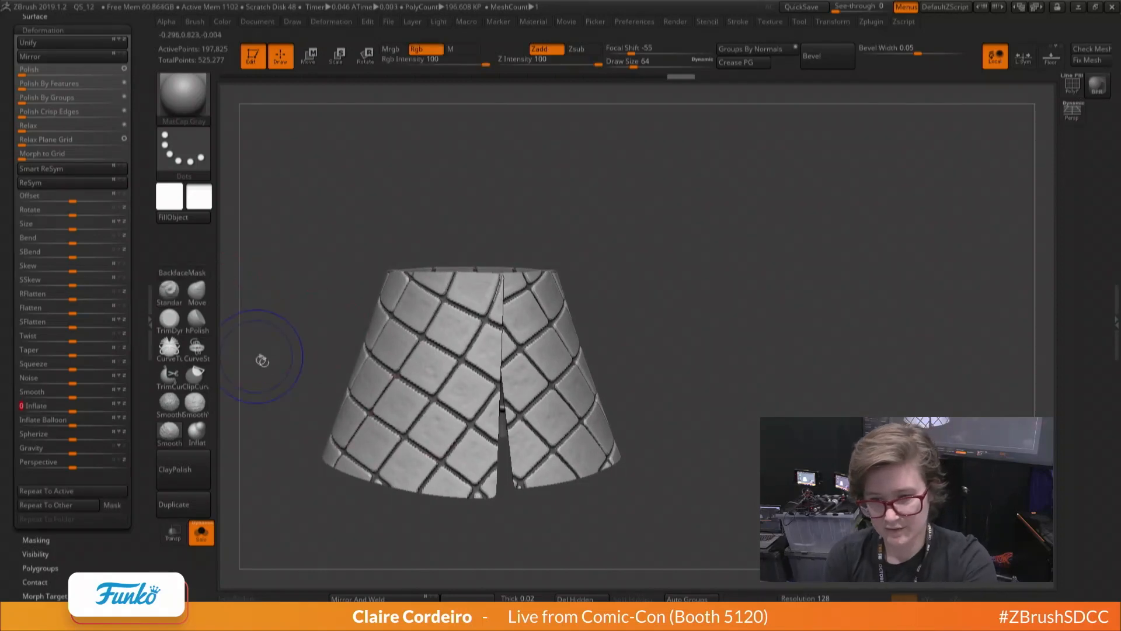
key("shift+f")
key("ctrl+z")
mouse_move(275, 365)
left_mouse_down("ctrl")
mouse_move(290, 415)
mouse_move(275, 429)
left_mouse_up("ctrl")
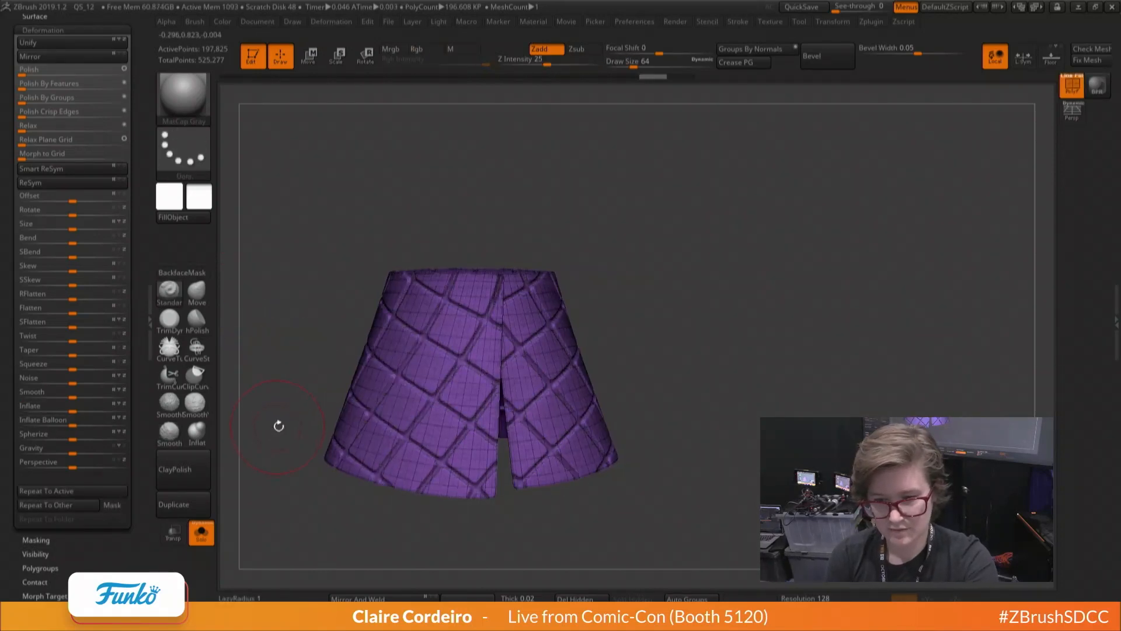
key("ctrl+z")
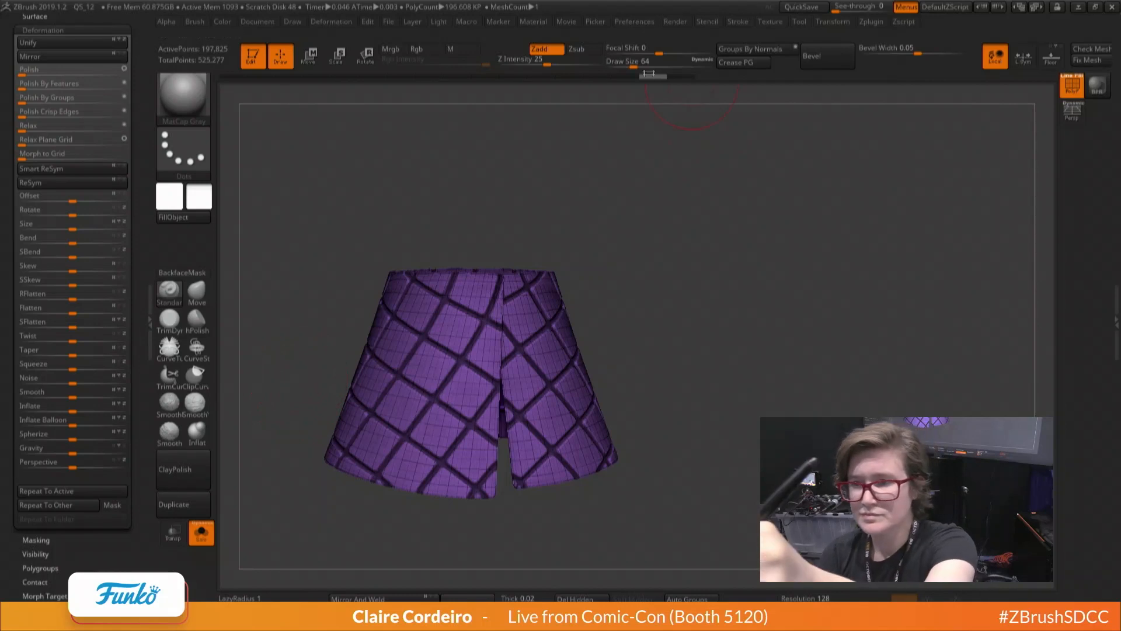
Compare the skirt with and without its mask in the undo history and hide the polyframe display
left_click(682, 75)
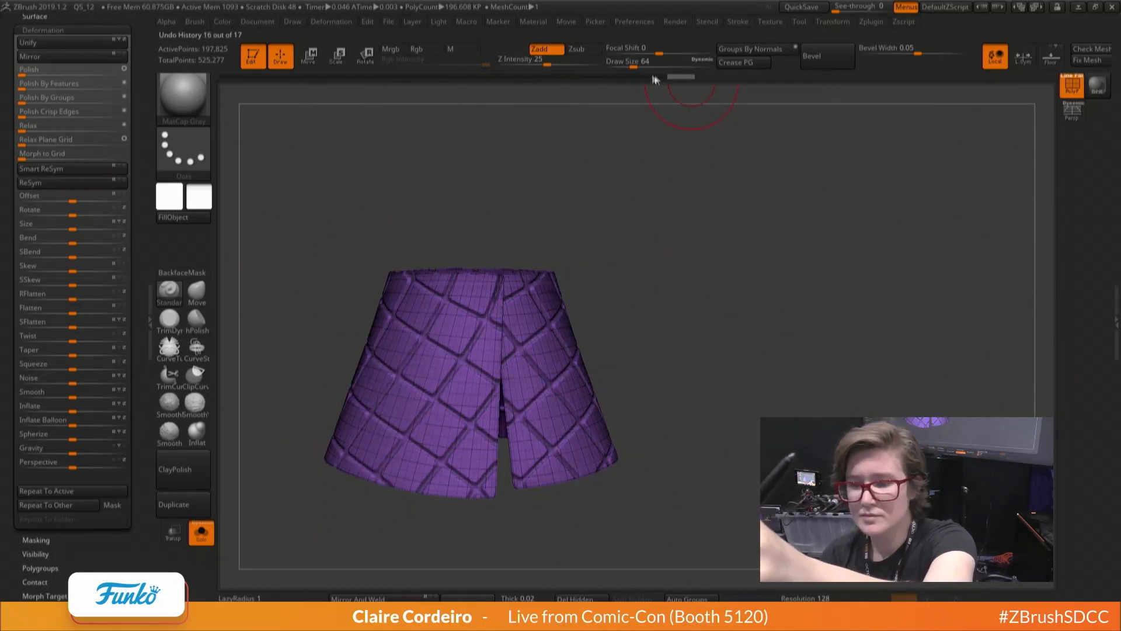
left_click(656, 76)
left_click(688, 77)
left_click(654, 76)
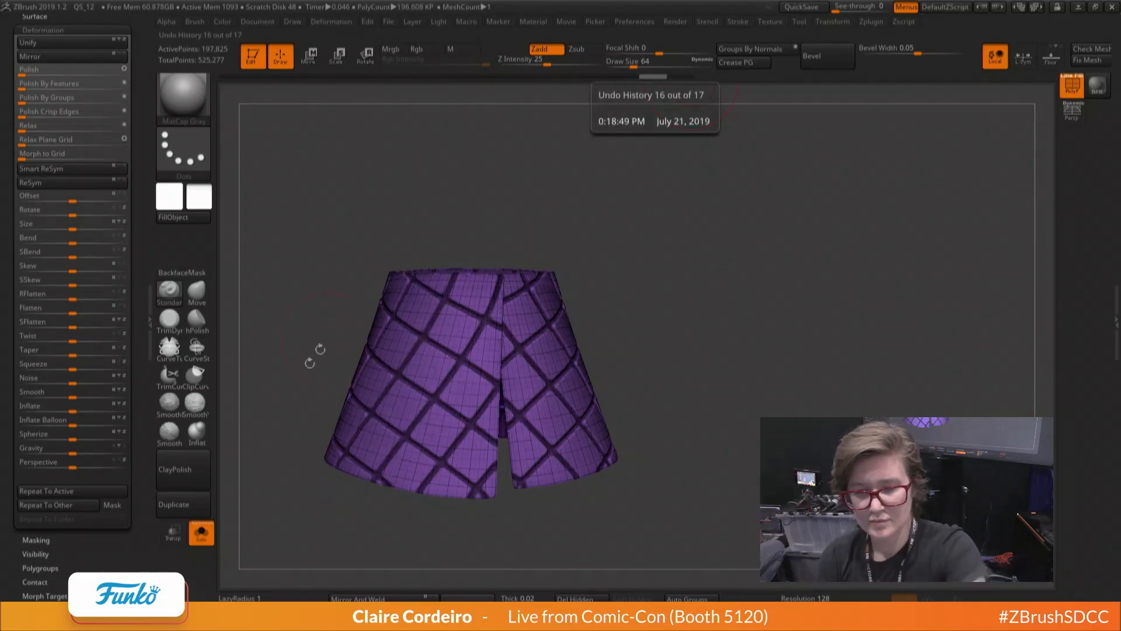
key("shift+f")
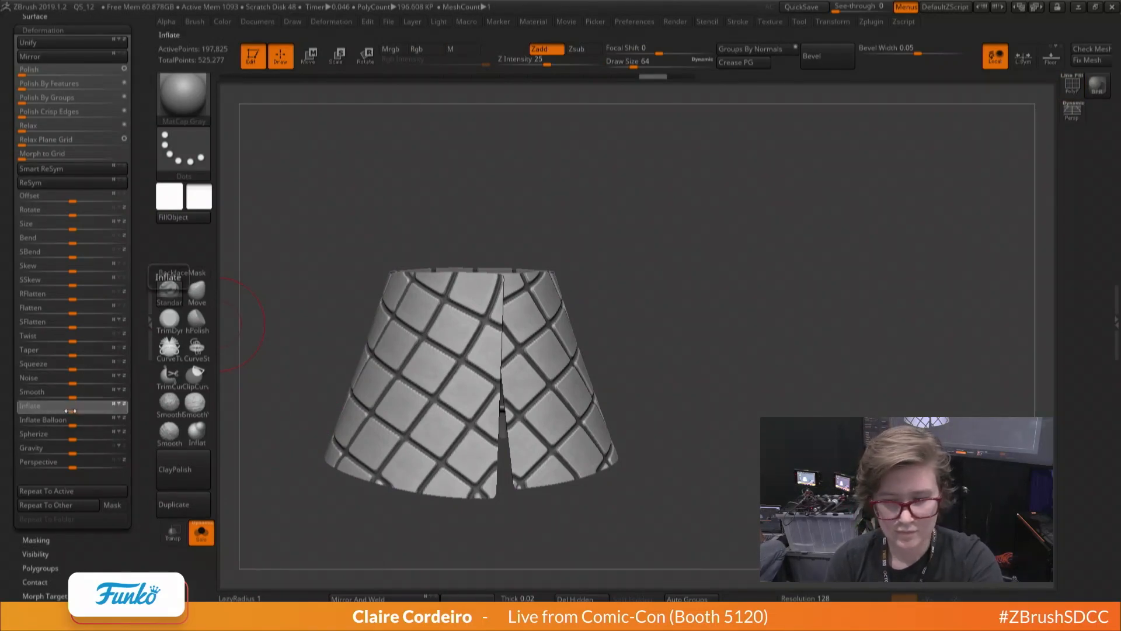
Try inflating the masked skirt slightly, undo it, and blur the groove mask
left_click_drag(69, 411, 73, 412)
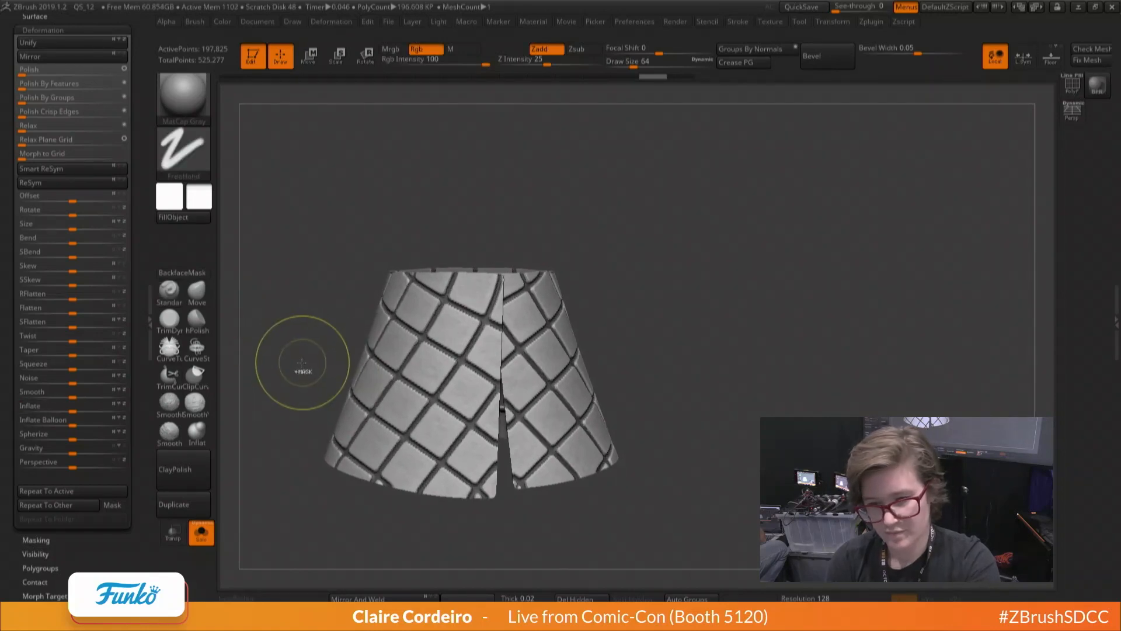
left_click(302, 367, "ctrl")
left_click(302, 370, "ctrl")
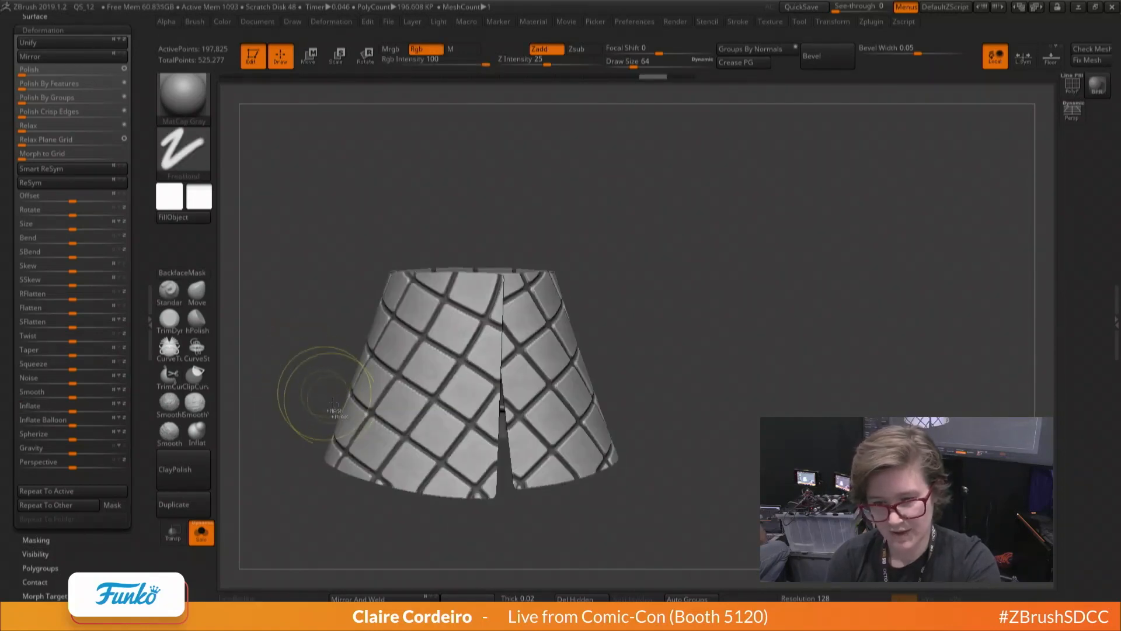
left_click(367, 451, "ctrl")
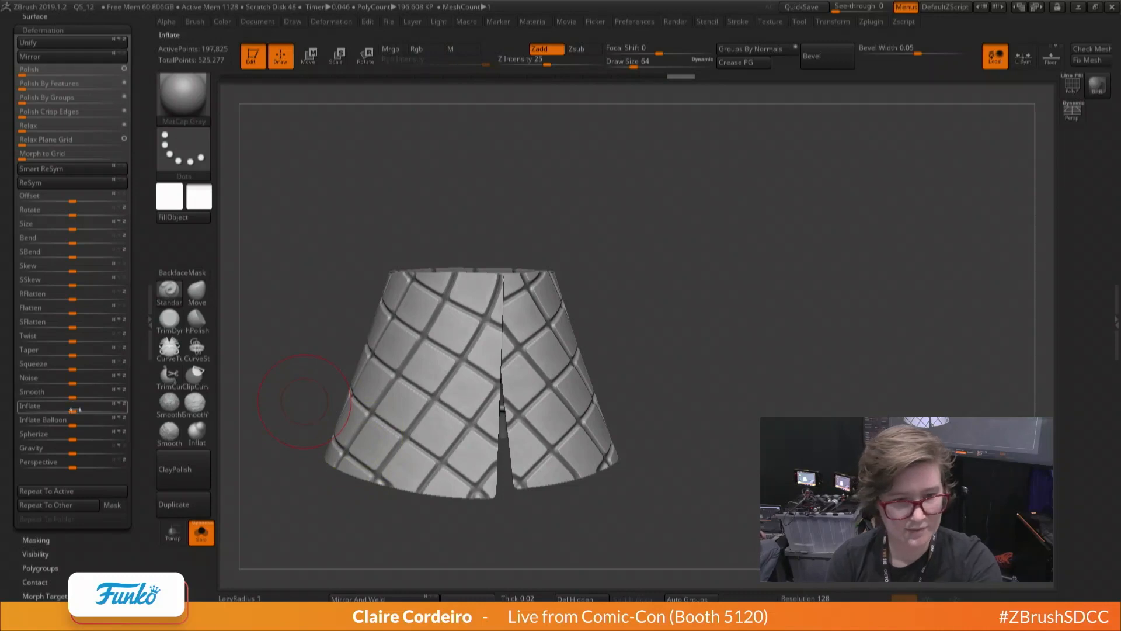
Try inflating the skirt panels with the softened groove mask, clear the mask and undo the attempt
left_click_drag(74, 411, 75, 413)
mouse_move(305, 366)
left_mouse_down()
mouse_move(343, 400)
mouse_move(295, 350)
left_mouse_up()
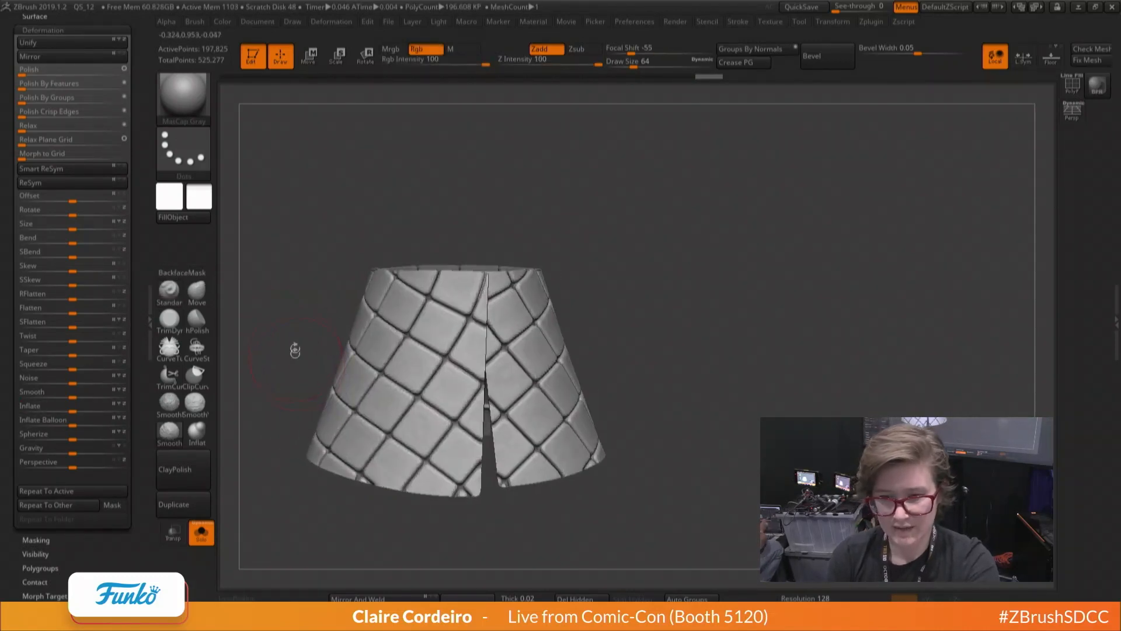
left_click_drag(295, 418, 280, 438, "ctrl")
Check the quilted skirt together with the full figure and isolate it again in Solo mode
left_click(202, 535)
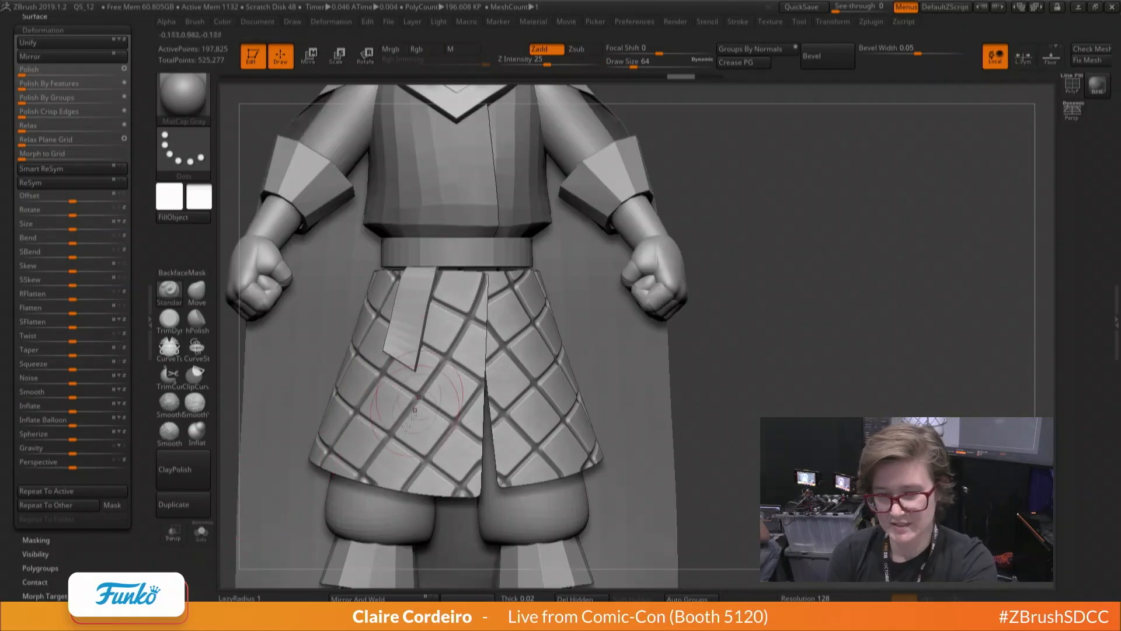
left_click(201, 533)
mouse_move(296, 395)
right_mouse_down("ctrl")
mouse_move(315, 404)
mouse_move(278, 392)
mouse_move(327, 413)
mouse_move(283, 387)
right_mouse_up("ctrl")
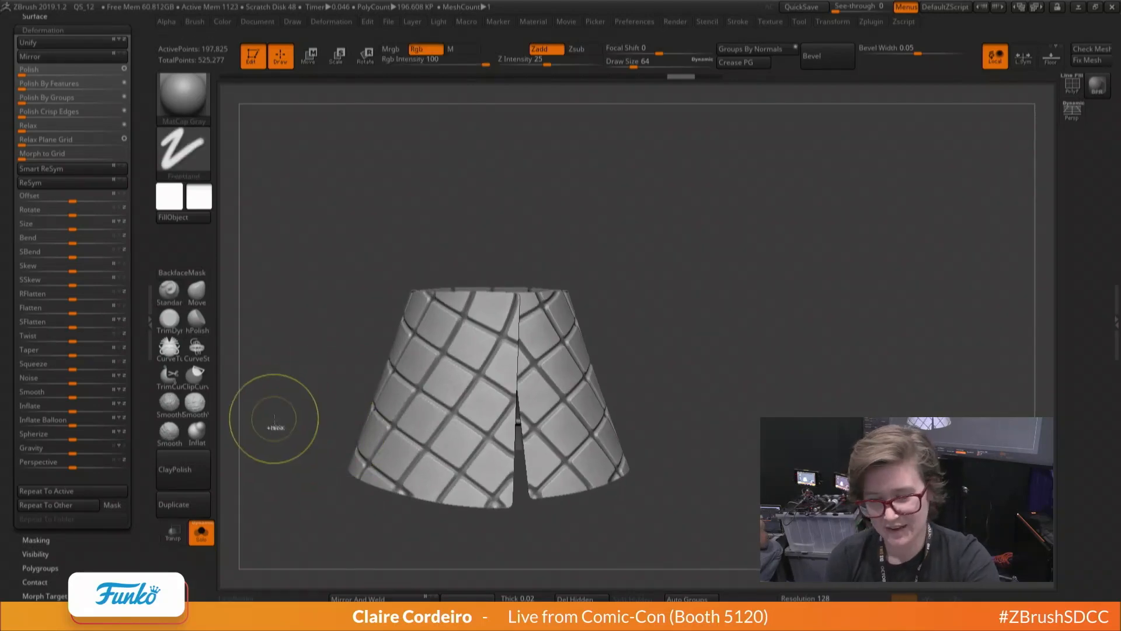
Inflate the skirt panels slightly between the masked grooves, comparing the puffiness before and after through undo and redo
mouse_move(275, 426)
right_mouse_down("ctrl")
mouse_move(283, 443)
mouse_move(271, 425)
right_mouse_up("ctrl")
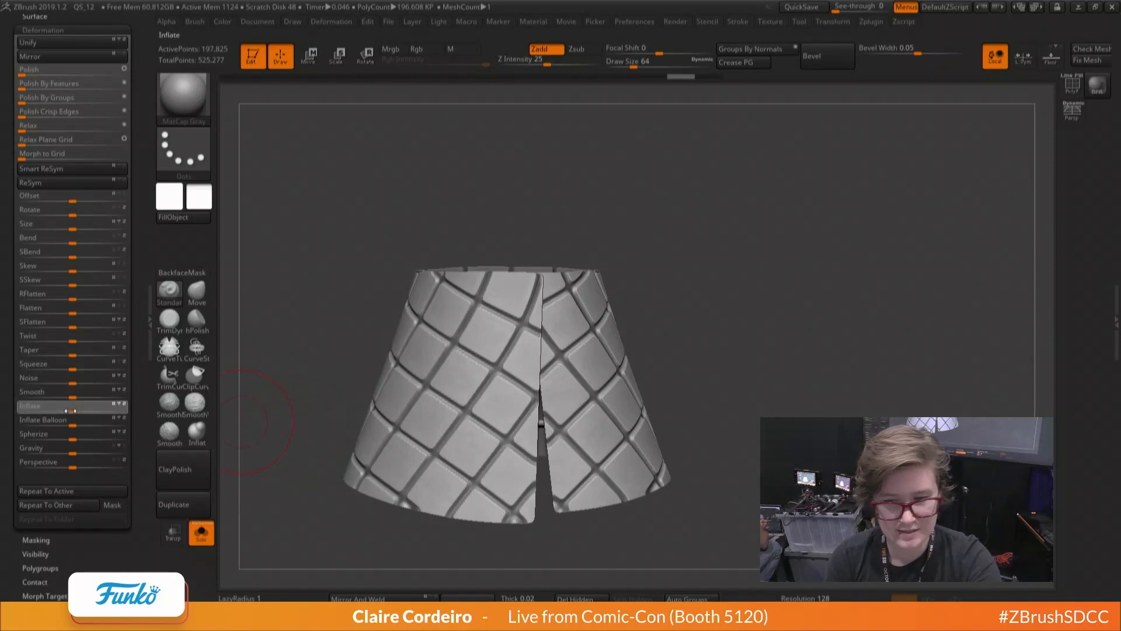
left_click_drag(70, 411, 78, 412)
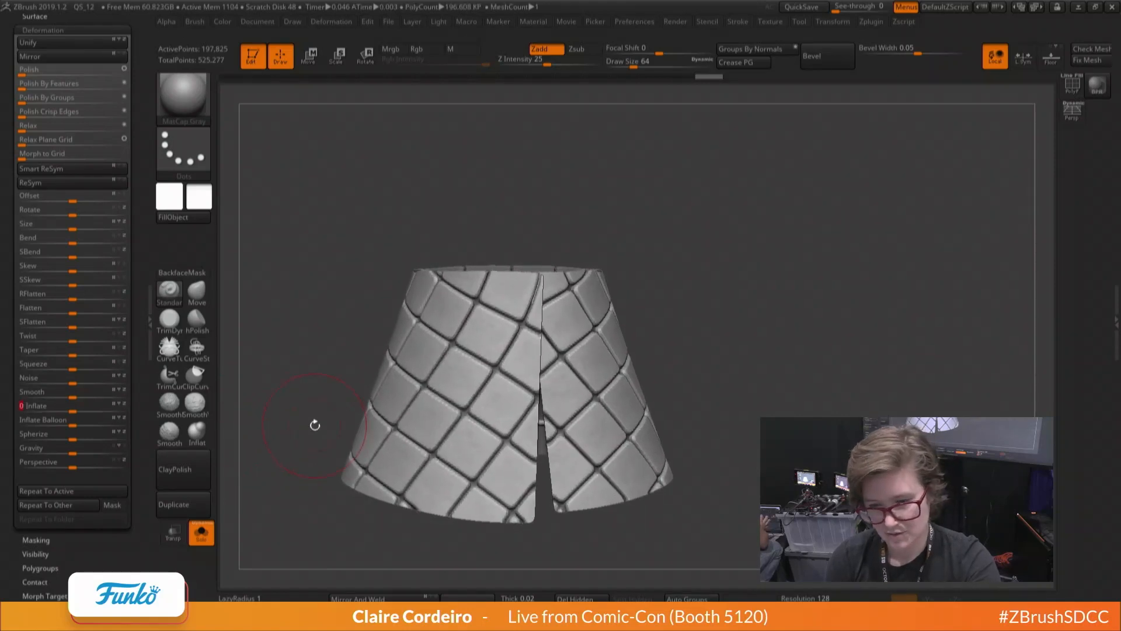
key("ctrl+z")
key("ctrl+shift+z")
key("ctrl+z")
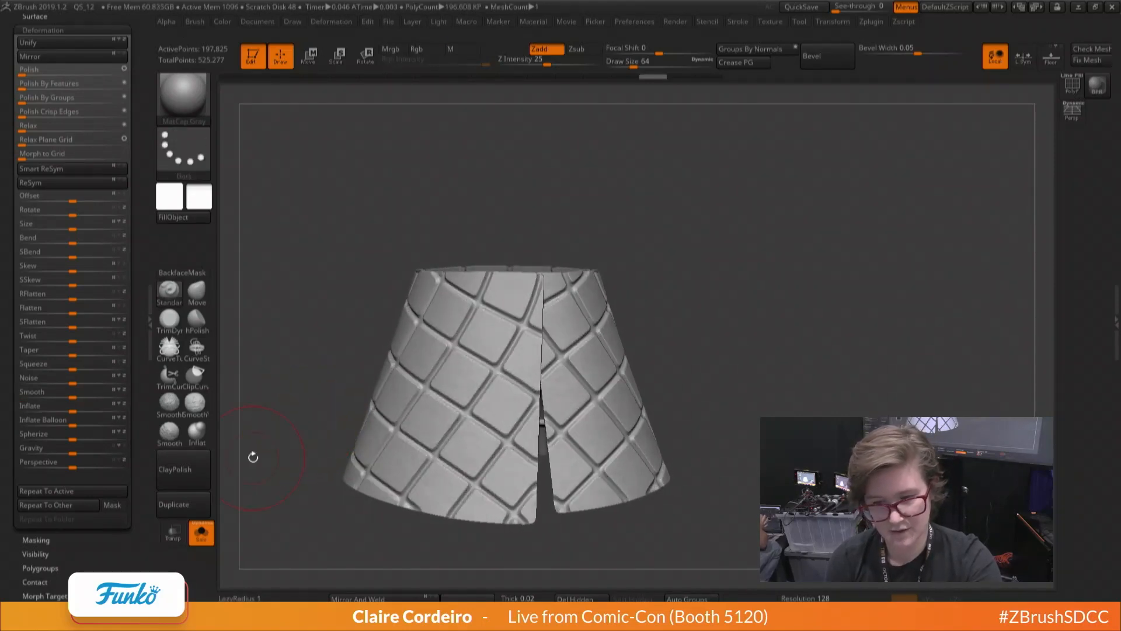
left_click_drag(71, 409, 74, 410)
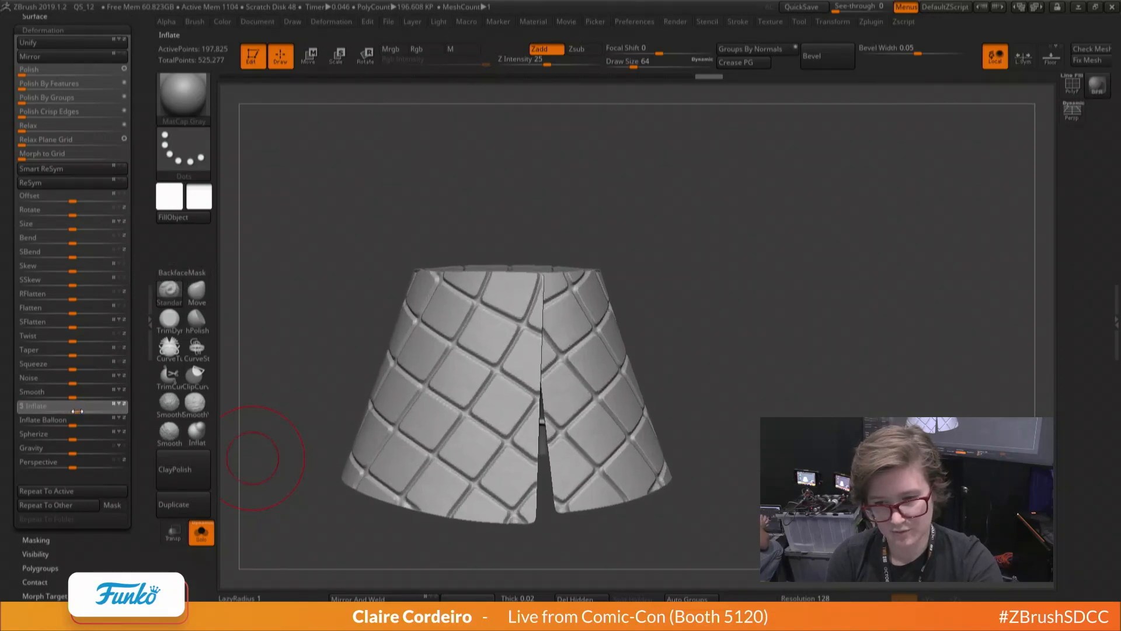
Check the inflated skirt on the full figure, then isolate it again in Solo mode
left_click(206, 536)
right_click_drag(401, 403, 321, 380, "ctrl")
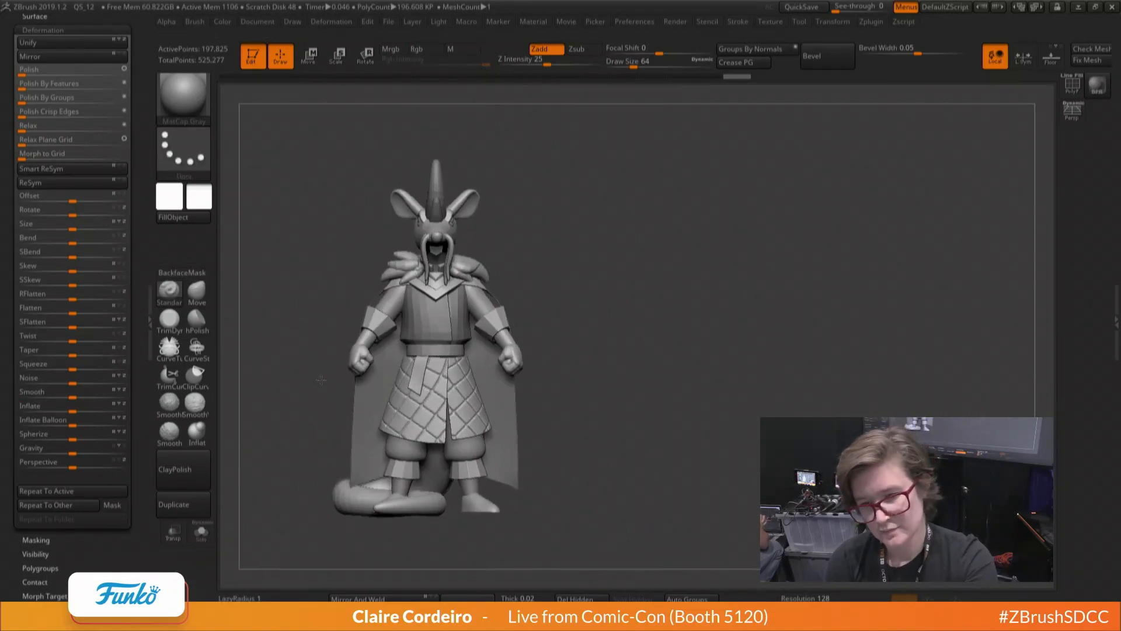
left_click_drag(321, 380, 286, 365)
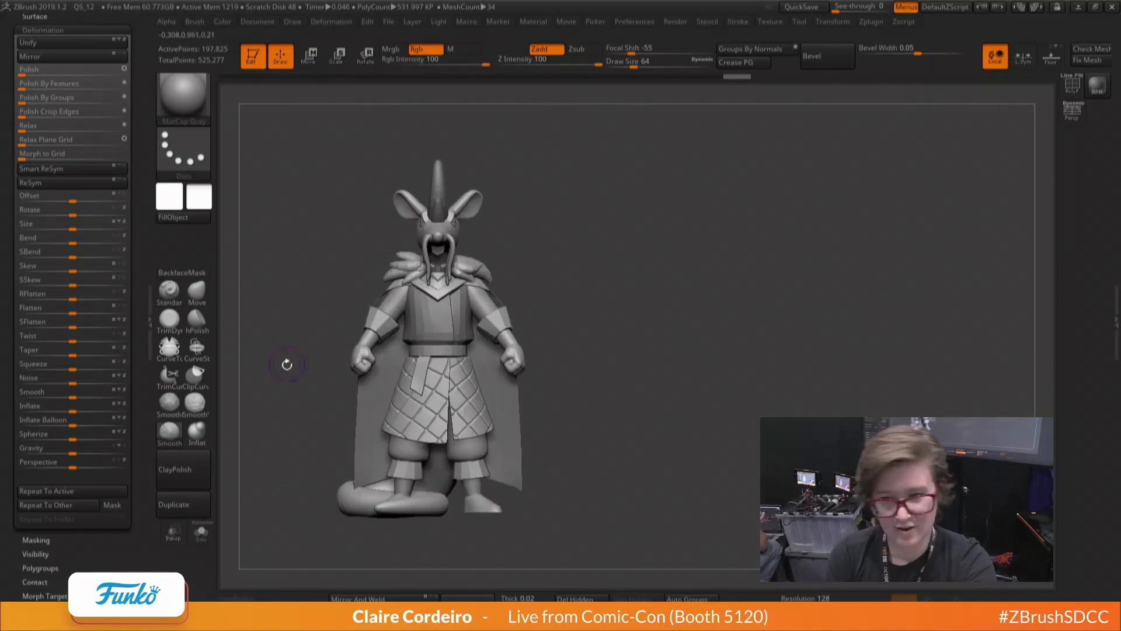
right_click_drag(287, 364, 283, 386, "ctrl")
left_click_drag(282, 386, 300, 363)
left_click(202, 532)
right_click_drag(280, 413, 241, 372, "ctrl")
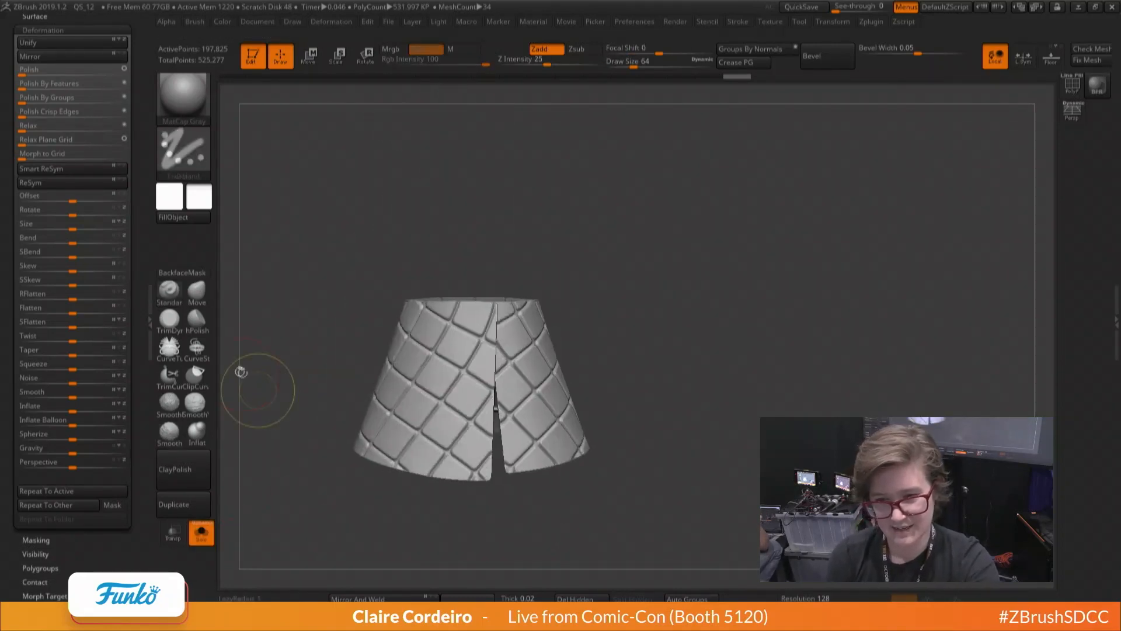
left_click_drag(240, 372, 429, 476)
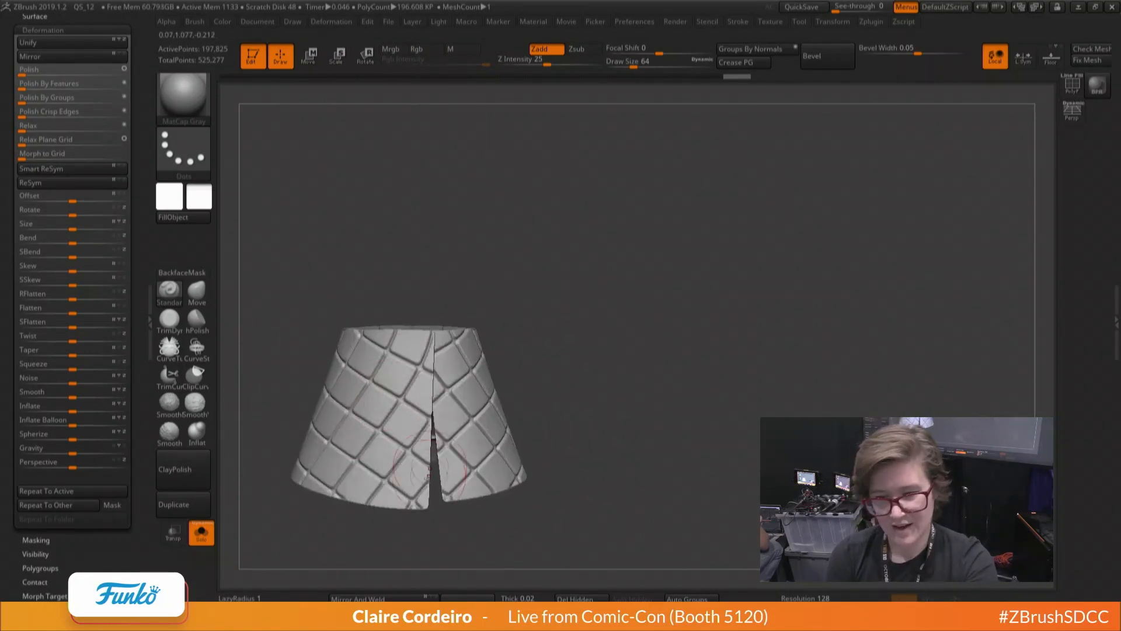
Turn off Solo mode and review the quilted skirt together with the rest of the figure
left_click(203, 541)
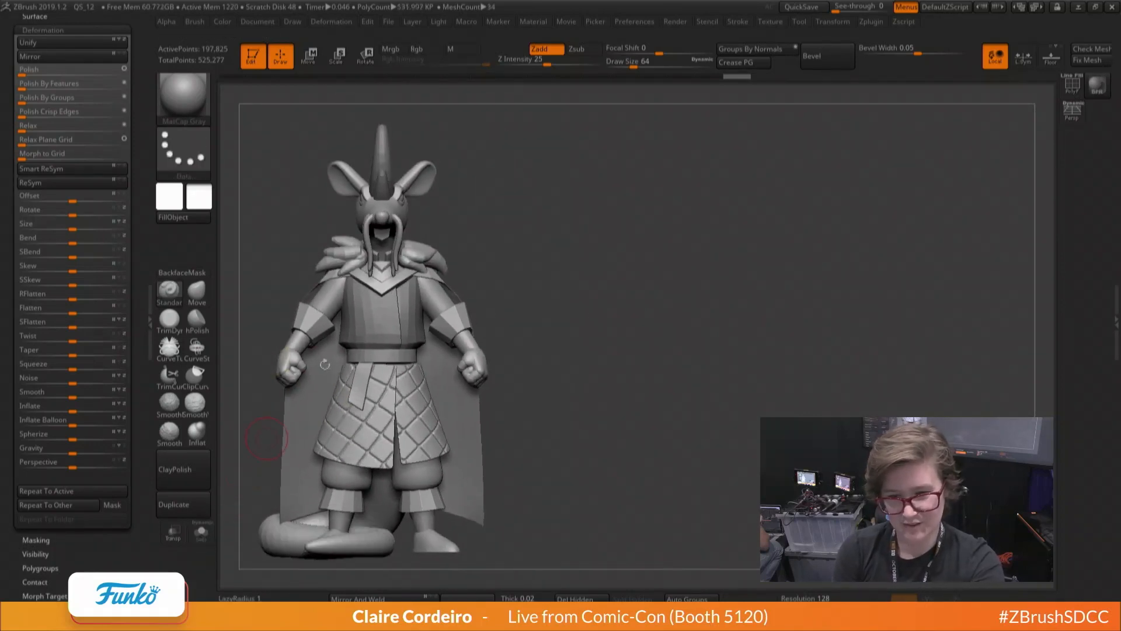
left_click_drag(267, 418, 271, 462, "alt")
mouse_move(368, 410)
right_mouse_down()
mouse_move(362, 438)
mouse_move(324, 456)
mouse_move(309, 409)
mouse_move(354, 400)
right_mouse_up()
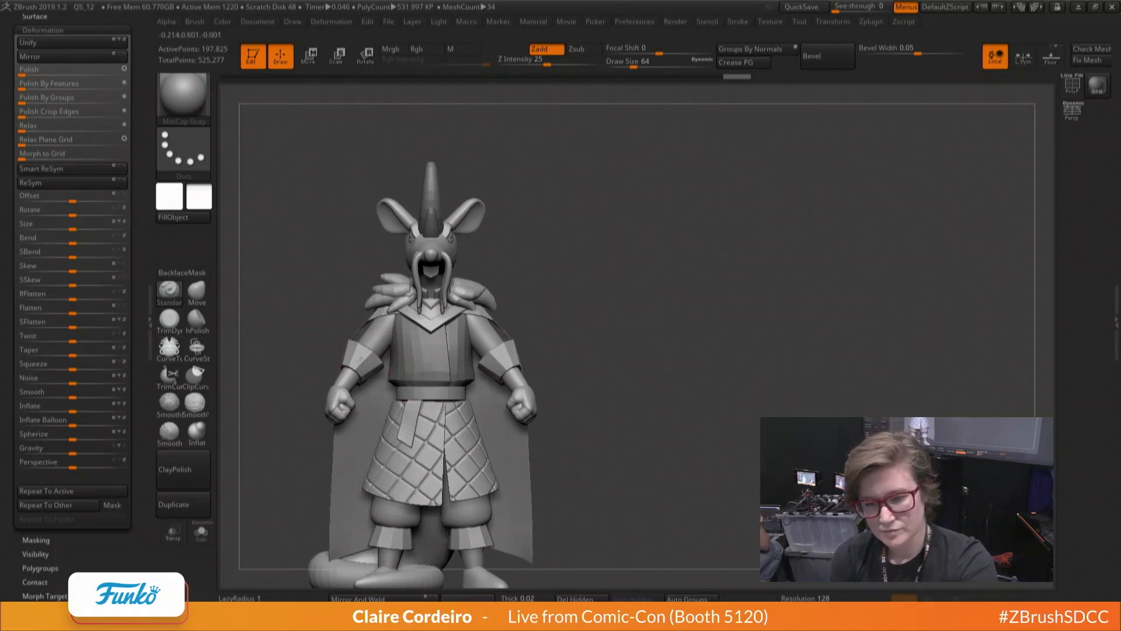
right_click_drag(408, 401, 367, 427, "alt")
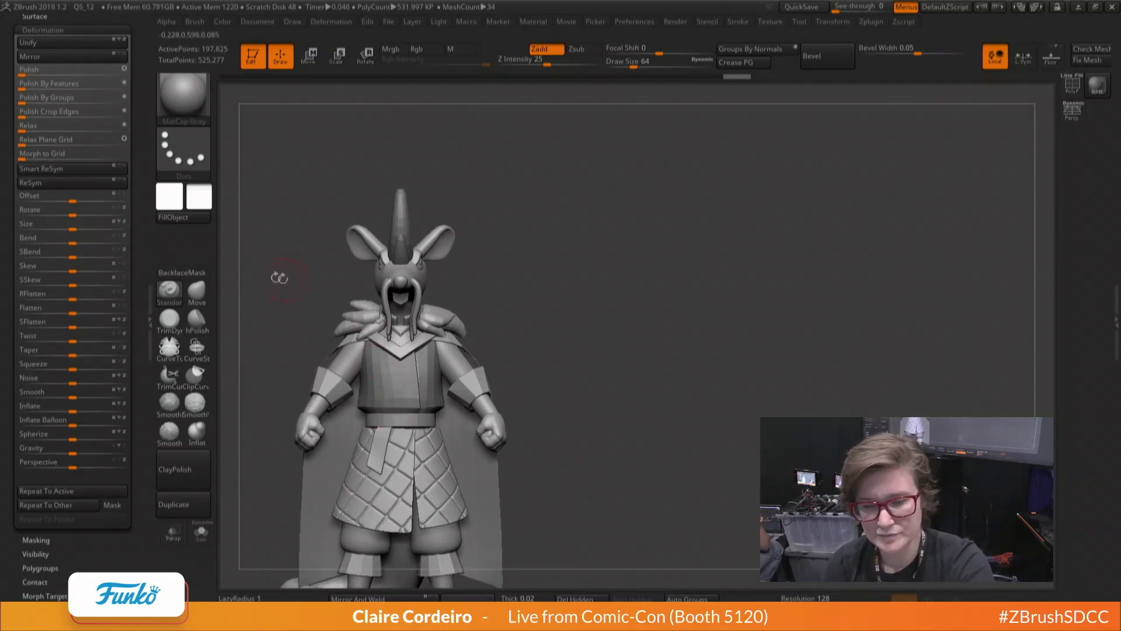
Make the arm cuffs the active subtool, isolate them in Solo mode and display their polyframe
right_click_drag(269, 378, 294, 381, "alt")
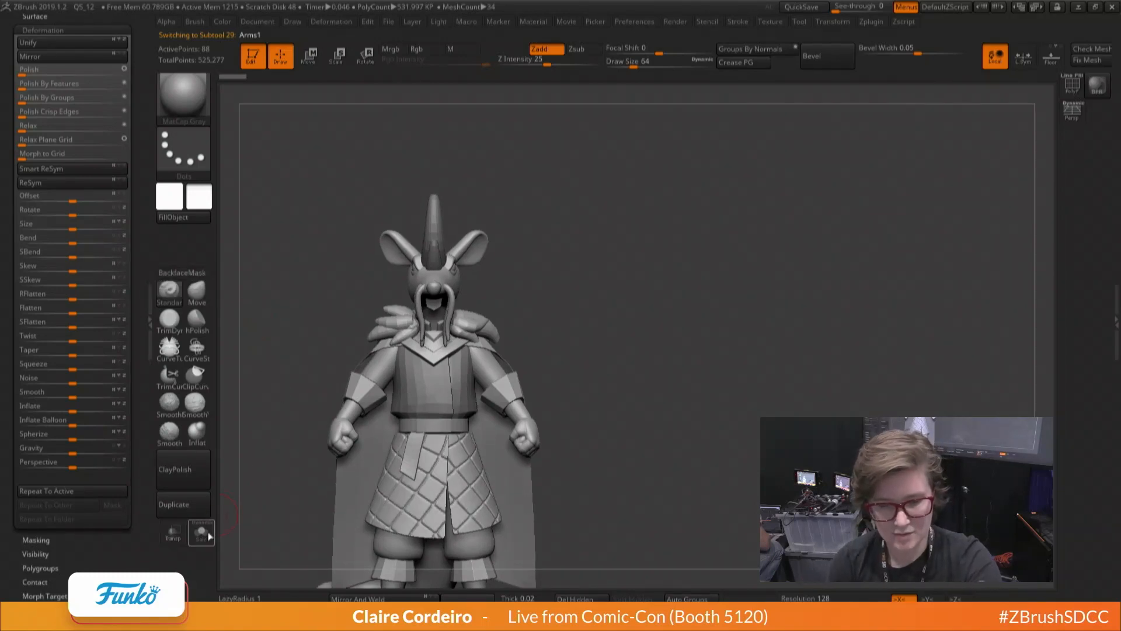
left_click(205, 532)
mouse_move(256, 420)
right_mouse_down("ctrl")
mouse_move(258, 380)
mouse_move(379, 388)
mouse_move(443, 434)
mouse_move(369, 416)
right_mouse_up("ctrl")
key("shift+f")
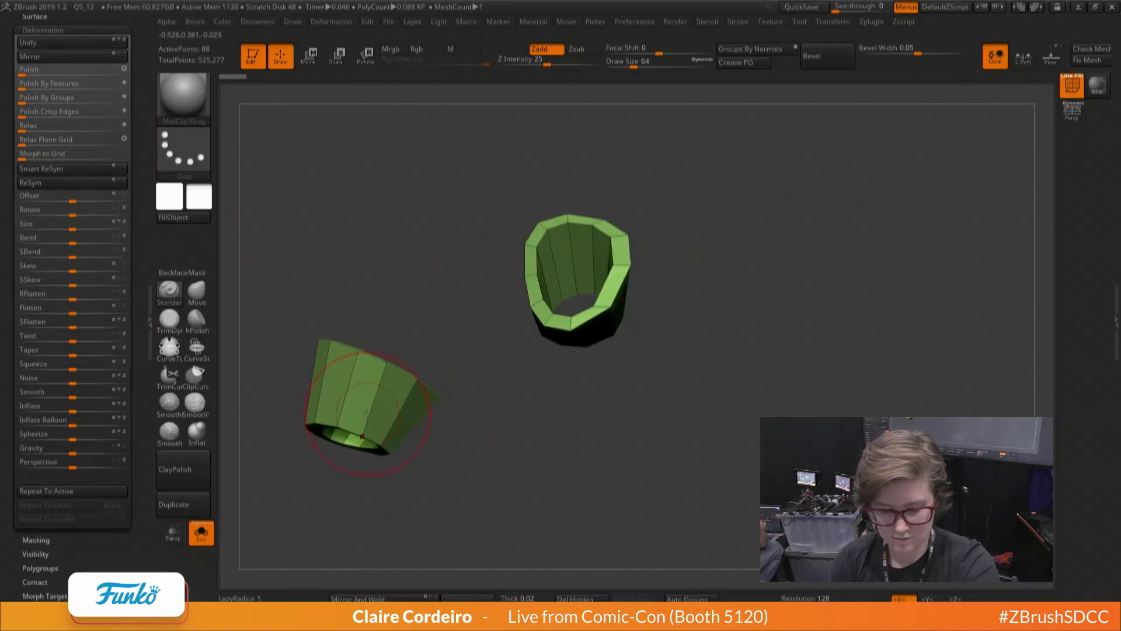
Insert a single edge loop around the outer wall of the arm cuffs near the narrow end with ZModeler
key("b")
key("z")
key("m")
key("space")
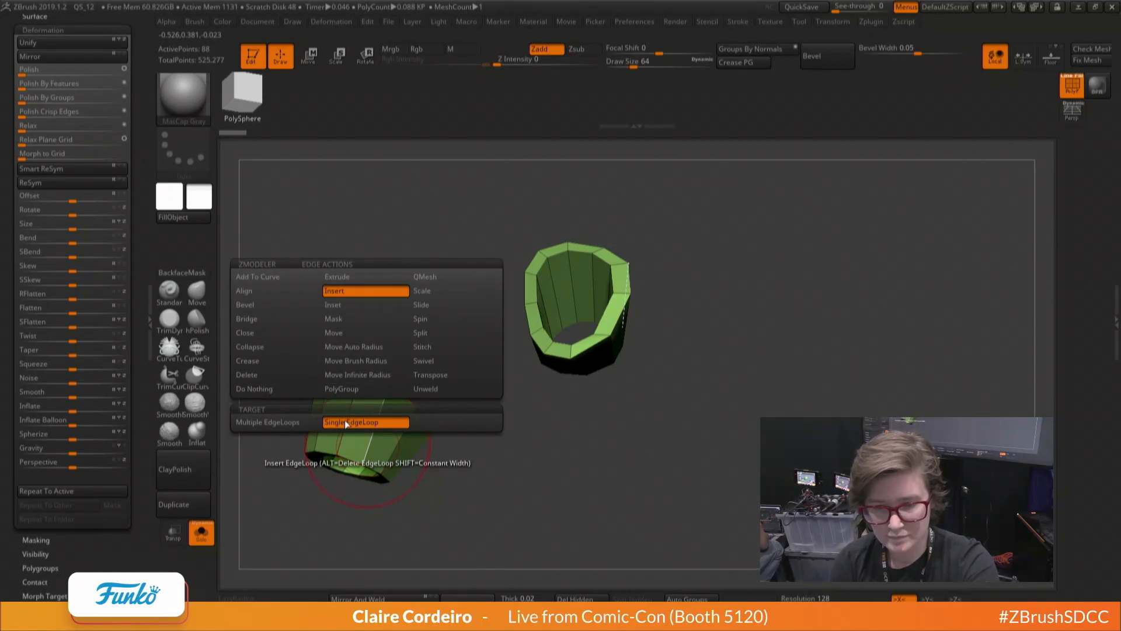
left_click(345, 420)
left_click(368, 449)
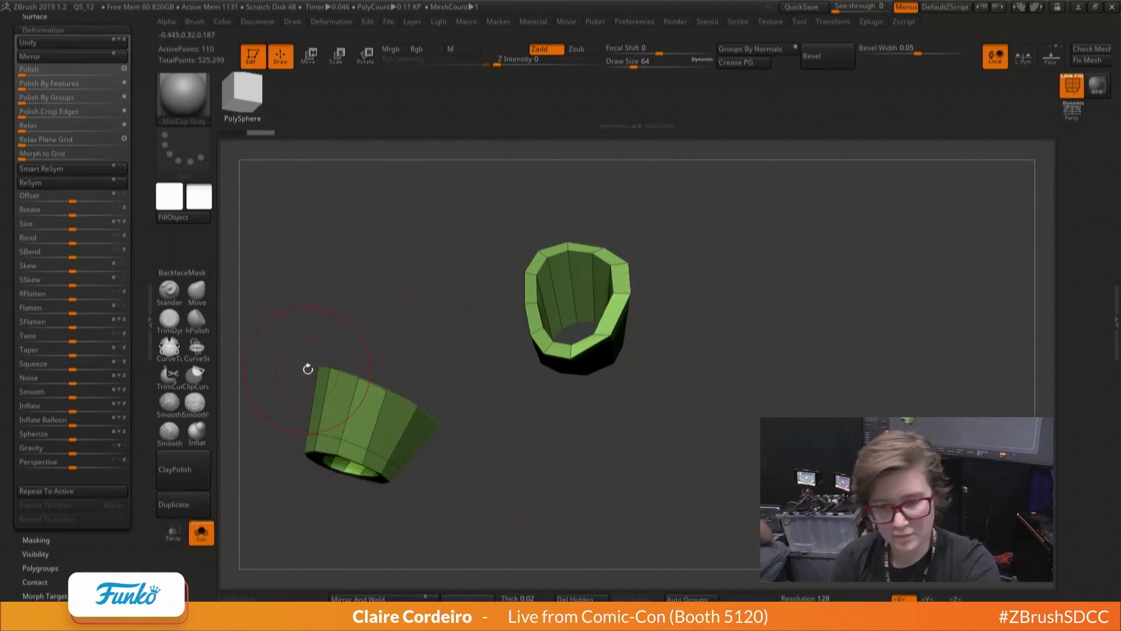
Examine the arm cuffs from several angles and compare them briefly with the full figure
mouse_move(333, 379)
right_mouse_down()
mouse_move(343, 409)
mouse_move(310, 354)
mouse_move(264, 339)
mouse_move(324, 470)
mouse_move(266, 403)
right_mouse_up()
left_click_drag(135, 420, 134, 400)
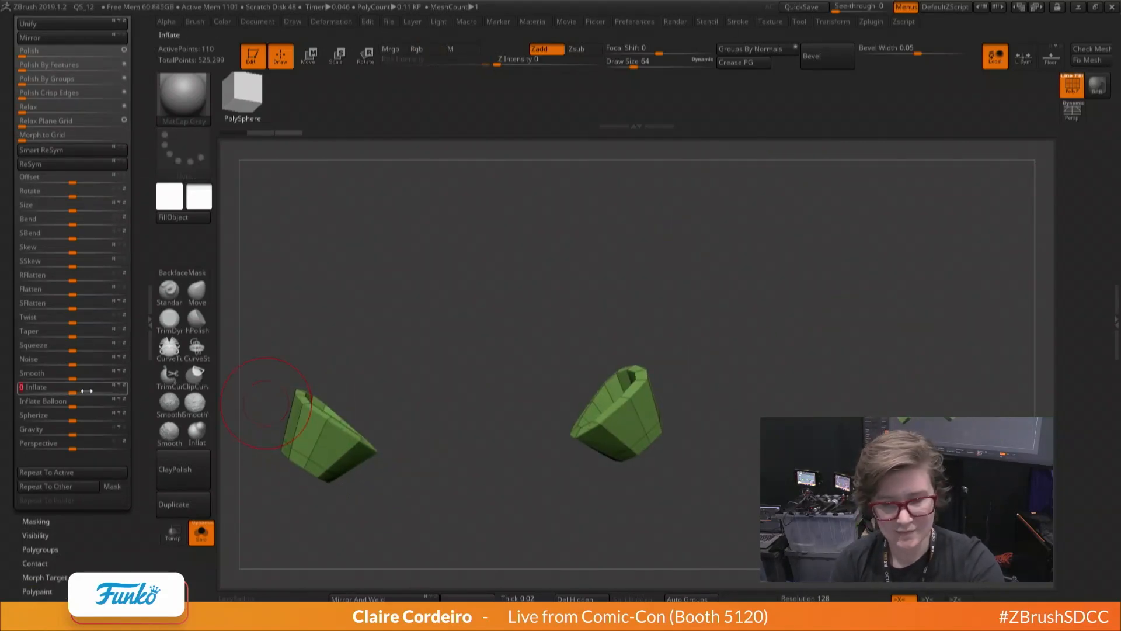
right_click_drag(251, 400, 355, 444)
right_click_drag(361, 438, 341, 435)
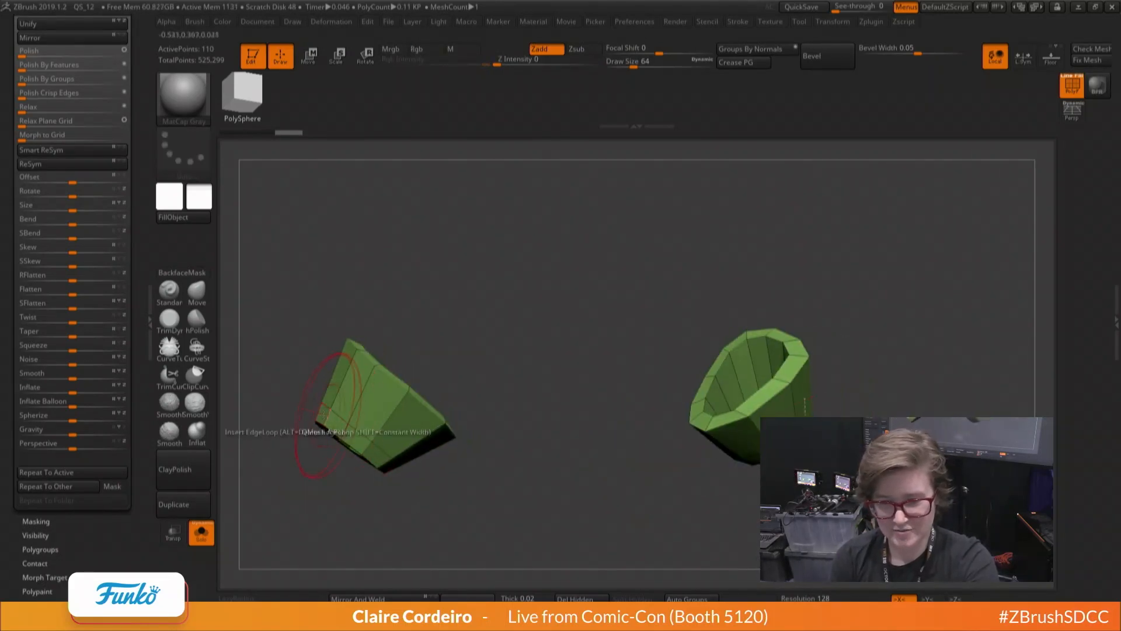
left_click(203, 542)
left_click(203, 542)
right_click_drag(358, 458, 333, 421)
mouse_move(333, 421)
right_mouse_down("ctrl")
mouse_move(328, 396)
mouse_move(351, 430)
mouse_move(380, 408)
mouse_move(409, 423)
right_mouse_up("ctrl")
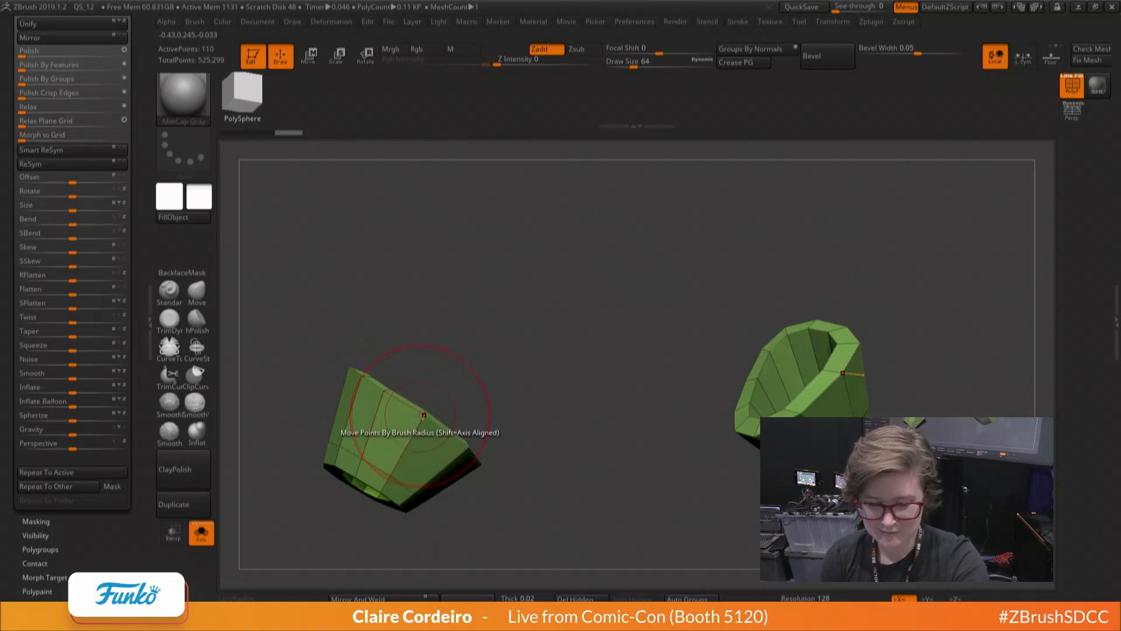
Set the ZModeler point action to Split, reduce the draw size to 25, and undo a trial subdivision
key("b")
key("Escape")
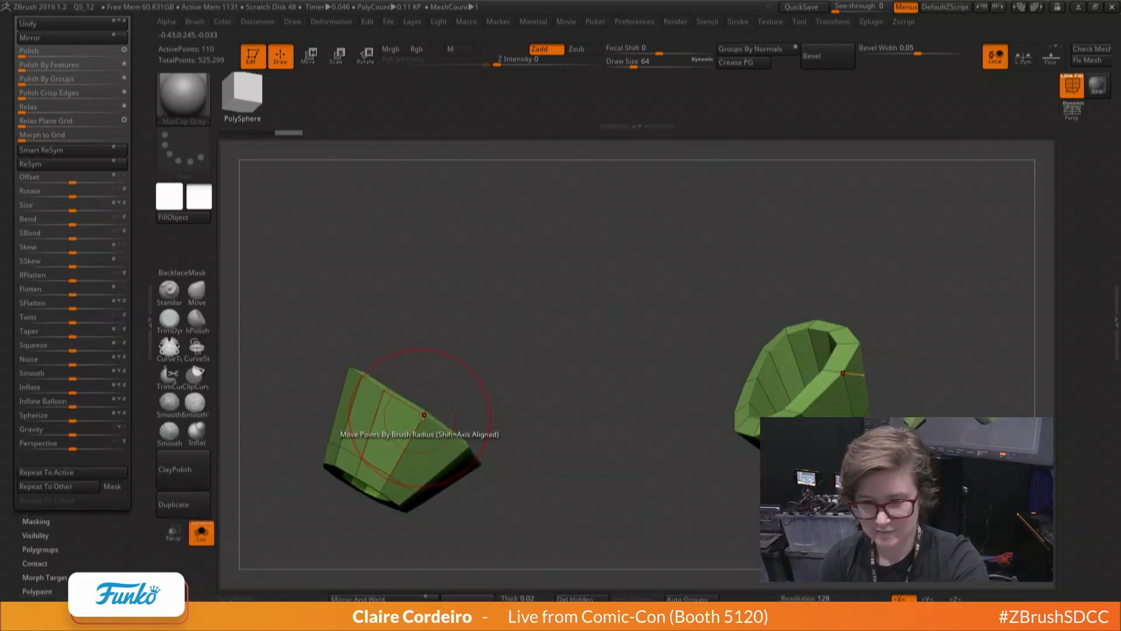
key("space")
left_click(472, 387)
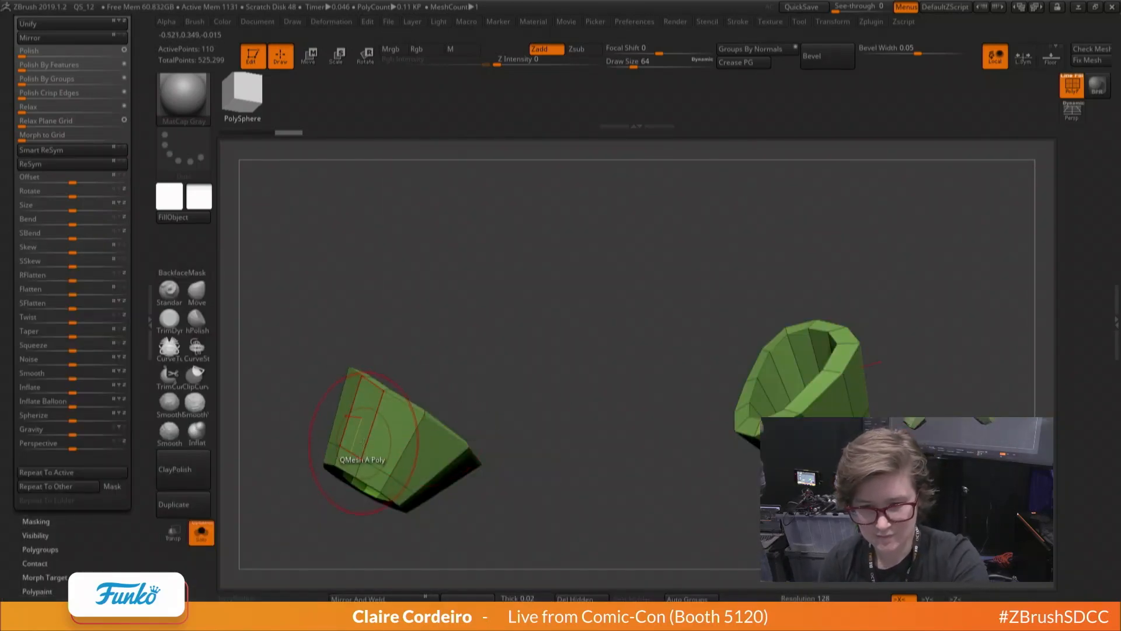
key("space")
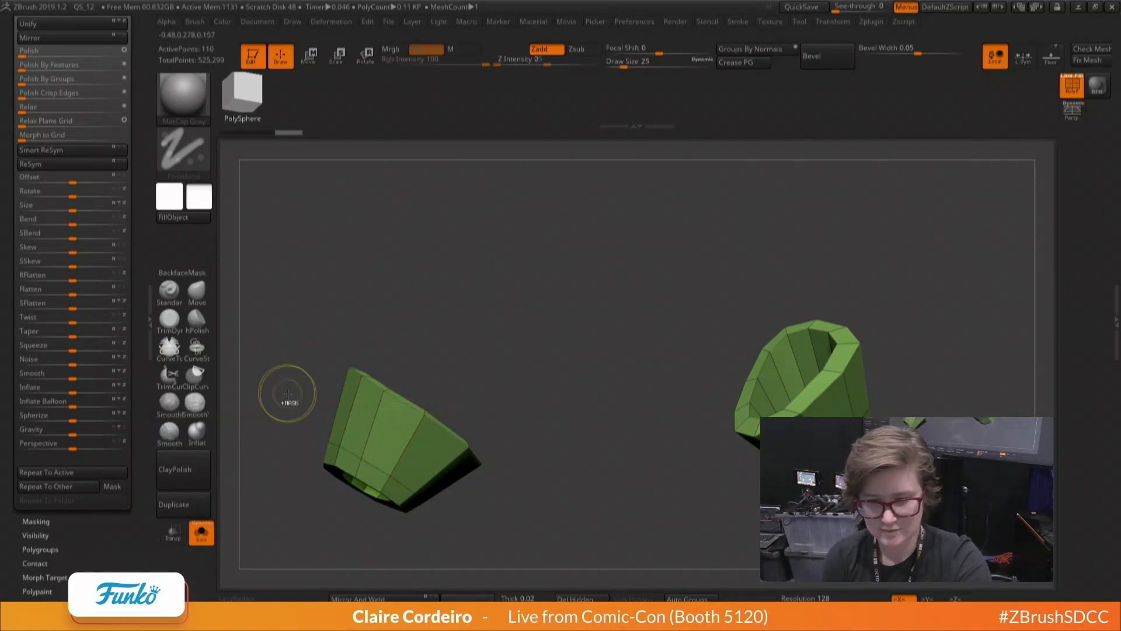
key("ctrl+d")
key("ctrl+z")
Try splitting a point on the cuff's wide rim with ZModeler at draw size 11
mouse_move(335, 361)
left_mouse_down()
mouse_move(334, 400)
mouse_move(332, 356)
left_mouse_up()
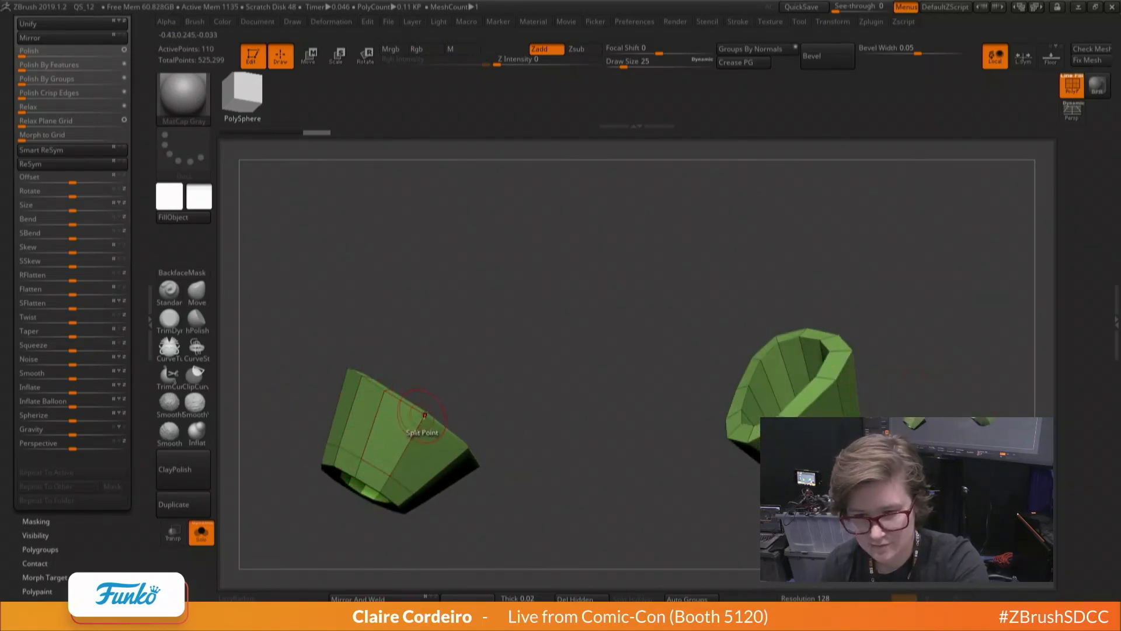
mouse_move(388, 362)
left_mouse_down()
mouse_move(353, 351)
mouse_move(336, 309)
mouse_move(337, 319)
left_mouse_up()
key("space")
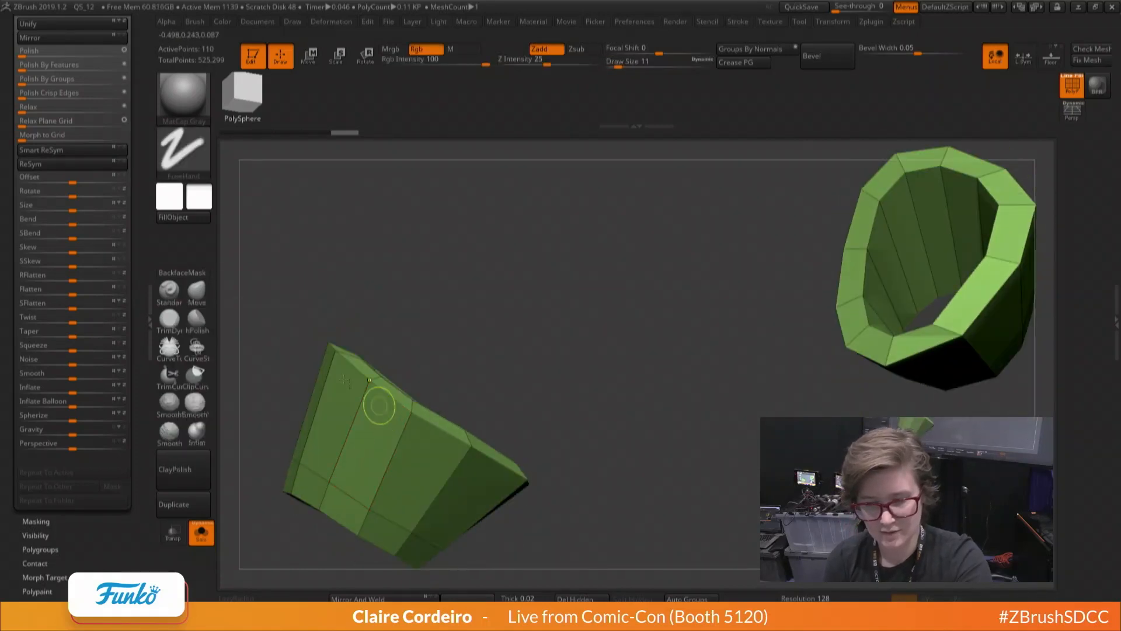
right_click_drag(381, 404, 374, 390, "ctrl")
right_click_drag(374, 412, 370, 383)
key("b")
key("z")
key("m")
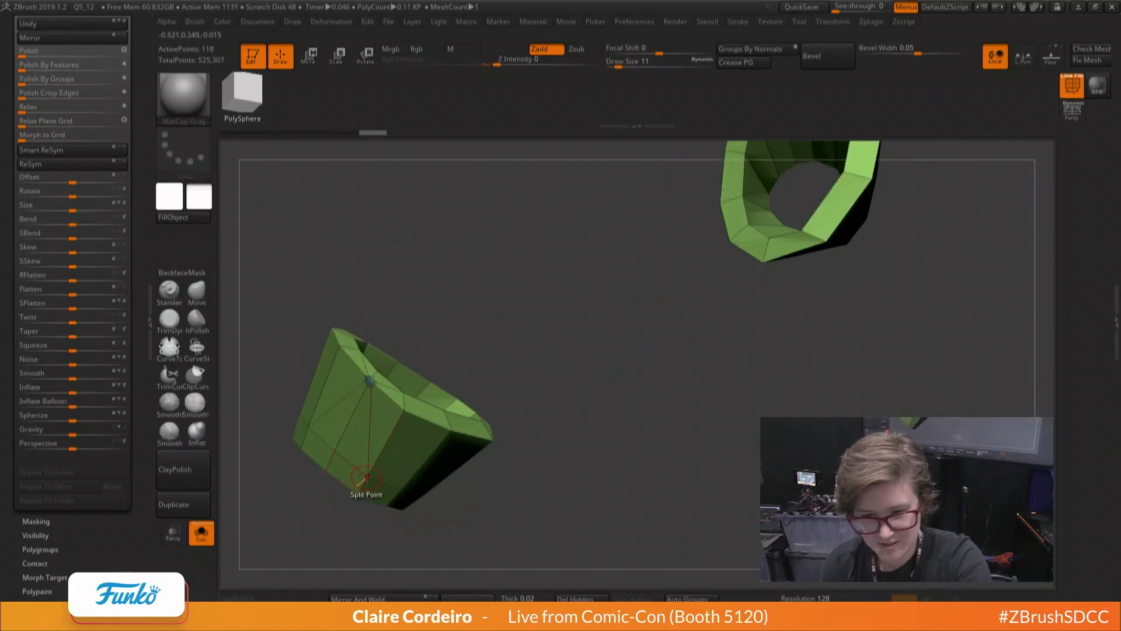
Set the ZModeler point action to Stitch, try stitching points across the cuff's wall, and undo the attempt
key("space")
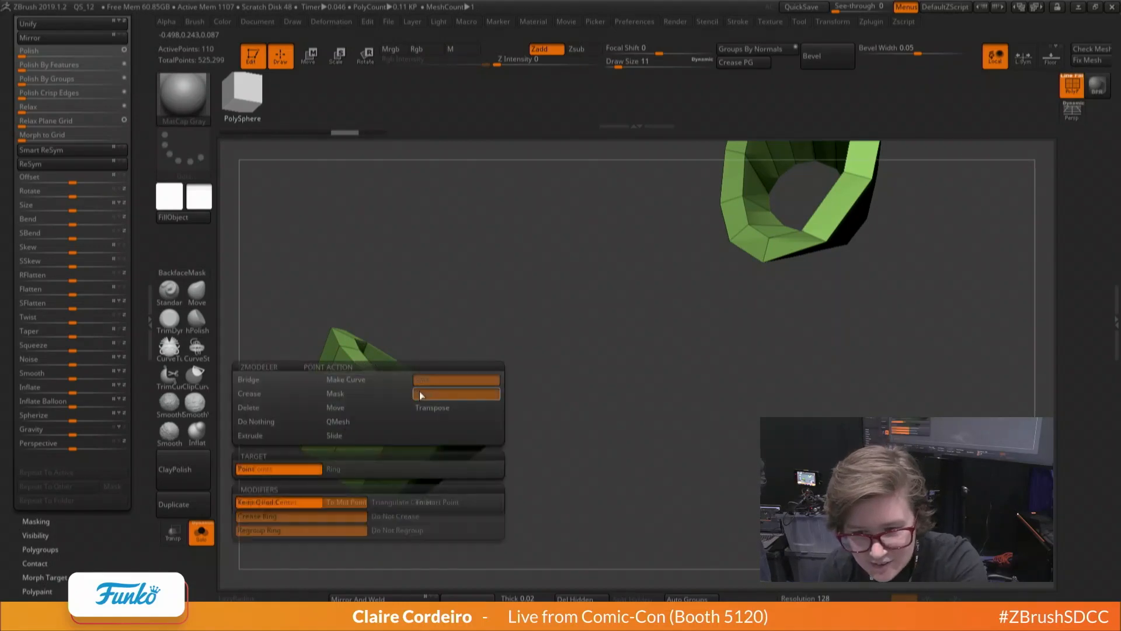
left_click(422, 393)
right_click_drag(368, 476, 412, 409)
left_click(351, 478)
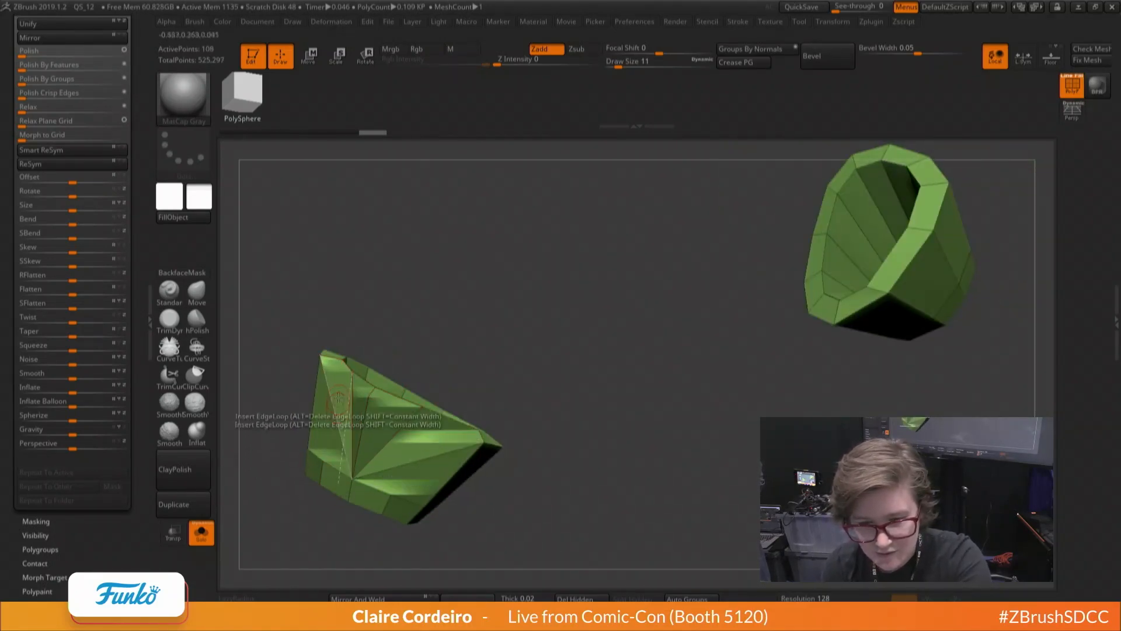
right_click_drag(352, 478, 360, 384)
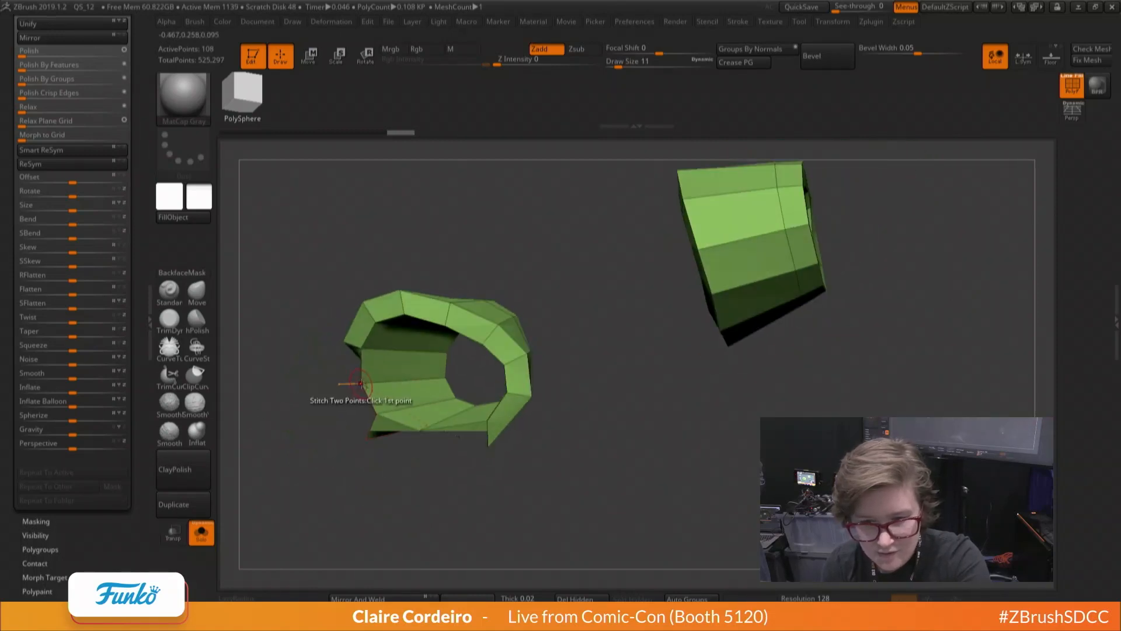
right_click_drag(293, 400, 424, 411)
key("ctrl+z")
key("ctrl+z")
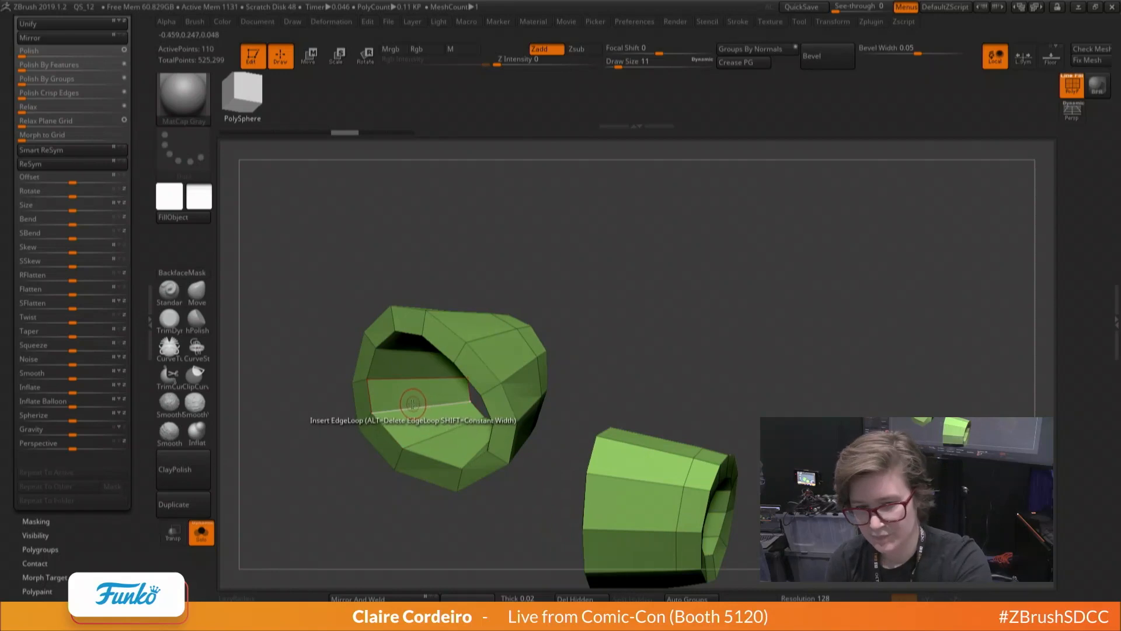
Insert an edge loop around the inner wall of the isolated cuff
left_click(429, 403)
mouse_move(442, 400)
right_mouse_down()
mouse_move(433, 403)
mouse_move(431, 381)
right_mouse_up()
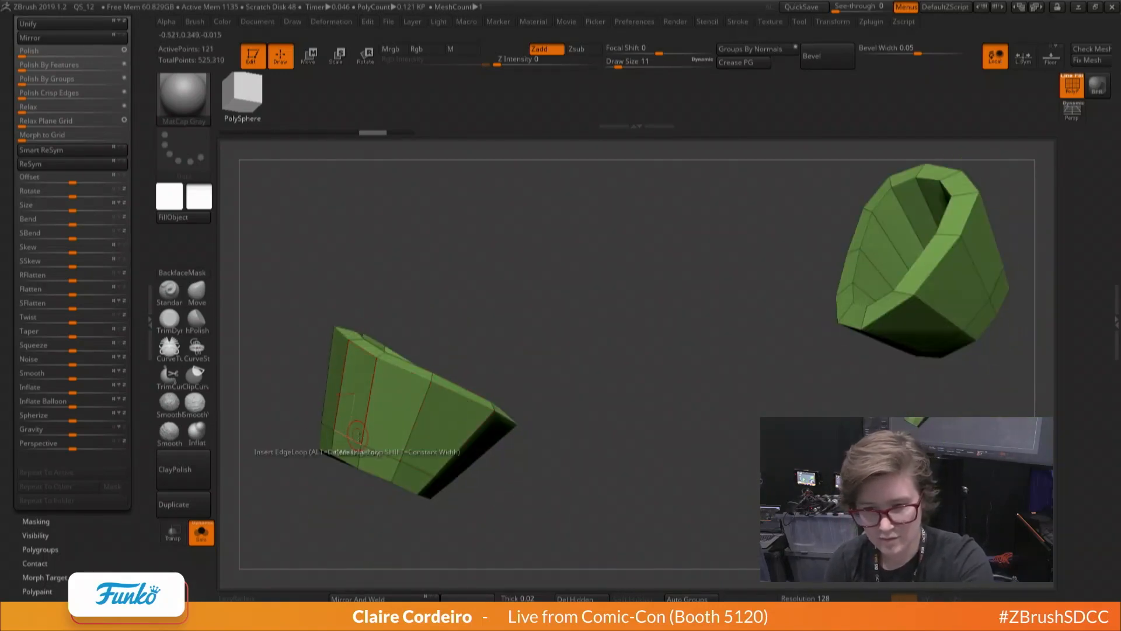
left_click(360, 438)
right_click_drag(360, 432, 324, 426)
Try stitching points at the cuff's opening, compare the shape through undo and redo, and undo the stitches
left_click(461, 377)
key("ctrl+z")
key("ctrl+shift+z")
right_click_drag(409, 380, 381, 461, "alt")
key("ctrl+z")
key("ctrl+z")
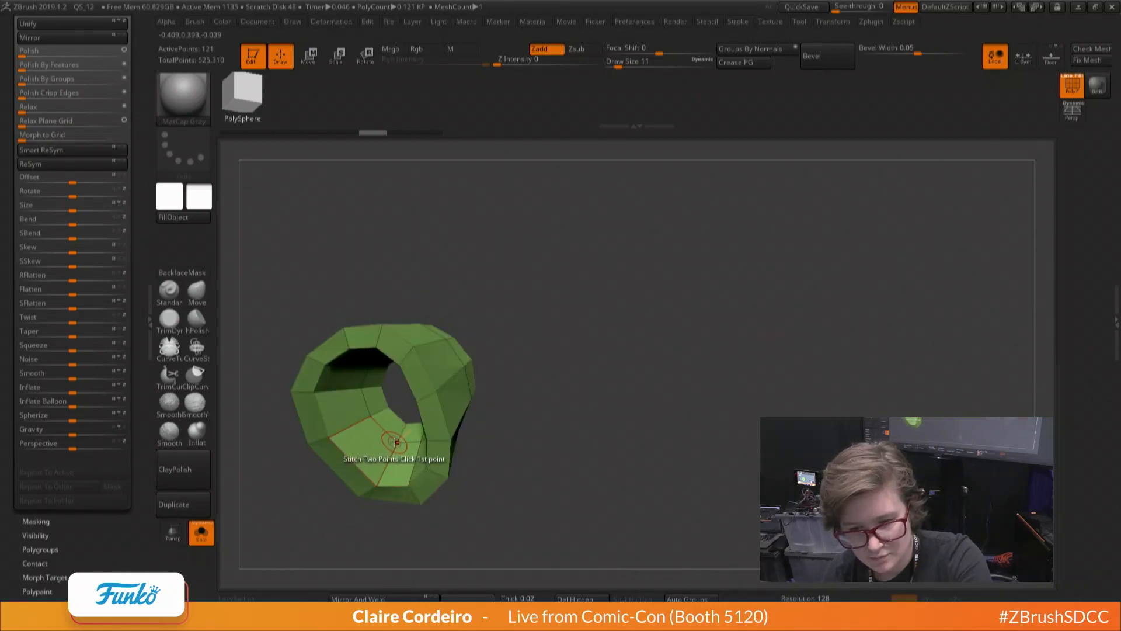
key("ctrl+z")
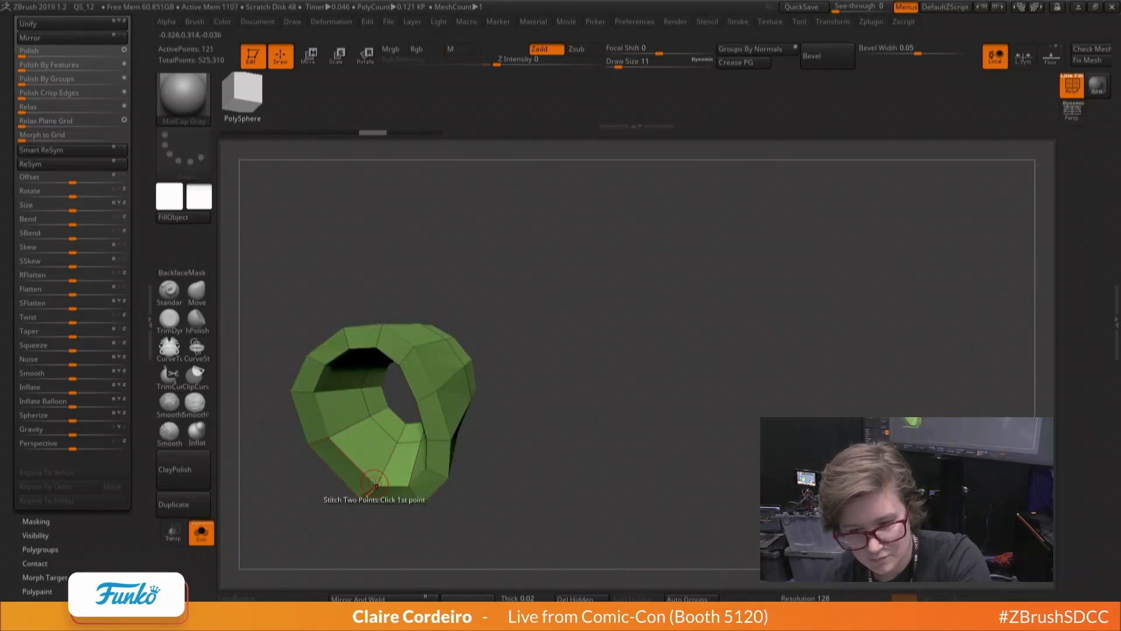
Stitch neighbouring points together at the wide opening of the cuff to alter its rim
right_click_drag(317, 438, 331, 364)
right_click_drag(397, 371, 401, 458, "alt")
mouse_move(346, 407)
right_mouse_down()
mouse_move(388, 439)
mouse_move(337, 498)
mouse_move(351, 438)
mouse_move(388, 446)
mouse_move(387, 412)
right_mouse_up()
left_click(367, 511)
left_click(379, 495)
mouse_move(387, 412)
right_mouse_down()
mouse_move(403, 529)
mouse_move(408, 396)
right_mouse_up()
Reshape the cuff's rim with the Move brush, using draw size 18 and focal shift -29
key("b")
key("m")
key("v")
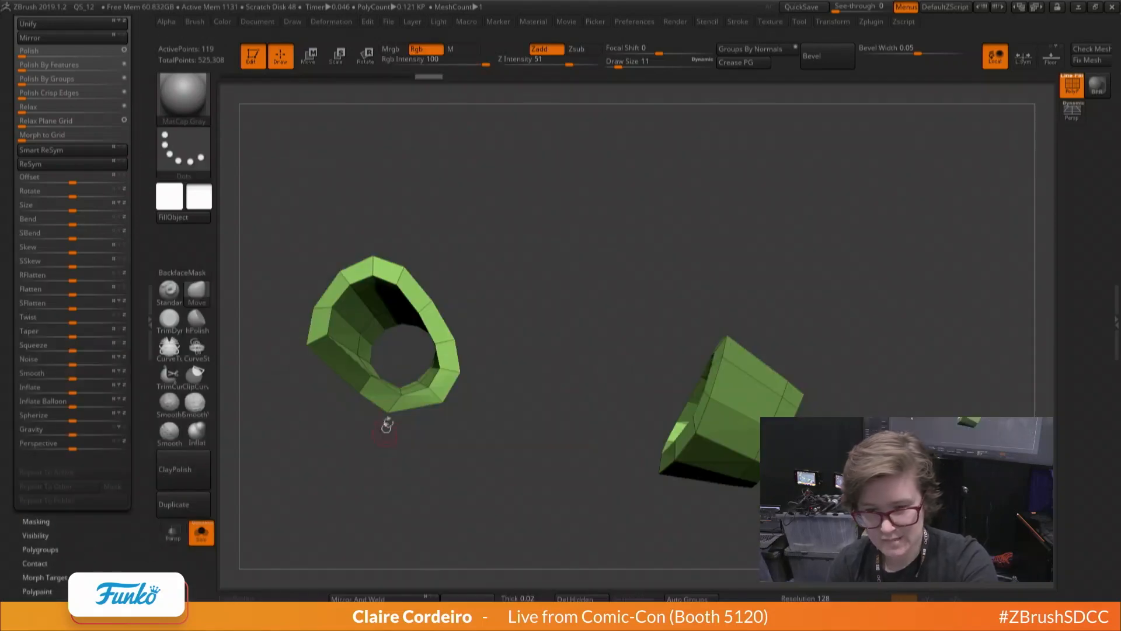
key("space")
left_click_drag(398, 397, 394, 395)
right_click_drag(380, 386, 382, 418)
key("space")
left_click_drag(383, 428, 368, 428)
key("space")
key("space")
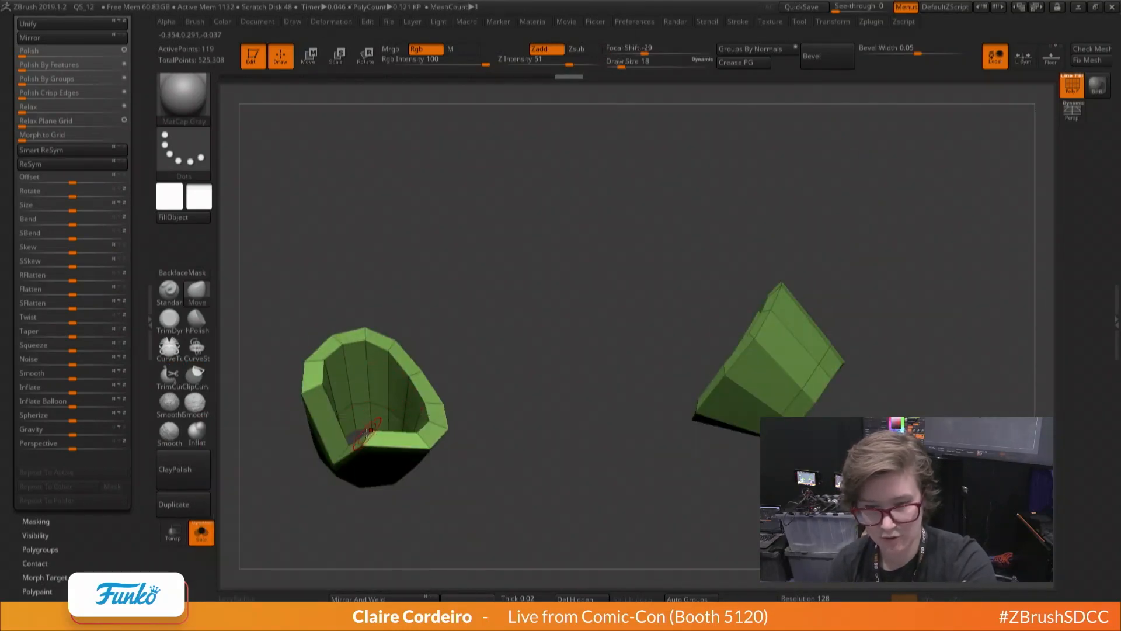
Adjust the isolated arm cuff's rim with the Move brush at draw size 39
mouse_move(355, 445)
right_mouse_down()
mouse_move(392, 408)
mouse_move(365, 446)
mouse_move(358, 422)
mouse_move(370, 432)
mouse_move(394, 407)
right_mouse_up()
key("space")
key("space")
mouse_move(395, 407)
left_mouse_down()
mouse_move(425, 405)
mouse_move(404, 407)
left_mouse_up()
key("space")
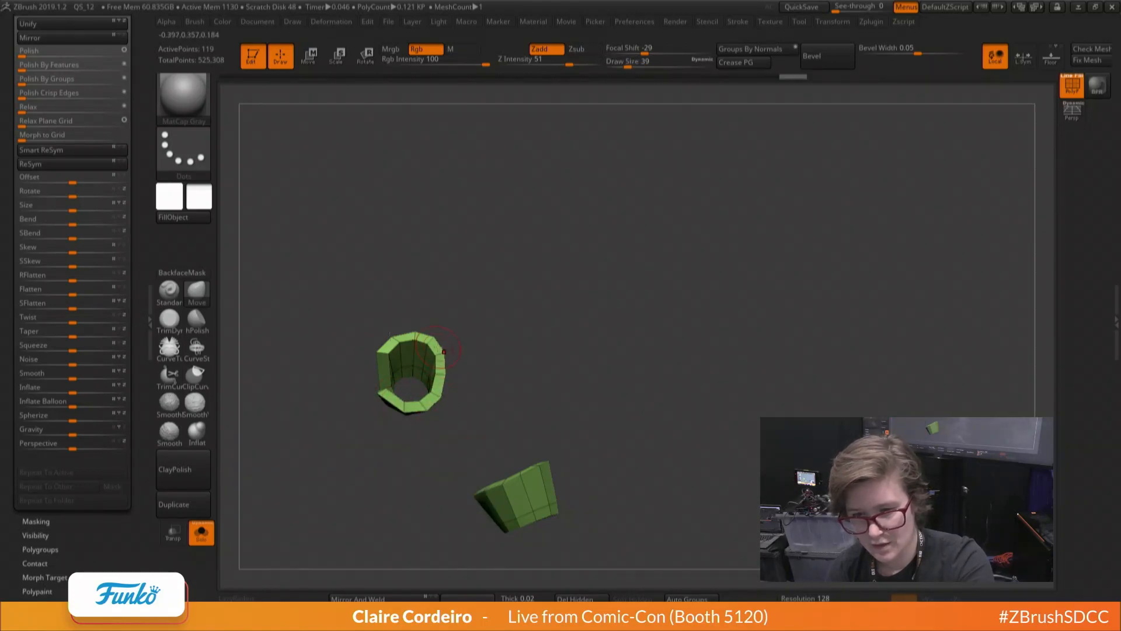
right_click_drag(444, 350, 468, 470)
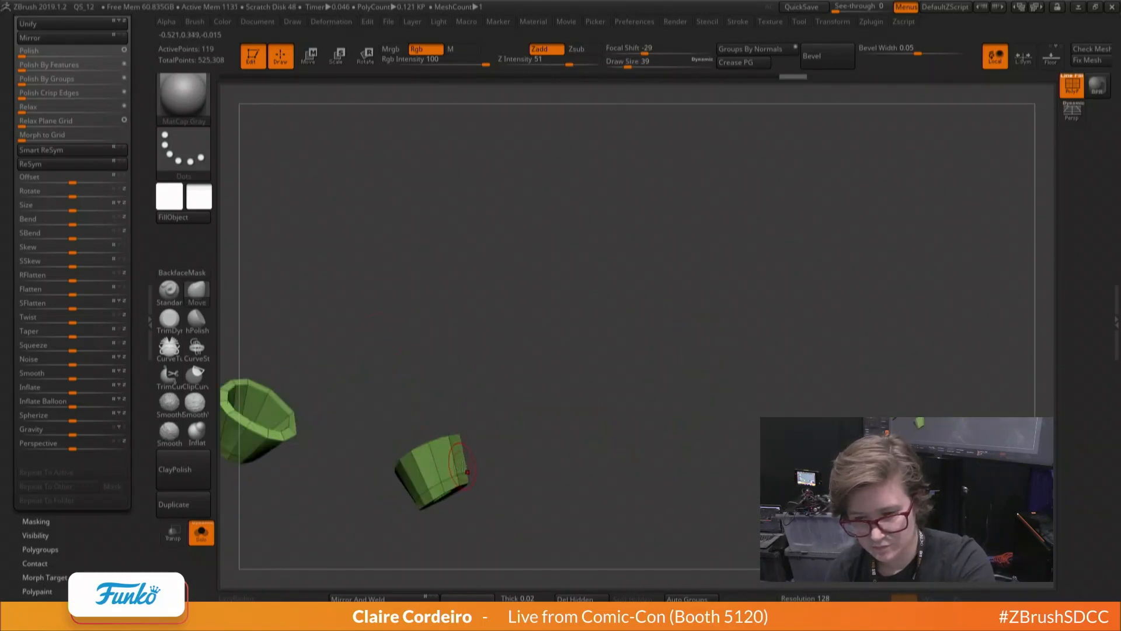
Refine the split opening of the arm cuff with the Move brush, using draw size 31 and focal shift -31
key("space")
left_click_drag(462, 467, 458, 468)
mouse_move(457, 468)
right_mouse_down()
mouse_move(468, 471)
mouse_move(428, 475)
mouse_move(437, 477)
mouse_move(448, 438)
right_mouse_up()
key("space")
left_click_drag(463, 440, 449, 440)
right_click_drag(451, 440, 452, 434)
key("space")
mouse_move(451, 438)
left_mouse_down()
mouse_move(465, 438)
mouse_move(452, 424)
left_mouse_up()
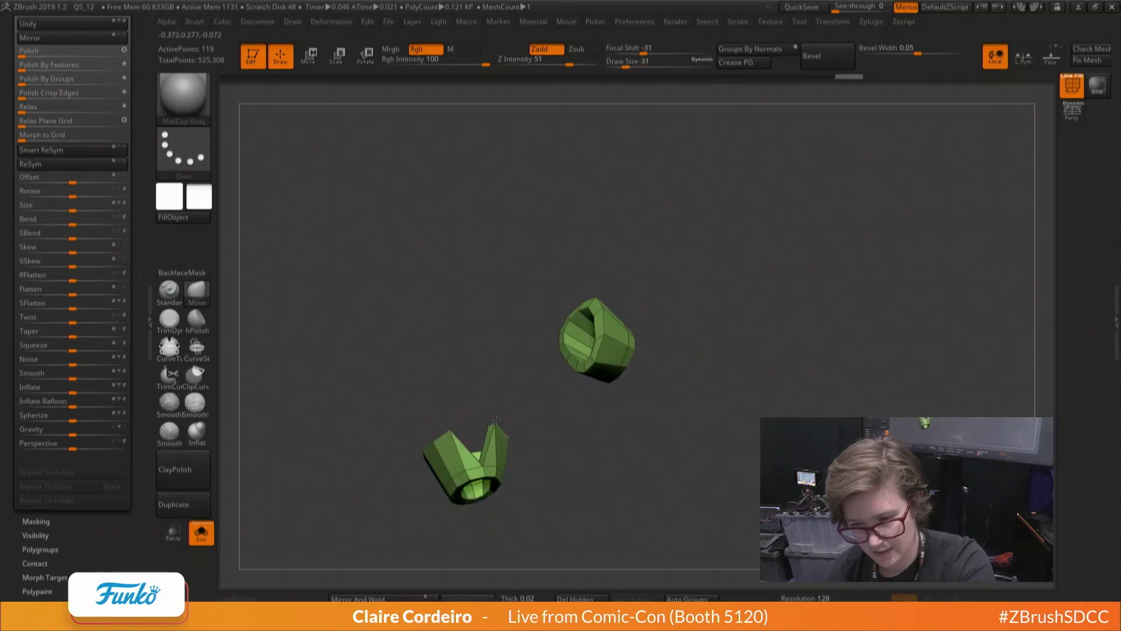
right_click_drag(496, 419, 374, 434)
Mirror and weld the arm cuffs with the whole figure shown, and isolate the cuffs again
left_click(199, 540)
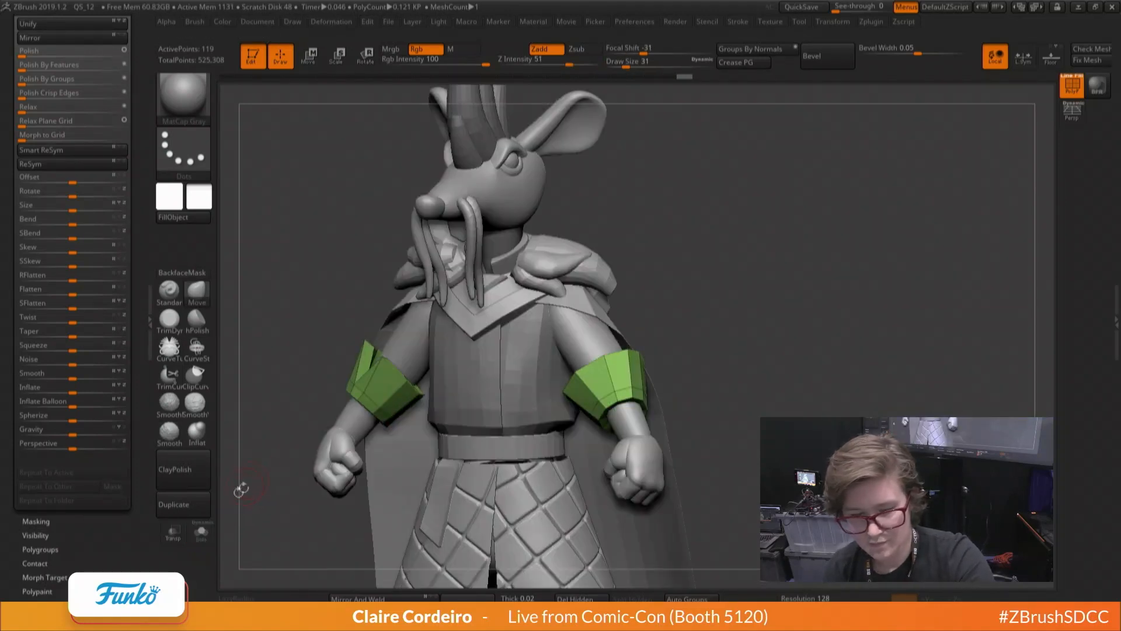
left_click(349, 597)
right_click_drag(274, 526, 315, 520)
left_click(201, 532)
right_click_drag(323, 419, 337, 356)
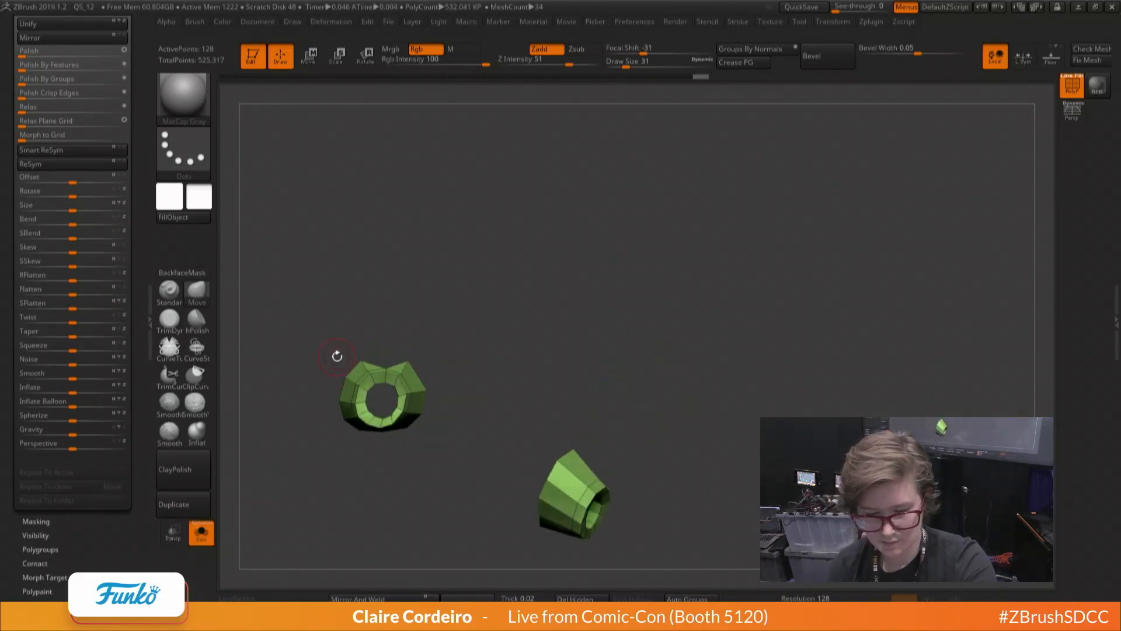
Reset the transform gizmo's orientation on the arm cuffs, return to drawing mode and show the whole figure
key("r")
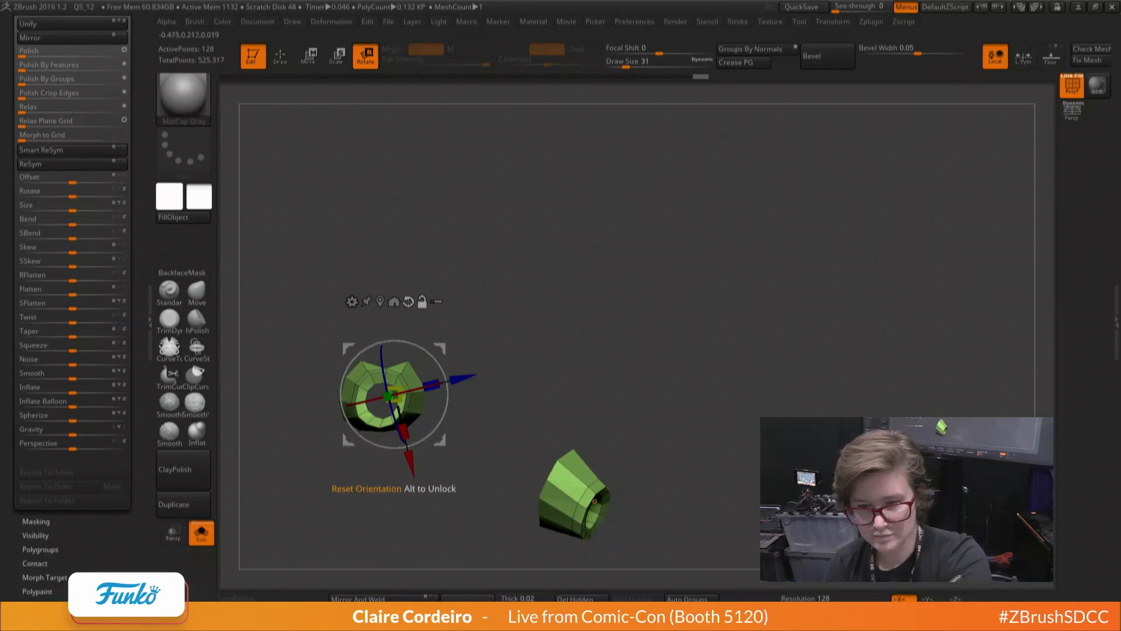
left_click(407, 301)
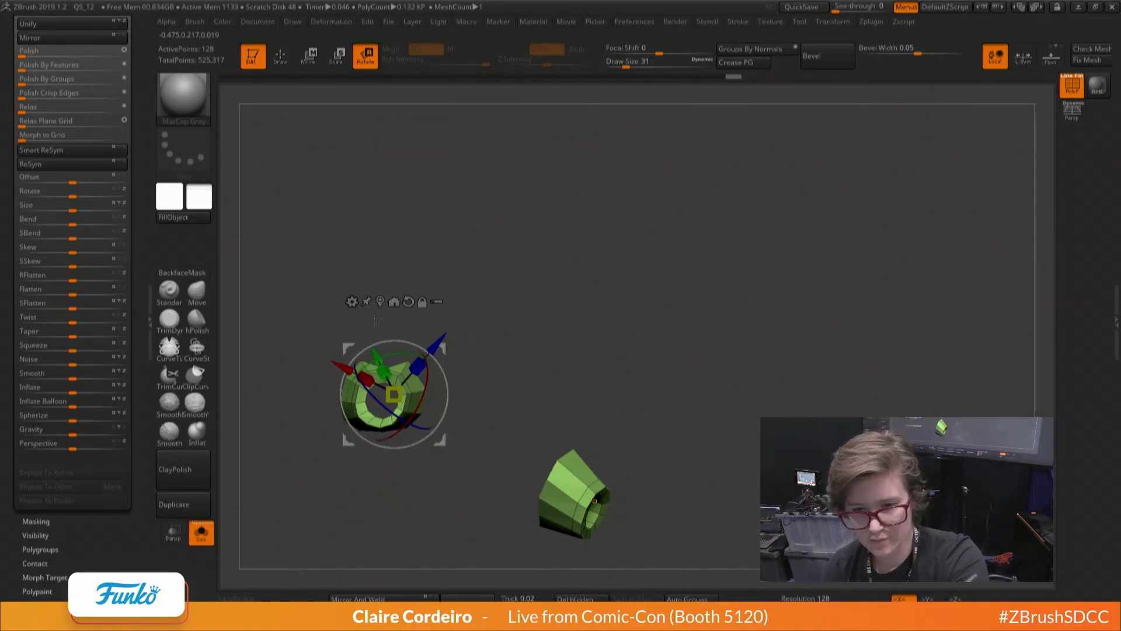
left_click_drag(340, 360, 275, 374)
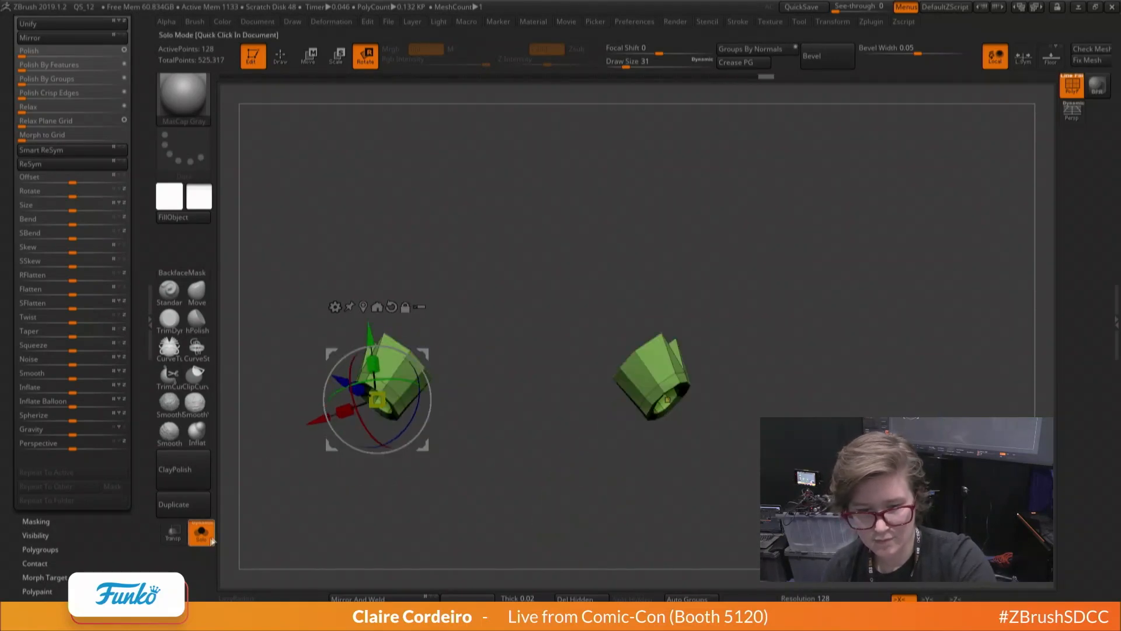
left_click(201, 532)
key("q")
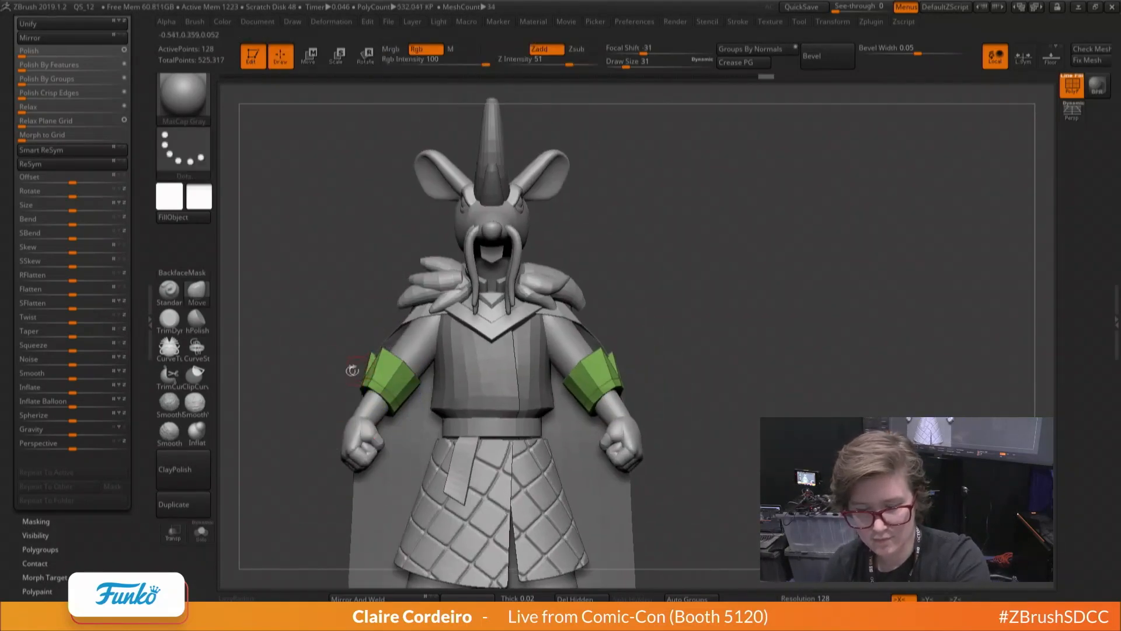
Adjust the arm cuffs' fit around the forearms using the Move brush at draw size 74
key("b")
key("m")
key("v")
key("space")
left_click_drag(383, 390, 383, 407)
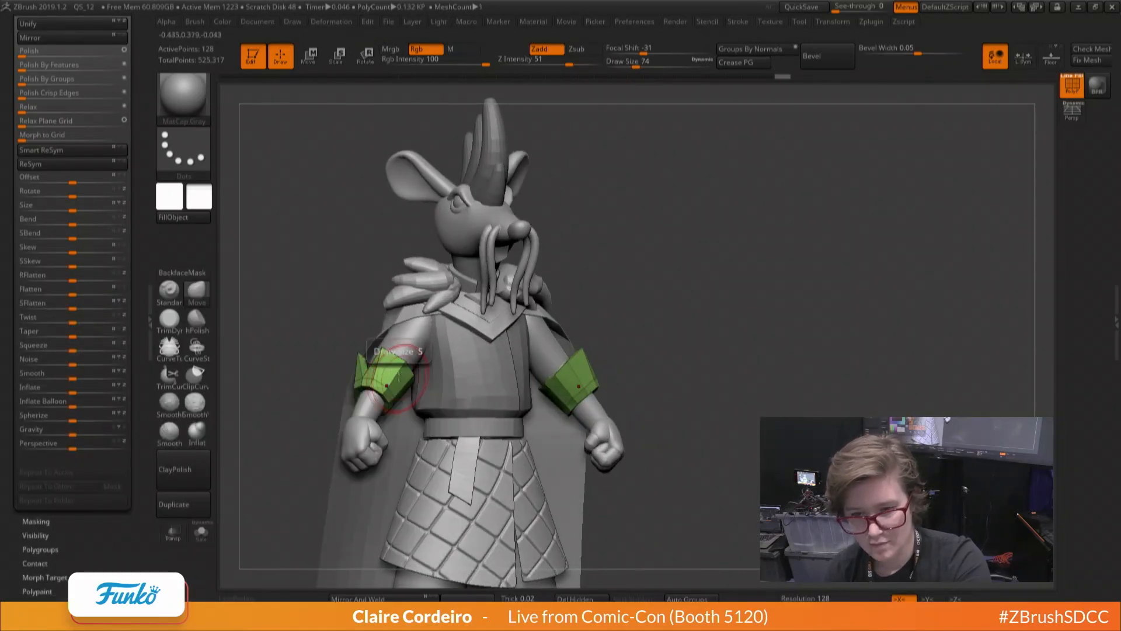
right_click_drag(390, 373, 357, 409, "shift")
Reshape the arm cuffs' flared opening from the side with the Move brush, using draw sizes 108 and 83
key("space")
left_click_drag(408, 367, 325, 435)
key("space")
left_click_drag(357, 367, 373, 367)
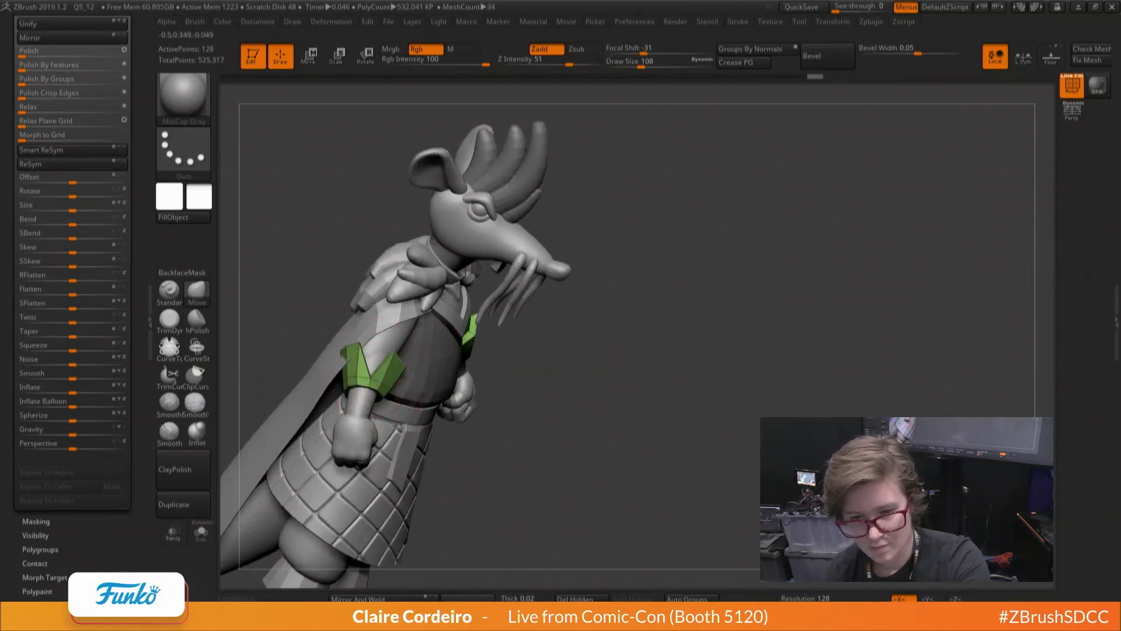
key("space")
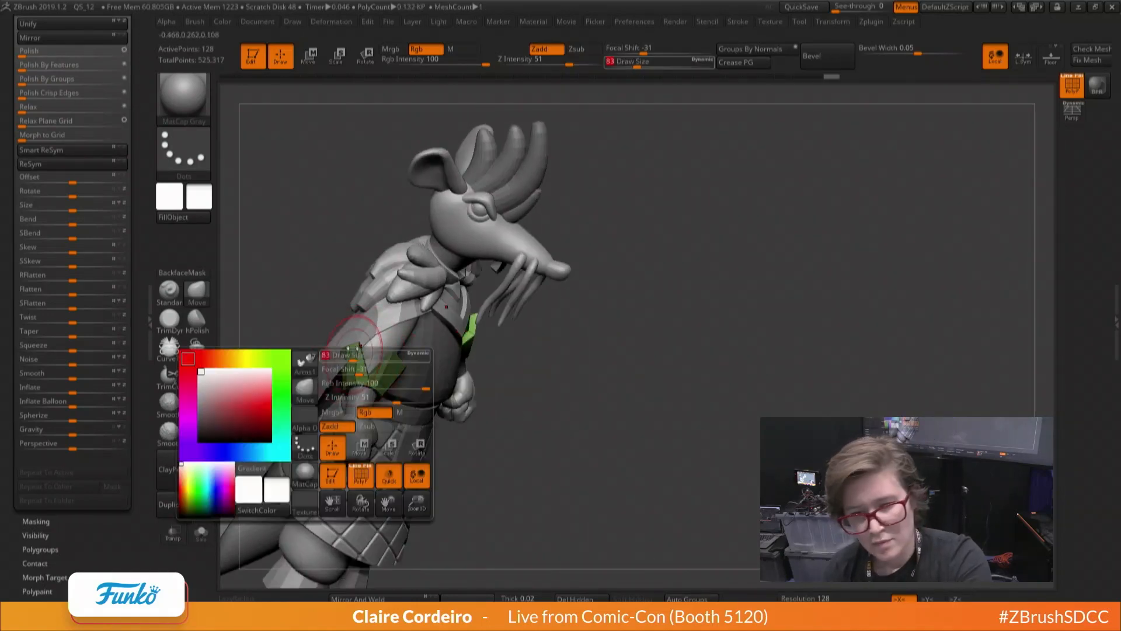
left_click_drag(369, 367, 362, 367)
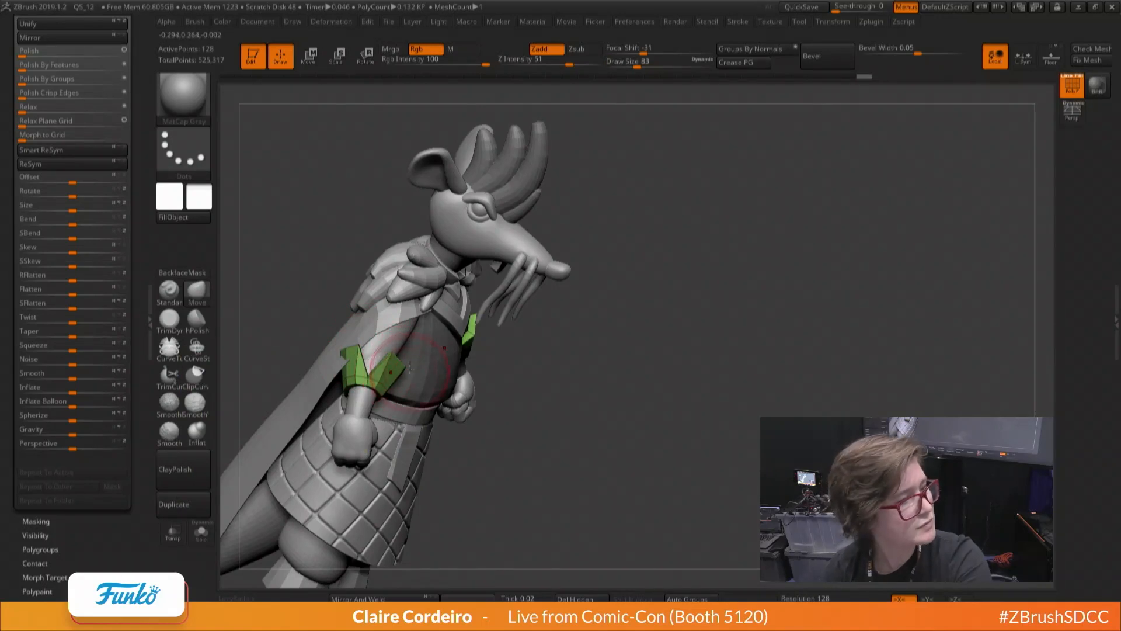
Fine-tune the arm cuffs' lower edges and overall form with the Move brush at draw sizes 37 and 97
right_click_drag(394, 431, 342, 408)
key("space")
left_click_drag(363, 393, 354, 392)
right_click_drag(356, 408, 350, 396)
key("space")
left_click_drag(351, 378, 344, 379)
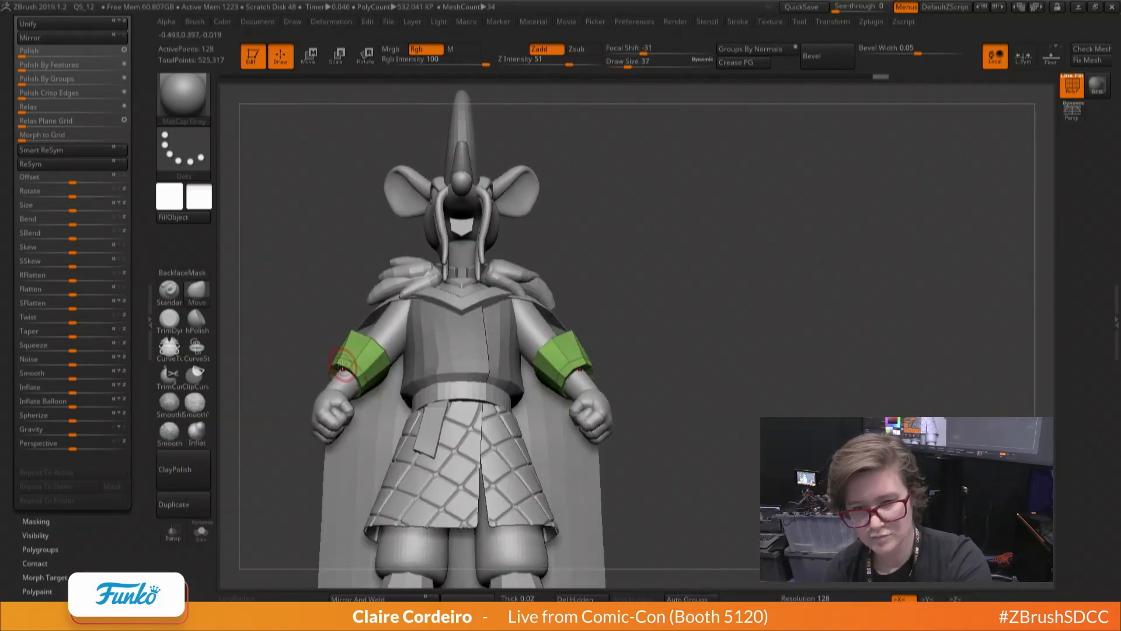
mouse_move(345, 377)
right_mouse_down()
mouse_move(337, 366)
mouse_move(365, 402)
right_mouse_up()
key("space")
left_click_drag(371, 385, 386, 385)
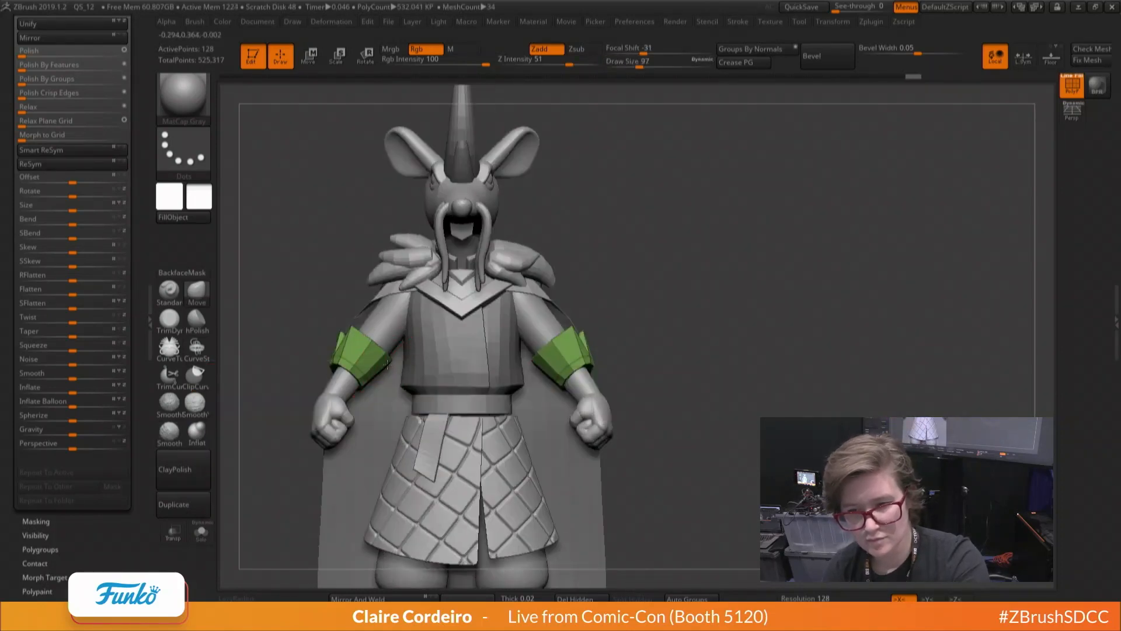
Select the leg cuffs below the knees and isolate them from the rest of the figure
right_click_drag(324, 512, 292, 389, "alt")
right_click_drag(323, 485, 402, 509)
left_click(390, 524, "alt")
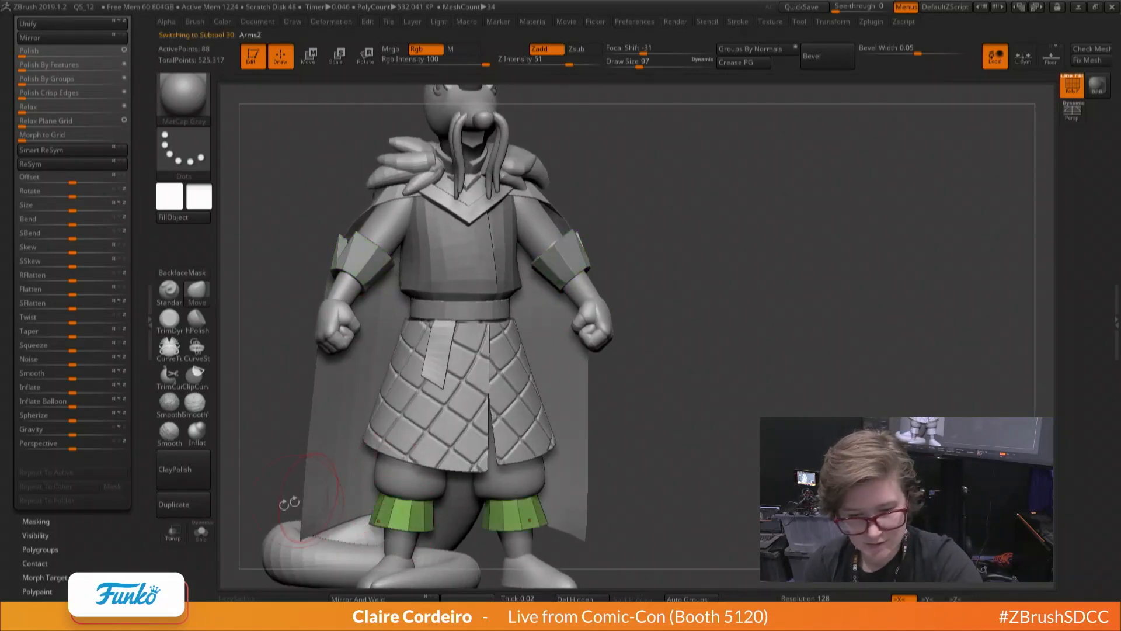
left_click(201, 532)
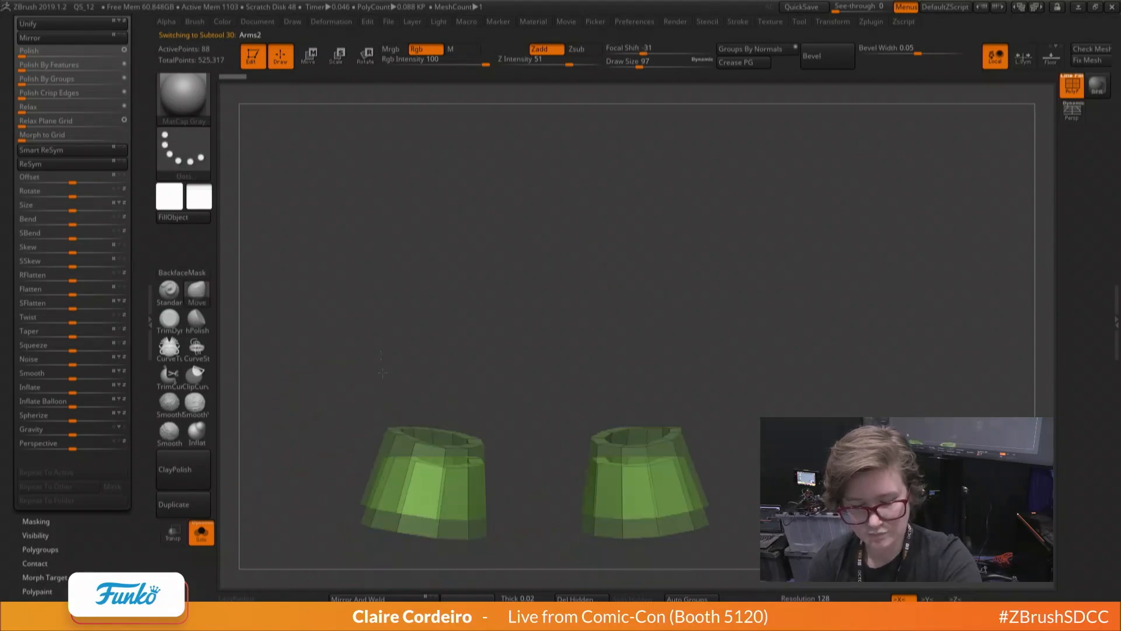
mouse_move(355, 380)
right_mouse_down()
mouse_move(342, 397)
mouse_move(342, 458)
mouse_move(290, 337)
mouse_move(380, 453)
right_mouse_up()
Insert an edge loop around the outer wall of the leg cuffs, near the narrow upper rim, with ZModeler
key("b")
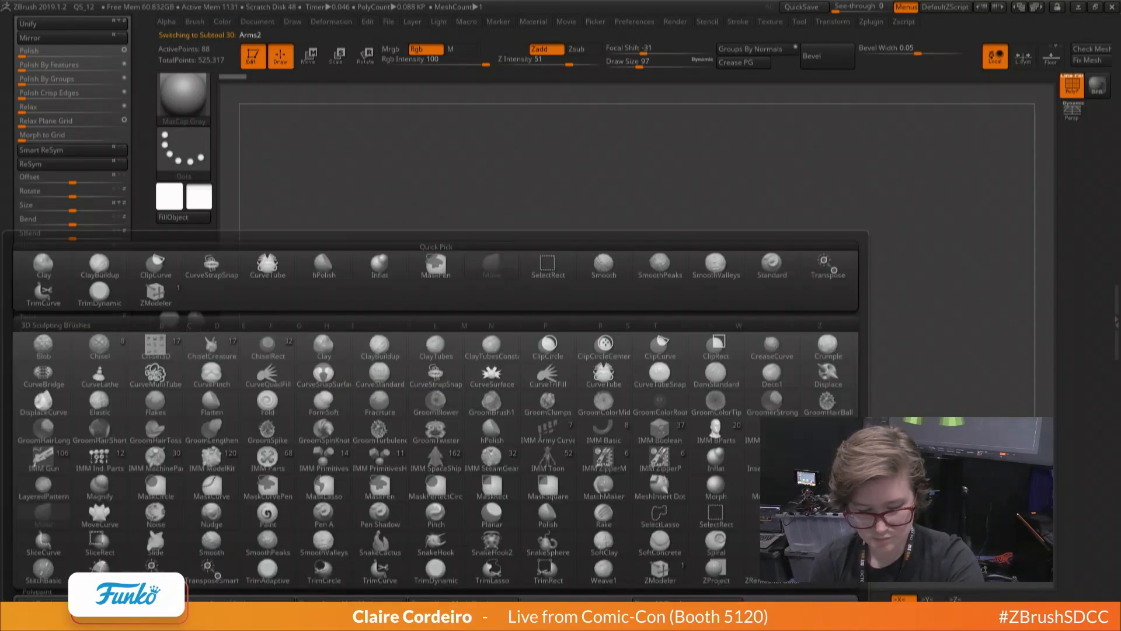
key("m")
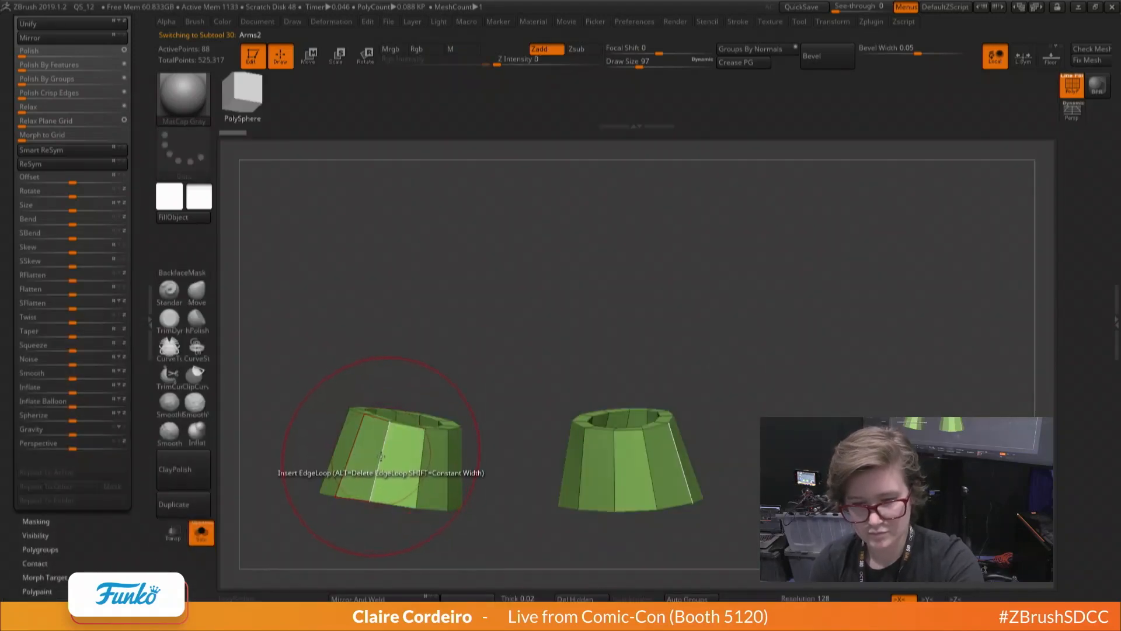
right_click_drag(383, 444, 321, 412)
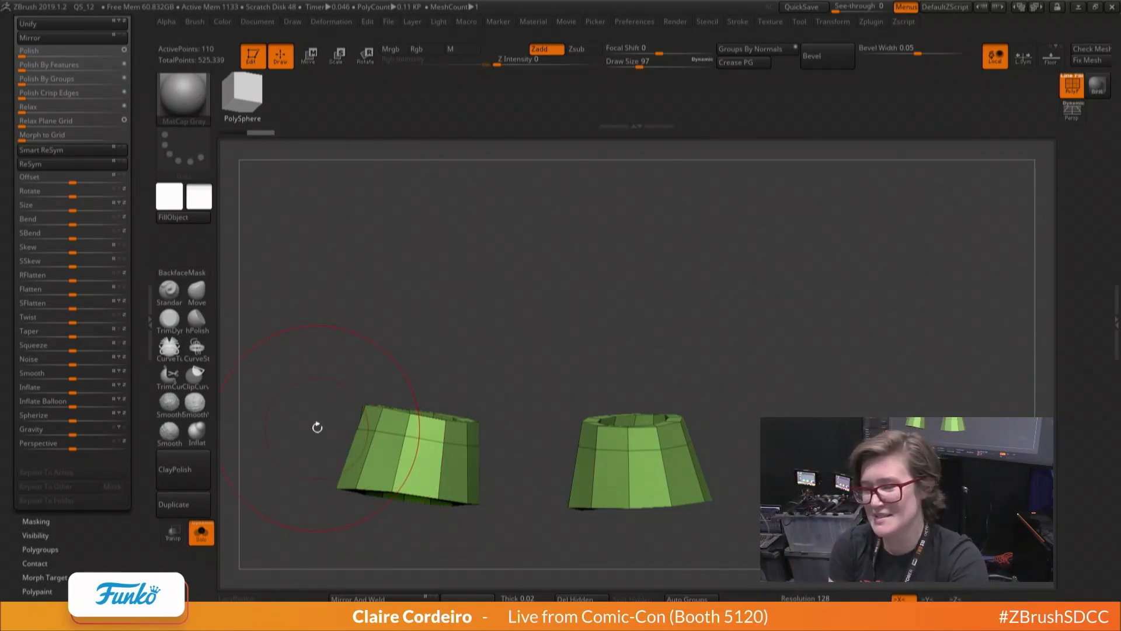
left_click_drag(302, 430, 322, 409, "alt")
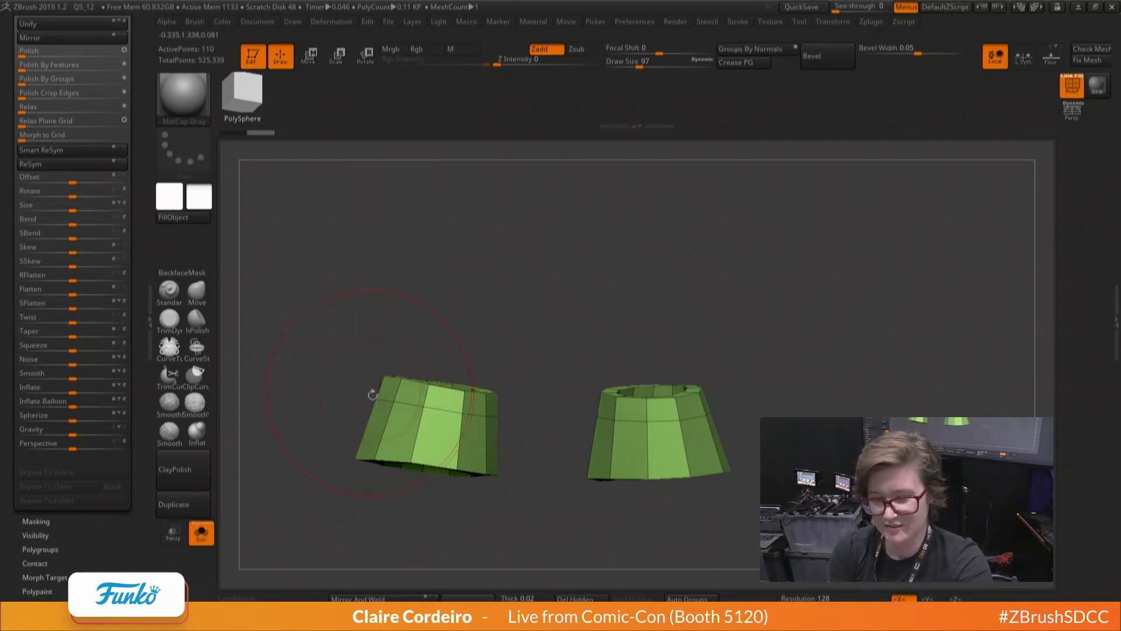
mouse_move(372, 395)
left_mouse_down()
mouse_move(330, 381)
mouse_move(352, 403)
left_mouse_up()
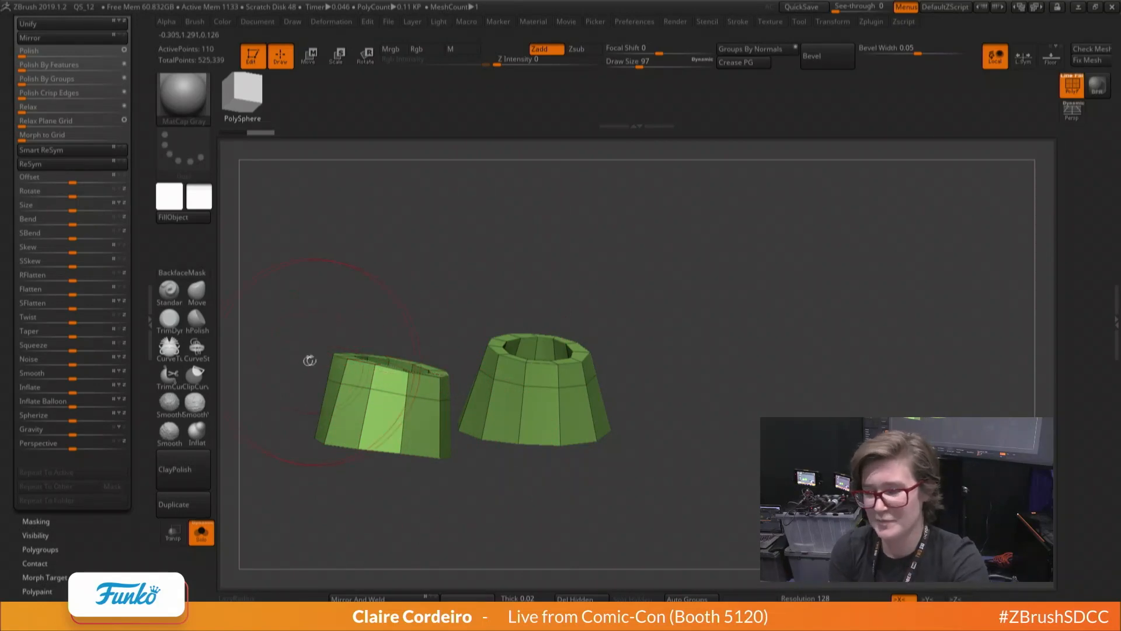
Check the leg cuffs against the figure and stitch a front lower-edge point up to the new edge loop
key("space")
mouse_move(310, 361)
left_mouse_down()
mouse_move(270, 390)
mouse_move(313, 357)
left_mouse_up()
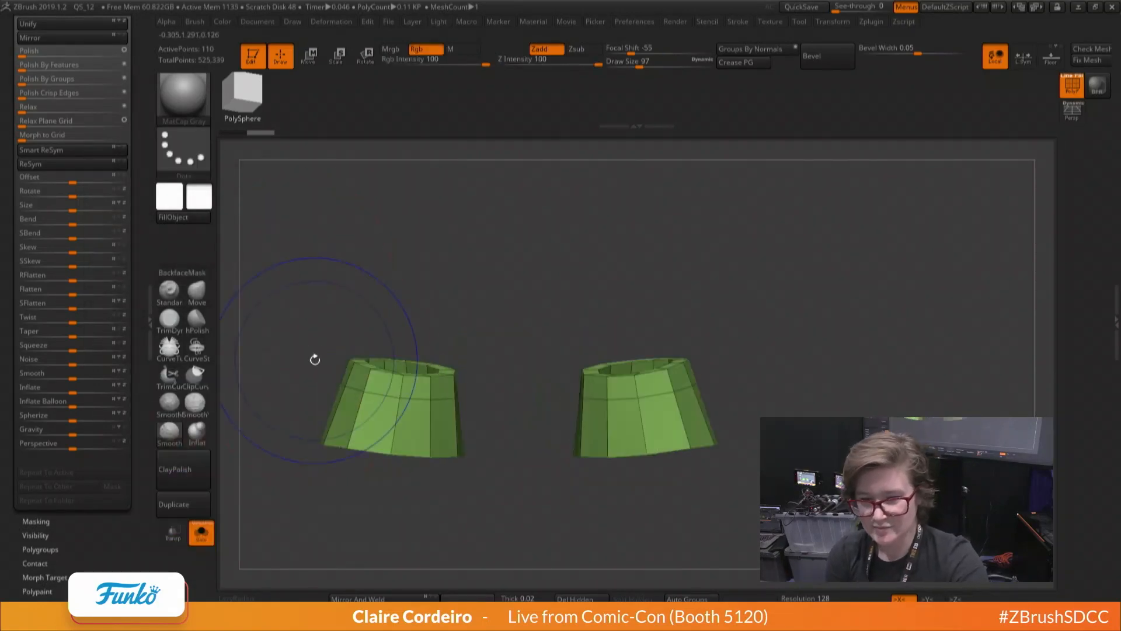
left_click(197, 539)
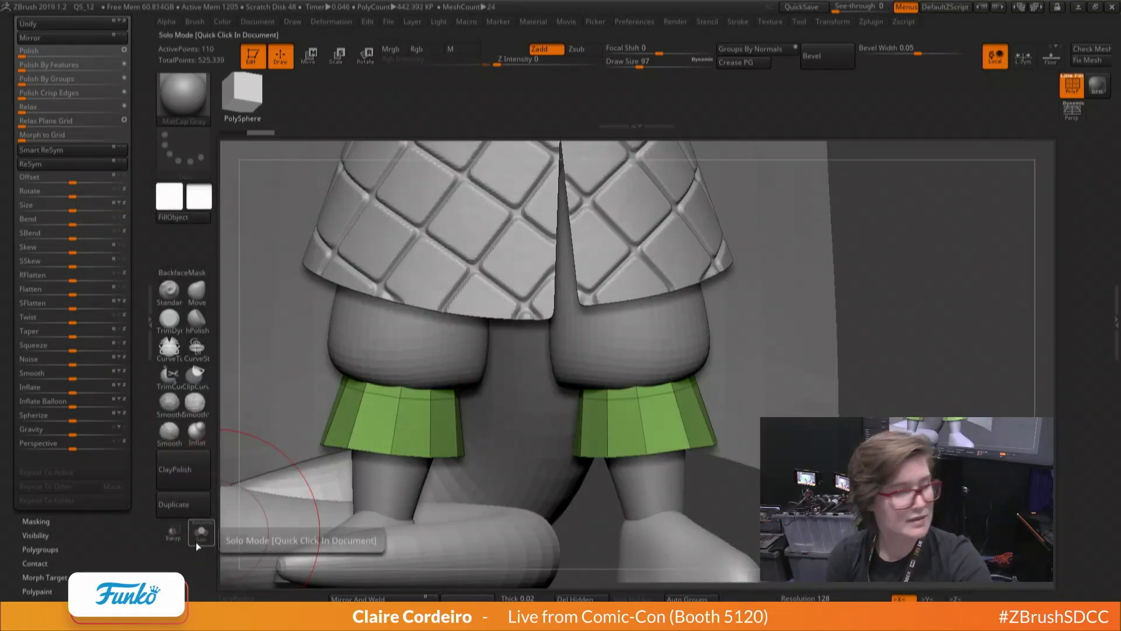
left_click(196, 541)
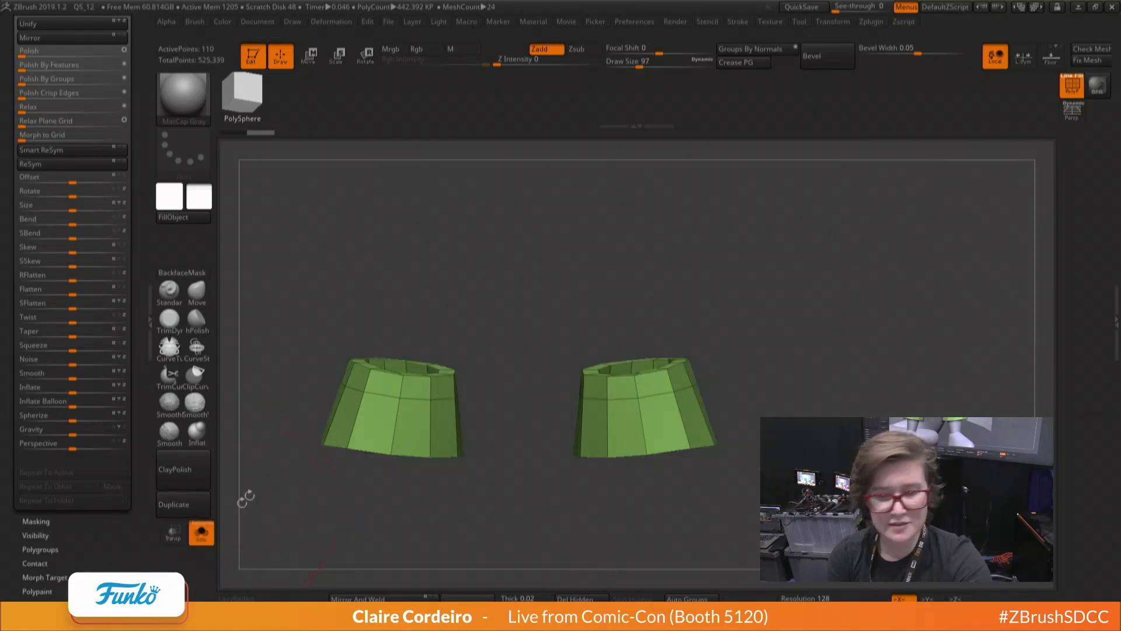
left_click(370, 459)
left_click(387, 385)
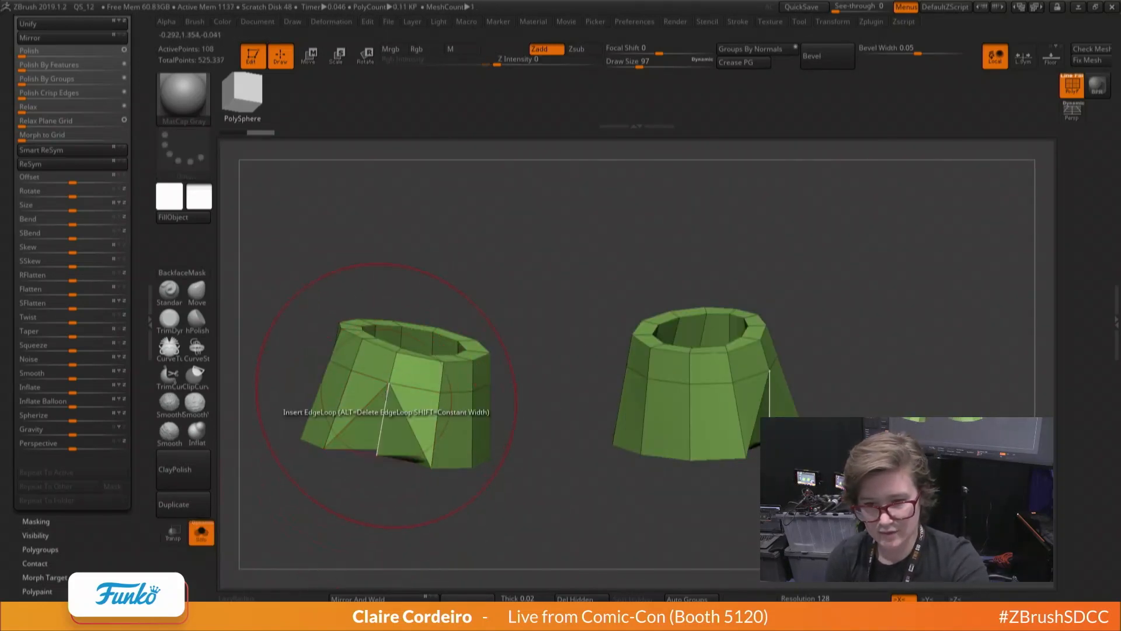
Insert an edge loop around the leg cuff's inner wall and stitch the inner lower-edge point up to form the notch
left_click_drag(365, 491, 370, 383)
left_click_drag(358, 386, 361, 444)
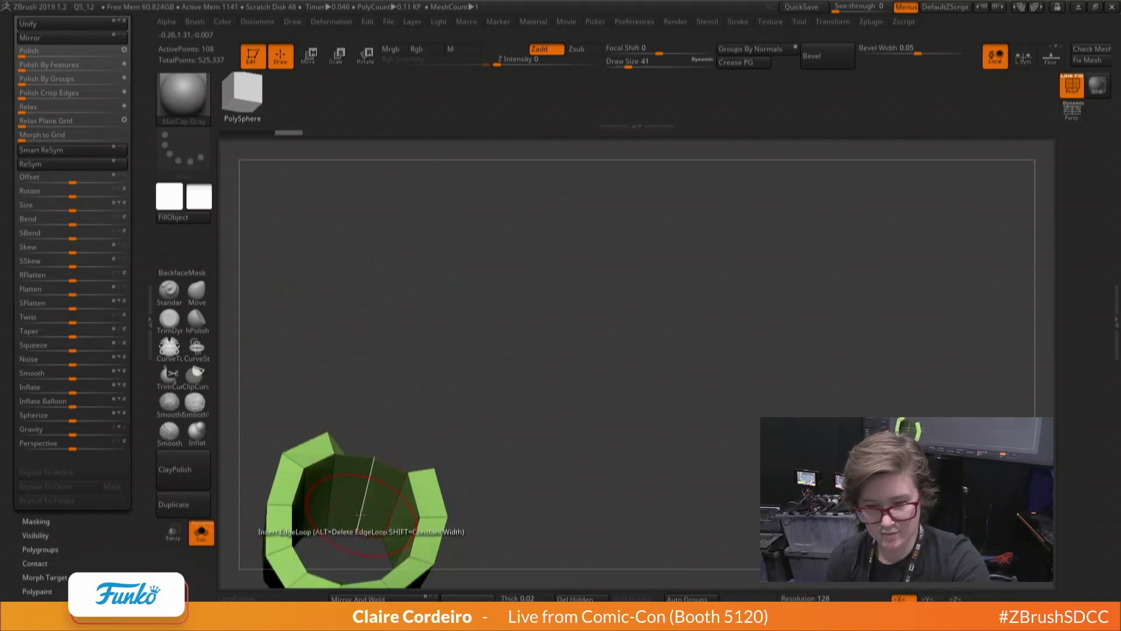
left_click(374, 459)
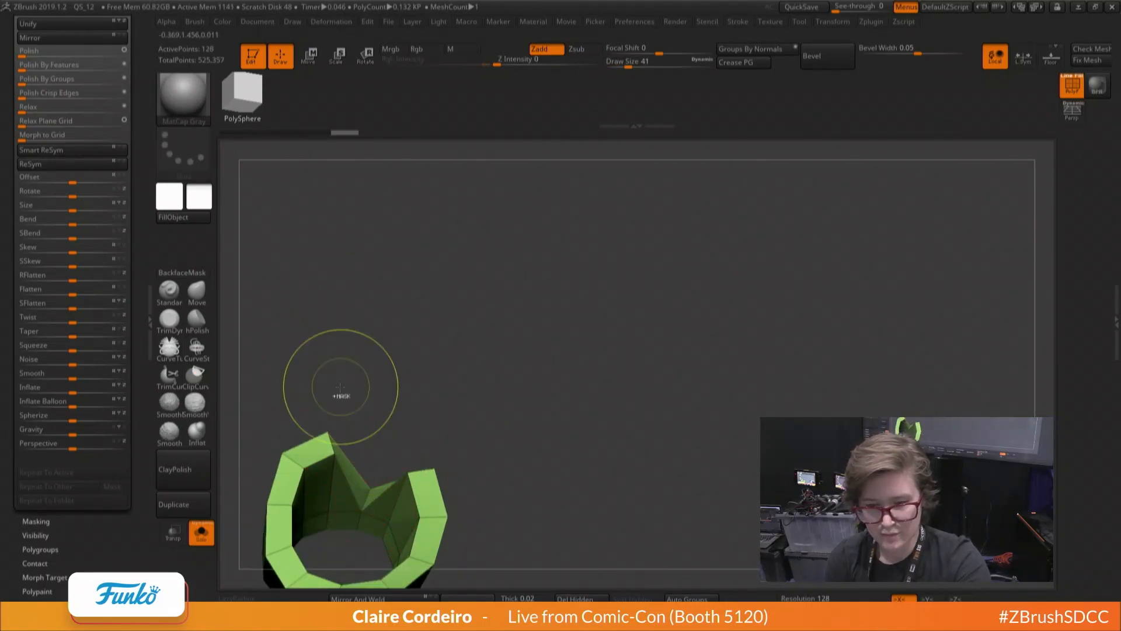
mouse_move(340, 386)
left_mouse_down()
mouse_move(292, 506)
mouse_move(370, 329)
mouse_move(362, 310)
left_mouse_up()
Reshape the leg cuffs' notch with the Move brush at draw size 9
key("b")
key("m")
key("v")
key("space")
right_click_drag(363, 311, 378, 403, "ctrl")
mouse_move(397, 351)
right_mouse_down("ctrl")
mouse_move(386, 295)
mouse_move(377, 395)
mouse_move(396, 392)
right_mouse_up("ctrl")
key("space")
left_click_drag(397, 392, 391, 392)
right_click_drag(390, 392, 382, 336)
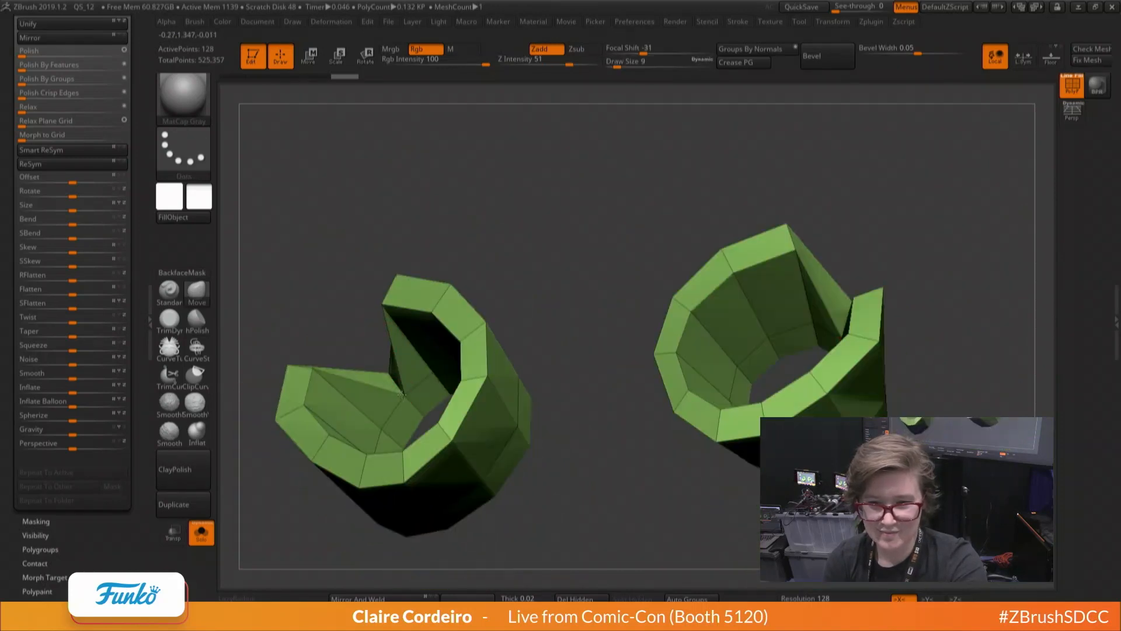
Refine the points around the leg cuffs' notch with the Move brush and review the shape from several sides
right_click_drag(401, 392, 408, 389)
key("space")
right_click_drag(358, 363, 361, 400)
right_click_drag(381, 437, 471, 450, "ctrl")
left_click(205, 538)
key("shift+f")
key("shift+f")
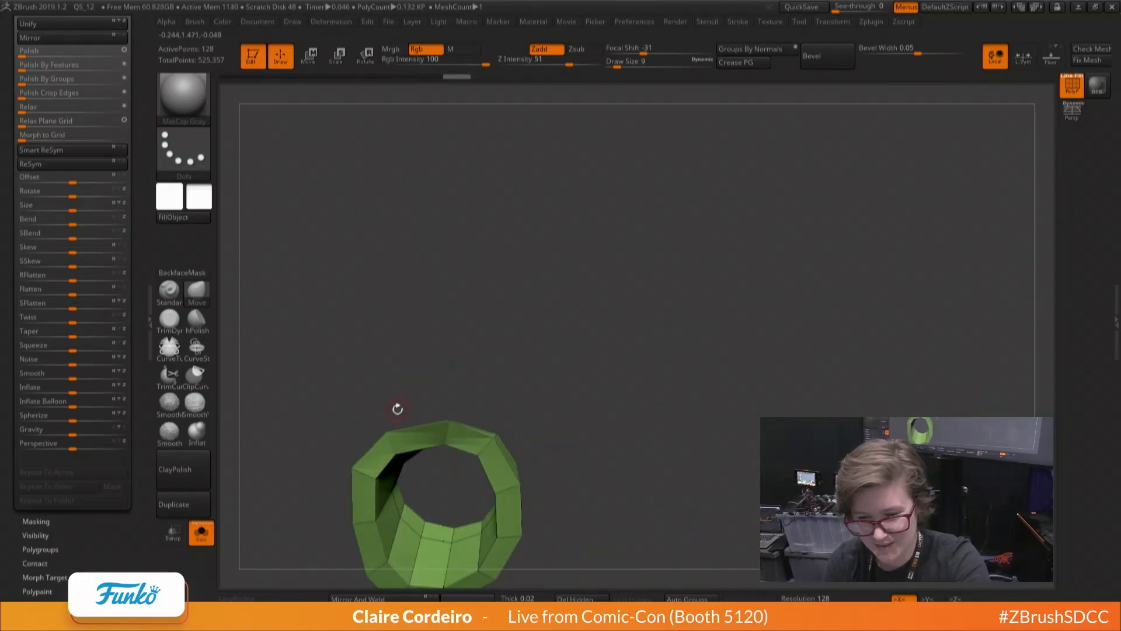
mouse_move(398, 409)
right_mouse_down()
mouse_move(449, 384)
mouse_move(447, 444)
mouse_move(443, 390)
mouse_move(409, 358)
mouse_move(374, 368)
mouse_move(387, 398)
right_mouse_up()
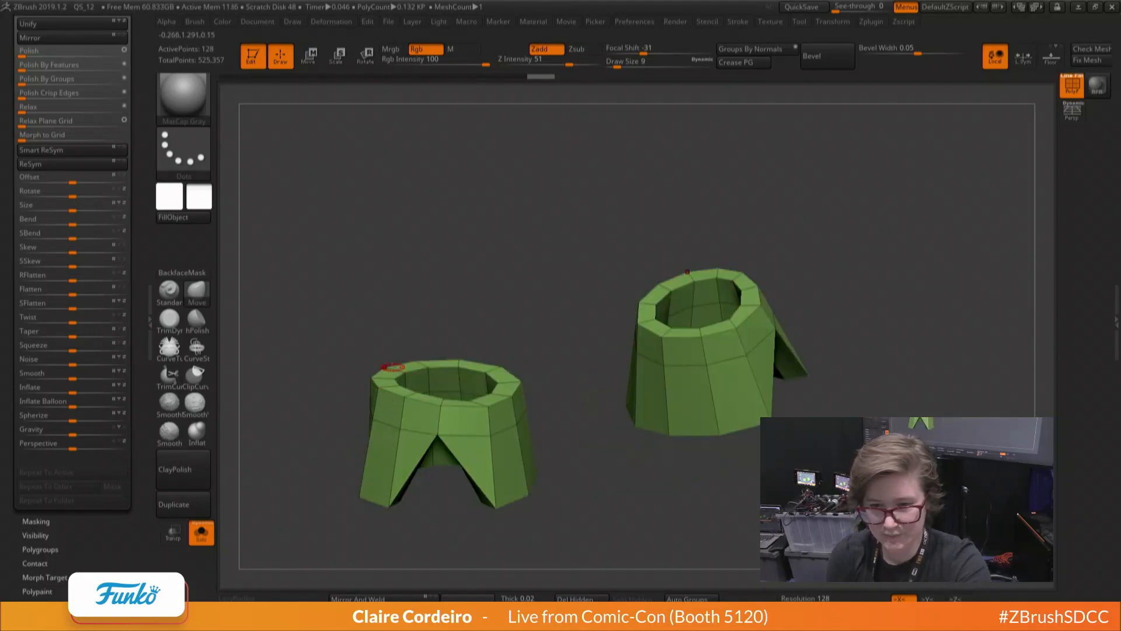
Set ZModeler's Slide edge action to target the complete edge loop and slide the loop on the leg cuff's upper rim
key("b")
key("z")
key("m")
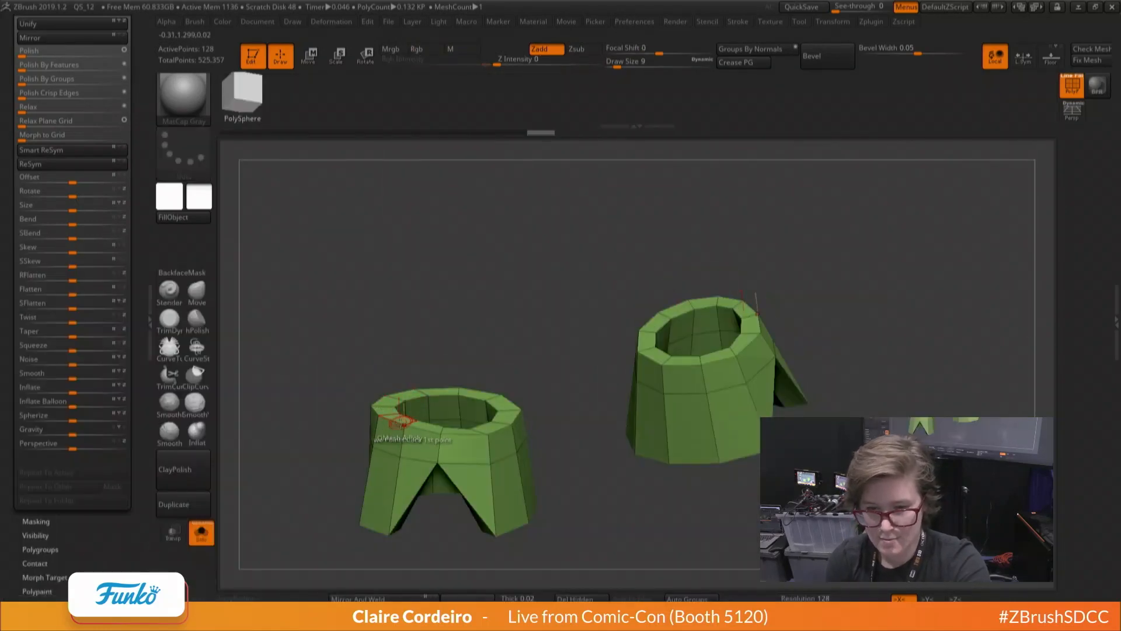
key("space")
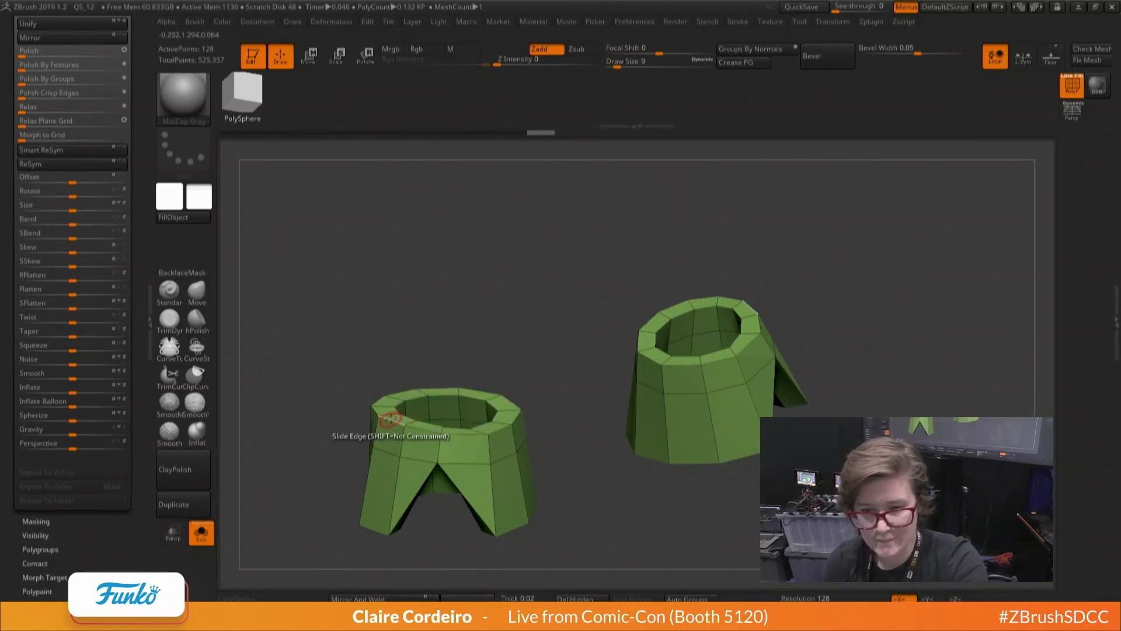
key("space")
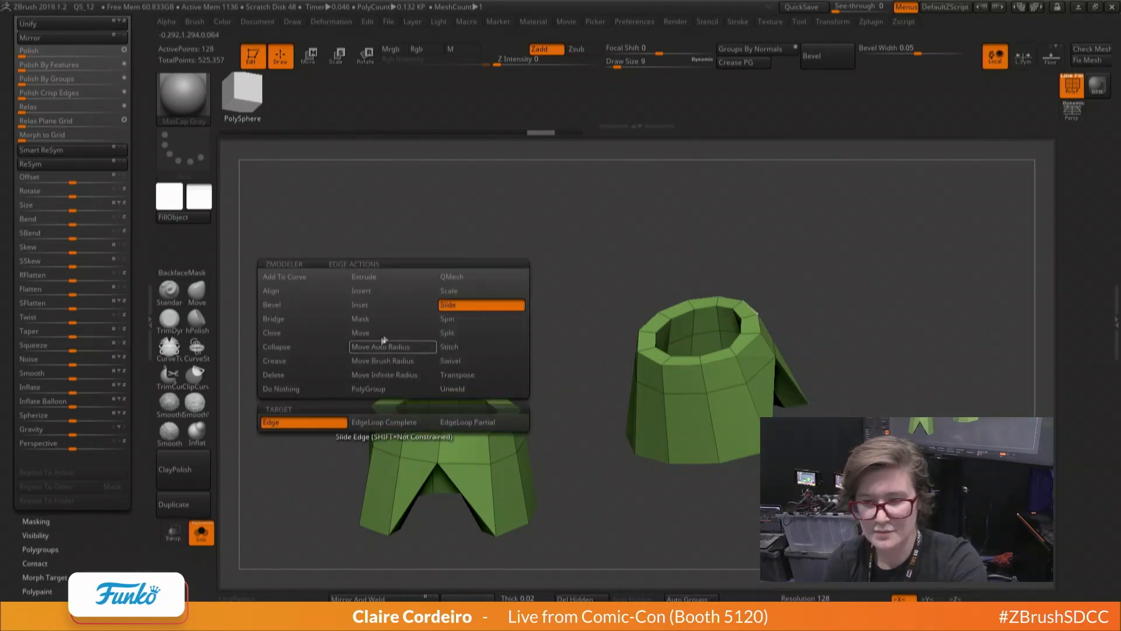
left_click(394, 421)
mouse_move(390, 421)
left_mouse_down()
mouse_move(365, 444)
mouse_move(385, 408)
mouse_move(358, 348)
mouse_move(414, 392)
mouse_move(397, 444)
mouse_move(388, 412)
left_mouse_up()
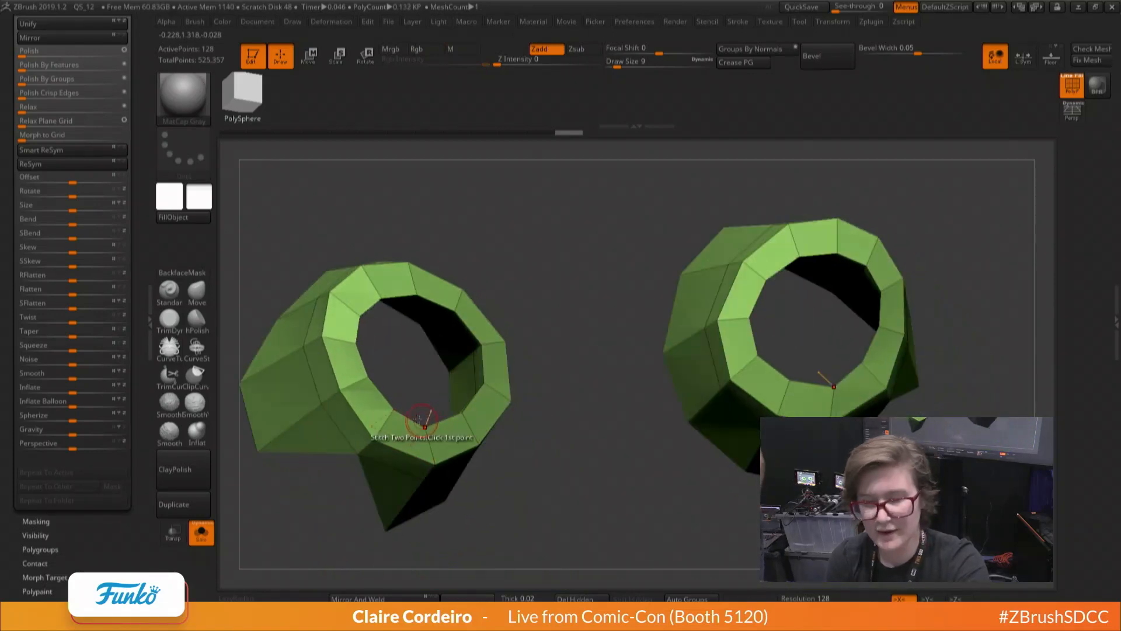
Turn off Solo and review the leg cuffs on the whole figure from the front
right_click_drag(386, 414, 318, 396, "shift")
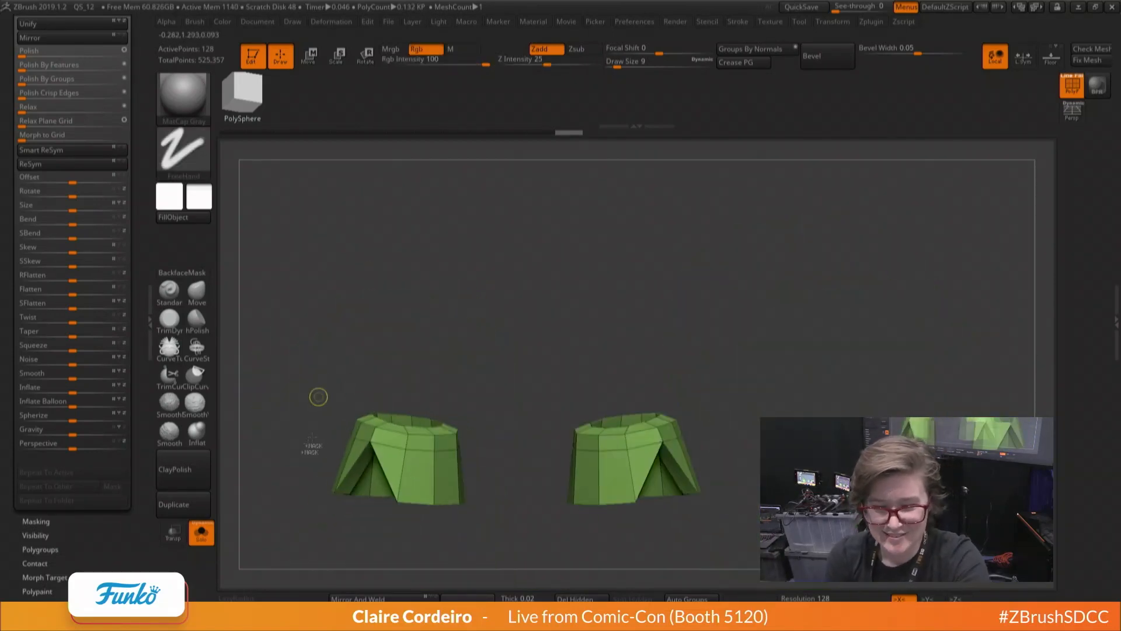
left_click(202, 534)
right_click_drag(415, 419, 335, 412, "ctrl")
right_click_drag(407, 252, 407, 387, "alt")
right_click_drag(297, 338, 326, 399, "alt")
right_click_drag(446, 515, 432, 416, "alt")
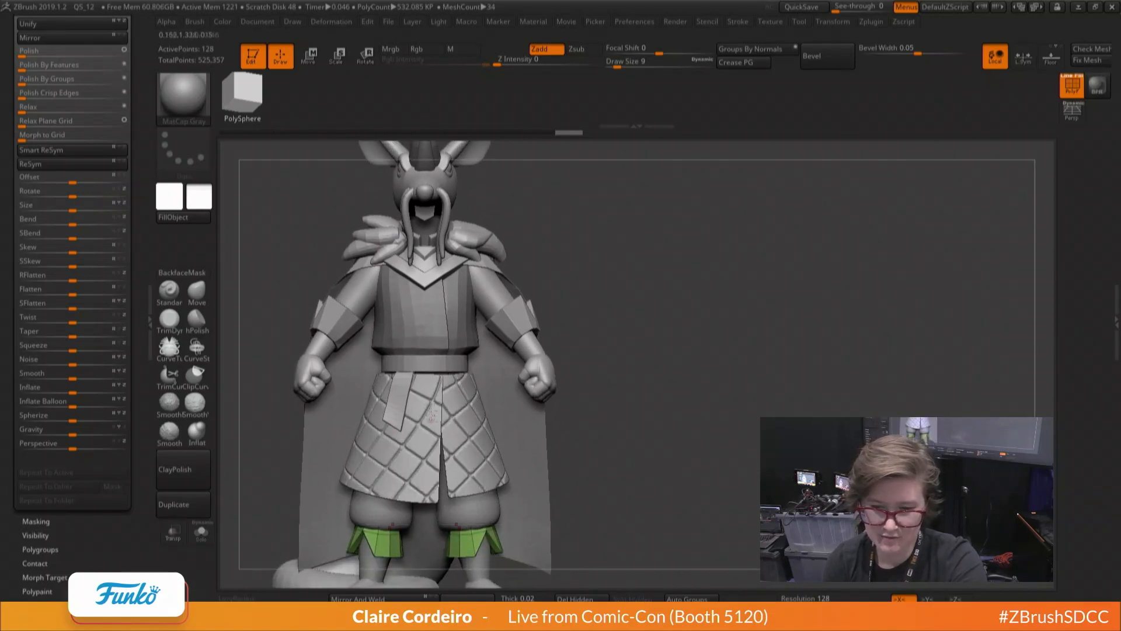
Make the torso front panel the active subtool and check it briefly in Solo
left_click(389, 330, "alt")
left_click(205, 537)
right_click_drag(268, 383, 275, 493, "ctrl")
left_click(202, 534)
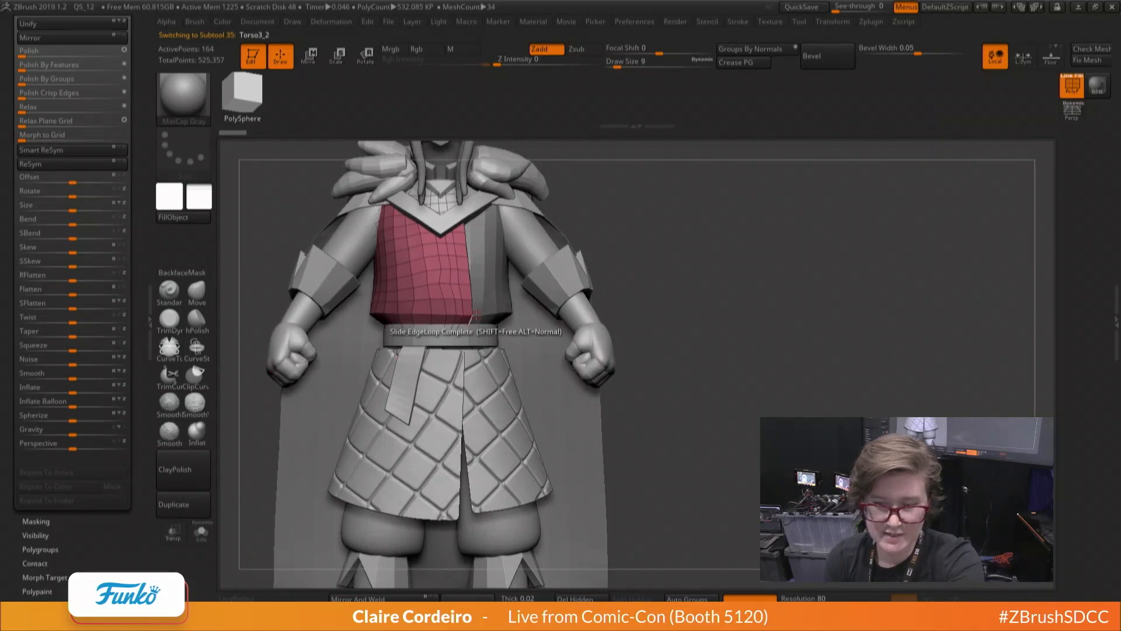
Make the quilted skirt the active subtool and check it briefly in Solo
right_click_drag(284, 386, 297, 450, "alt")
left_click(297, 450, "alt")
key("space")
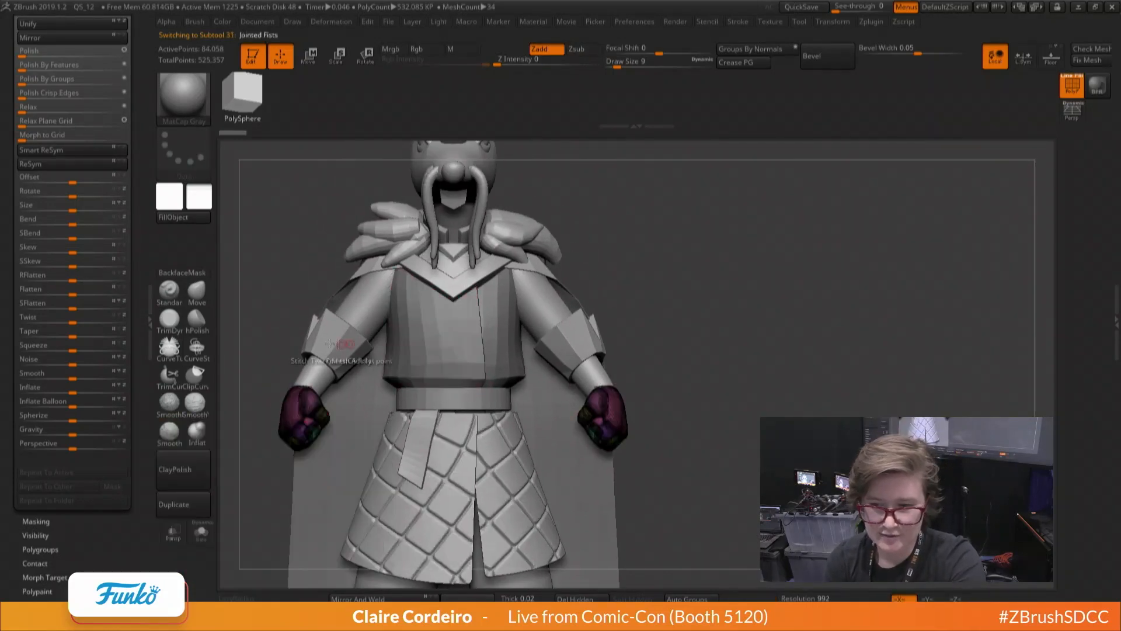
right_click_drag(360, 399, 361, 407, "alt")
right_click_drag(368, 486, 345, 461, "alt")
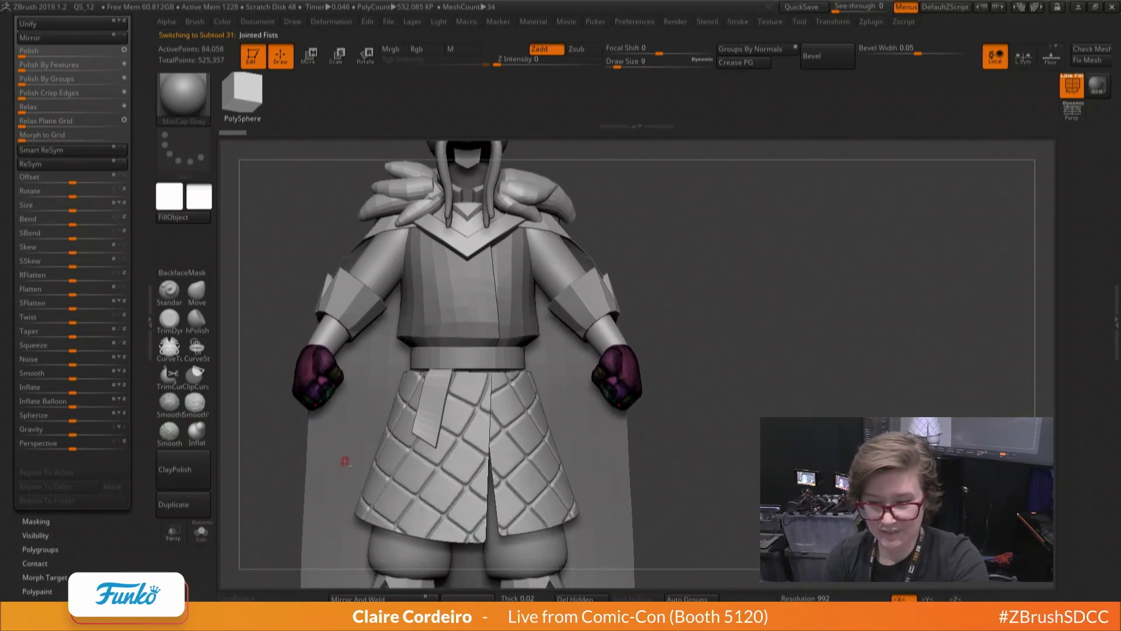
left_click(381, 506, "alt")
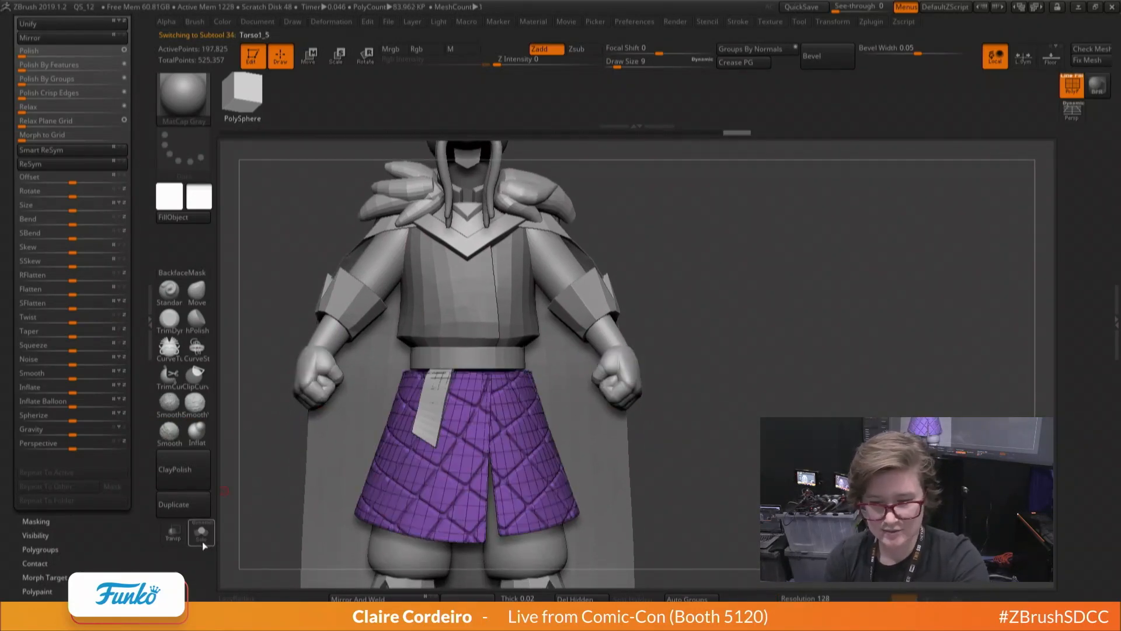
left_click(202, 541)
left_click(202, 540)
Switch to the plain skirt tool CL_Torso1_4 and keep its wireframe and polygroup display on
left_click_drag(142, 48, 142, 405)
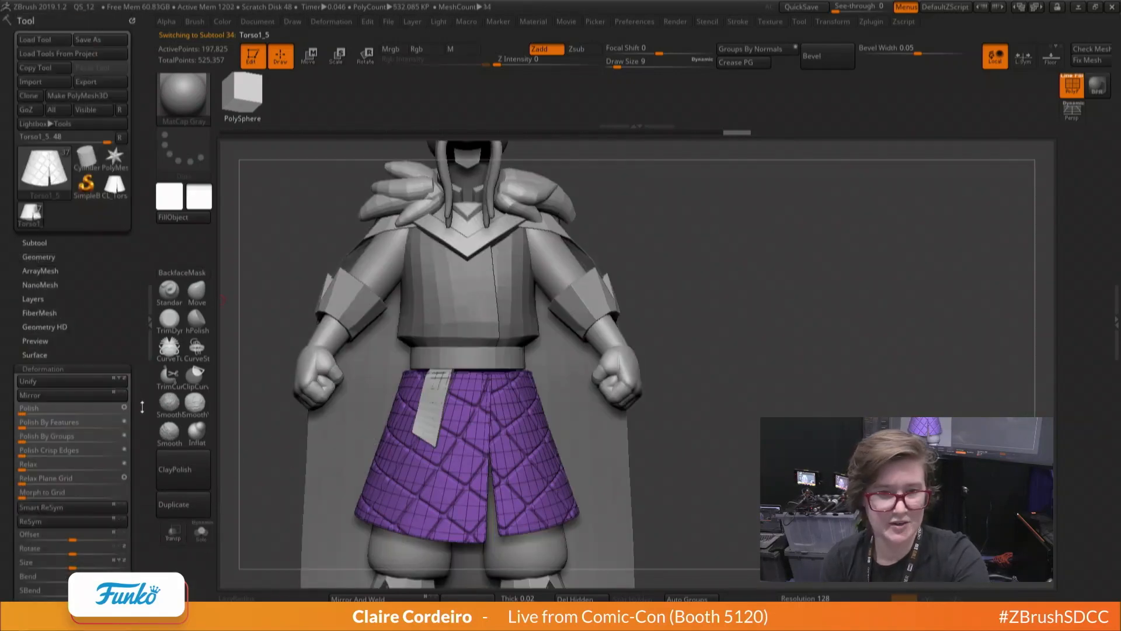
left_click(115, 191)
right_click_drag(365, 490, 388, 446, "alt")
key("shift+f")
key("shift+f")
right_click_drag(452, 497, 420, 435, "alt")
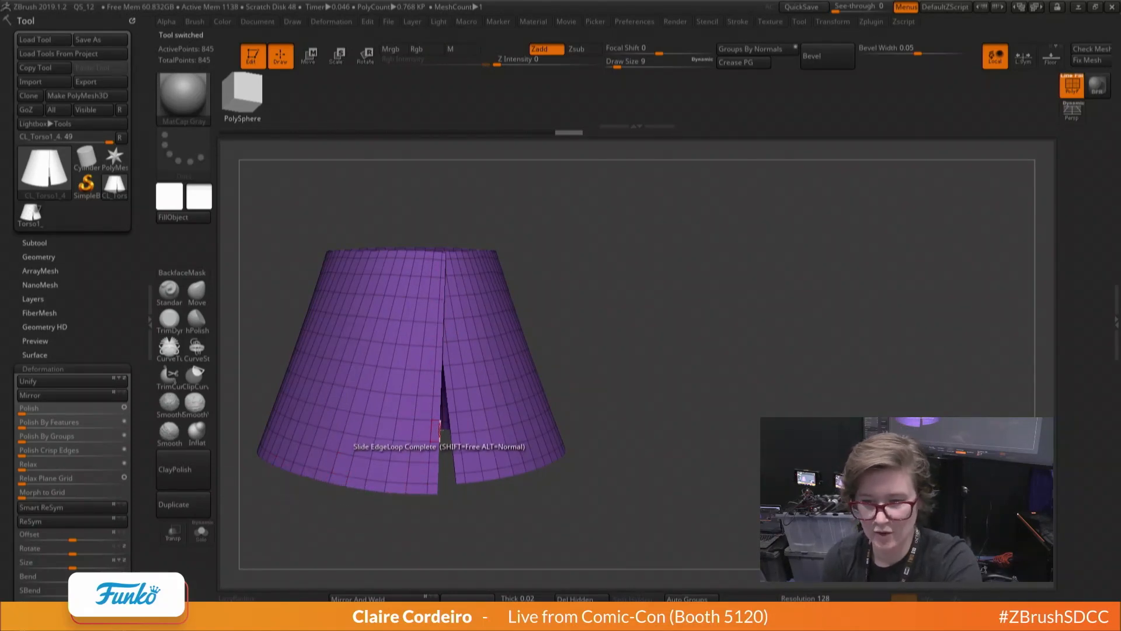
Set ZModeler's edge action to Crease with EdgeLoop Partial as the target for the skirt
key("space")
key("space")
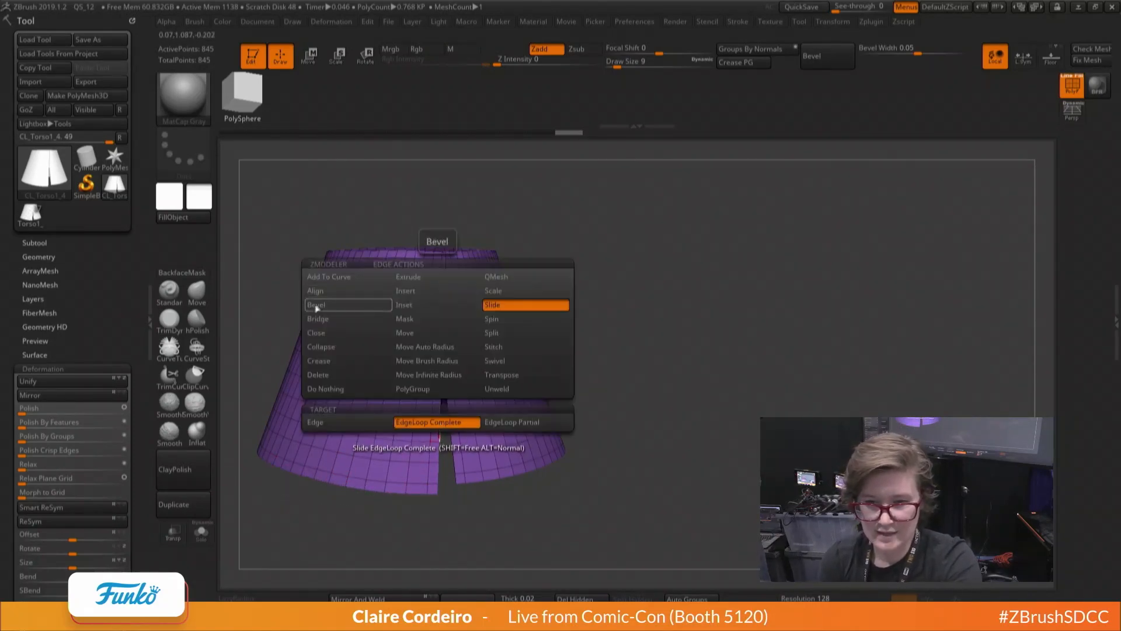
left_click(318, 362)
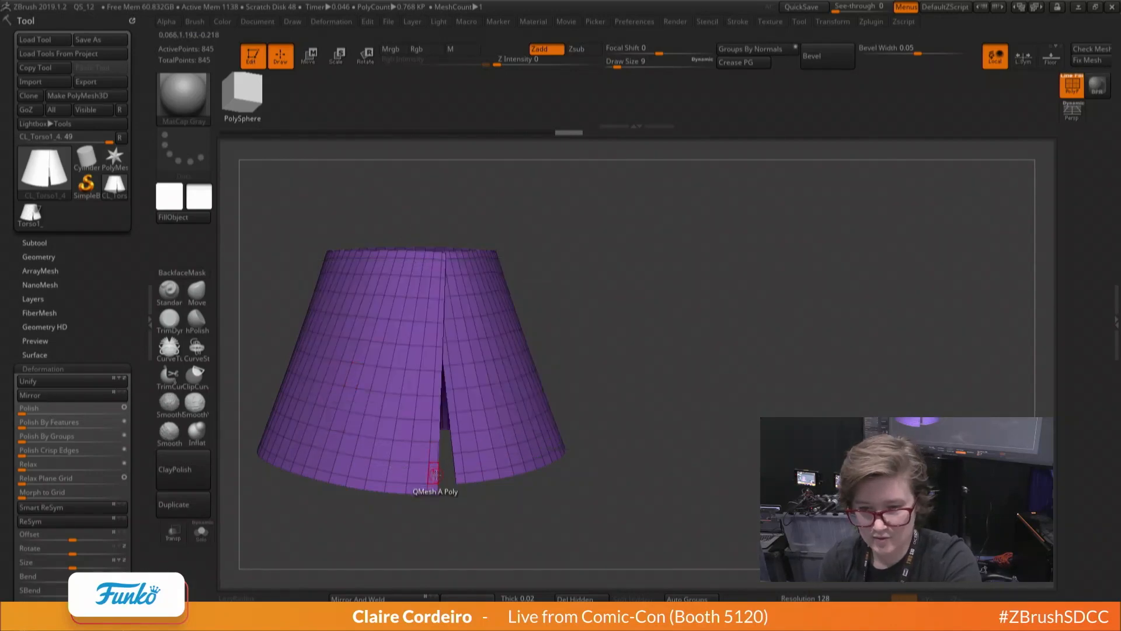
mouse_move(437, 419)
right_mouse_down("ctrl")
mouse_move(440, 436)
mouse_move(377, 385)
mouse_move(426, 451)
mouse_move(413, 398)
right_mouse_up("ctrl")
key("space")
left_click(422, 422)
key("space")
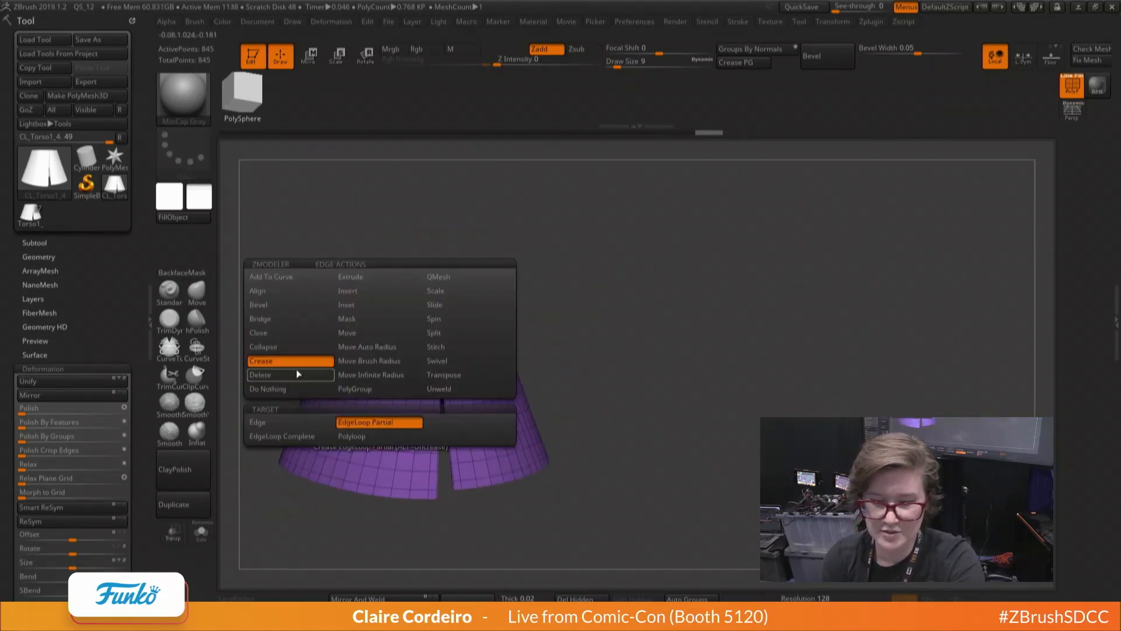
Limit Frame Mesh to creased edges by turning off its Polygroups and Border options, and select the CurveTube brush
left_click_drag(426, 212, 483, 238)
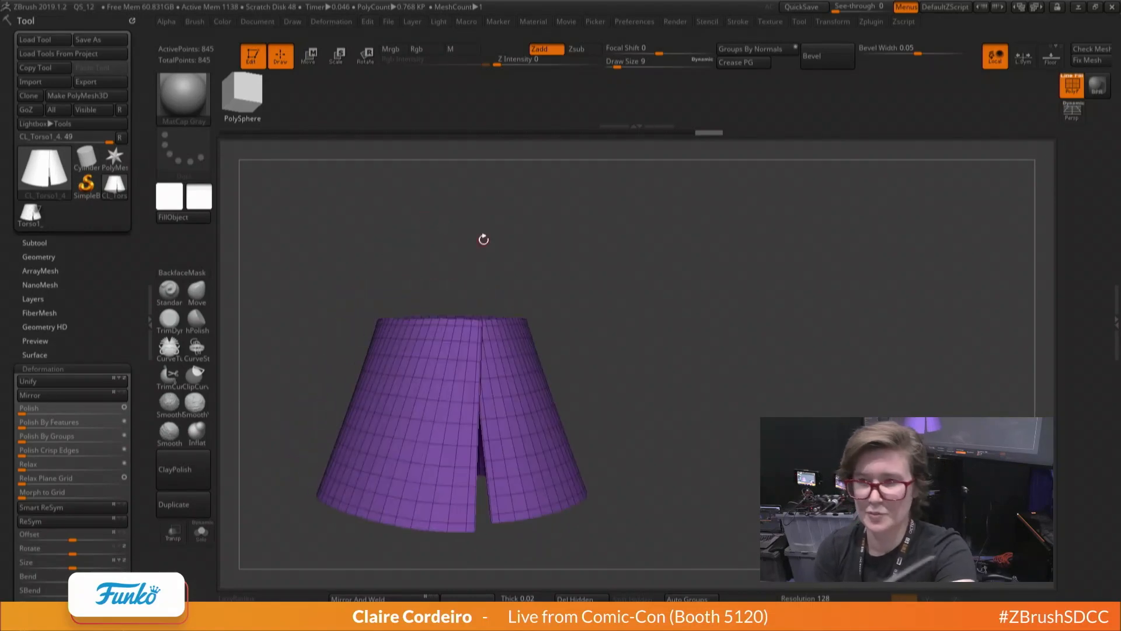
left_click(737, 22)
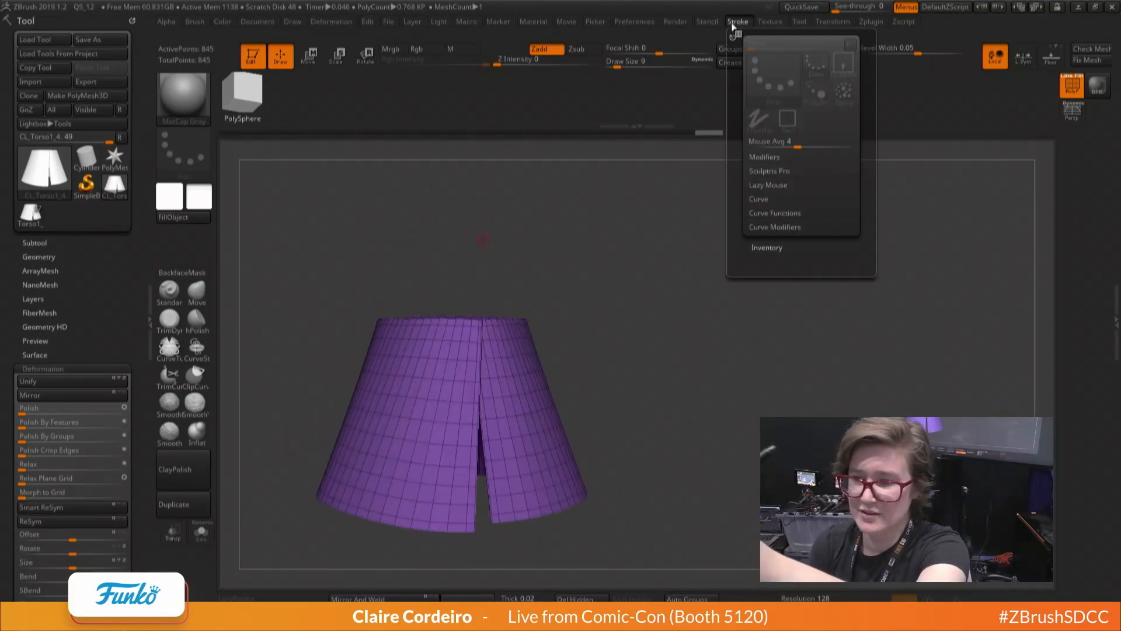
left_click(760, 213)
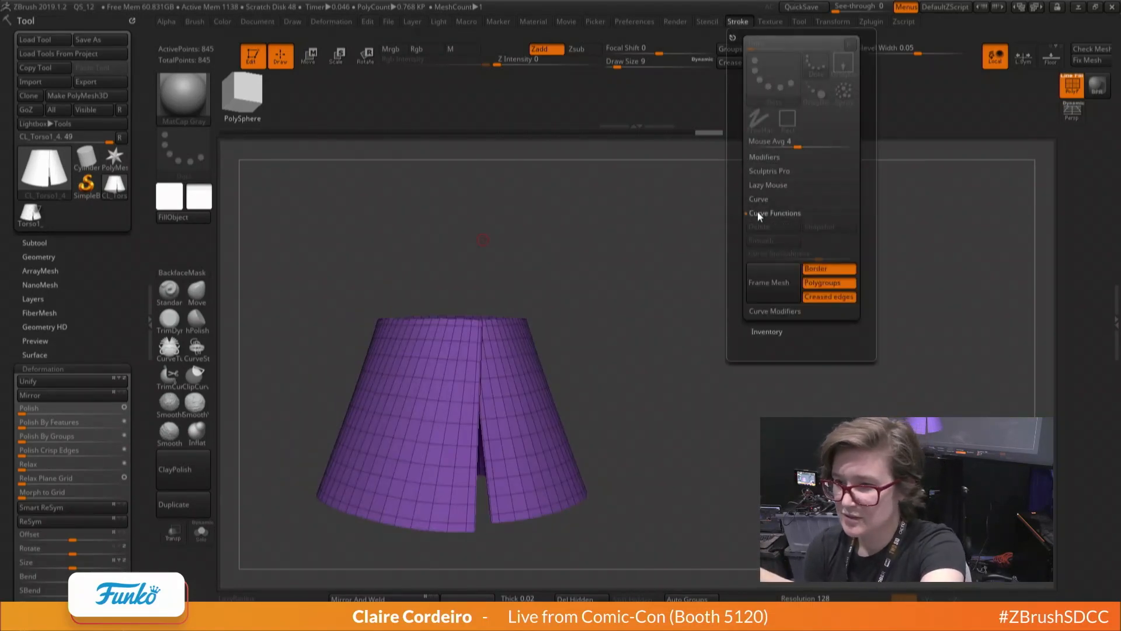
left_click(814, 285)
left_click(813, 270)
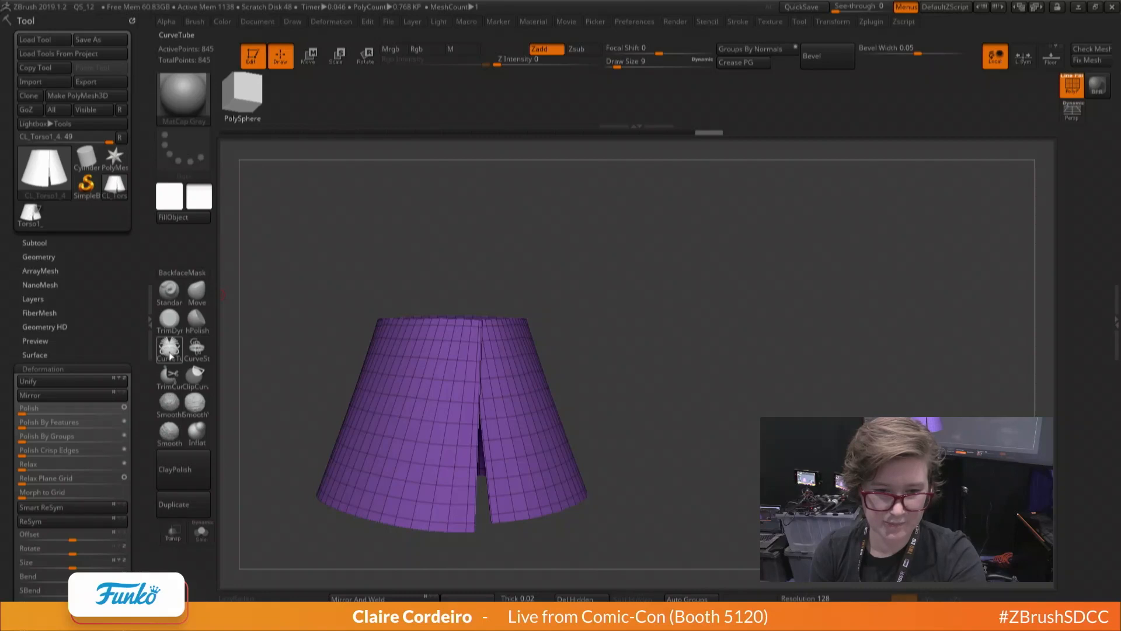
left_click(171, 319)
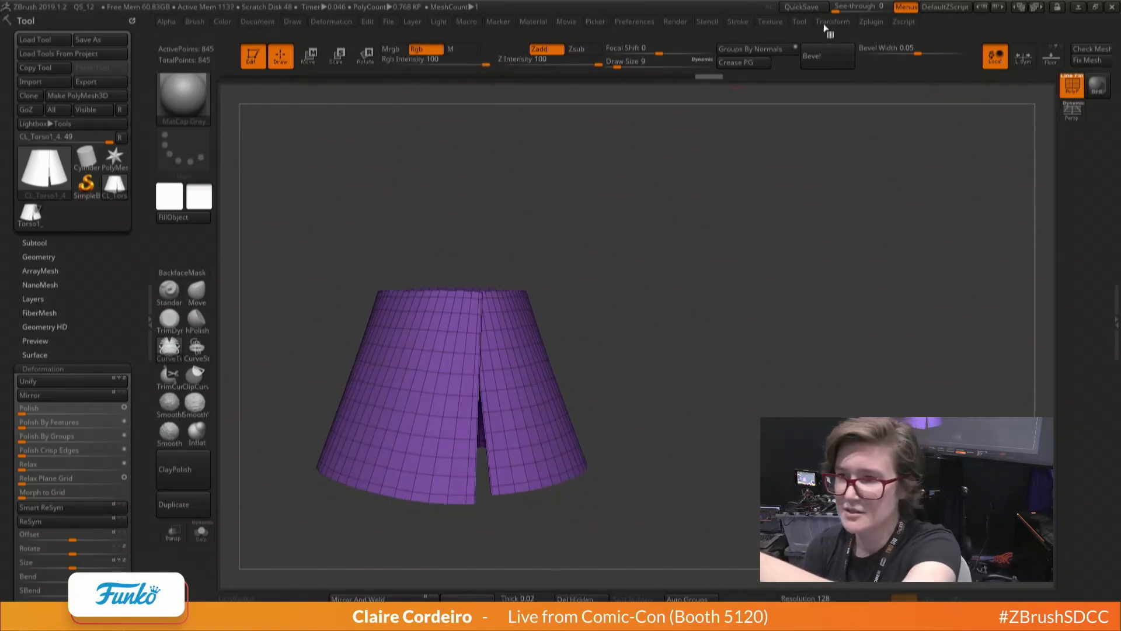
Try to frame the skirt's creased edges with curves and check the Curve Modifiers and Curve Functions settings
left_click(779, 24)
left_click(798, 23)
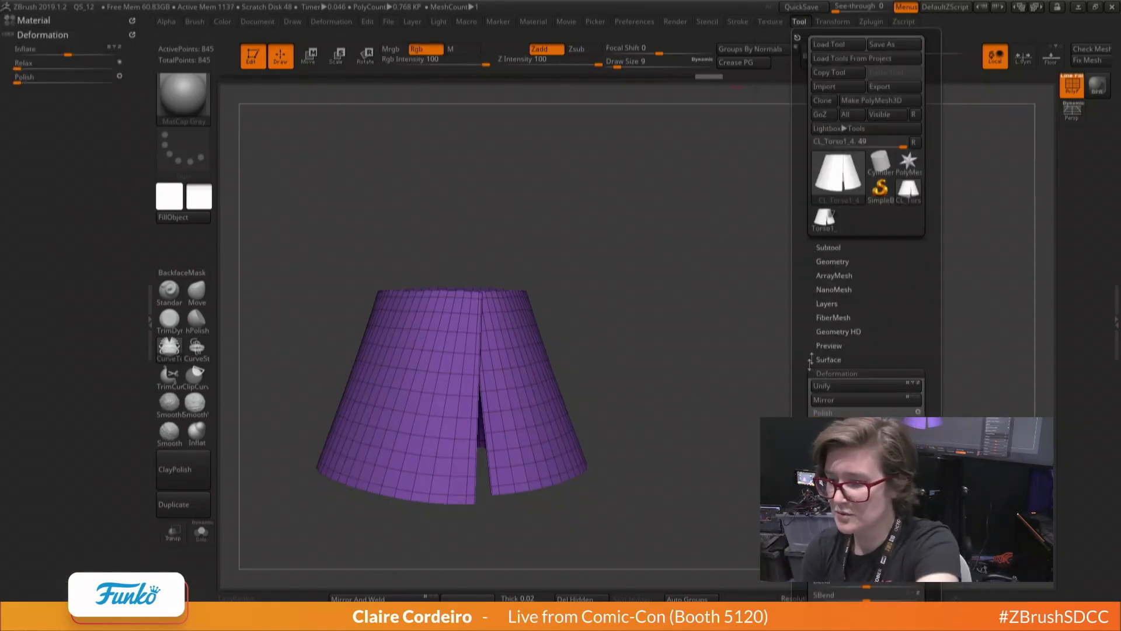
left_click(797, 38)
left_click(738, 22)
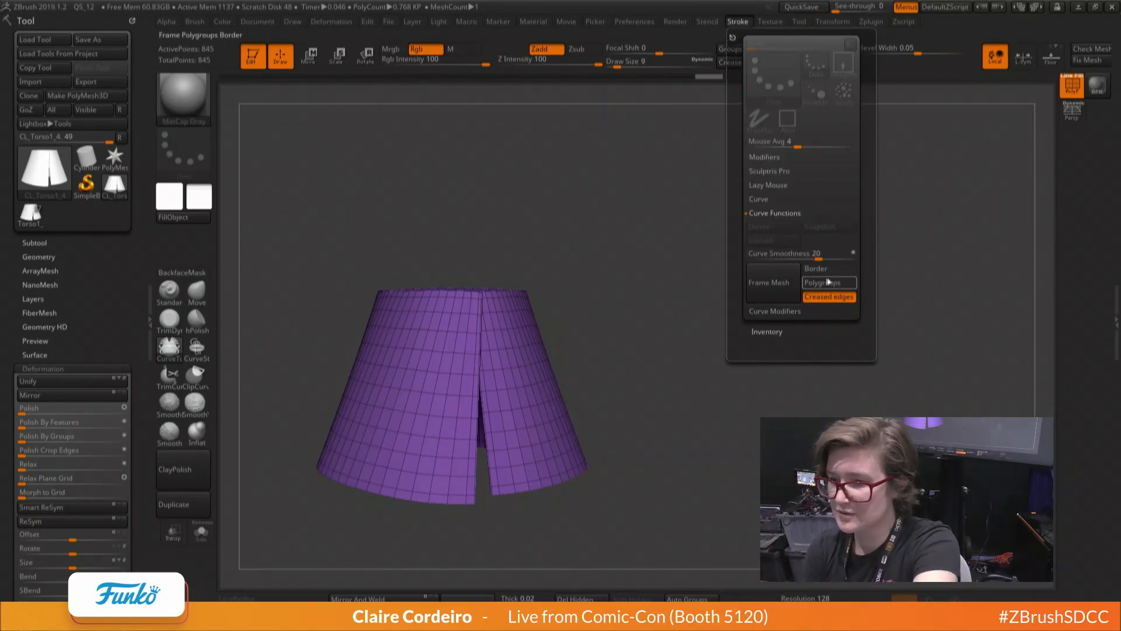
left_click(761, 312)
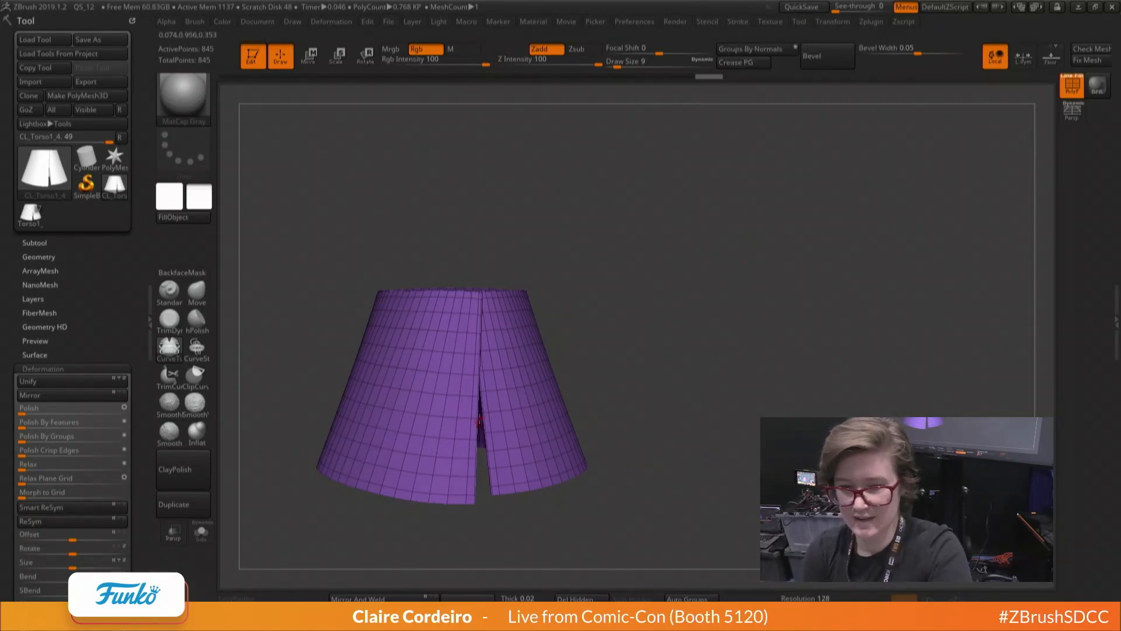
left_click(739, 24)
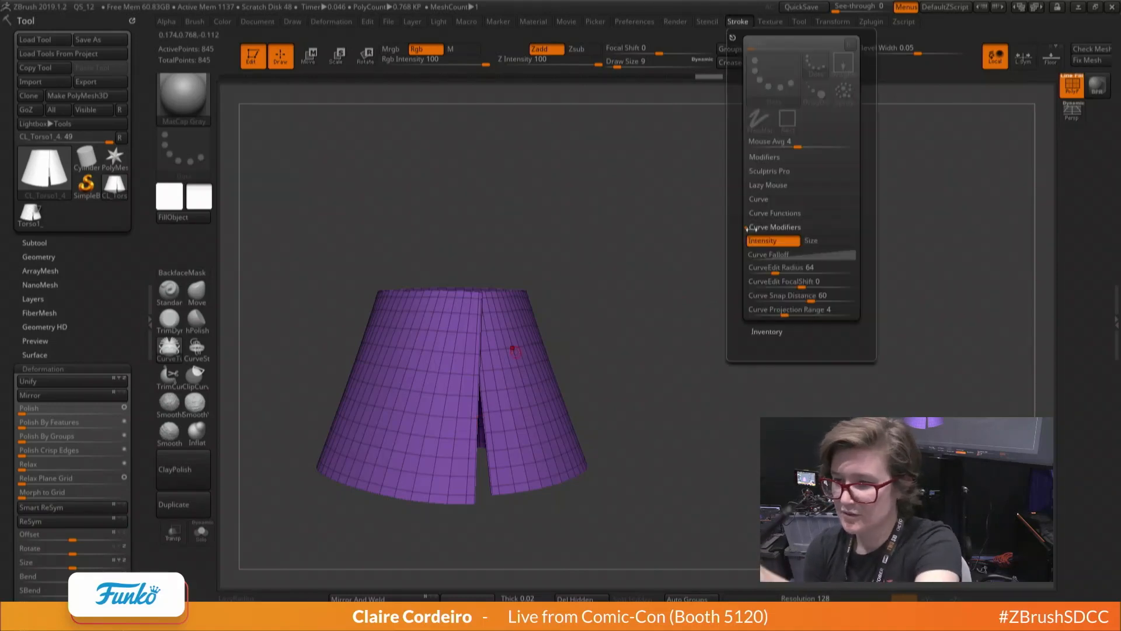
left_click(762, 214)
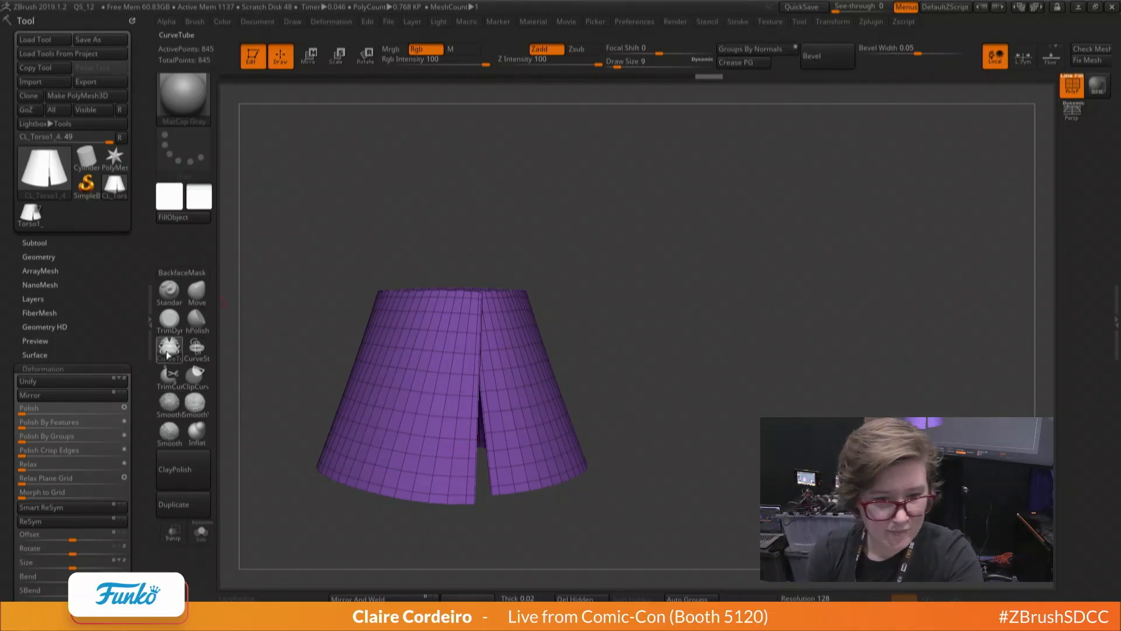
Inspect the skirt's front slit up close and try Frame Mesh on it again
scroll(471, 442, "up", 2)
scroll(476, 439, "up", 2)
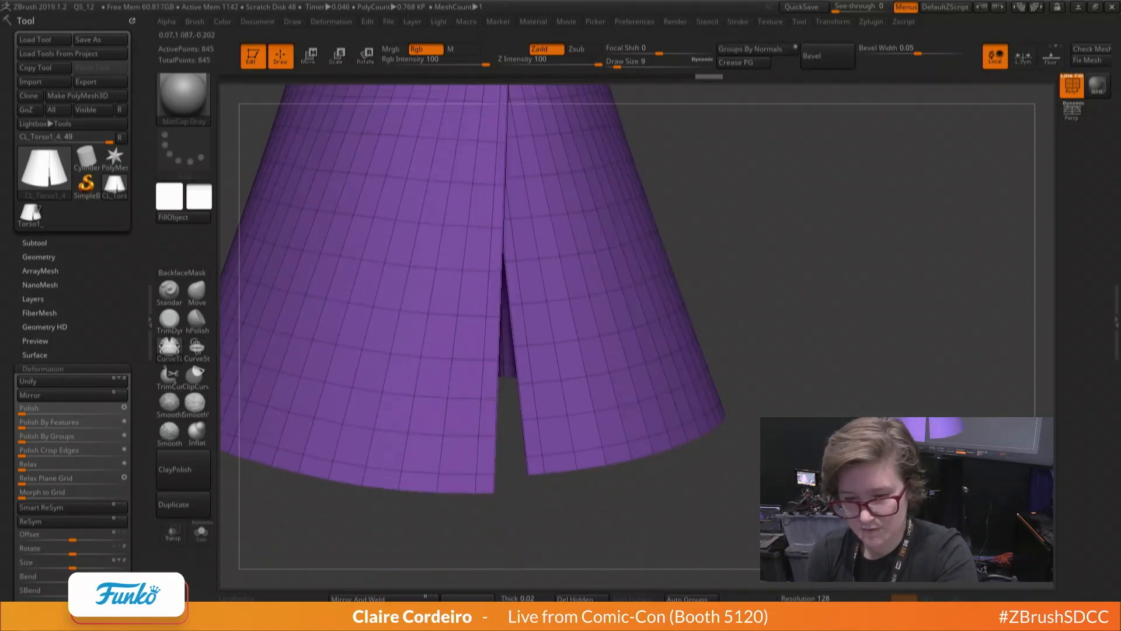
scroll(495, 428, "down", 2)
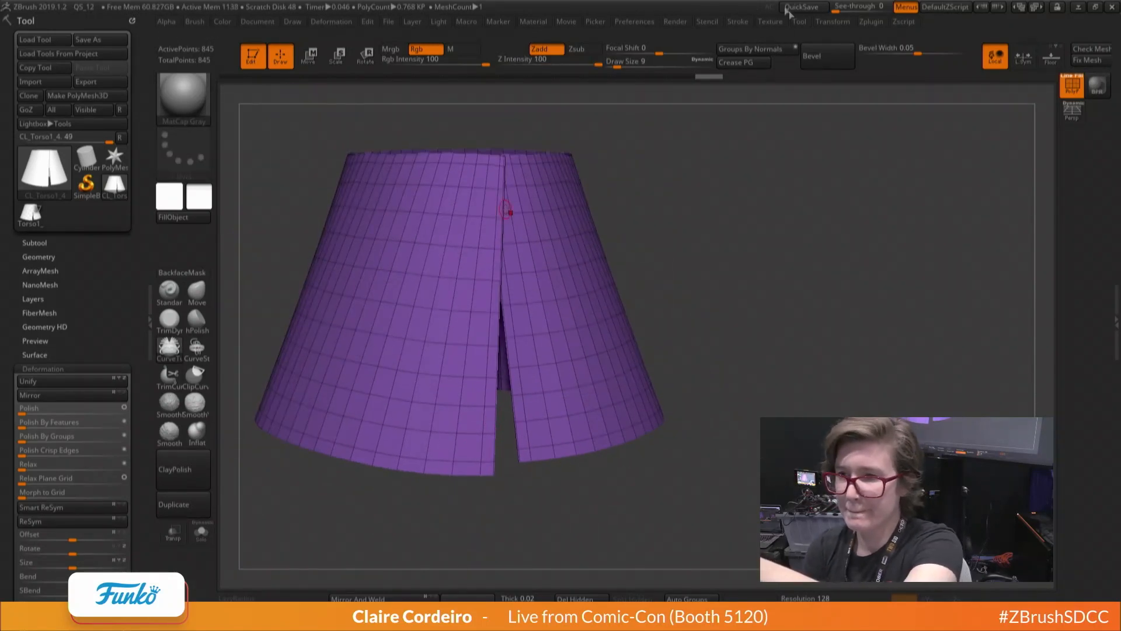
left_click(735, 23)
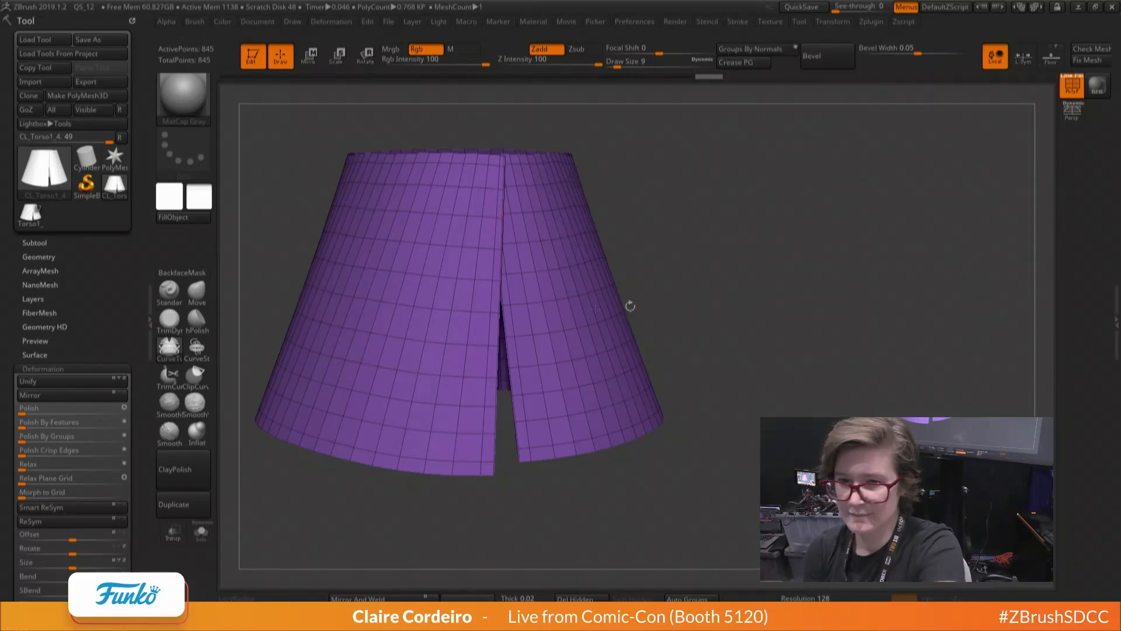
right_click_drag(338, 419, 351, 451, "alt")
right_click_drag(478, 506, 469, 449, "alt")
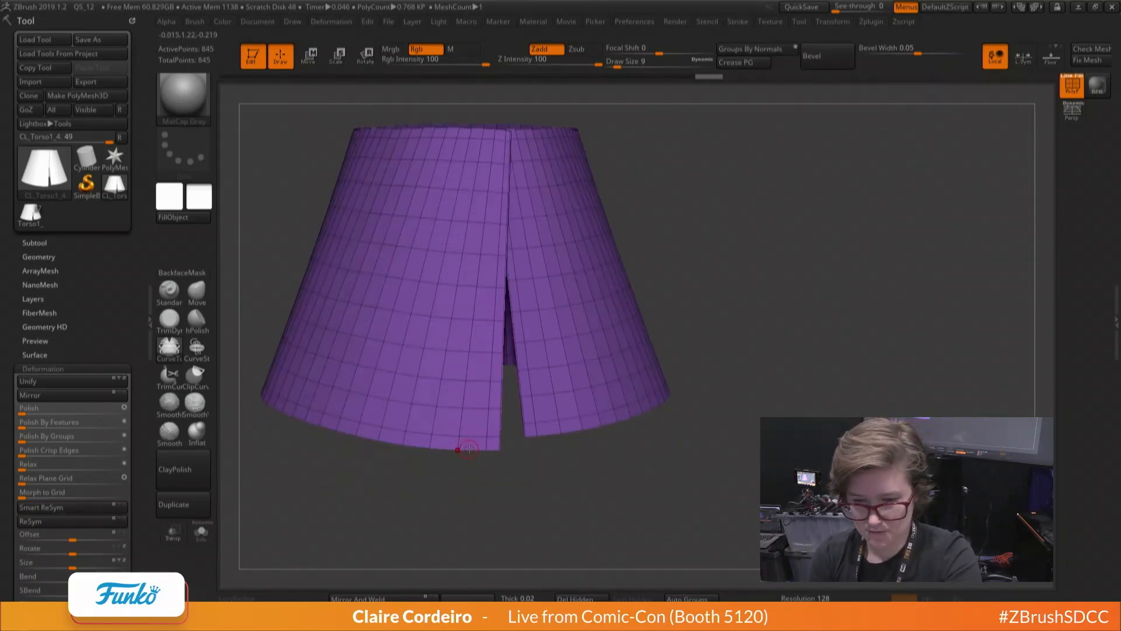
Return to the ZModeler brush and try Frame Mesh on the skirt's creased edges
key("b")
key("z")
key("m")
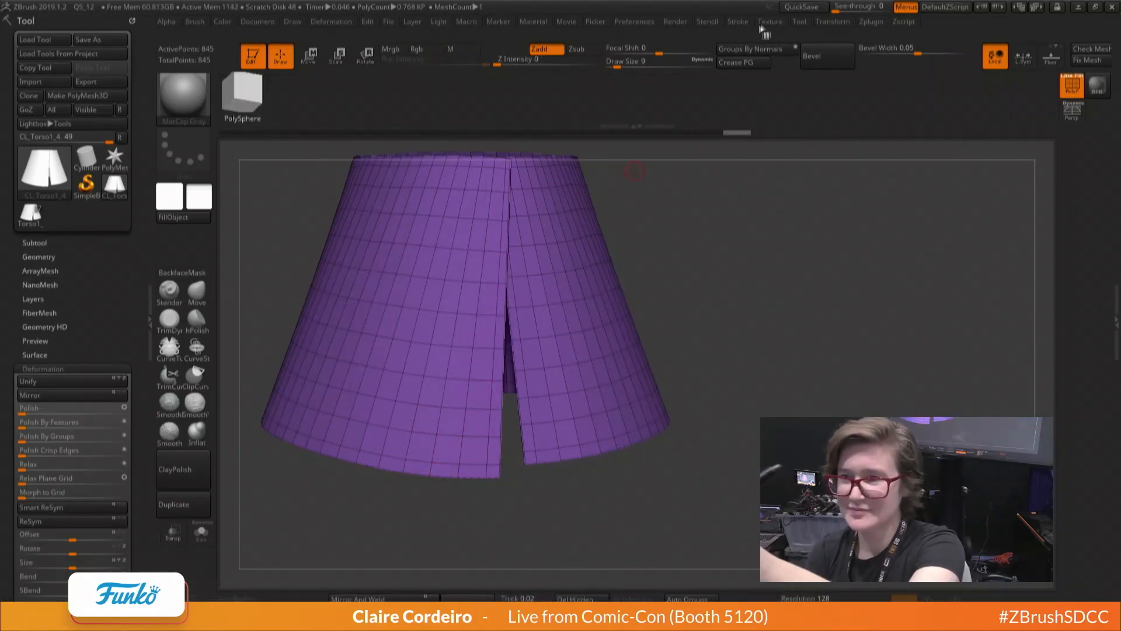
left_click(738, 21)
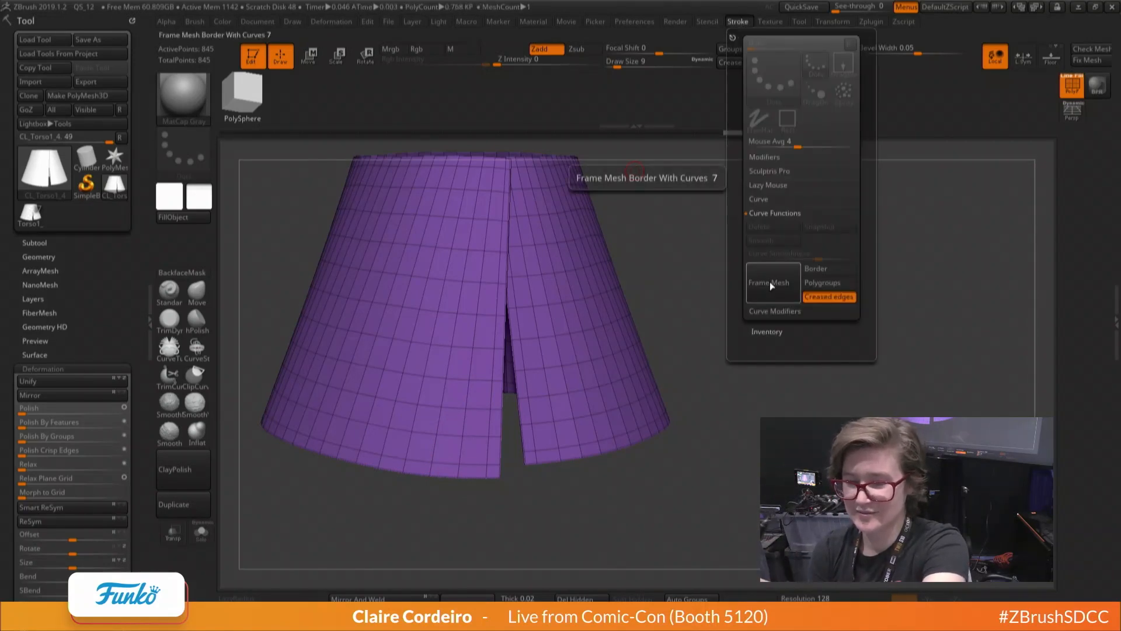
Switch from the plain skirt back to the full figure tool
mouse_move(403, 403)
right_mouse_down("ctrl")
mouse_move(325, 356)
mouse_move(341, 401)
right_mouse_up("ctrl")
right_click_drag(412, 385, 408, 421, "ctrl")
right_click_drag(343, 405, 306, 342, "alt")
left_click(35, 216)
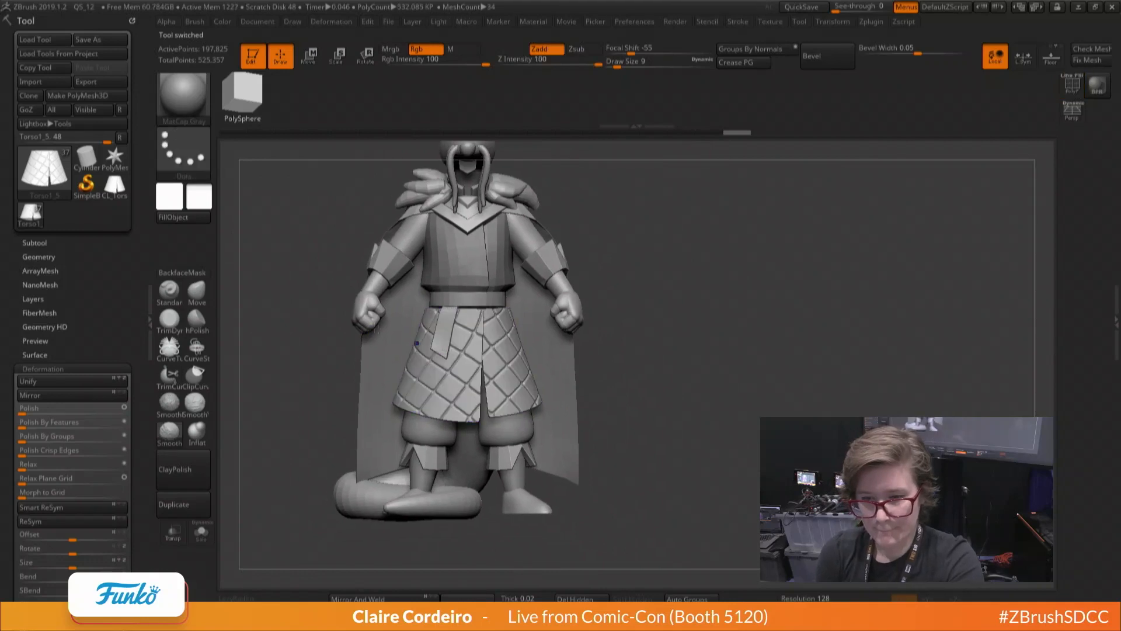
Make the torso front panel the active subtool, isolate it with Solo and show its wireframe
left_click(435, 404, "alt")
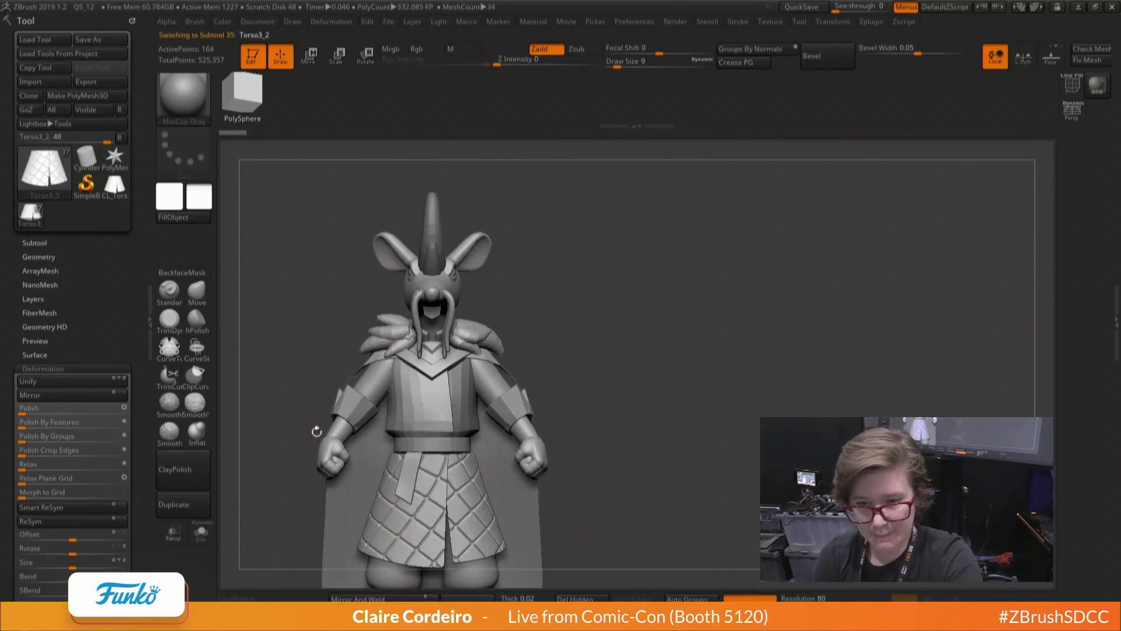
left_click(210, 540)
key("shift+f")
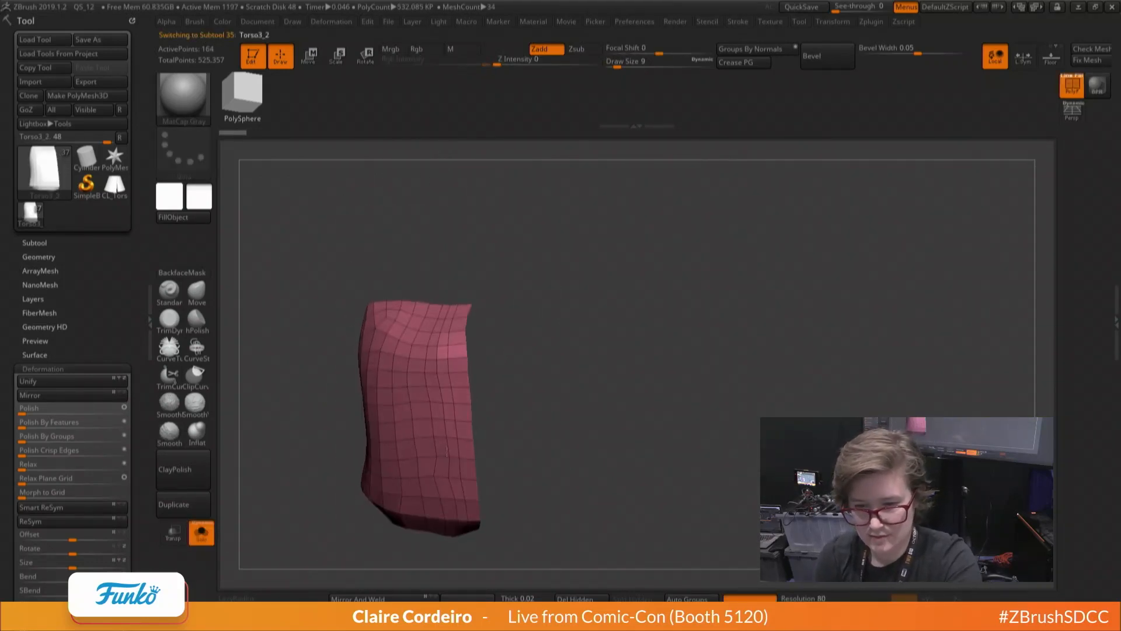
right_click_drag(447, 453, 464, 431)
right_click_drag(361, 394, 388, 380, "alt")
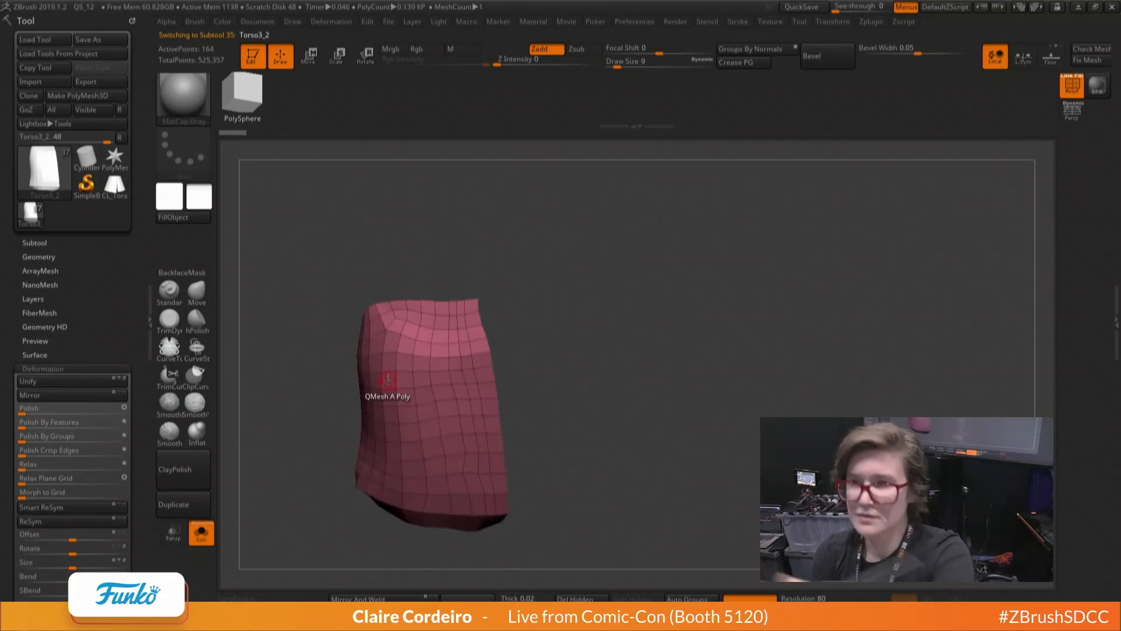
Select the CurveStrapSnap brush and toggle Frame Mesh's Border and Polygroups options for the torso panel
left_click(738, 21)
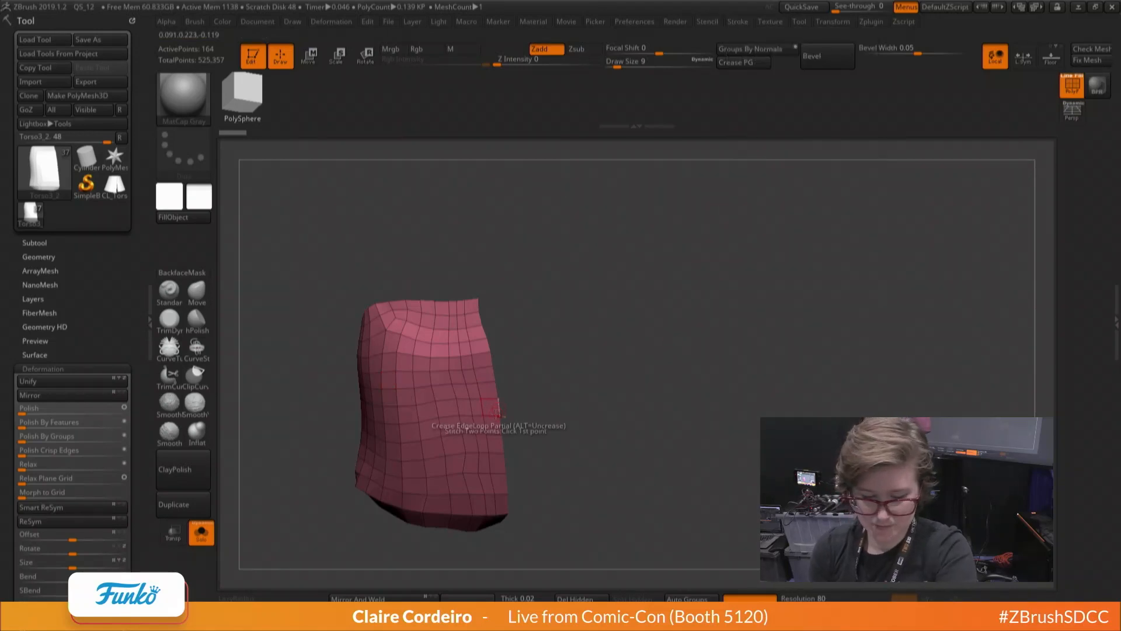
key("b")
left_click(197, 347)
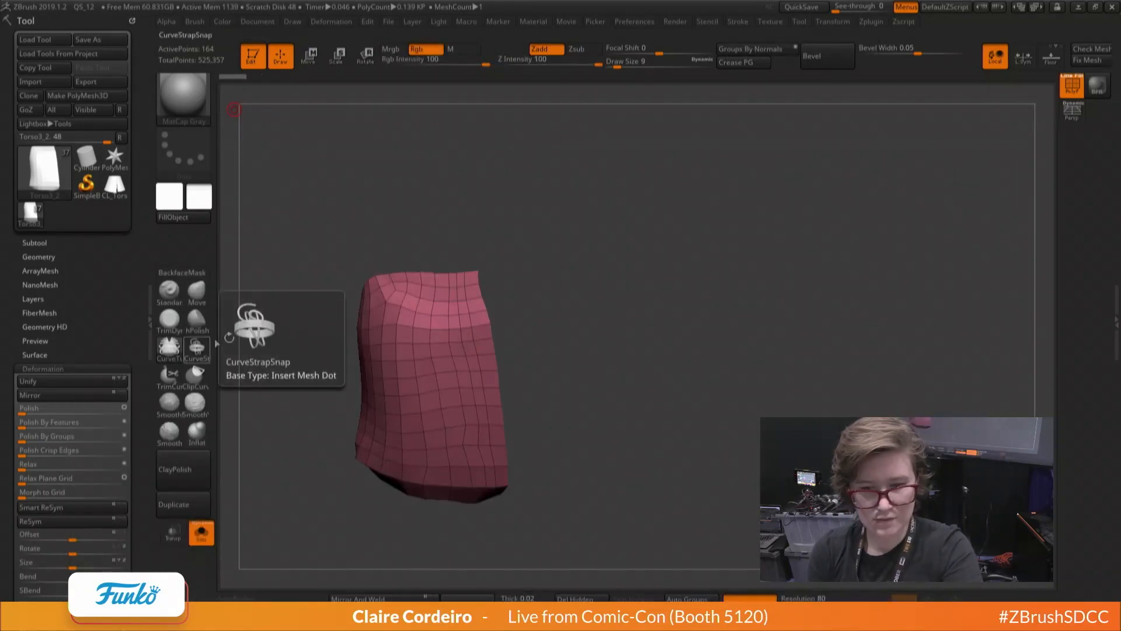
left_click(746, 23)
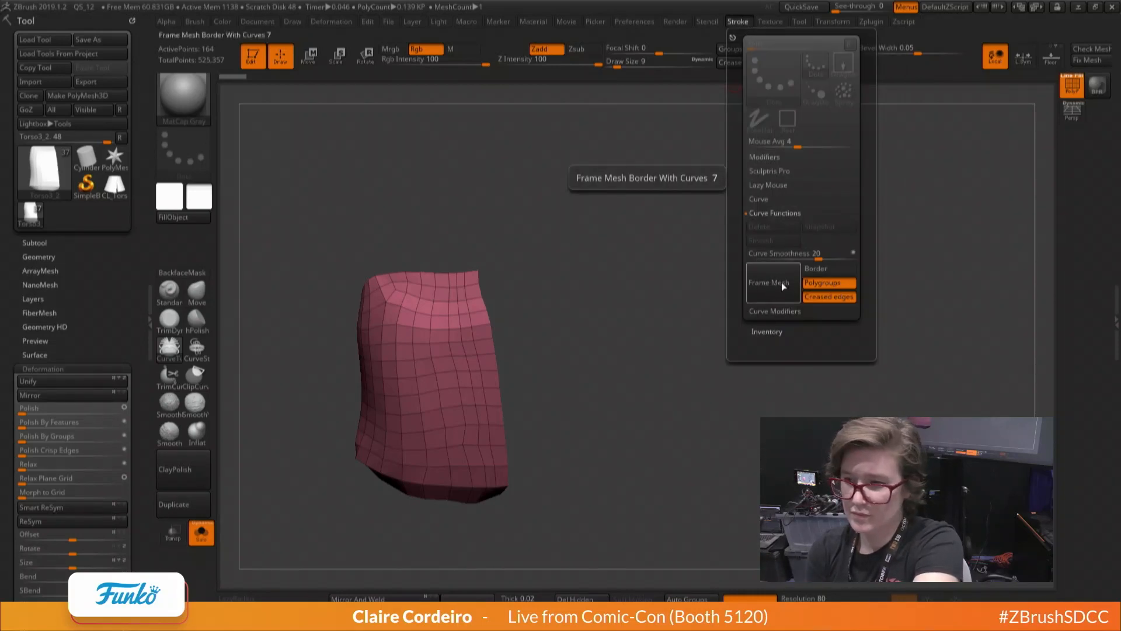
left_click(817, 270)
left_click(812, 283)
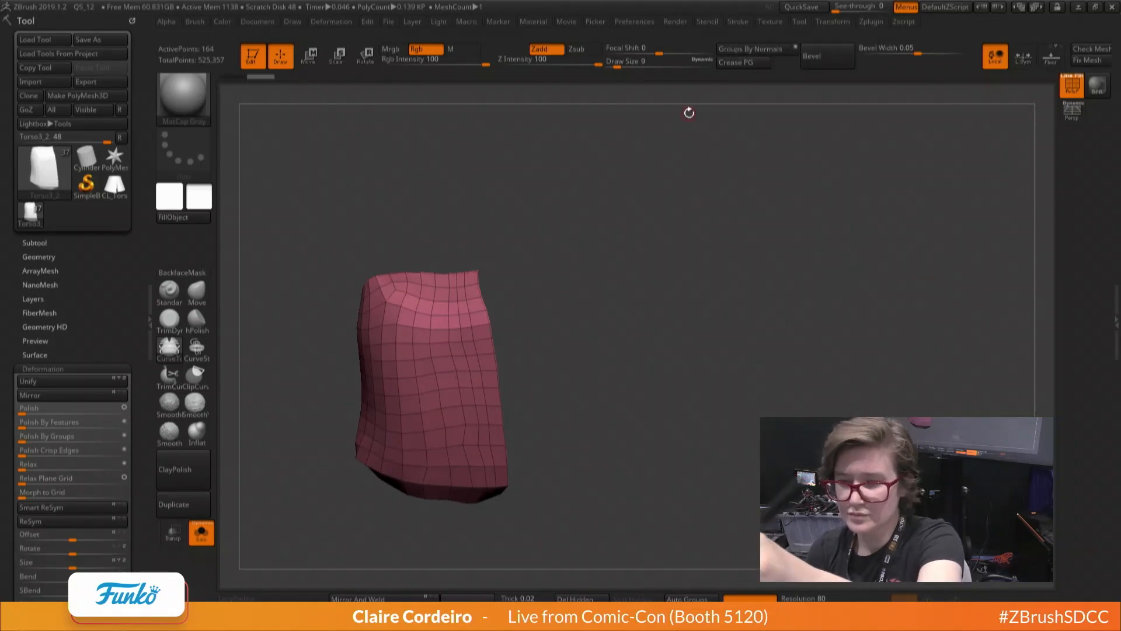
Frame the torso panel's creased edges with curves and try a strap along its side at draw size 7
left_click(738, 21)
left_click(769, 283)
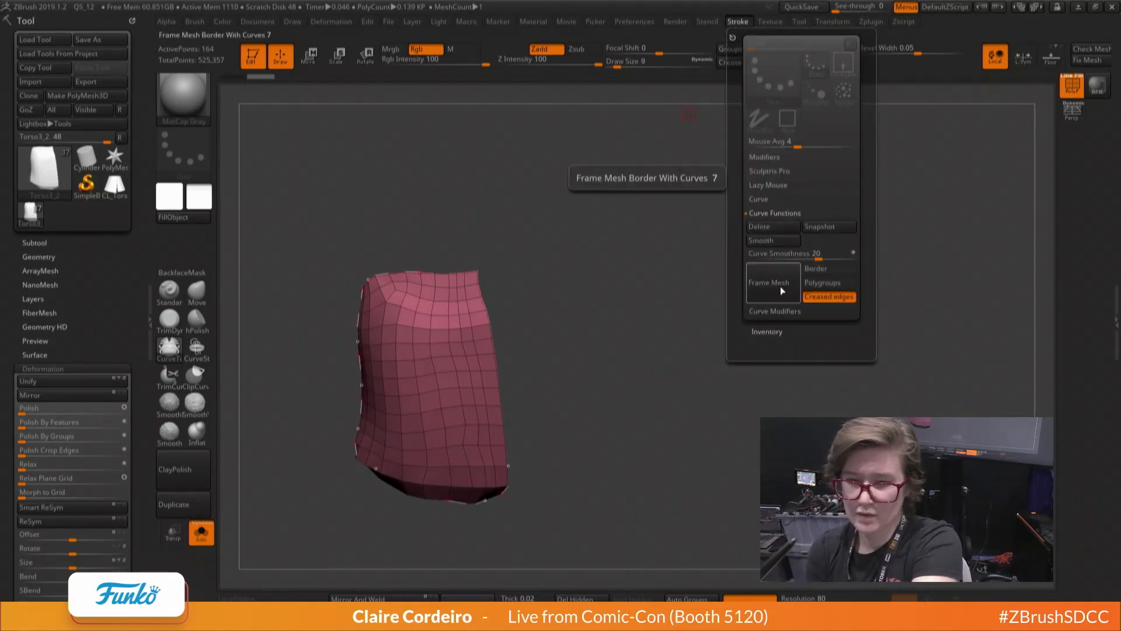
mouse_move(350, 363)
left_mouse_down()
mouse_move(301, 466)
mouse_move(301, 402)
mouse_move(280, 433)
mouse_move(283, 418)
left_mouse_up()
left_click_drag(289, 462, 269, 383, "alt")
key("space")
left_click(270, 328)
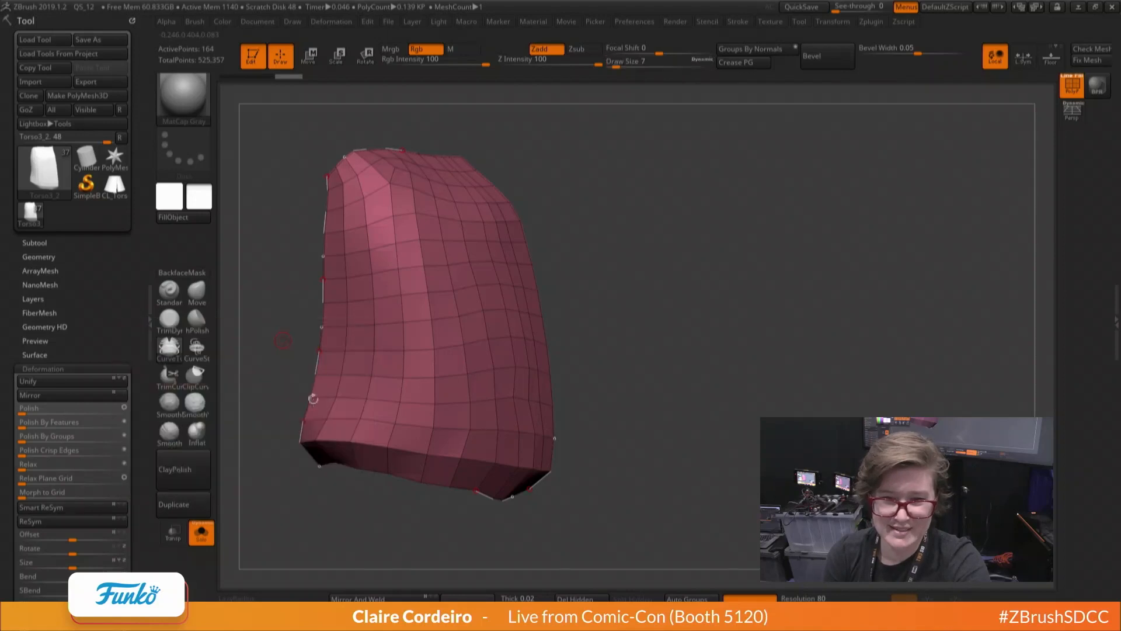
left_click_drag(302, 430, 263, 350)
right_click_drag(263, 349, 245, 329, "ctrl")
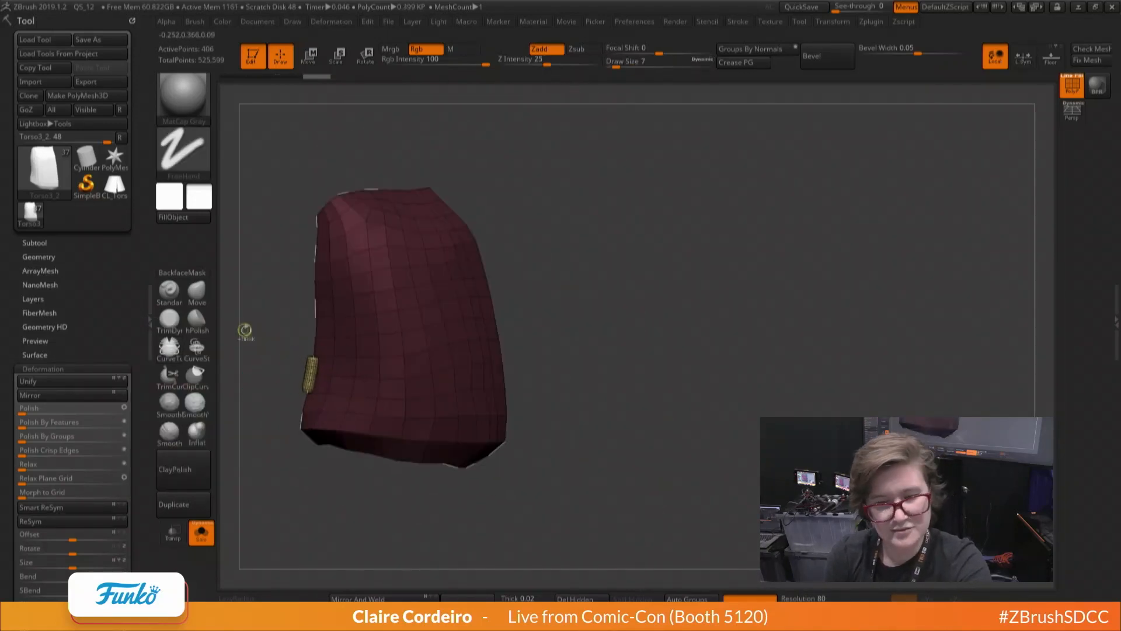
mouse_move(278, 329)
left_mouse_down("alt")
mouse_move(313, 374)
mouse_move(283, 350)
mouse_move(325, 357)
mouse_move(290, 345)
left_mouse_up("alt")
key("ctrl+z")
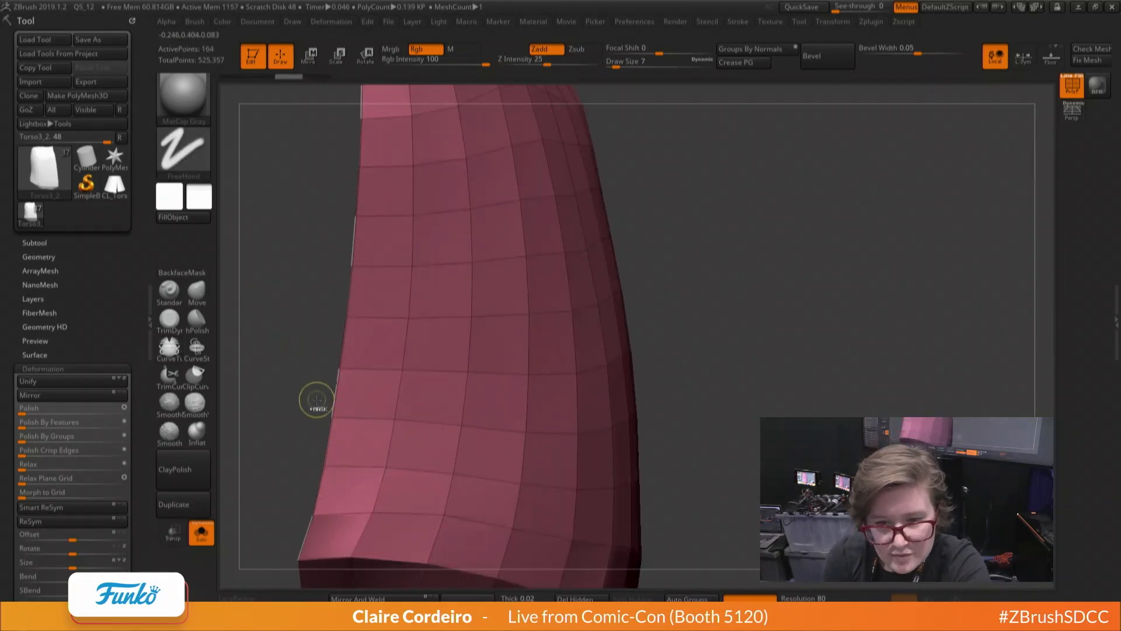
Try applying and adjusting a strap on the framed curve along the torso panel's side, and undo it
right_click_drag(317, 400, 281, 332, "ctrl")
left_click(737, 21)
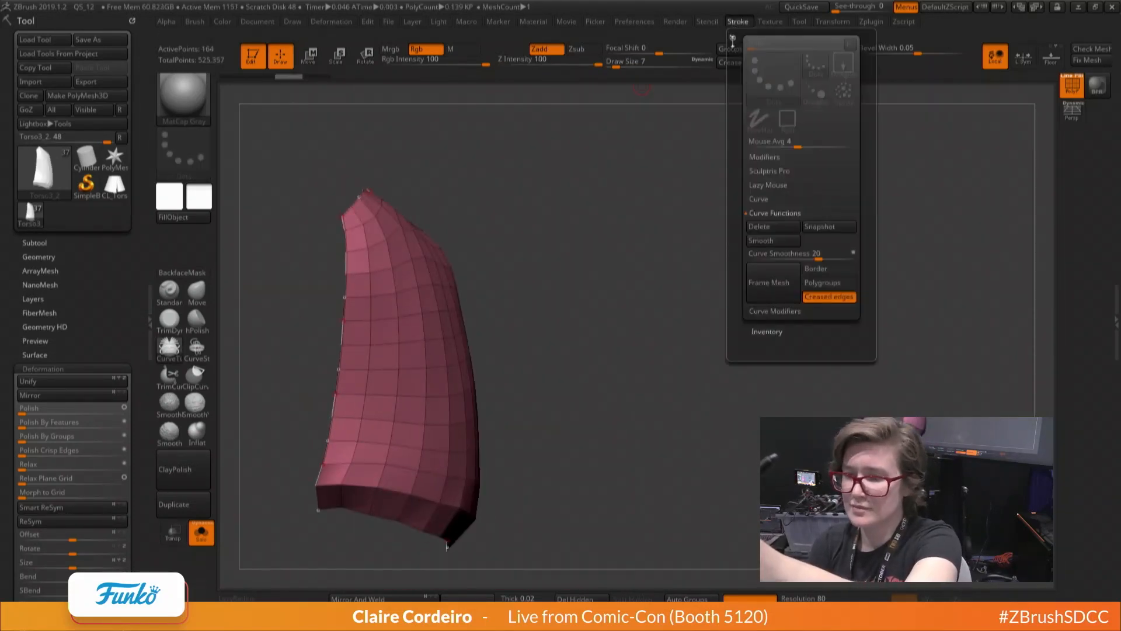
left_click(742, 23)
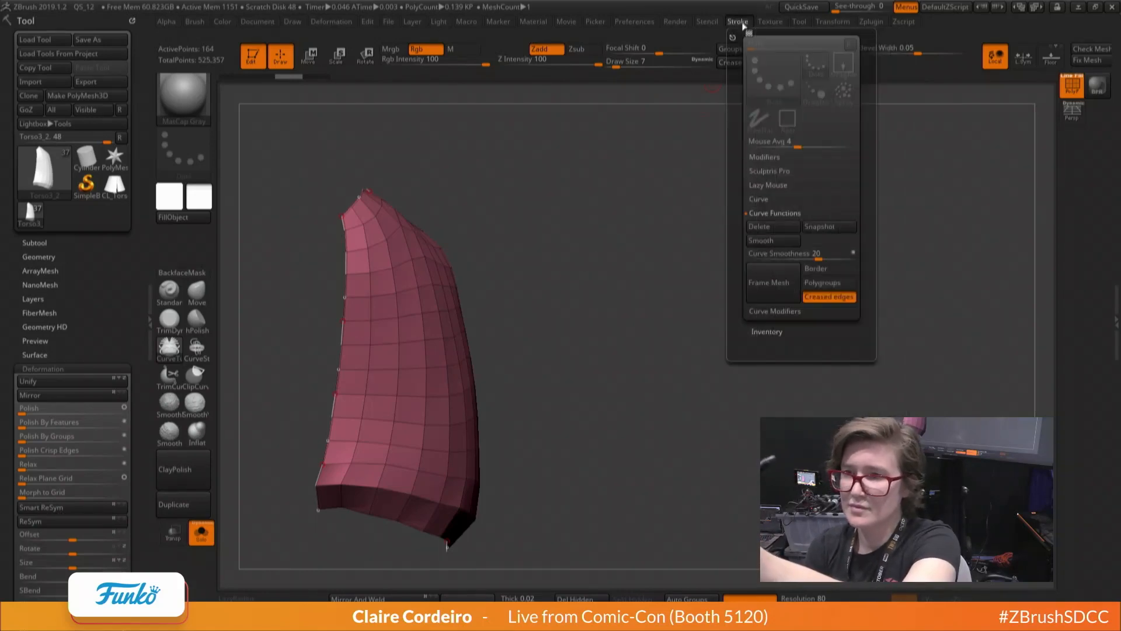
left_click(819, 298)
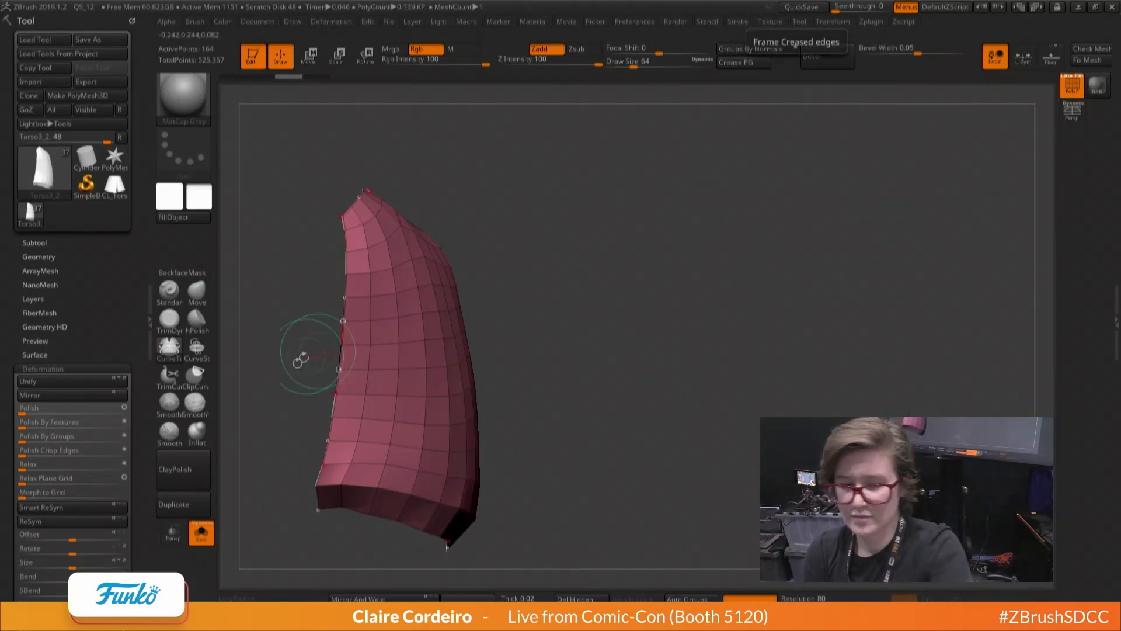
left_click(335, 391)
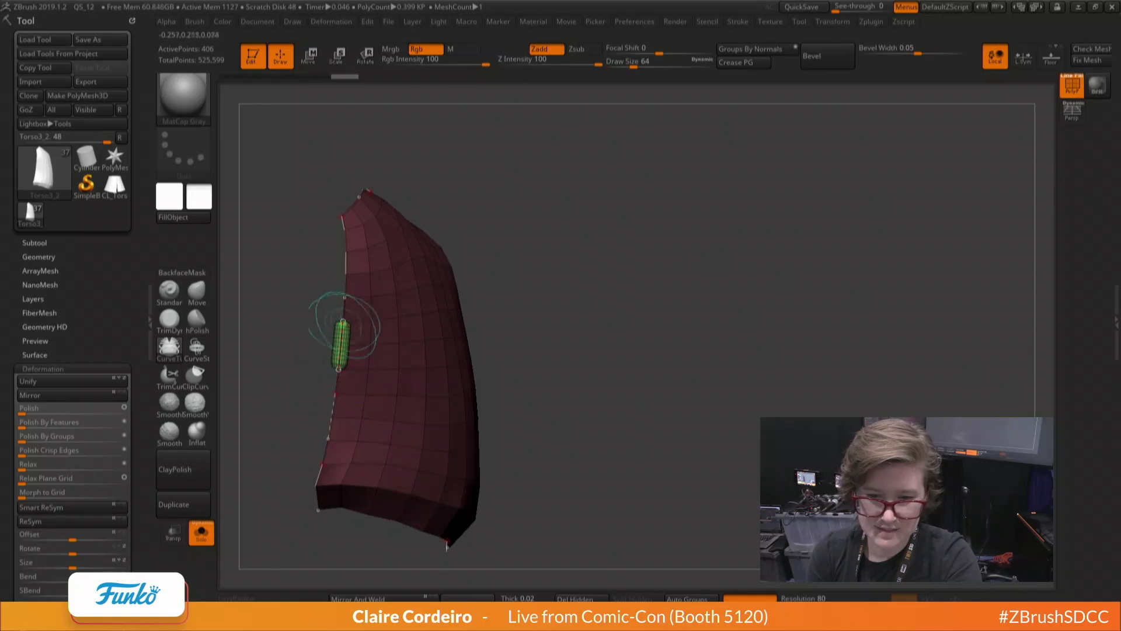
left_click_drag(344, 310, 345, 298)
left_click_drag(340, 357, 335, 402)
left_click_drag(315, 334, 345, 339)
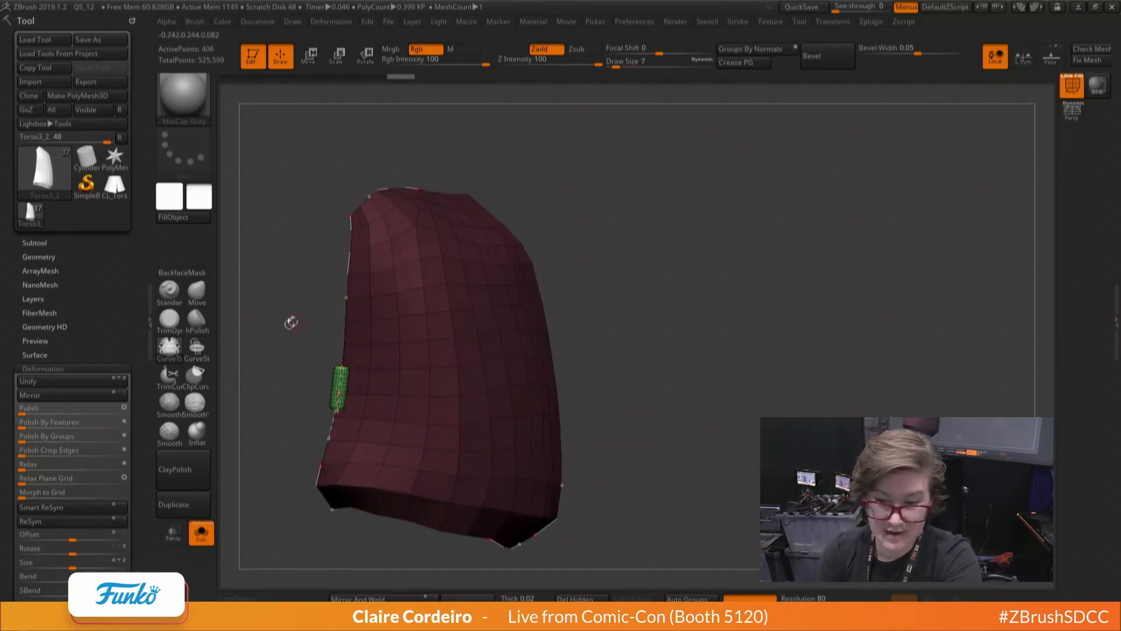
mouse_move(300, 413)
left_mouse_down()
mouse_move(288, 405)
mouse_move(300, 358)
mouse_move(310, 409)
mouse_move(336, 420)
left_mouse_up()
key("ctrl+z")
key("ctrl+z")
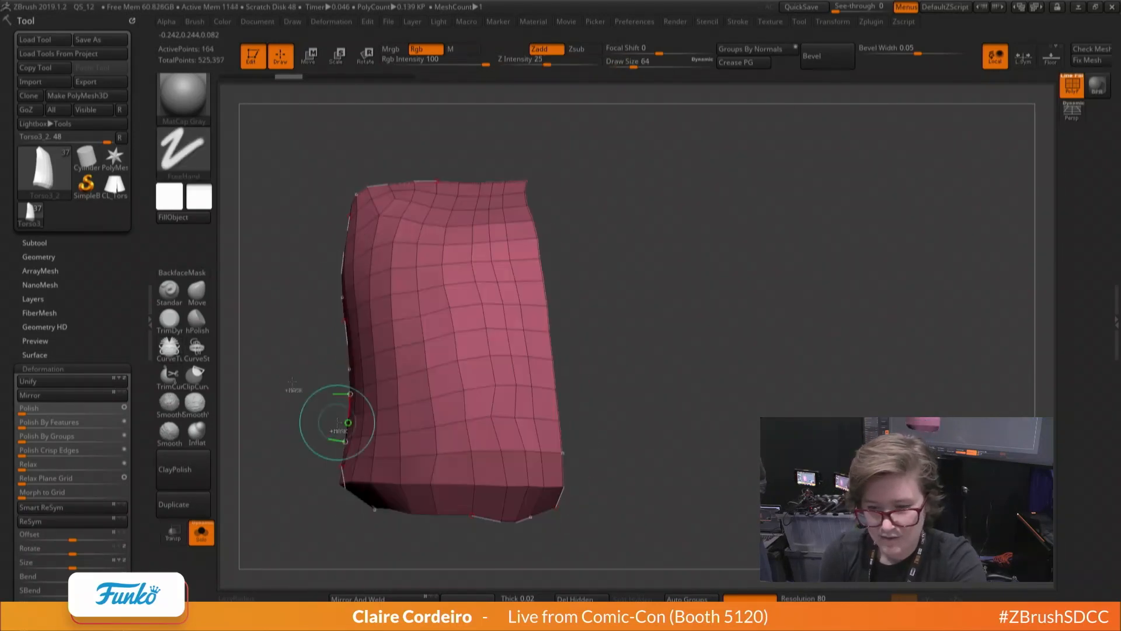
Delete the frame curves from the torso panel
right_click_drag(335, 421, 303, 423, "ctrl")
left_click_drag(304, 423, 326, 453, "alt")
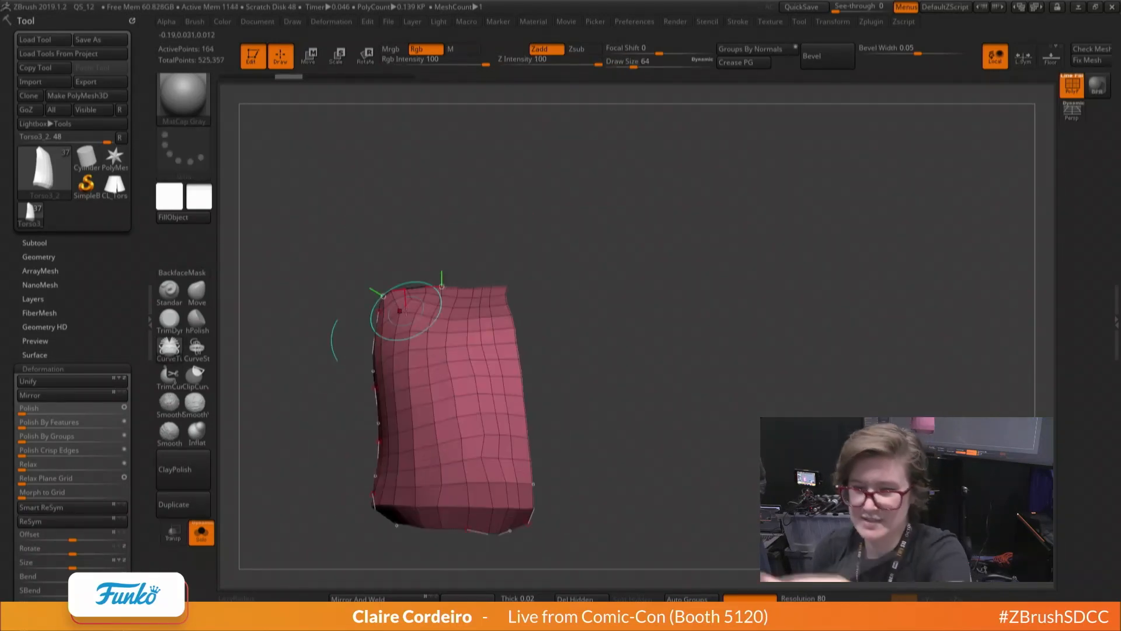
left_click(738, 22)
left_click(763, 226)
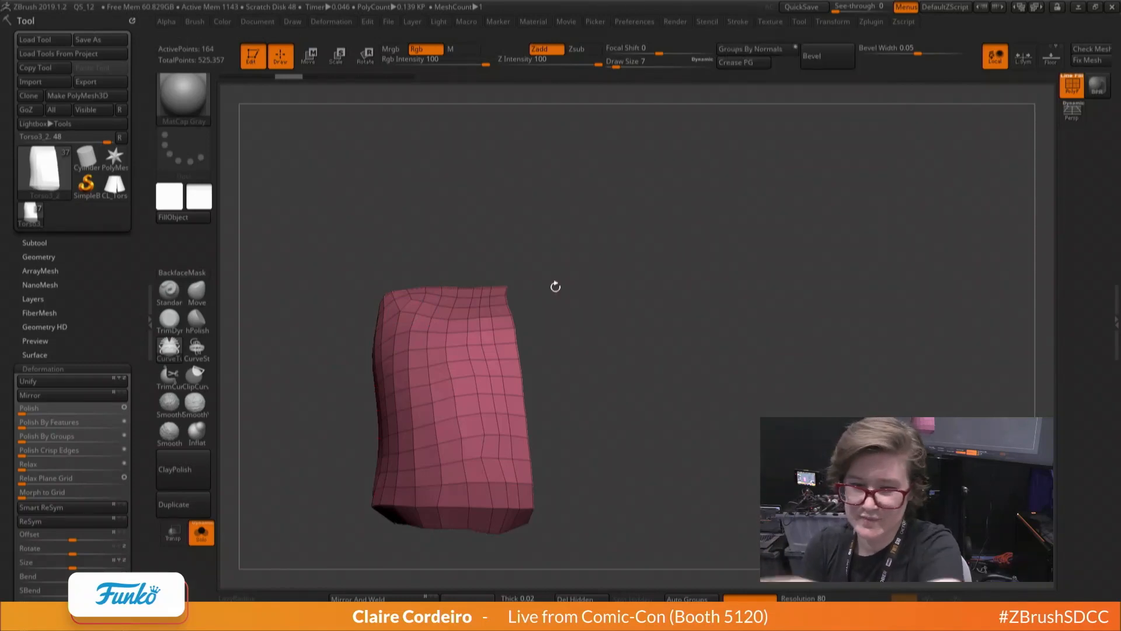
Bring back the full figure, make the arm cuffs the active subtool and isolate them with Solo
left_click(200, 544)
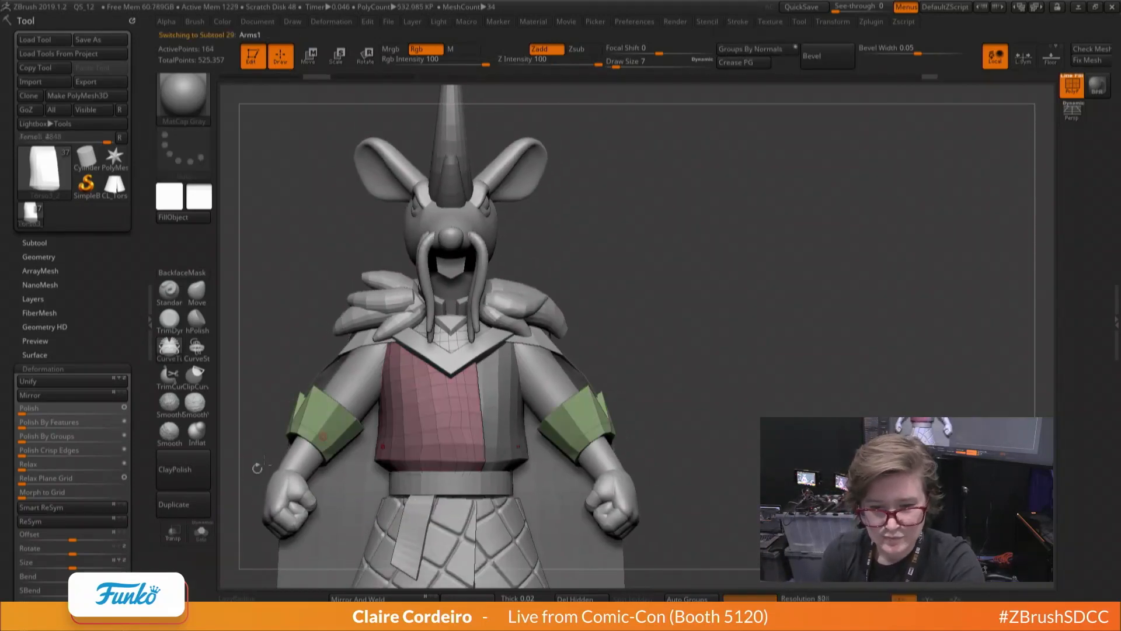
left_click(201, 535)
mouse_move(274, 468)
left_mouse_down()
mouse_move(284, 432)
mouse_move(292, 473)
left_mouse_up()
left_click_drag(292, 409, 327, 415)
Try Frame Mesh on the arm cuffs with Creased edges enabled in place of Polygroups
left_click(740, 24)
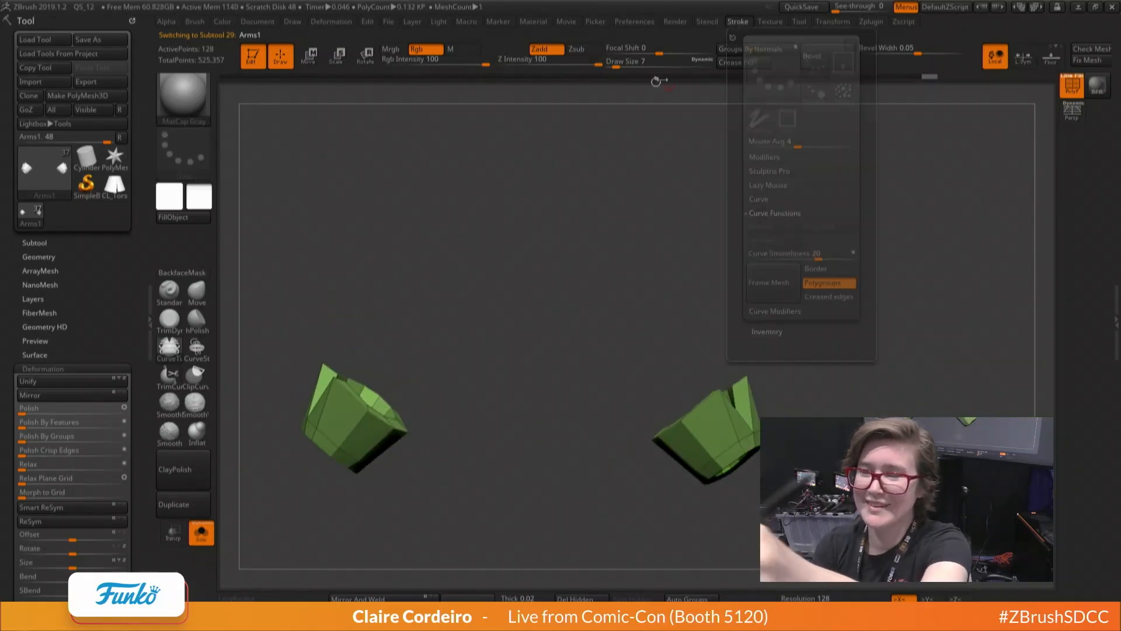
left_click(737, 22)
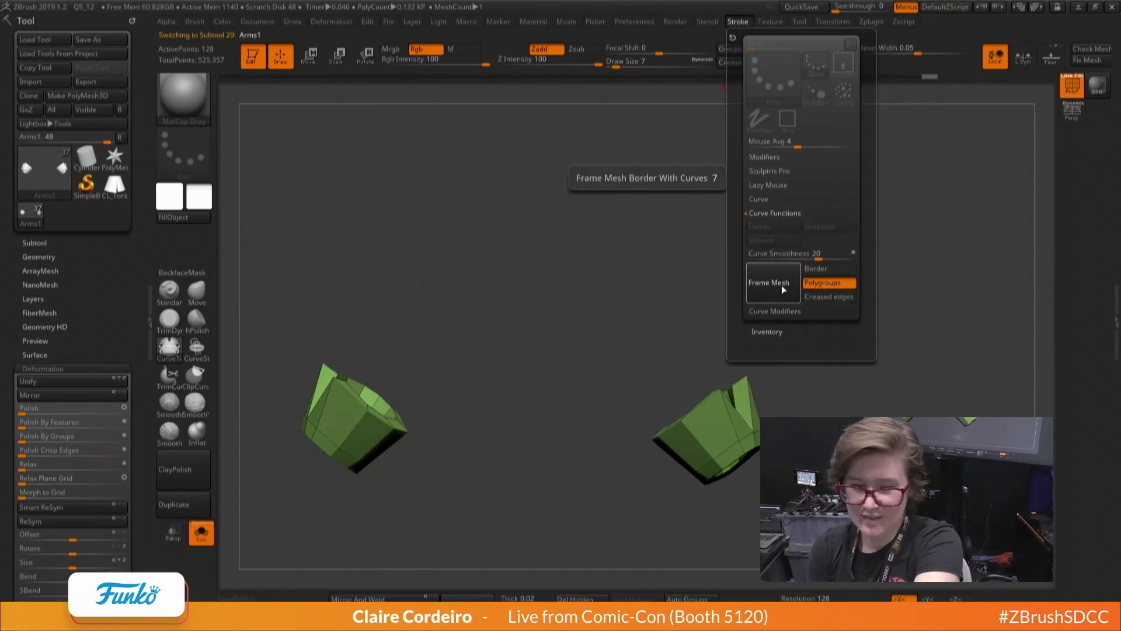
left_click(809, 296)
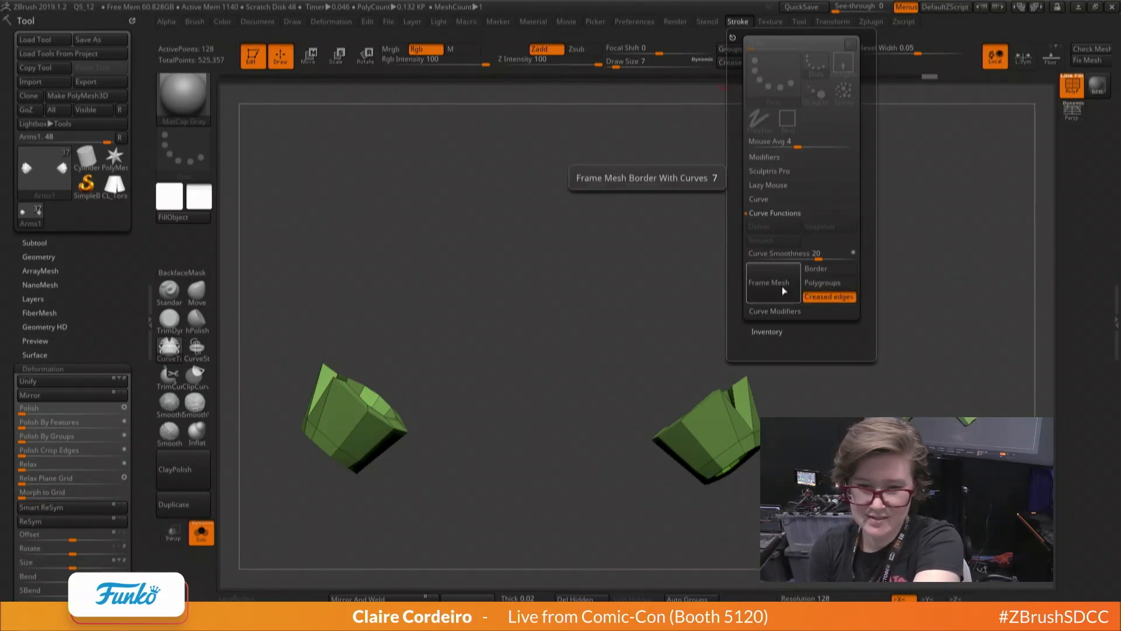
left_click(793, 285)
mouse_move(353, 409)
right_mouse_down("ctrl")
mouse_move(353, 448)
mouse_move(237, 514)
right_mouse_up("ctrl")
left_click(201, 532)
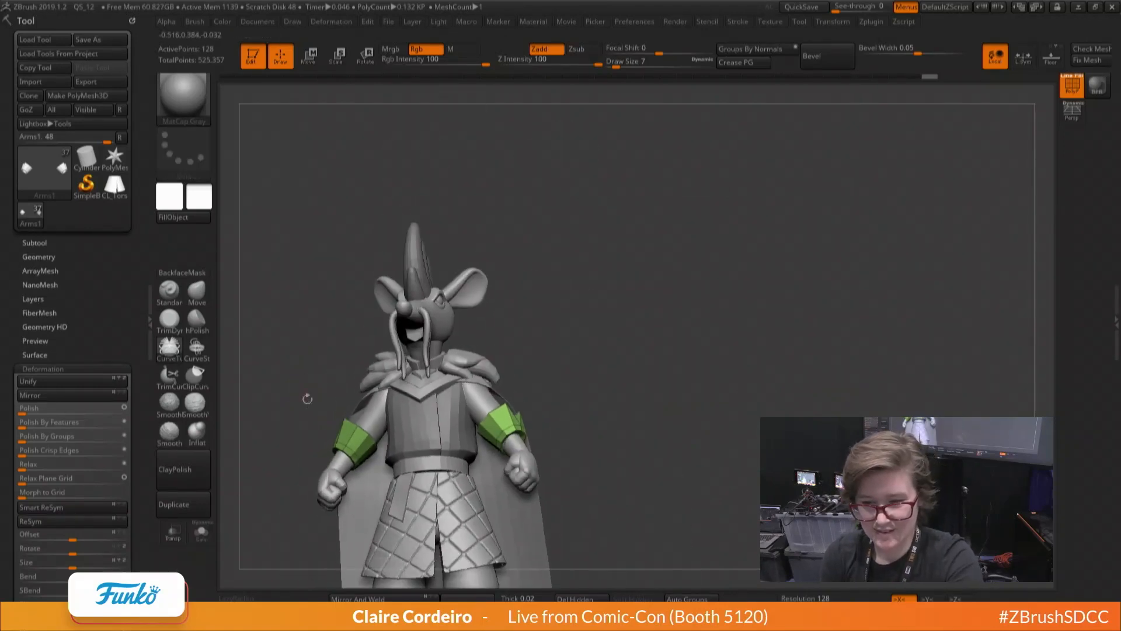
left_click(201, 531)
left_click(169, 346)
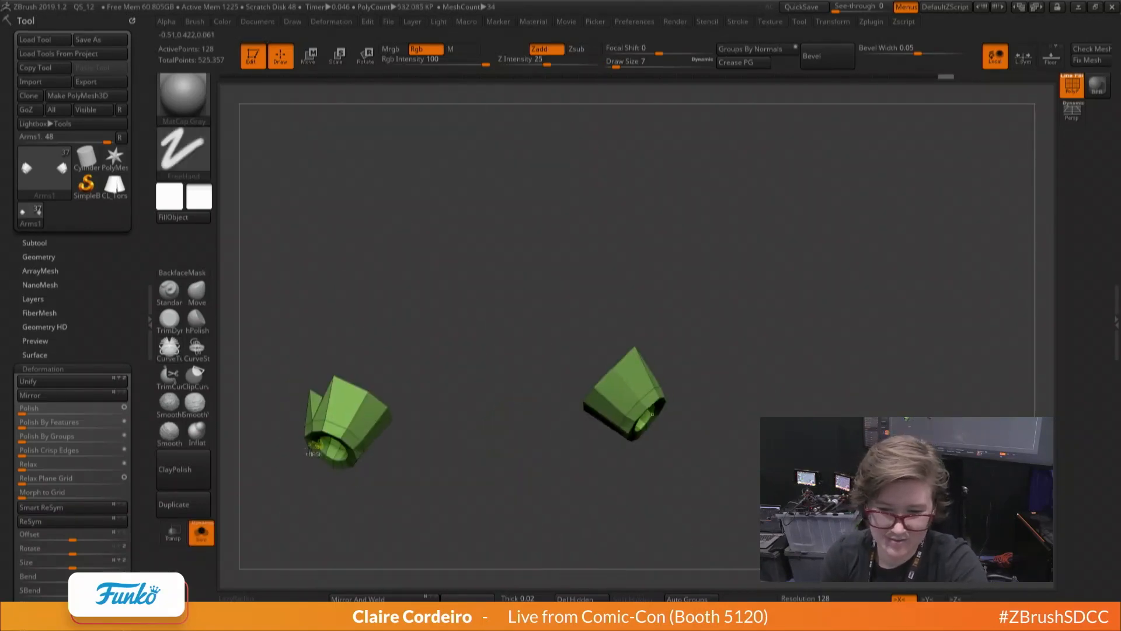
right_click_drag(328, 444, 324, 439, "ctrl")
right_click_drag(325, 440, 320, 436)
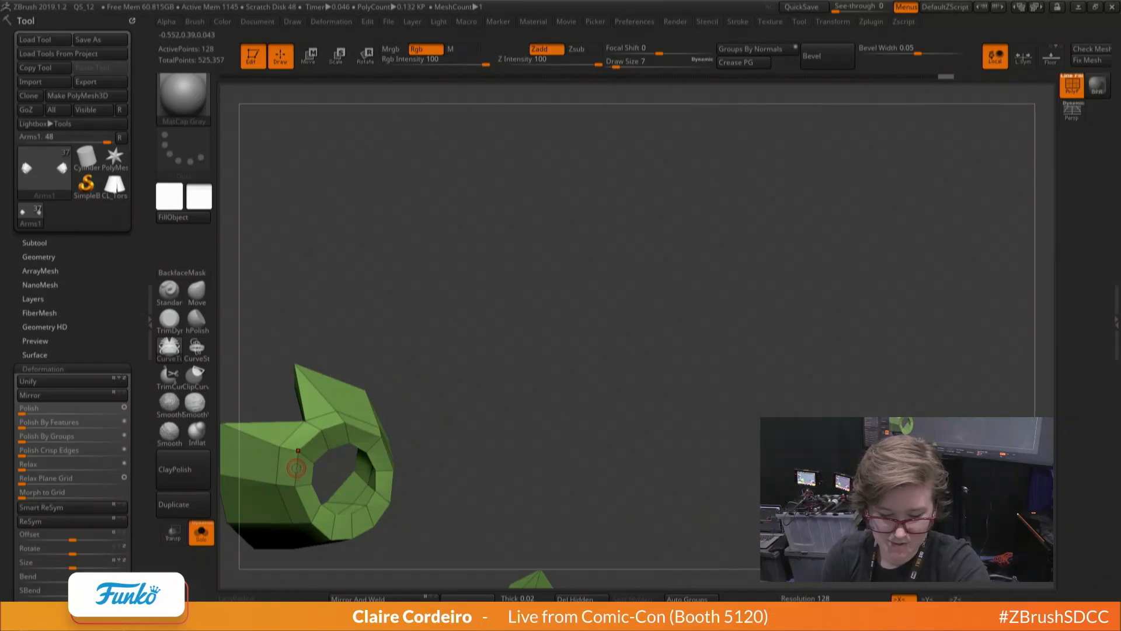
Slide the complete edge loop near the arm cuff's narrow opening with the ZModeler brush
key("b")
key("z")
key("m")
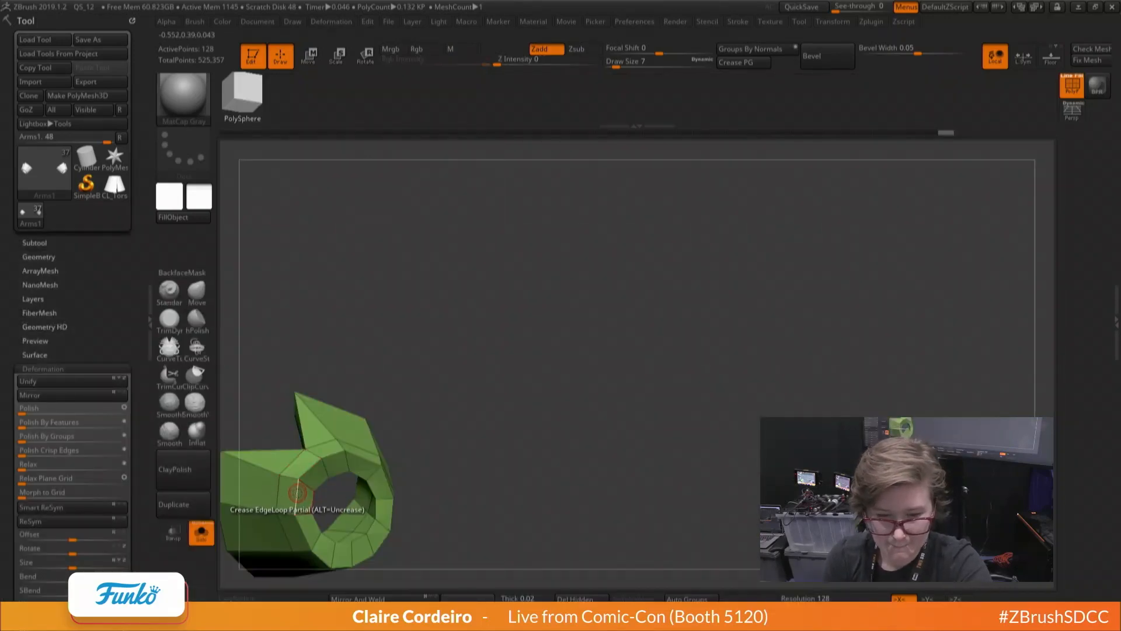
key("space")
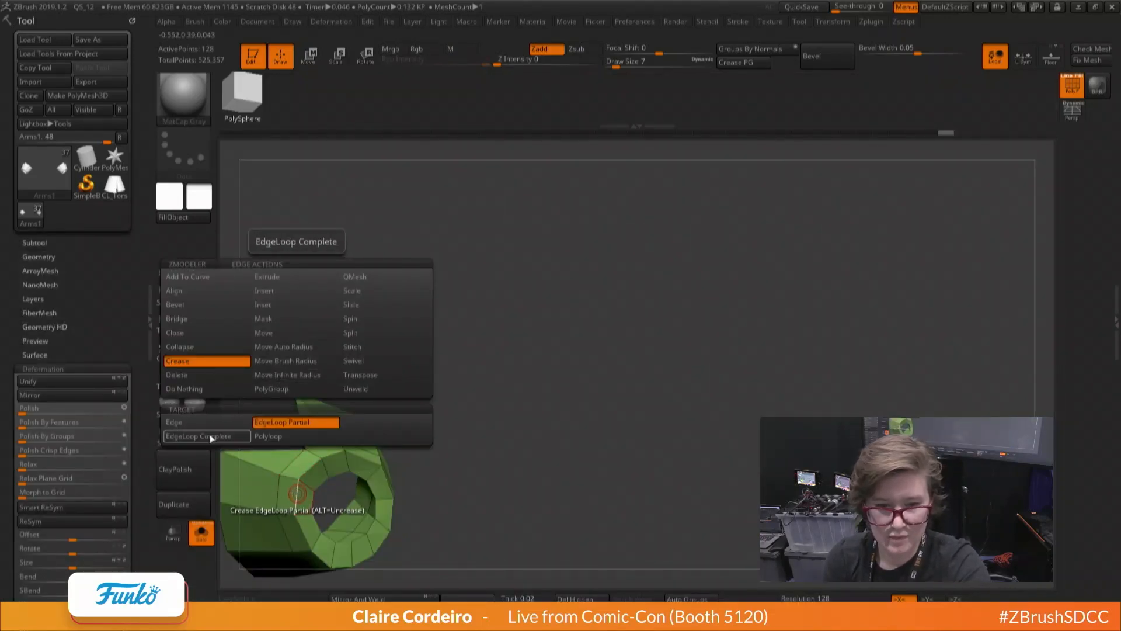
left_click(351, 293)
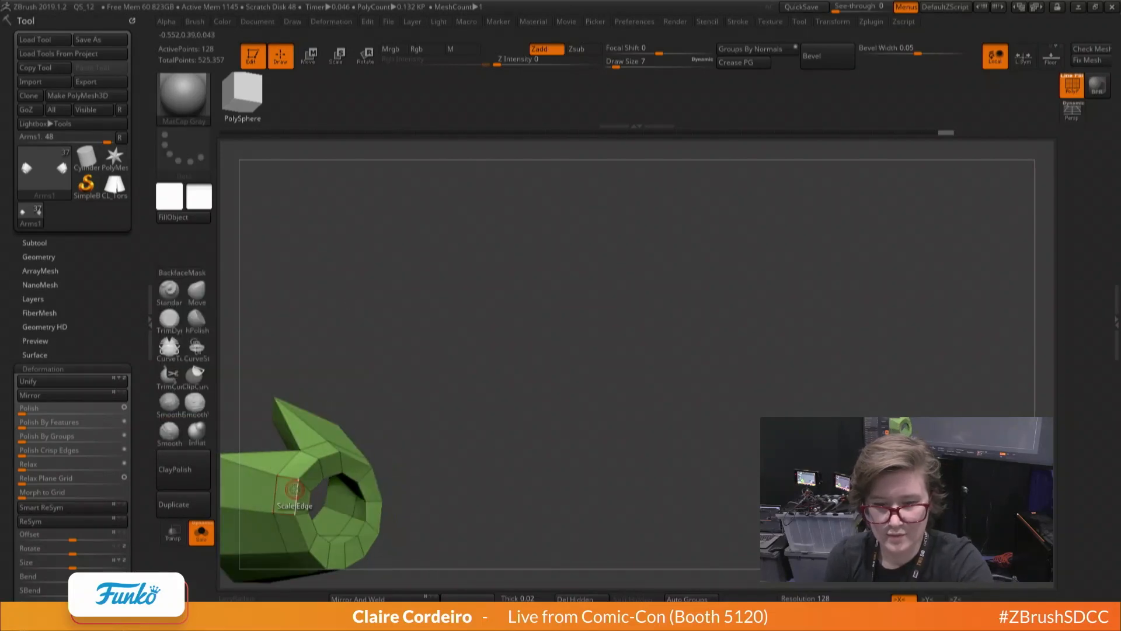
key("space")
left_click(347, 307)
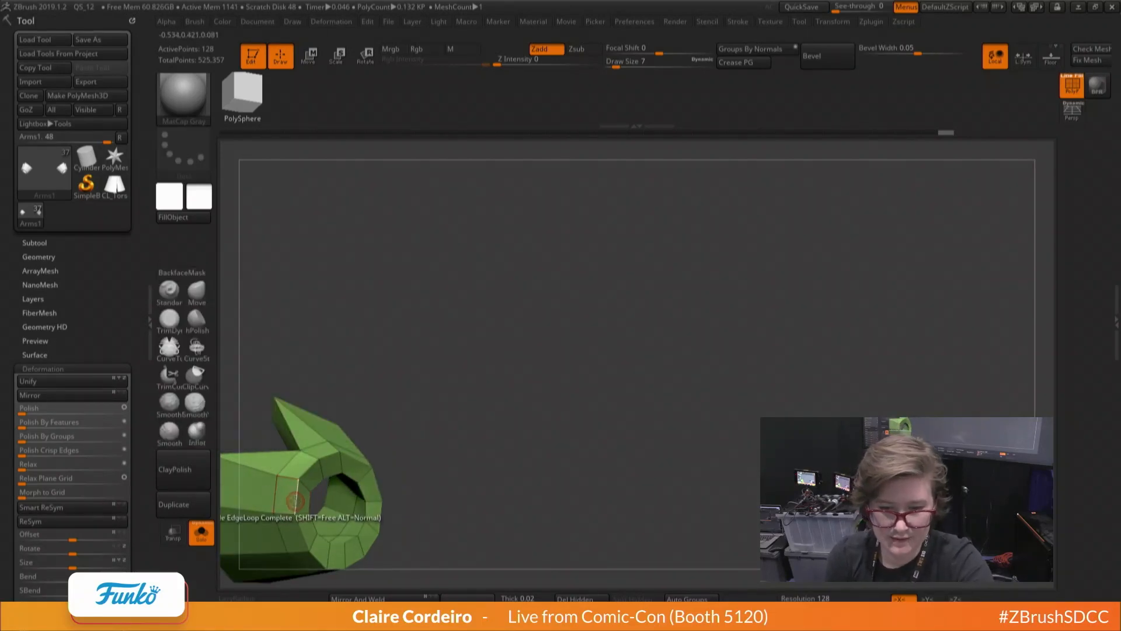
left_click_drag(295, 500, 285, 500)
right_click_drag(296, 493, 313, 494)
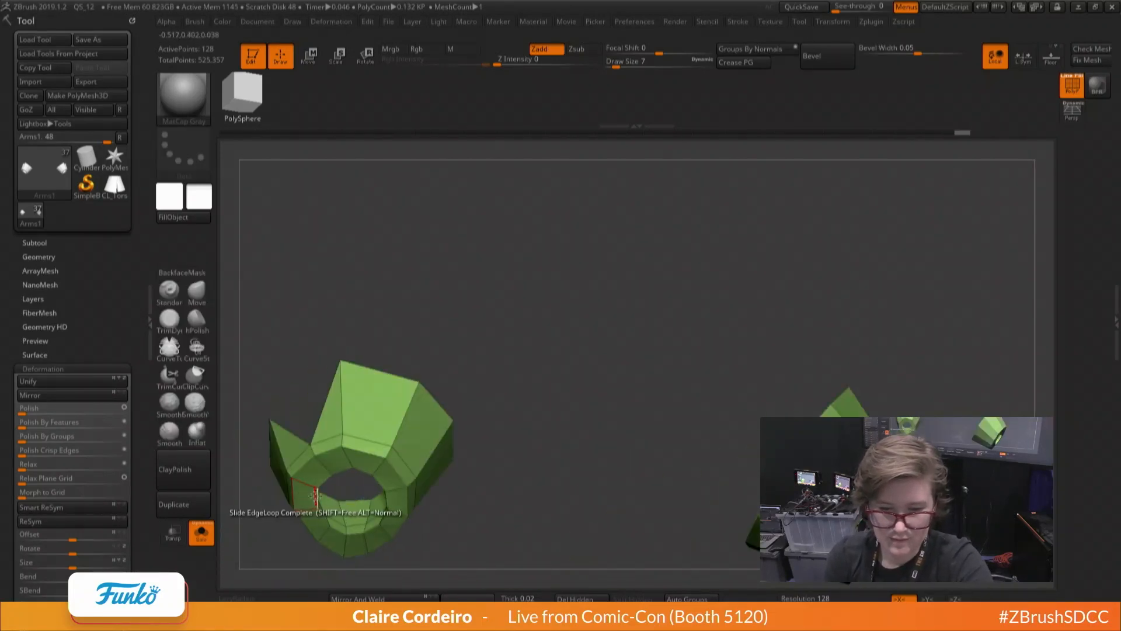
Scale the complete edge loop around the cuff's narrow opening to widen it, and show the full figure again
key("space")
left_click(370, 296)
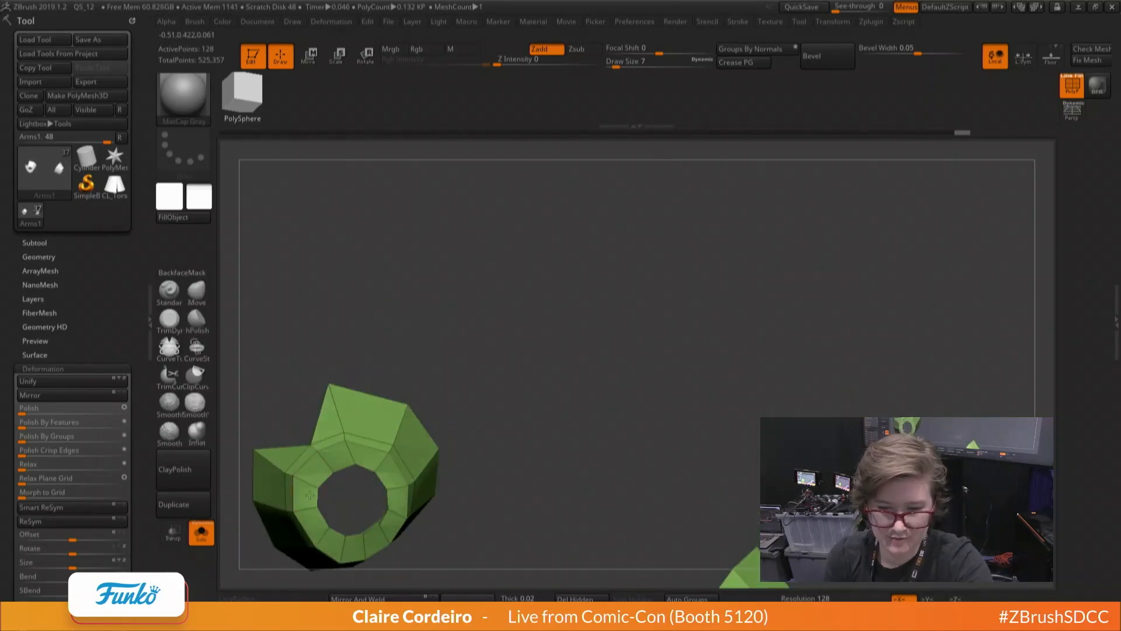
key("space")
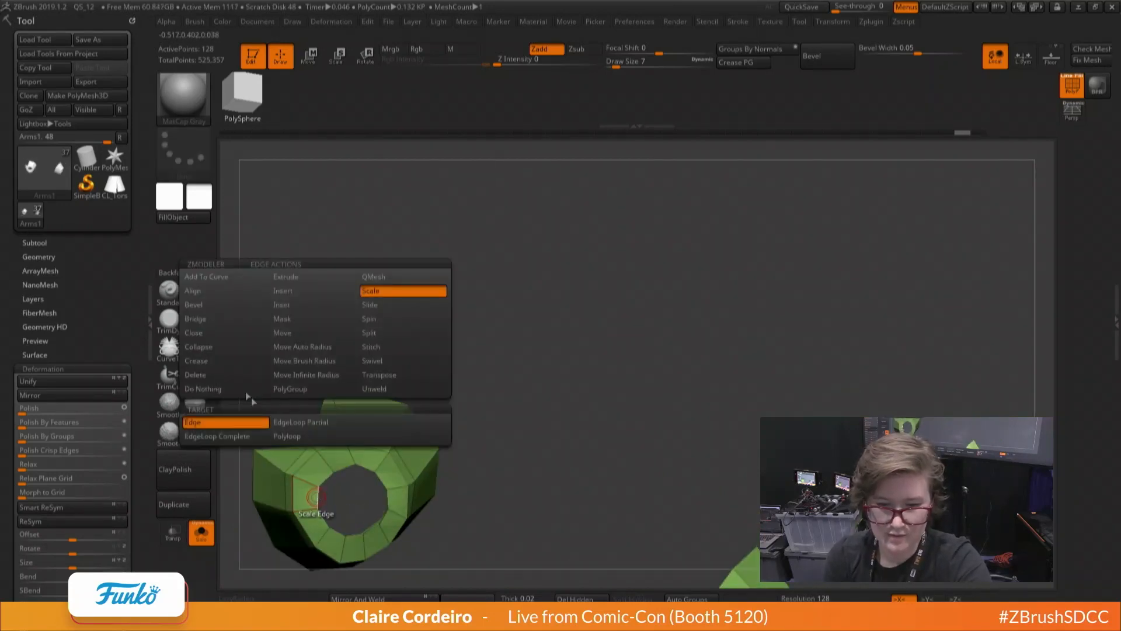
left_click(232, 437)
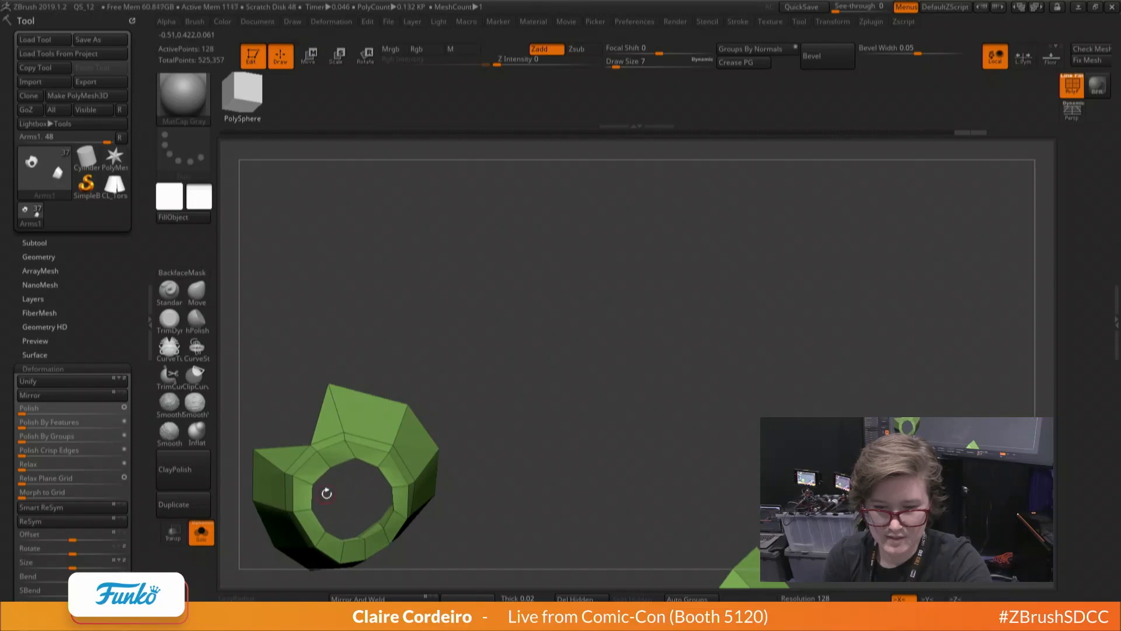
left_click_drag(327, 494, 277, 464)
left_click(201, 531)
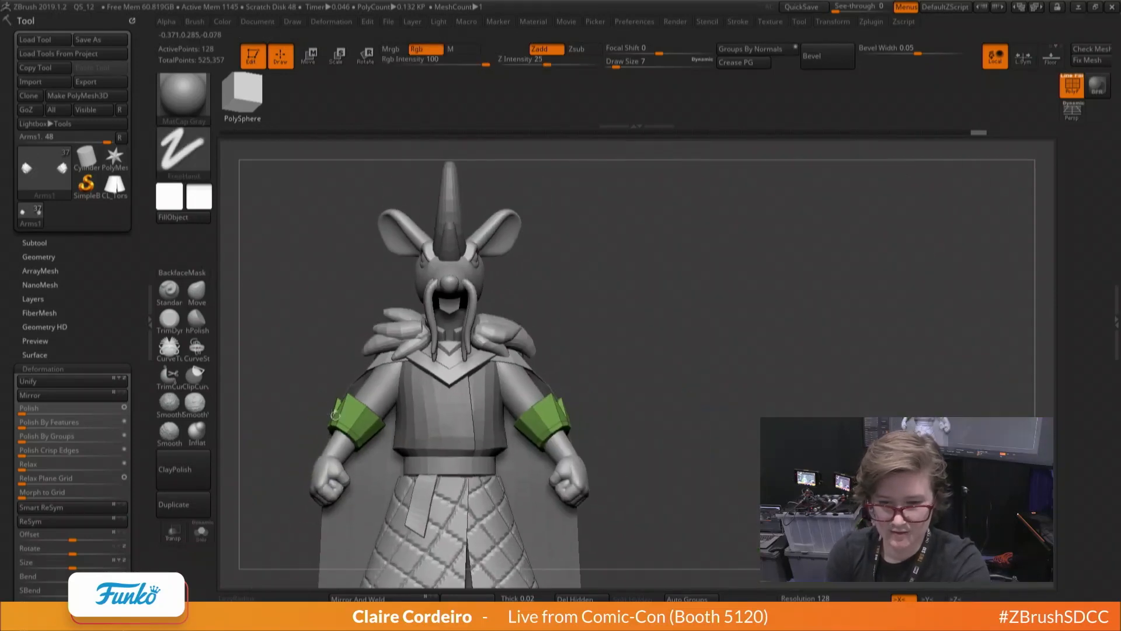
Try positioning the arm cuffs with the Transpose line and return to Draw mode
key("w")
key("y")
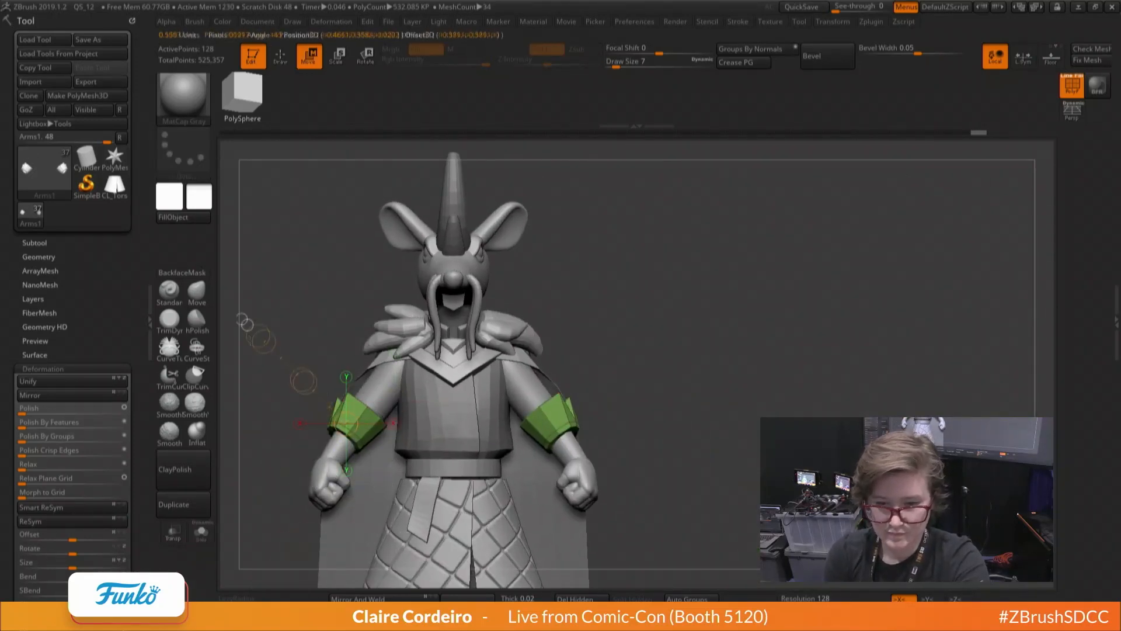
left_click_drag(250, 341, 248, 339, "shift")
left_click_drag(301, 379, 317, 422)
key("q")
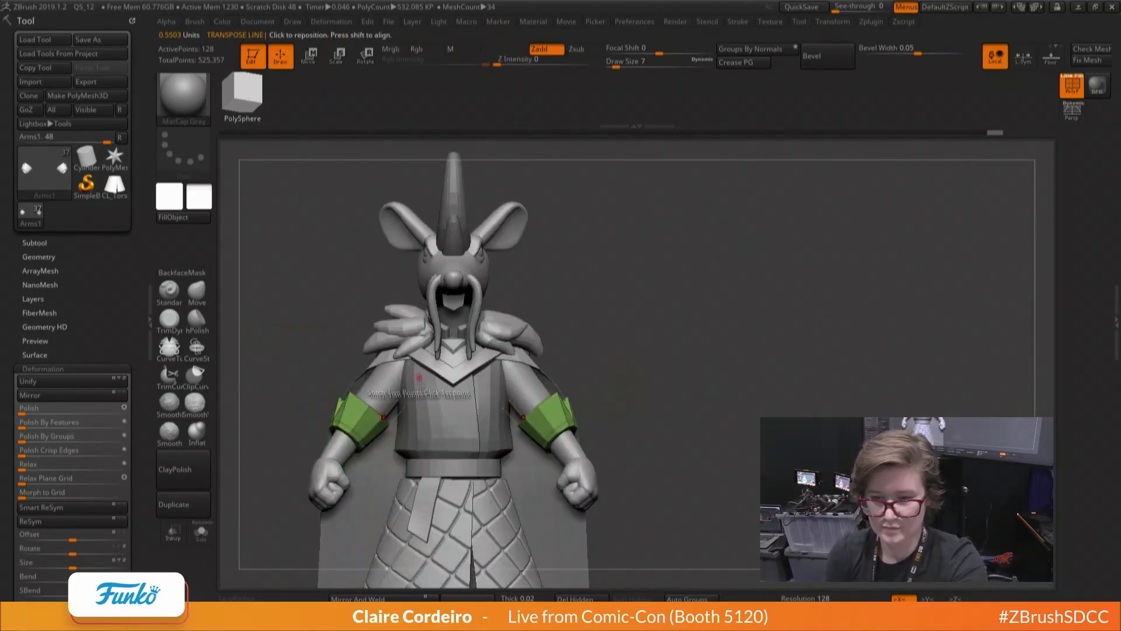
Make the leg cuffs the active subtool, isolate them with Solo and show their wireframe
mouse_move(374, 400)
right_mouse_down("ctrl")
mouse_move(375, 496)
mouse_move(405, 428)
right_mouse_up("ctrl")
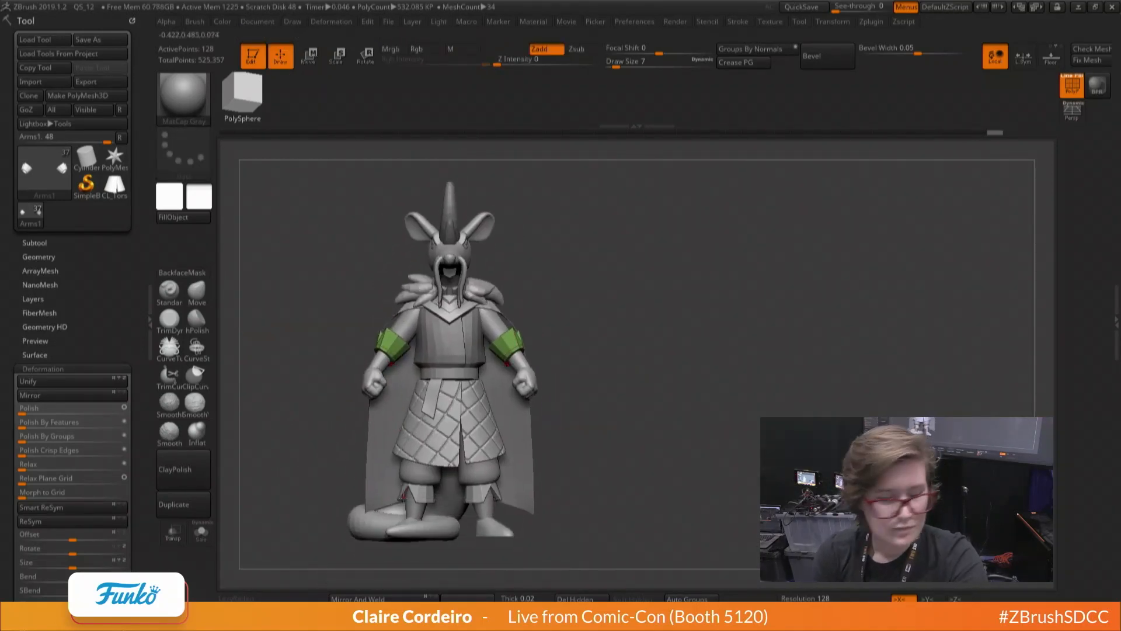
left_click(201, 532)
right_click_drag(358, 535, 367, 326, "alt")
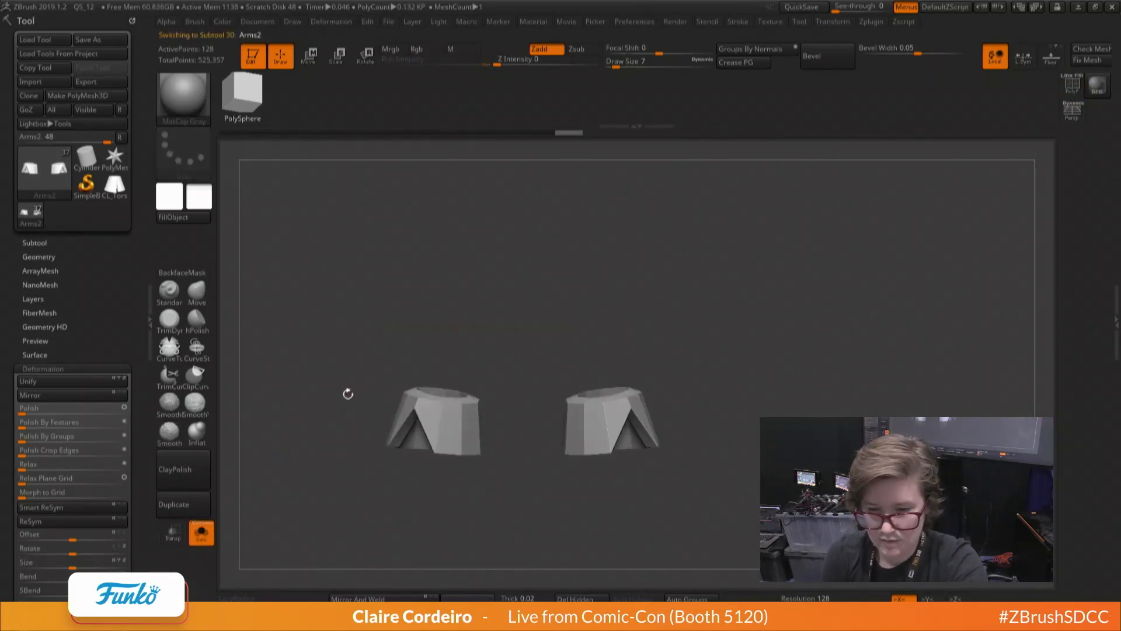
right_click_drag(348, 394, 350, 467)
key("shift+f")
right_click_drag(435, 576, 411, 371, "alt")
Set the ZModeler edge action to Crease, group the leg cuffs by normals and crease the polygroup borders
key("space")
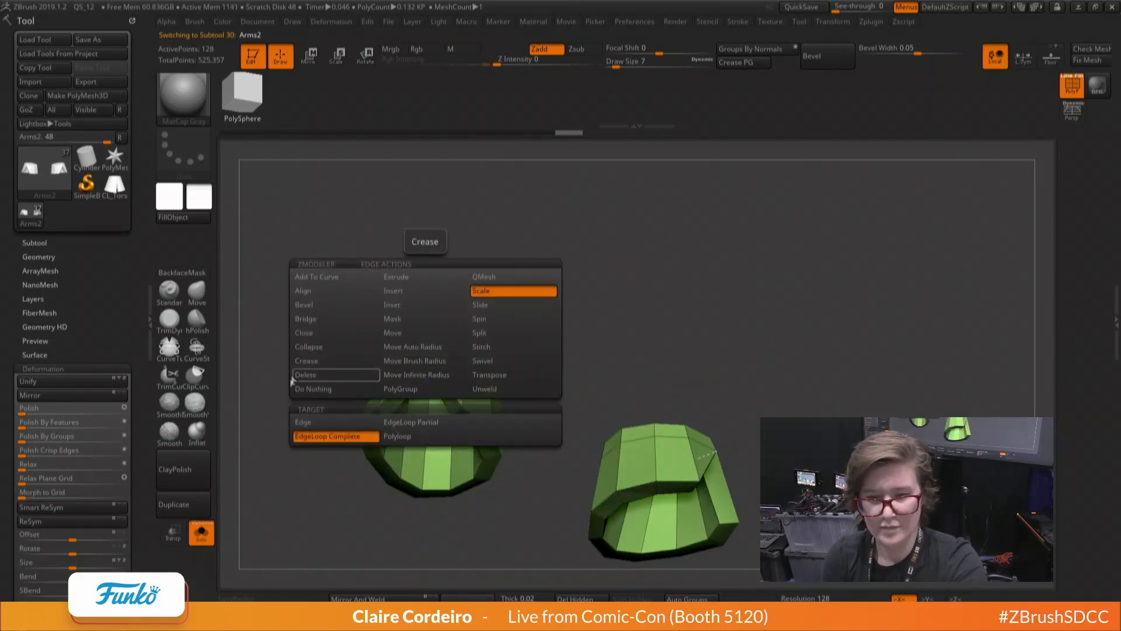
left_click(305, 364)
right_click_drag(405, 425, 415, 411, "ctrl")
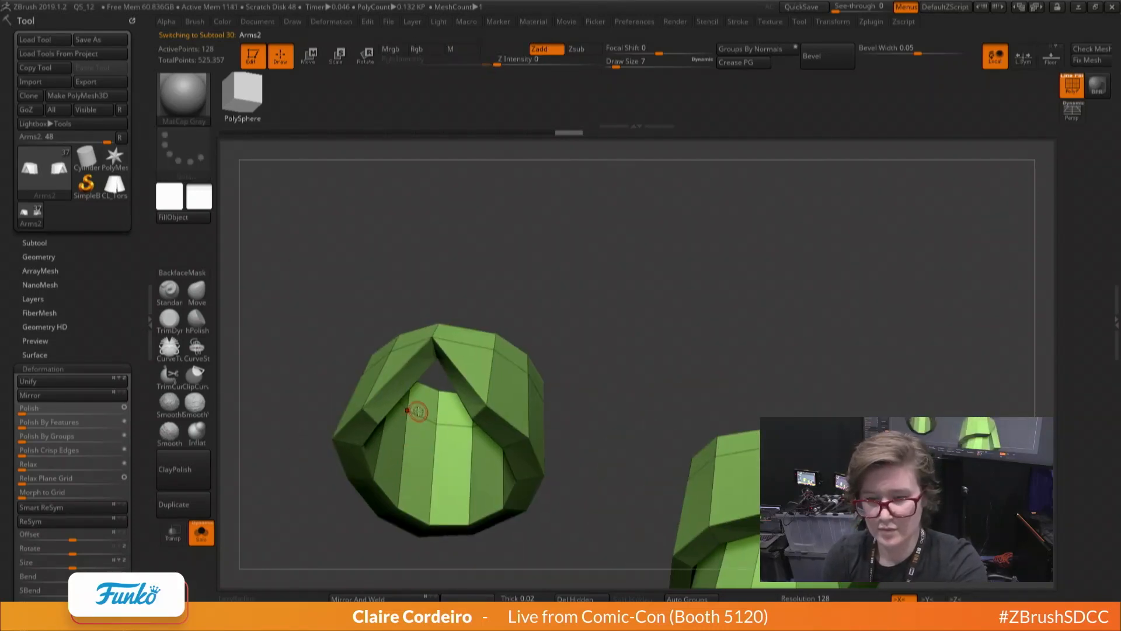
left_click(740, 51)
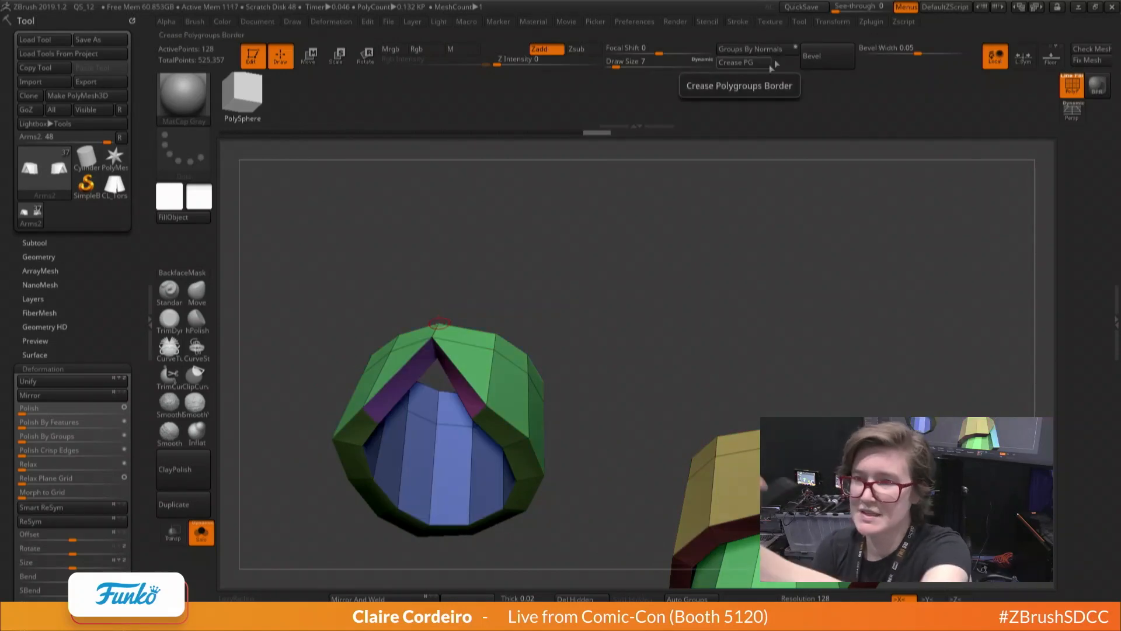
right_click_drag(374, 380, 343, 356)
key("shift+d")
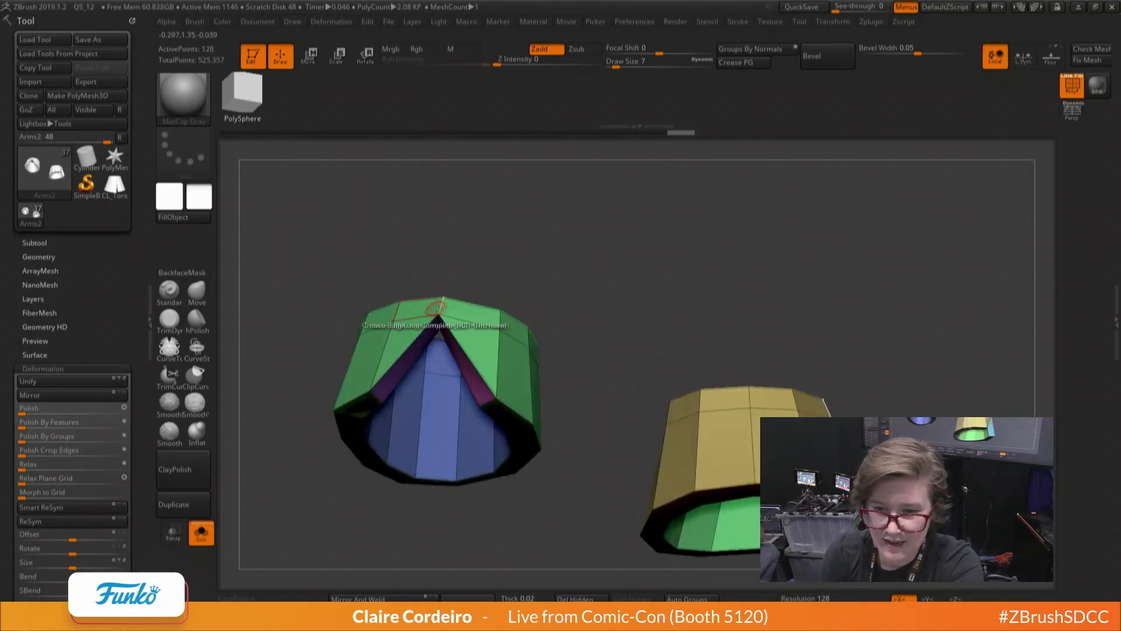
right_click_drag(400, 312, 305, 367)
right_click(305, 366)
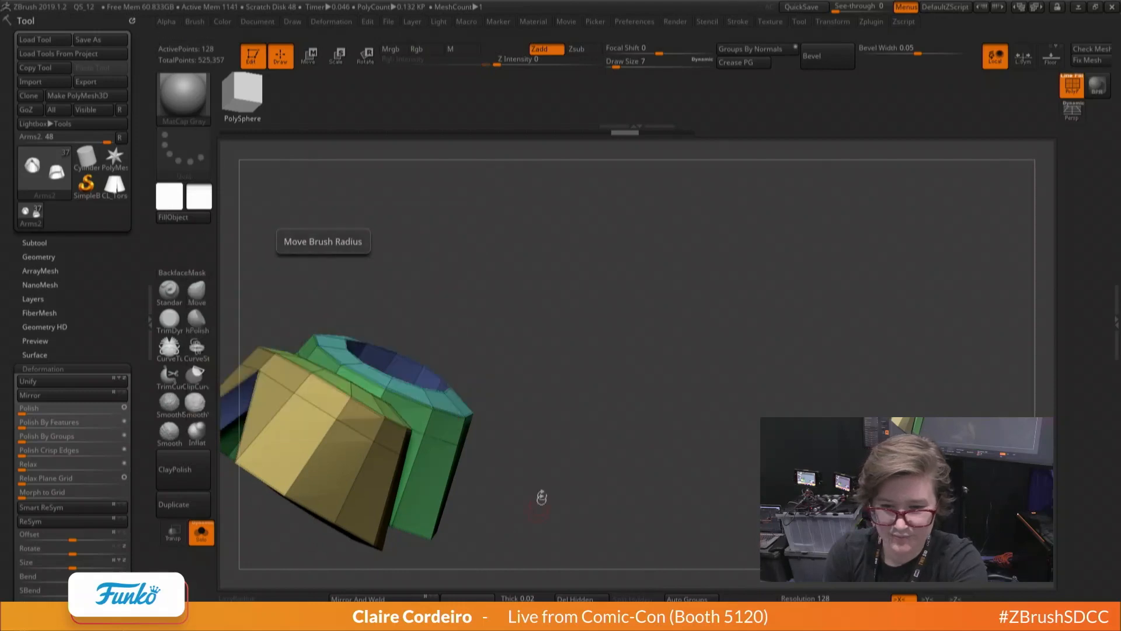
mouse_move(541, 498)
right_mouse_down("ctrl")
mouse_move(374, 375)
mouse_move(409, 391)
mouse_move(356, 440)
mouse_move(386, 409)
mouse_move(377, 345)
mouse_move(376, 399)
mouse_move(340, 391)
mouse_move(343, 370)
mouse_move(293, 353)
right_mouse_up("ctrl")
Subdivide the leg cuffs, switch to the Move brush and hide the wireframe
key("ctrl+d")
key("b")
key("m")
key("v")
key("shift+f")
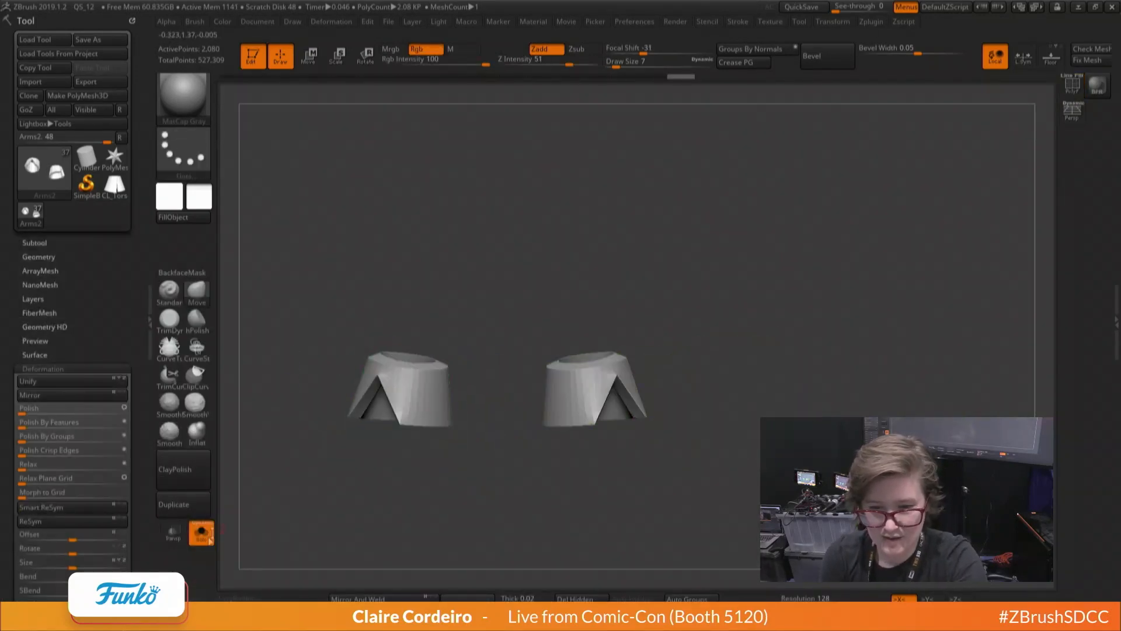
left_click(200, 542)
left_click(200, 543)
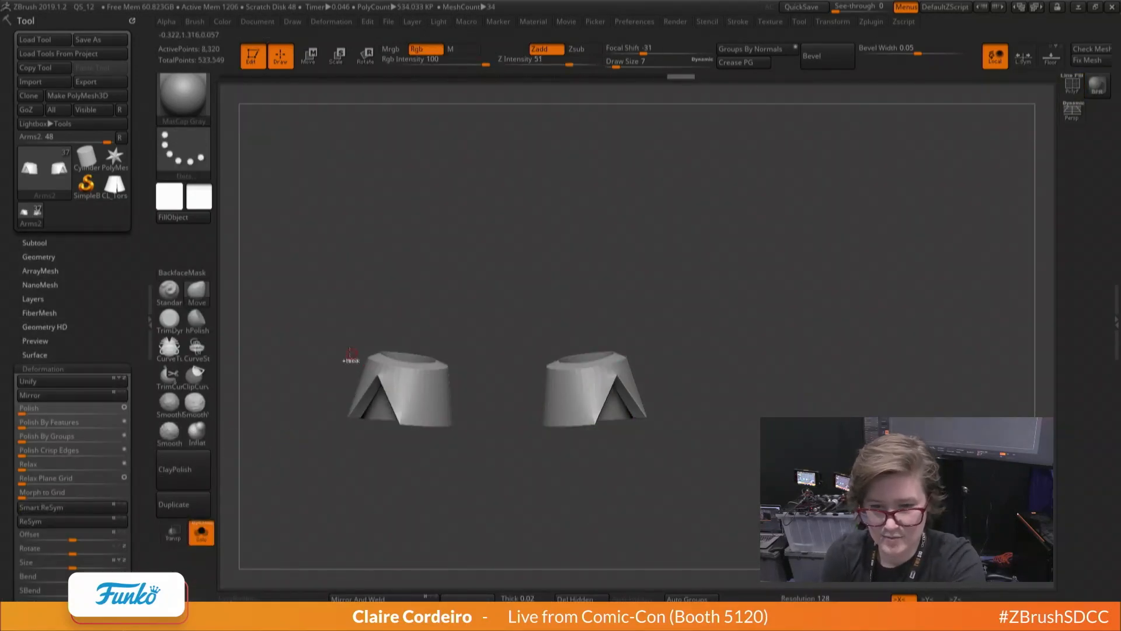
right_click_drag(351, 355, 369, 396, "ctrl")
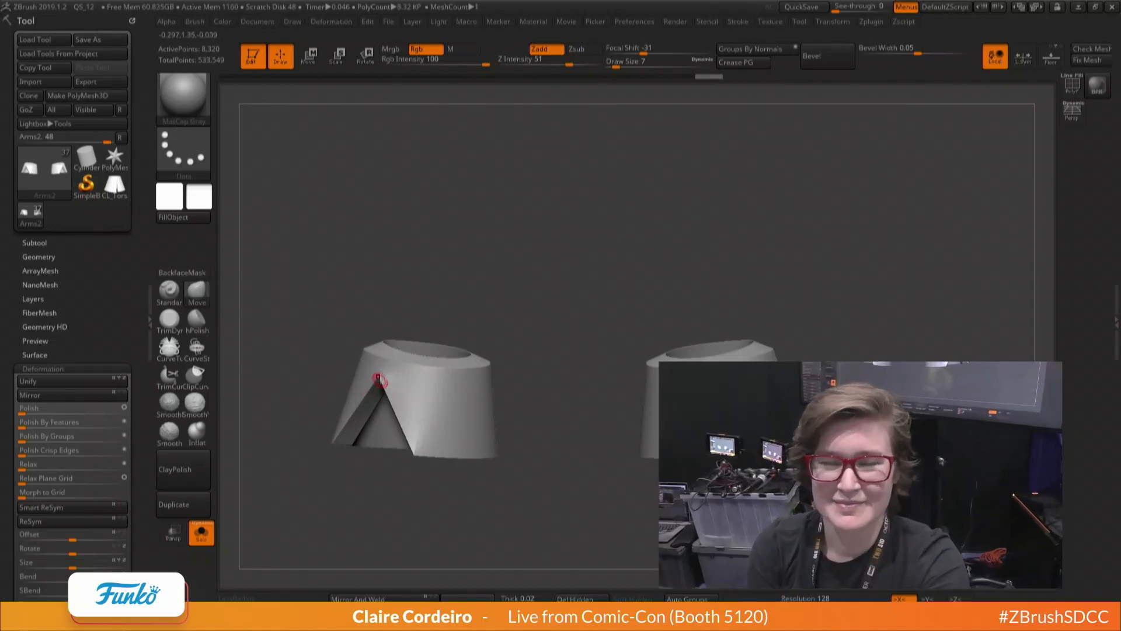